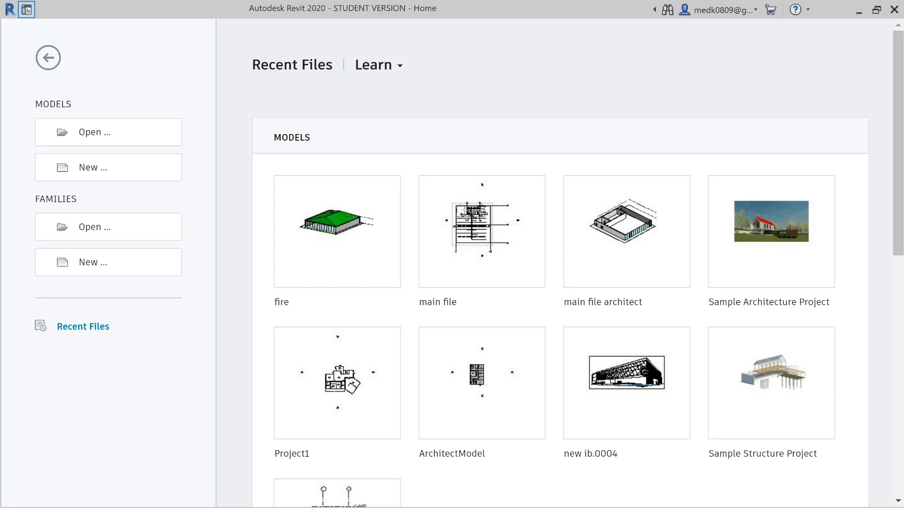
Create a new project based on the Systems-Default_Metric.rte template.
click(86, 169)
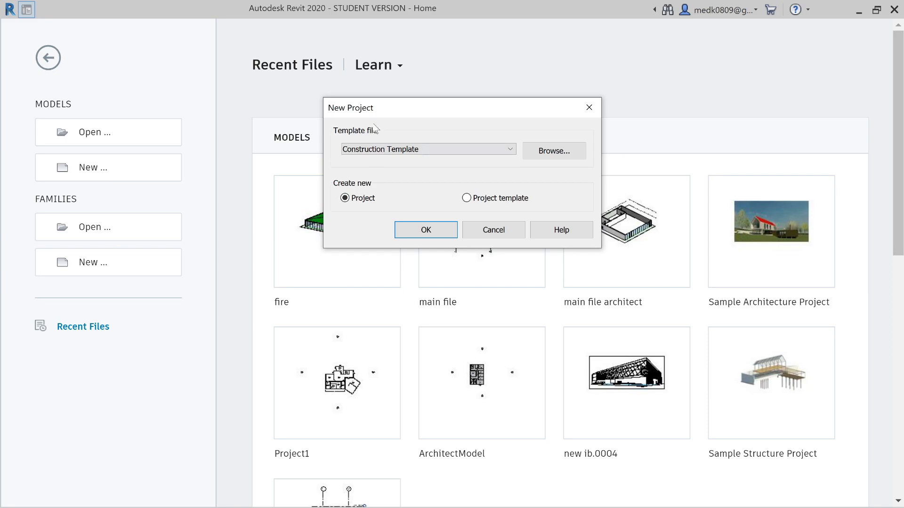
click(531, 157)
scroll(530, 157, down, 5)
click(512, 217)
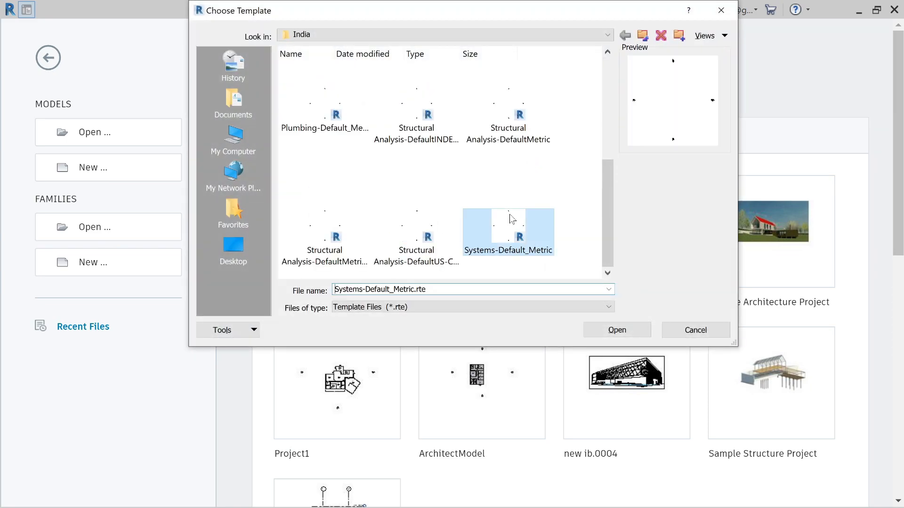
click(600, 334)
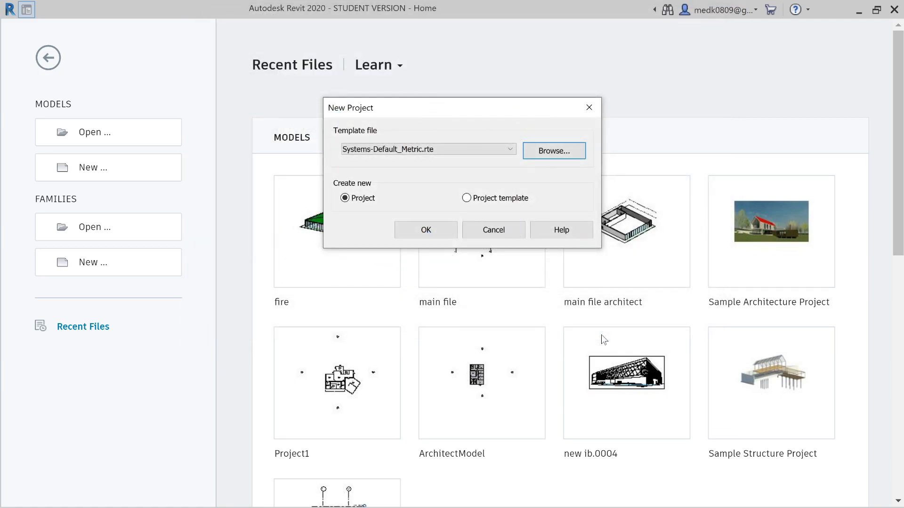
click(417, 235)
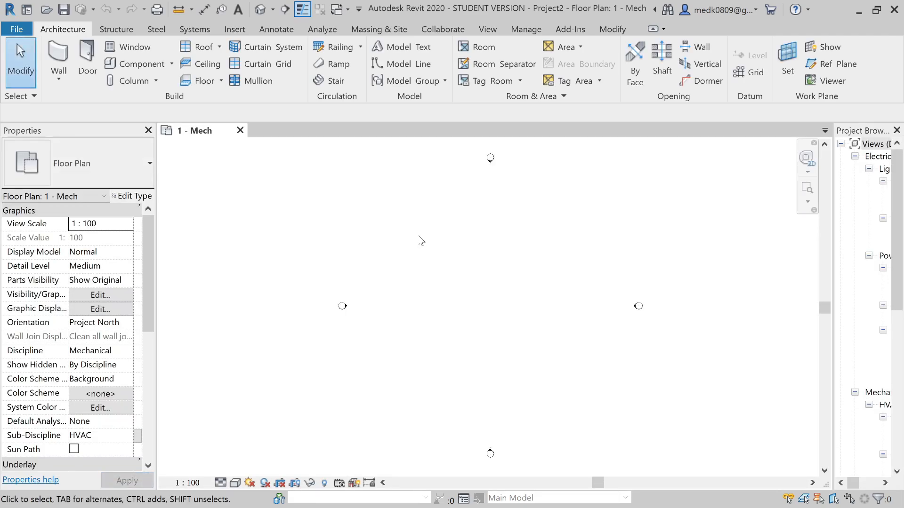
Widen the Project Browser to fit full view names and locate the HVAC views under Mechanical.
drag(832, 250, 716, 242)
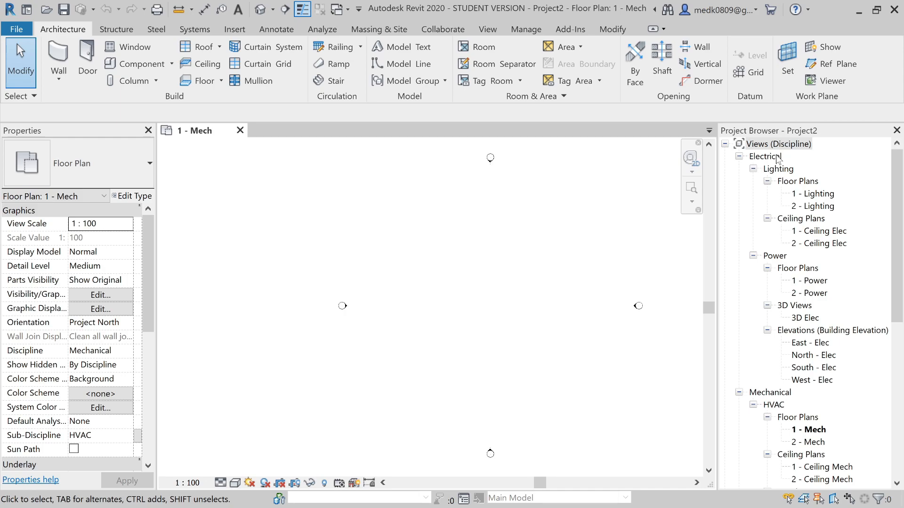
scroll(779, 267, down, 2)
scroll(779, 267, down, 6)
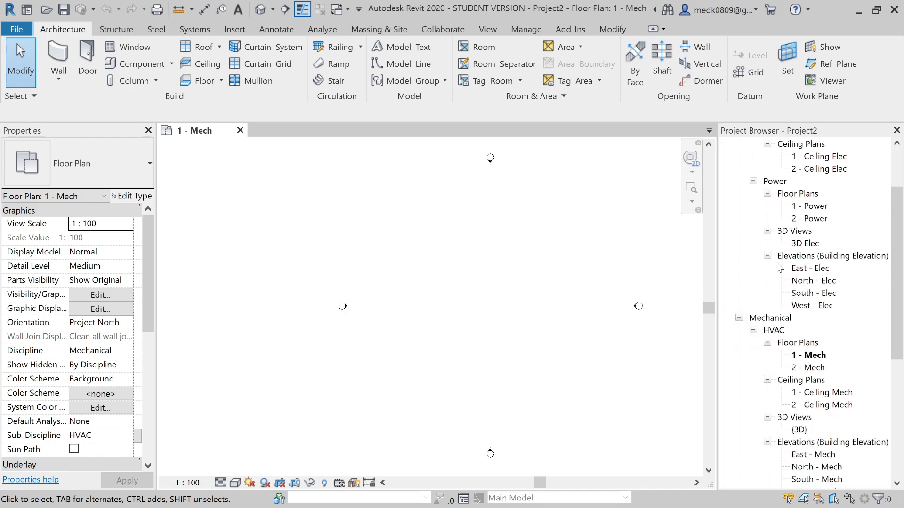
scroll(778, 267, down, 1)
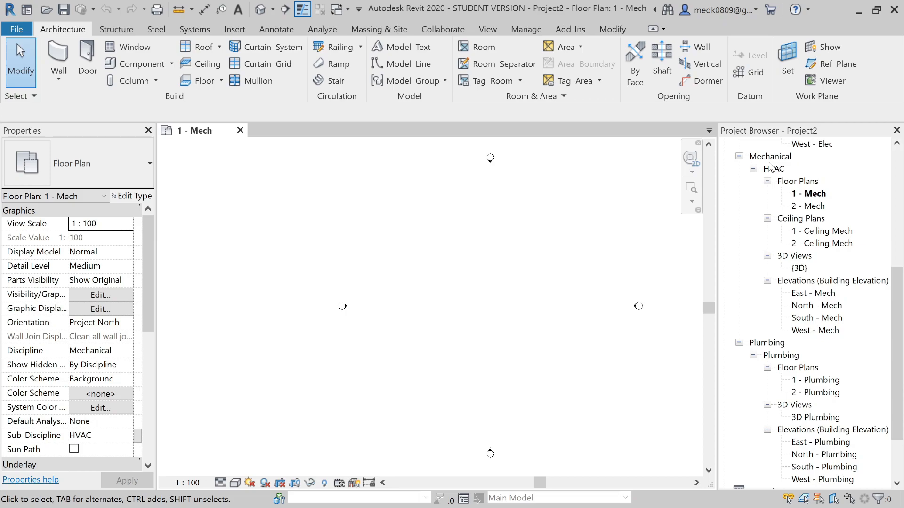
scroll(809, 212, up, 1)
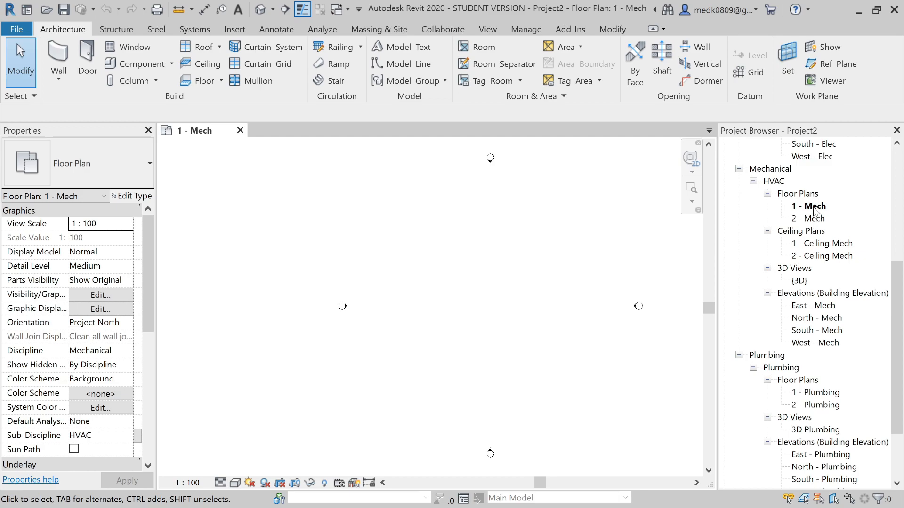
Duplicate the HVAC floor plans 1 - Mech and 2 - Mech as independent views without detailing.
click(813, 207)
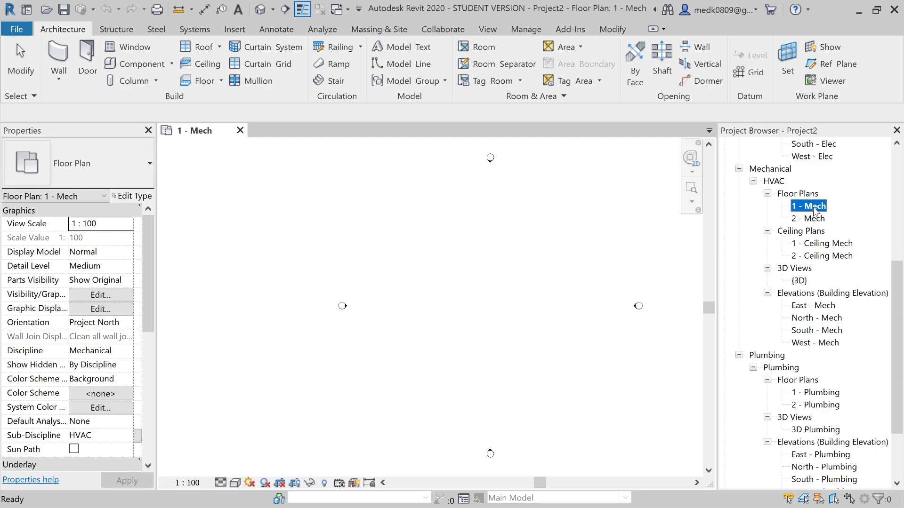
right_click(814, 210)
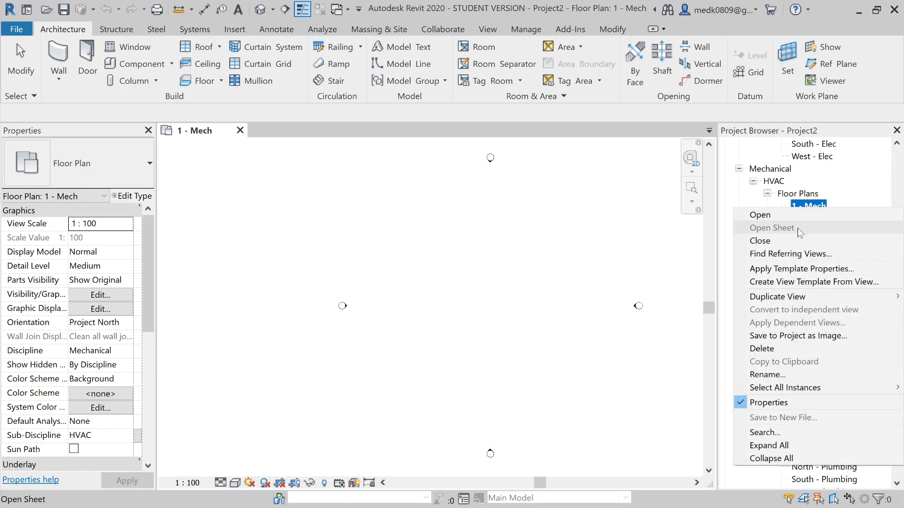
mouse_move(790, 297)
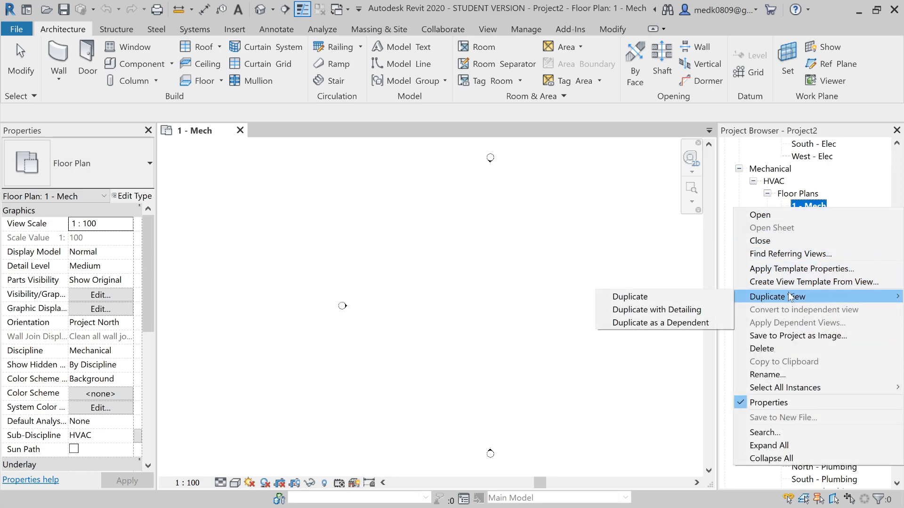
click(637, 297)
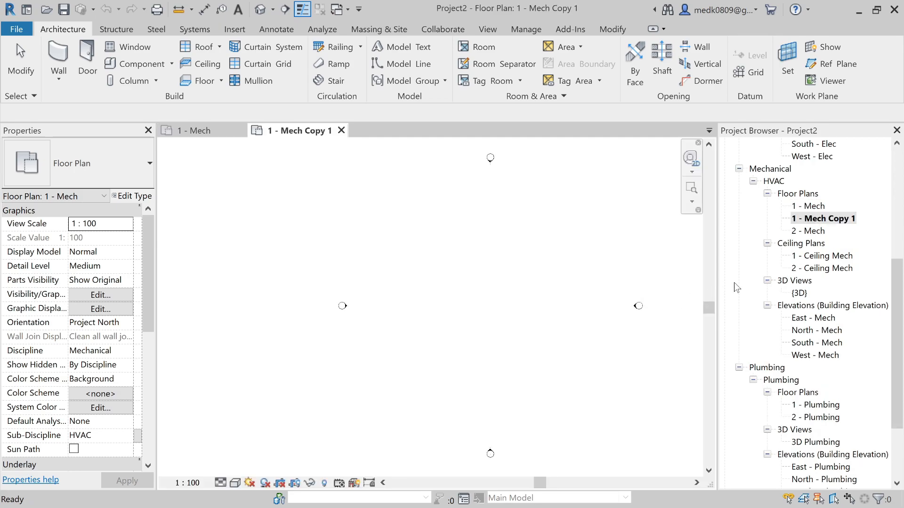
click(804, 231)
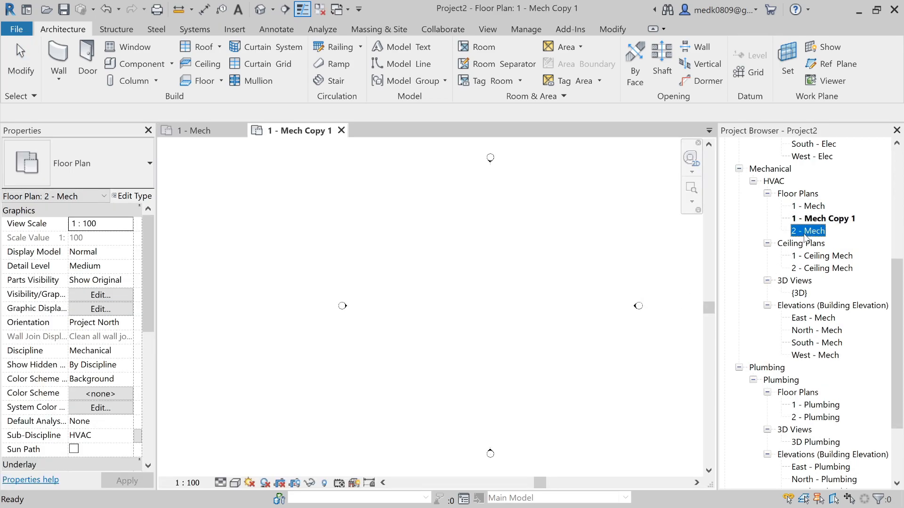
right_click(804, 235)
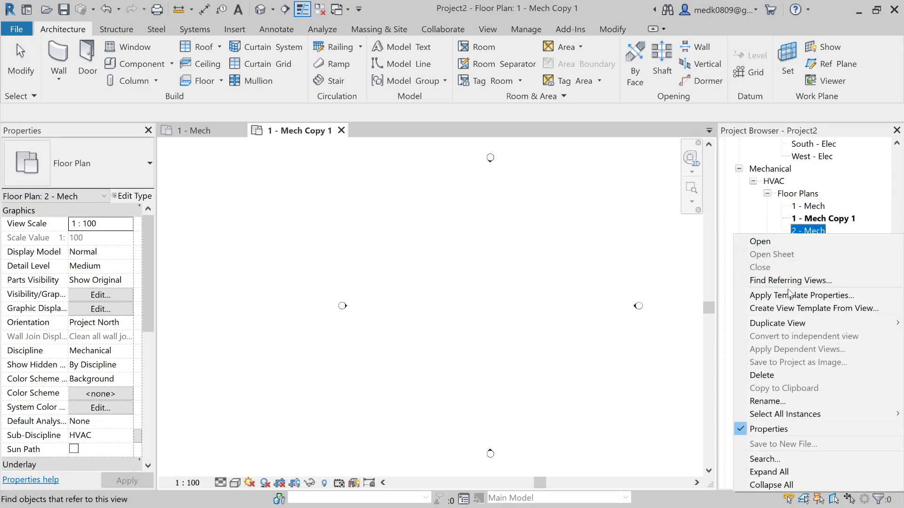
mouse_move(791, 323)
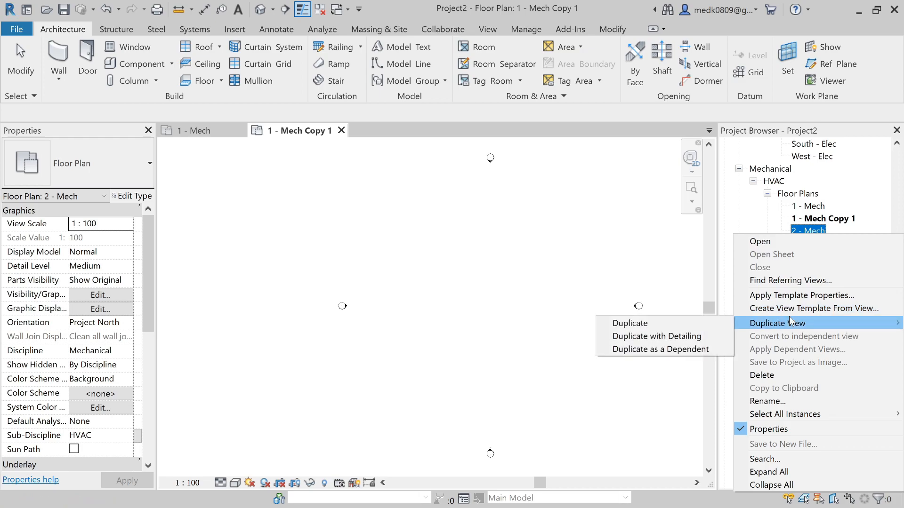
click(670, 325)
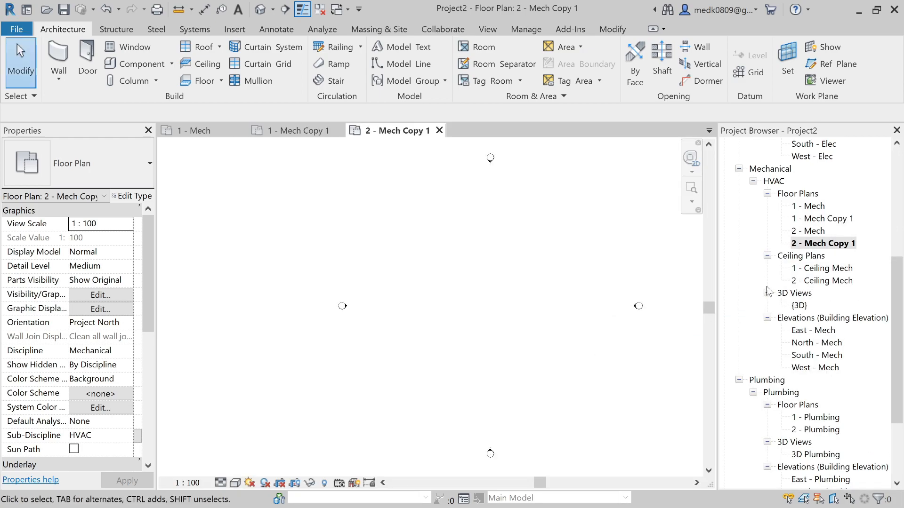
Duplicate the HVAC ceiling plans 1 - Ceiling Mech and 2 - Ceiling Mech as independent views without detailing.
click(817, 269)
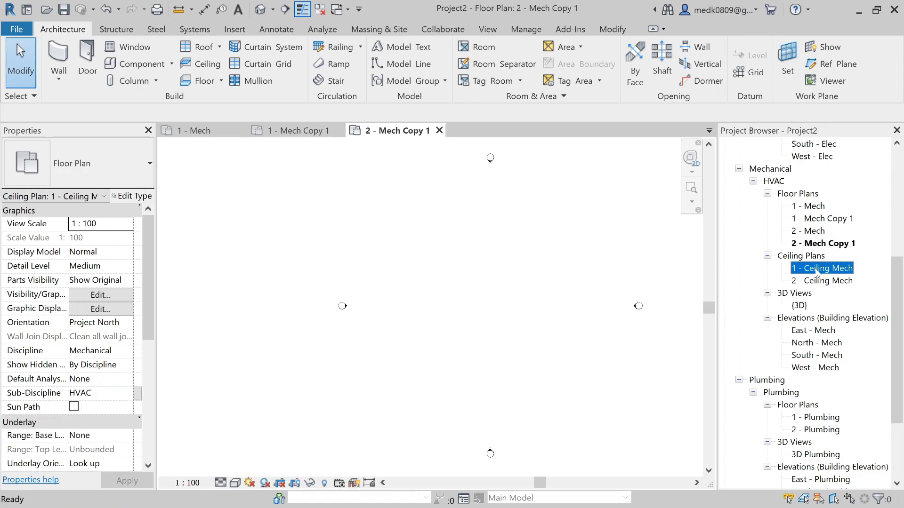
right_click(818, 272)
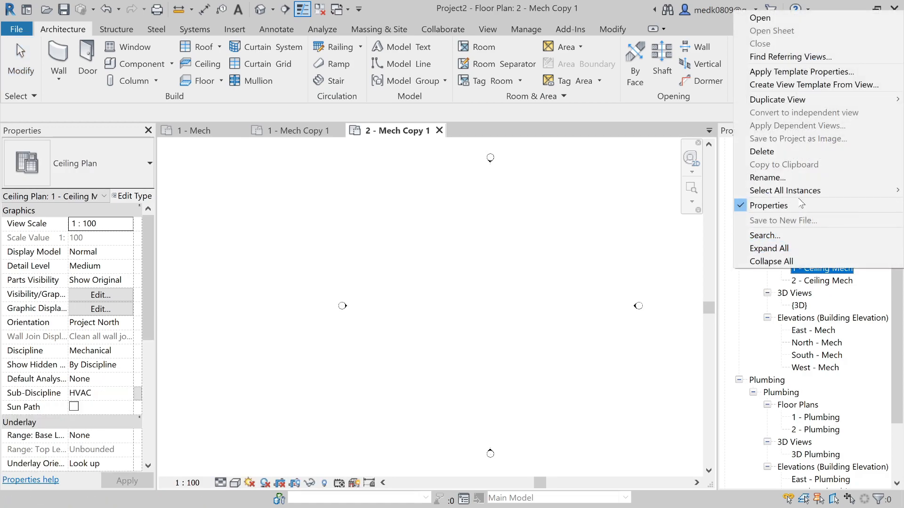
mouse_move(787, 101)
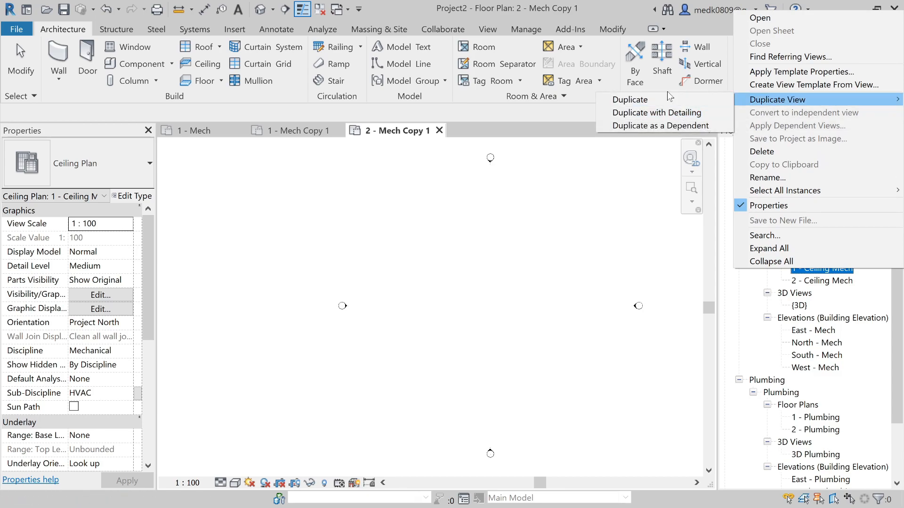
click(629, 100)
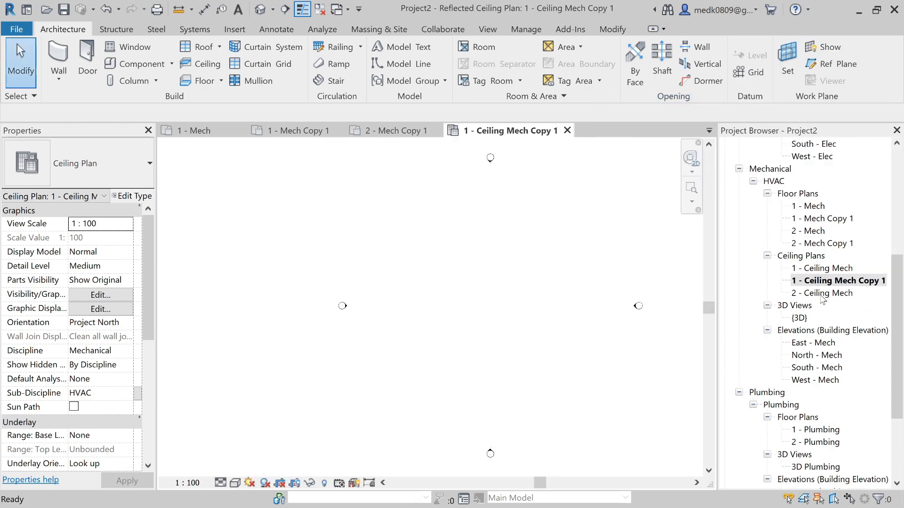
click(822, 294)
right_click(821, 297)
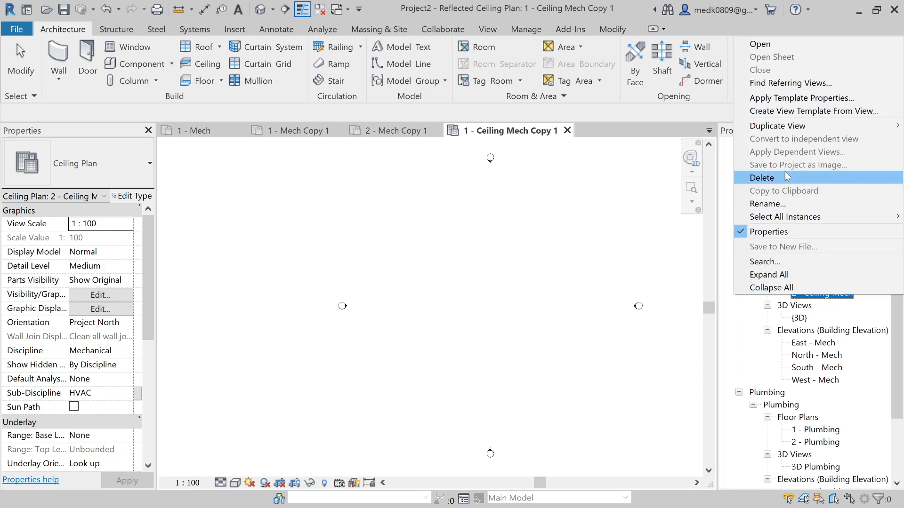
mouse_move(771, 127)
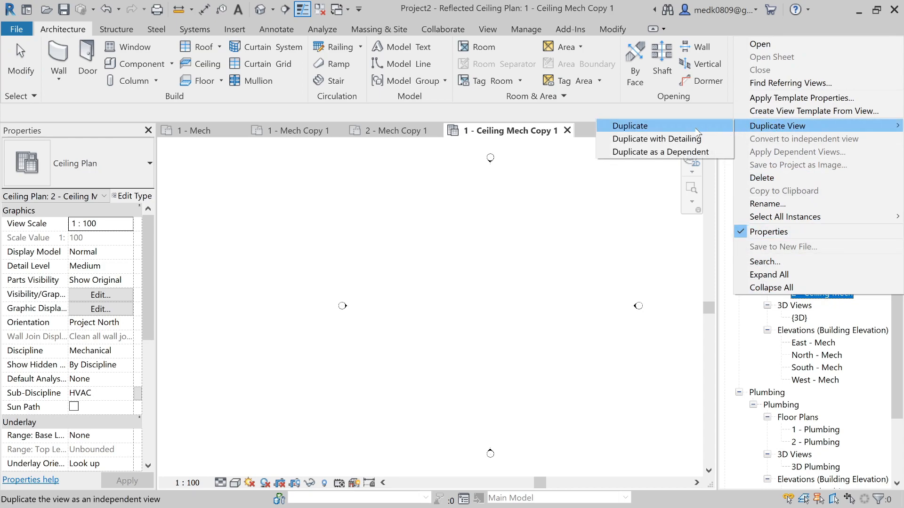
click(658, 126)
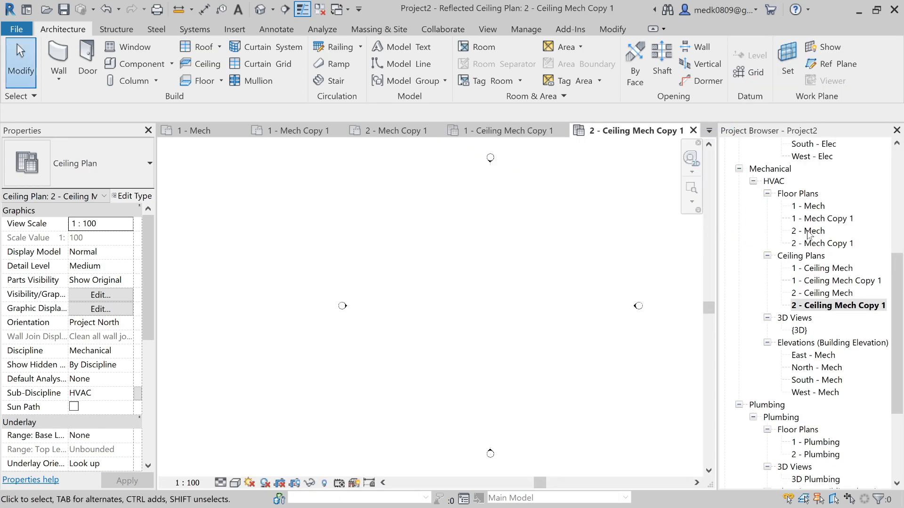
Rename the copied level 1 mechanical floor plan to 1 - Fire.
right_click(814, 220)
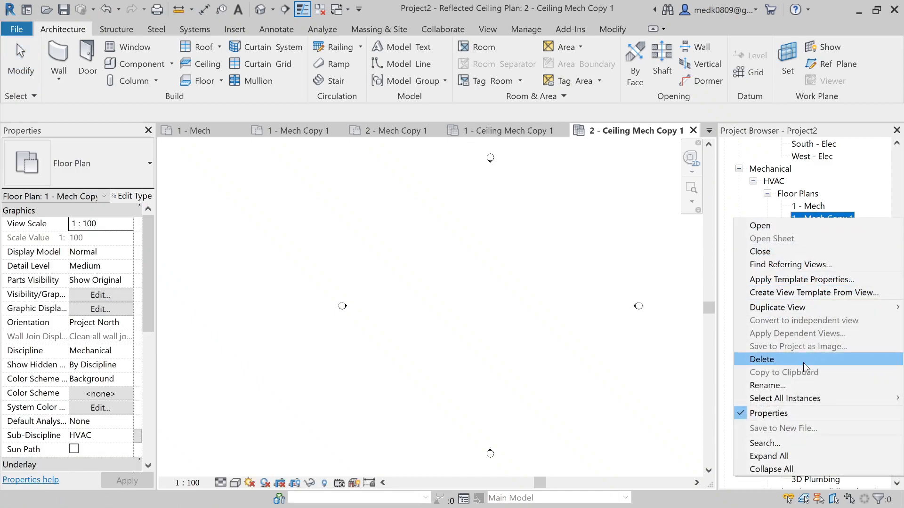
click(772, 385)
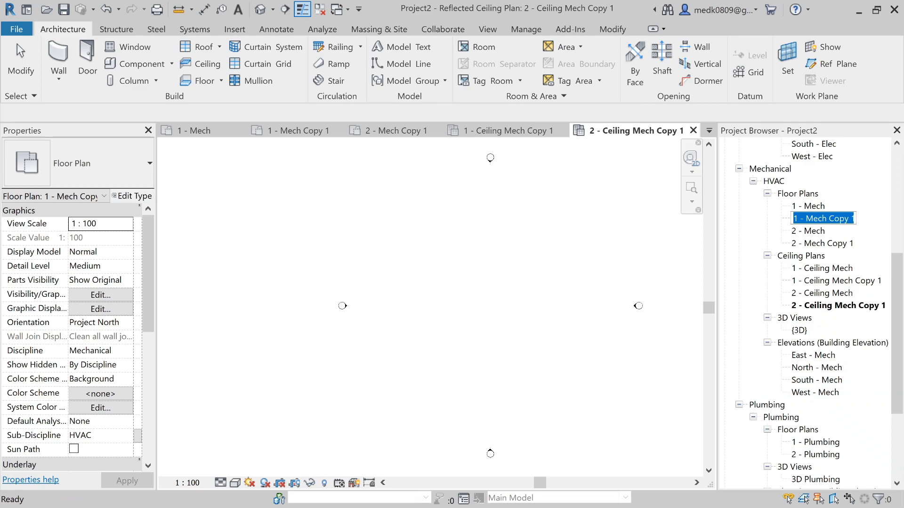
click(806, 219)
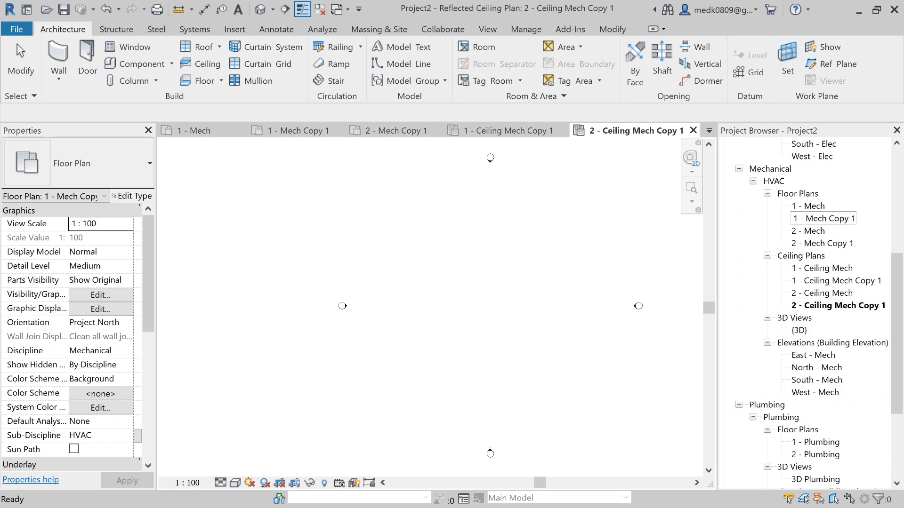
key(Delete)
key(Delete)
key(Delete)
key(Delete)
key(Delete)
key(Delete)
key(Delete)
key(Delete)
key(Delete)
key(Delete)
text(Fire)
Rename the copied level 2 mechanical floor plan to 2 - Fire.
click(814, 244)
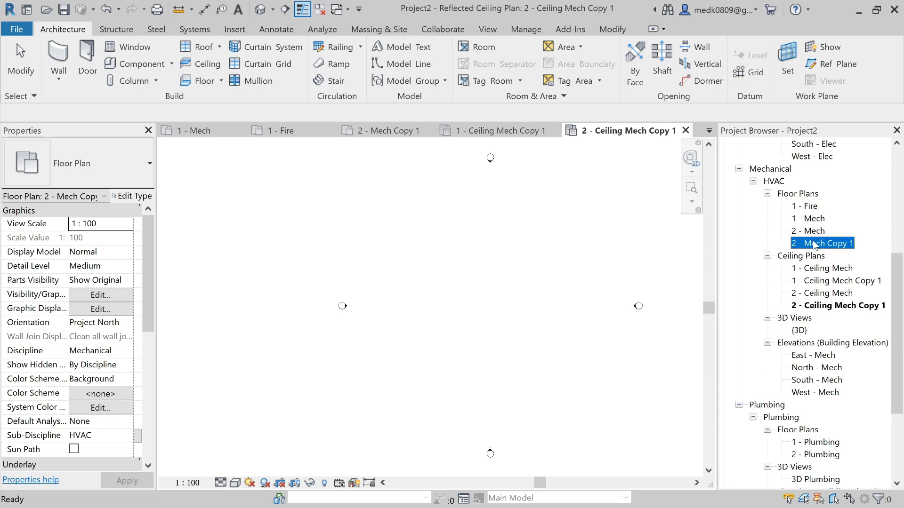
right_click(814, 245)
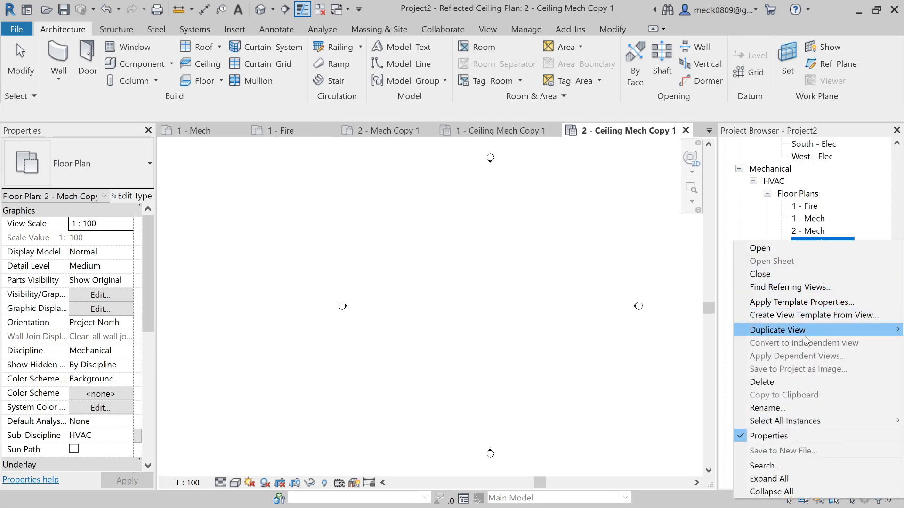
click(810, 408)
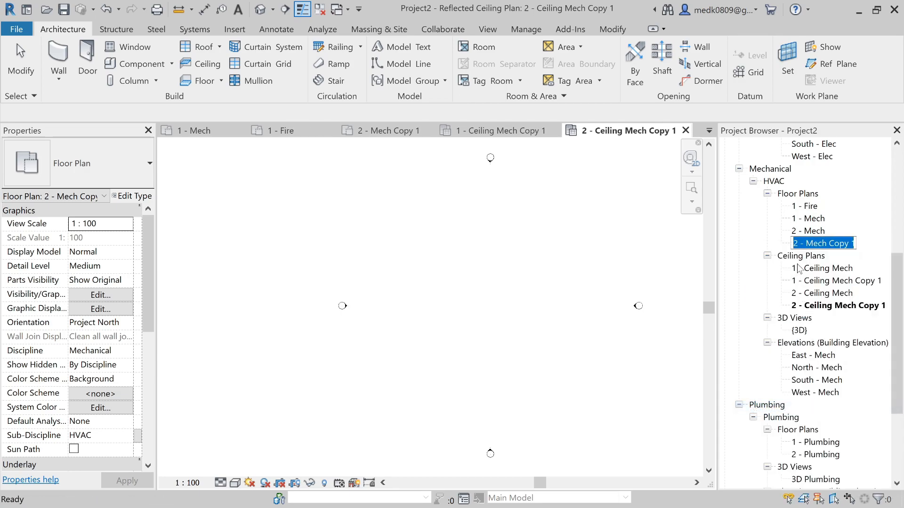
click(806, 243)
key(Delete)
key(Delete)
key(Delete)
key(Delete)
key(Delete)
key(Delete)
key(Delete)
key(Delete)
key(Delete)
key(Delete)
text(Fire)
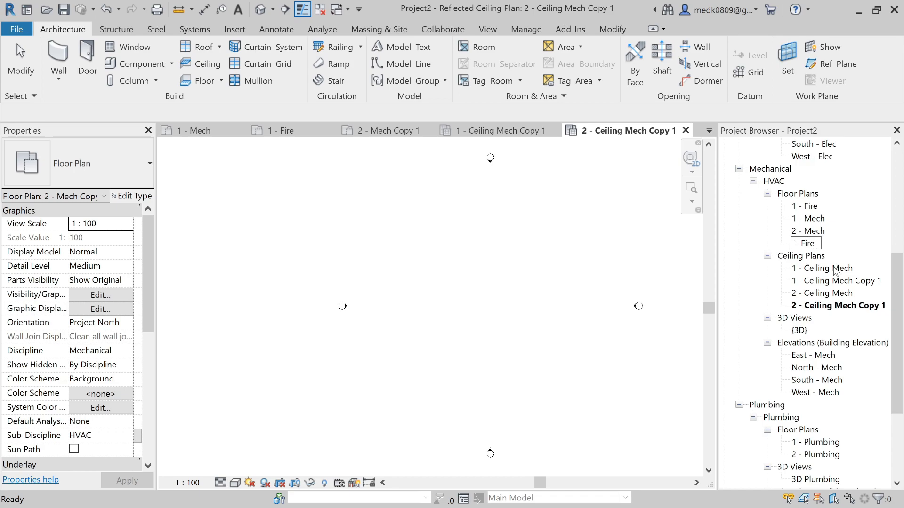
Rename the copied level 1 mechanical ceiling plan to 1 - Ceiling Fire.
click(842, 284)
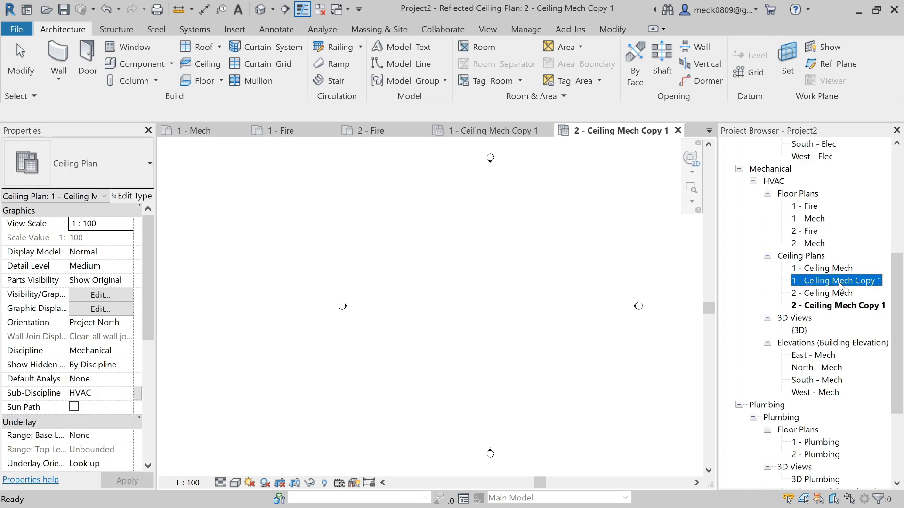
right_click(839, 283)
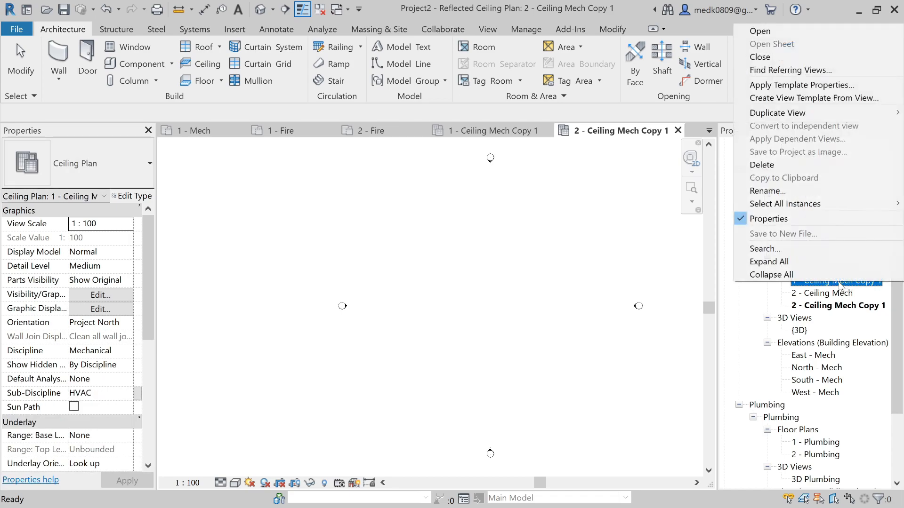
click(795, 191)
click(833, 281)
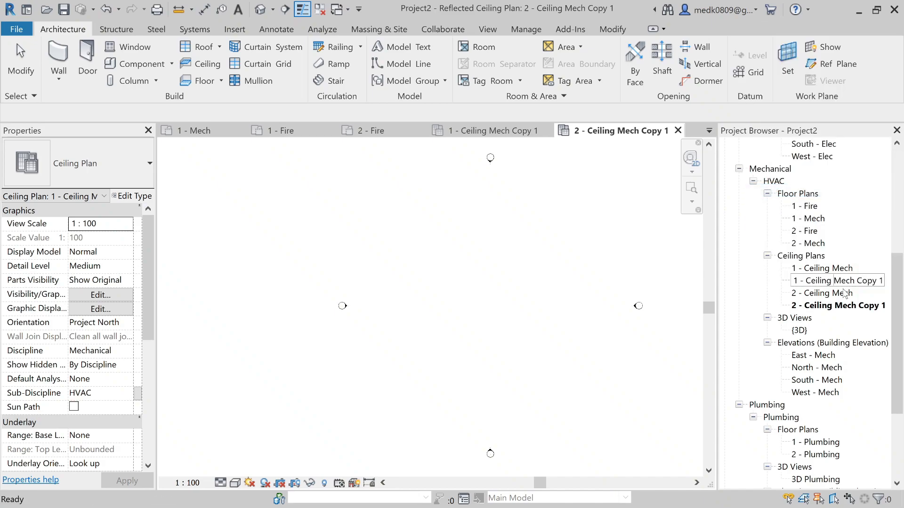
key(Delete)
key(Delete)
key(Delete)
key(Delete)
key(Delete)
key(Delete)
key(Delete)
key(Delete)
key(Delete)
key(Delete)
key(Delete)
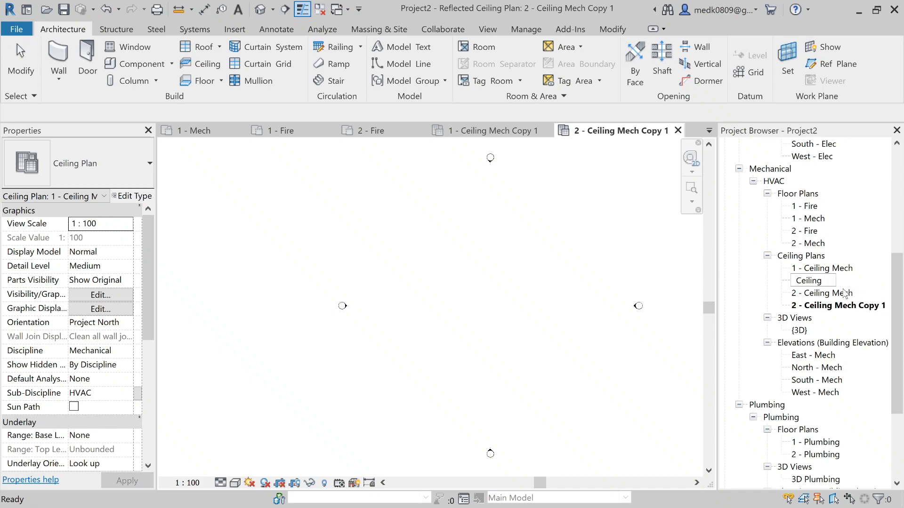
text(Fire)
click(833, 308)
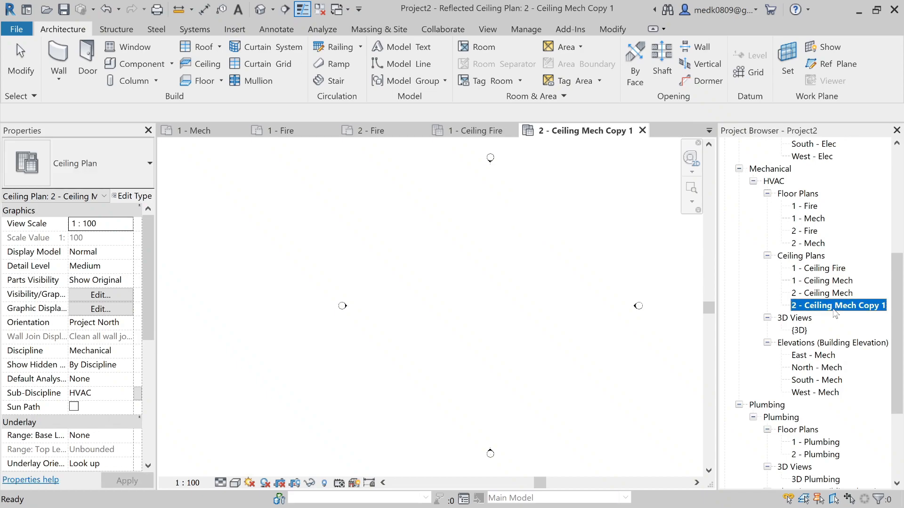
Rename the copied level 2 mechanical ceiling plan to 2 - Ceiling Fire.
right_click(837, 310)
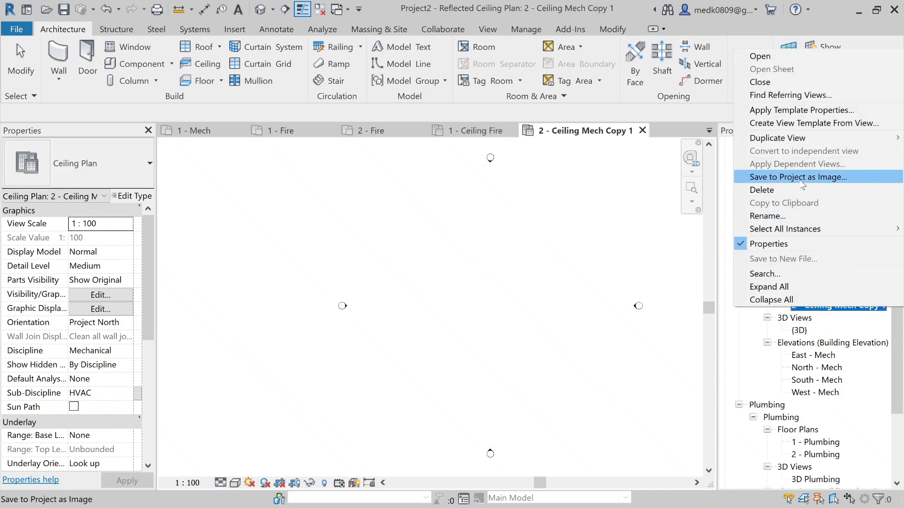
click(800, 215)
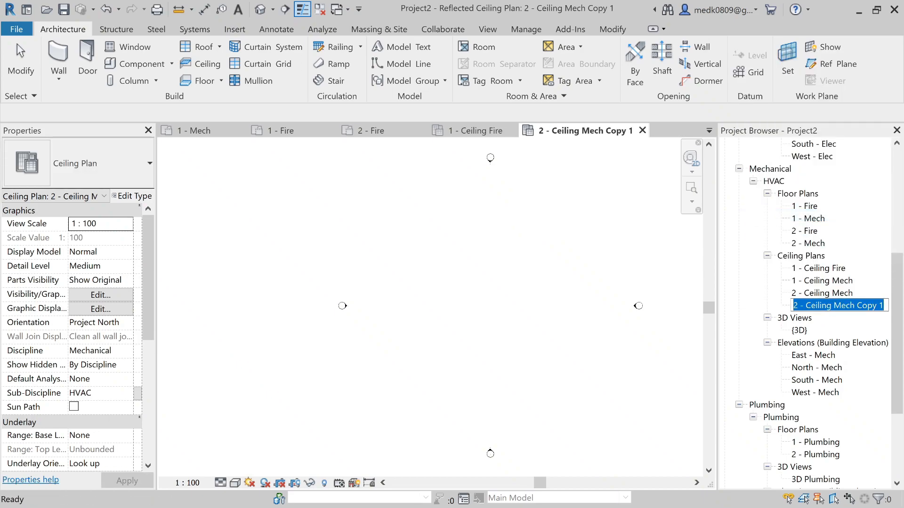
click(832, 306)
key(Delete)
key(Delete)
key(Delete)
key(Delete)
key(Delete)
key(Delete)
key(Delete)
key(Delete)
key(Delete)
key(Delete)
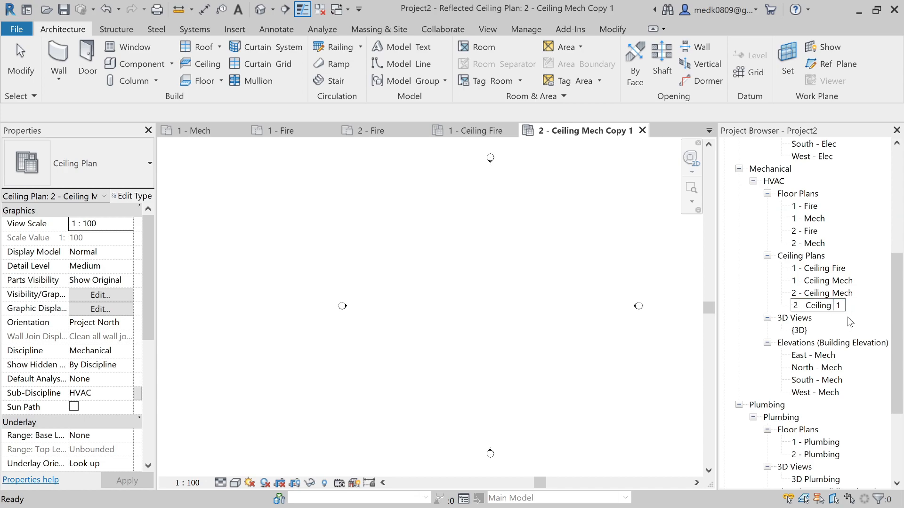
text(Fire)
click(639, 248)
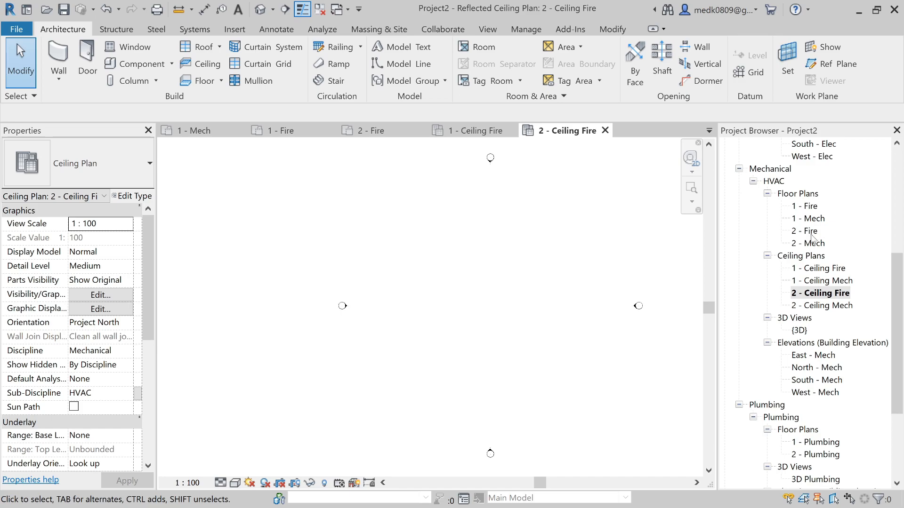
Start a new floor plan view and open the type properties of the Floor Plan type.
click(810, 207)
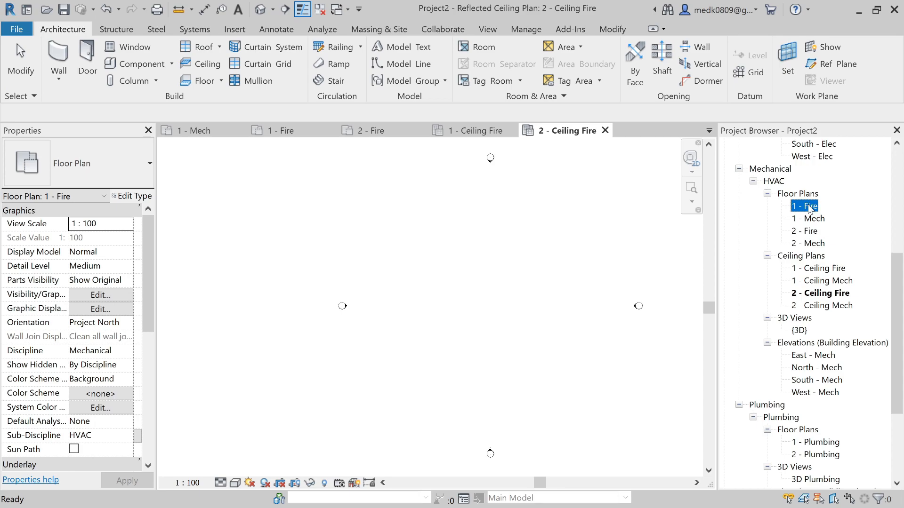
click(488, 28)
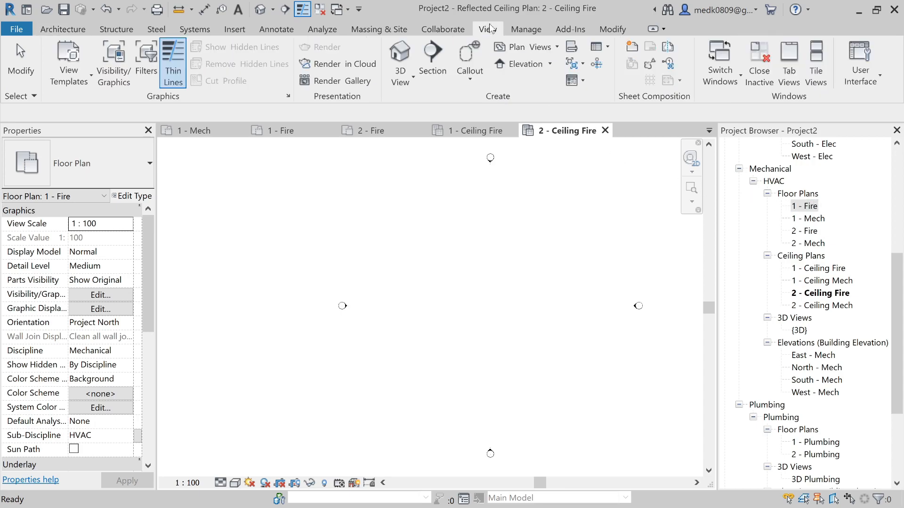
click(520, 49)
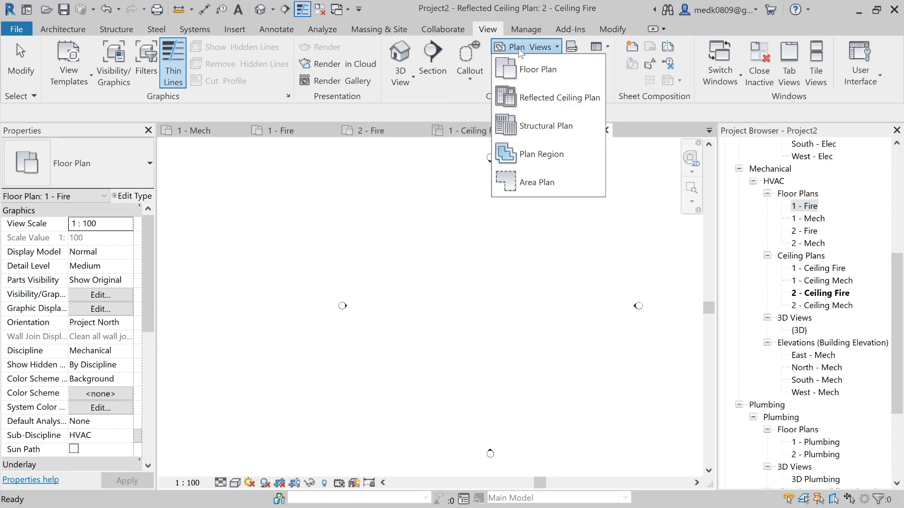
click(524, 76)
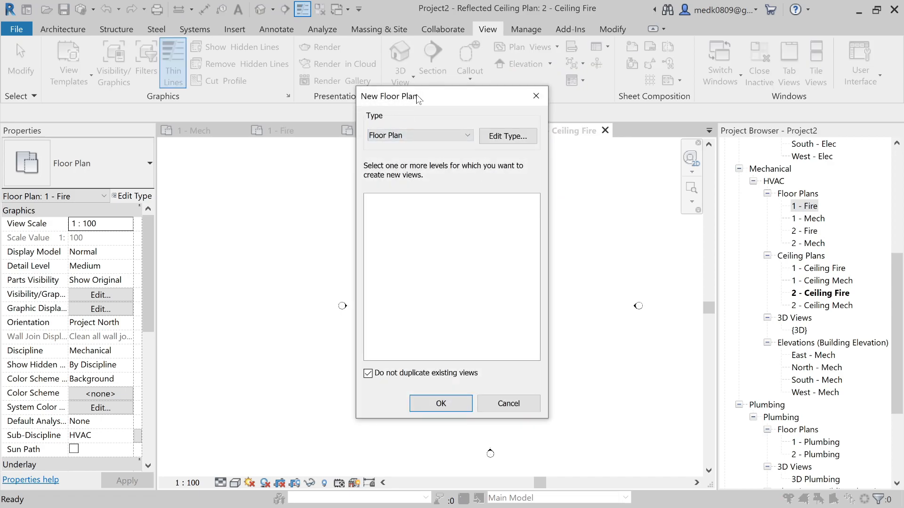
click(493, 140)
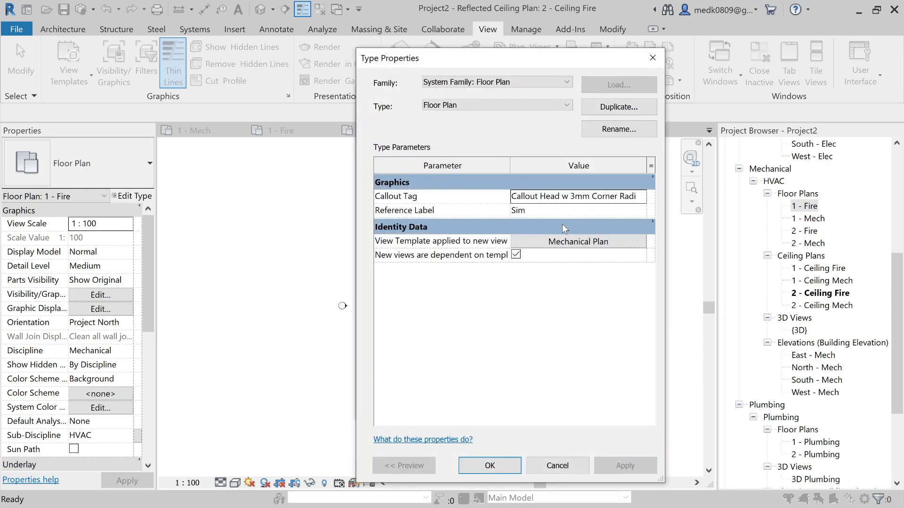
Set the Sub-Discipline of the Floor Plan type's Mechanical Plan view template to Fire Fighting and accept the settings.
click(578, 242)
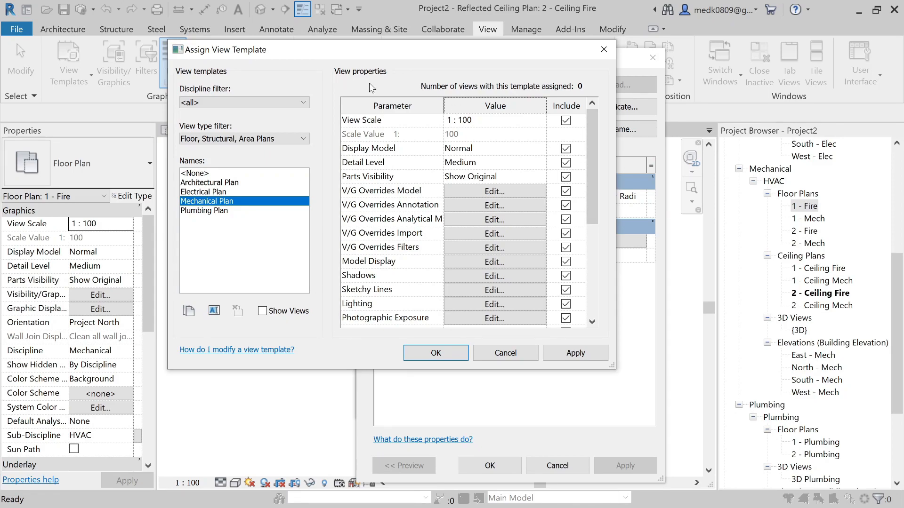
mouse_move(589, 146)
mouse_down()
mouse_move(580, 219)
mouse_move(592, 262)
mouse_up()
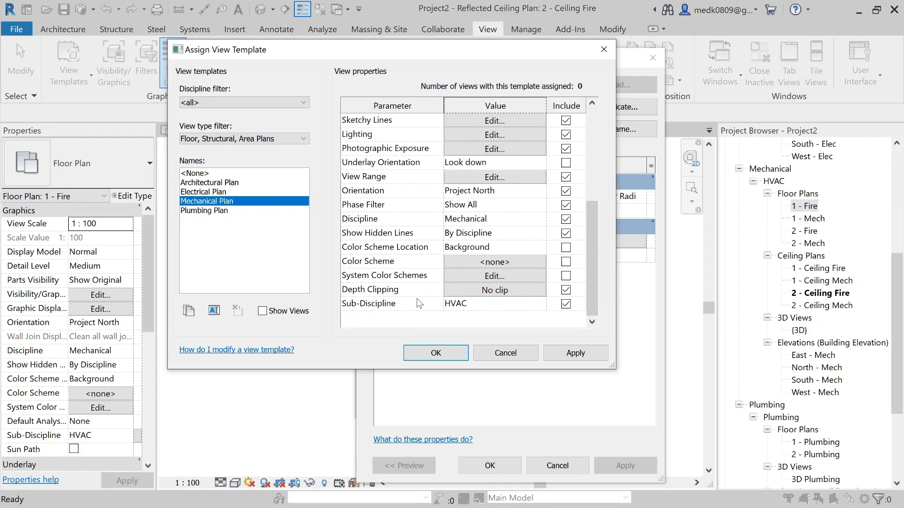
click(480, 303)
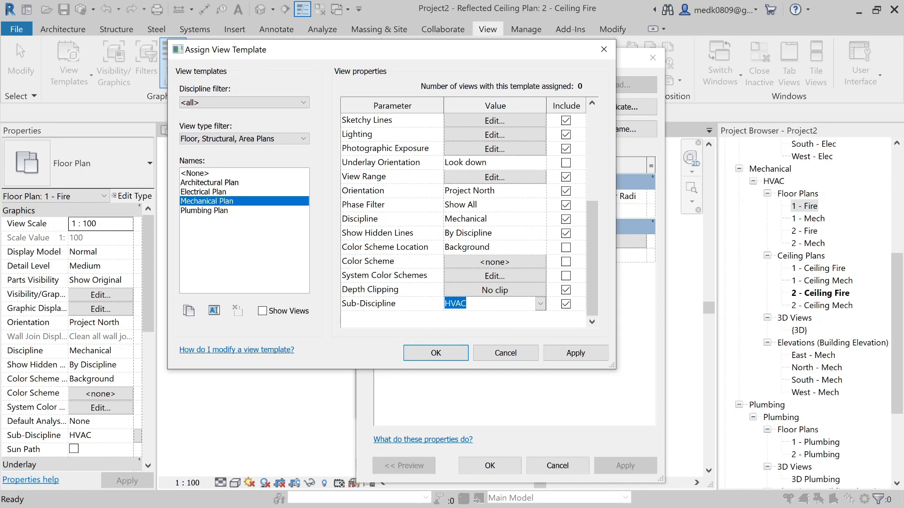
key(alt+Down)
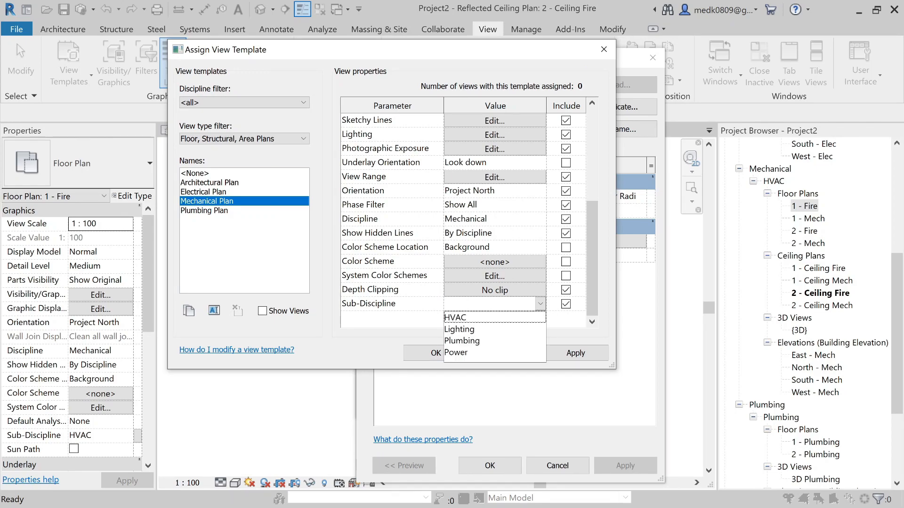
text(Fire Fighting)
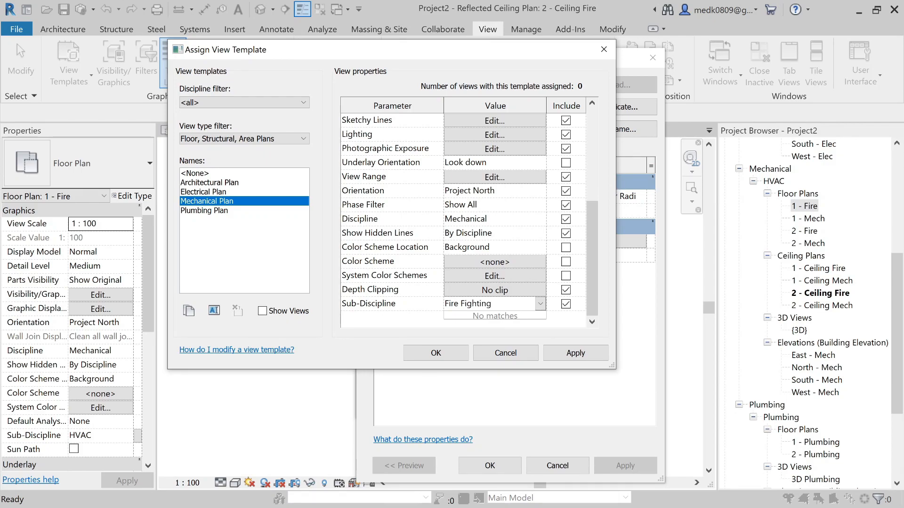
click(546, 351)
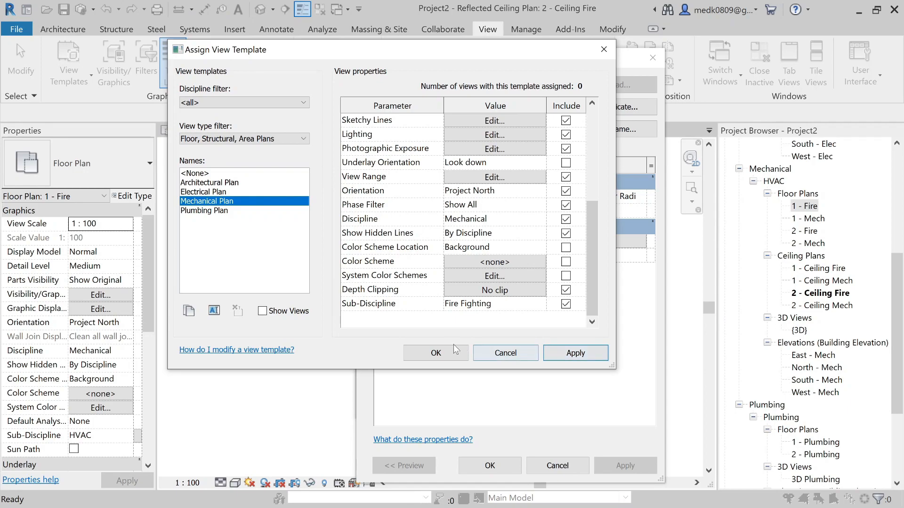
click(432, 354)
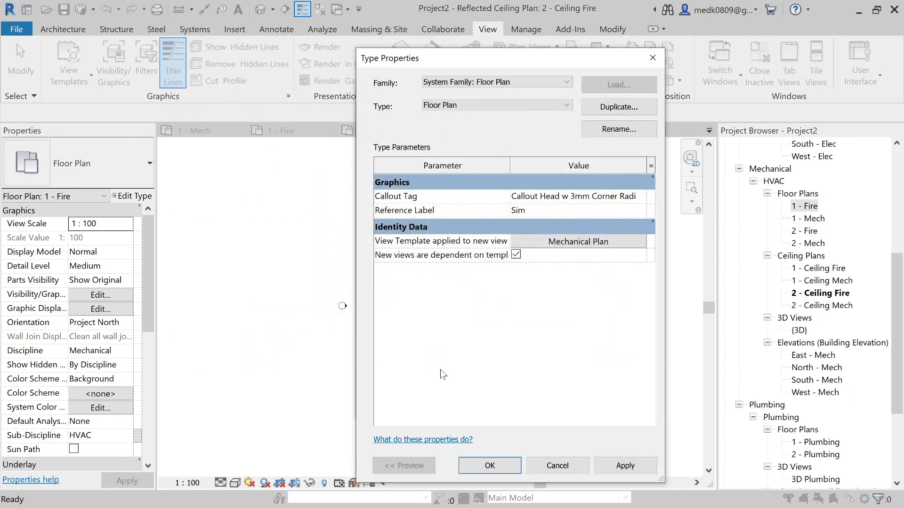
click(489, 465)
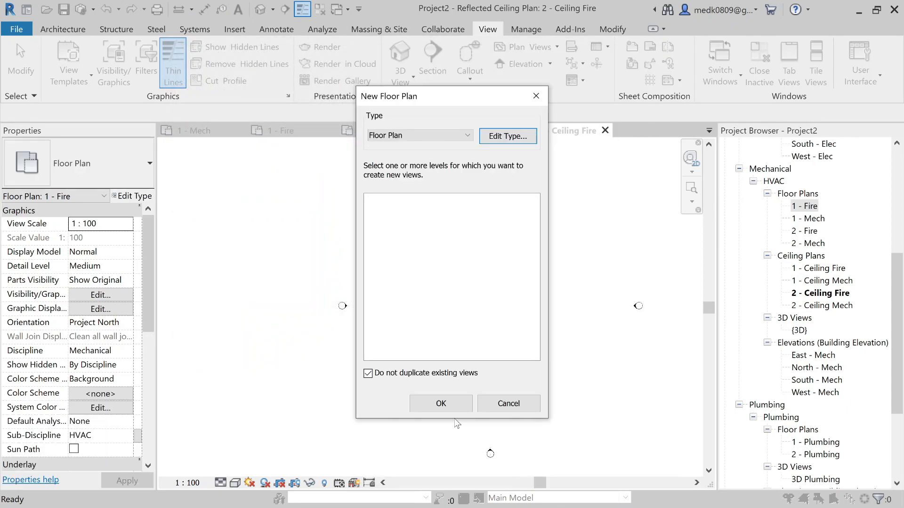
click(447, 406)
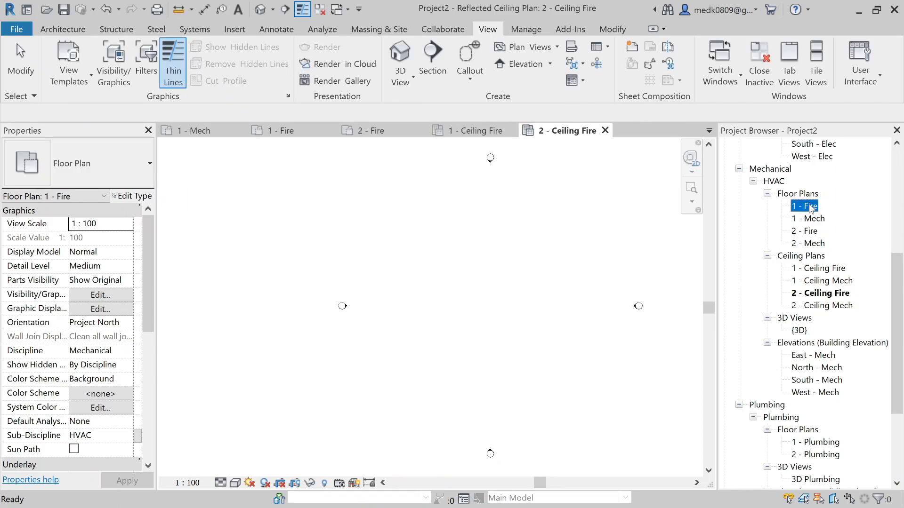
Set the Sub-Discipline of the floor plans 1 - Fire and 2 - Fire to Fire Fighting.
drag(145, 253, 151, 301)
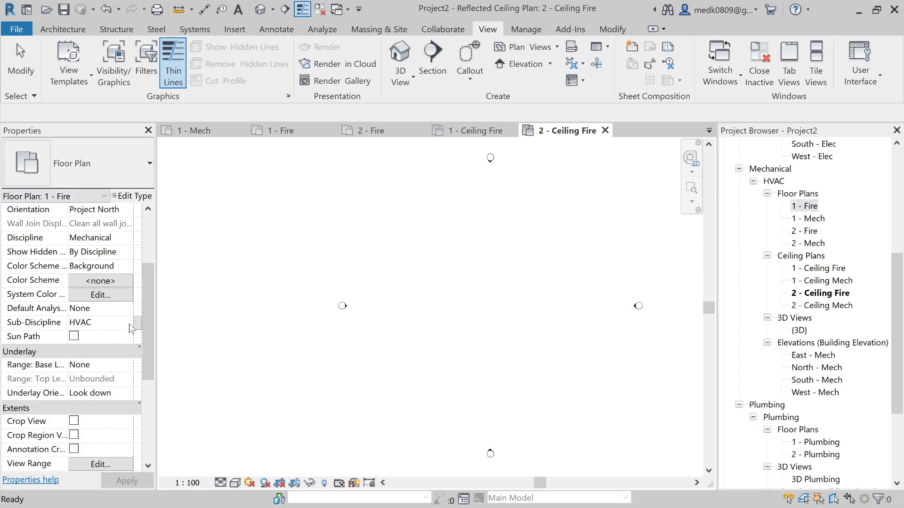
click(131, 328)
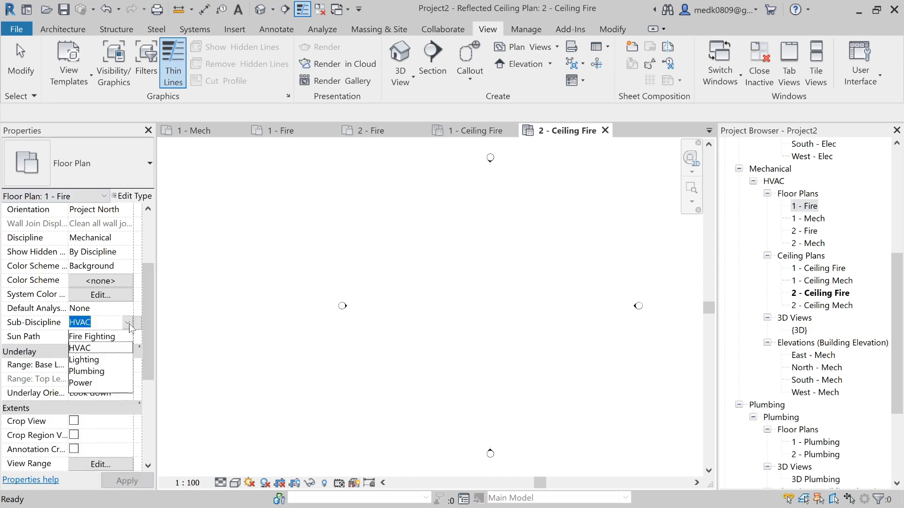
click(107, 337)
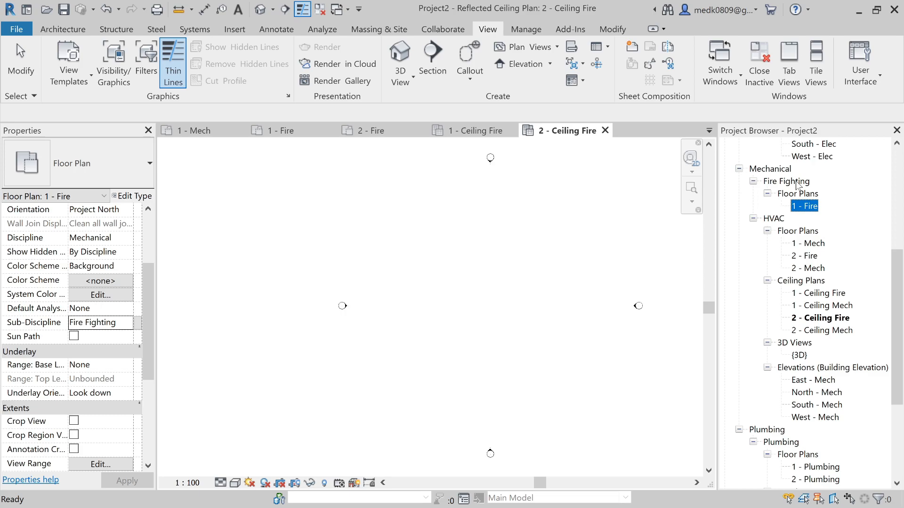
click(813, 256)
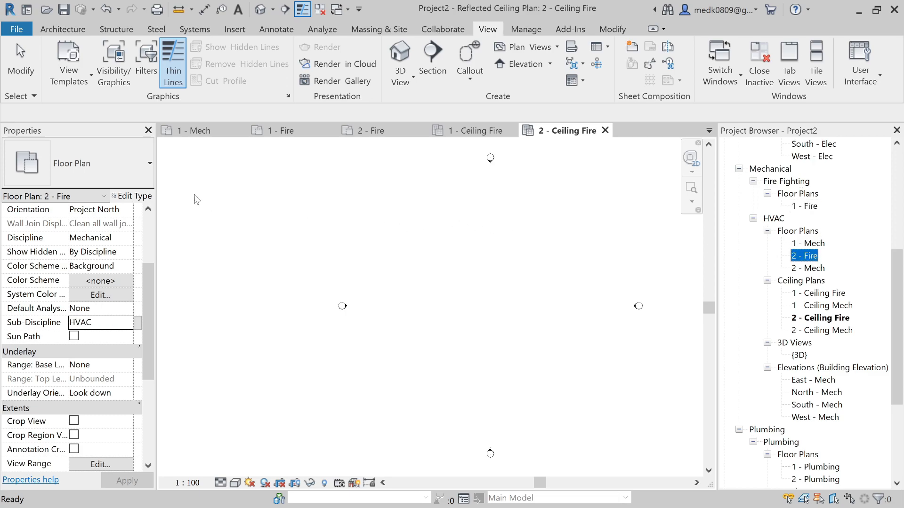
click(127, 324)
click(94, 336)
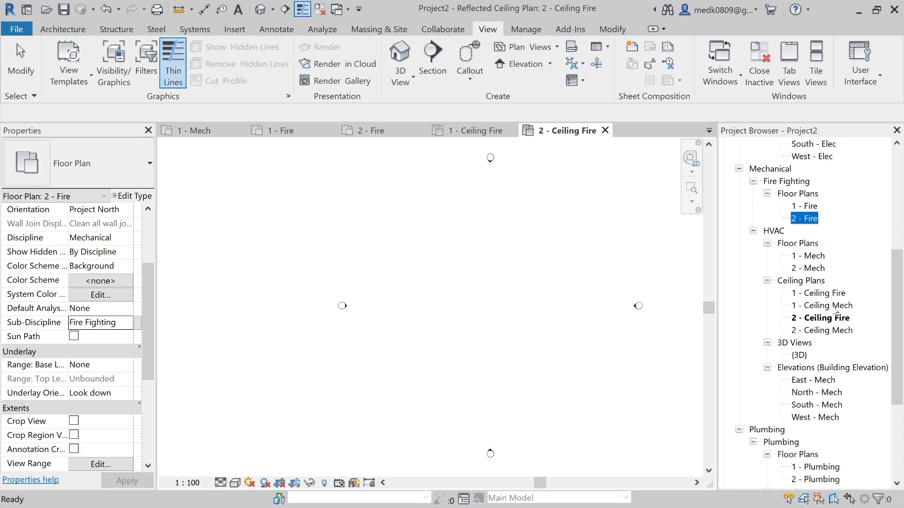
Set the Sub-Discipline of the ceiling plans 1 - Ceiling Fire and 2 - Ceiling Fire to Fire Fighting.
click(824, 293)
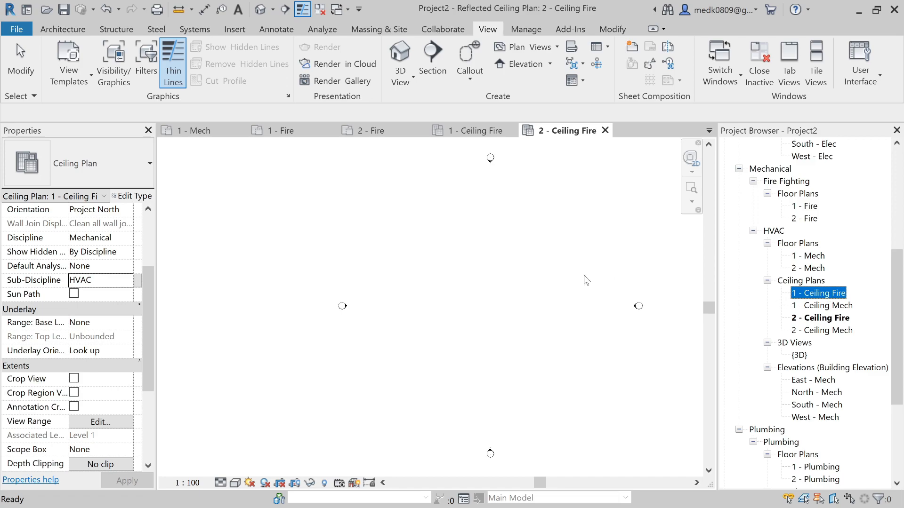
click(108, 280)
click(127, 280)
click(112, 294)
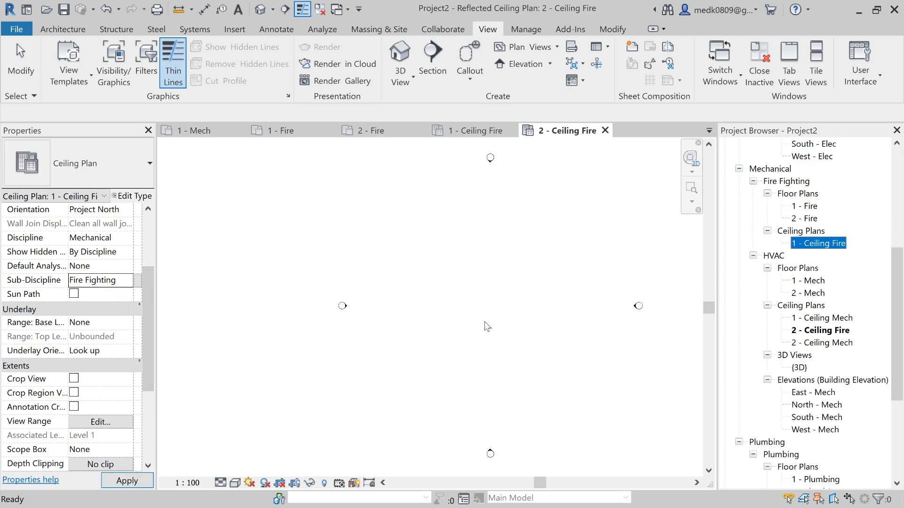
click(823, 331)
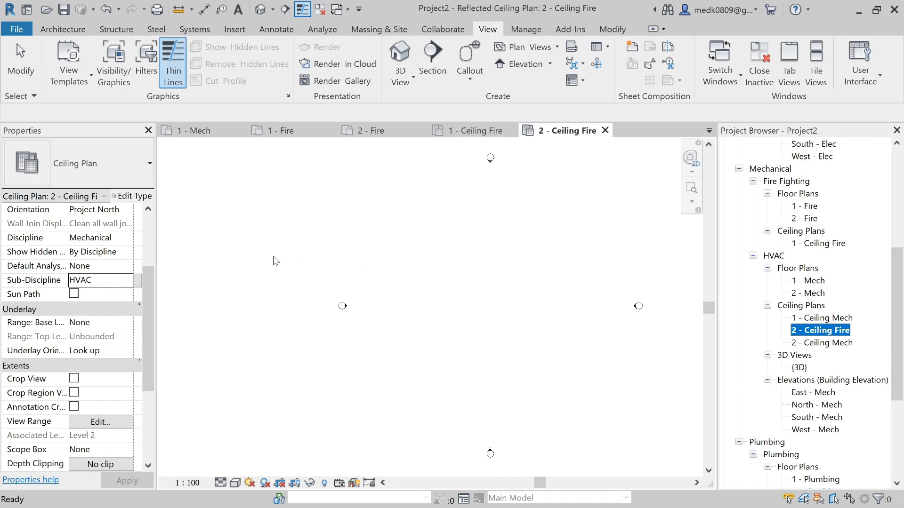
click(126, 280)
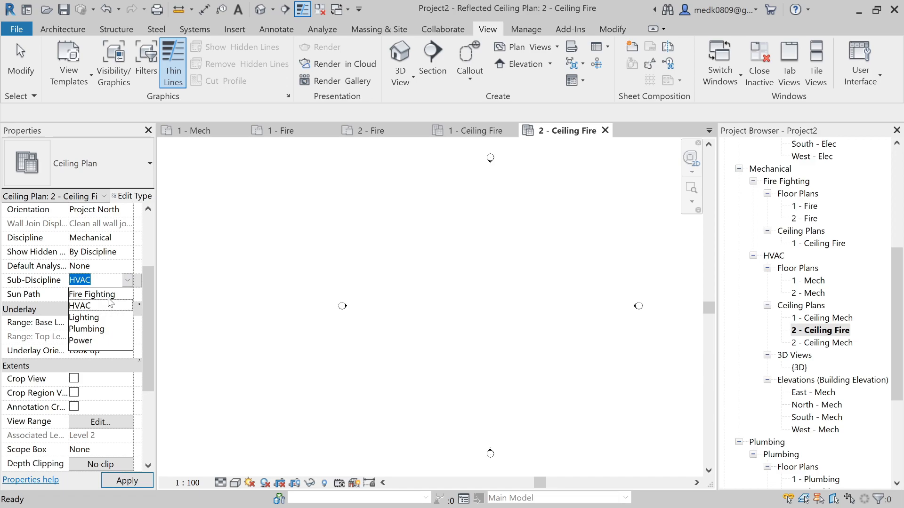
click(108, 295)
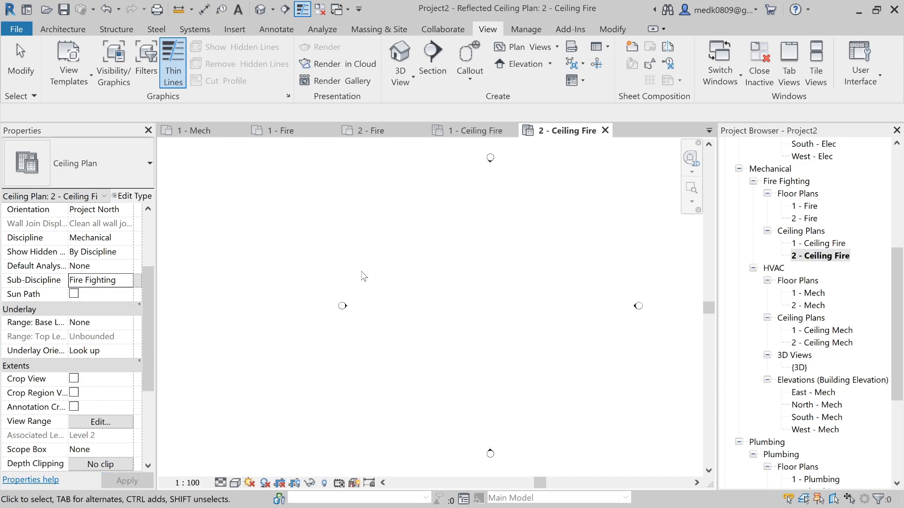
scroll(829, 237, up, 2)
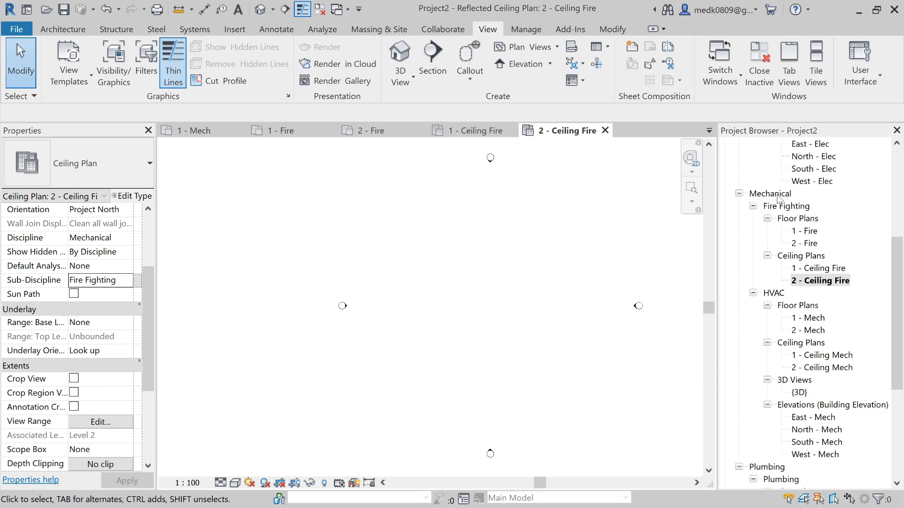
scroll(777, 198, up, 5)
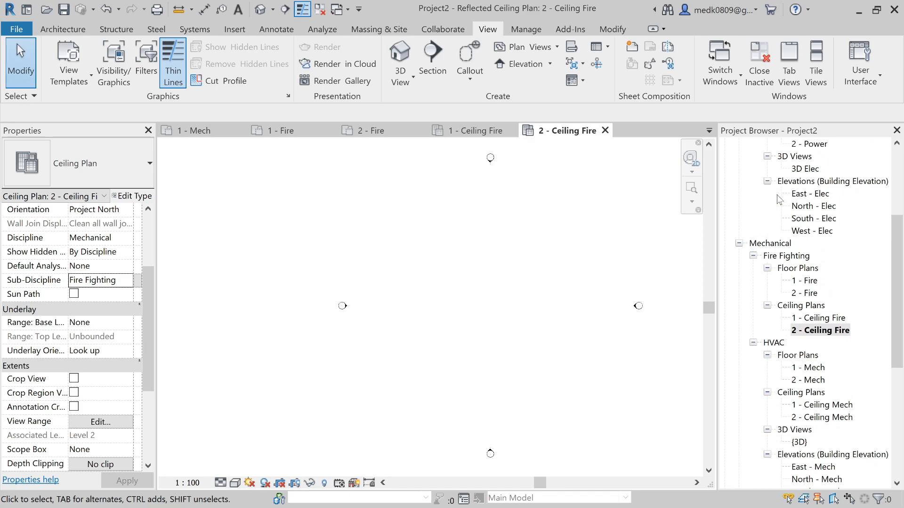
scroll(778, 198, up, 1)
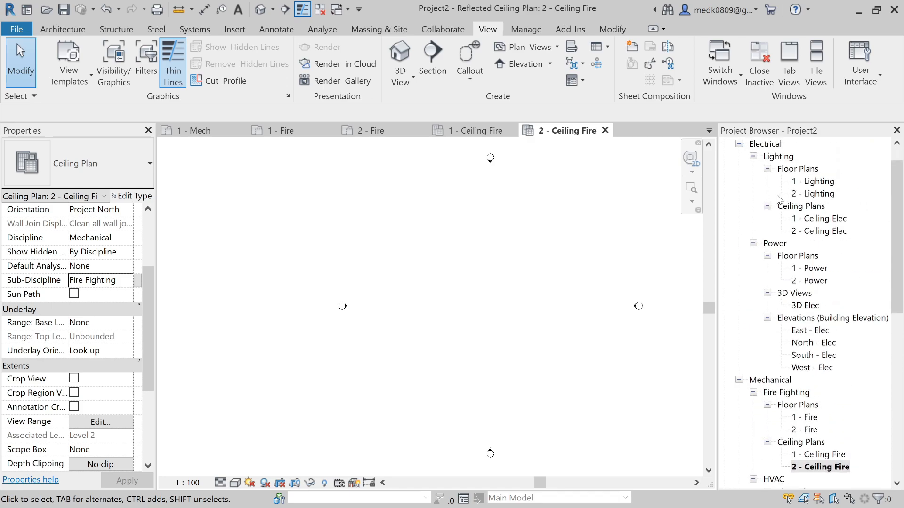
scroll(777, 198, down, 4)
scroll(777, 198, down, 2)
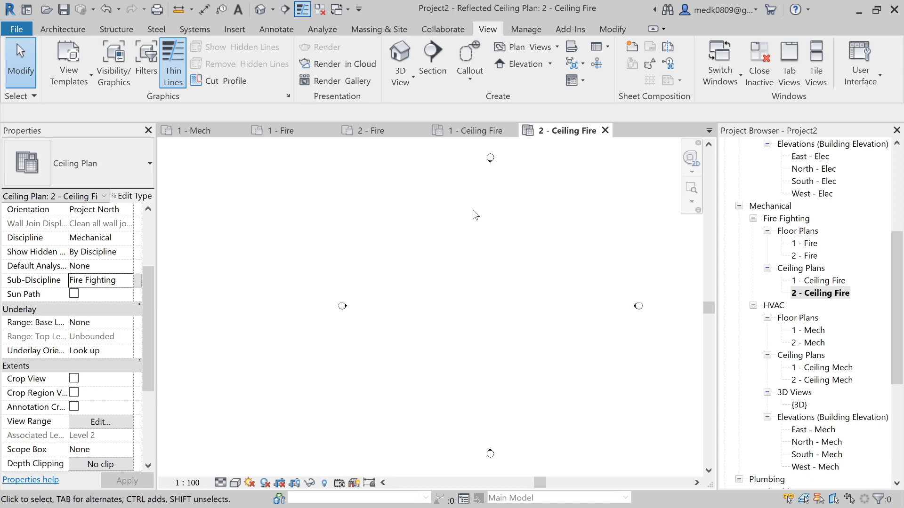
click(202, 31)
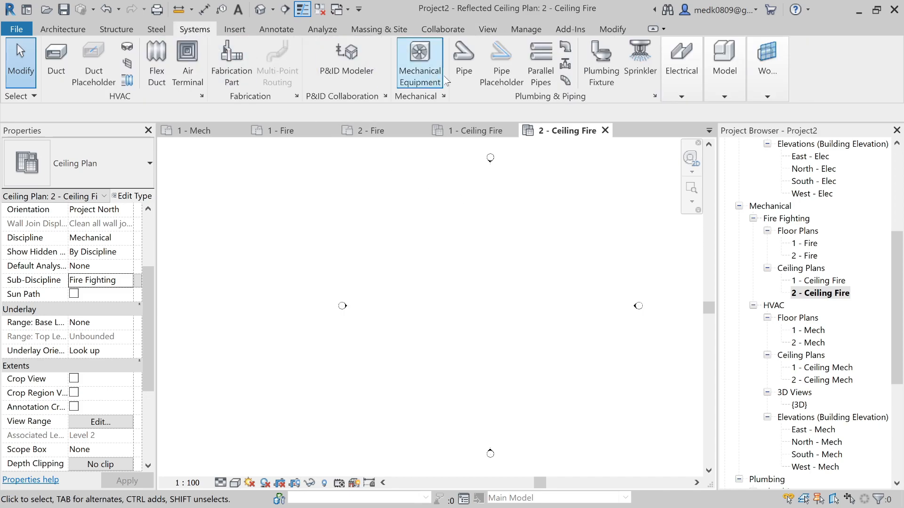
click(467, 85)
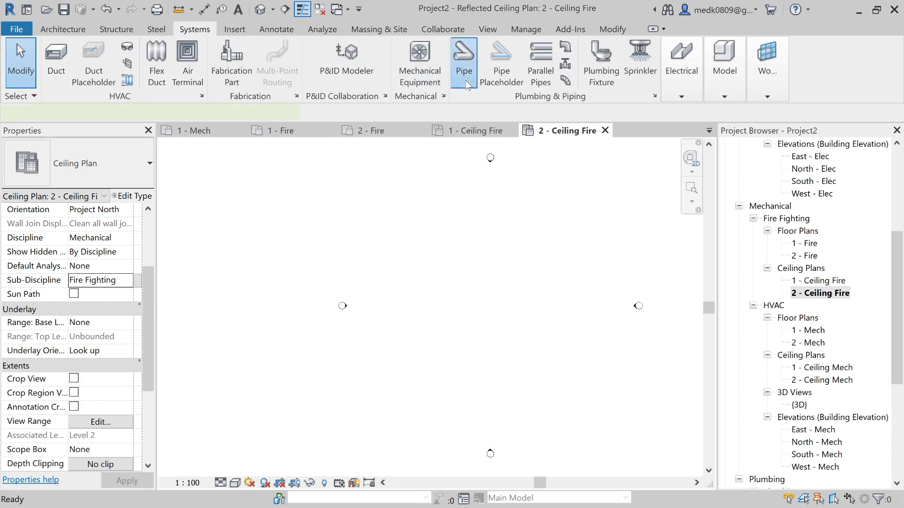
click(137, 164)
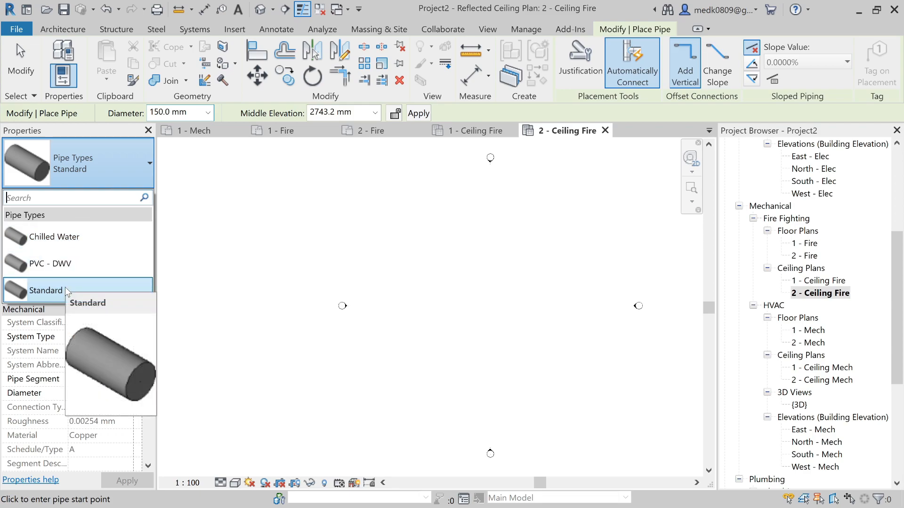
click(41, 287)
key(Escape)
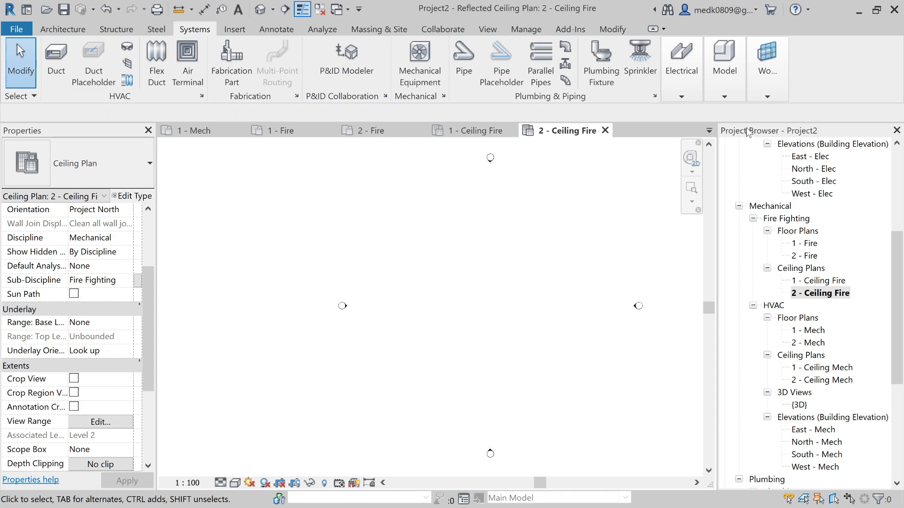
Duplicate the Standard pipe type listed with the project's pipe families.
drag(897, 257, 898, 376)
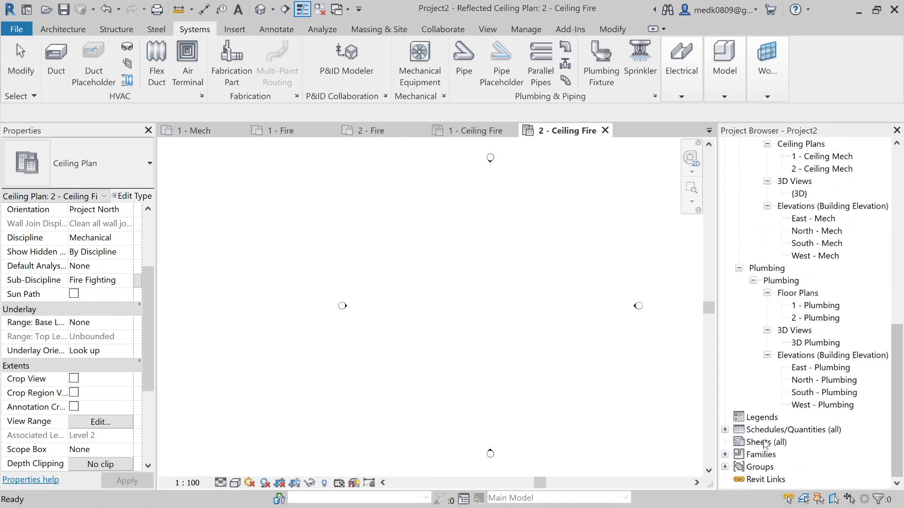
click(725, 455)
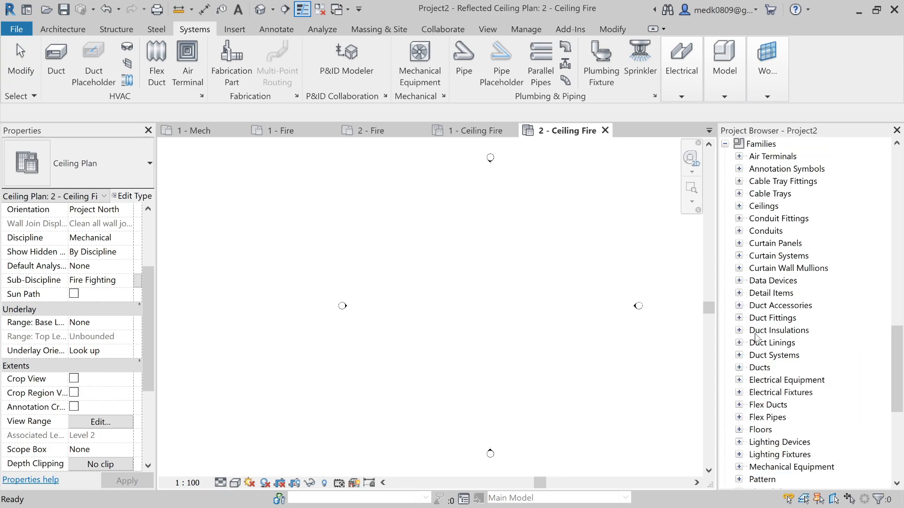
scroll(754, 335, down, 4)
scroll(754, 336, down, 2)
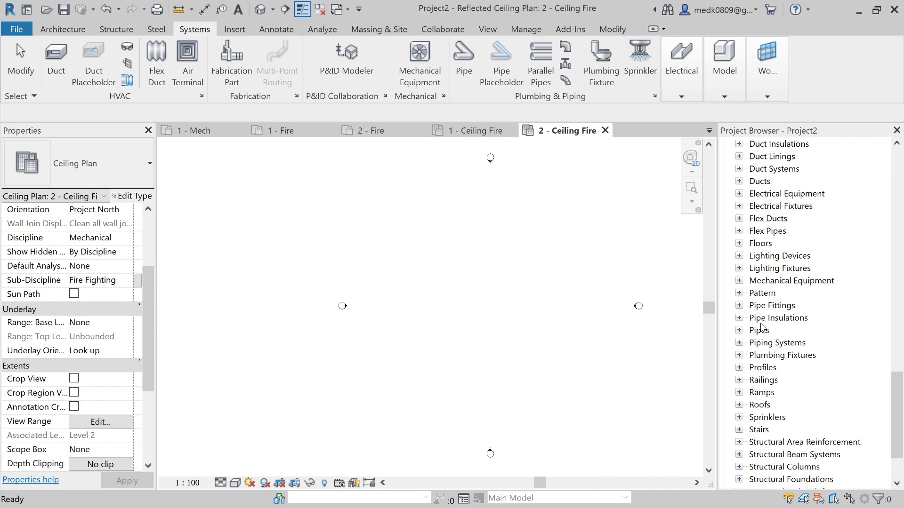
click(738, 330)
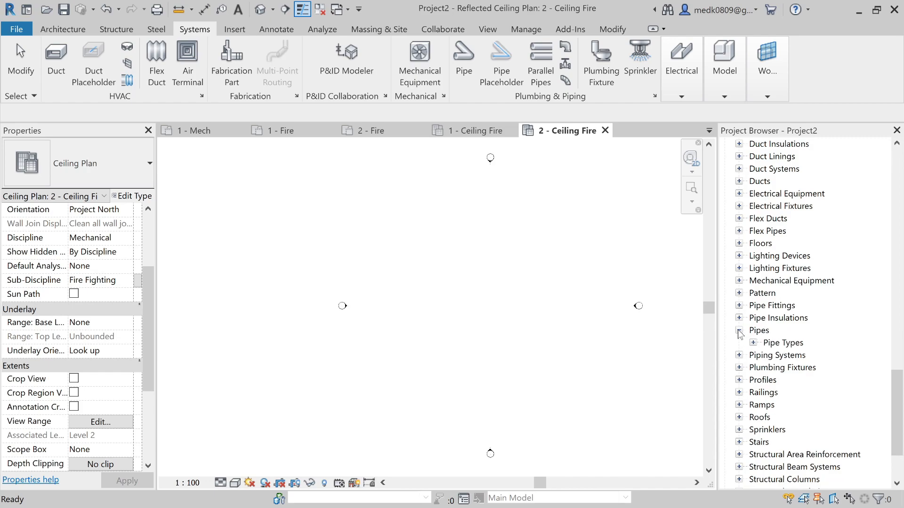
click(753, 343)
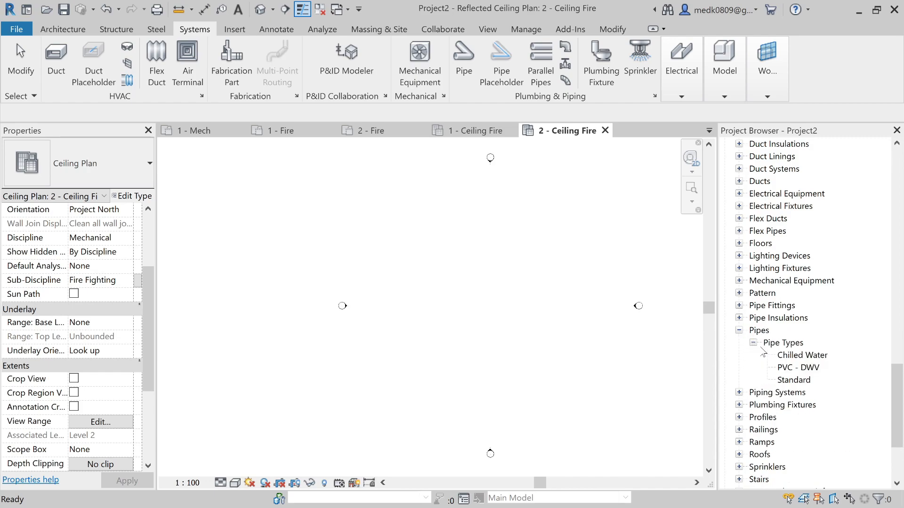
scroll(762, 351, down, 1)
click(792, 355)
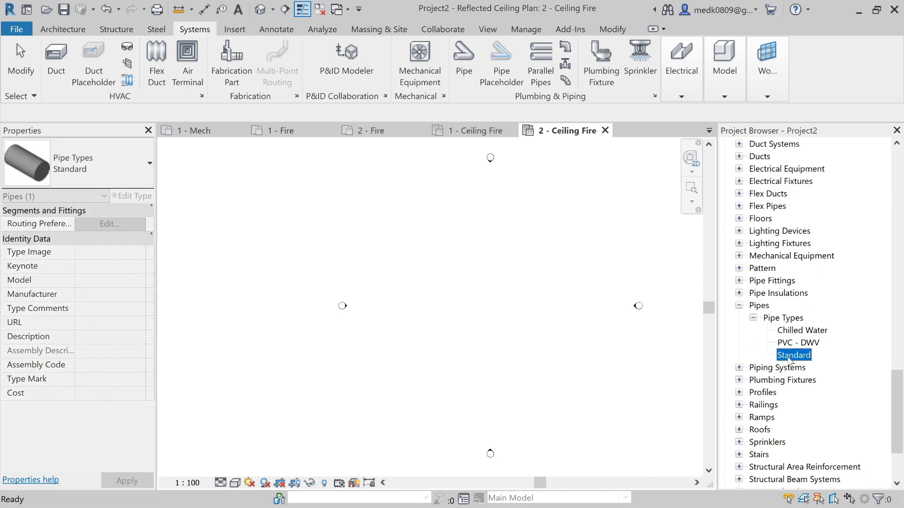
right_click(790, 361)
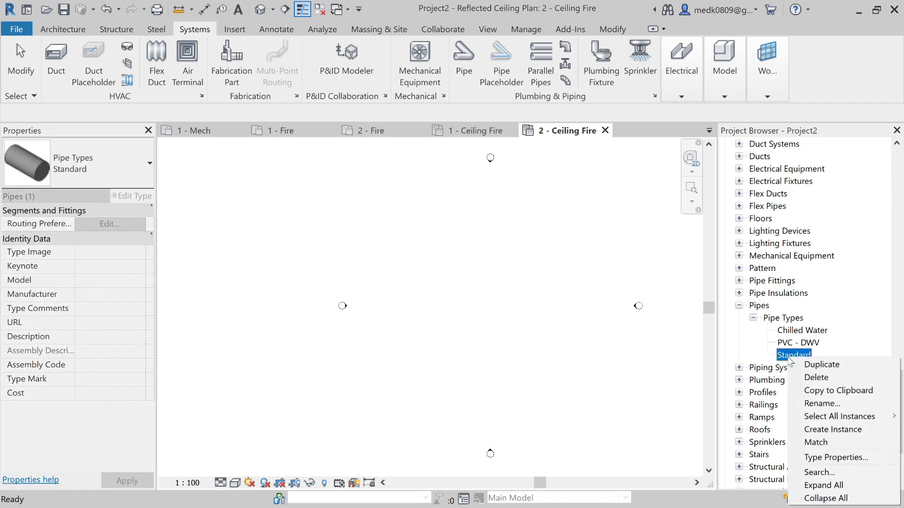
click(807, 365)
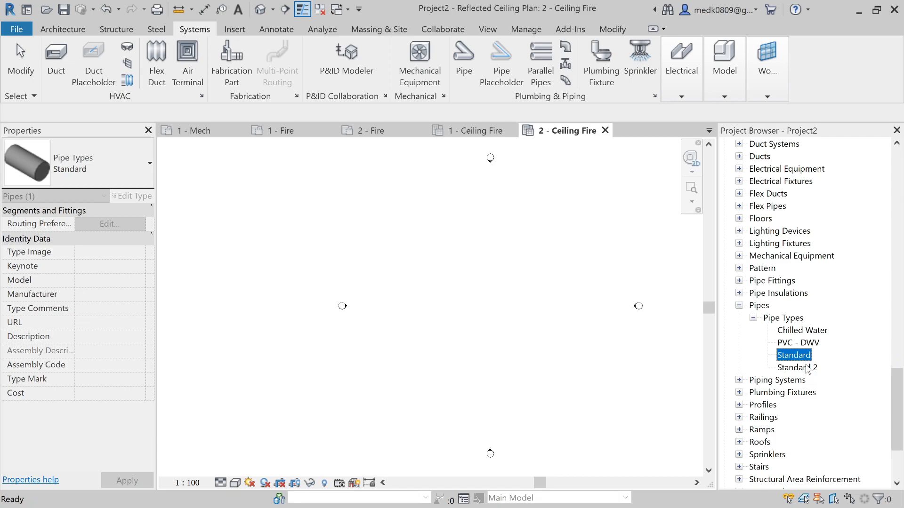
Rename the duplicated Standard pipe type as Fire Pipe.
click(792, 368)
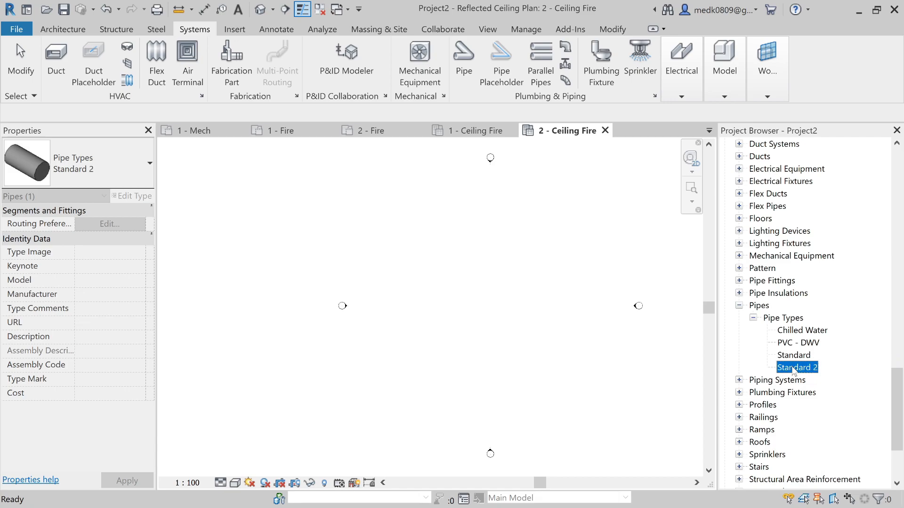
right_click(794, 369)
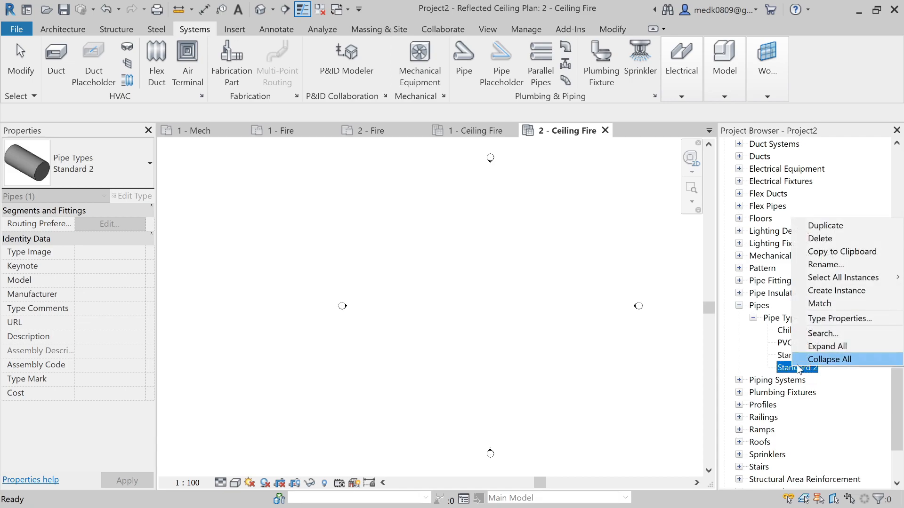
click(831, 265)
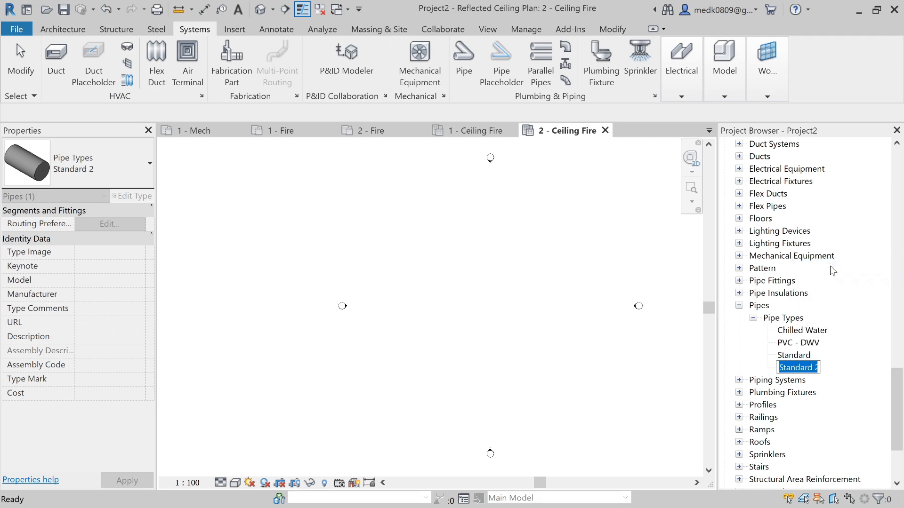
text(F)
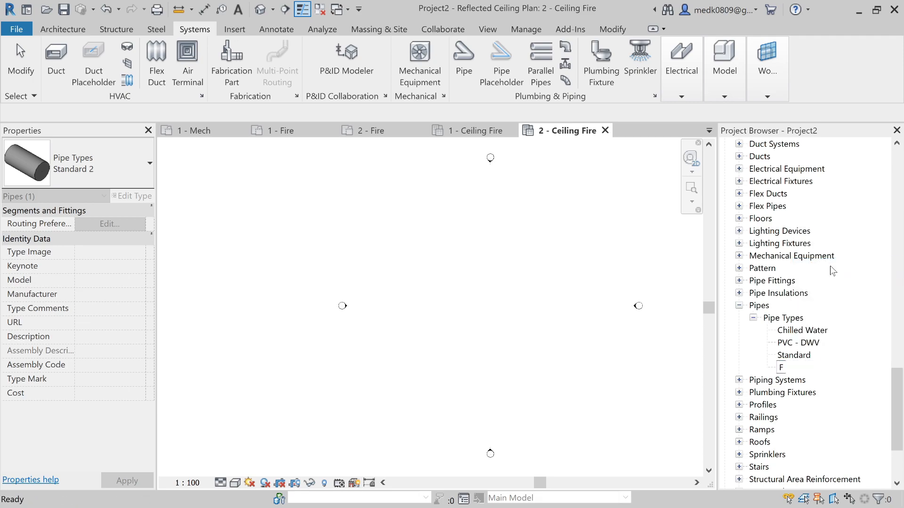
text(ire Pipe)
click(559, 345)
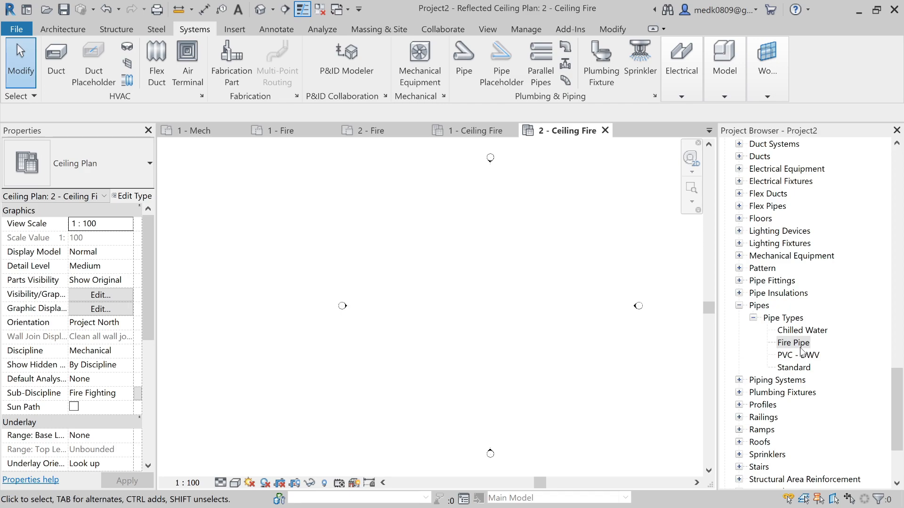
Duplicate the Fire Protection Wet piping system among the project's piping system families.
scroll(801, 351, down, 1)
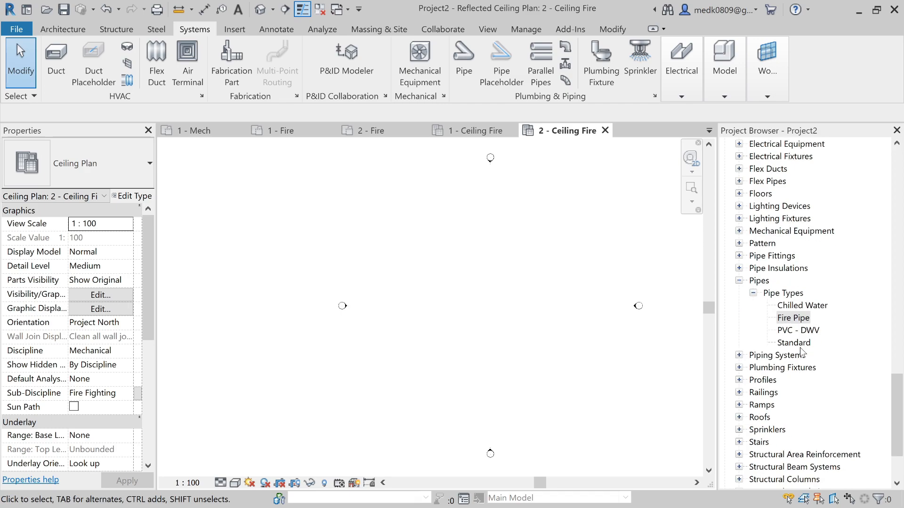
click(740, 356)
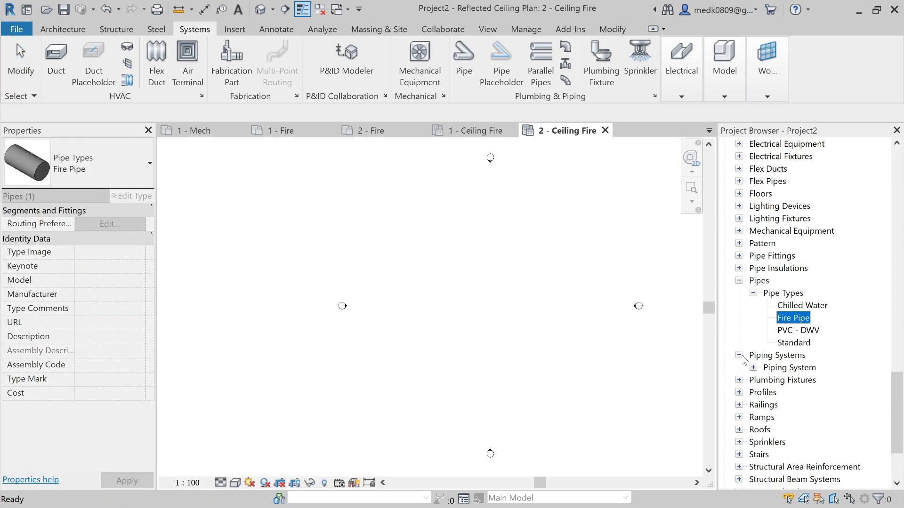
click(754, 368)
scroll(753, 368, down, 1)
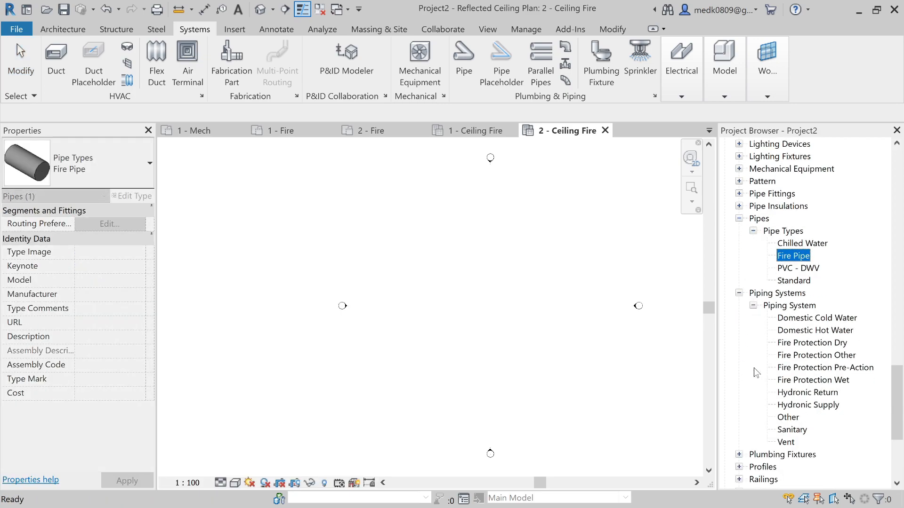
click(804, 382)
right_click(804, 385)
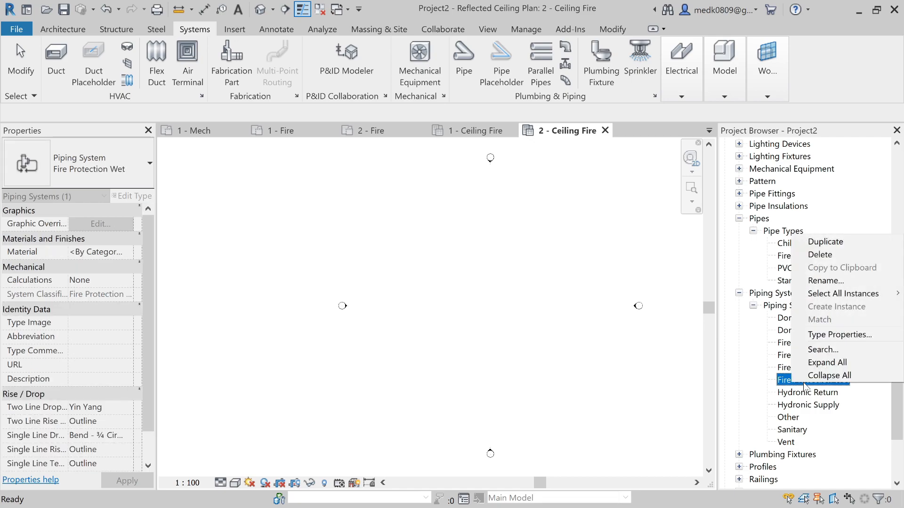
click(824, 241)
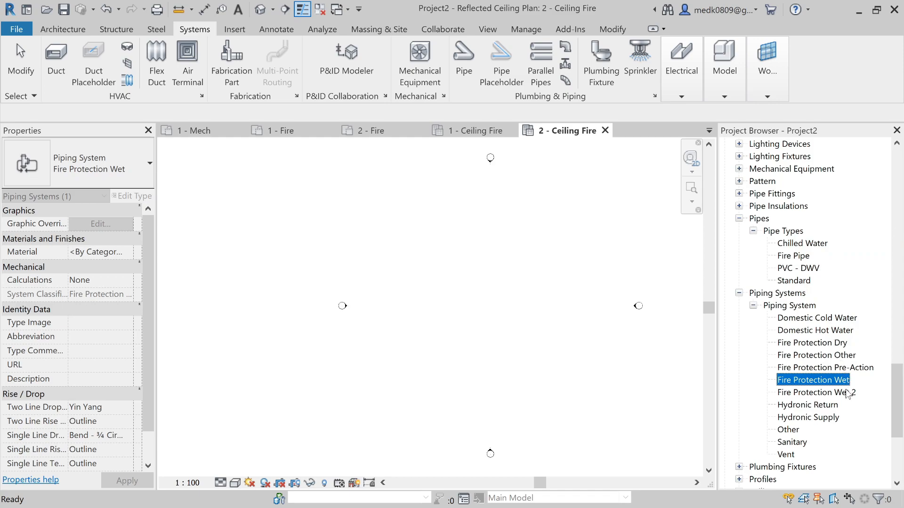
Rename the duplicated Fire Protection Wet piping system as Fire Fighting.
click(846, 392)
right_click(846, 393)
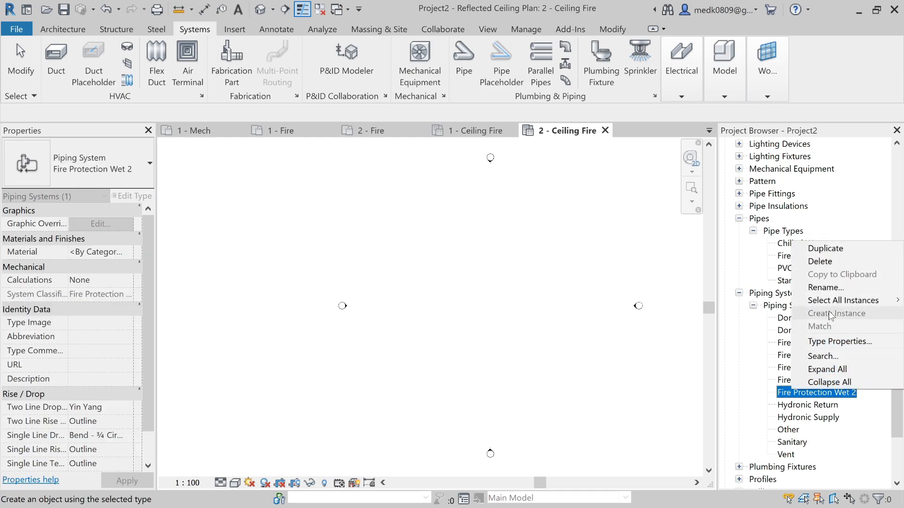
click(826, 292)
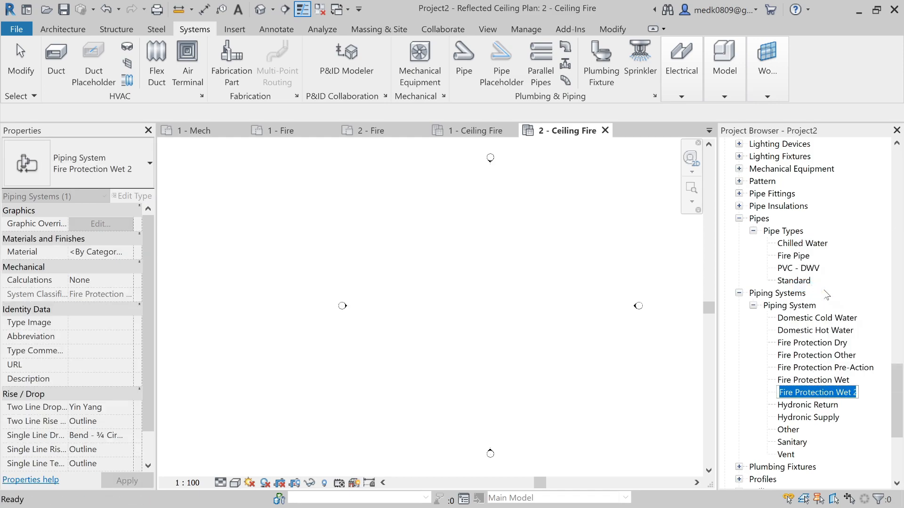
text(Fire)
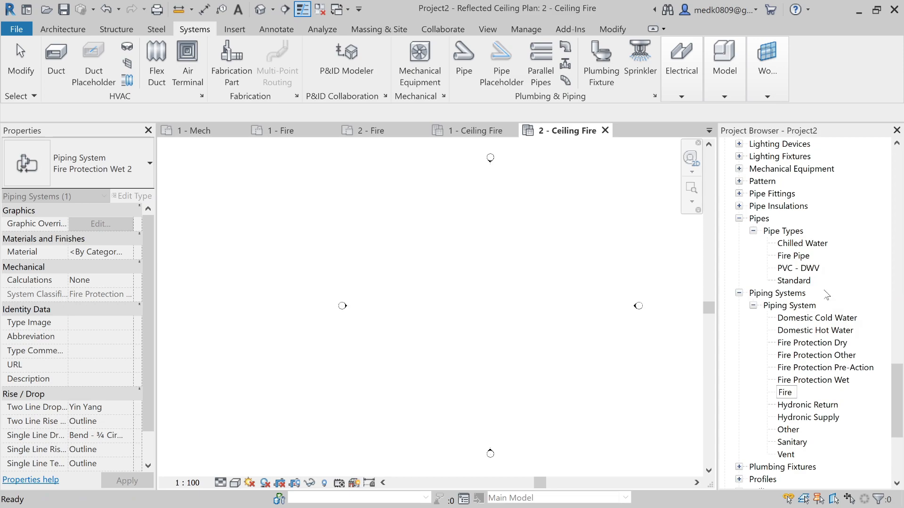
text( Fighting)
key(Return)
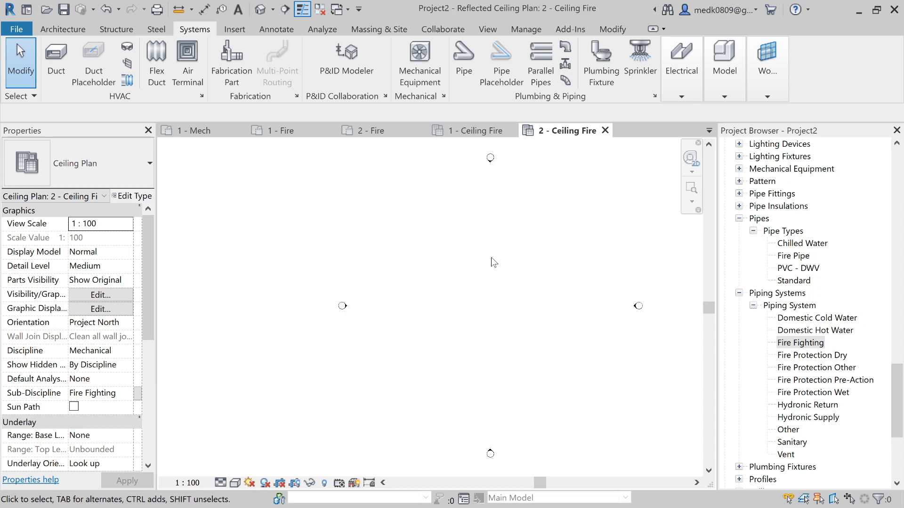
click(464, 71)
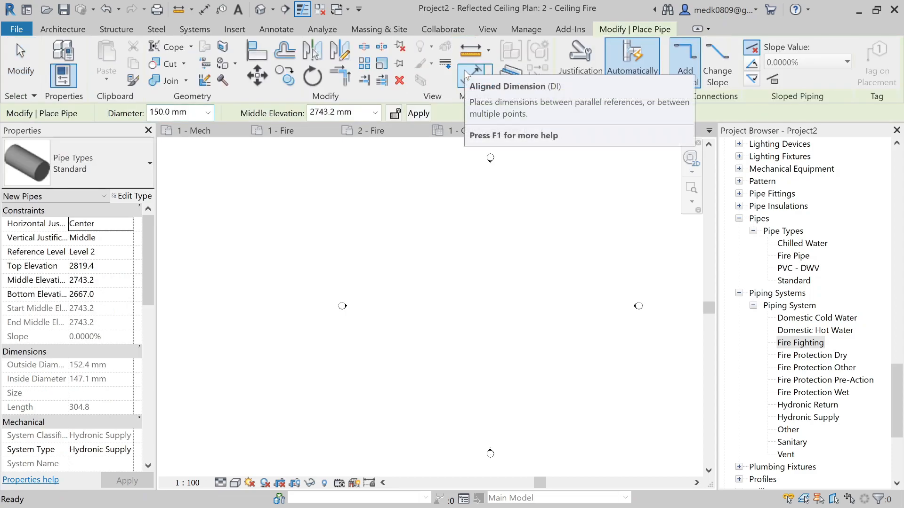
scroll(286, 199, up, 2)
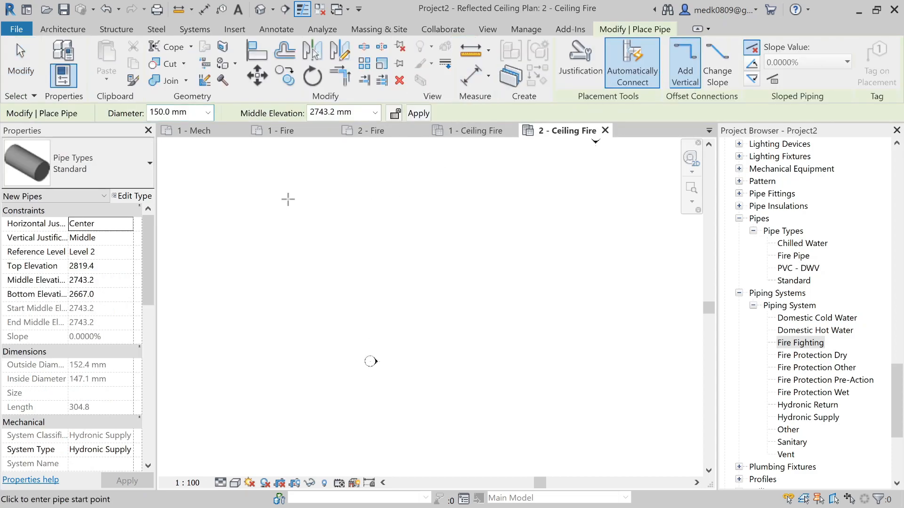
click(84, 172)
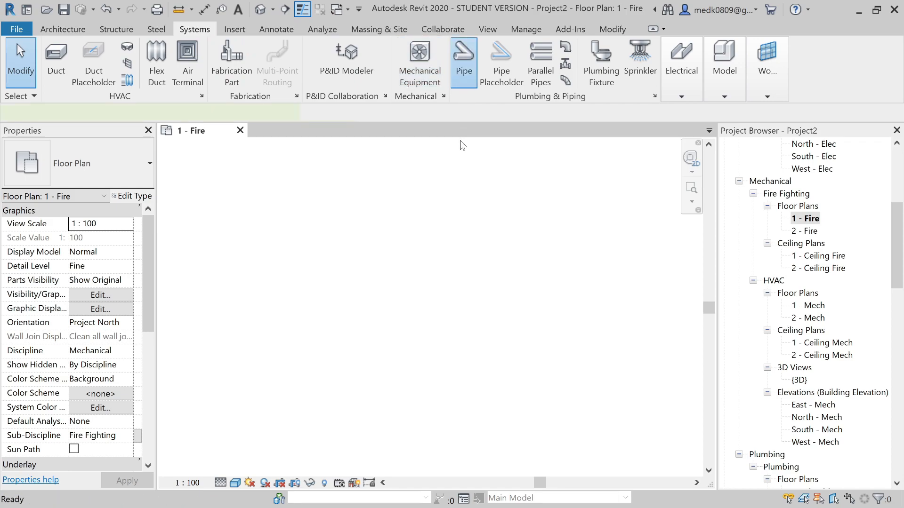
Draw a Z-shaped run of 100 mm Fire Pipe at 2750 mm elevation in the 1 - Fire plan, with a middle leg about 1100 mm long.
click(129, 165)
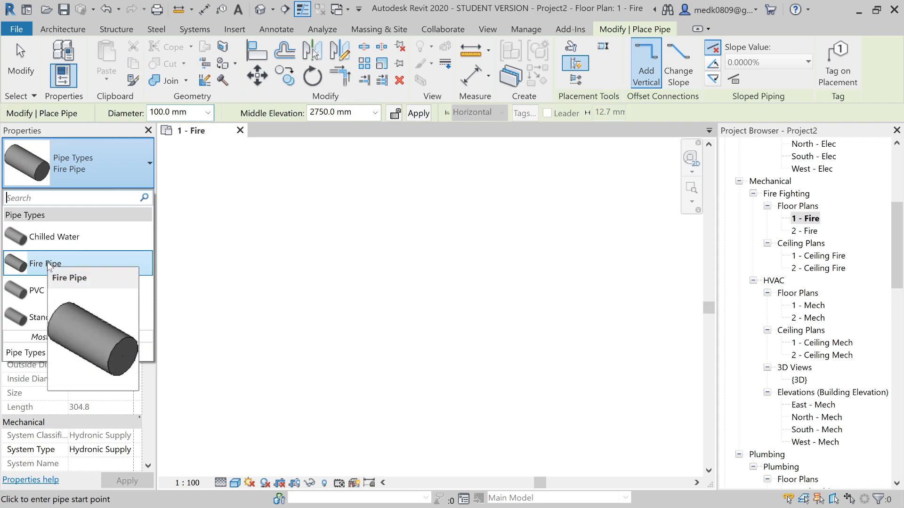
click(299, 250)
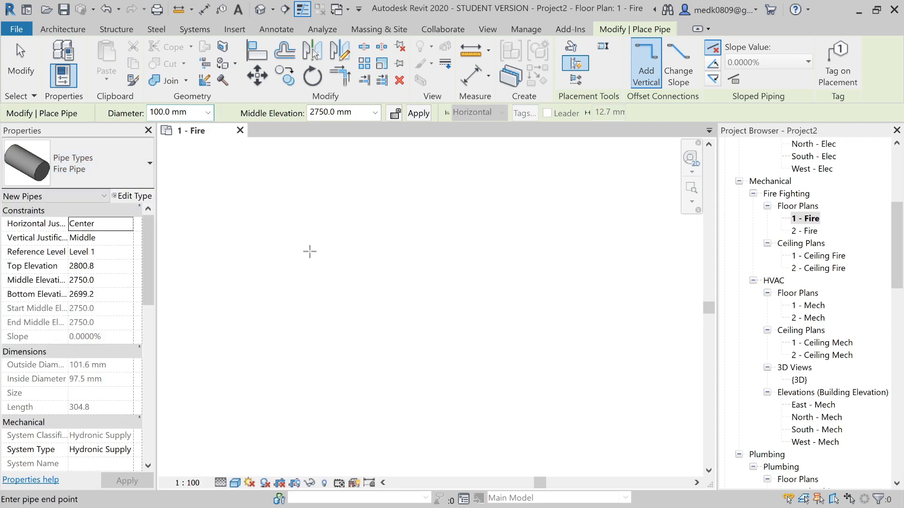
click(400, 248)
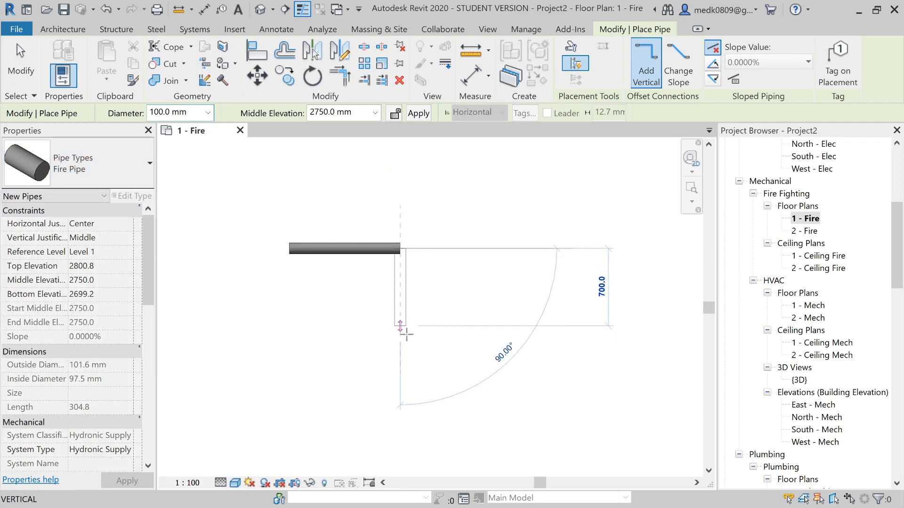
click(401, 370)
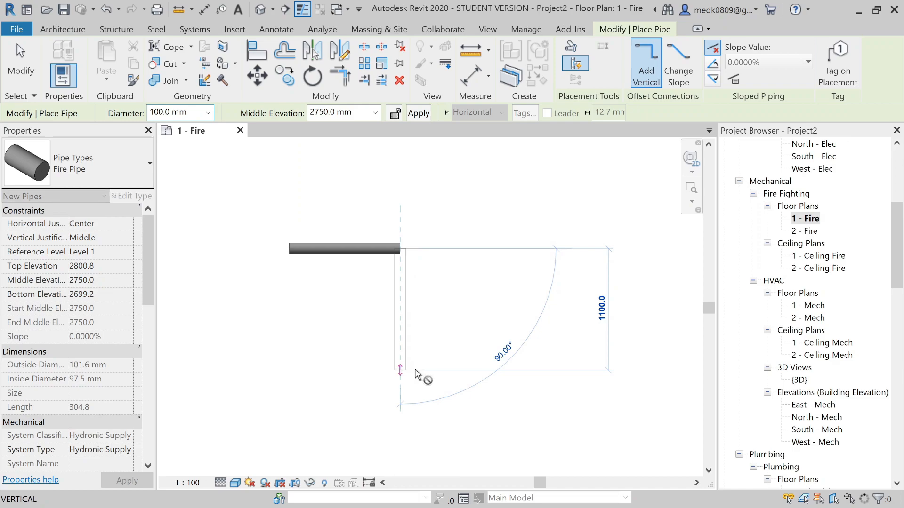
click(522, 370)
key(Escape)
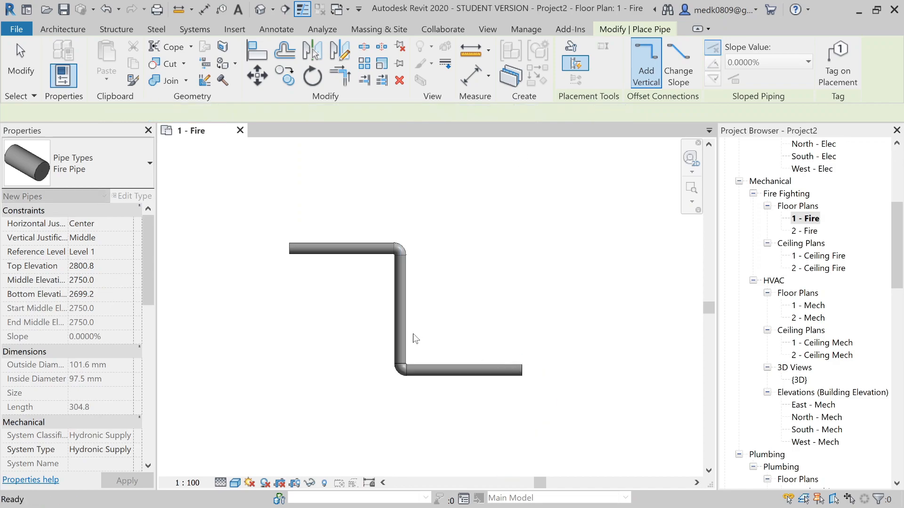
Draw a horizontal 100 mm branch from the middle of the run's vertical leg and extend it in line with a 50 mm pipe.
click(400, 309)
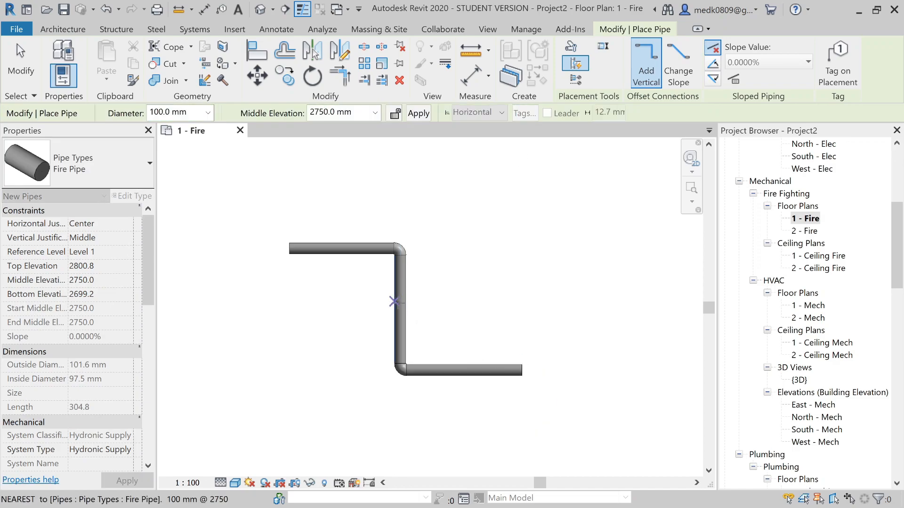
click(488, 309)
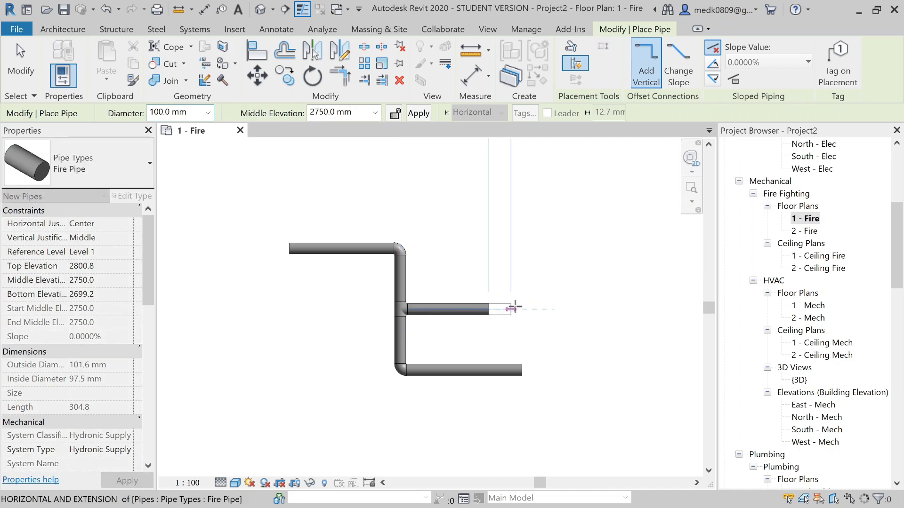
click(208, 112)
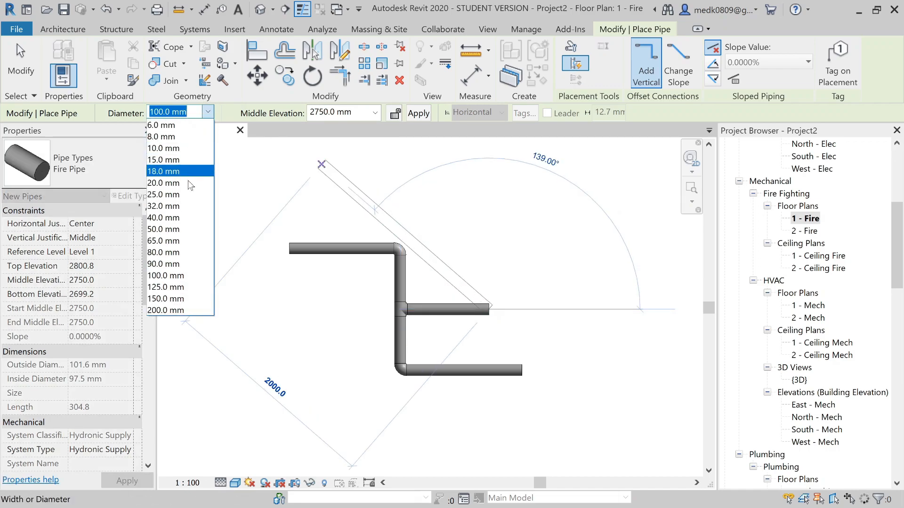
click(188, 229)
click(566, 309)
key(Escape)
key(Escape)
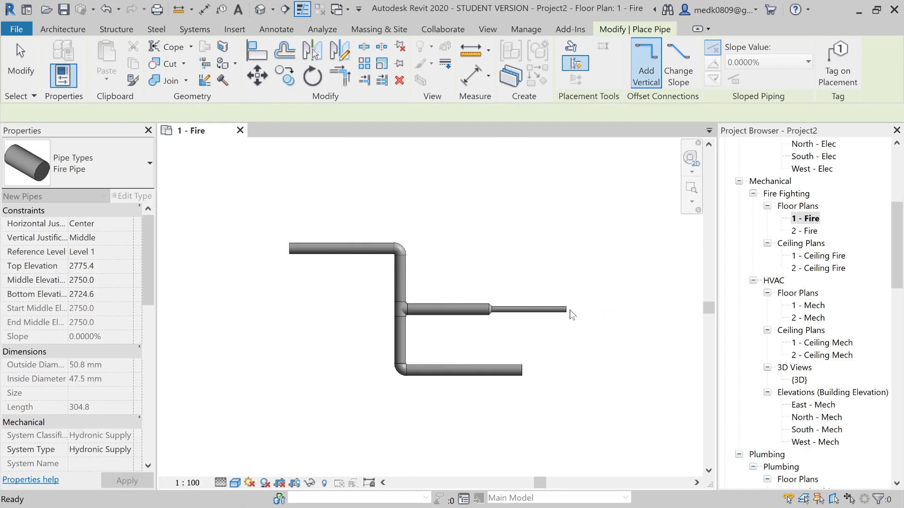
Examine the elbow fittings at the upper and lower corners of the Z-shaped pipe run.
scroll(398, 252, up, 6)
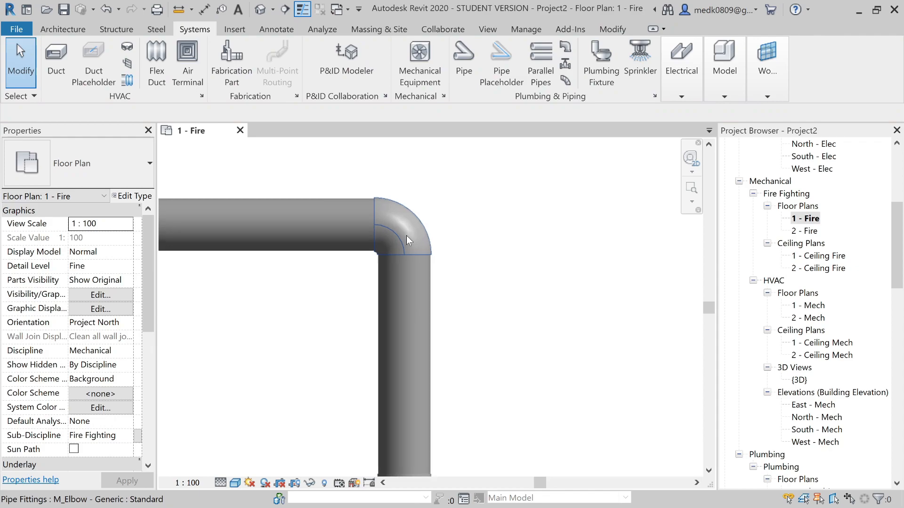
scroll(406, 235, up, 1)
scroll(406, 235, down, 7)
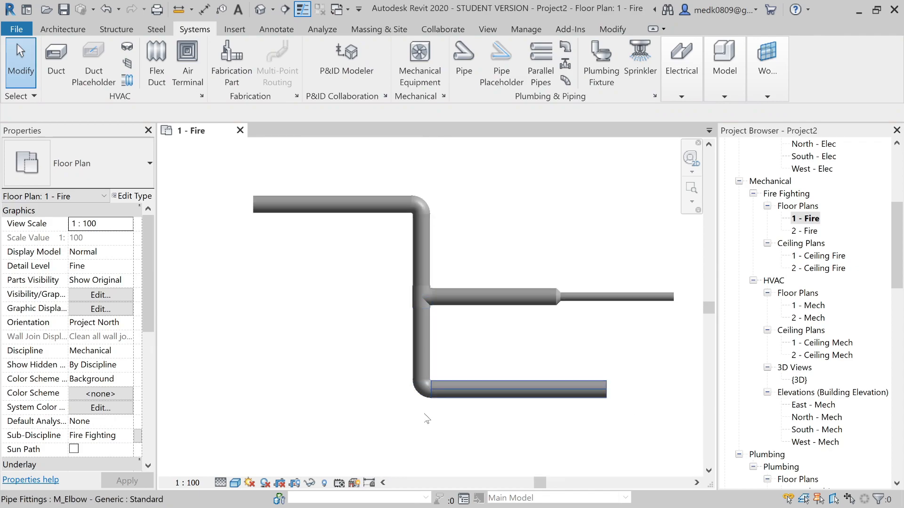
scroll(436, 312, up, 8)
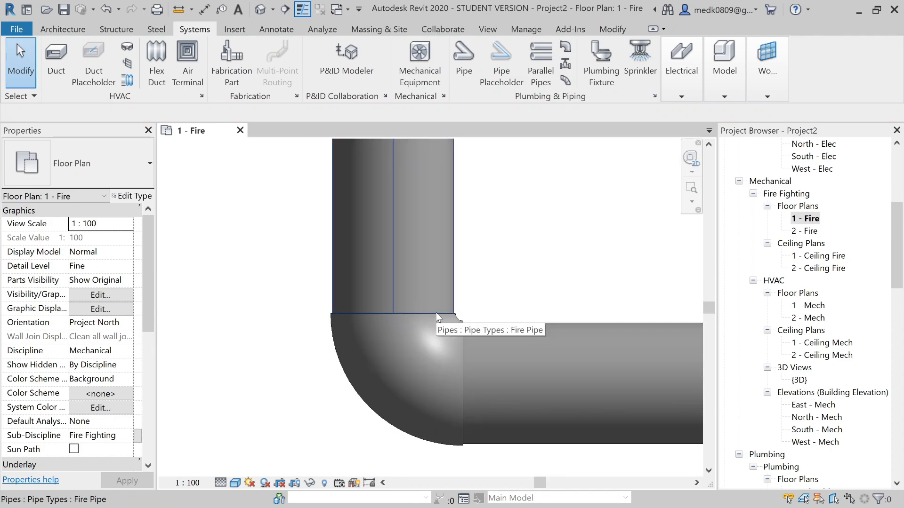
scroll(436, 312, down, 2)
scroll(436, 313, down, 6)
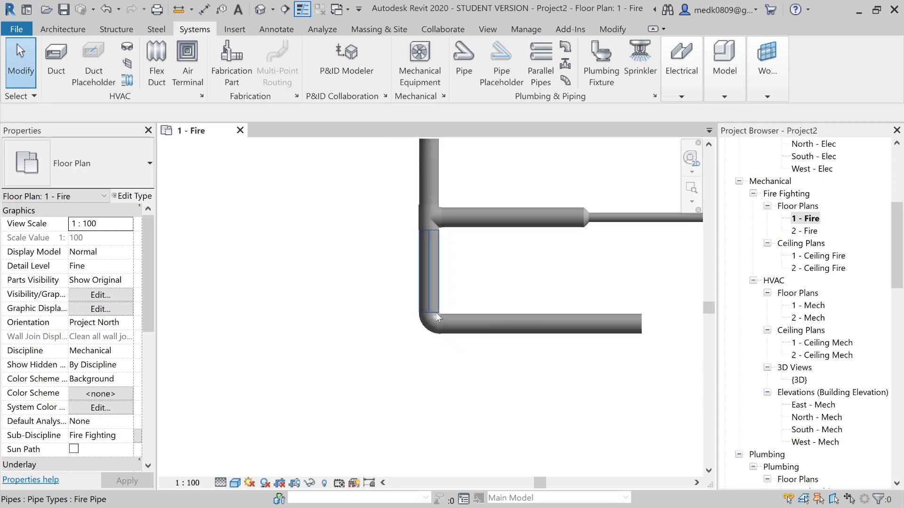
scroll(432, 258, up, 4)
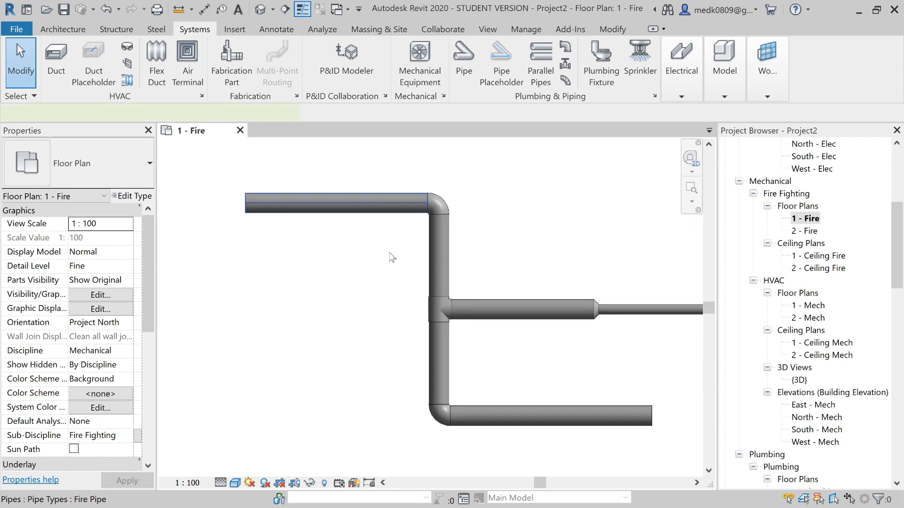
Load the Elbow Grooved, Coupling Grooved and Tee Grooved families into the Fire Pipe type's routing preferences.
click(334, 202)
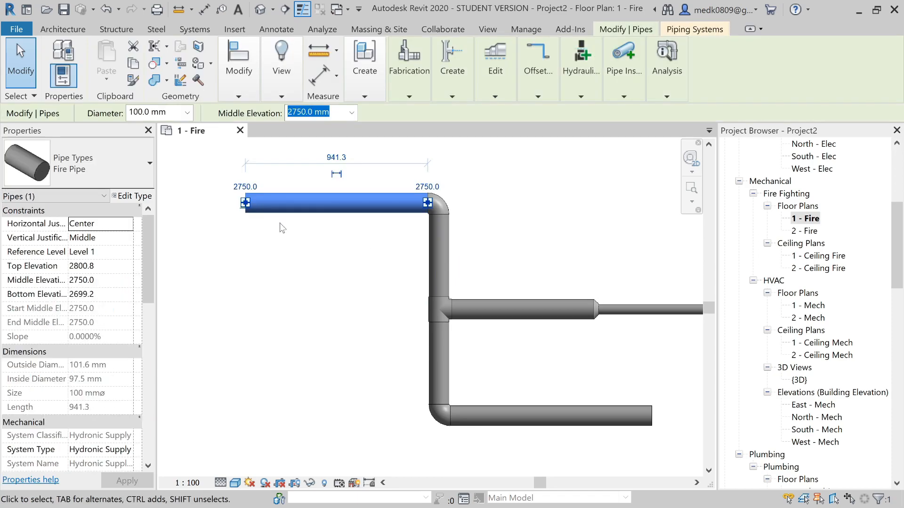
click(131, 196)
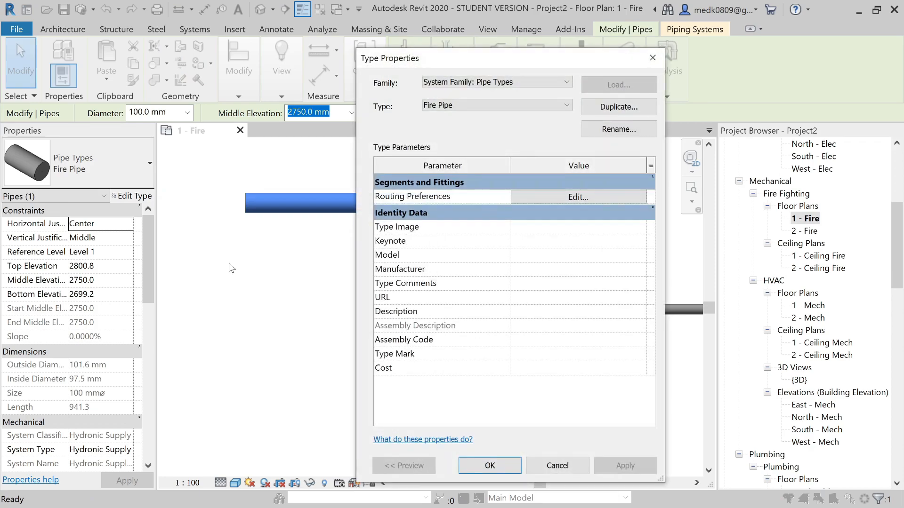
click(516, 196)
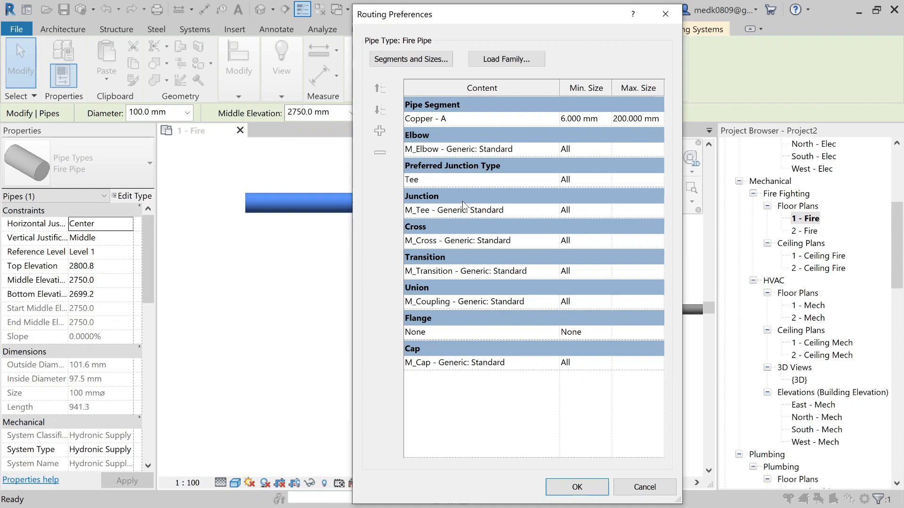
click(507, 59)
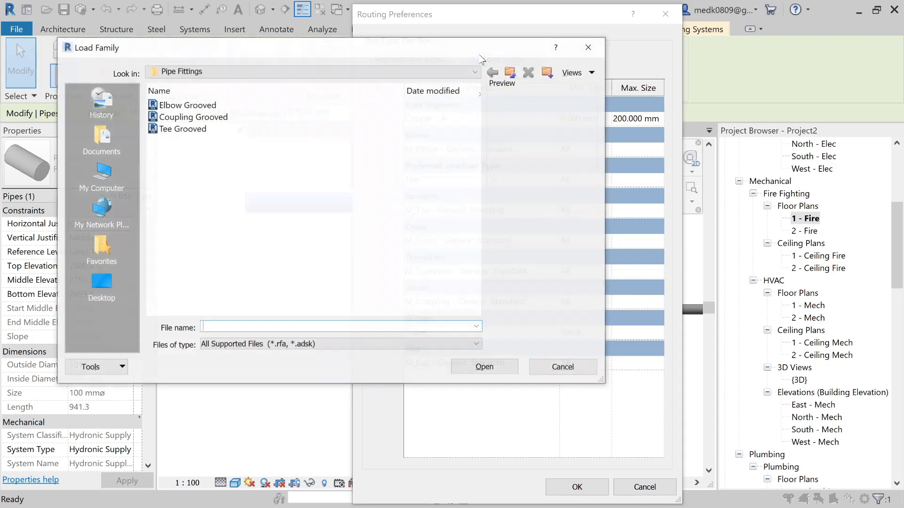
drag(307, 181, 193, 97)
click(484, 368)
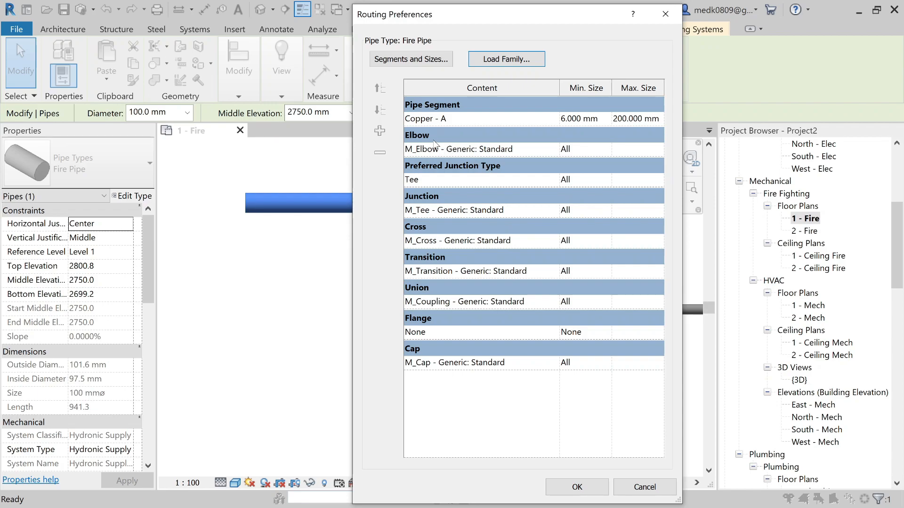
Set the Fire Pipe routing preferences to Elbow Grooved: Standard for elbows and Tee Grooved: Standard for junctions.
click(555, 150)
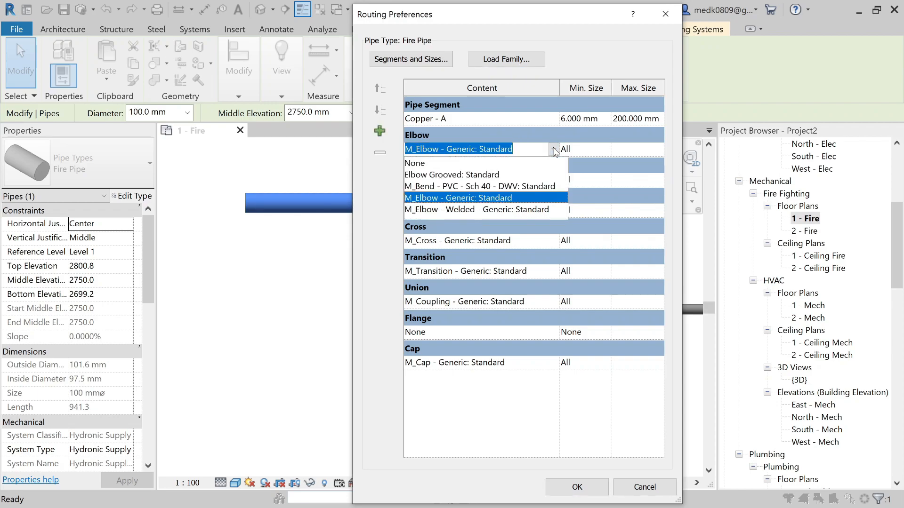
click(442, 174)
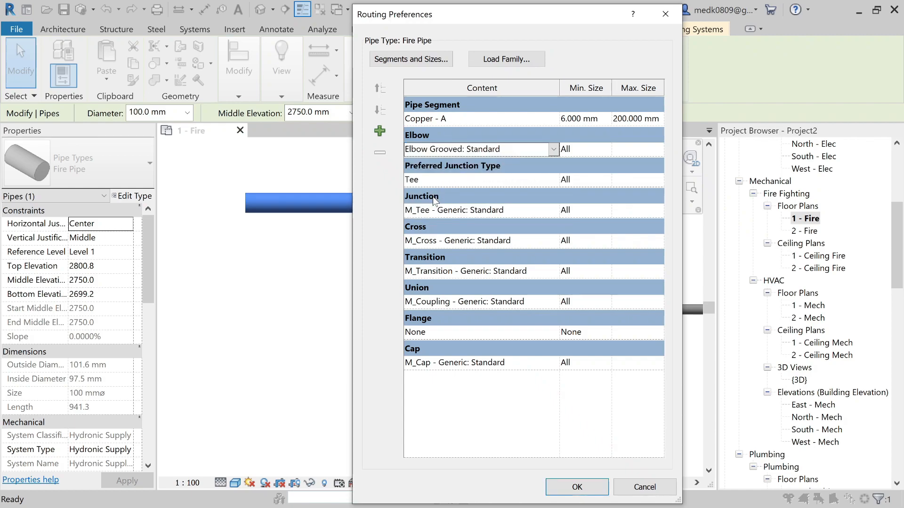
click(554, 211)
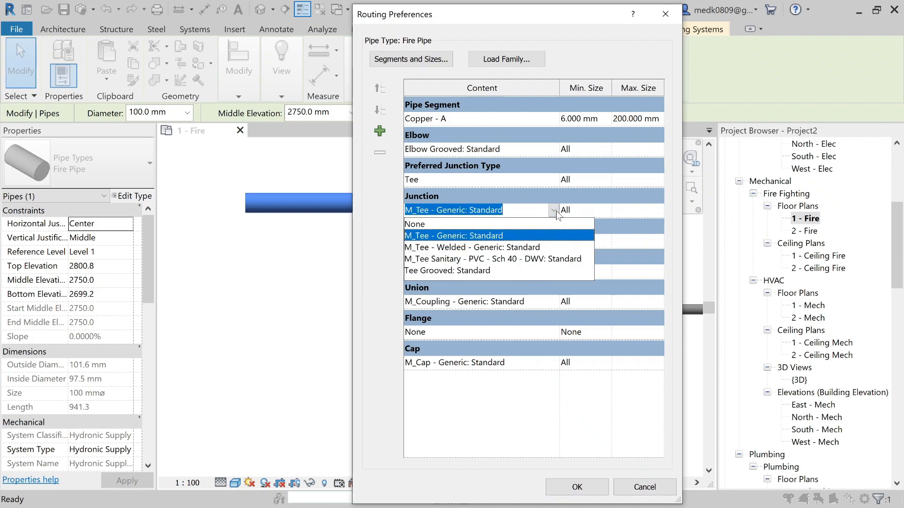
click(461, 270)
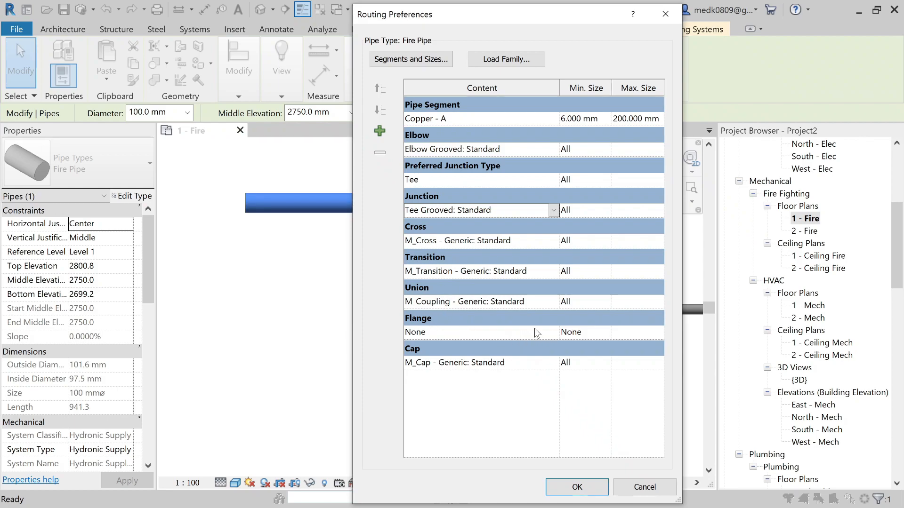
Set the Fire Pipe flange to Coupling Grooved: Standard for all sizes and apply the type changes.
click(554, 332)
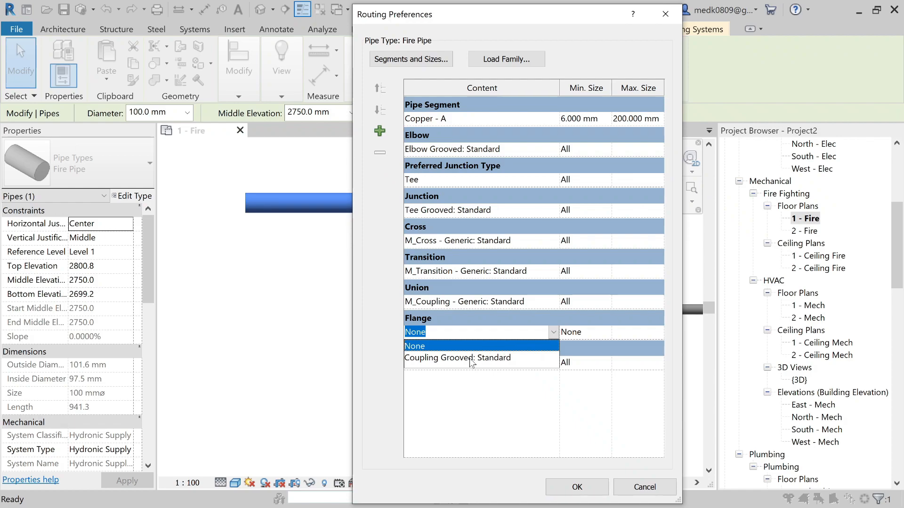
click(449, 358)
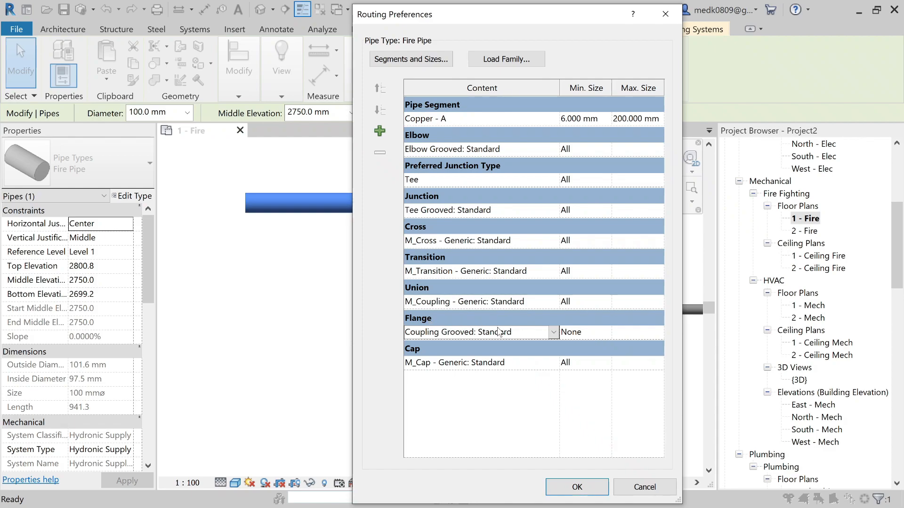
click(606, 334)
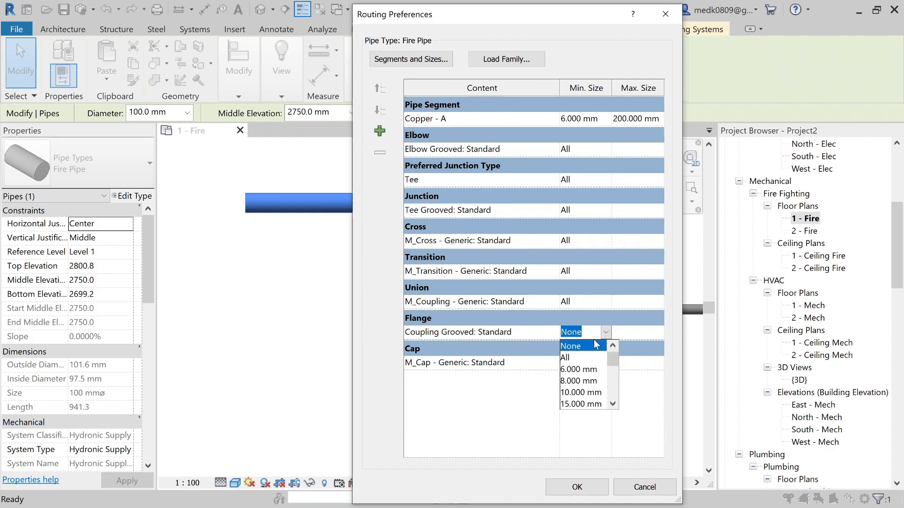
click(577, 356)
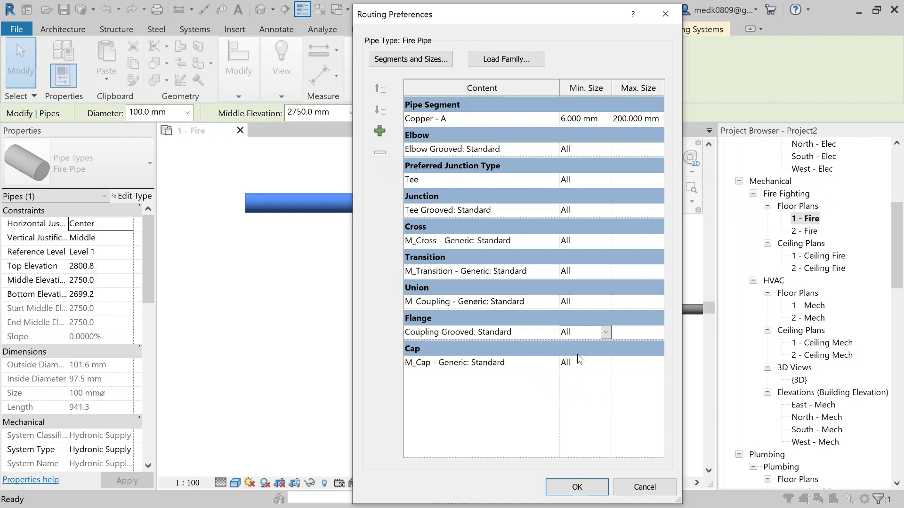
click(593, 487)
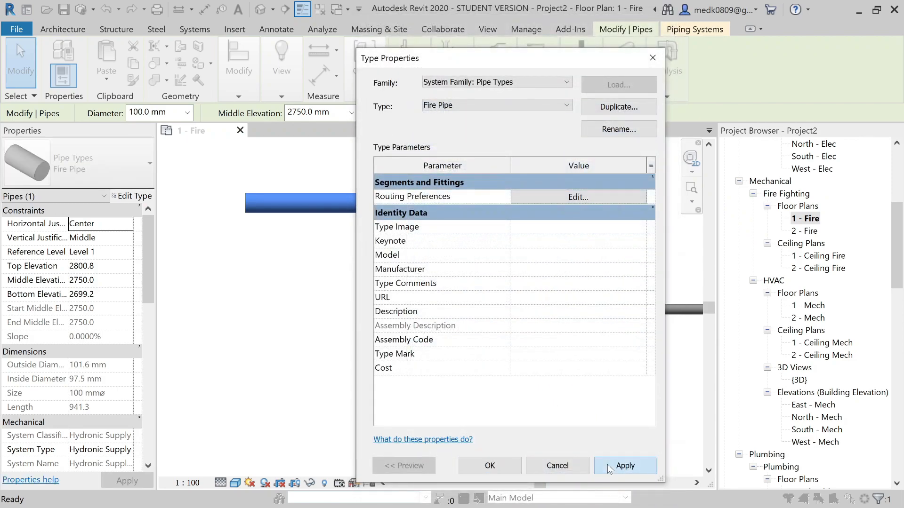
click(609, 467)
click(510, 464)
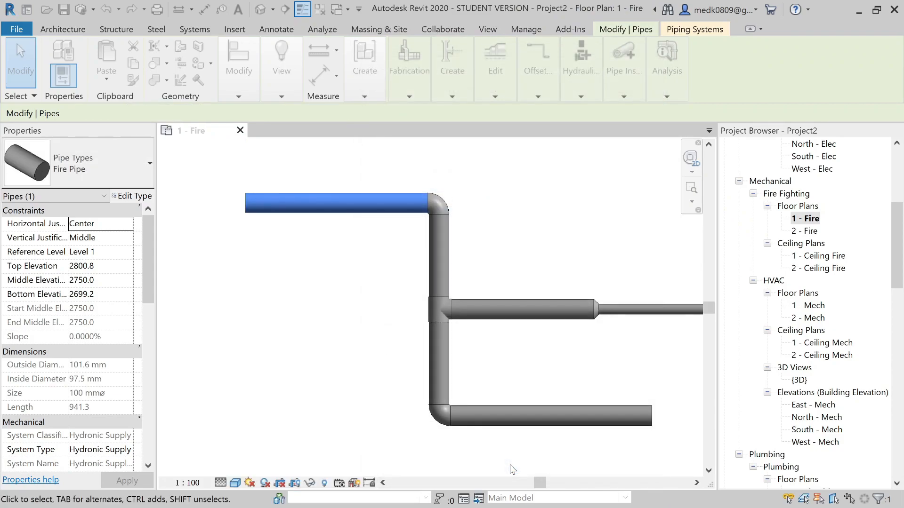
scroll(367, 311, down, 2)
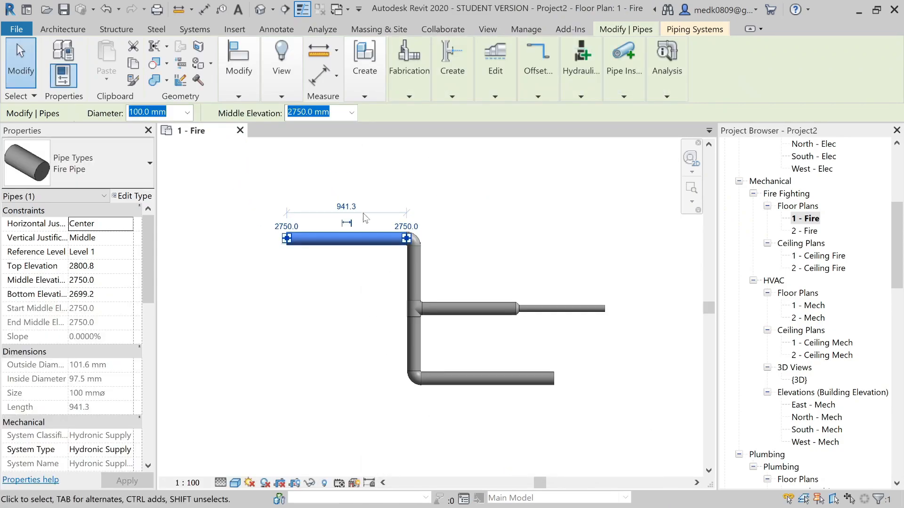
click(348, 148)
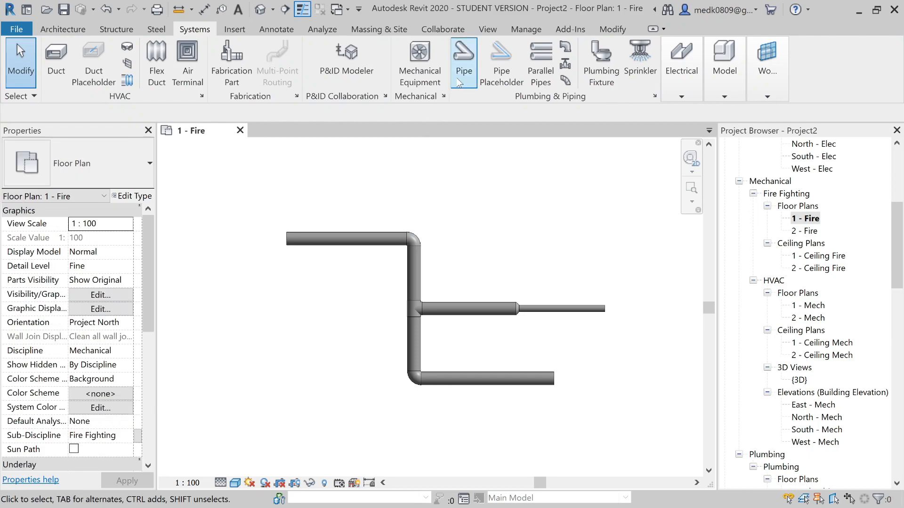
Draw a second Z-shaped Fire Pipe run, 150 mm in diameter at 2750 mm elevation, beside the first run in the 1 - Fire plan.
key(p)
key(i)
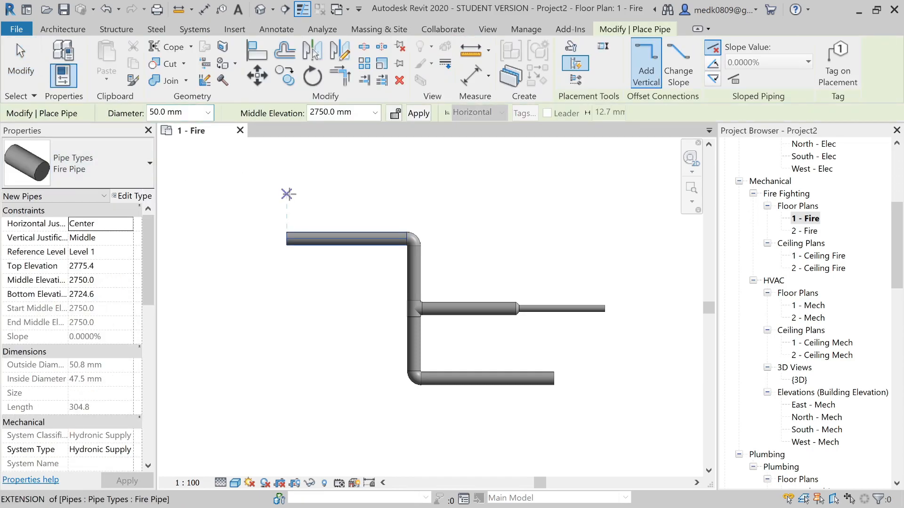
click(208, 113)
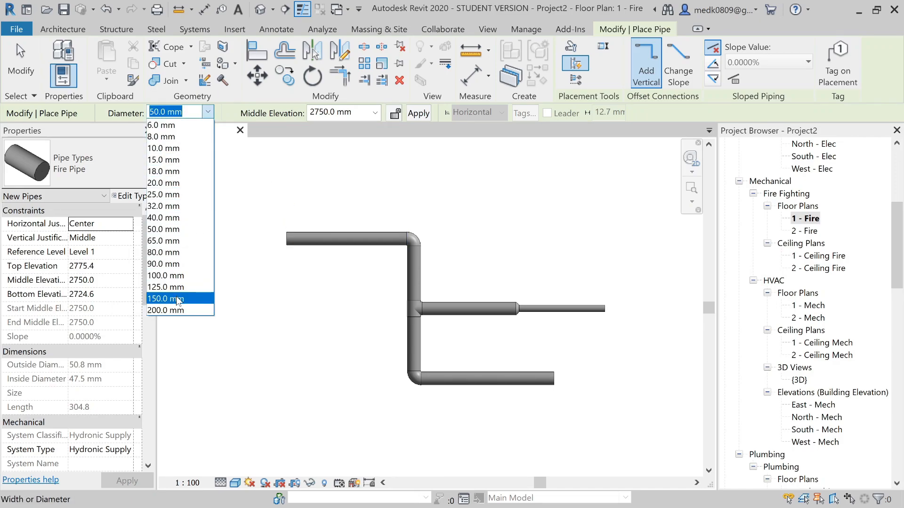
click(177, 299)
middle_drag(310, 208, 227, 198)
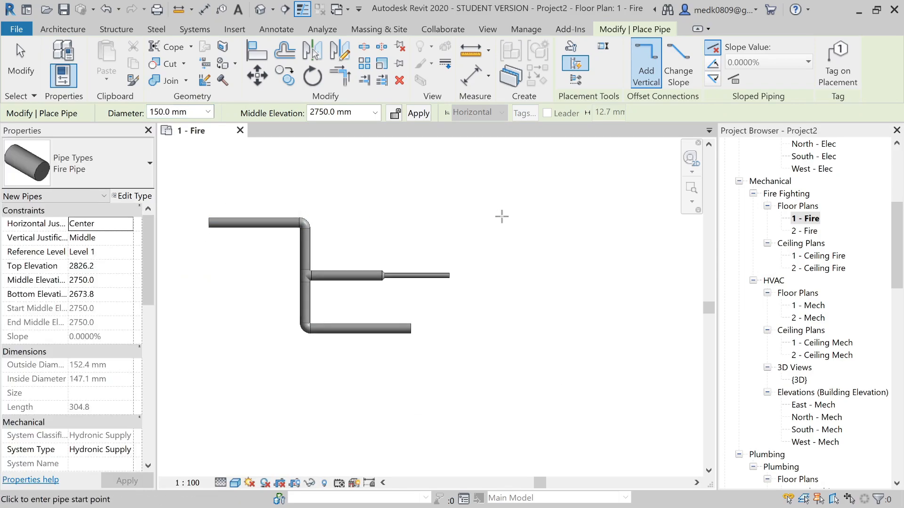
click(486, 213)
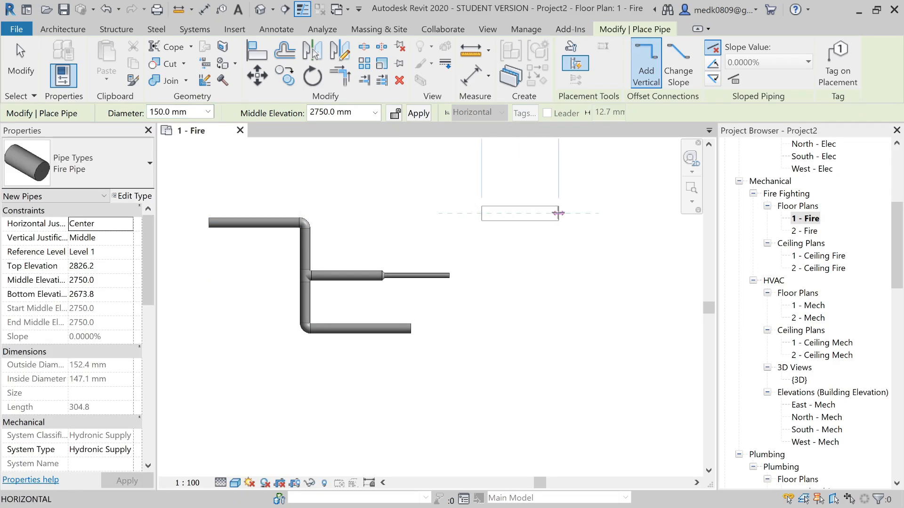
click(559, 213)
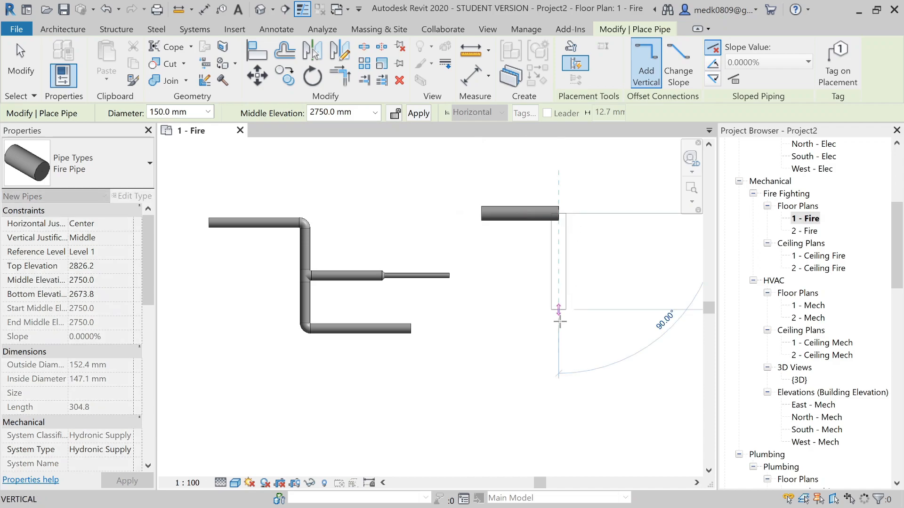
click(558, 358)
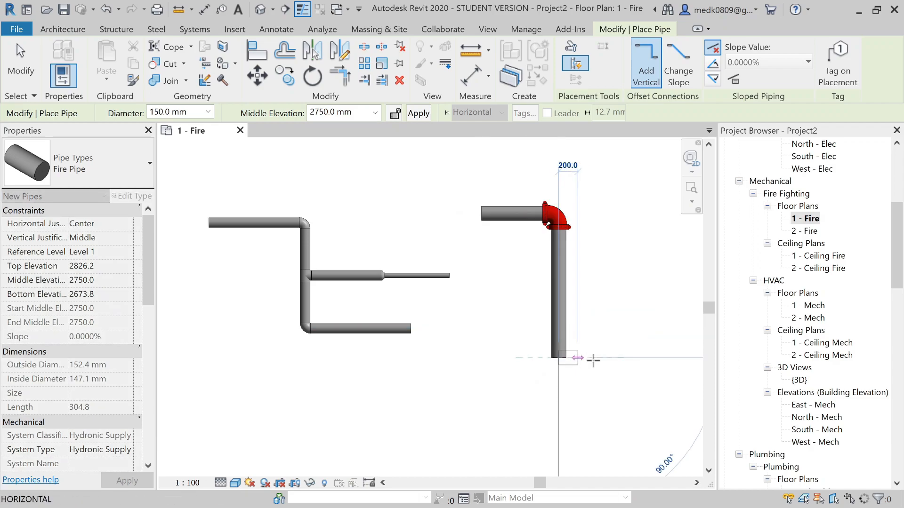
click(684, 359)
scroll(578, 348, up, 3)
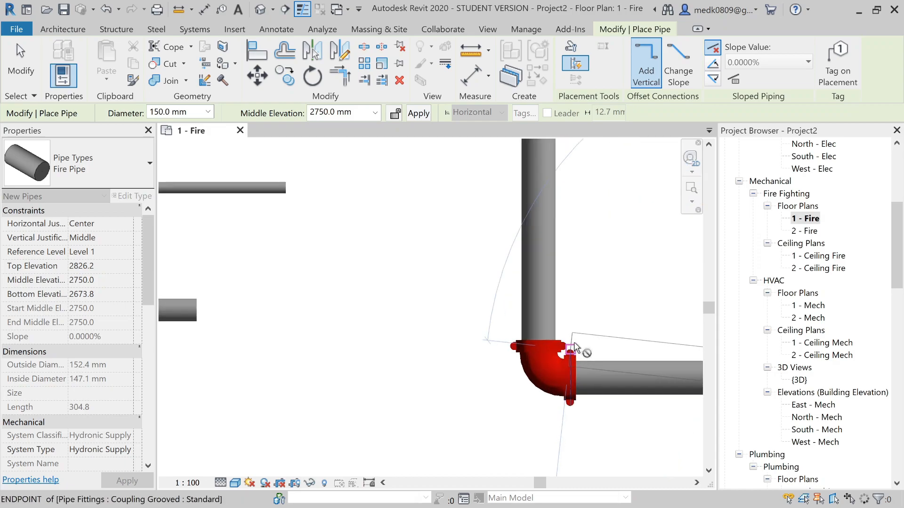
scroll(512, 324, down, 3)
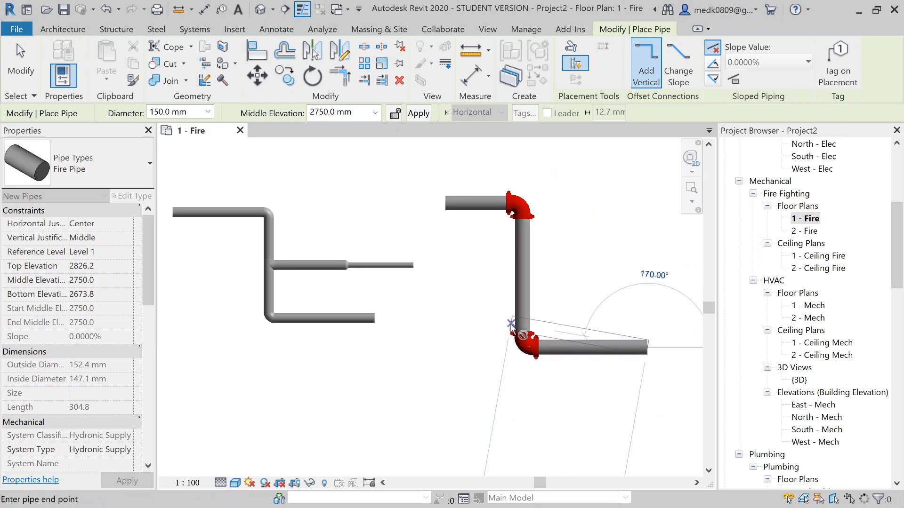
key(Escape)
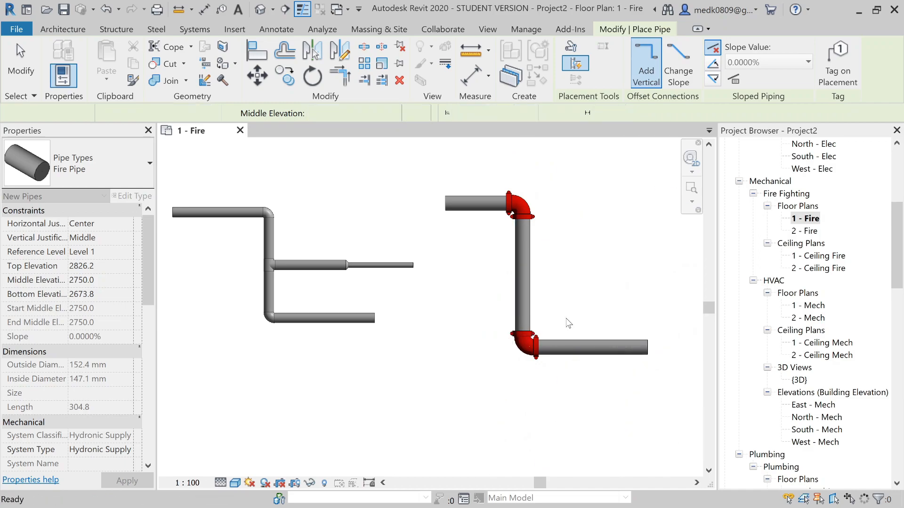
Draw a horizontal 150 mm Fire Pipe branch at 2750 mm elevation from the midpoint of the second run's vertical pipe.
middle_drag(504, 272, 540, 283)
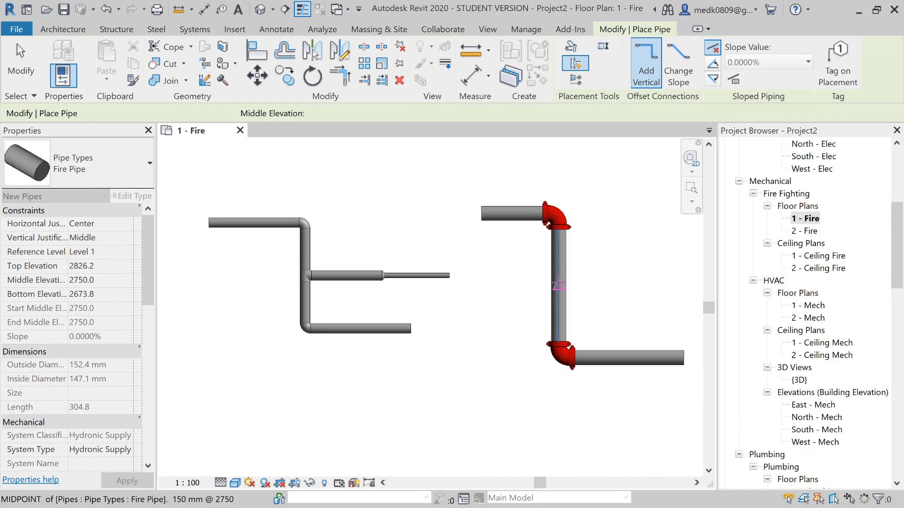
click(558, 284)
click(672, 285)
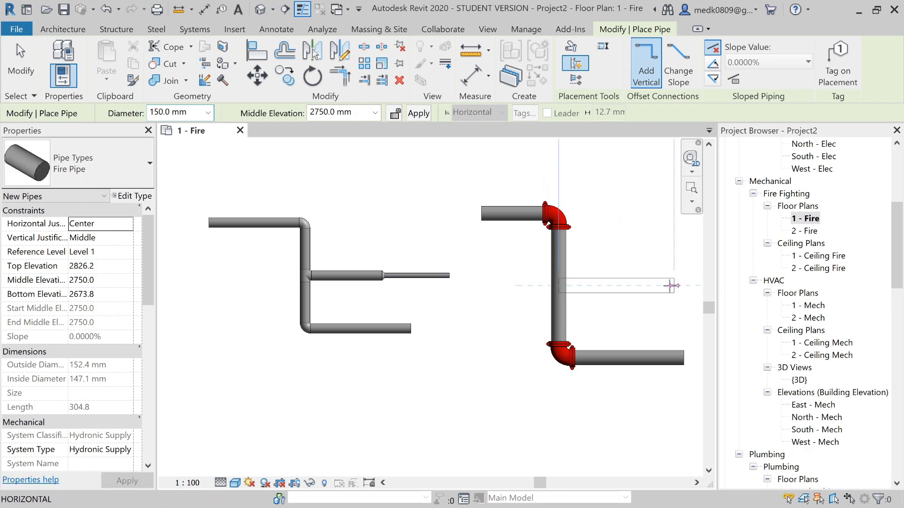
key(Escape)
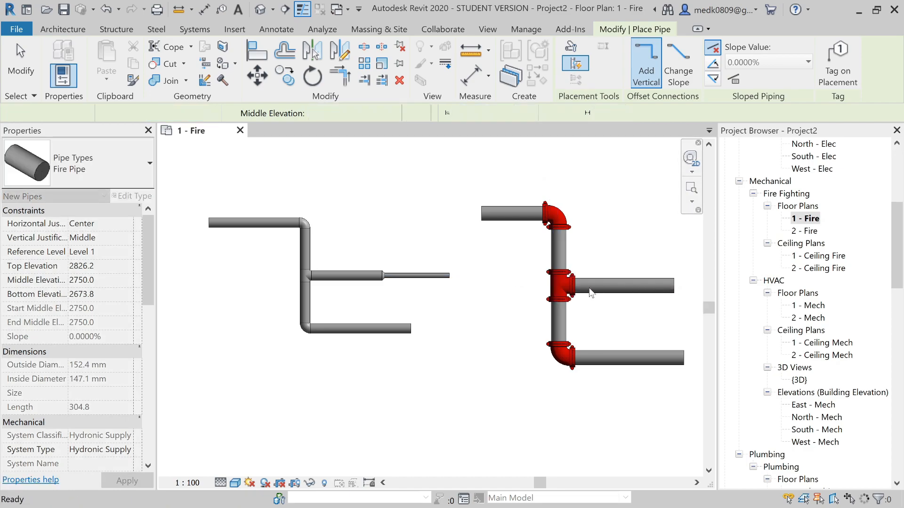
scroll(572, 288, up, 2)
key(Escape)
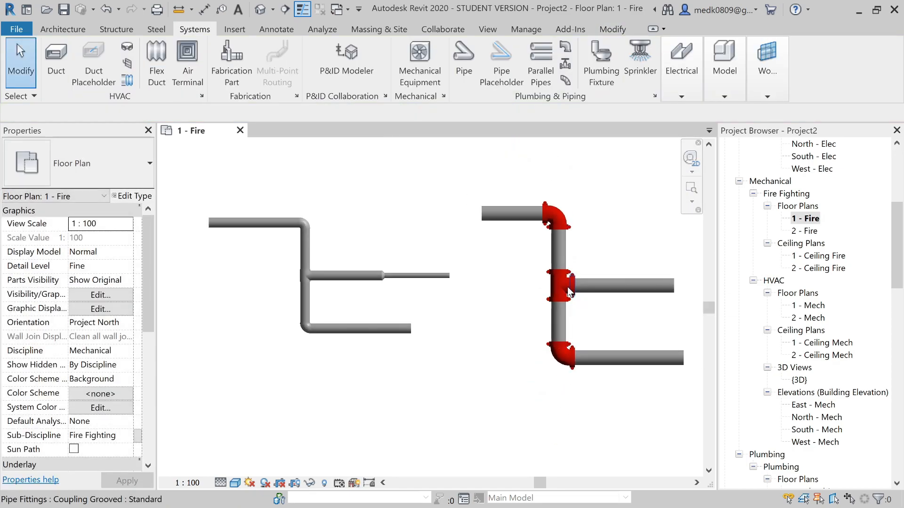
Examine the elbow, tee and coupling fittings on the two pipe runs in the 1 - Fire plan.
scroll(312, 282, up, 3)
scroll(304, 270, down, 4)
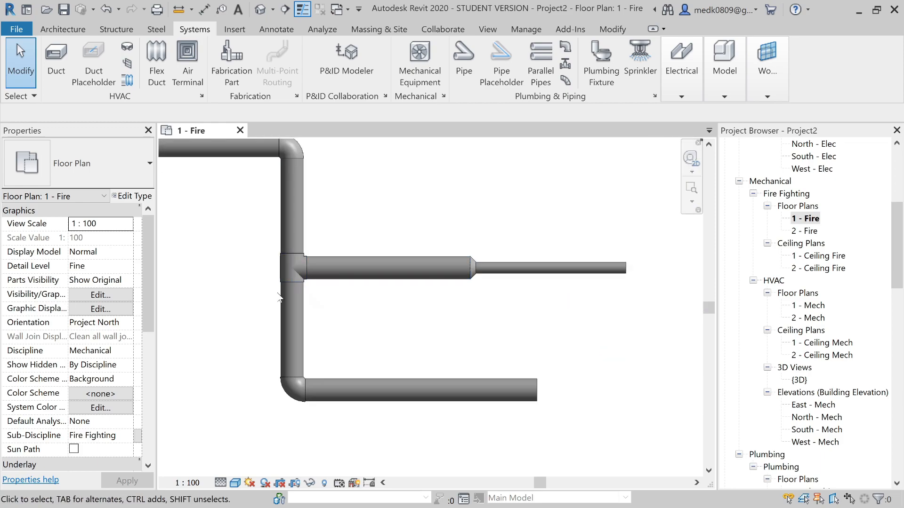
scroll(579, 207, up, 4)
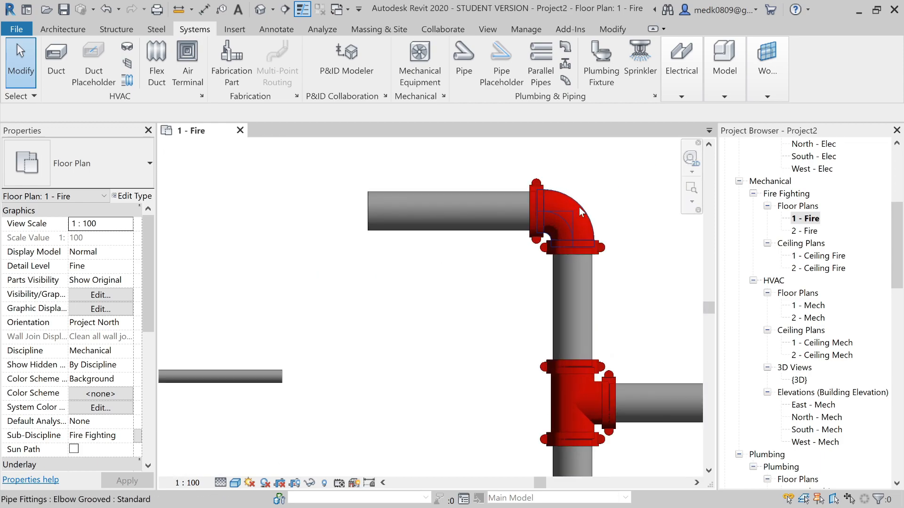
scroll(579, 207, down, 2)
middle_drag(601, 284, 541, 203)
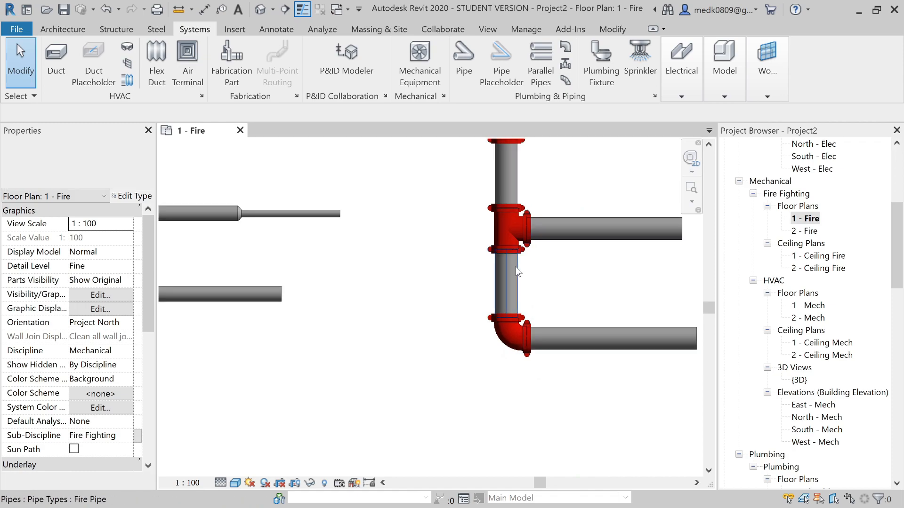
scroll(515, 266, up, 3)
scroll(516, 267, down, 1)
scroll(516, 271, down, 1)
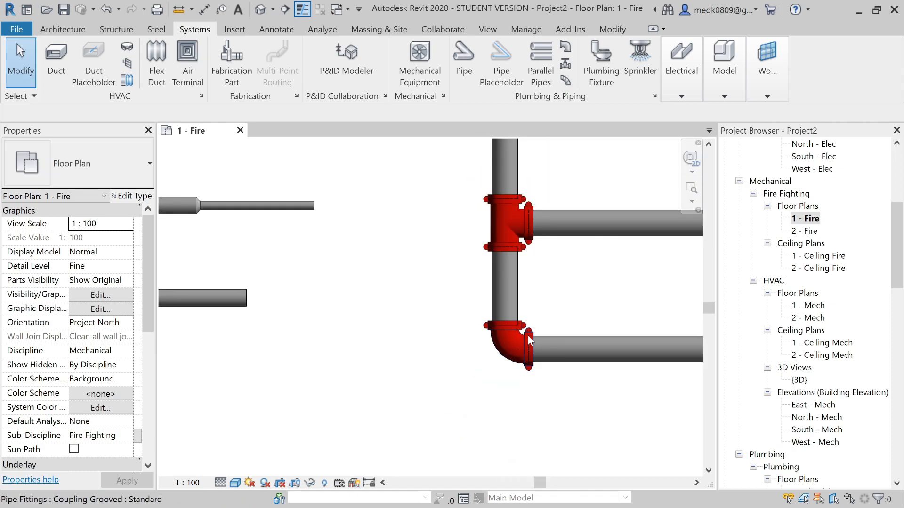
scroll(428, 268, down, 2)
middle_drag(427, 268, 483, 327)
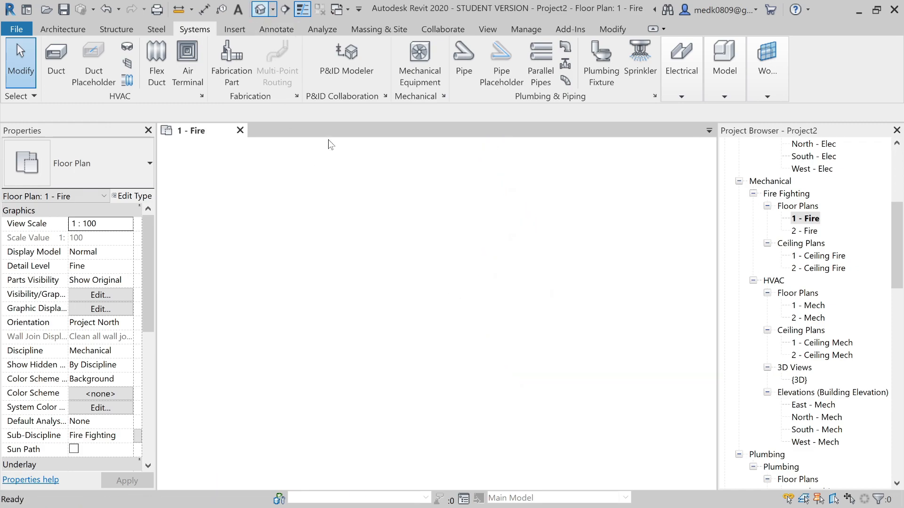
Show the pipe runs in the {3D} view at Fine detail level with the Shaded visual style and inspect the grooved fittings.
scroll(377, 233, up, 3)
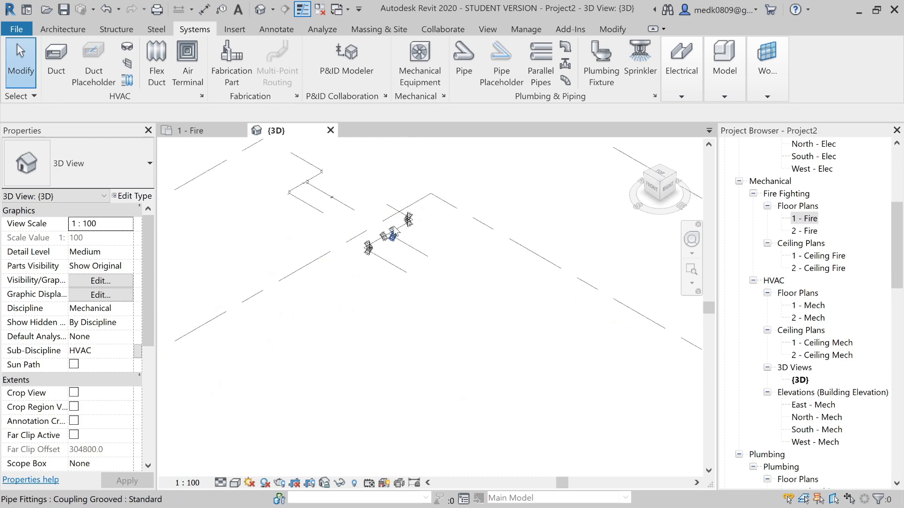
scroll(393, 233, up, 2)
middle_drag(380, 218, 379, 265)
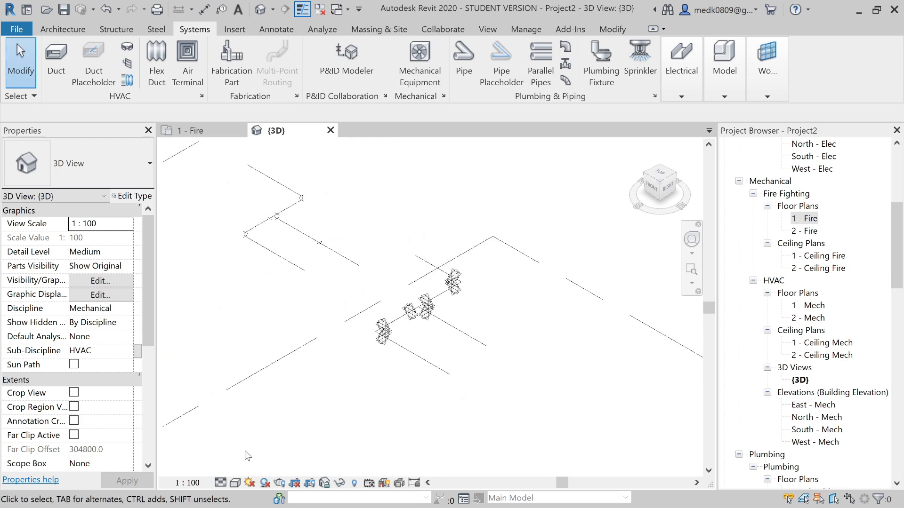
click(220, 482)
click(226, 470)
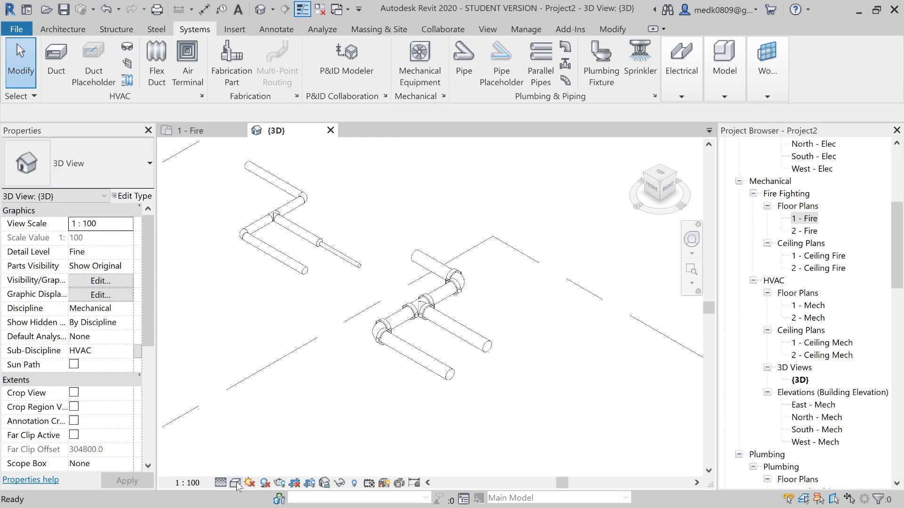
click(235, 482)
click(254, 430)
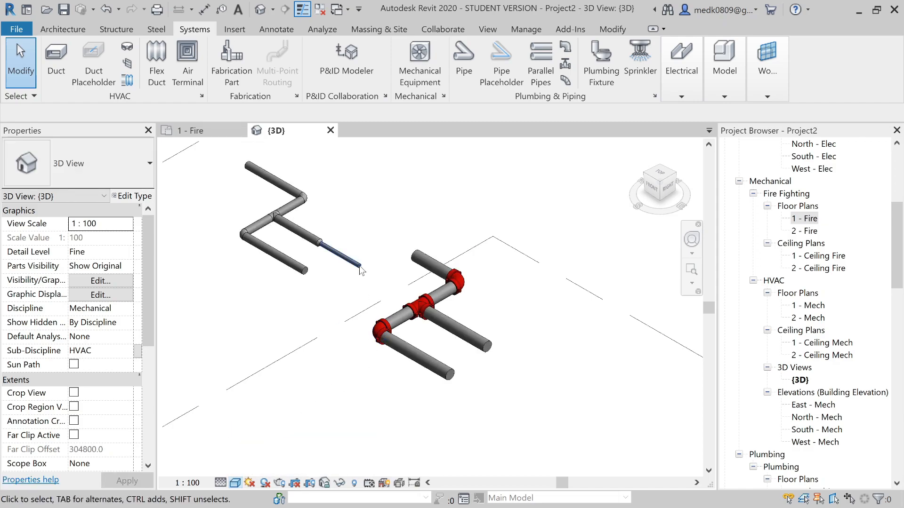
scroll(306, 226, up, 1)
middle_drag(307, 224, 388, 243)
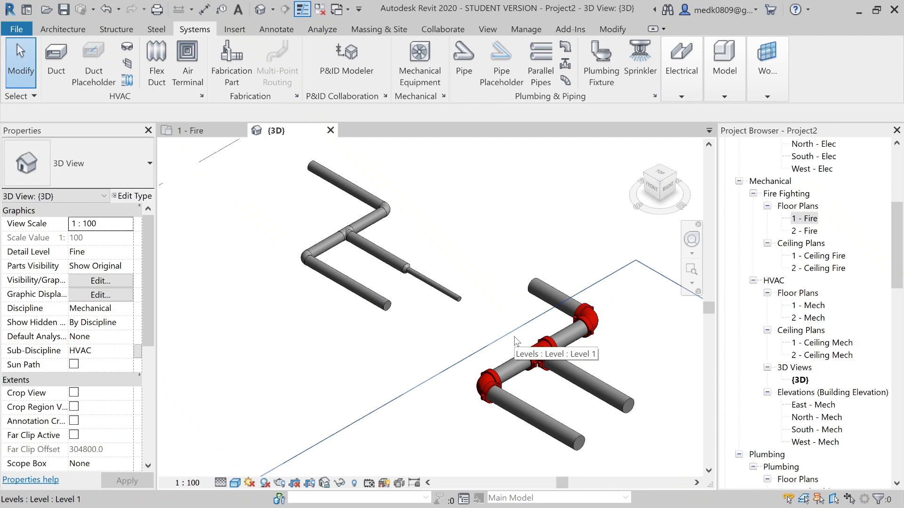
scroll(537, 356, up, 3)
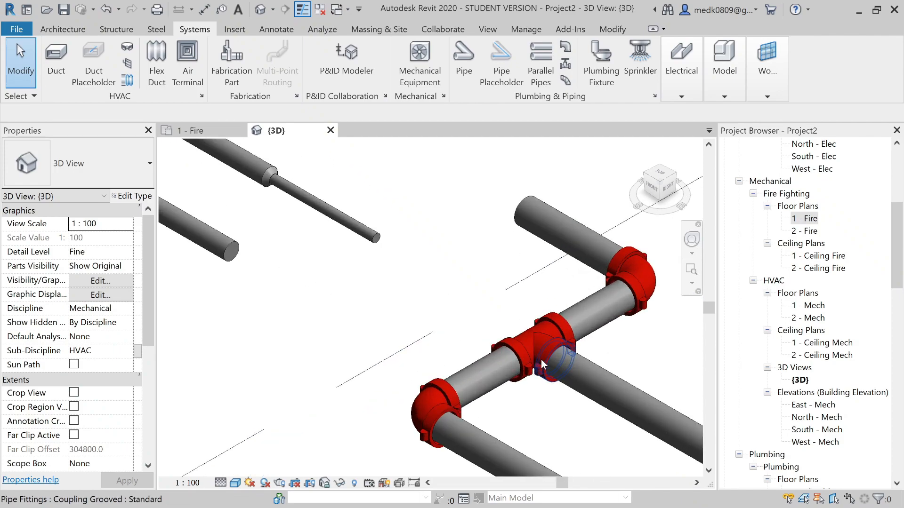
scroll(540, 360, up, 1)
scroll(540, 360, down, 4)
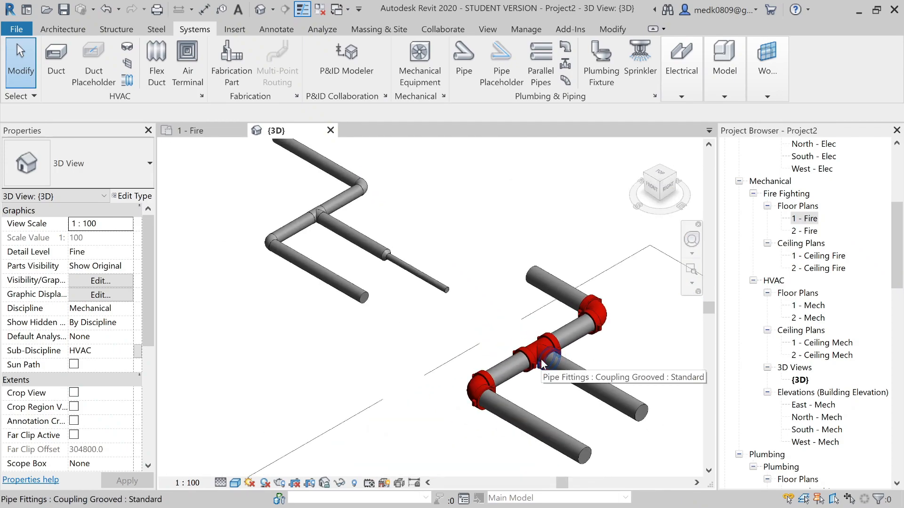
Delete both test pipe runs from the 1 - Fire plan.
click(222, 137)
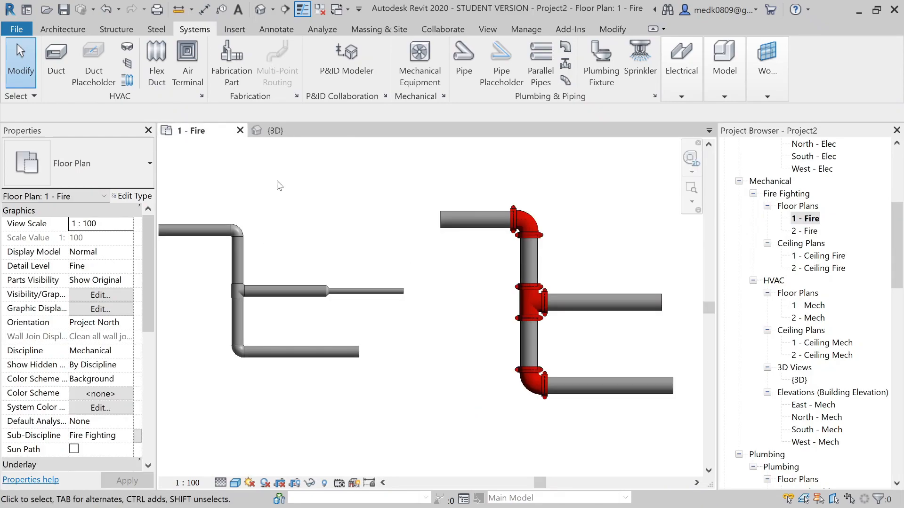
scroll(341, 219, down, 2)
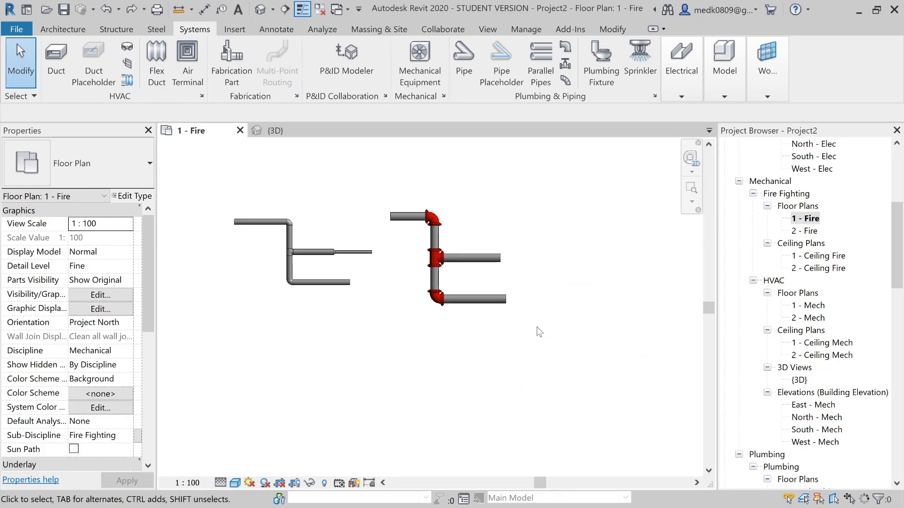
drag(202, 170, 524, 356)
key(Delete)
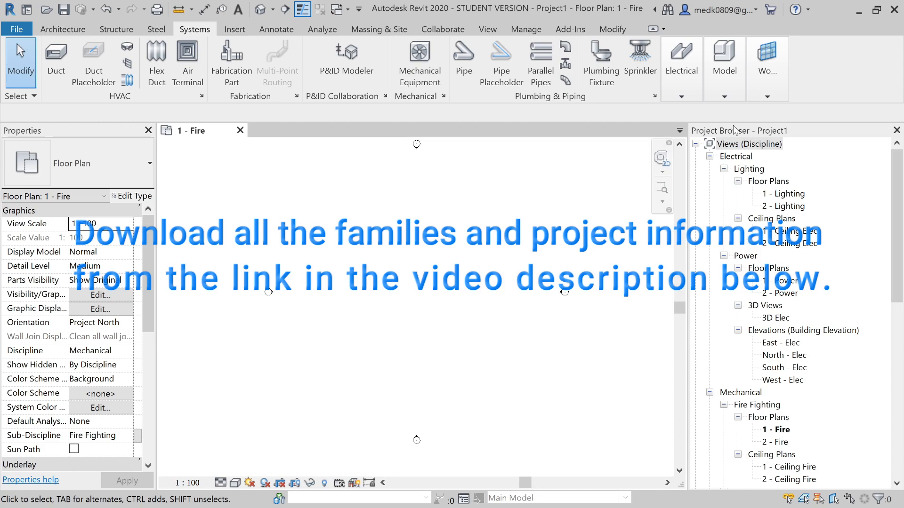
Link main file architect.rvt from the desktop's Project folder into Project1's 1 - Fire plan, positioned Auto - Origin to Origin.
scroll(776, 219, down, 3)
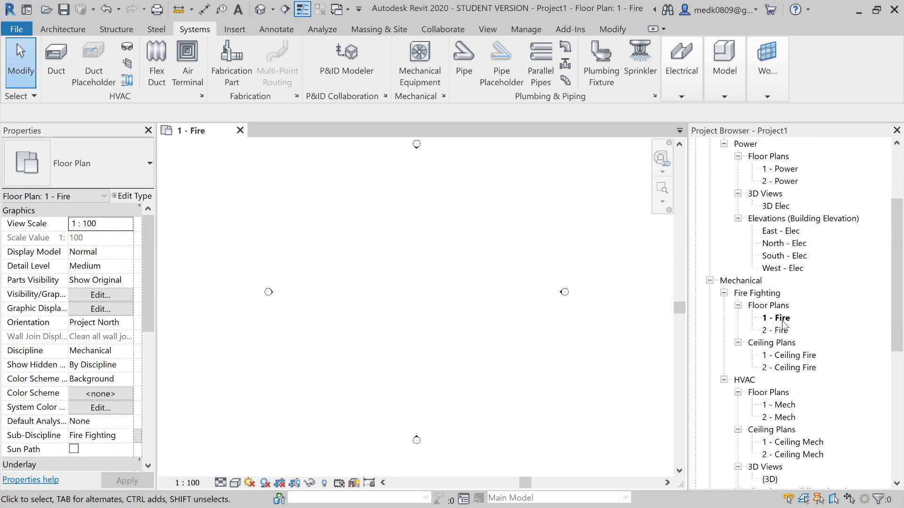
click(781, 319)
click(240, 27)
click(63, 78)
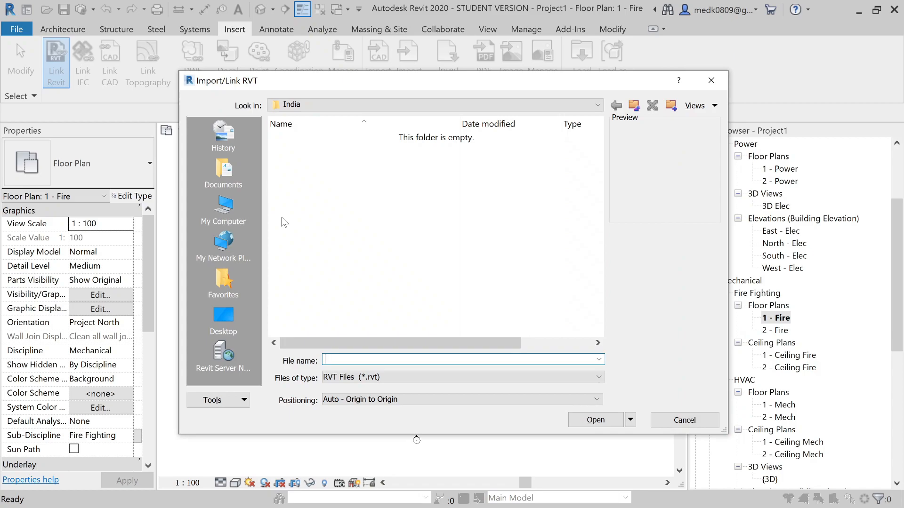
click(224, 320)
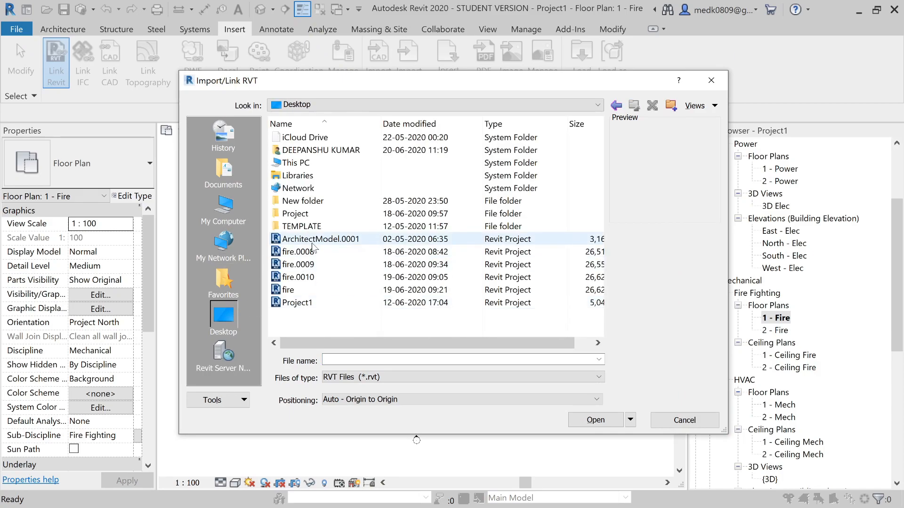
double_click(312, 214)
click(309, 151)
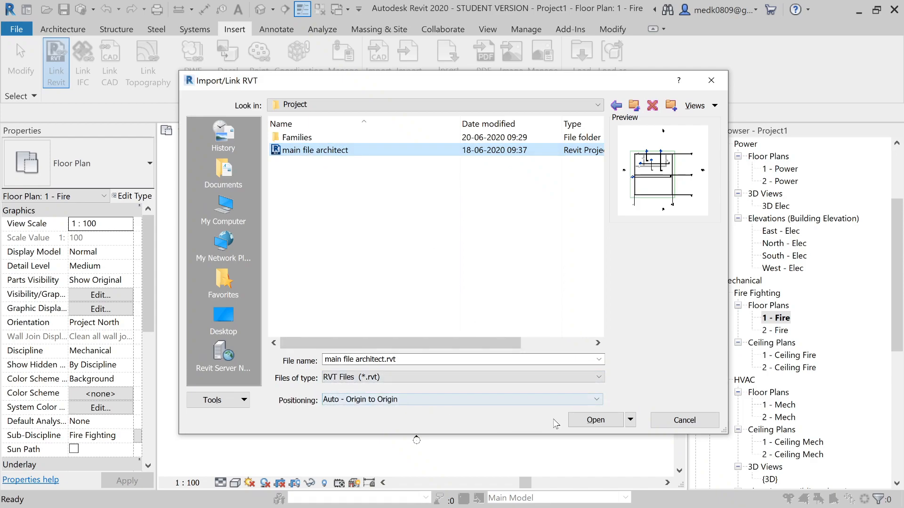
click(580, 415)
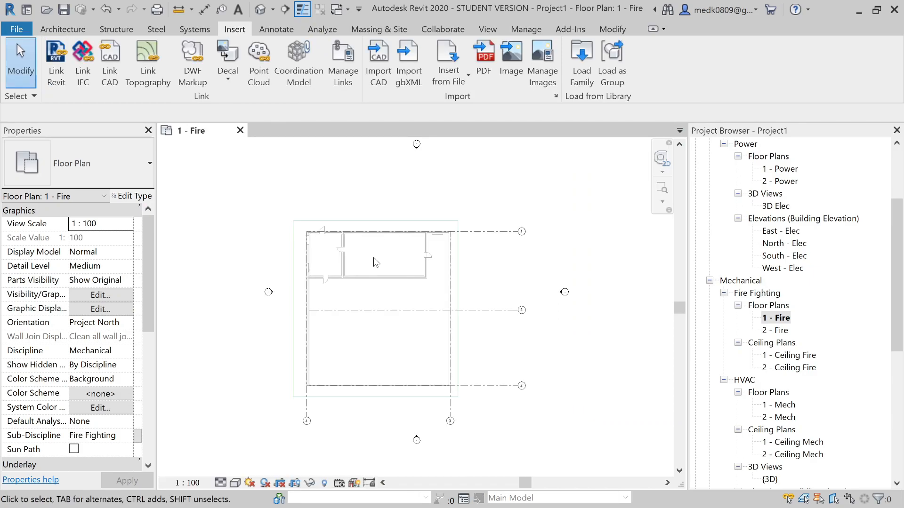
Set the 1 - Fire plan to Fine detail level and the Shaded visual style.
scroll(315, 401, up, 2)
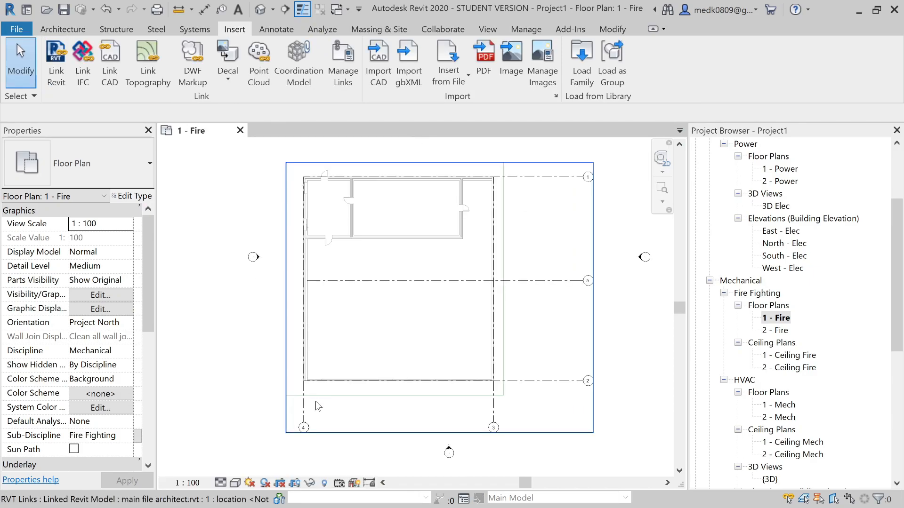
click(220, 482)
click(231, 473)
click(235, 483)
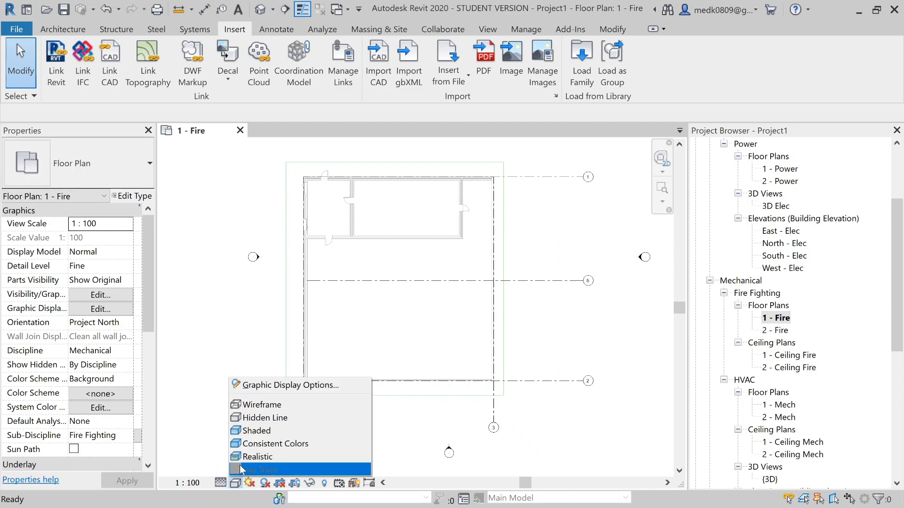
click(250, 431)
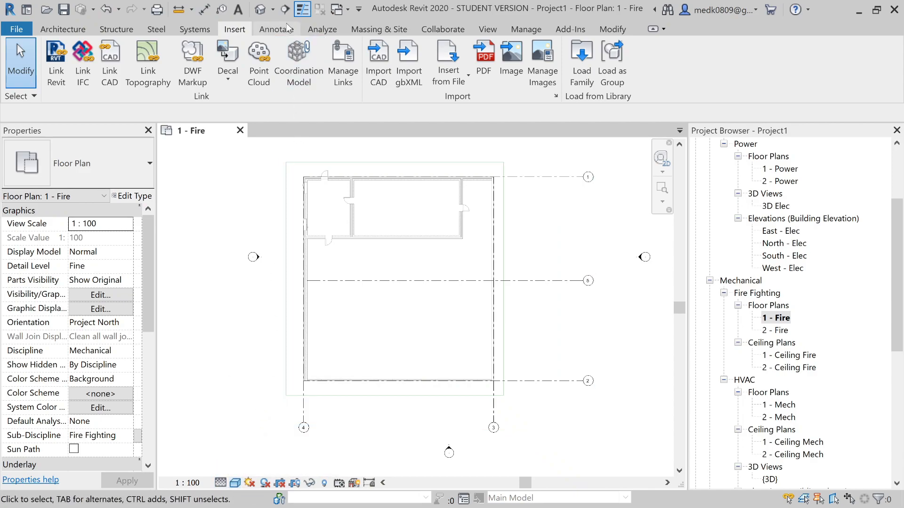
Examine the linked architectural model in the default 3D view.
click(260, 10)
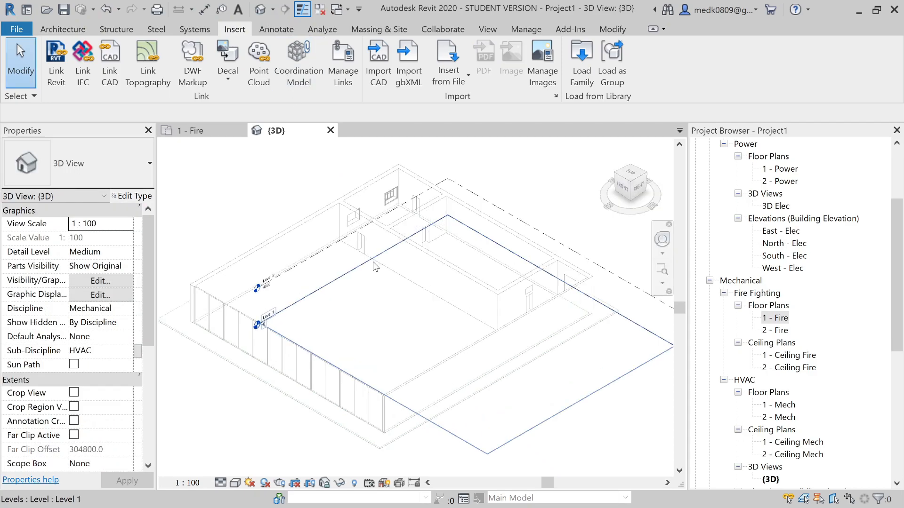
scroll(390, 282, down, 2)
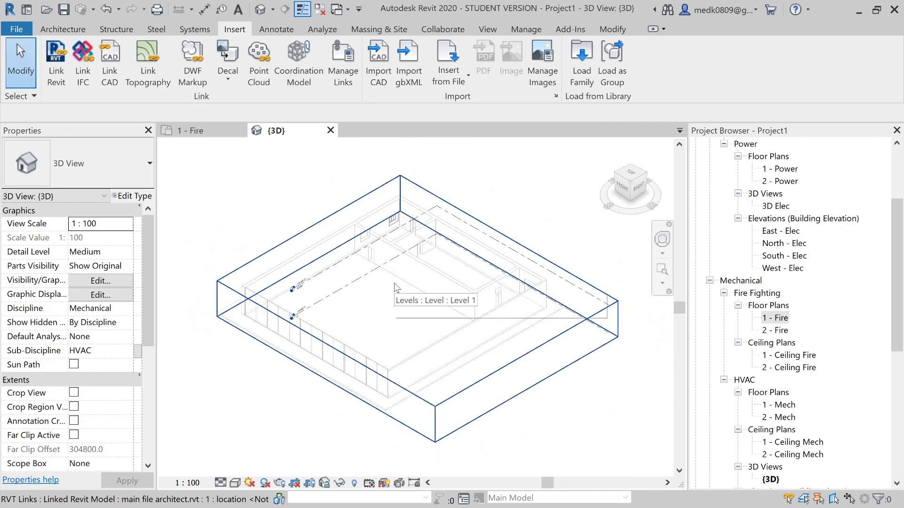
shift+middle_drag(394, 286, 414, 363)
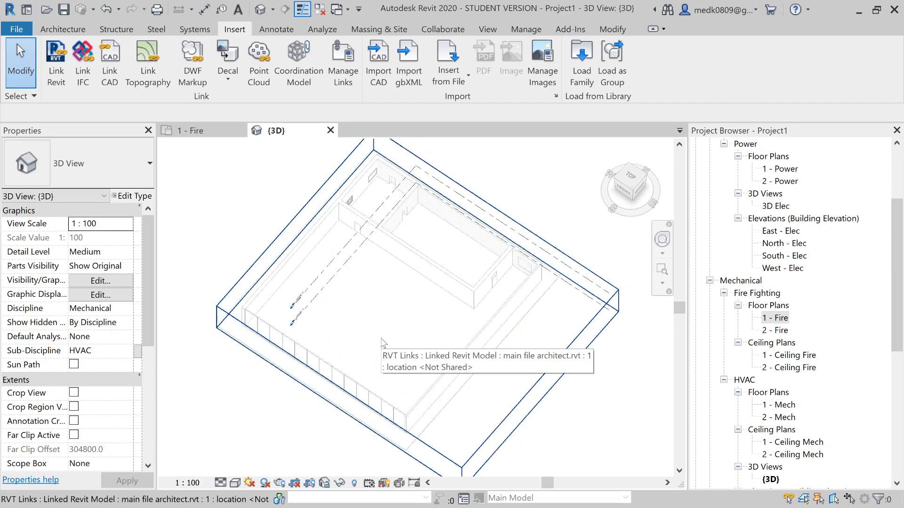
Link fire - Floor Plan - 1 - Mech.dwg into the 1 - Fire plan at Level 1, positioned Auto - Origin to Origin with colors preserved.
click(210, 128)
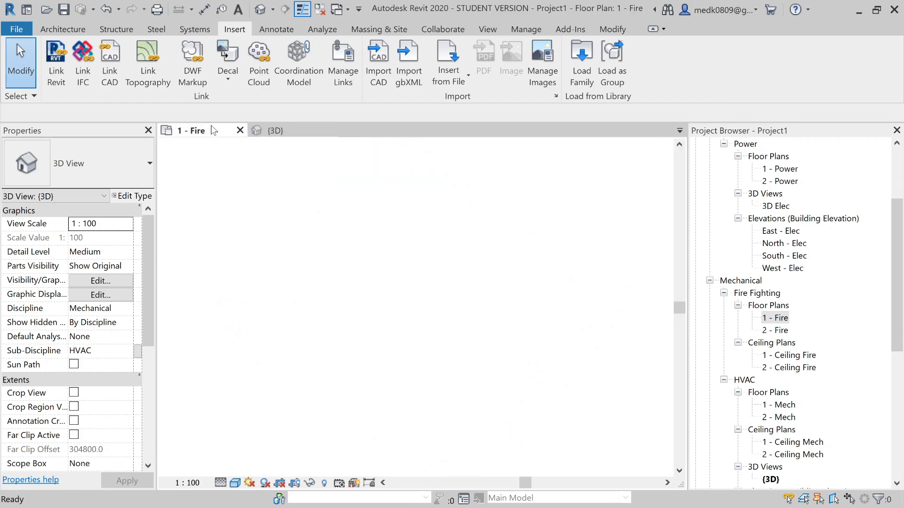
scroll(253, 204, down, 1)
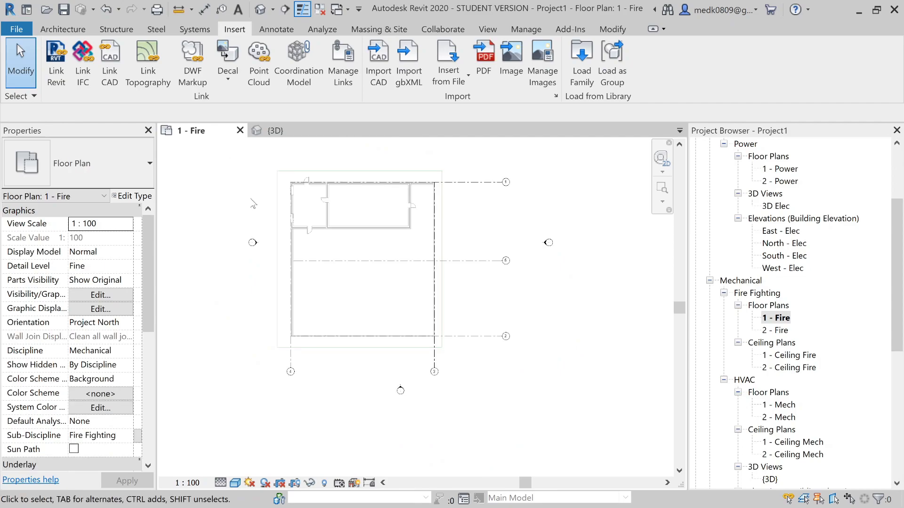
click(109, 66)
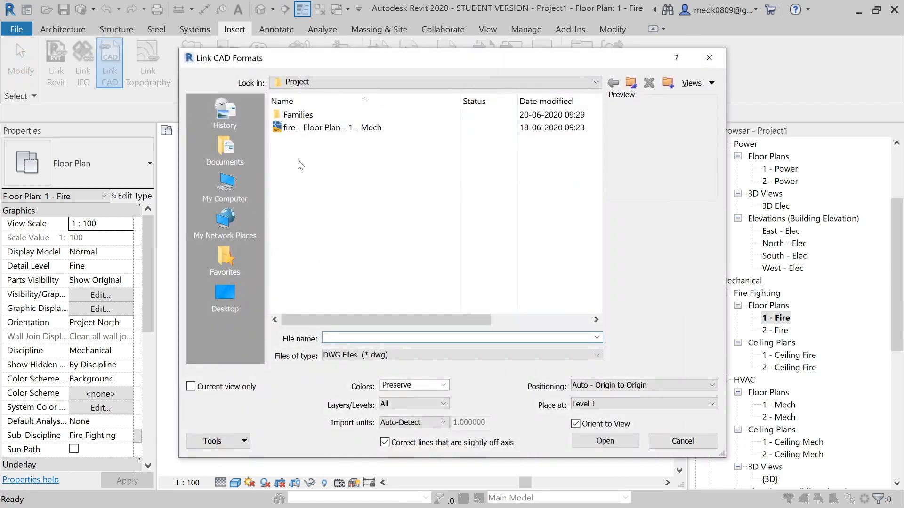
click(310, 131)
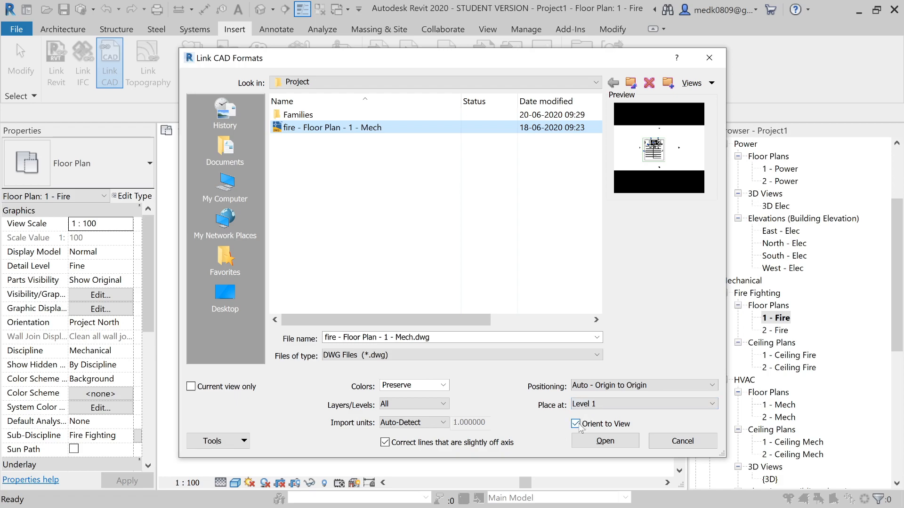
click(594, 441)
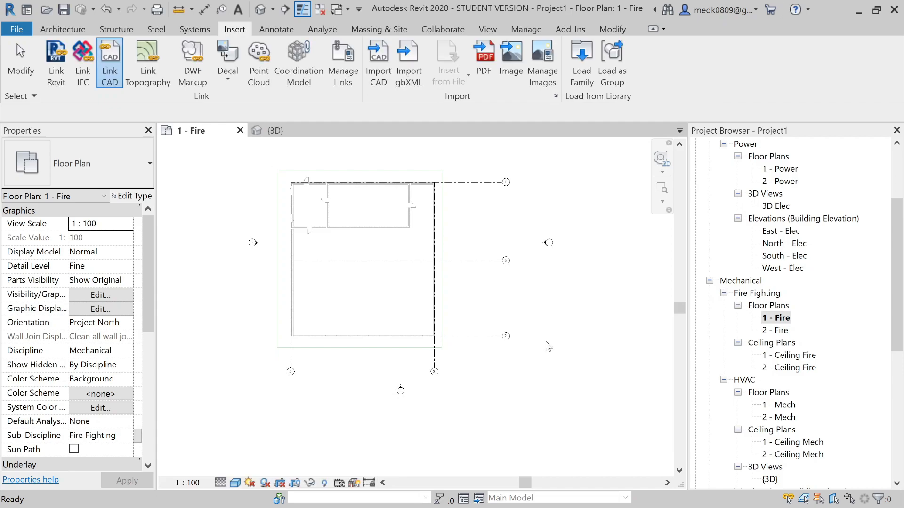
Examine the linked CAD plan's pump room layout, including the water tanks, pump outlines and connecting pipework.
scroll(366, 213, up, 2)
scroll(366, 212, up, 5)
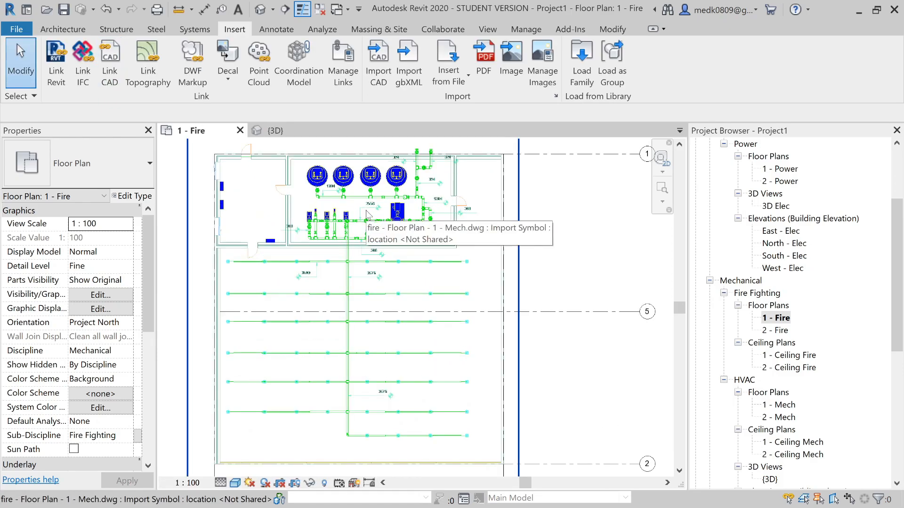
middle_drag(368, 215, 478, 315)
scroll(478, 315, down, 2)
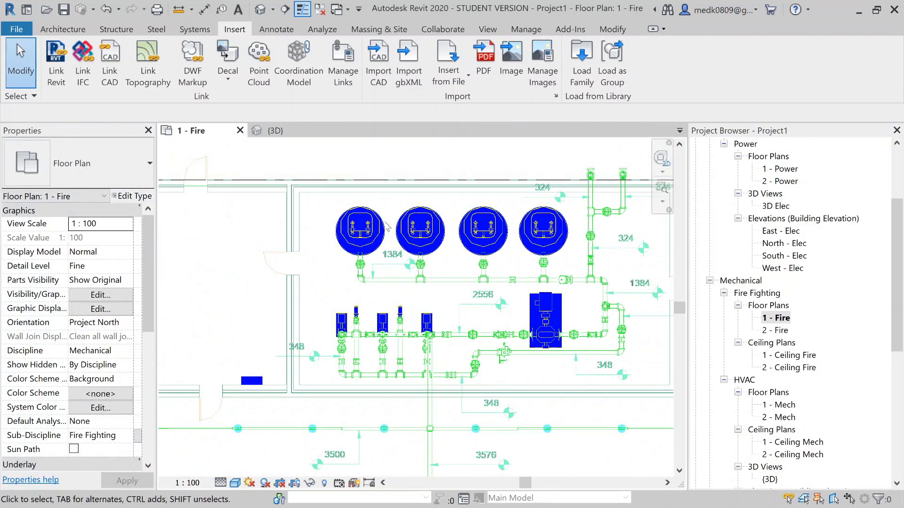
scroll(367, 272, down, 4)
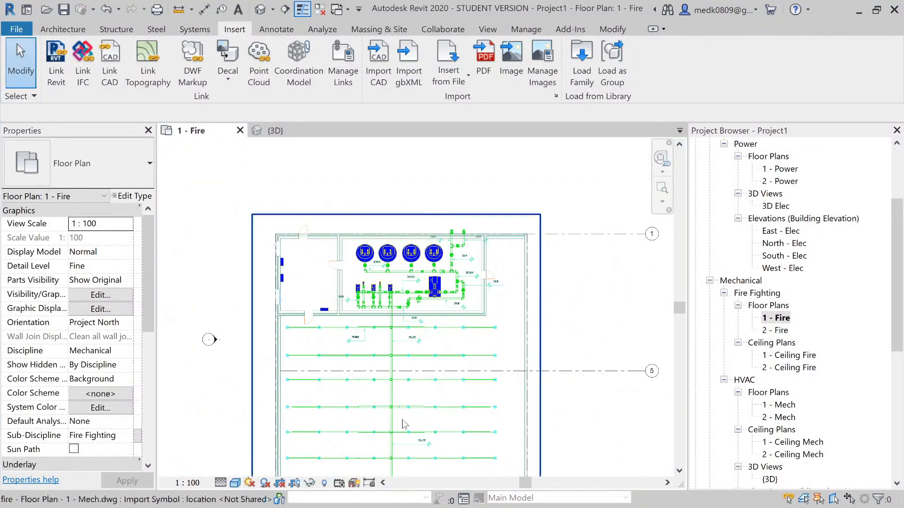
scroll(385, 254, up, 3)
scroll(385, 254, up, 3)
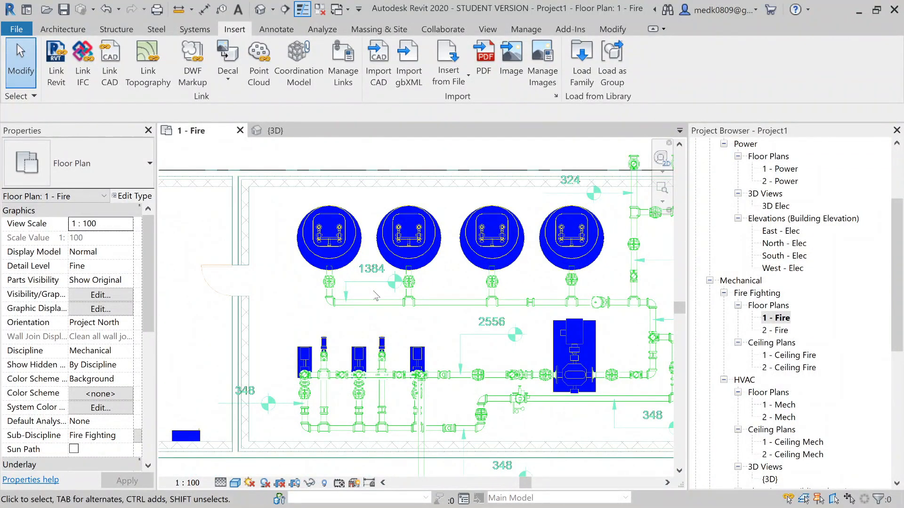
scroll(375, 296, down, 1)
scroll(354, 327, up, 4)
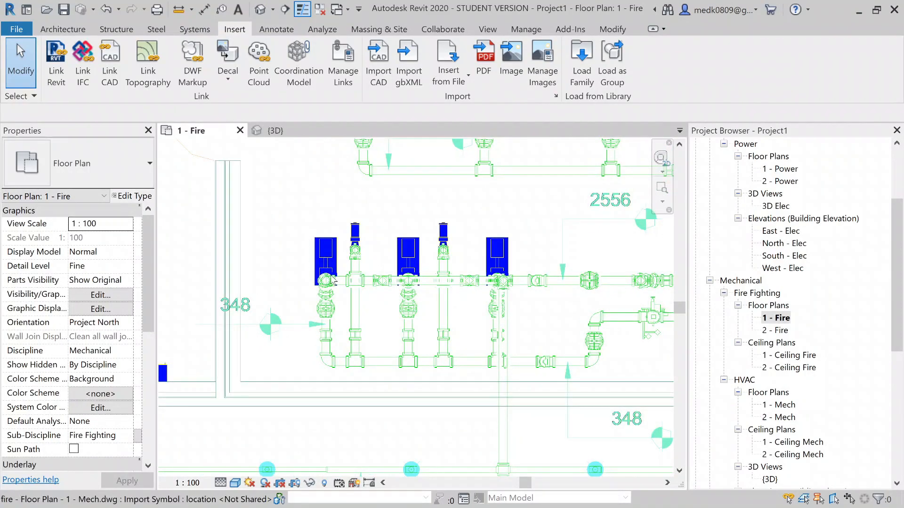
scroll(329, 257, down, 2)
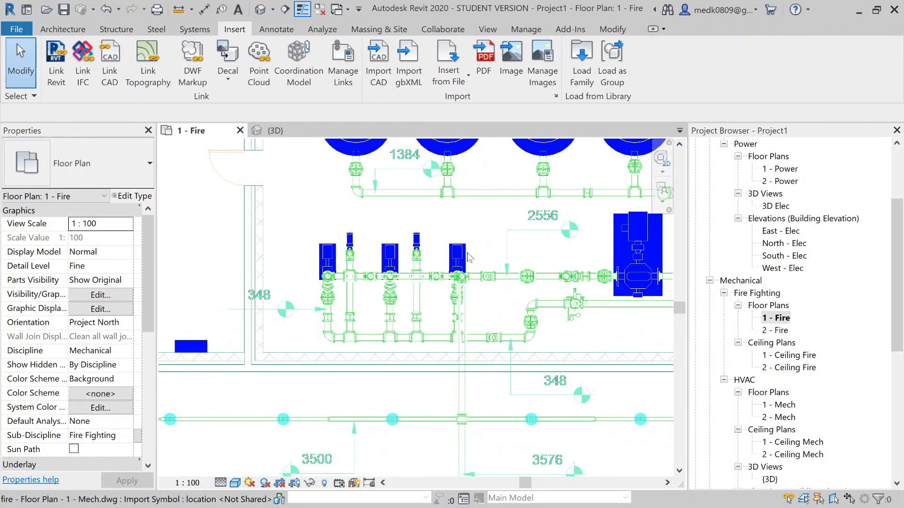
scroll(424, 259, up, 2)
scroll(299, 269, up, 4)
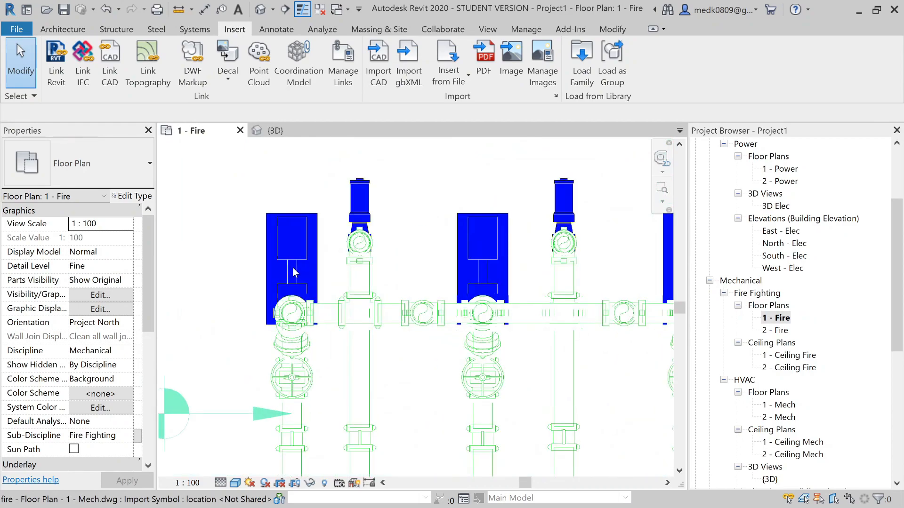
Load the Fire Pump Horizontal family from the Project's Families folder for mechanical equipment placement.
click(198, 30)
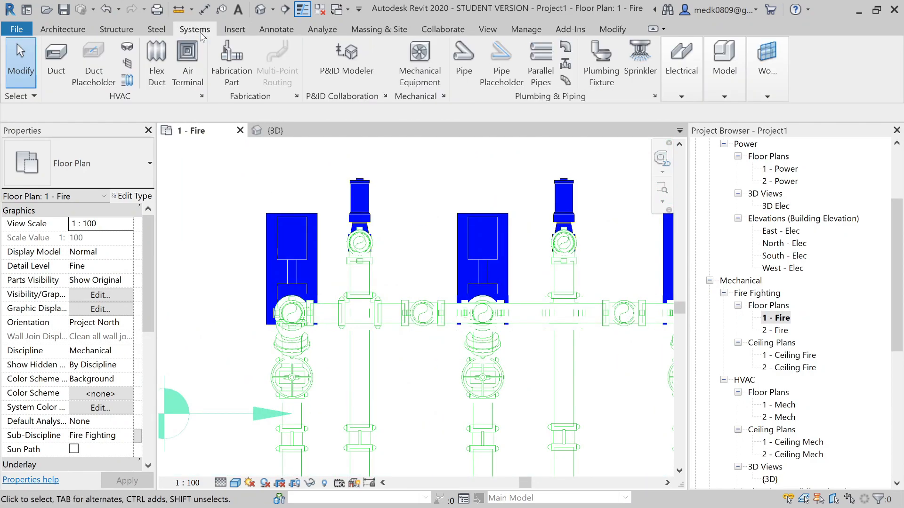
click(425, 76)
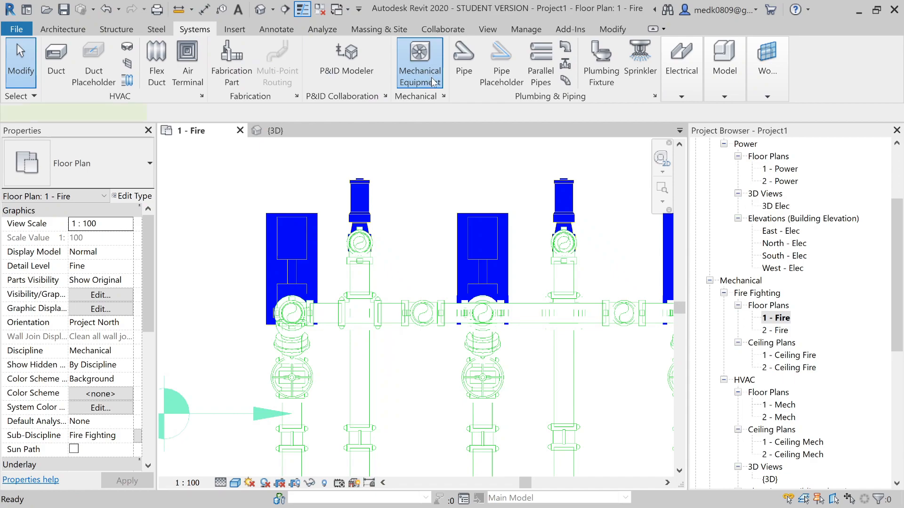
click(570, 61)
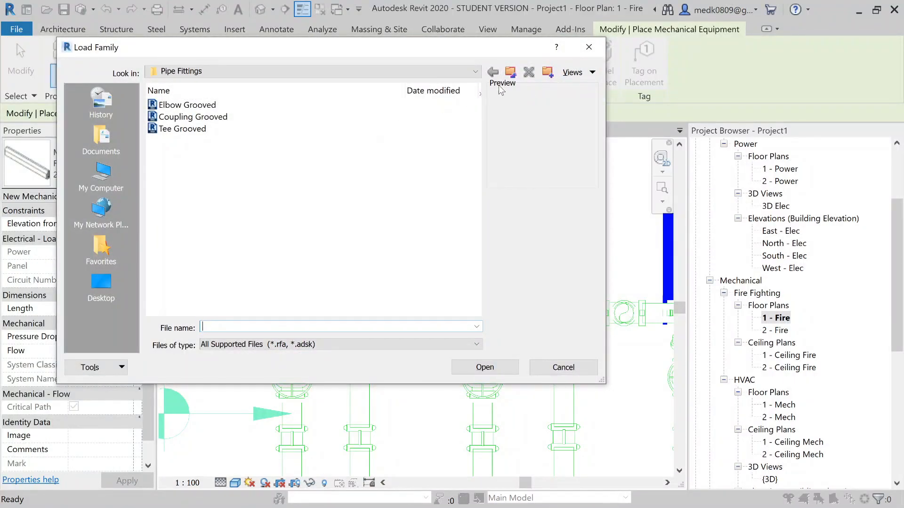
click(510, 73)
click(510, 73)
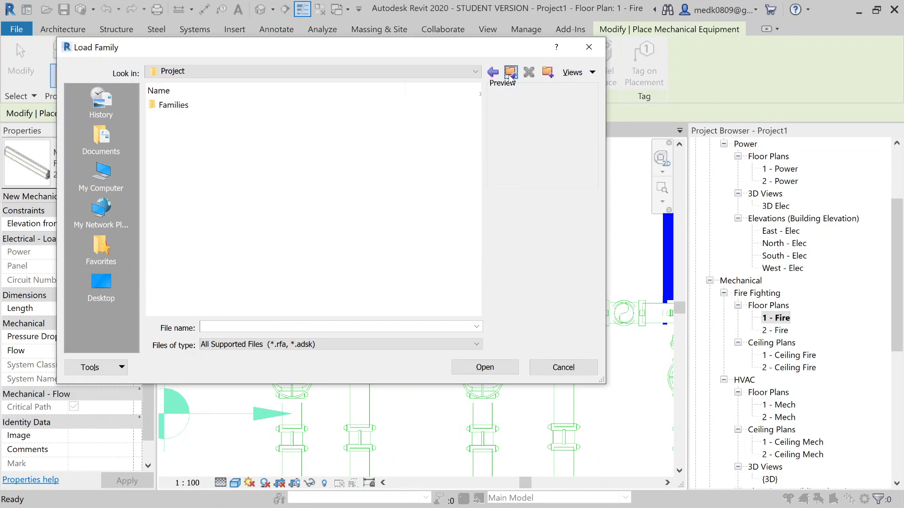
double_click(188, 105)
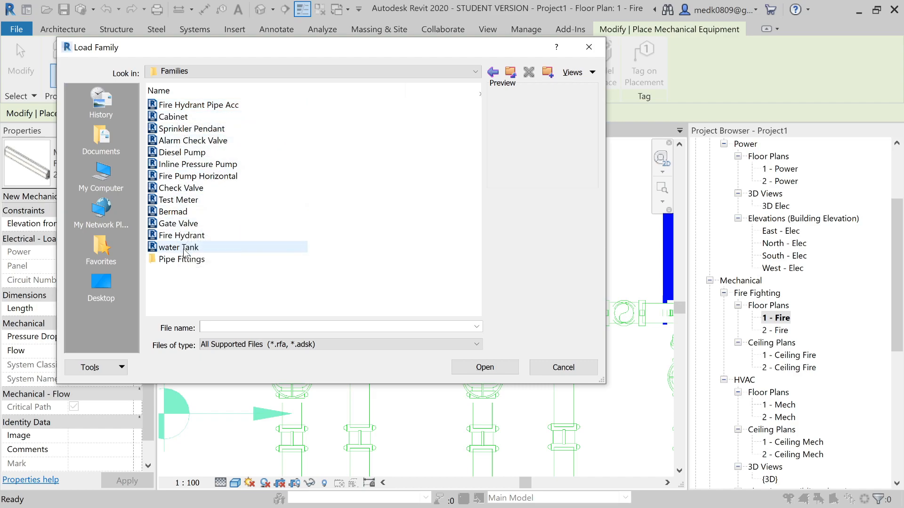
click(188, 176)
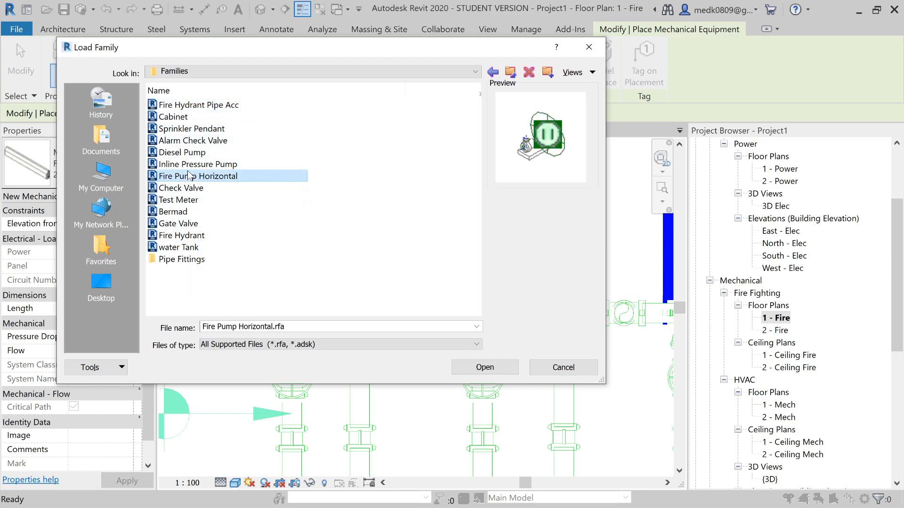
click(497, 368)
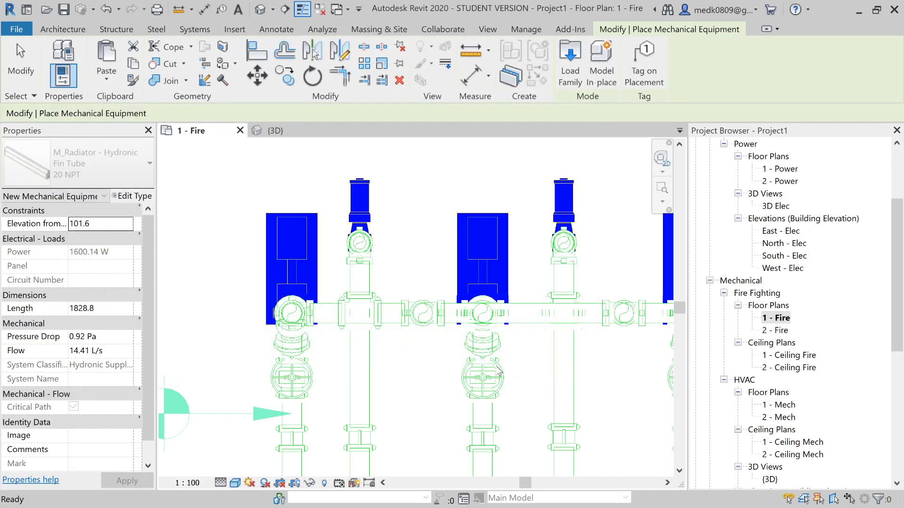
Place one Fire Pump Horizontal, type 5.4 LPS - 7.3 Meter Head, on Level 1 just beside the leftmost CAD pump outline.
scroll(495, 365, down, 1)
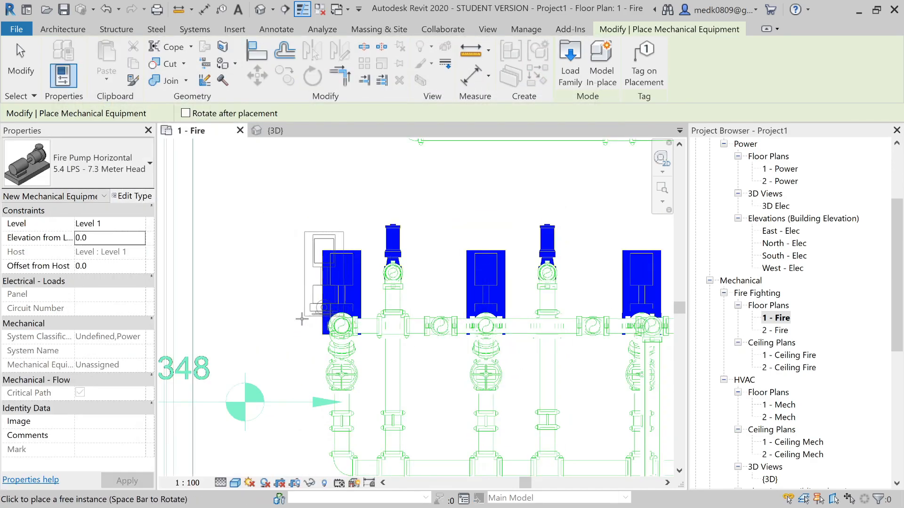
click(291, 332)
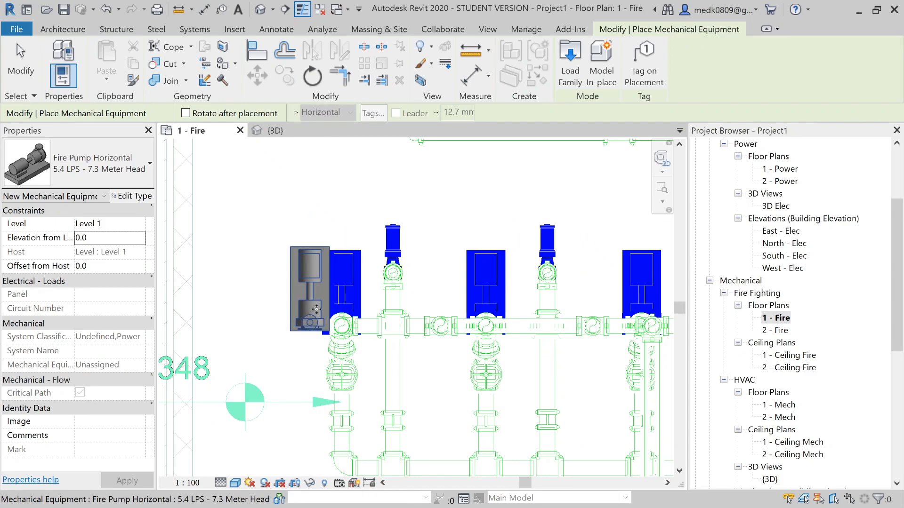
key(Escape)
Align the placed fire pump's top and right edges with the matching edges of the leftmost CAD pump outline.
scroll(302, 267, up, 2)
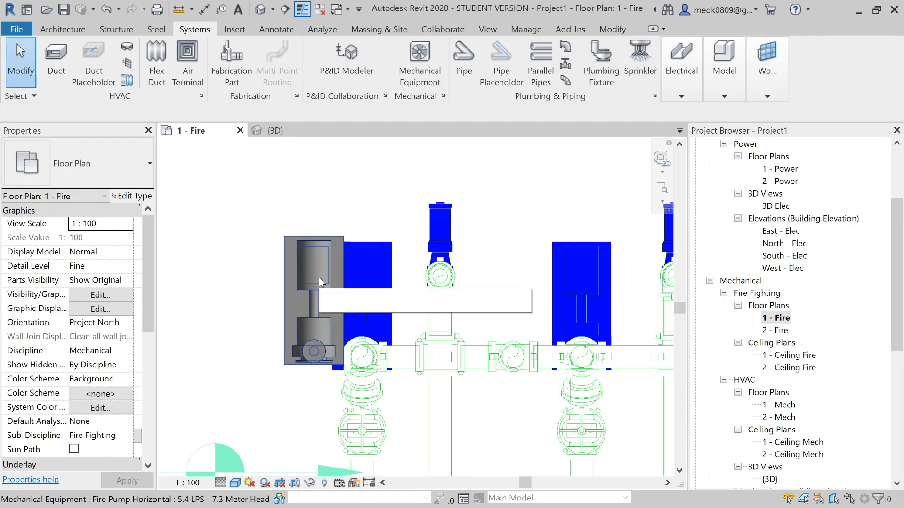
scroll(318, 278, up, 2)
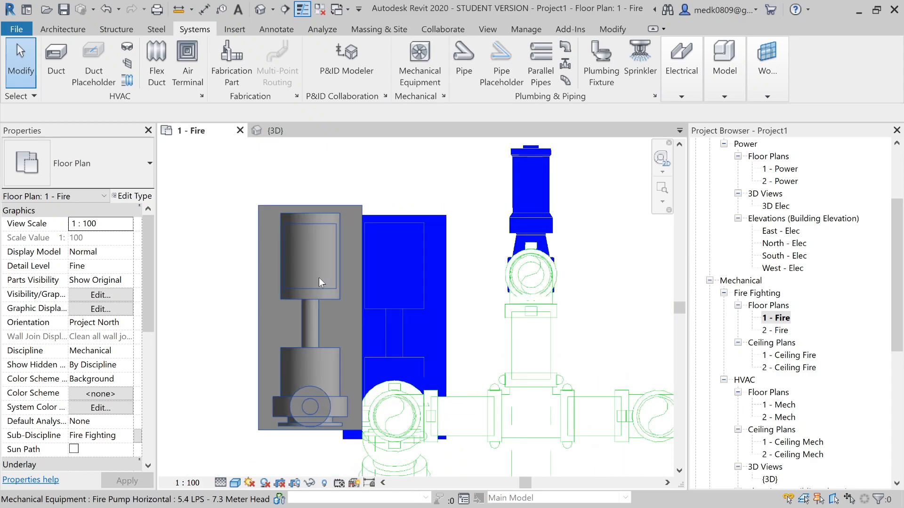
key(a)
key(l)
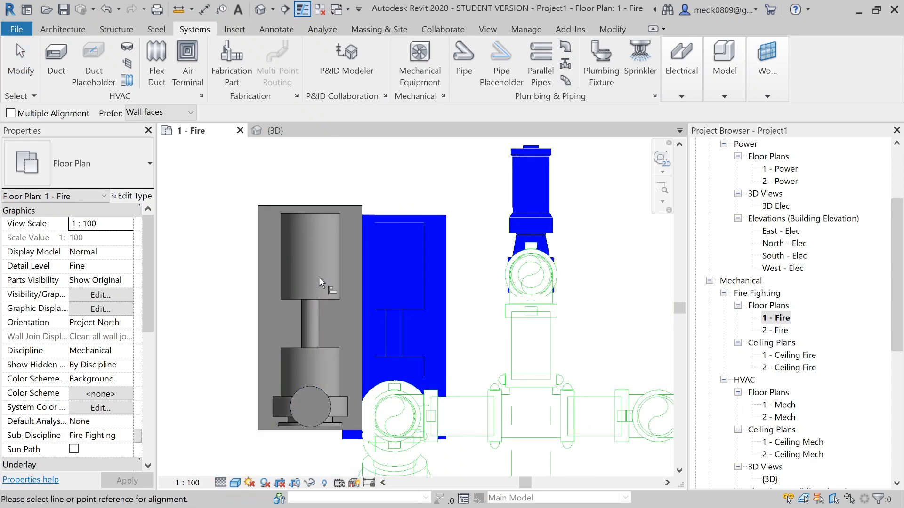
scroll(393, 214, up, 2)
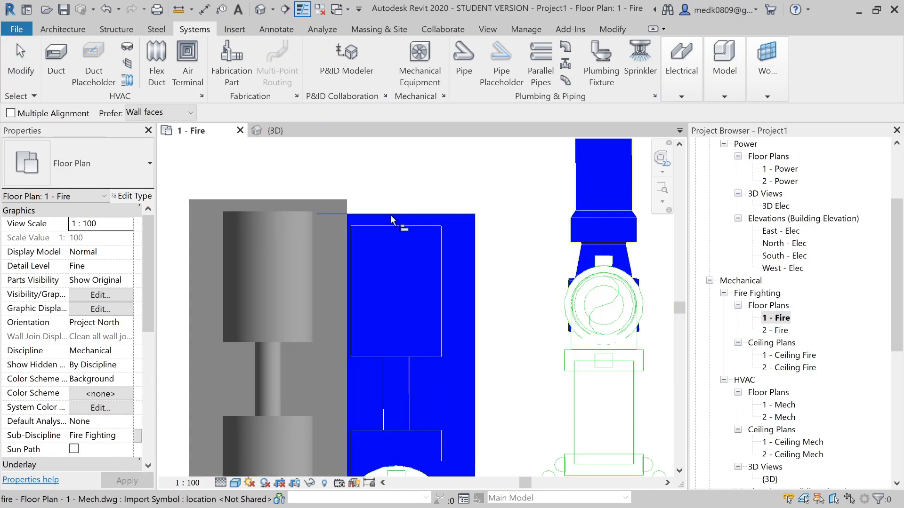
click(326, 200)
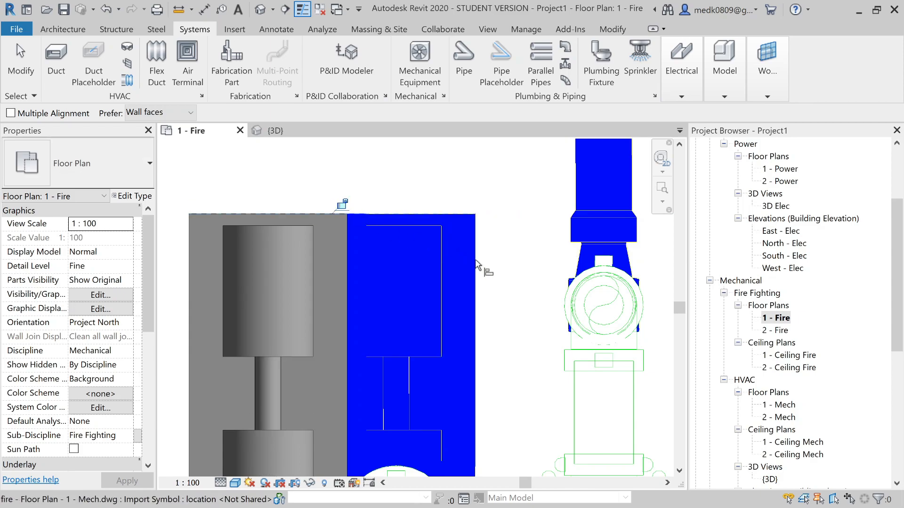
click(400, 275)
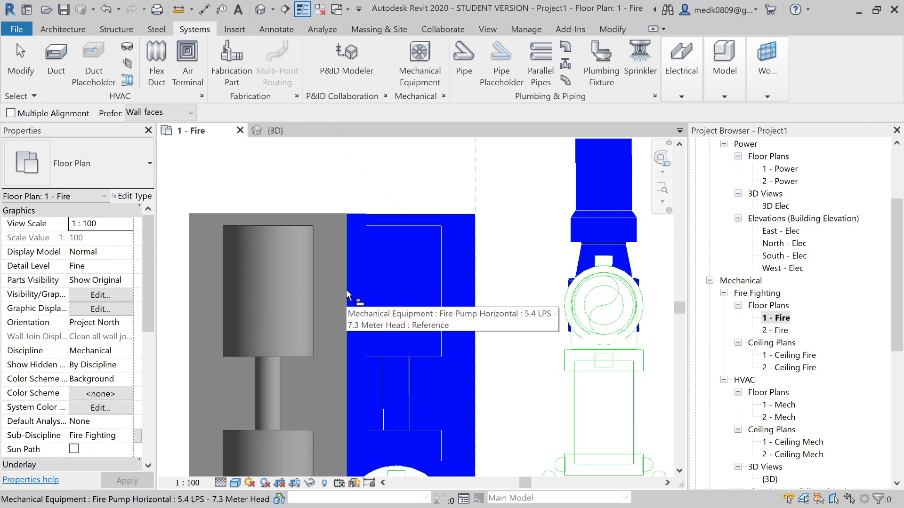
click(346, 290)
scroll(354, 255, down, 4)
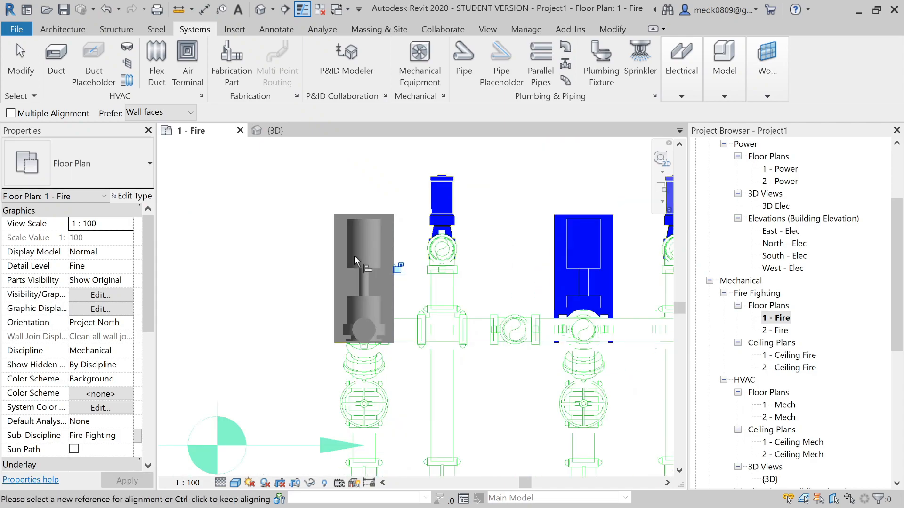
key(Escape)
key(Escape)
Copy the aligned fire pump from its lower-right corner onto the two other matching CAD pump outlines, with Multiple enabled.
scroll(367, 267, down, 2)
middle_drag(379, 273, 252, 275)
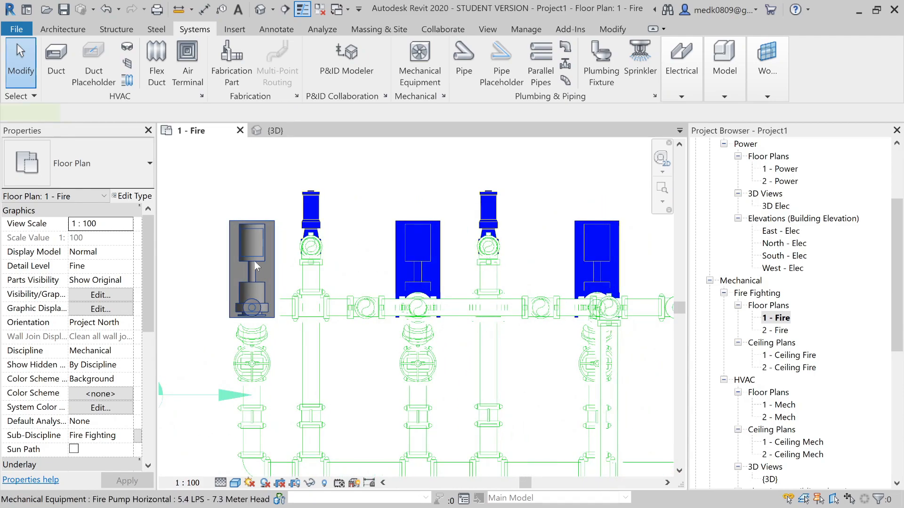
click(256, 263)
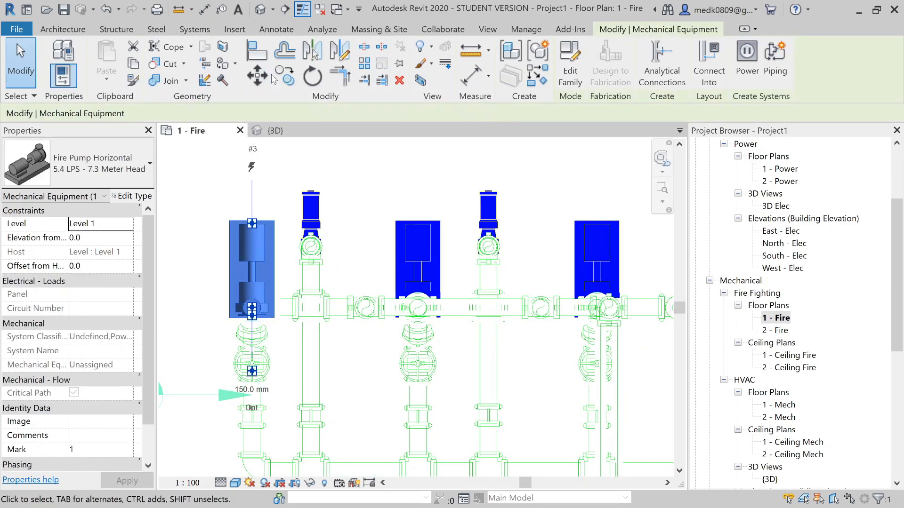
click(284, 75)
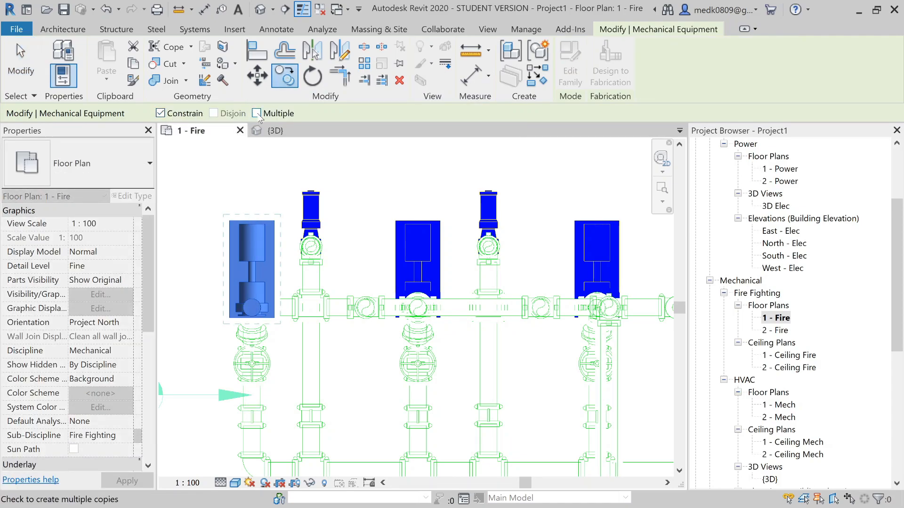
scroll(291, 312, up, 3)
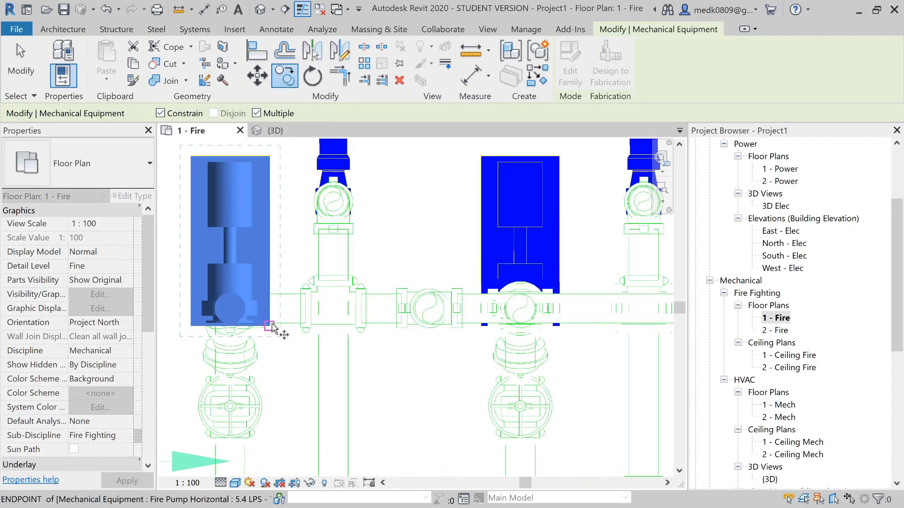
click(270, 326)
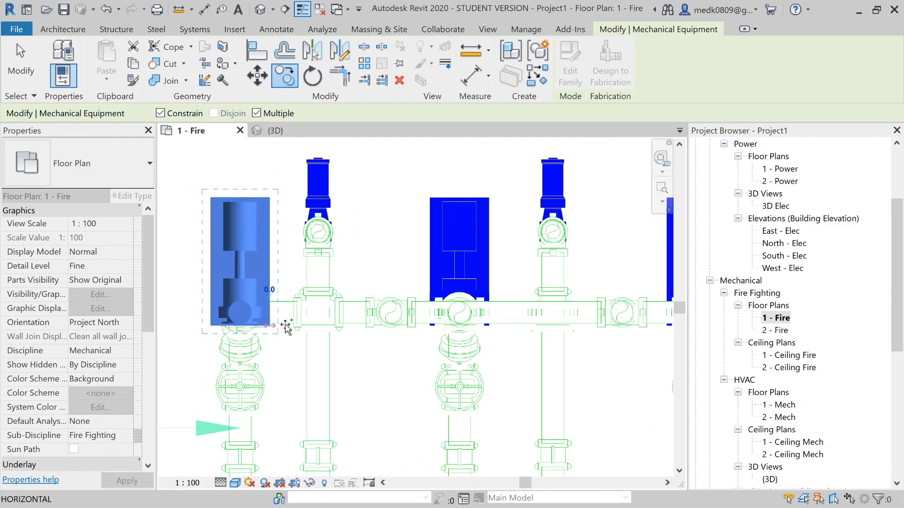
scroll(481, 321, up, 2)
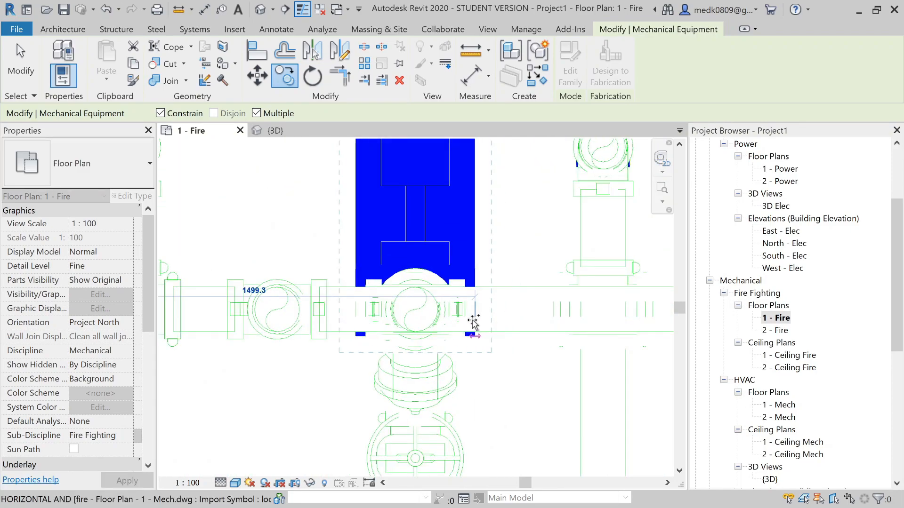
scroll(472, 324, down, 4)
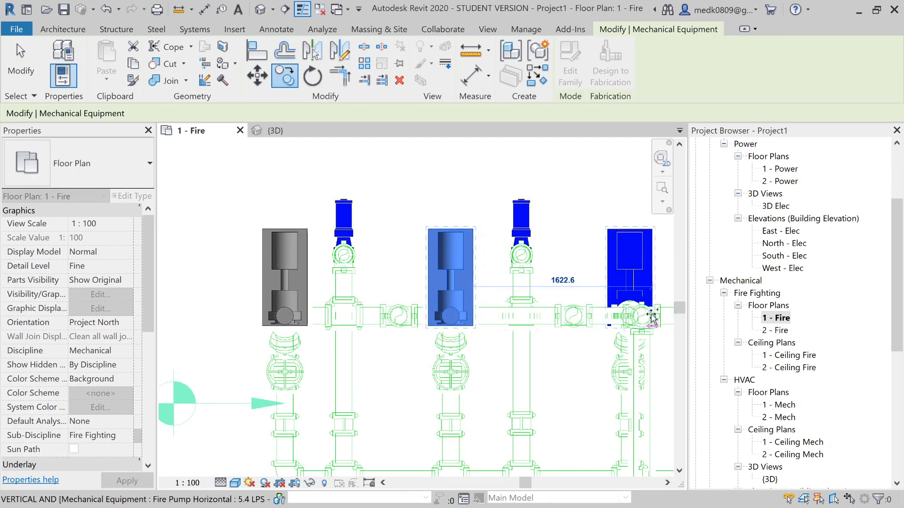
click(652, 318)
scroll(652, 318, down, 2)
middle_drag(652, 318, 546, 324)
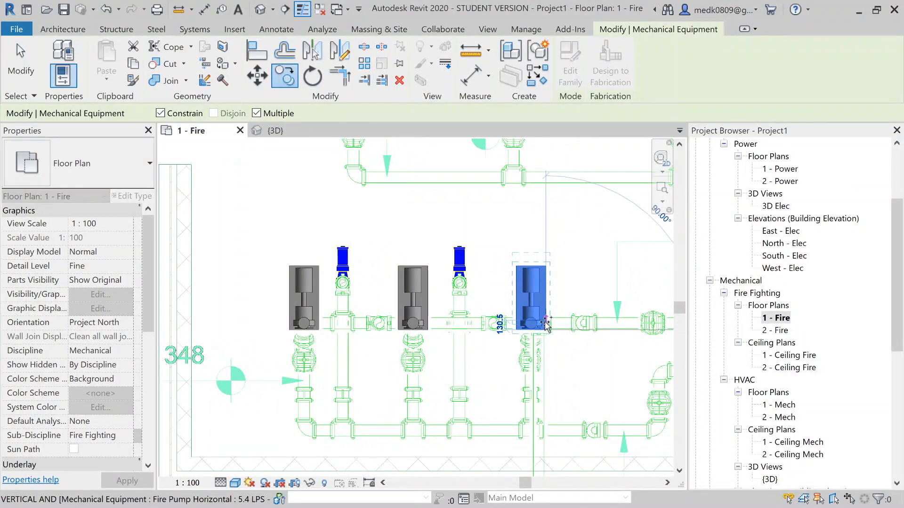
key(Escape)
key(Escape)
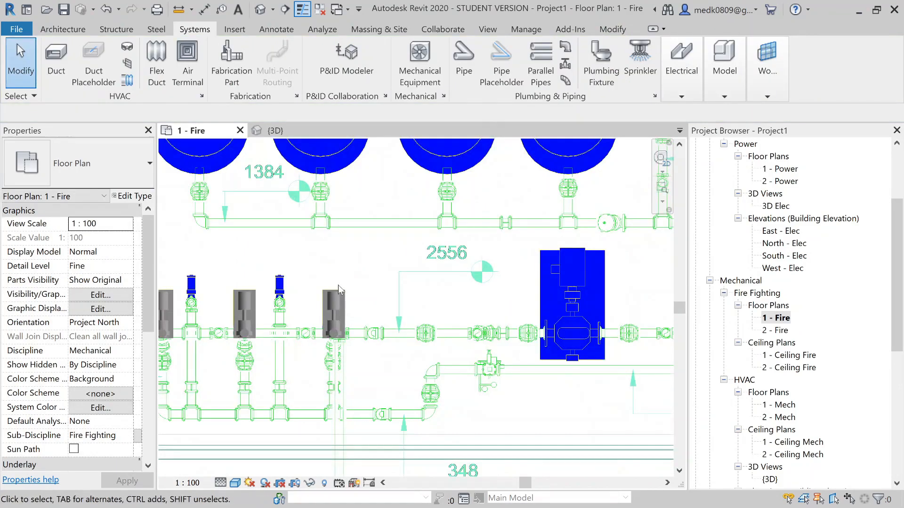
Load the Diesel Pump family from the Families folder for placement at the large CAD pump outline.
scroll(646, 284, up, 4)
middle_drag(645, 284, 437, 309)
scroll(484, 249, up, 2)
scroll(450, 315, down, 3)
click(419, 61)
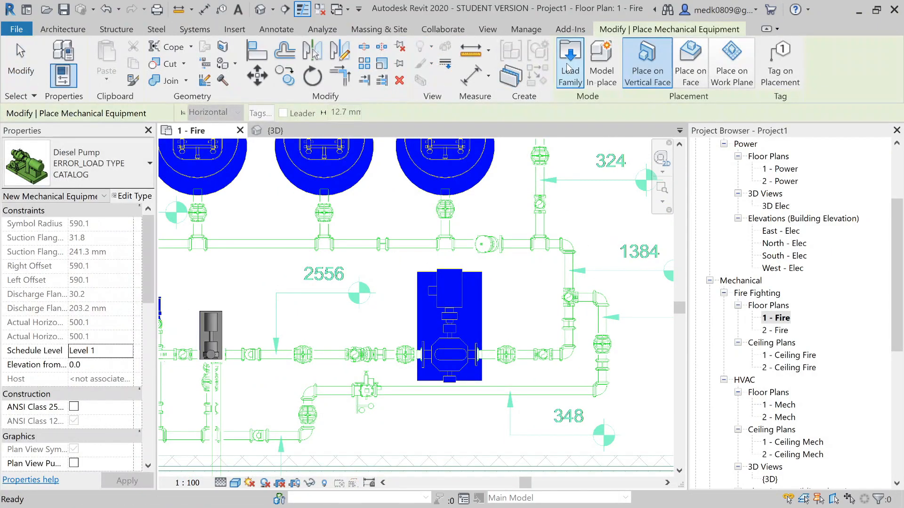
click(569, 68)
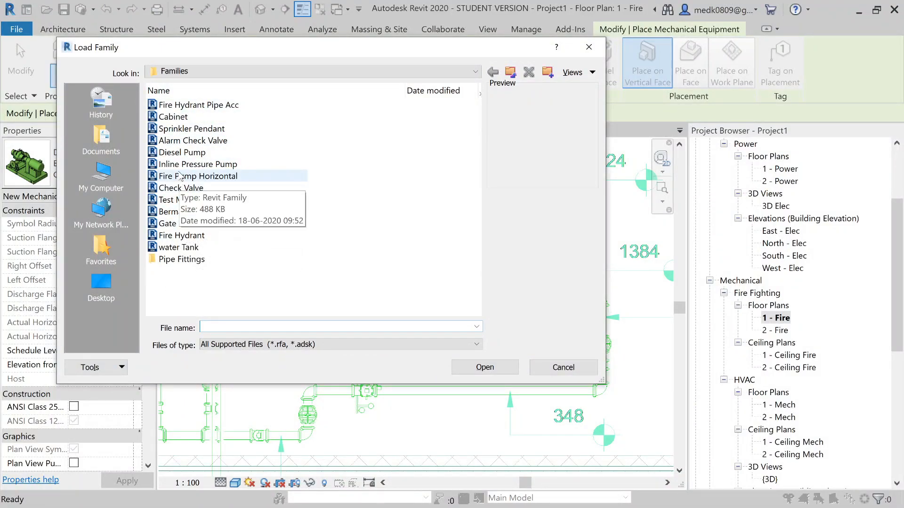
click(186, 152)
click(487, 367)
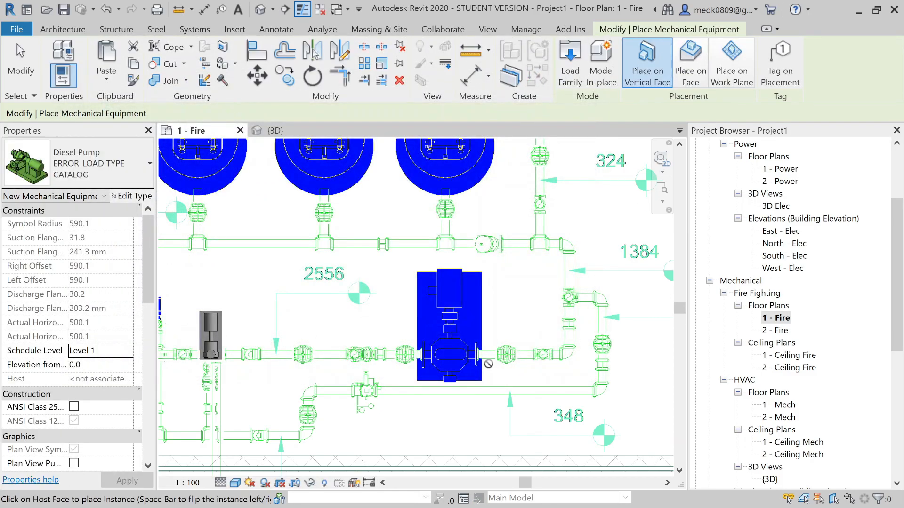
Place one Diesel Pump on the Level 1 work plane, slightly offset from the large CAD pump outline.
click(731, 64)
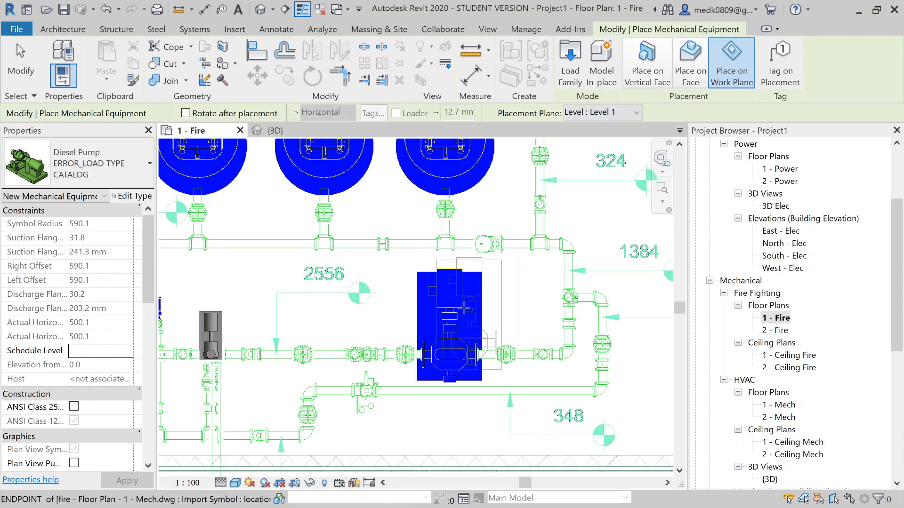
scroll(464, 307, down, 1)
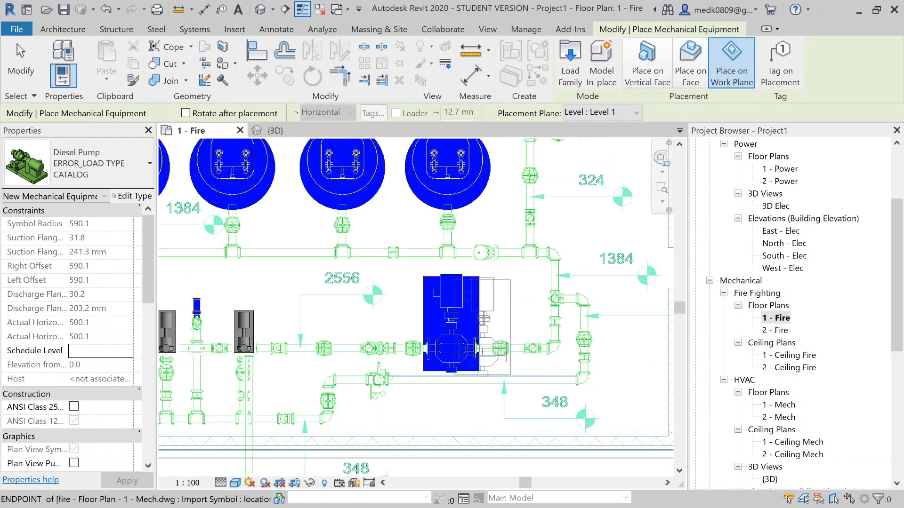
click(483, 319)
key(Escape)
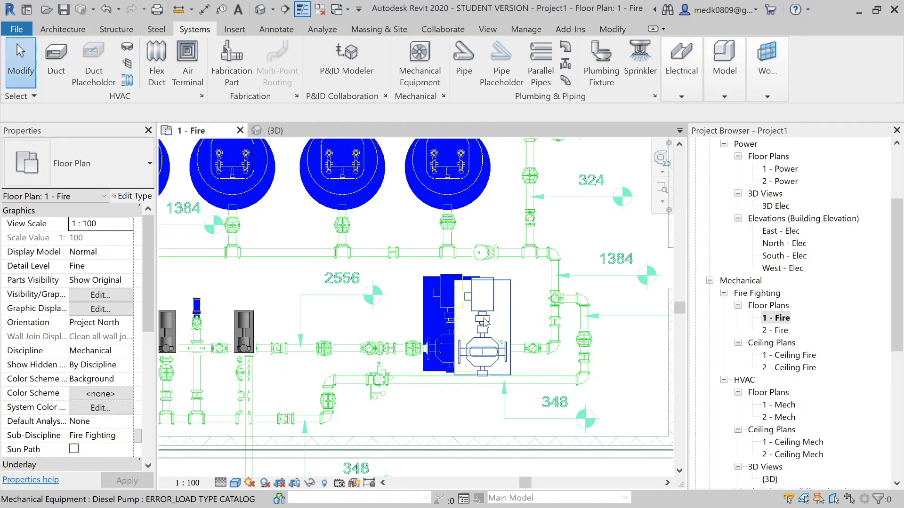
Align the diesel pump's top and left edges with the matching edges of the large CAD pump outline.
scroll(485, 321, up, 3)
scroll(438, 282, up, 2)
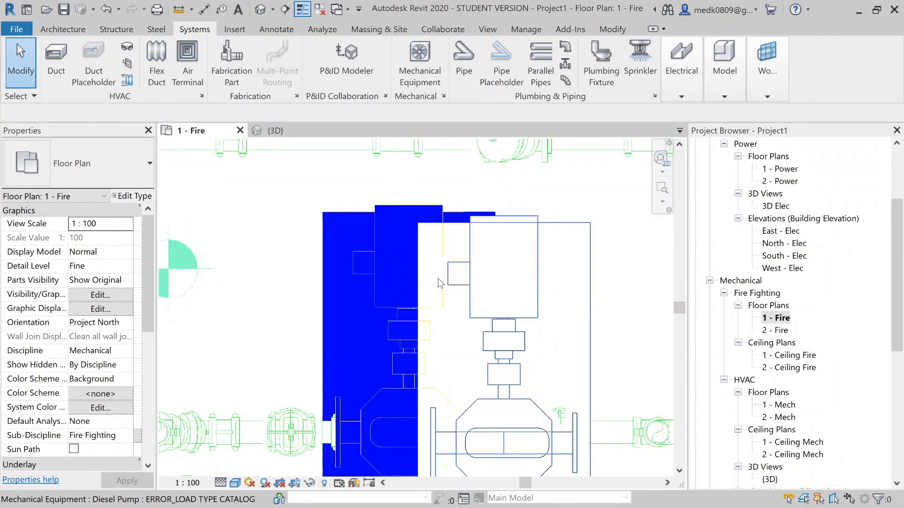
key(a)
key(l)
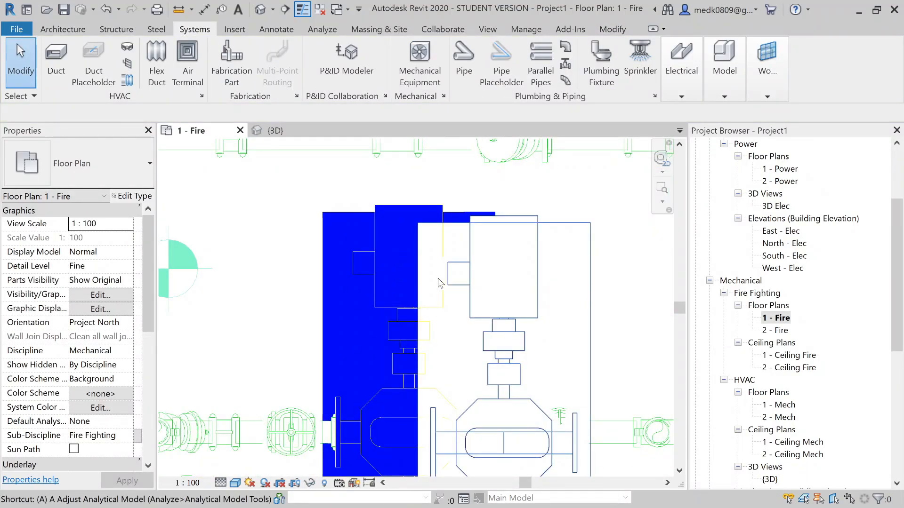
click(393, 205)
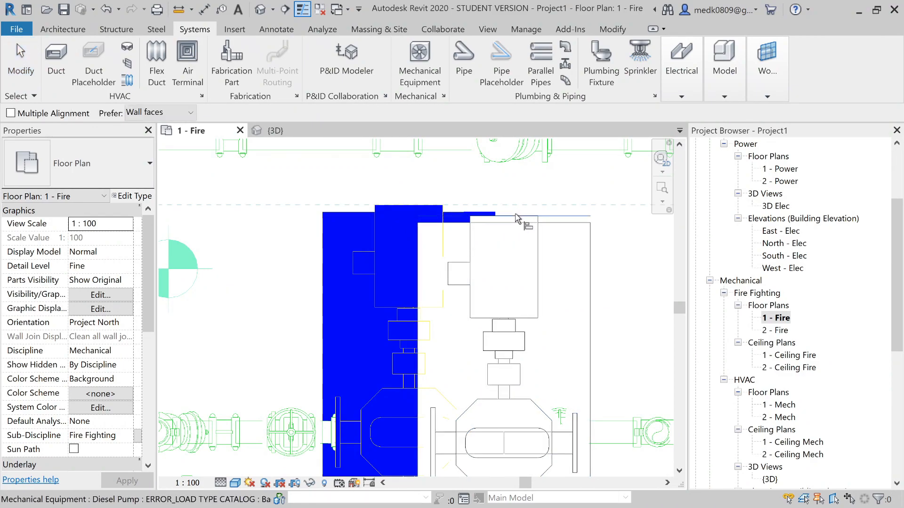
click(516, 217)
scroll(518, 218, down, 1)
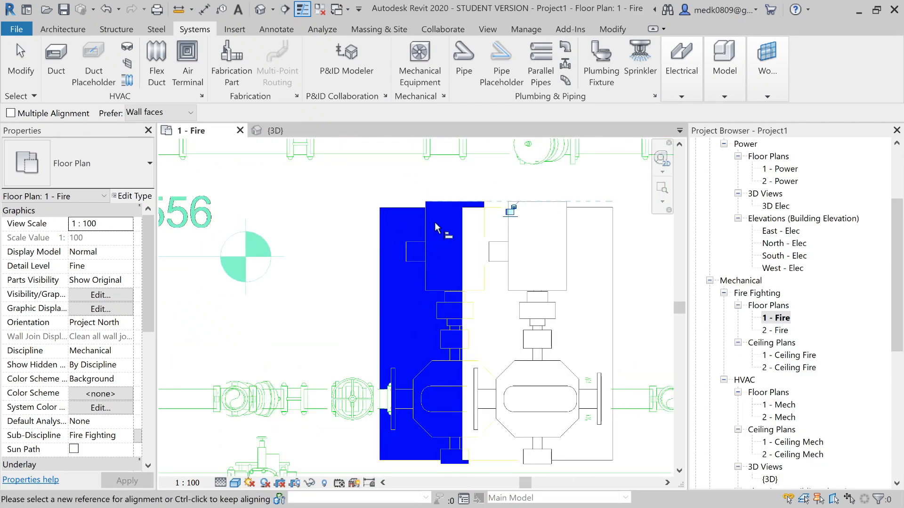
click(441, 234)
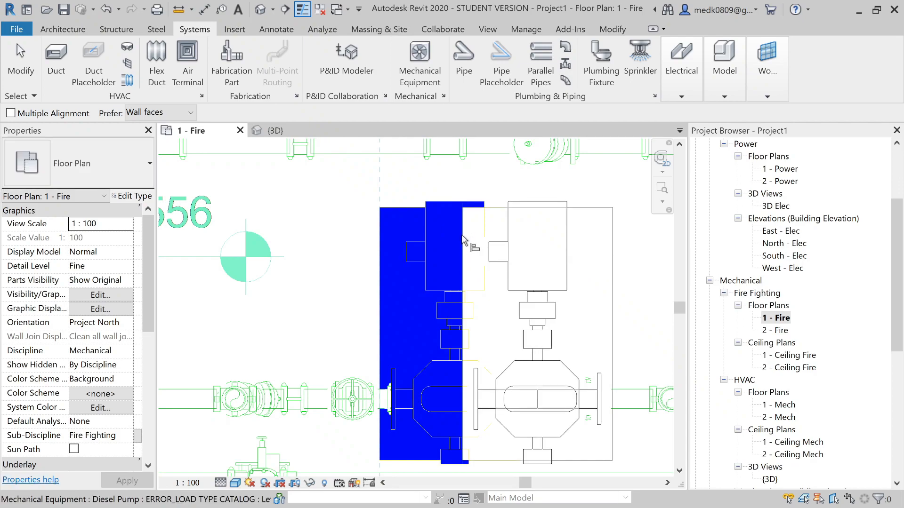
click(462, 240)
key(Escape)
key(Escape)
Draw a vertical section line along the left side of the leftmost CAD tank and shorten its view depth to that tank's width.
scroll(462, 240, down, 3)
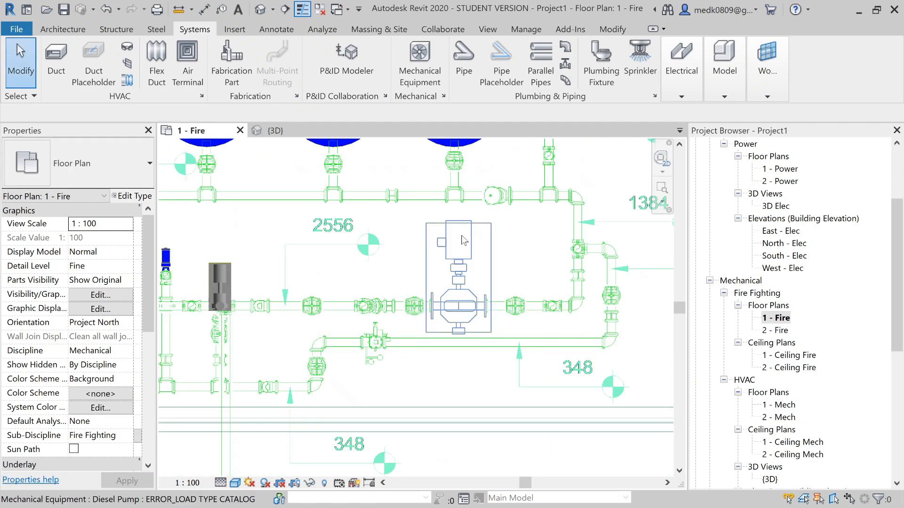
scroll(370, 192, down, 5)
scroll(306, 186, up, 4)
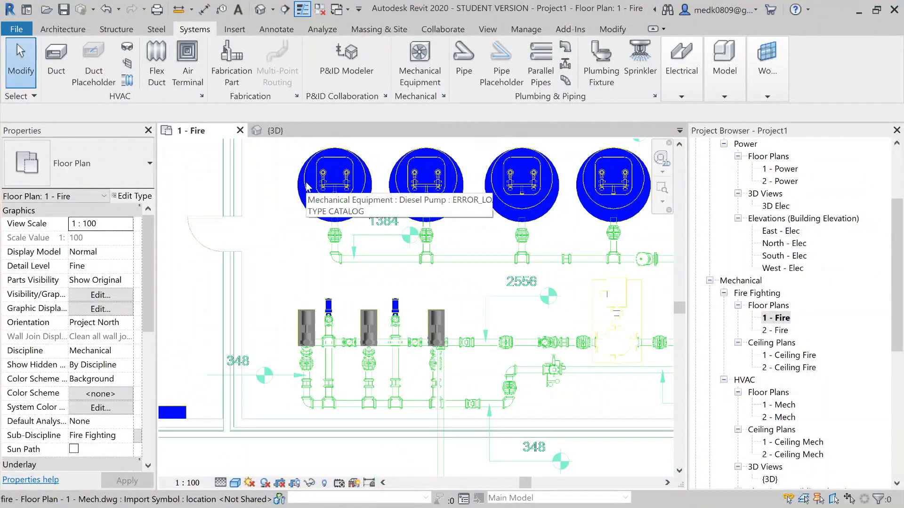
middle_drag(306, 188, 294, 246)
scroll(308, 241, up, 2)
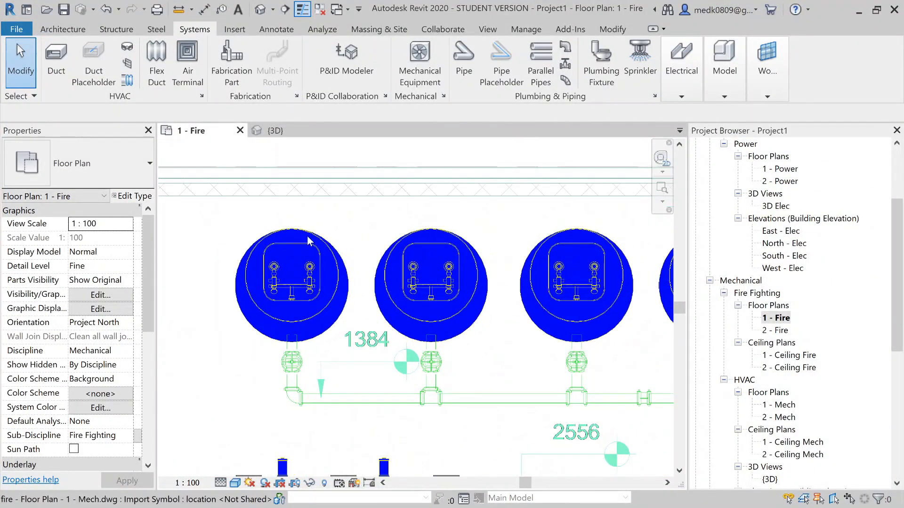
scroll(307, 241, down, 2)
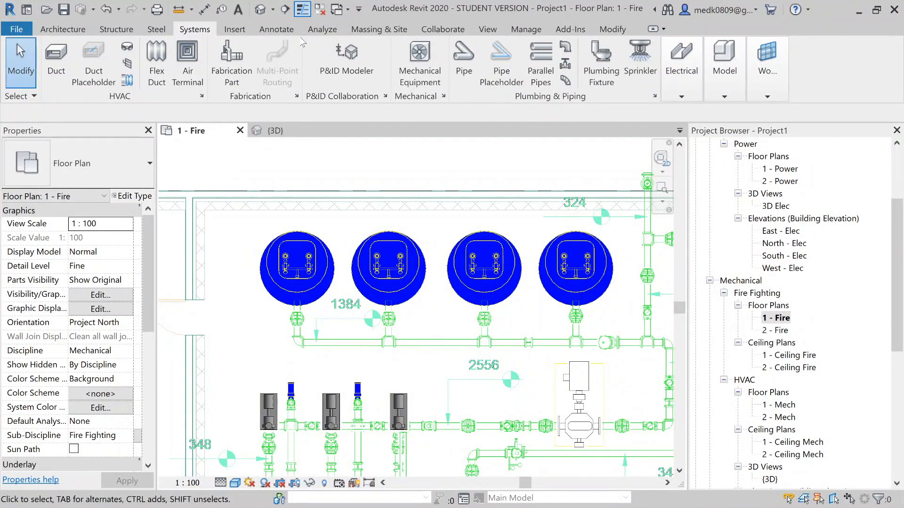
click(285, 10)
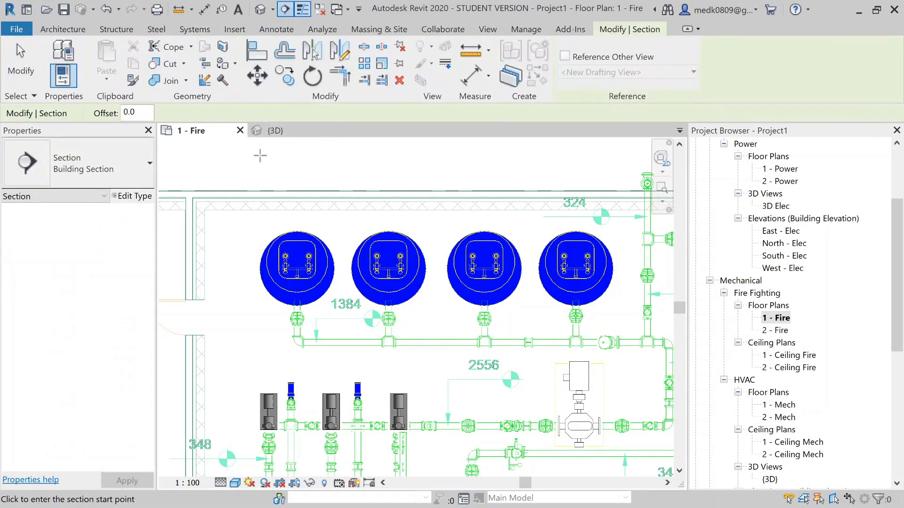
click(260, 156)
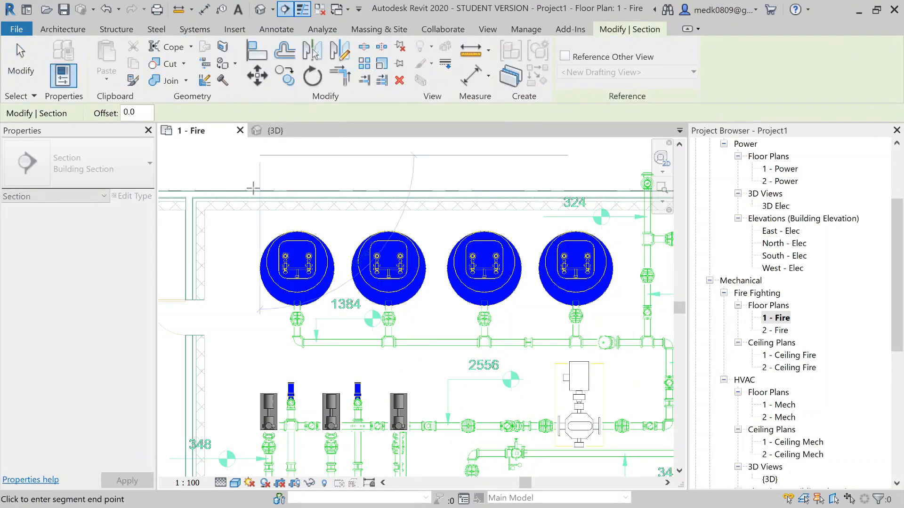
click(260, 353)
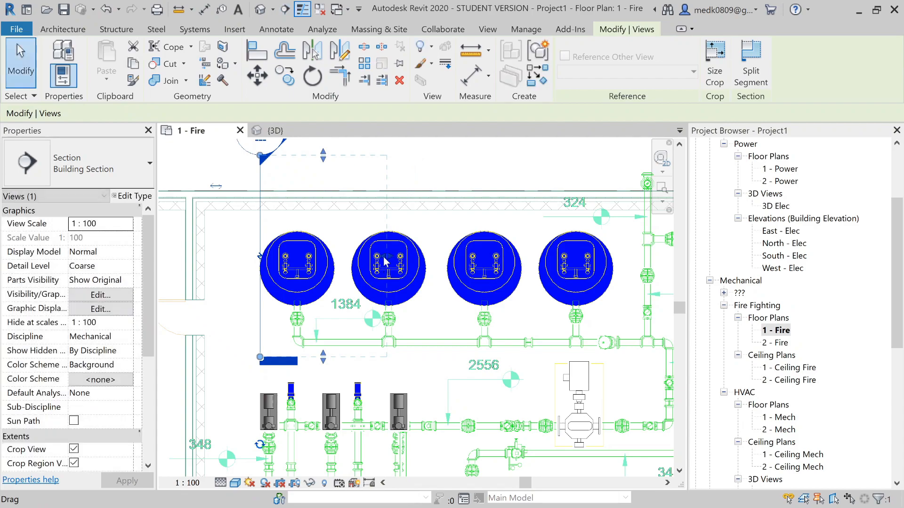
drag(385, 262, 329, 271)
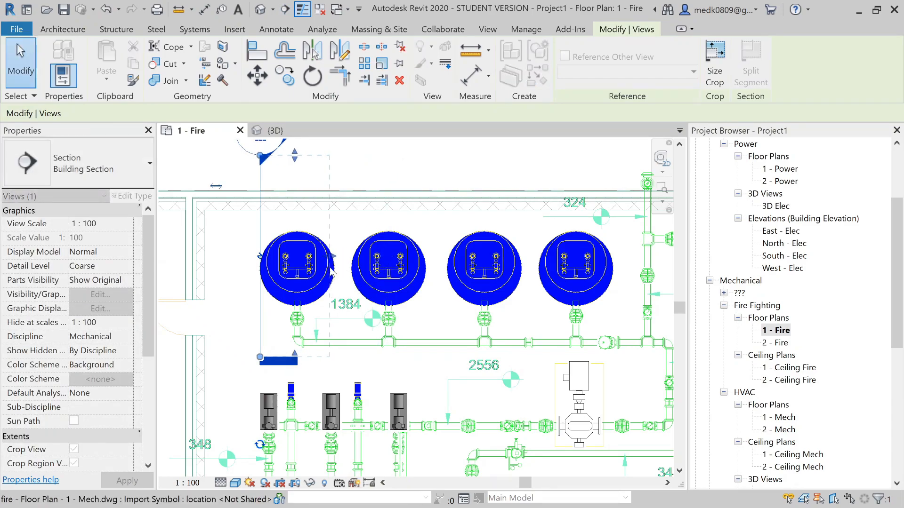
key(Escape)
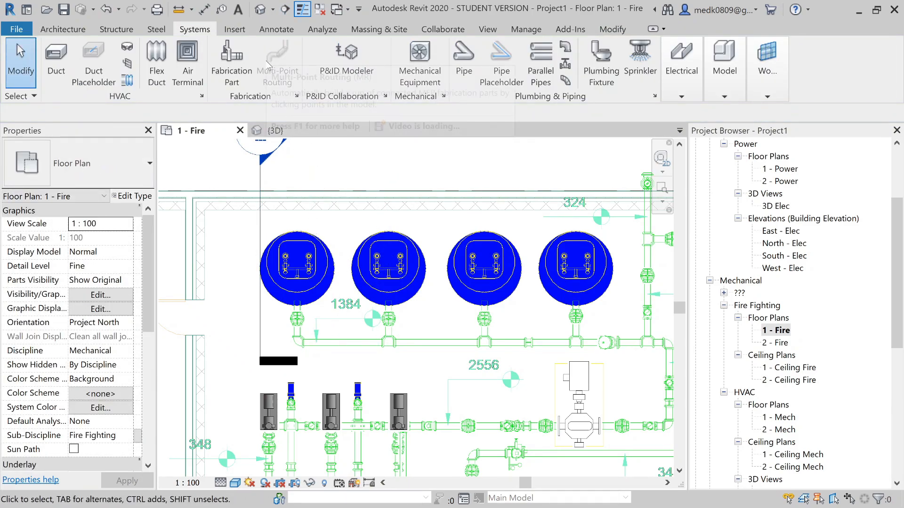
Load the water Tank family from the Families folder.
click(420, 59)
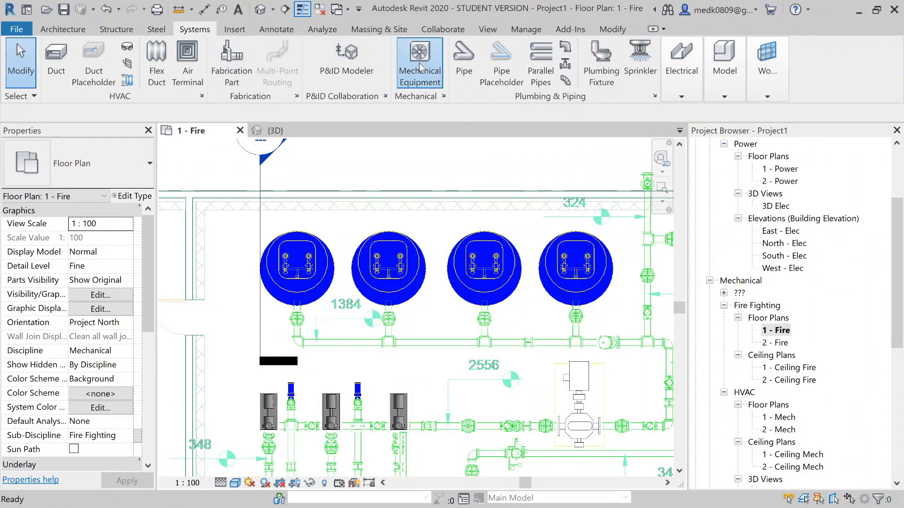
click(569, 75)
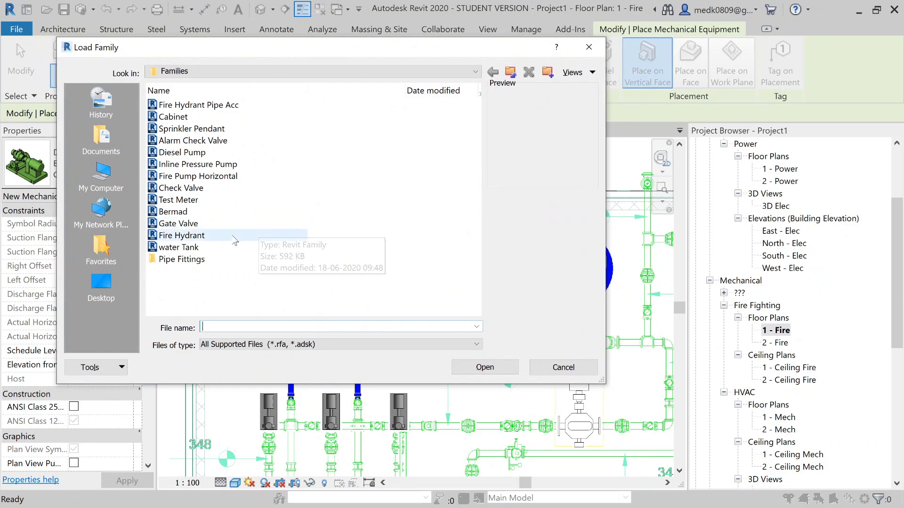
click(197, 247)
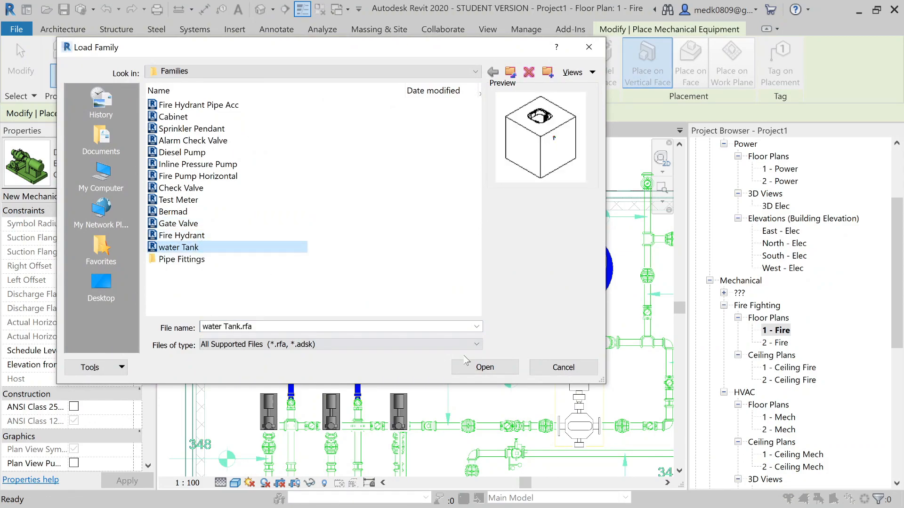
click(471, 367)
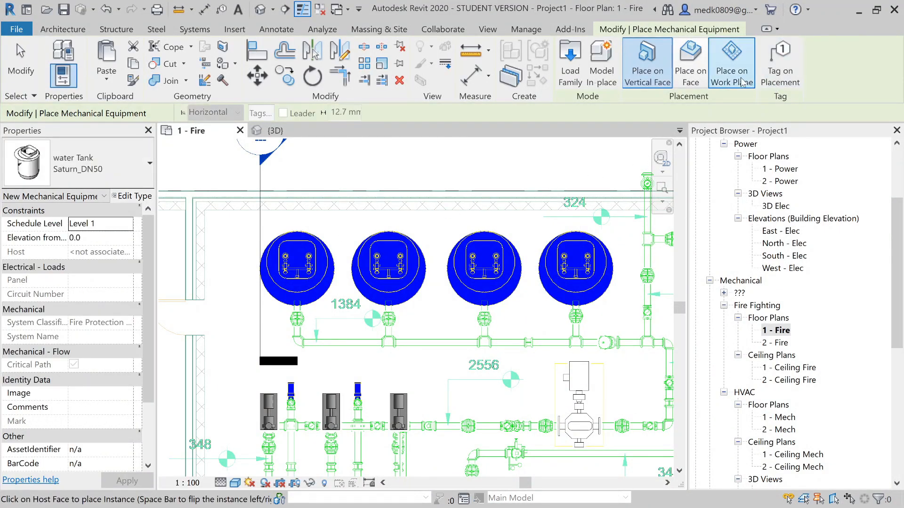
Place one water Tank, type Saturn_DN50, on the Level 1 work plane over the leftmost CAD tank outline.
click(742, 83)
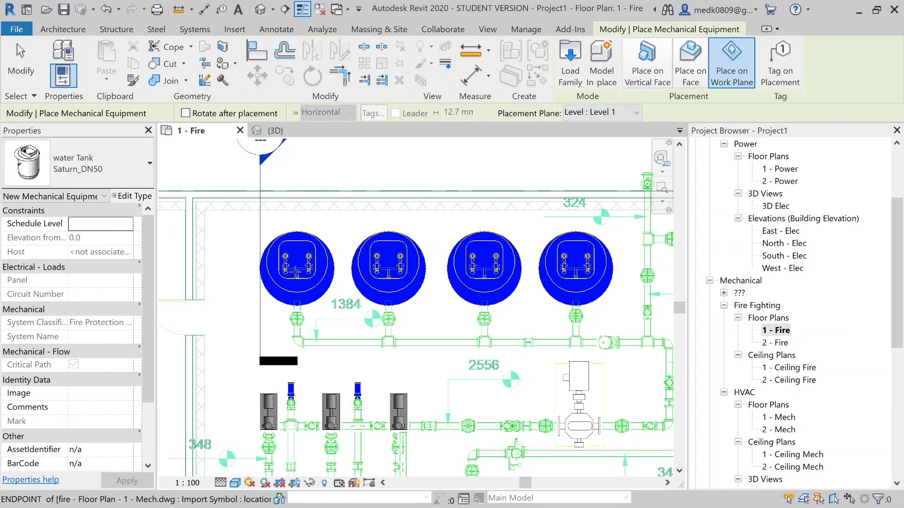
click(295, 272)
key(Escape)
key(Escape)
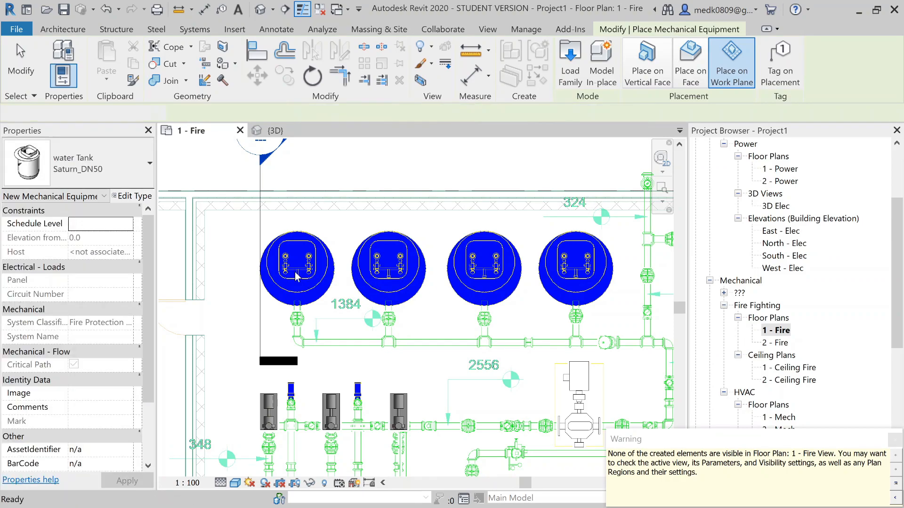
Open the view of the section beside the leftmost tank and set its detail level to Fine.
scroll(258, 224, up, 2)
middle_drag(258, 224, 297, 230)
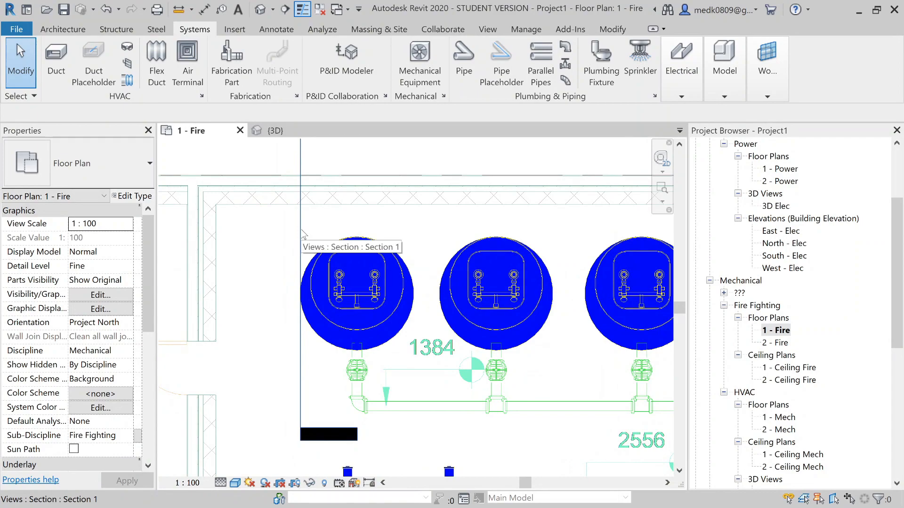
click(301, 234)
right_click(301, 233)
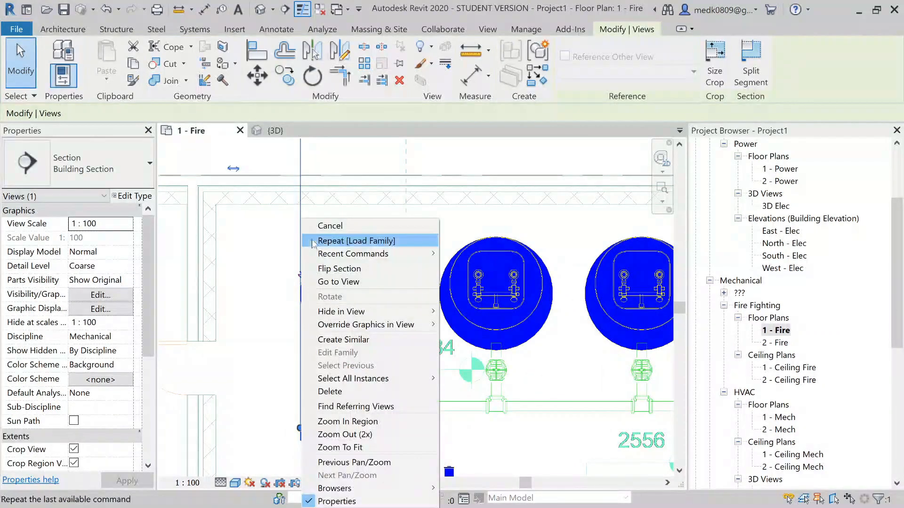
click(340, 282)
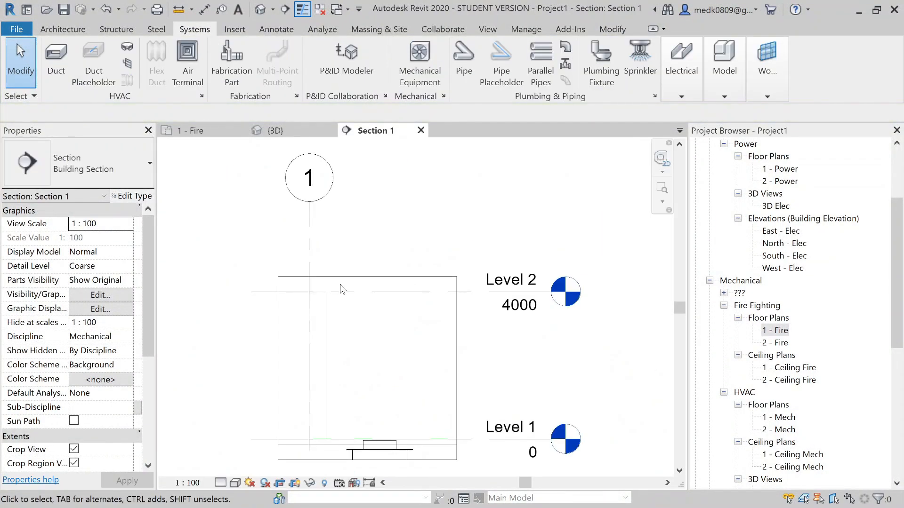
scroll(341, 289, down, 4)
scroll(362, 362, up, 4)
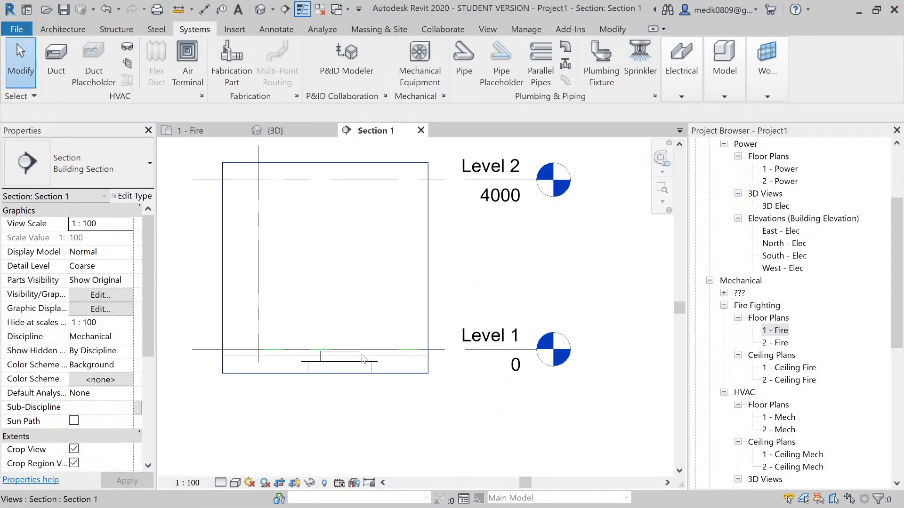
click(220, 483)
click(241, 471)
scroll(352, 315, down, 2)
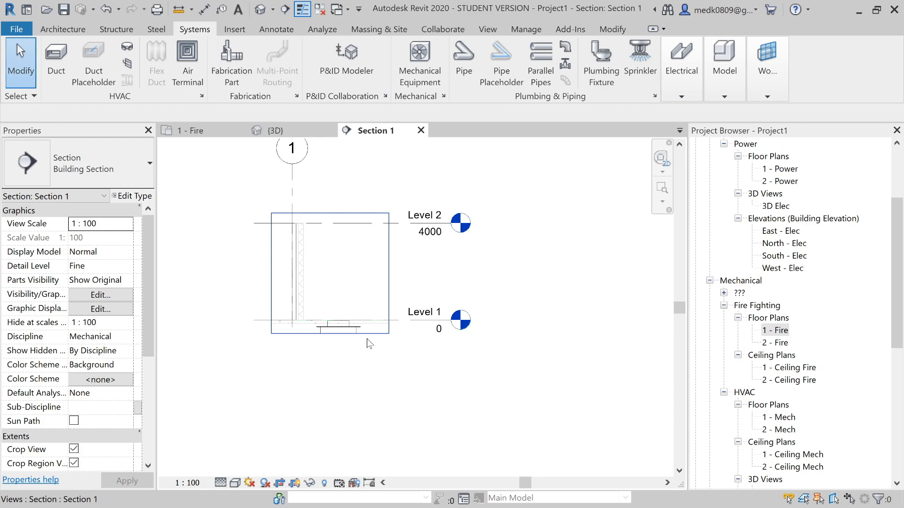
Extend the section's crop region downward below Level 1 and outward on the right to include the whole tank and the pump.
click(329, 333)
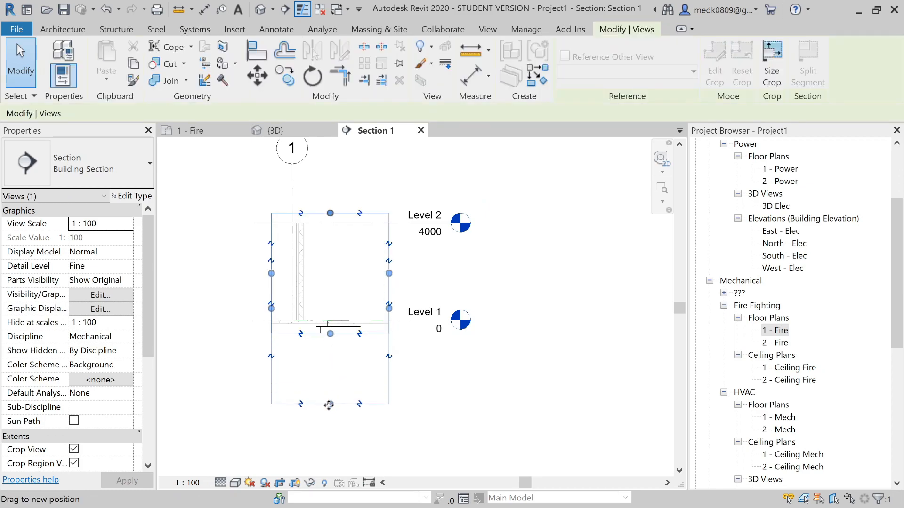
drag(328, 404, 330, 407)
drag(389, 311, 507, 301)
scroll(342, 361, up, 4)
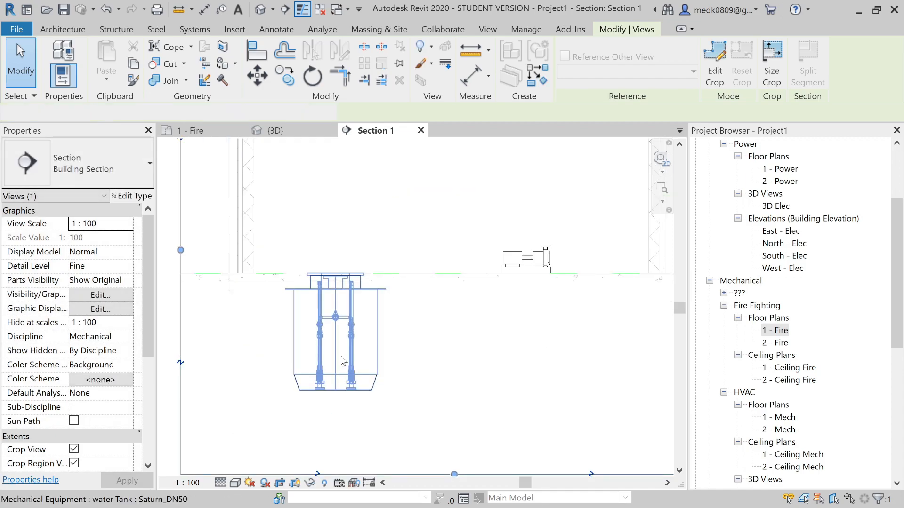
Move the water Tank vertically up in the section so its base sits on the Level 1 floor, with Disjoin on and Constrain off.
click(342, 357)
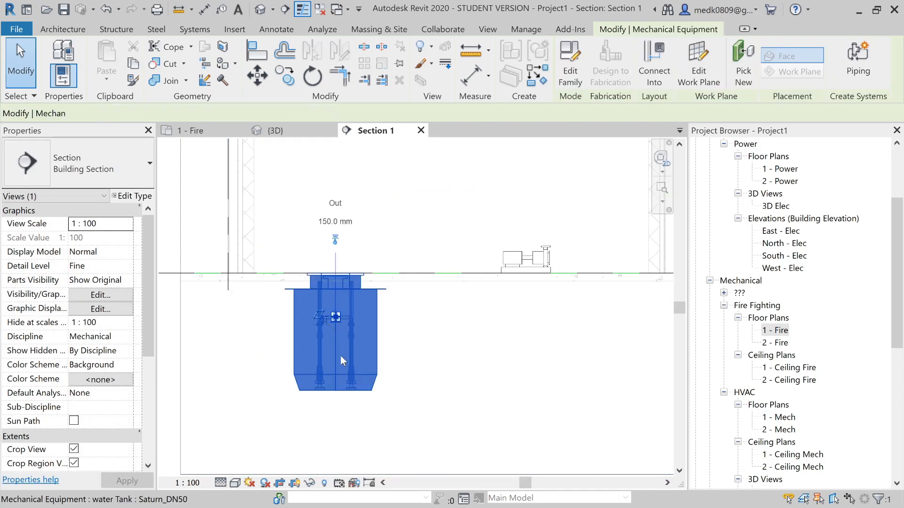
click(261, 82)
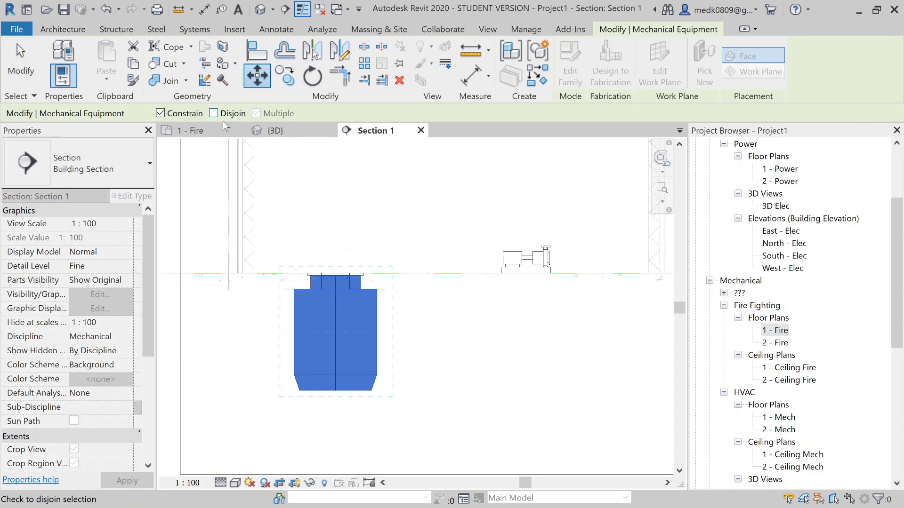
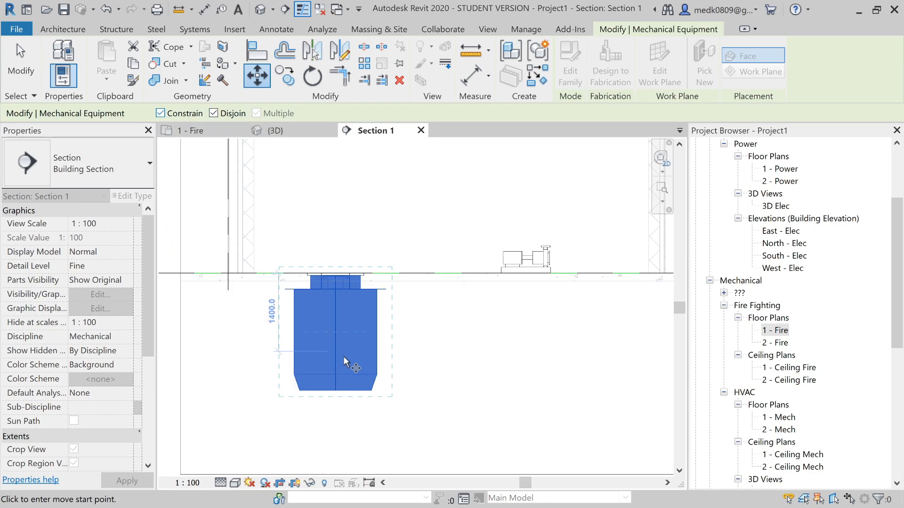
click(336, 390)
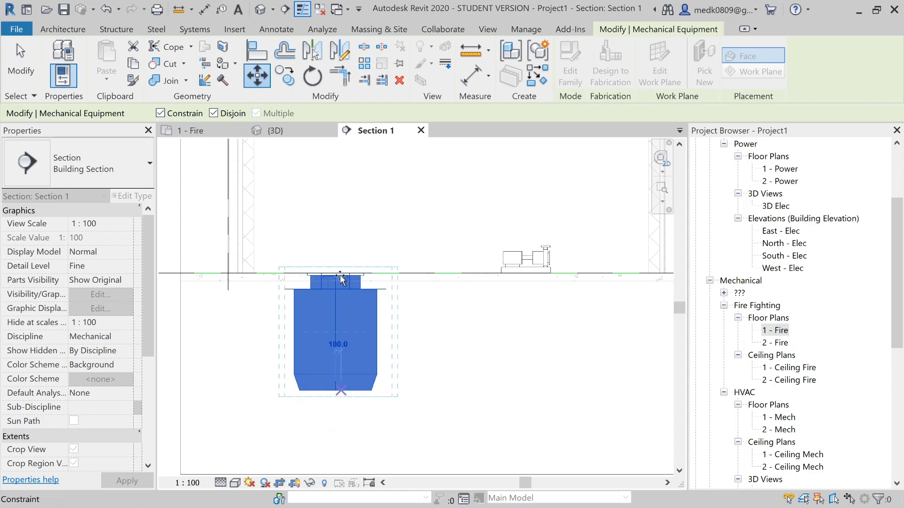
click(160, 114)
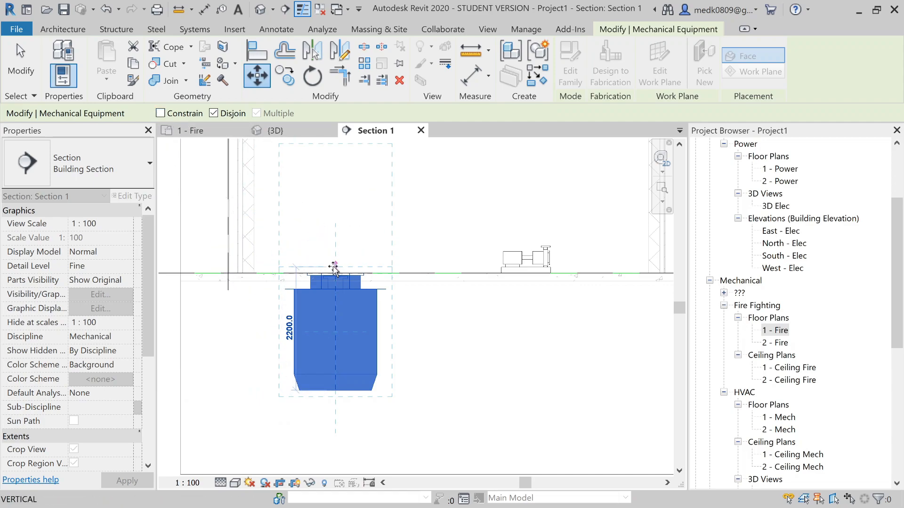
scroll(334, 268, up, 3)
click(338, 277)
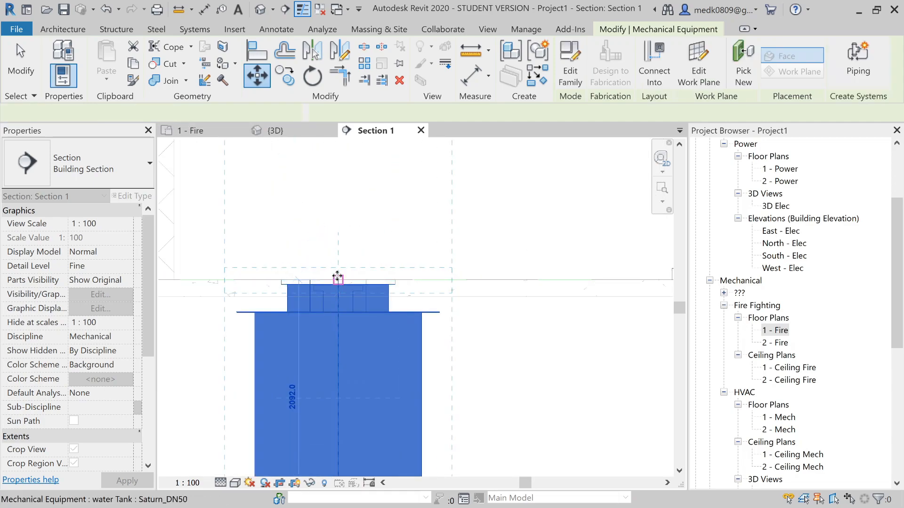
key(Escape)
scroll(395, 328, down, 3)
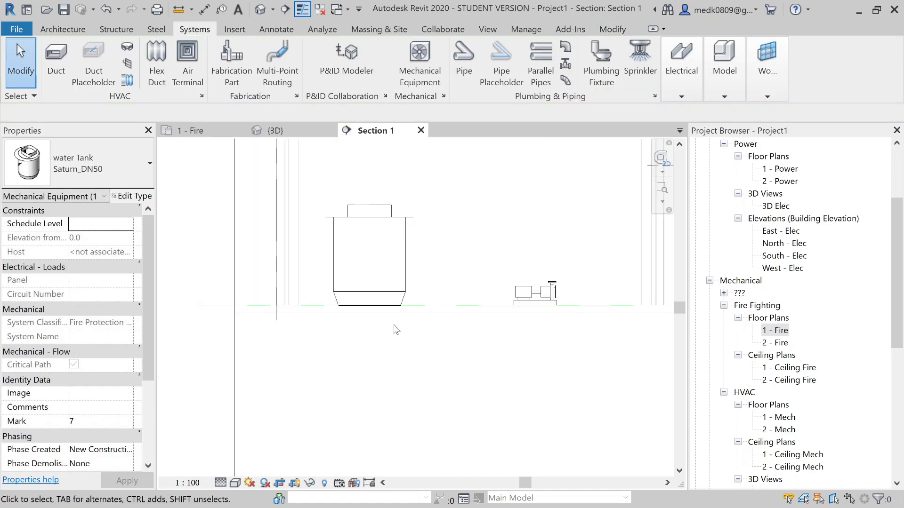
scroll(372, 202, up, 3)
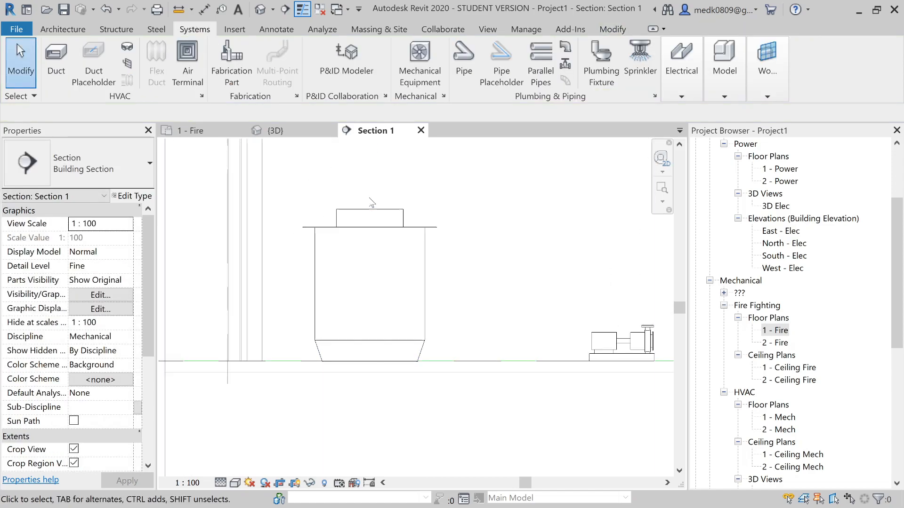
In the 1 - Fire plan, nudge the leftmost water Tank upward to match its CAD outline.
click(195, 133)
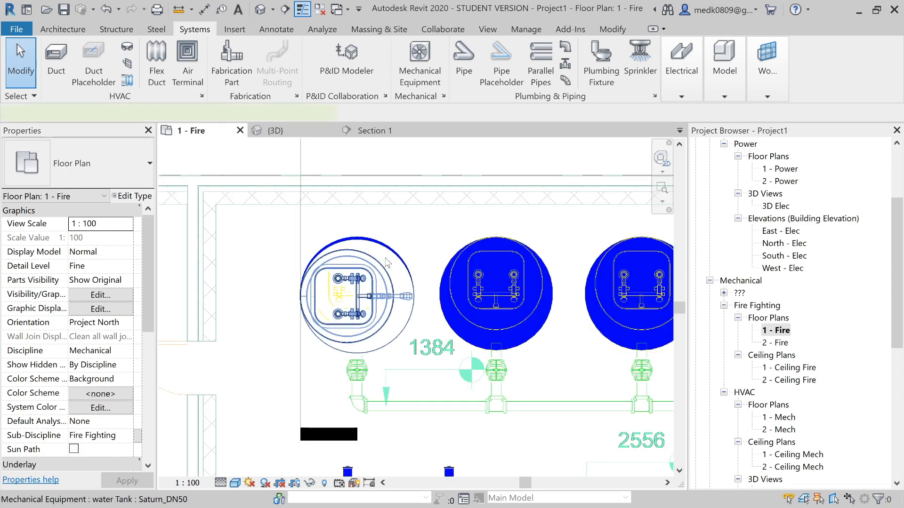
click(306, 251)
scroll(307, 252, up, 2)
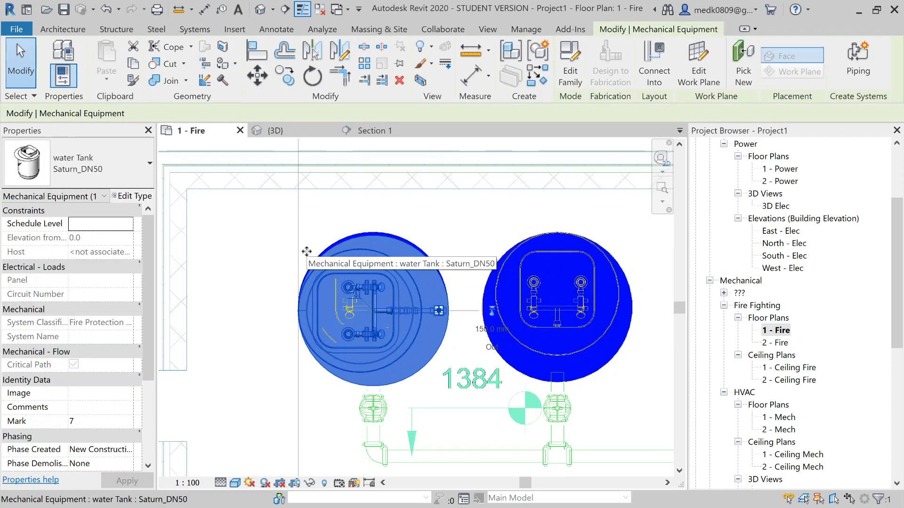
key(Up)
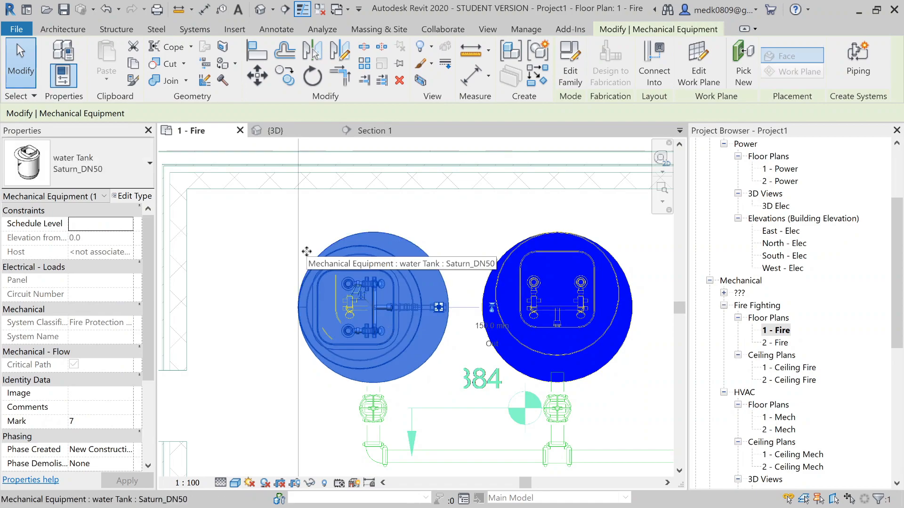
Rotate the leftmost water Tank 90° clockwise so its outlet faces the CAD pipe below it.
scroll(398, 235, down, 1)
middle_drag(424, 246, 399, 284)
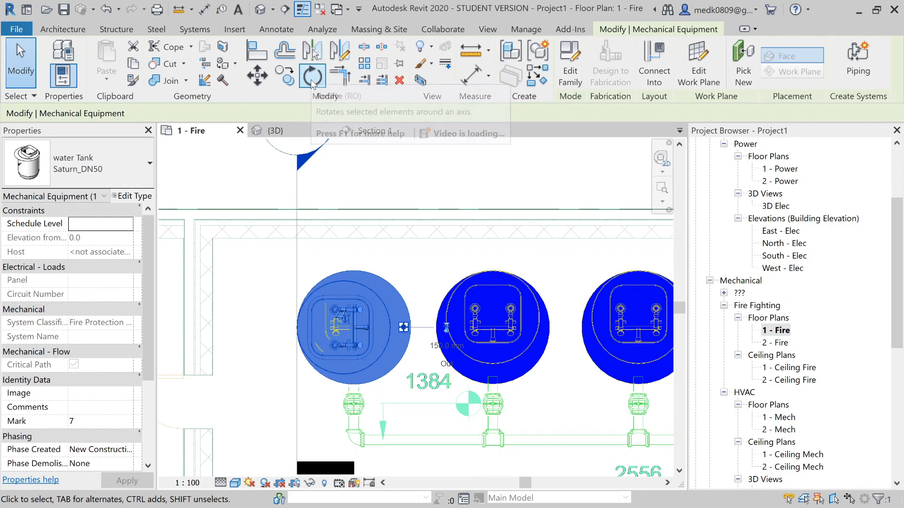
click(312, 78)
click(358, 160)
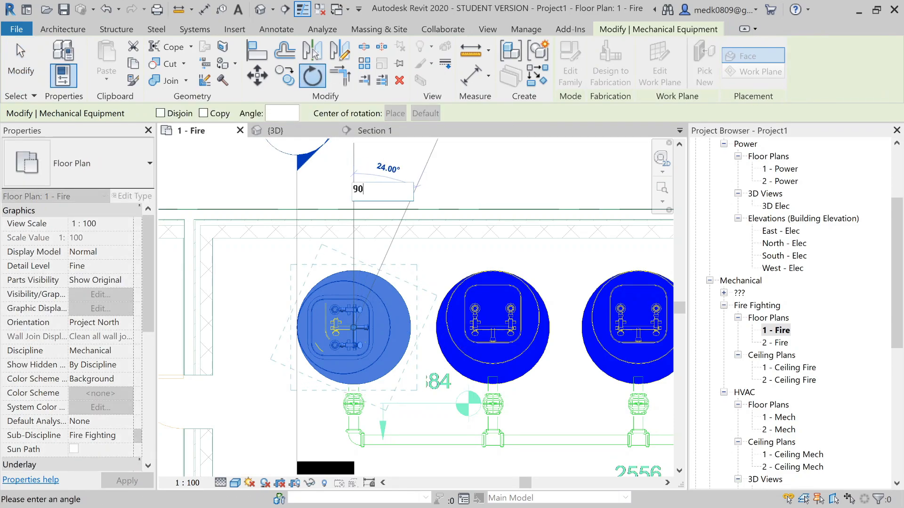
click(425, 175)
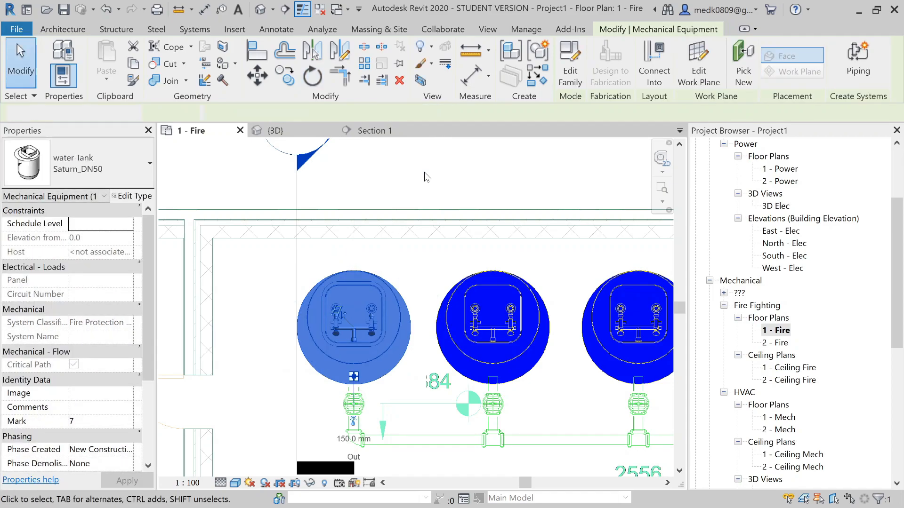
key(Escape)
scroll(337, 323, up, 2)
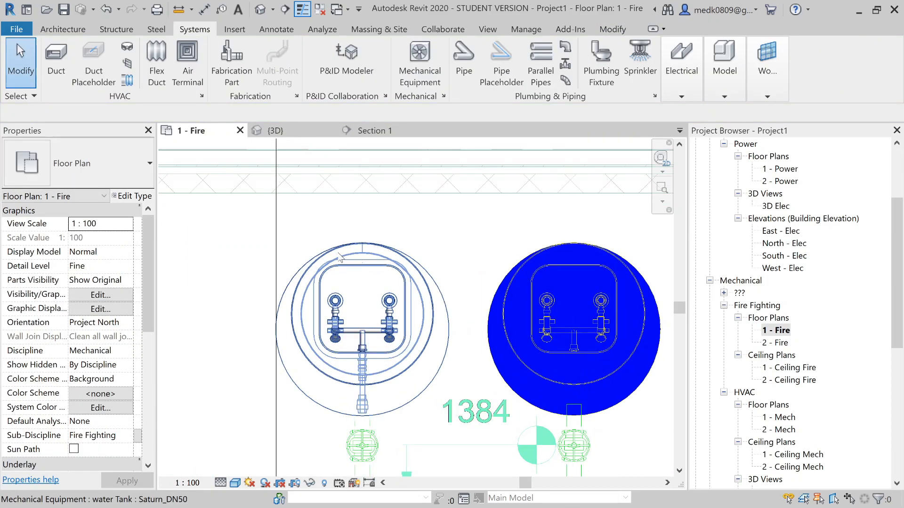
Copy the leftmost water Tank horizontally onto the other three CAD tank outlines, using Constrain and Multiple.
scroll(340, 258, down, 2)
scroll(353, 275, down, 1)
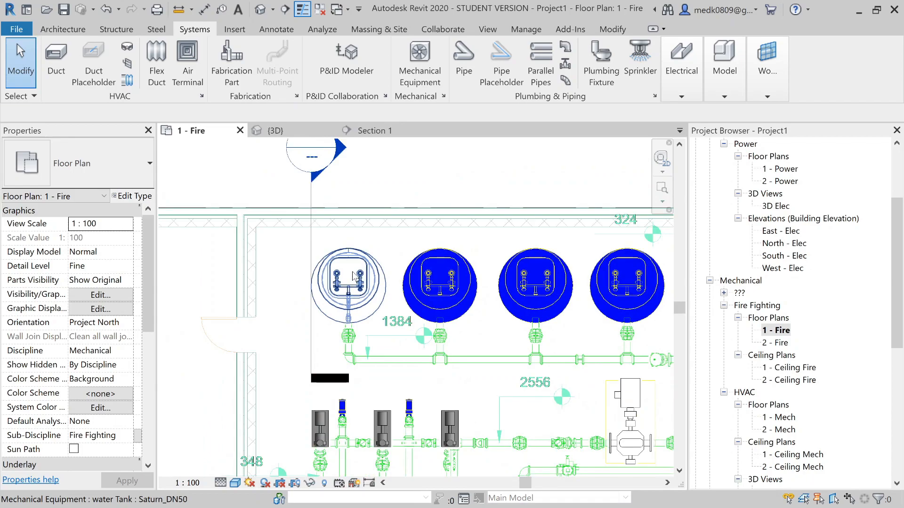
click(352, 276)
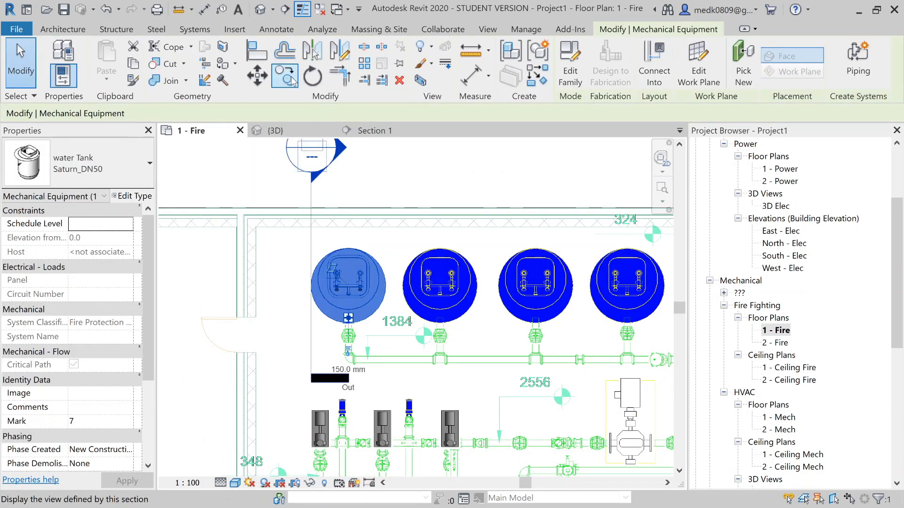
key(c)
key(o)
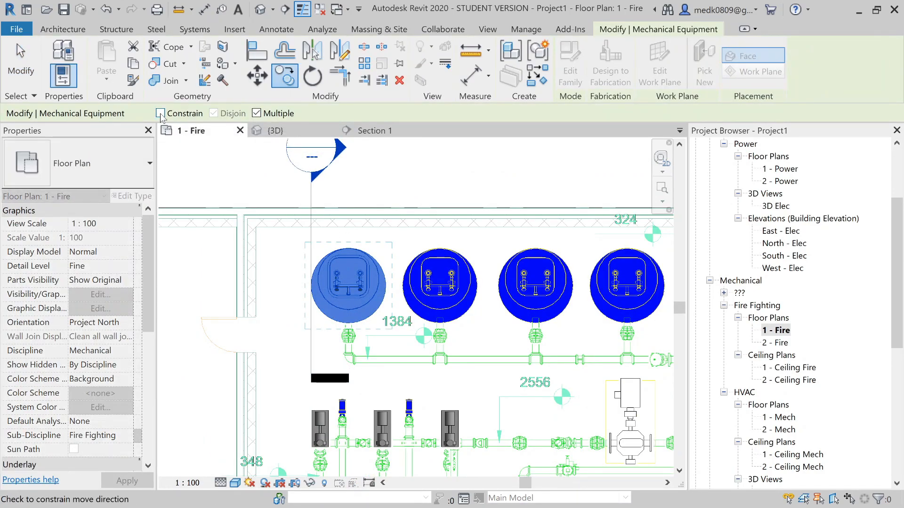
scroll(363, 286, up, 1)
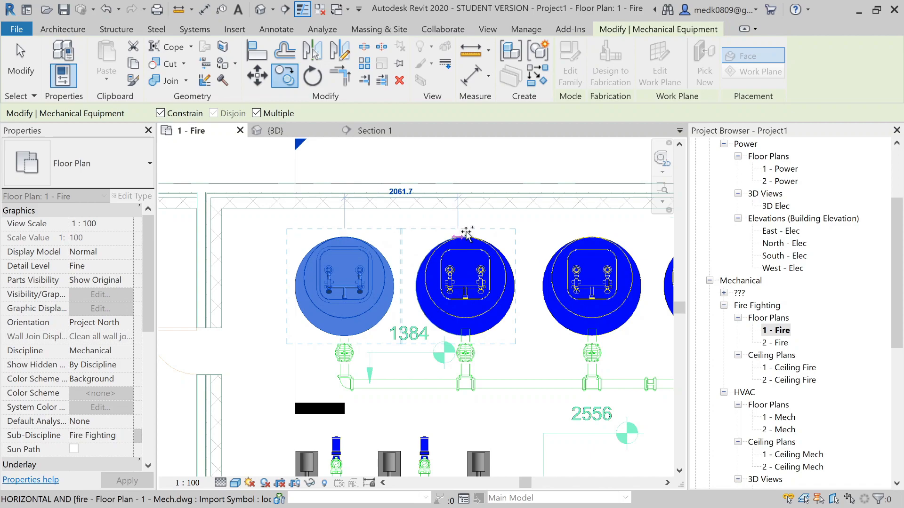
click(470, 233)
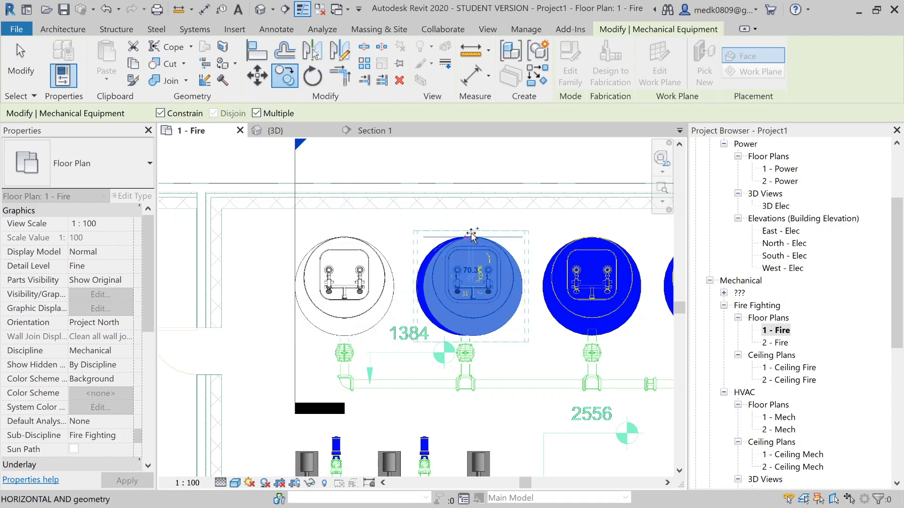
click(591, 225)
middle_drag(591, 225, 332, 247)
click(449, 262)
click(457, 257)
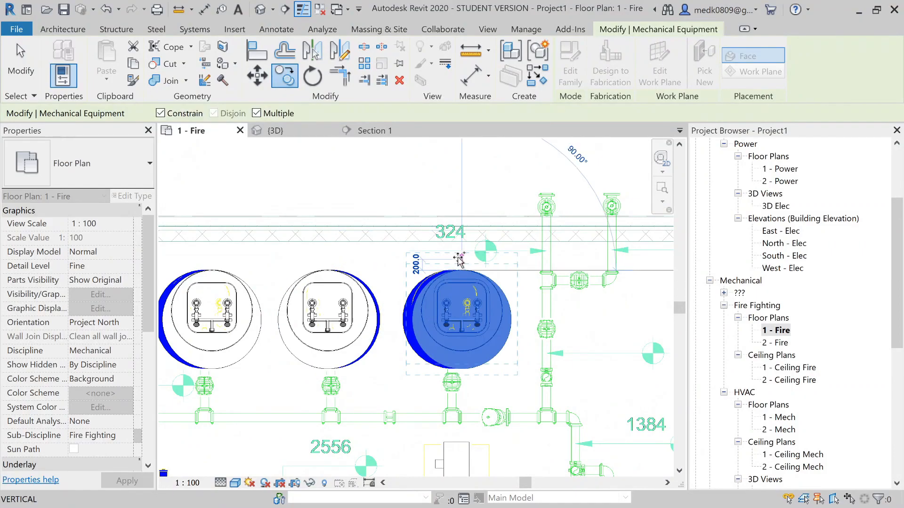
key(Escape)
key(Escape)
Nudge the second water Tank to the left to match its CAD outline.
scroll(541, 273, down, 2)
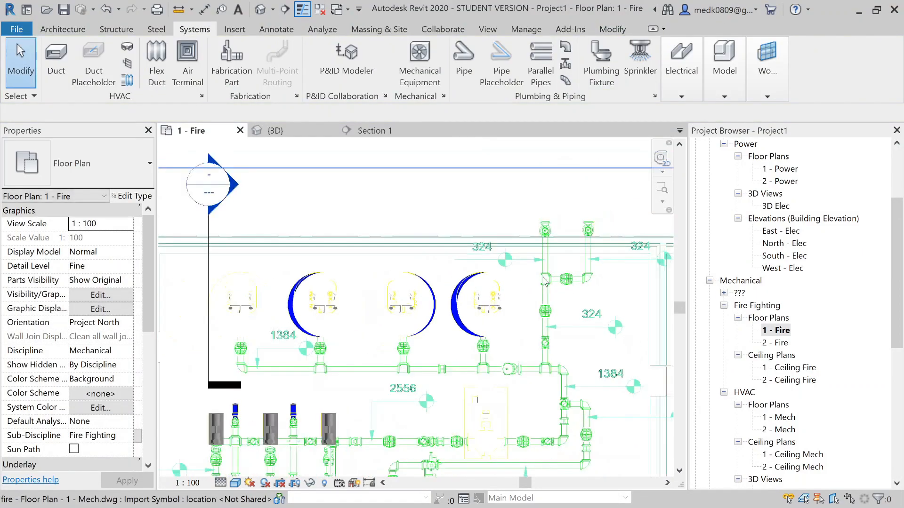
scroll(297, 301, up, 4)
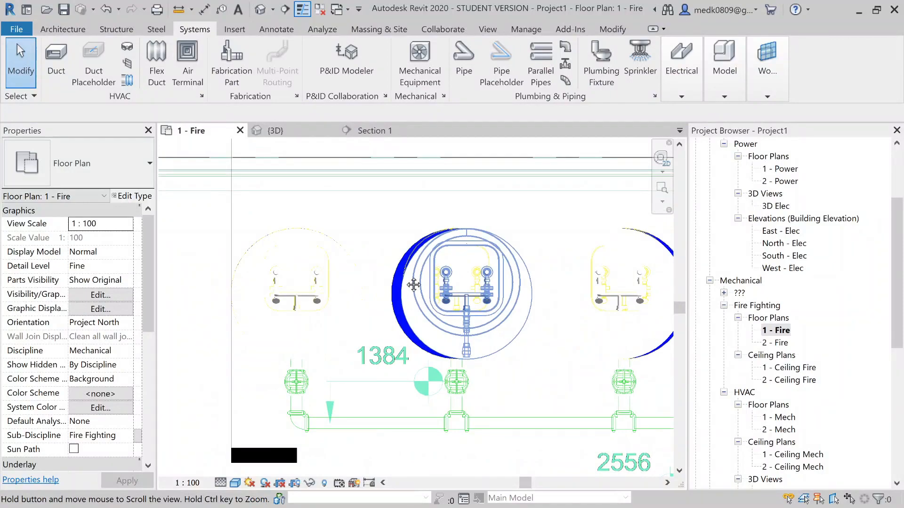
click(437, 264)
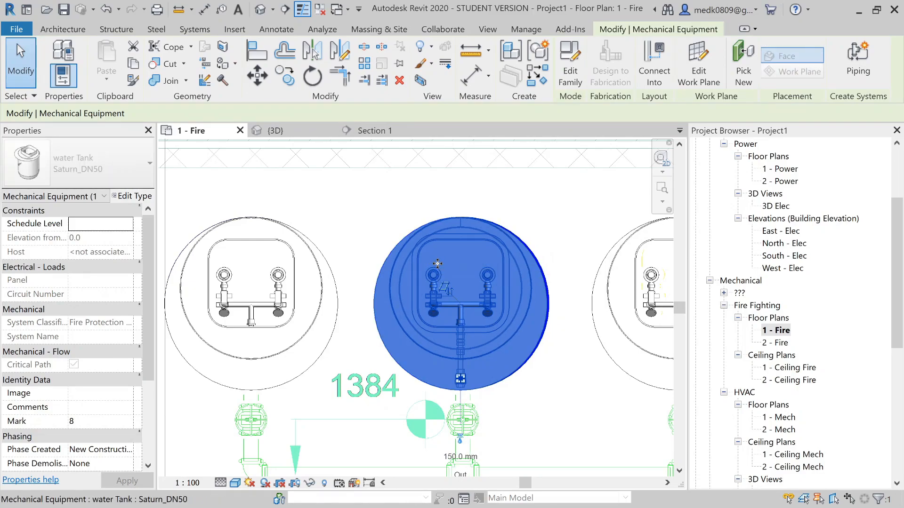
click(411, 205)
scroll(530, 255, down, 2)
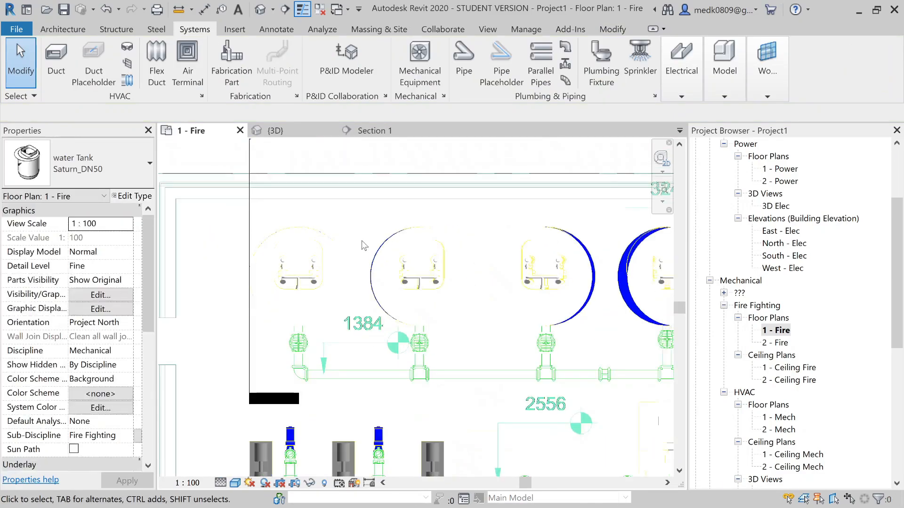
Nudge the third water Tank right and the fourth one left to match their CAD outlines.
click(530, 255)
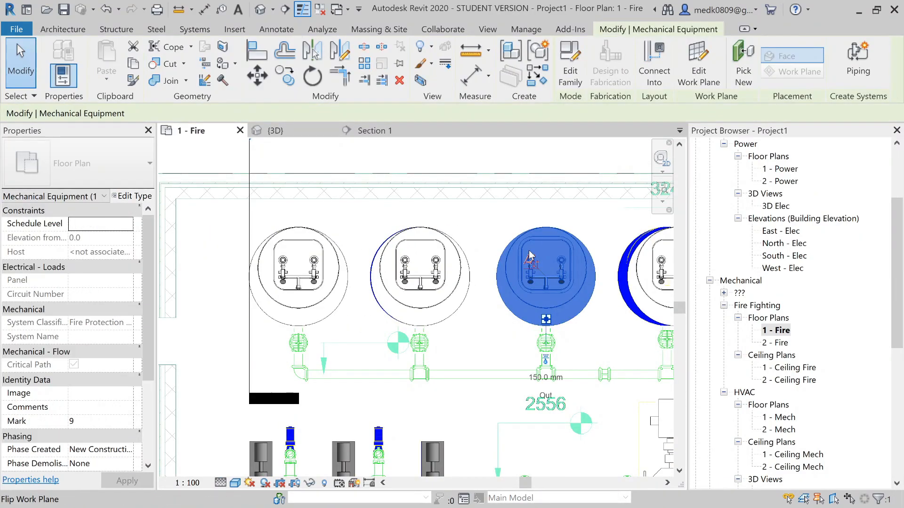
click(605, 235)
middle_drag(604, 236, 390, 278)
scroll(391, 278, up, 3)
click(409, 293)
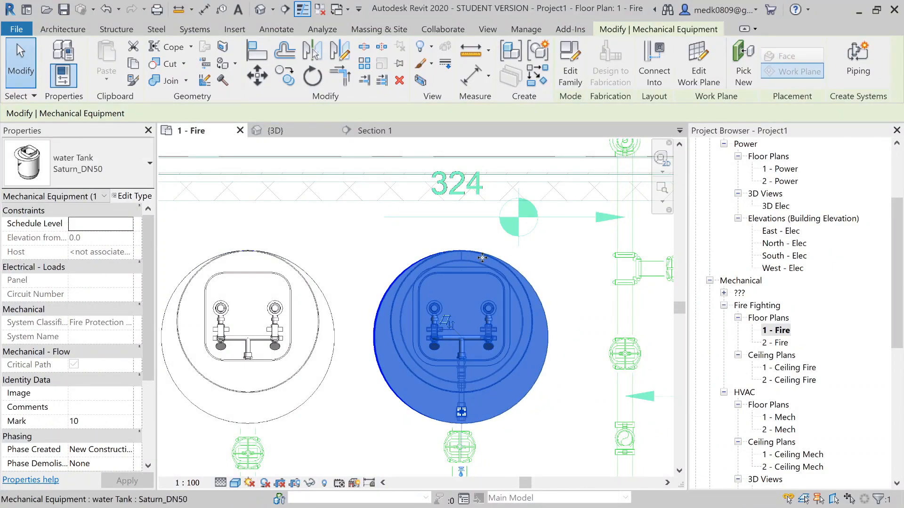
scroll(483, 257, down, 5)
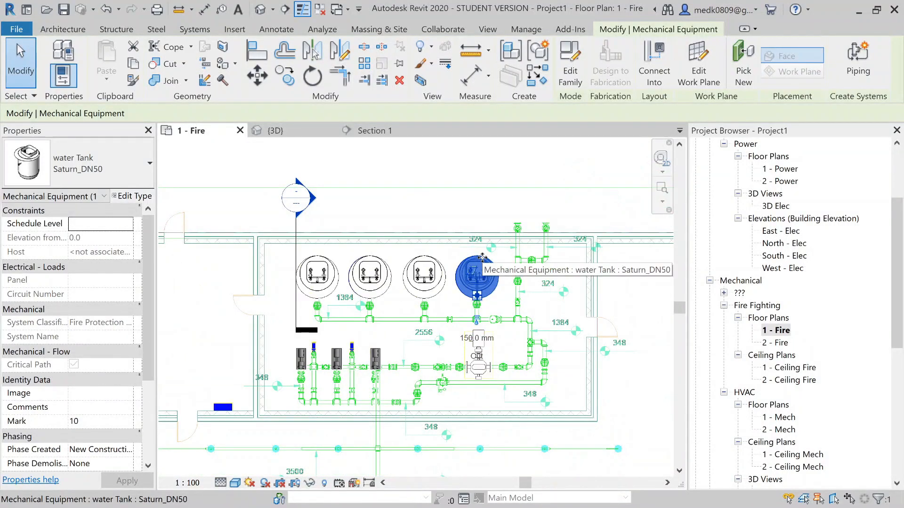
Examine the pump and tank layout in plan and in the 3D view.
scroll(333, 378, up, 1)
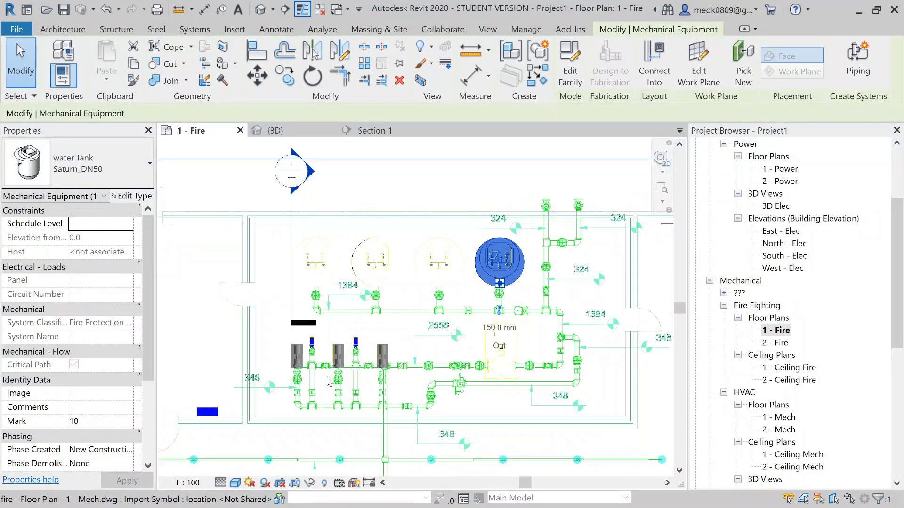
scroll(335, 377, up, 3)
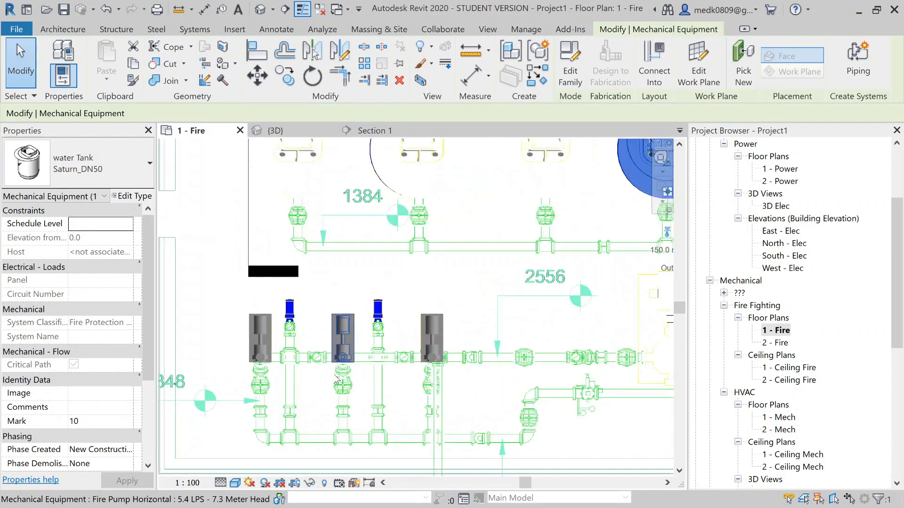
scroll(322, 373, down, 3)
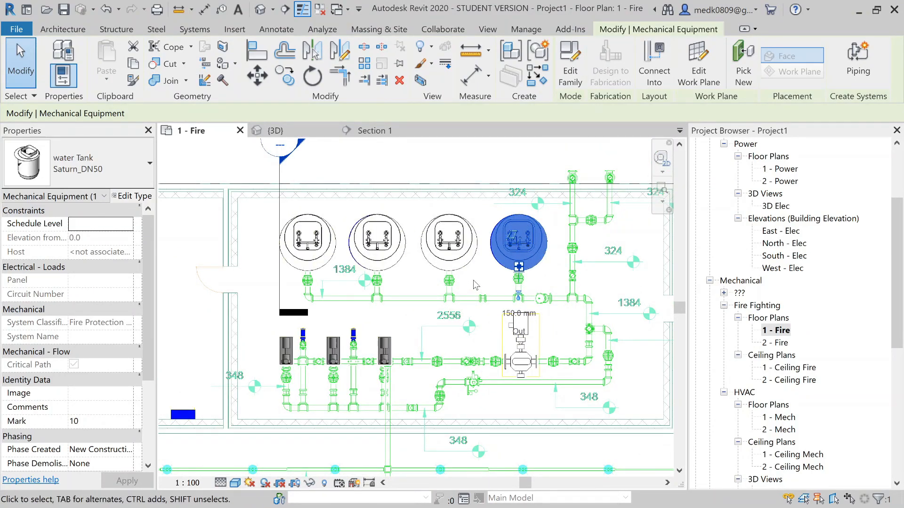
click(301, 131)
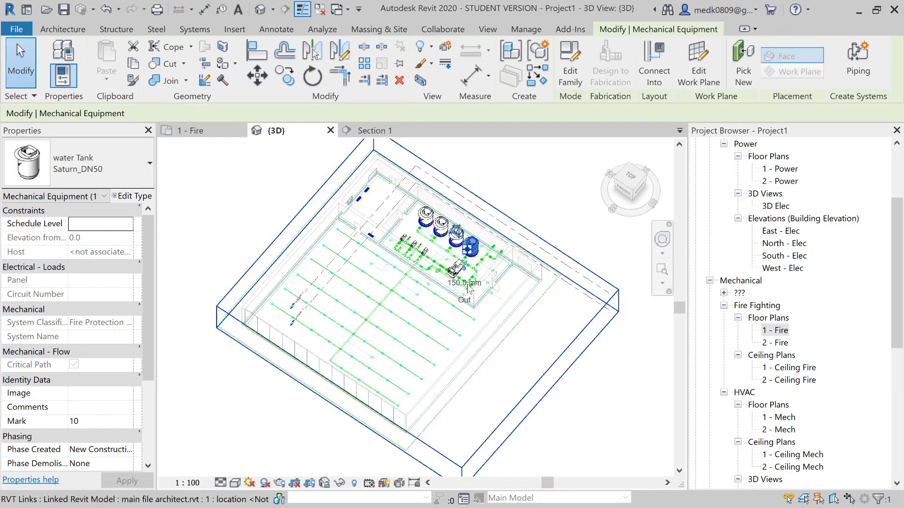
shift+middle_drag(467, 289, 467, 263)
scroll(455, 228, up, 6)
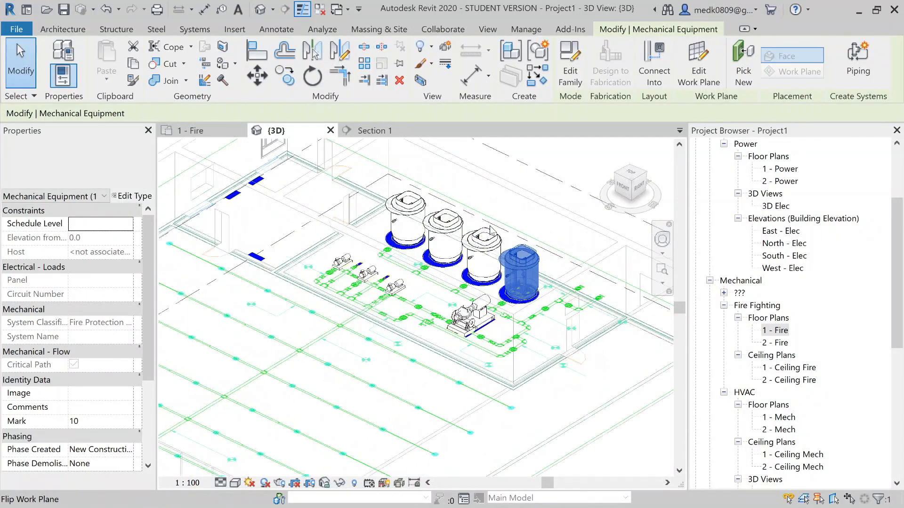
scroll(485, 235, down, 2)
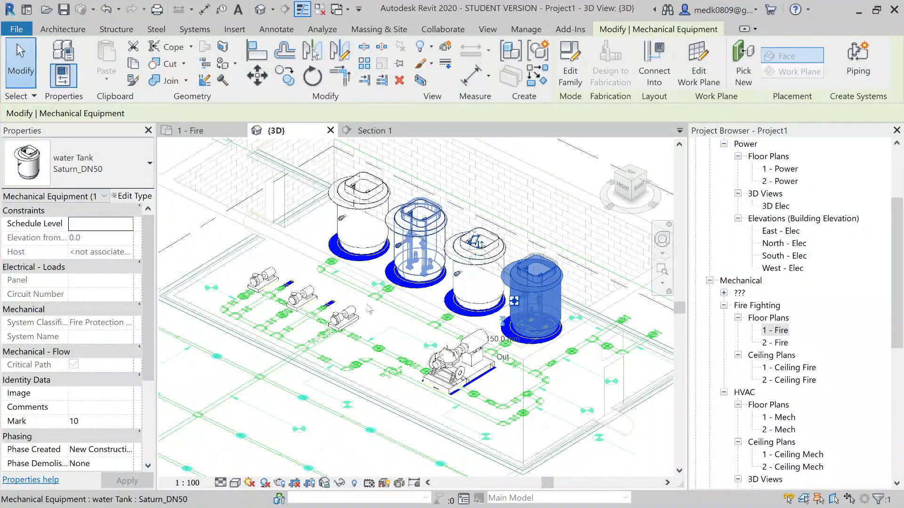
click(220, 482)
key(Escape)
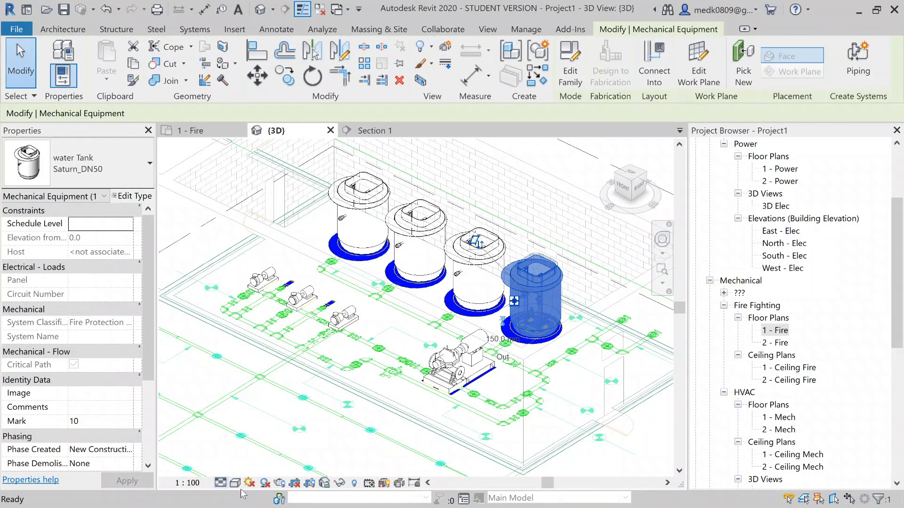
Set the 3D view's visual style to Shaded and view the pumps and tanks from a slightly rotated angle.
key(Escape)
click(235, 483)
click(256, 432)
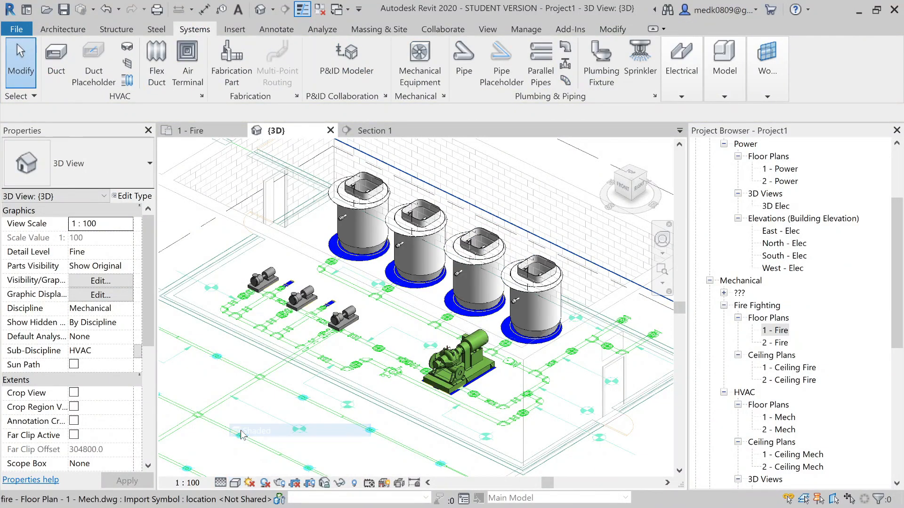
shift+middle_drag(349, 381, 366, 400)
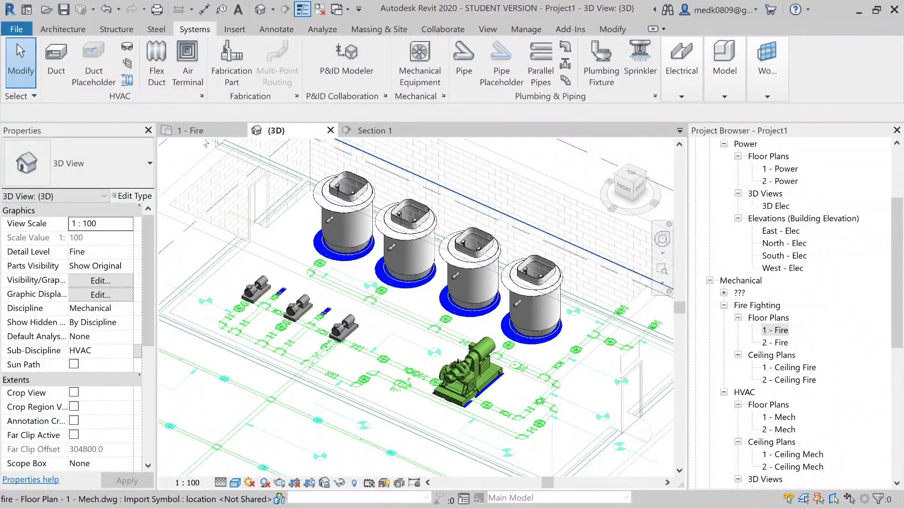
Relocate the Section 1 line in the 1 - Fire plan to run just left of the leftmost small fire pump.
click(198, 131)
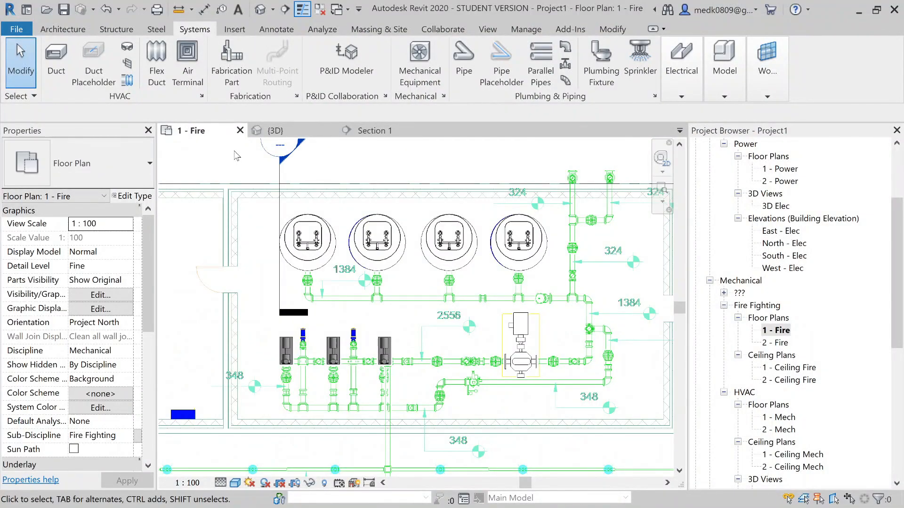
scroll(277, 377, up, 2)
scroll(285, 378, up, 2)
middle_drag(285, 379, 370, 339)
scroll(369, 339, down, 3)
scroll(365, 338, down, 1)
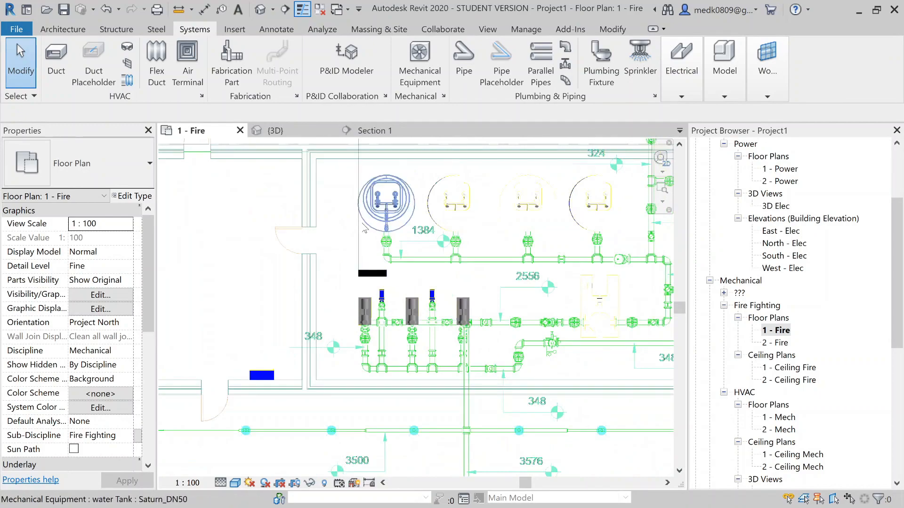
click(360, 229)
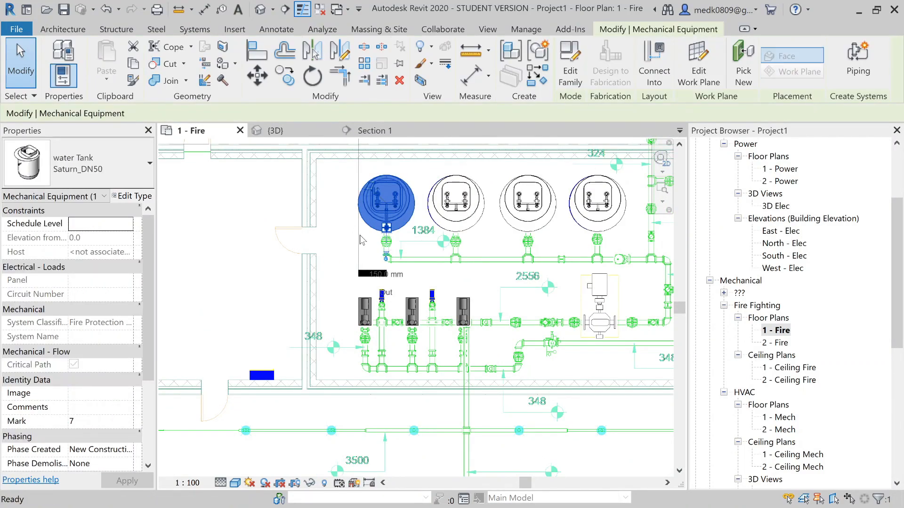
key(Escape)
click(360, 243)
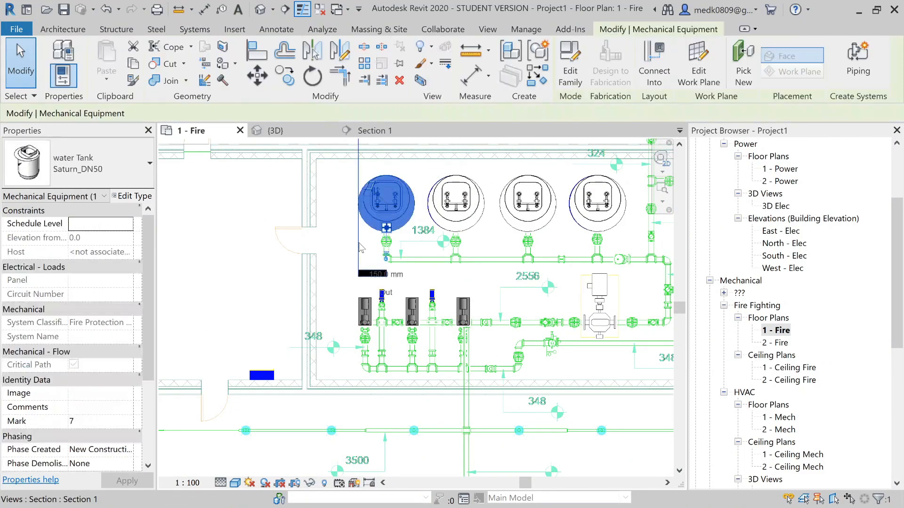
click(359, 243)
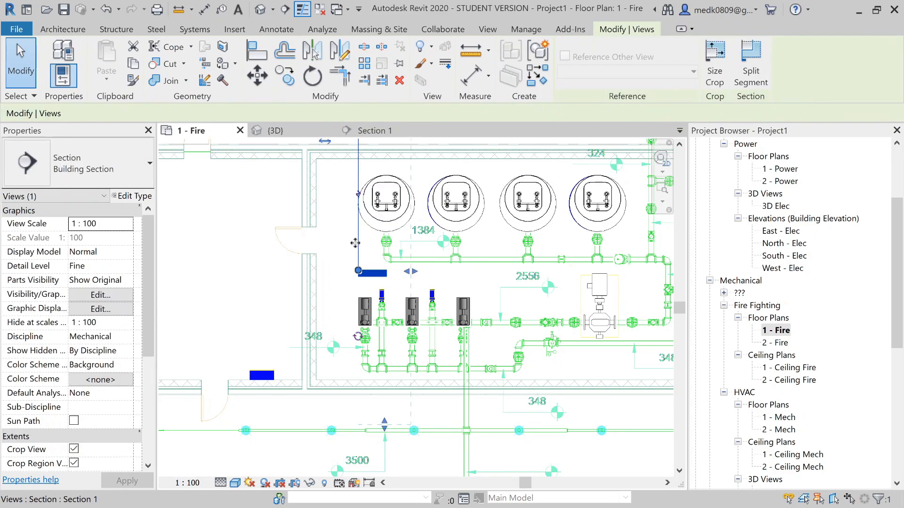
drag(355, 287, 353, 370)
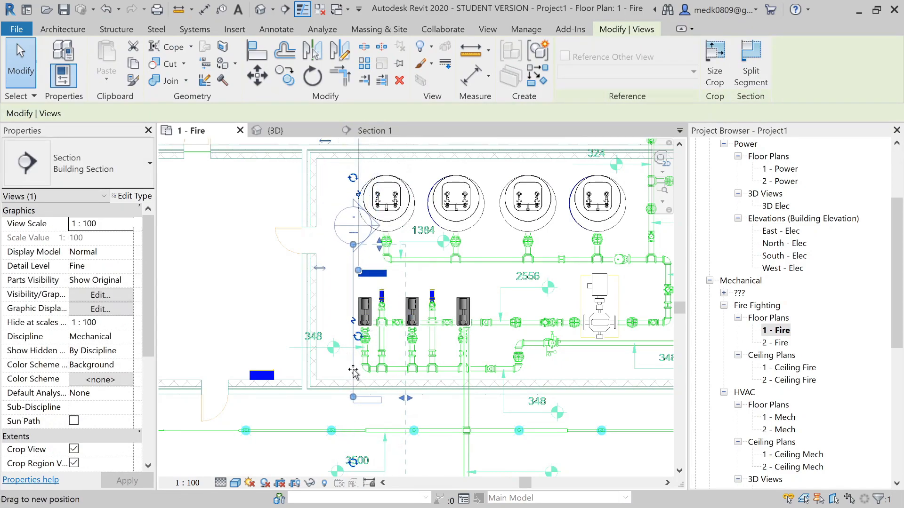
scroll(362, 316, up, 5)
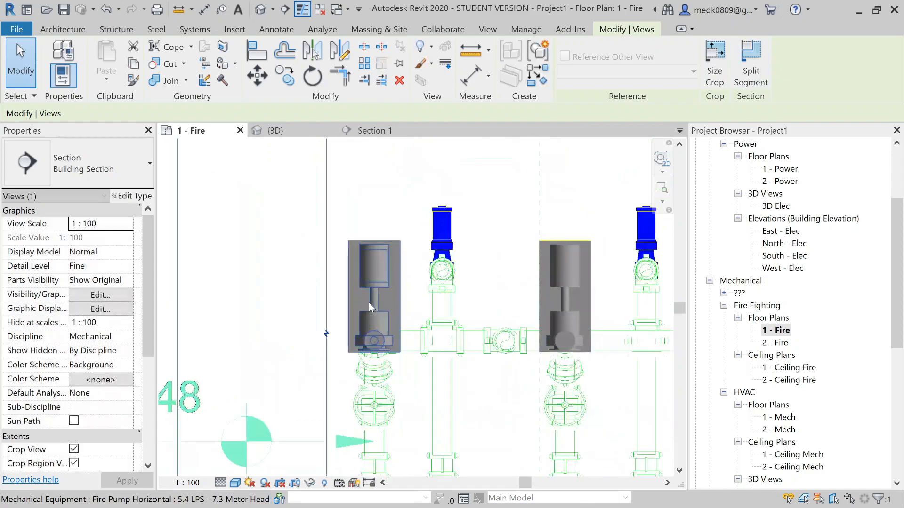
scroll(369, 303, down, 3)
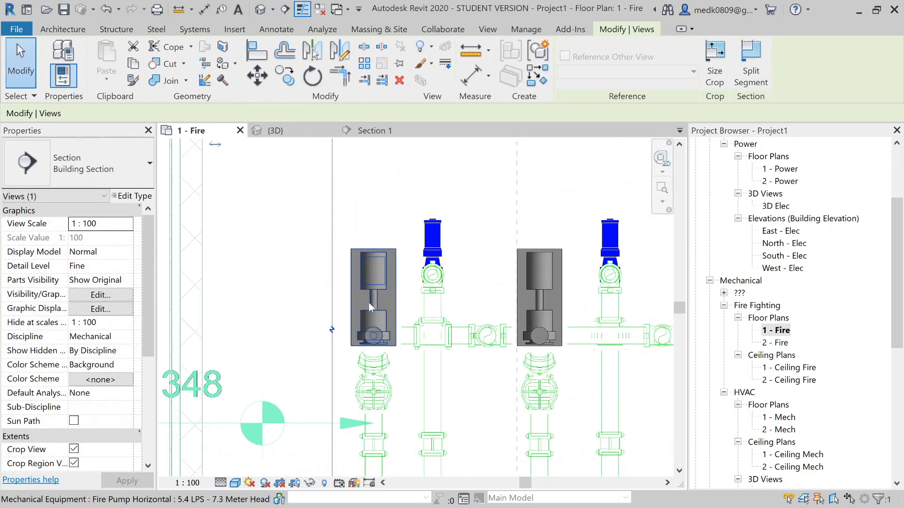
Display the Section 1 view in the Shaded visual style.
click(373, 128)
click(371, 210)
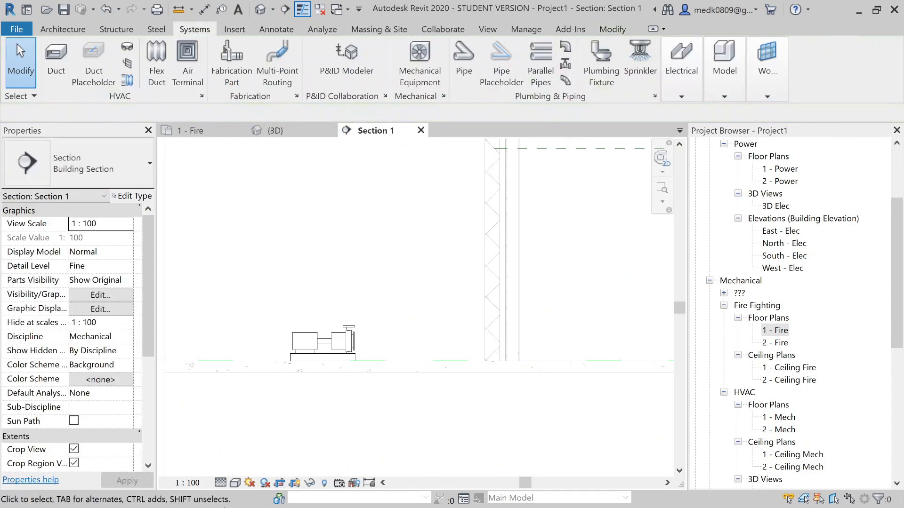
click(238, 486)
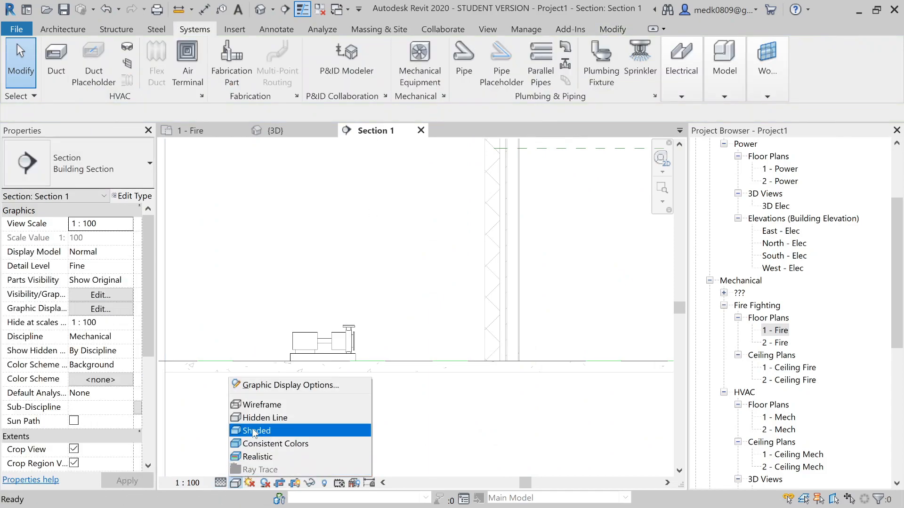
click(261, 430)
scroll(359, 319, up, 2)
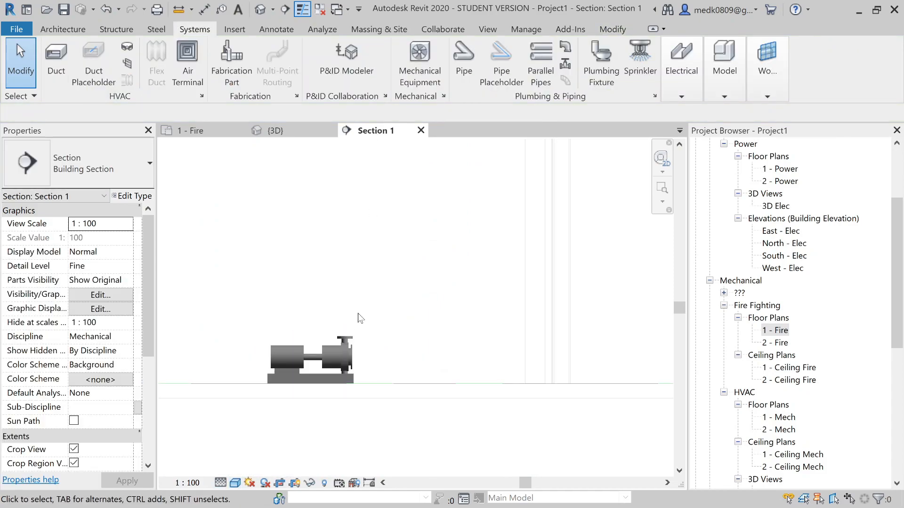
Draw a 150 mm horizontal Fire Pipe about 1400 mm long from the first pump's inlet towards the wall.
click(347, 359)
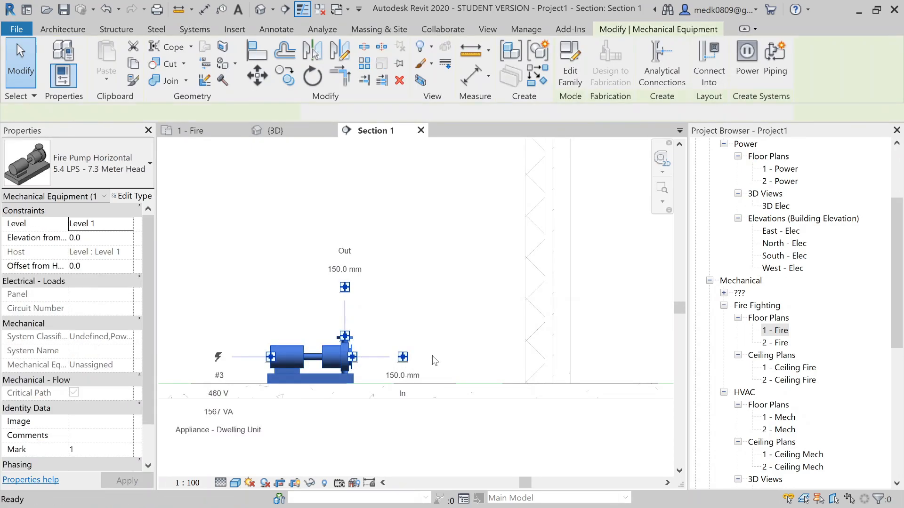
click(402, 357)
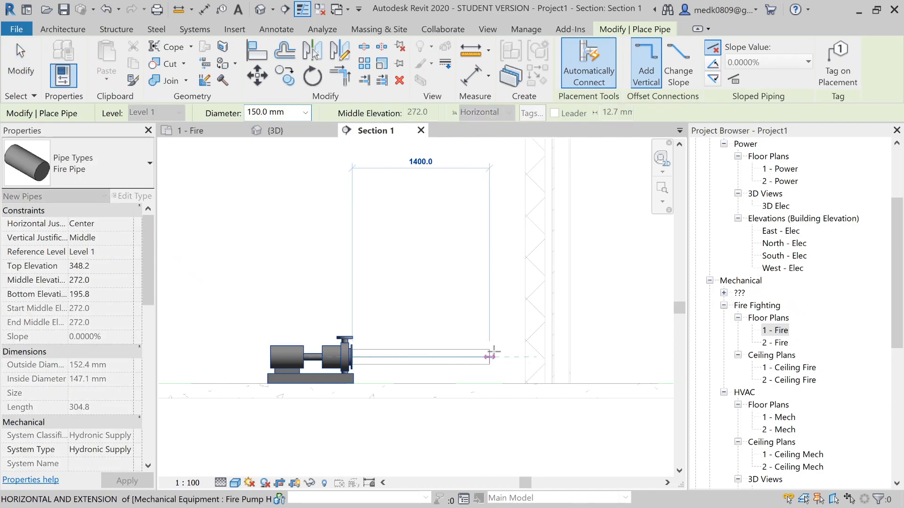
click(492, 354)
key(Escape)
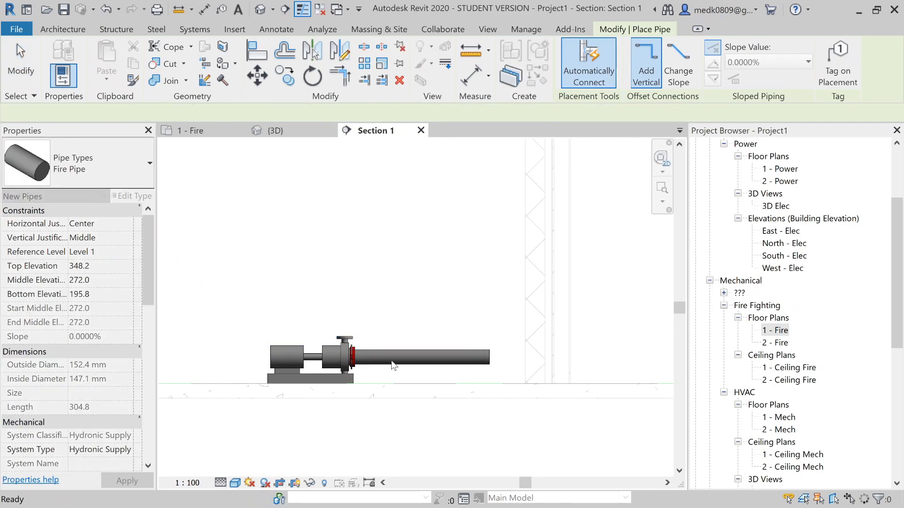
key(Escape)
Draw a 150 mm vertical Fire Pipe from the first pump's outlet up to an elevation of about 2183 mm.
click(339, 352)
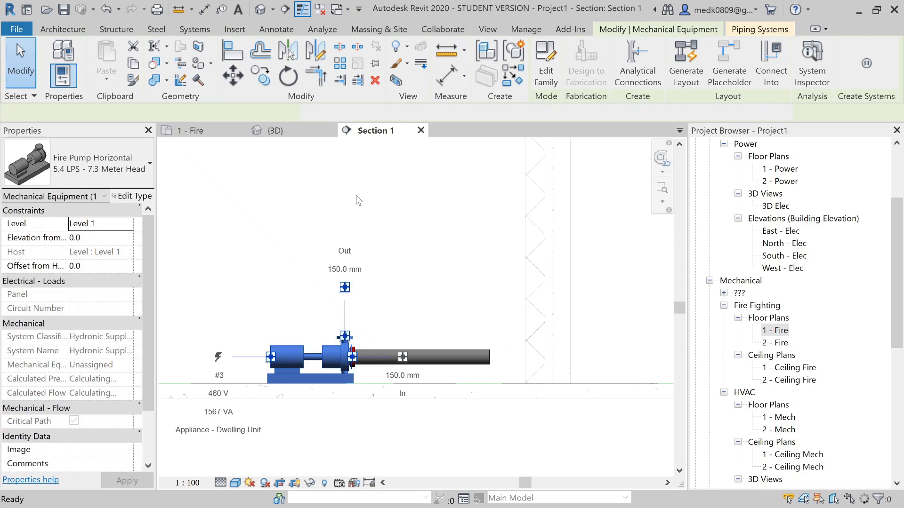
click(344, 287)
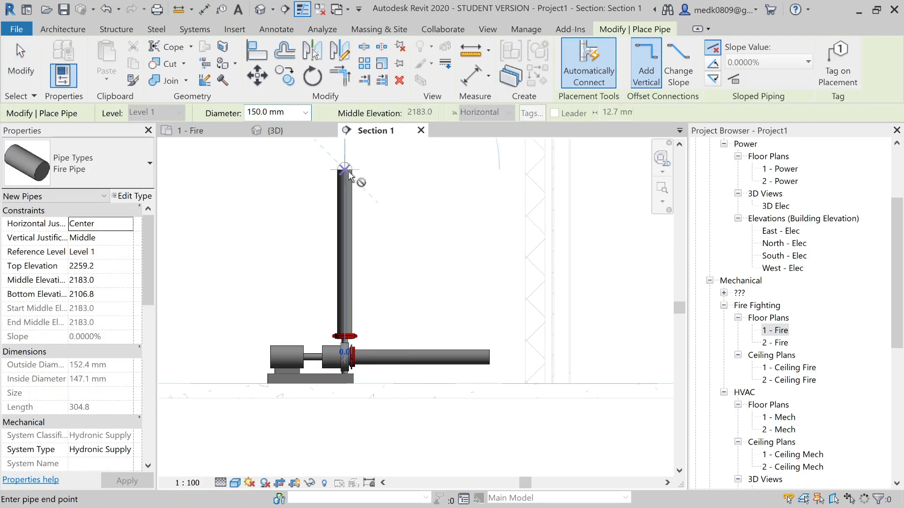
click(349, 173)
key(Escape)
key(Escape)
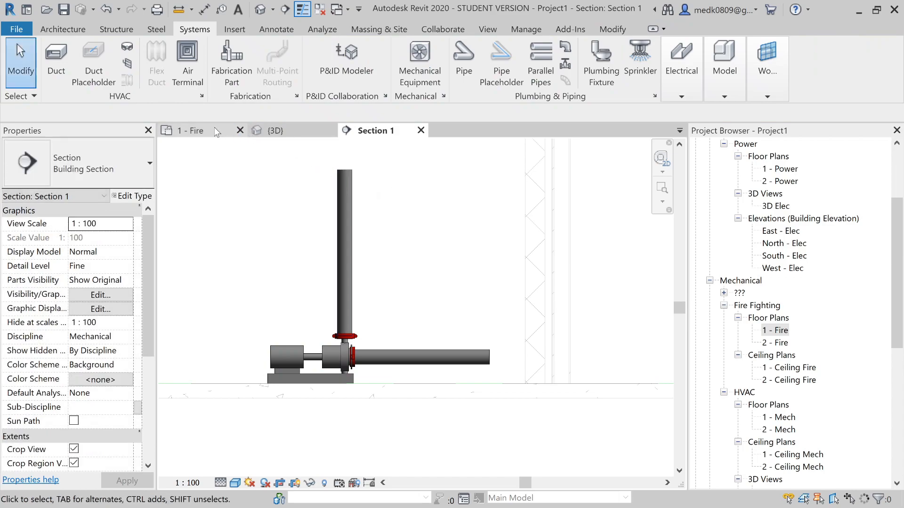
Move the Section 1 line in the 1 - Fire plan to just left of the second small fire pump.
click(216, 133)
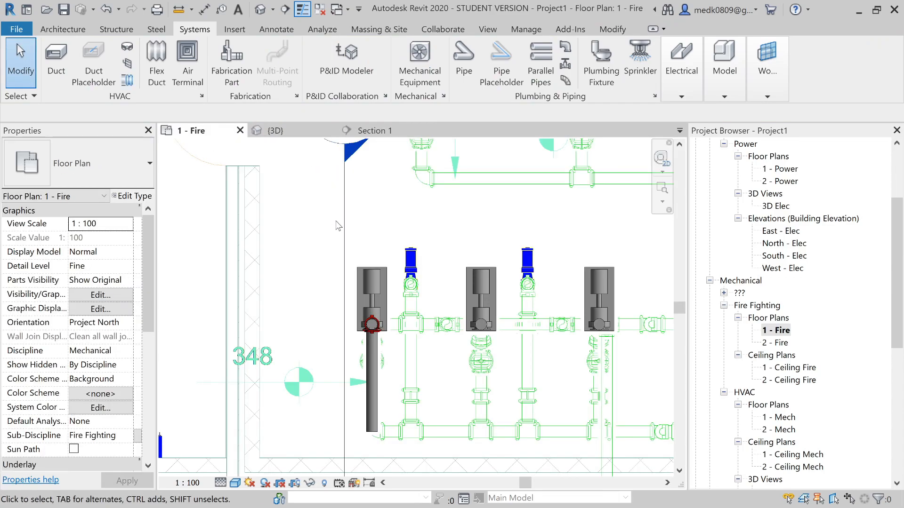
scroll(337, 226, down, 2)
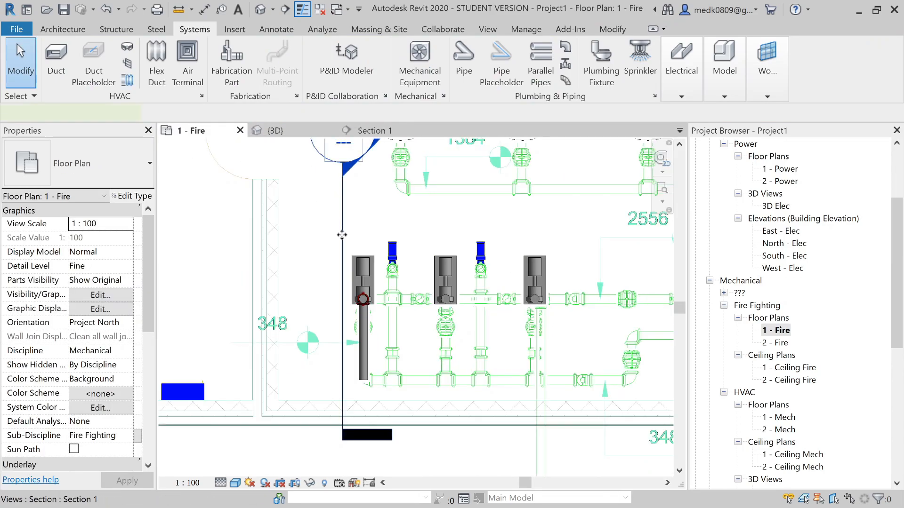
click(341, 233)
drag(342, 235, 429, 245)
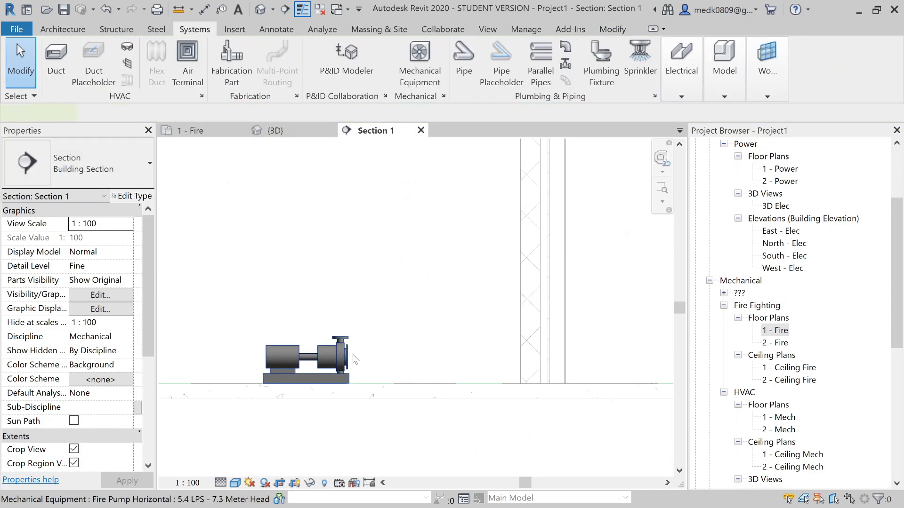
Draw a 150 mm horizontal Fire Pipe from the second pump's inlet towards the wall in Section 1.
click(352, 359)
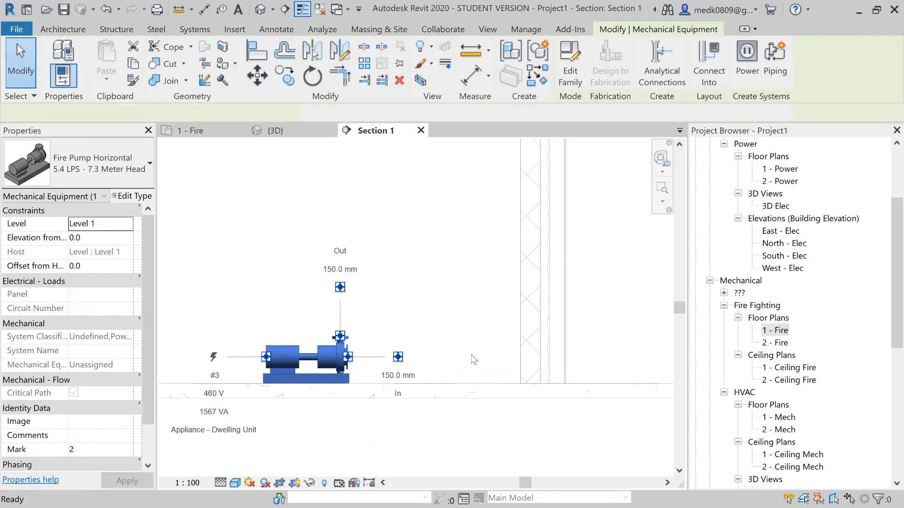
key(p)
key(i)
click(492, 359)
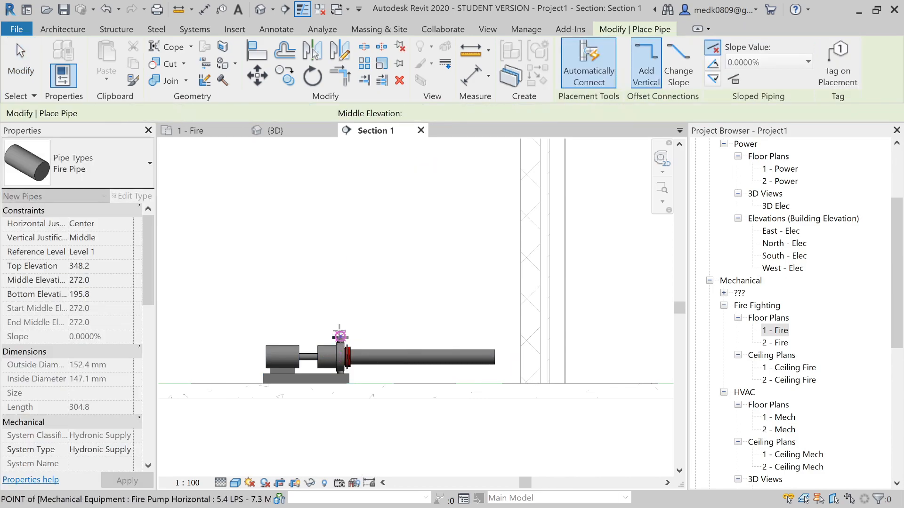
key(Escape)
key(Escape)
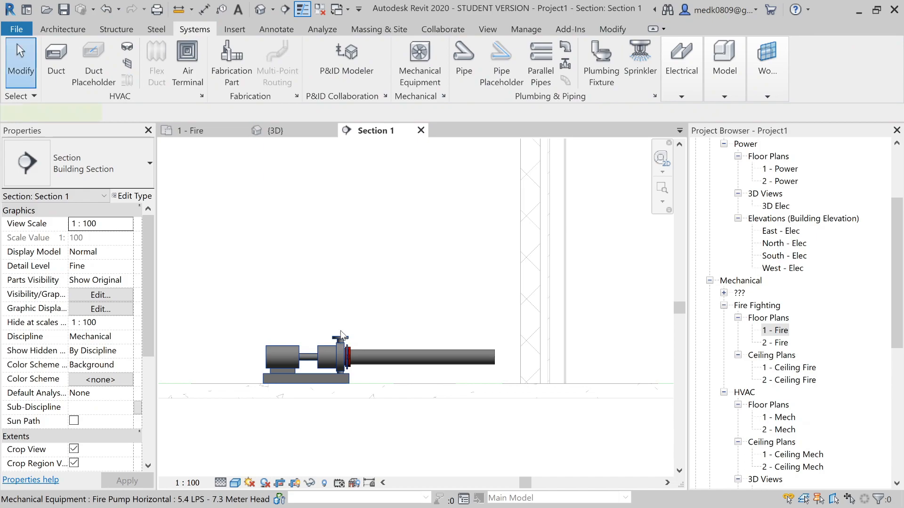
Draw a 150 mm vertical Fire Pipe from the second pump's outlet up to an elevation of about 1948 mm.
click(344, 294)
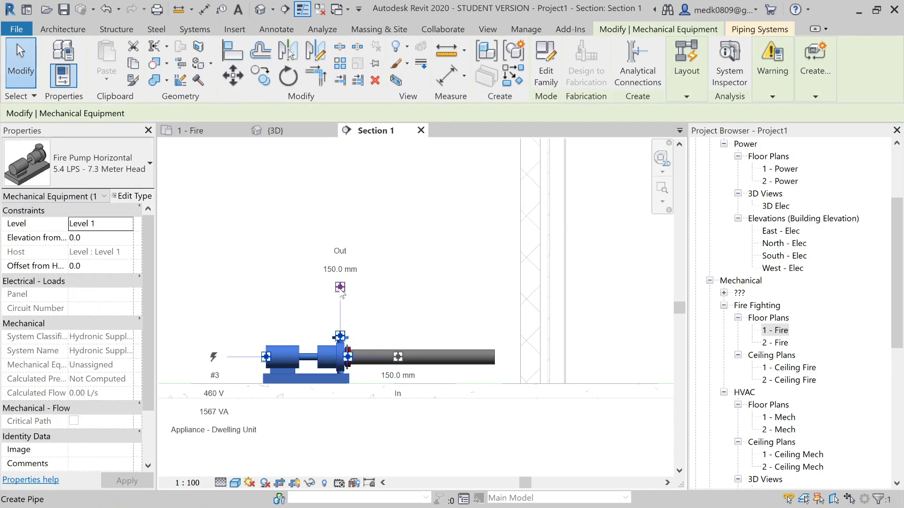
key(p)
key(i)
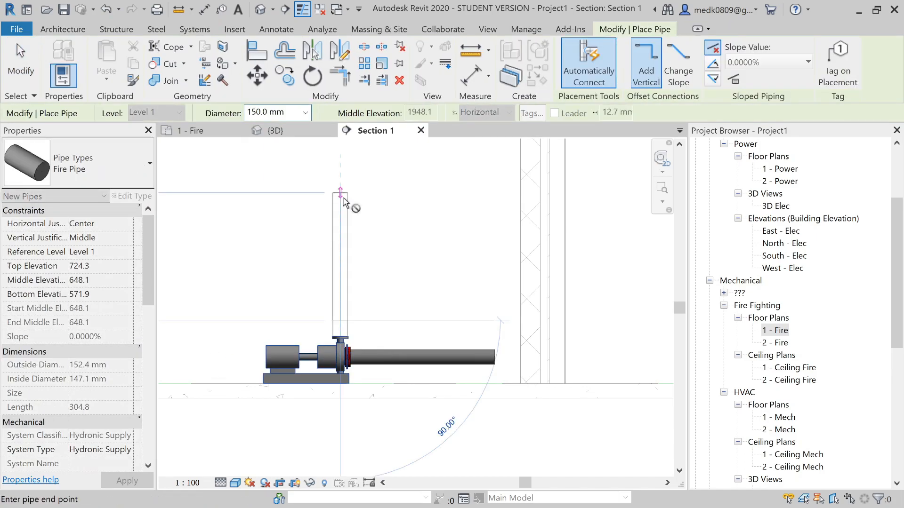
click(343, 202)
key(Escape)
key(Escape)
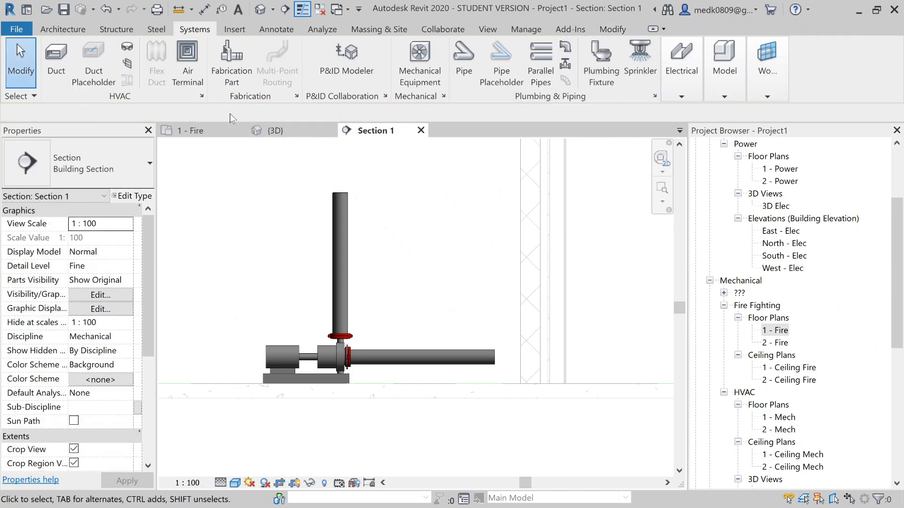
Move the Section 1 line in the 1 - Fire plan to just left of the third small fire pump.
click(193, 130)
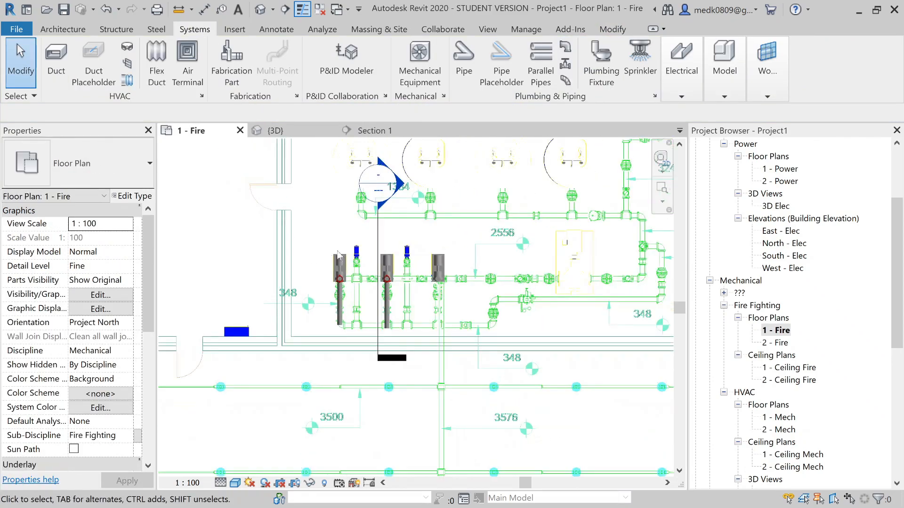
scroll(421, 237, up, 2)
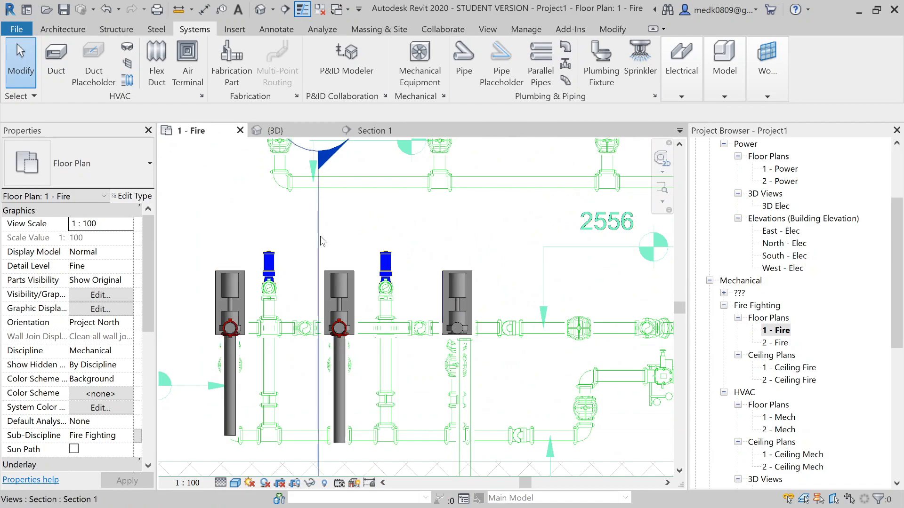
click(320, 238)
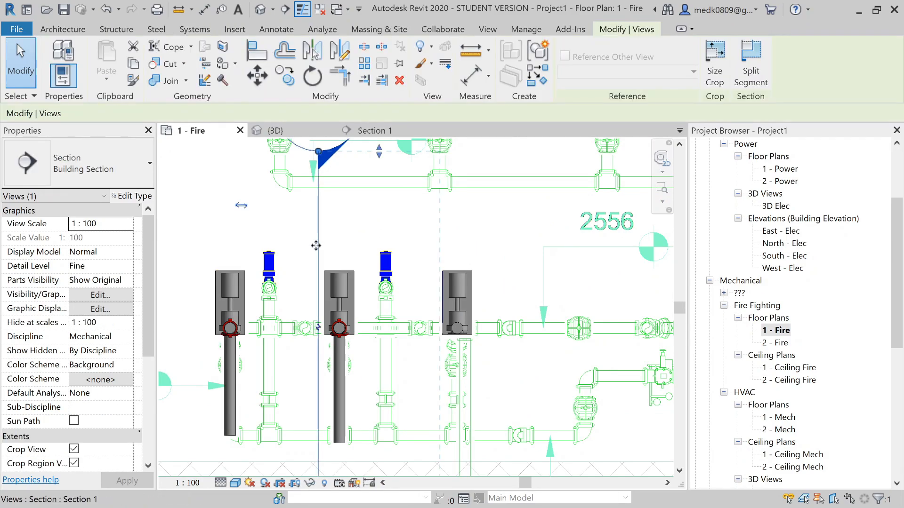
drag(318, 247, 431, 248)
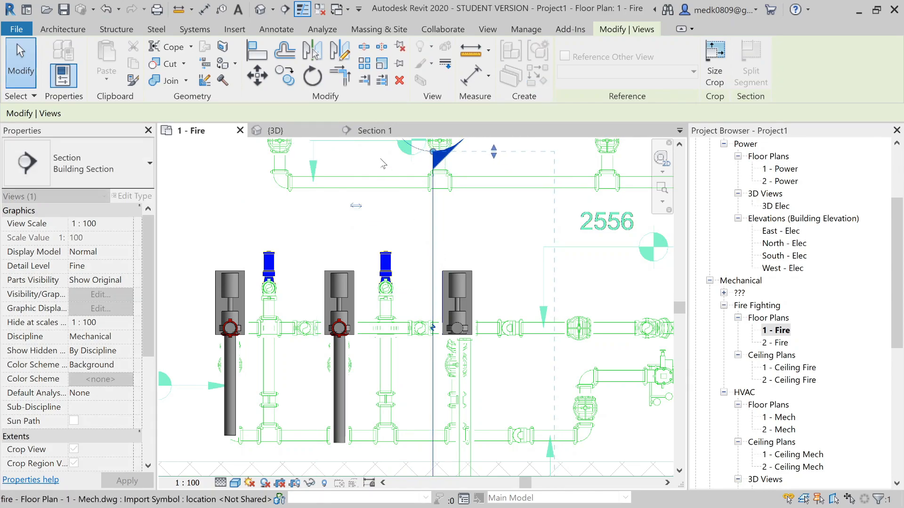
Draw a 150 mm horizontal Fire Pipe from the third pump's inlet towards the wall in Section 1.
click(370, 131)
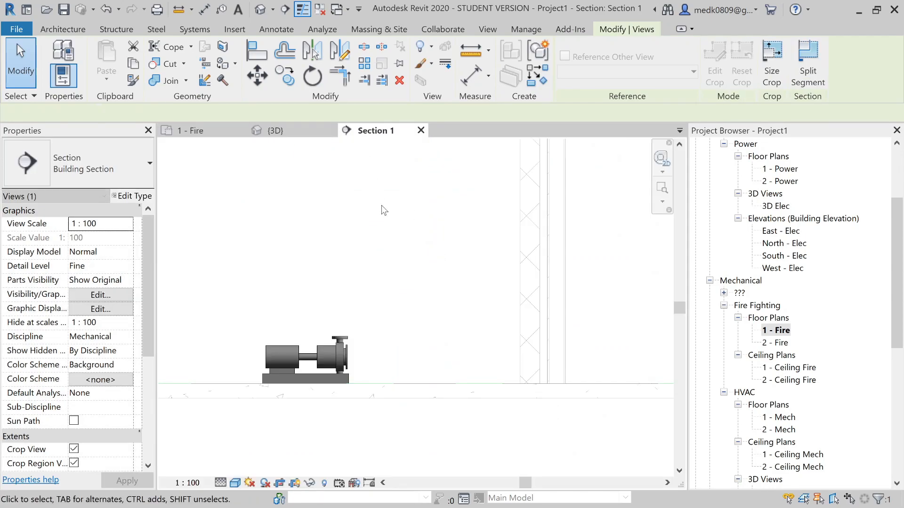
scroll(343, 325, up, 2)
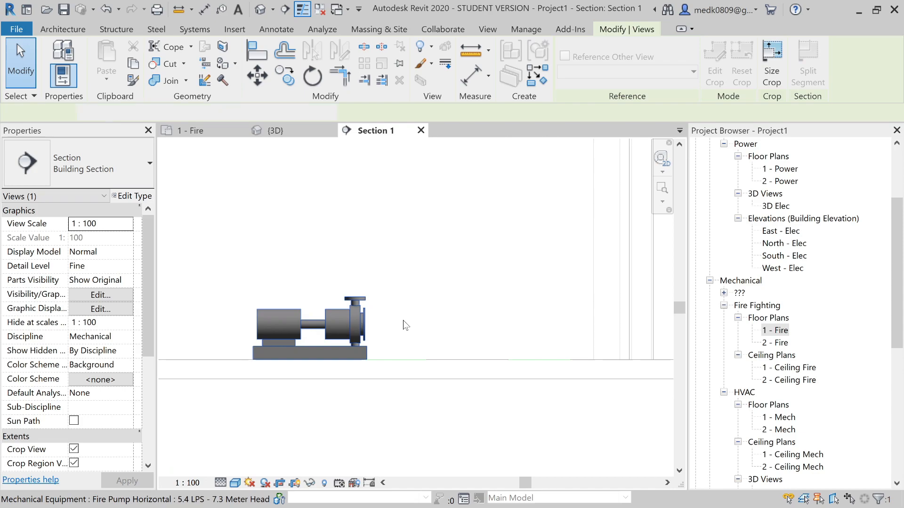
click(343, 325)
click(427, 324)
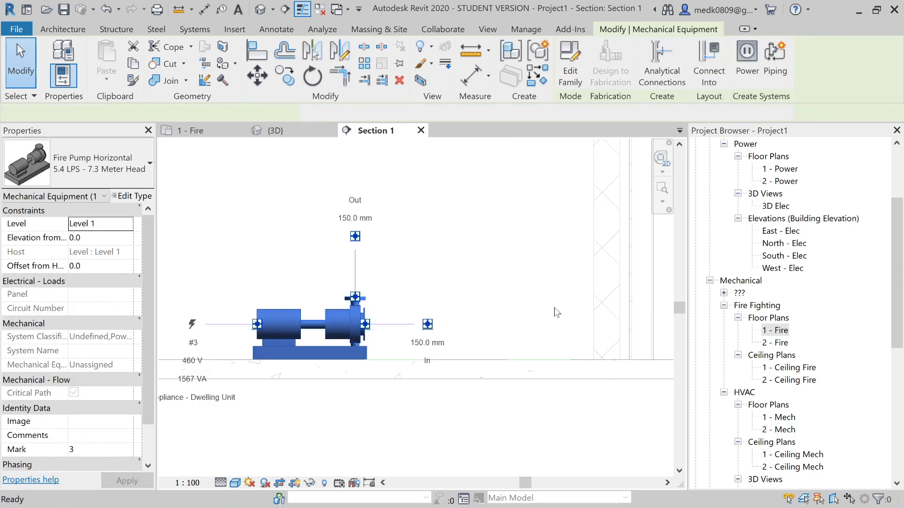
click(552, 324)
key(Escape)
key(Escape)
Draw a 150 mm vertical Fire Pipe from the third pump's outlet up to an elevation of about 1543 mm.
click(359, 297)
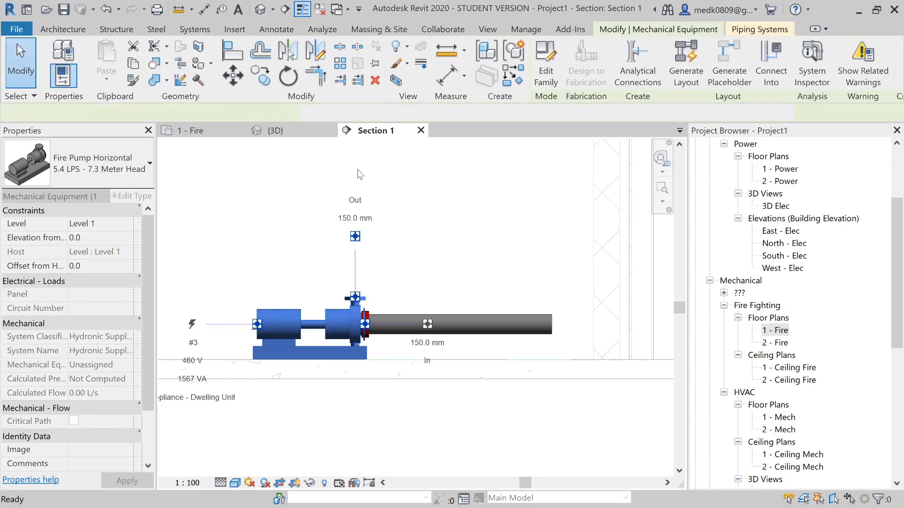
click(355, 297)
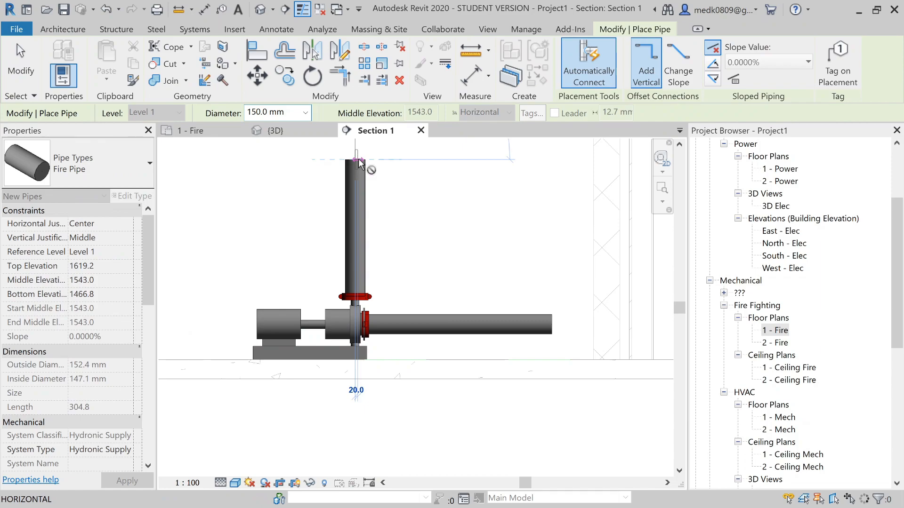
click(359, 163)
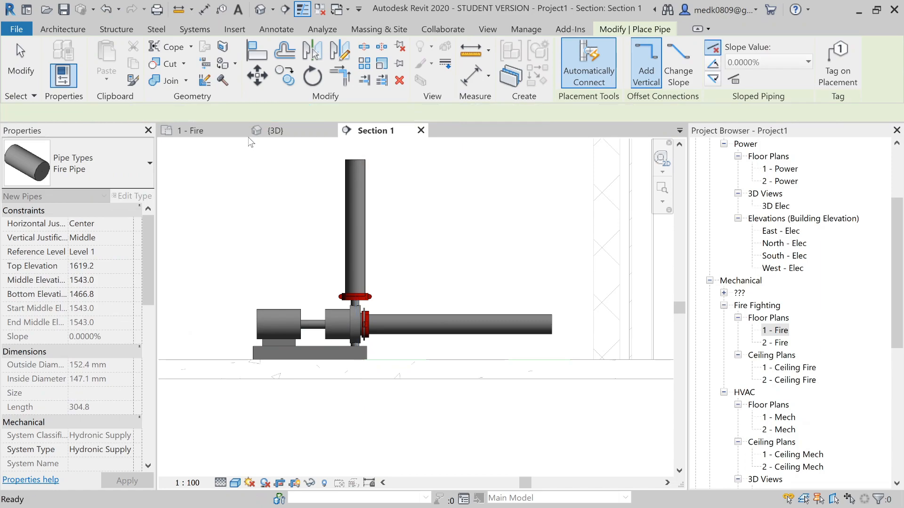
key(Escape)
key(Escape)
In the 1 - Fire plan, draw a 150 mm header pipe at 272 mm elevation from the first pump's inlet pipe end to just before the second's.
click(216, 131)
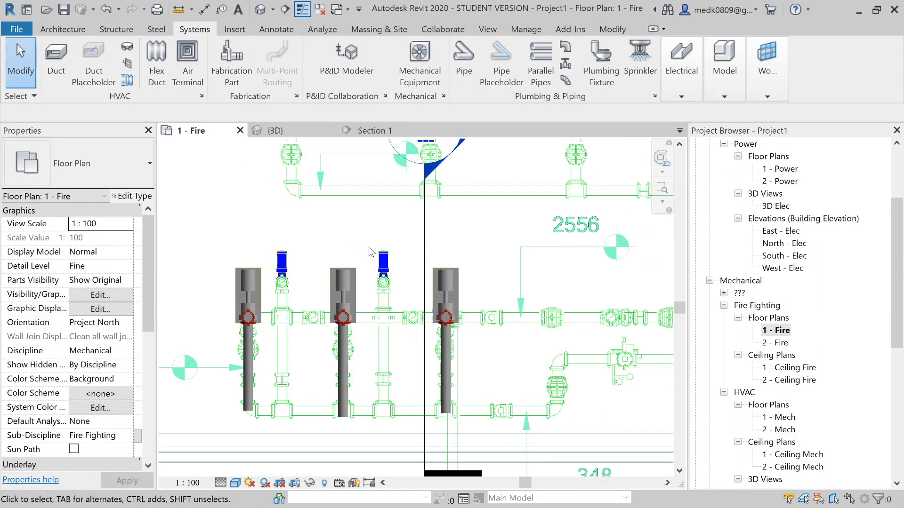
scroll(369, 248, down, 1)
scroll(274, 372, up, 3)
middle_drag(292, 356, 241, 311)
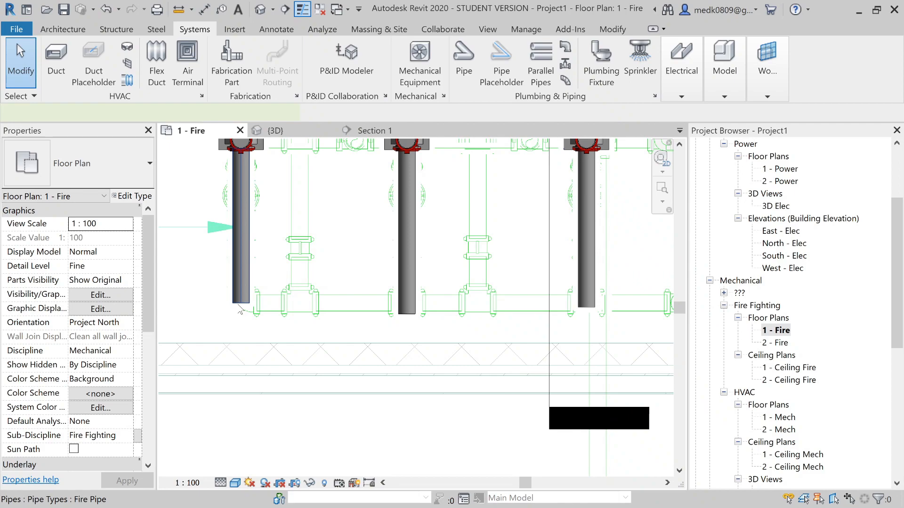
click(244, 308)
right_click(242, 306)
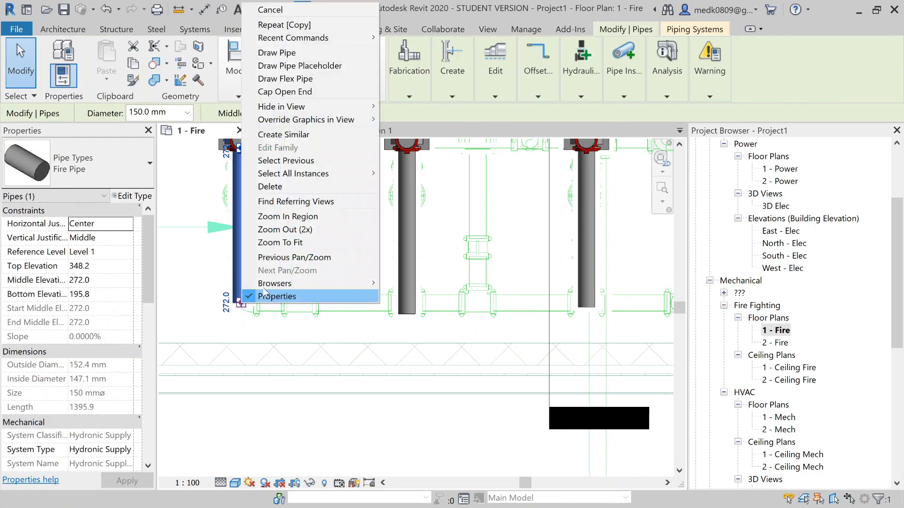
click(284, 53)
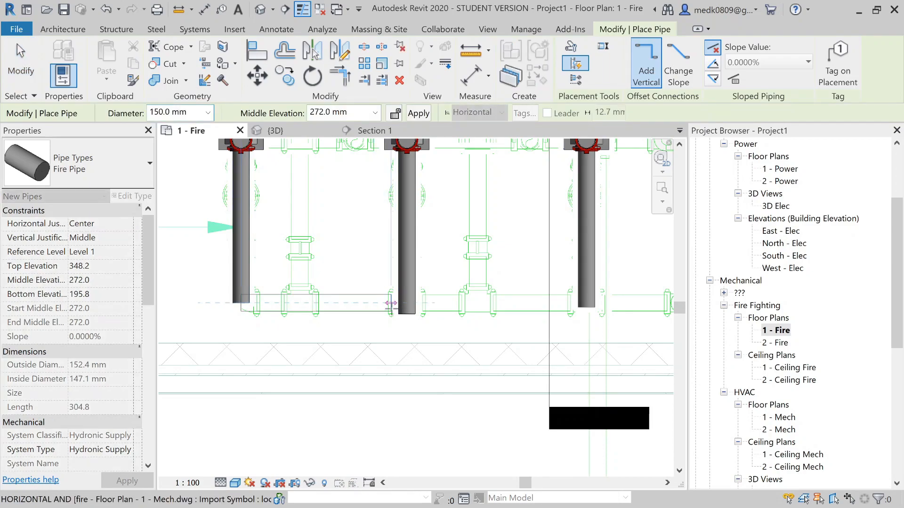
scroll(390, 308, up, 2)
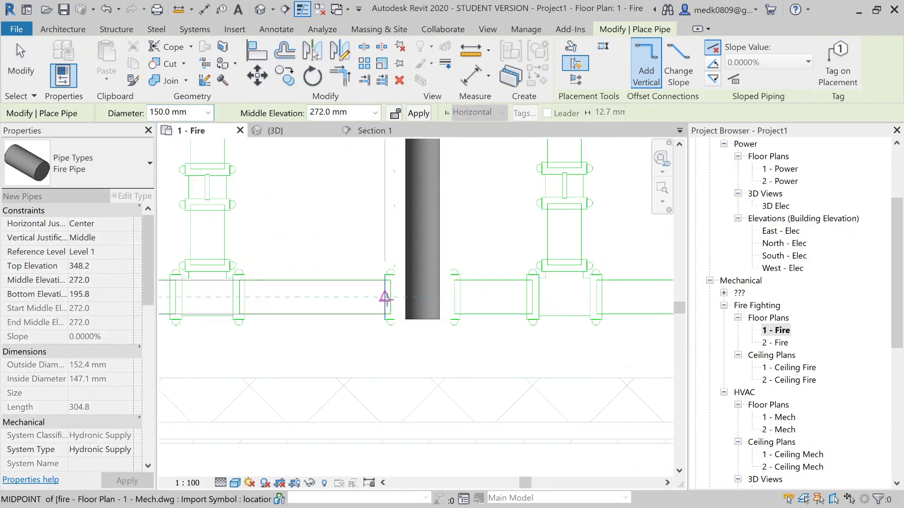
click(387, 301)
key(Escape)
key(Escape)
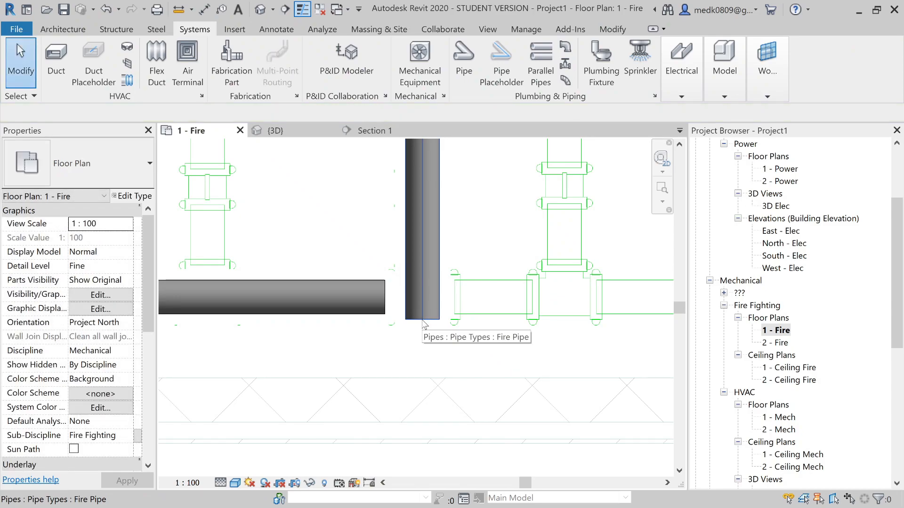
Shorten the second pump's inlet pipe to about 1120 mm and the third pump's inlet pipe to match, stopping both short of the header line.
click(424, 321)
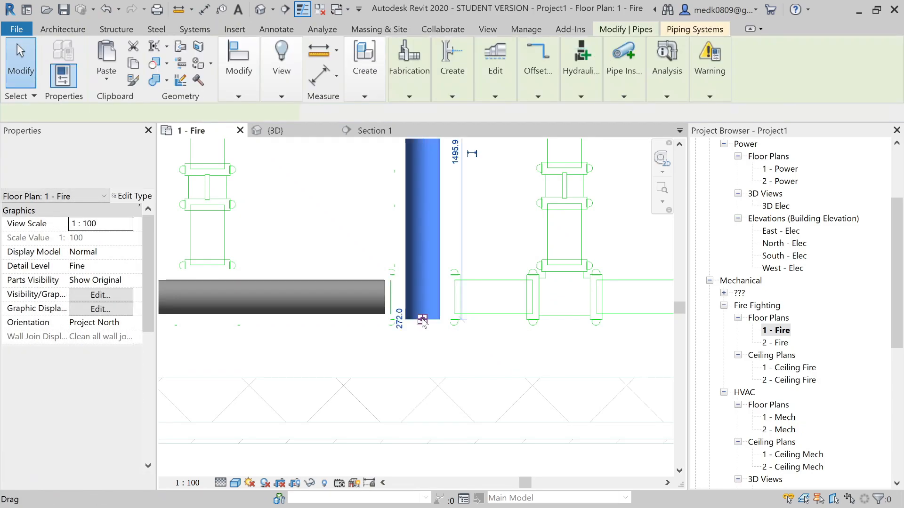
key(Escape)
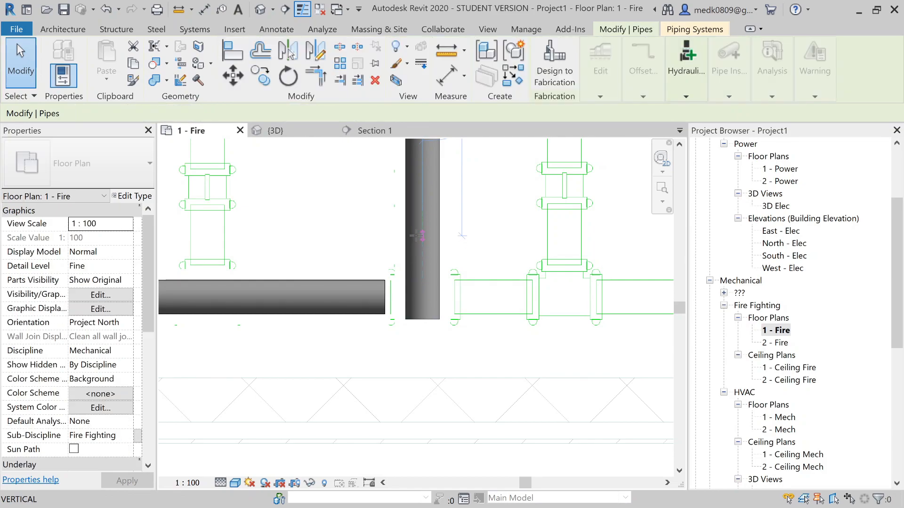
click(416, 235)
scroll(416, 236, down, 3)
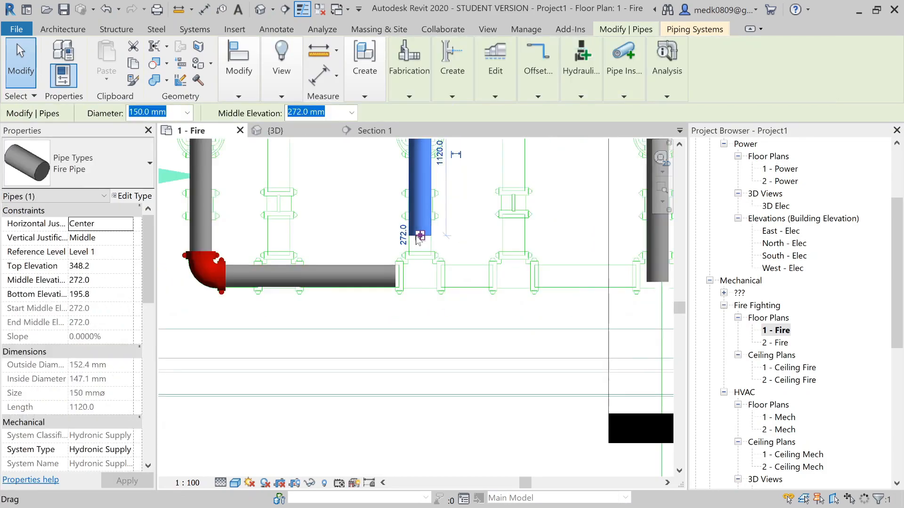
middle_drag(499, 271, 415, 300)
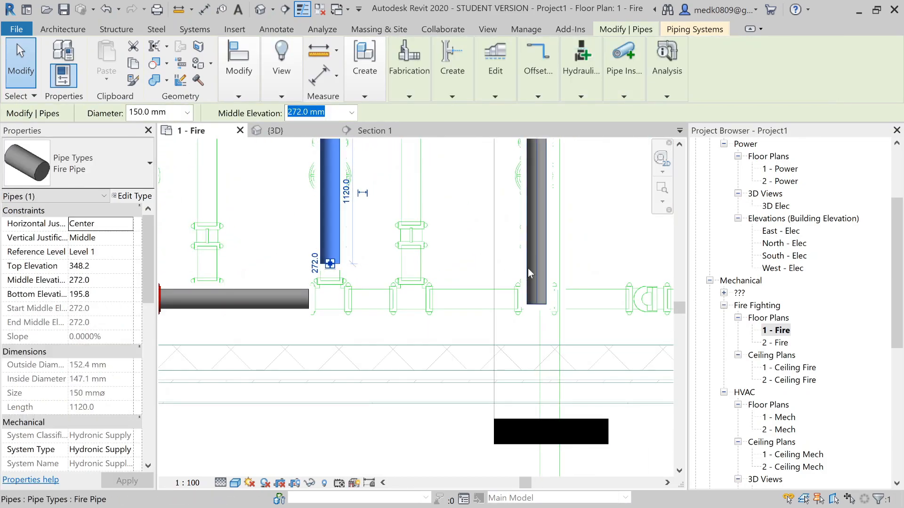
click(535, 305)
drag(536, 304, 533, 265)
key(Escape)
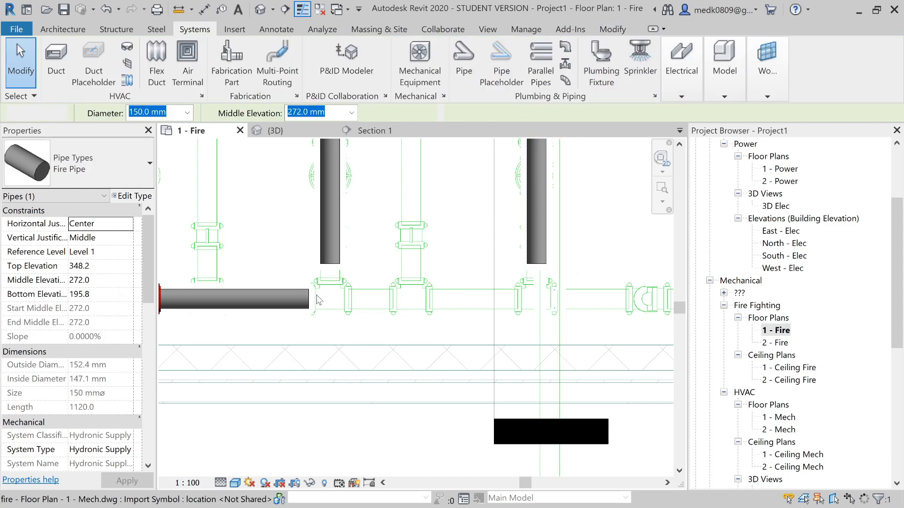
Extend the suction header pipe to about 3680 mm long, past the third pump up to the next fitting on the CAD plan.
click(309, 302)
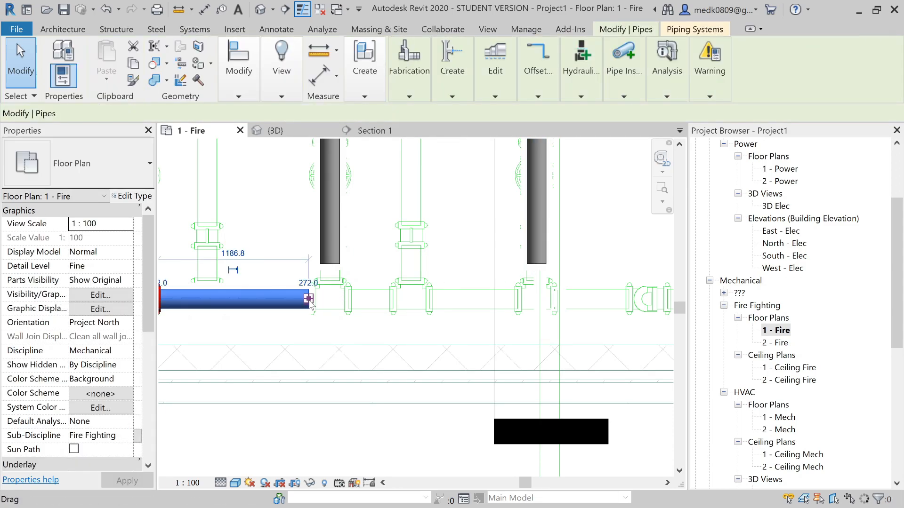
drag(309, 299, 376, 297)
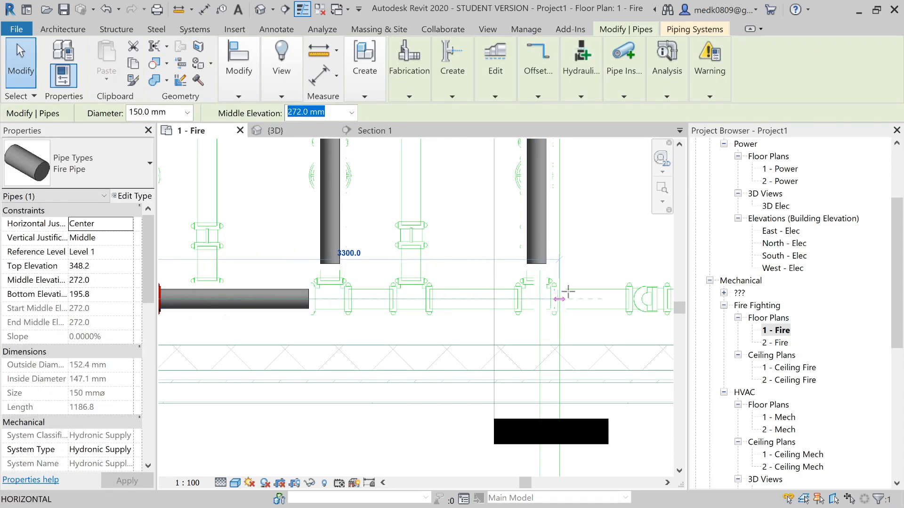
click(626, 300)
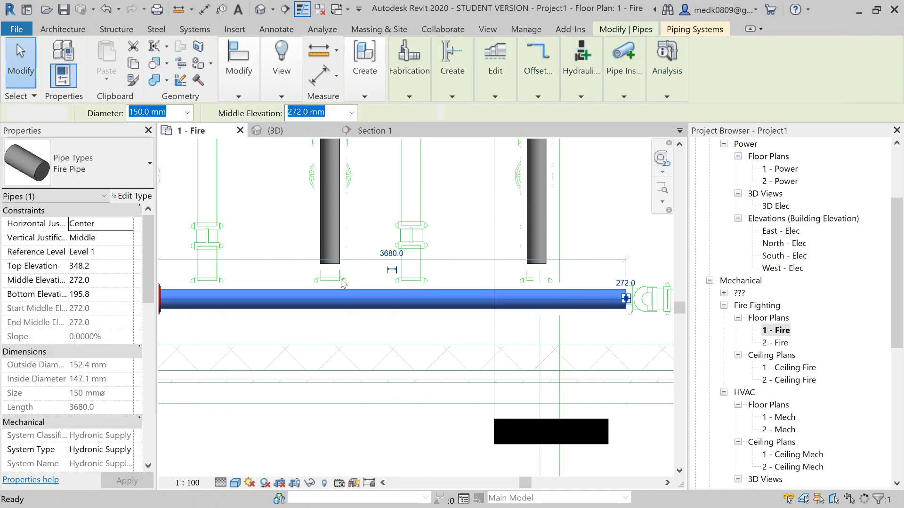
key(Escape)
Extend the second pump's inlet pipe to the header's centreline to join them with a grooved tee.
scroll(339, 278, up, 2)
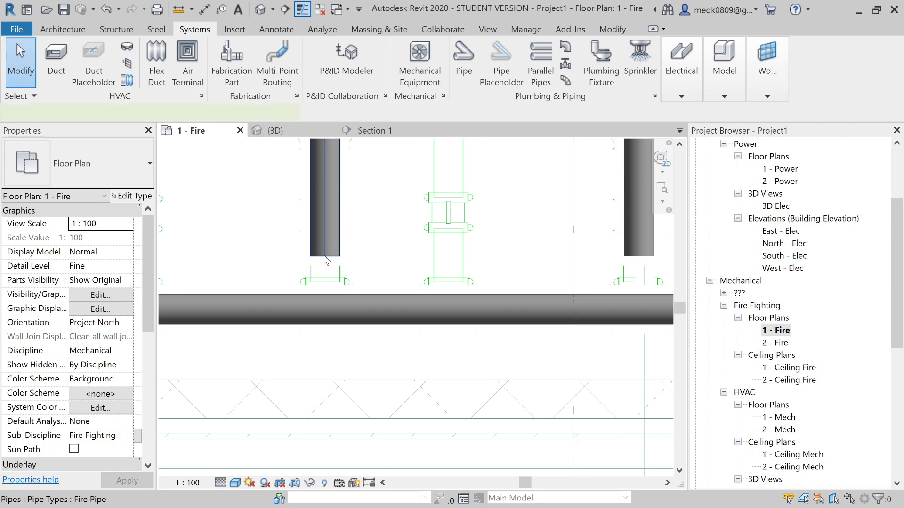
click(323, 255)
drag(323, 255, 323, 308)
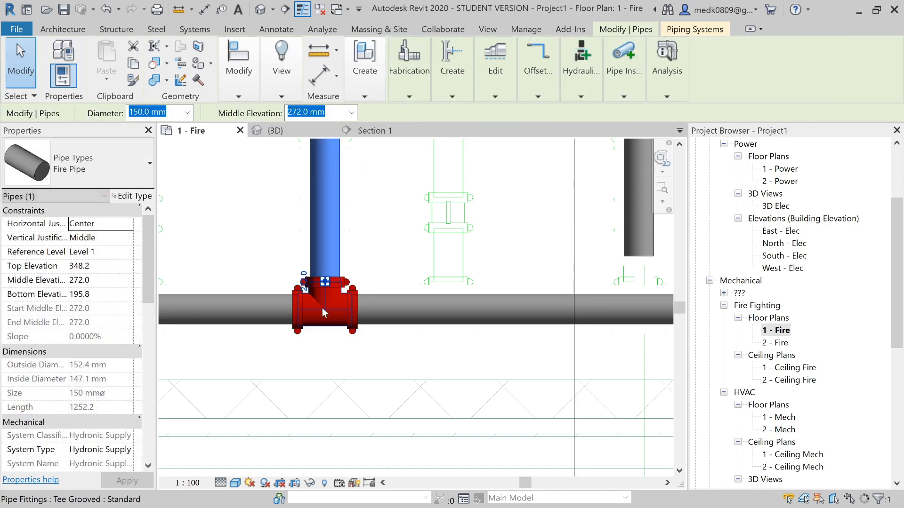
scroll(322, 308, up, 3)
scroll(303, 281, down, 2)
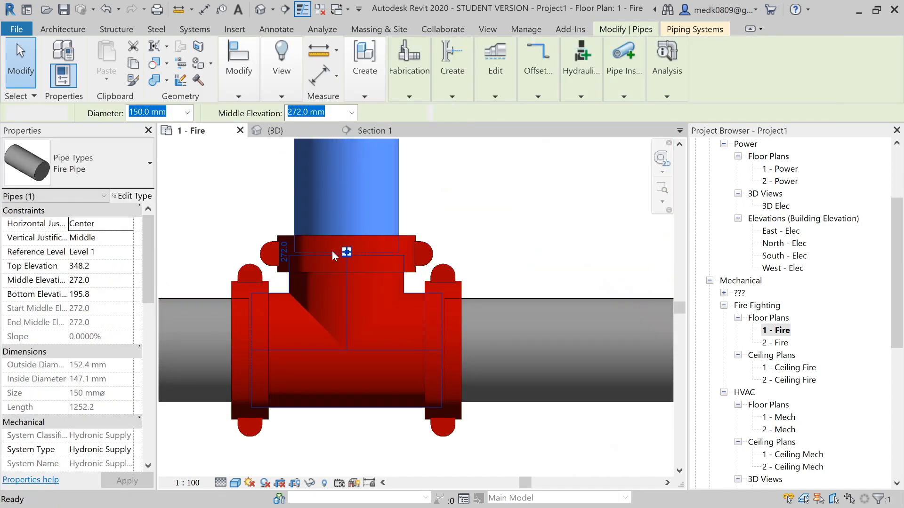
key(Escape)
Extend the third pump's inlet pipe to the header's centreline to join them with a grooved tee.
scroll(332, 251, down, 3)
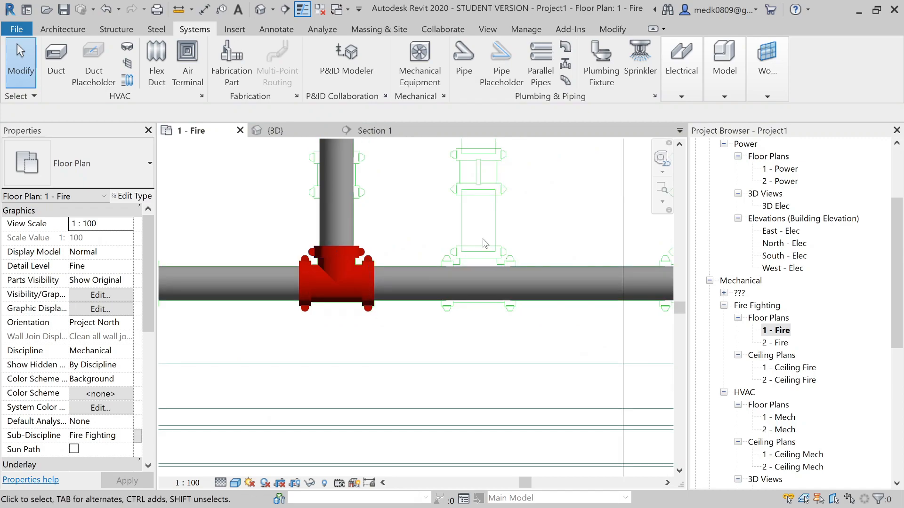
scroll(506, 252, up, 5)
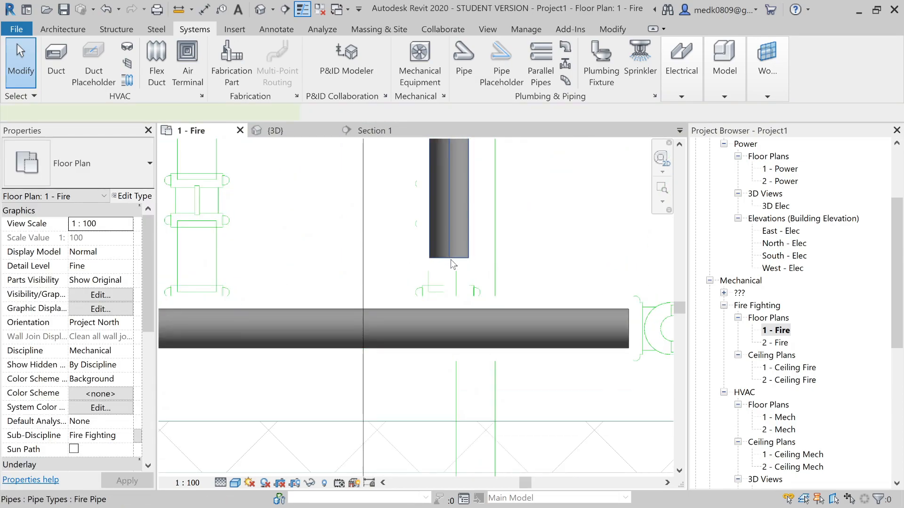
click(449, 257)
click(448, 258)
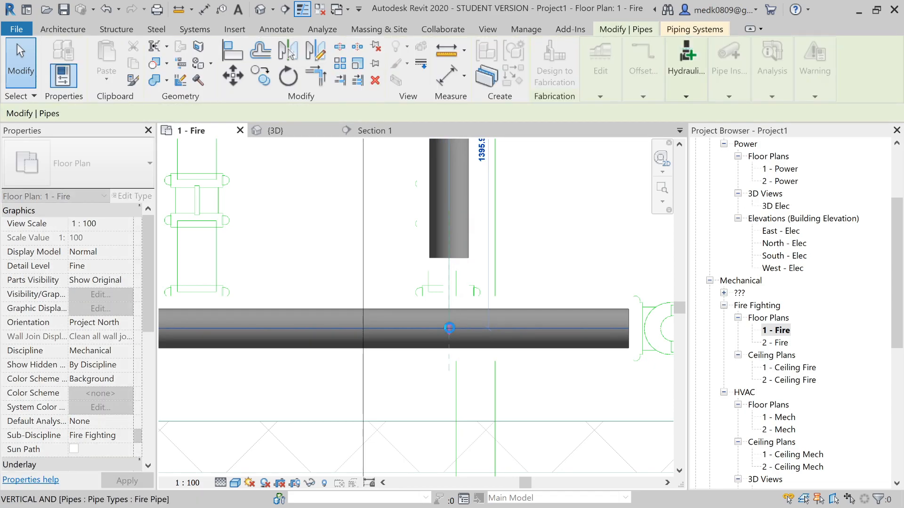
click(449, 328)
key(Escape)
key(Escape)
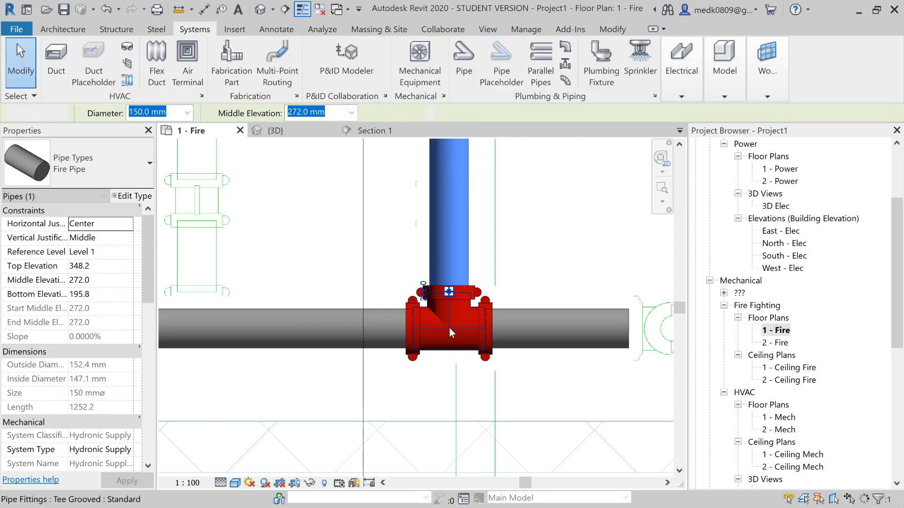
Continue the 150 mm header at 272 mm elevation to the first CAD elbow and turn it 90° for 800 mm to the second elbow.
scroll(449, 328, down, 5)
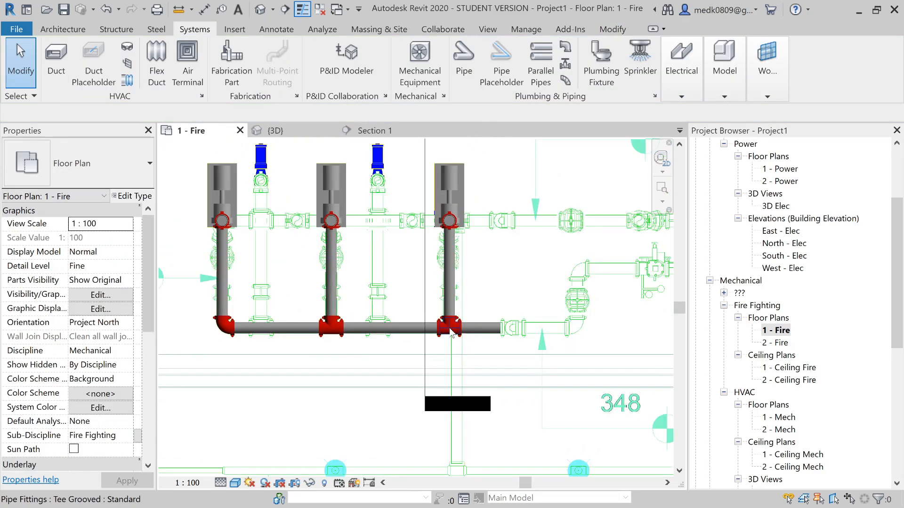
scroll(278, 279, up, 2)
middle_drag(278, 278, 219, 277)
middle_drag(485, 304, 316, 283)
scroll(315, 282, up, 2)
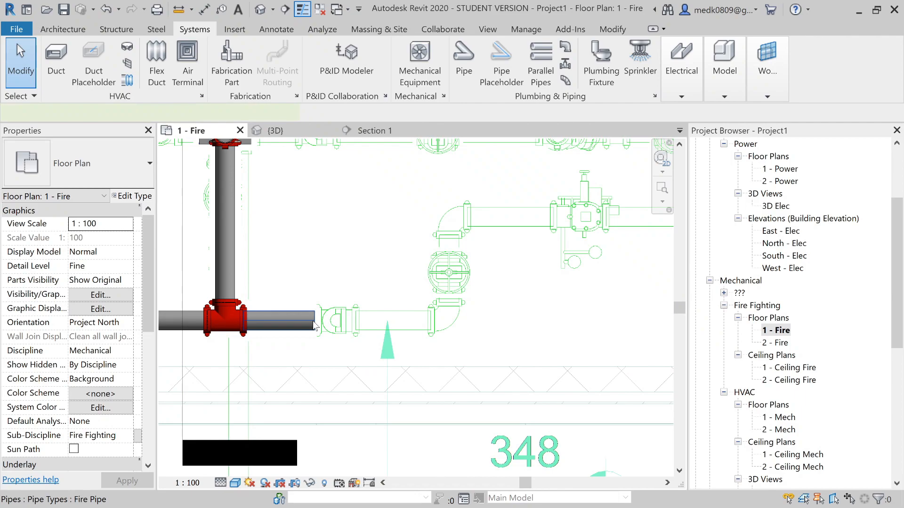
click(313, 323)
right_click(313, 323)
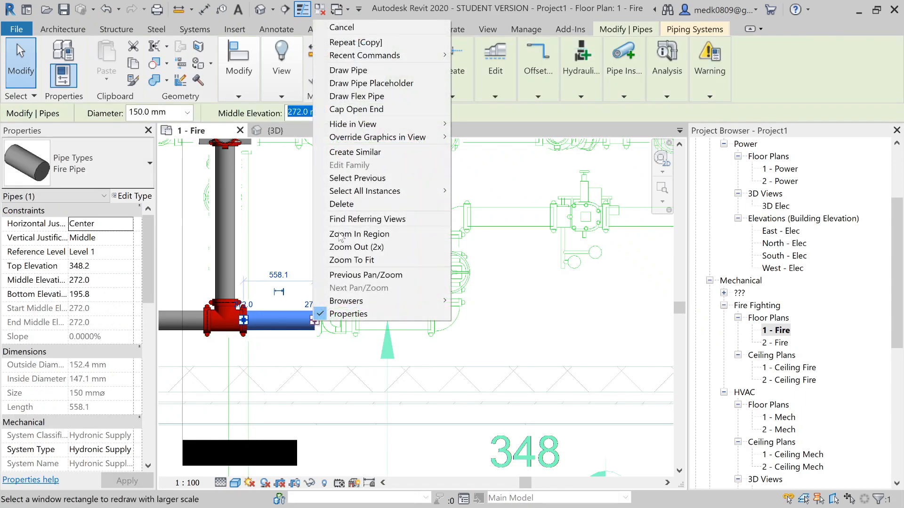
click(348, 84)
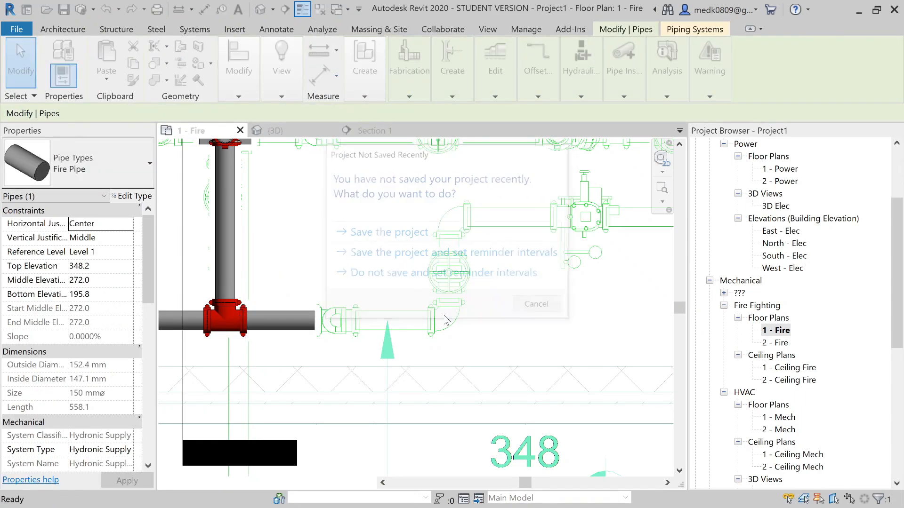
key(Escape)
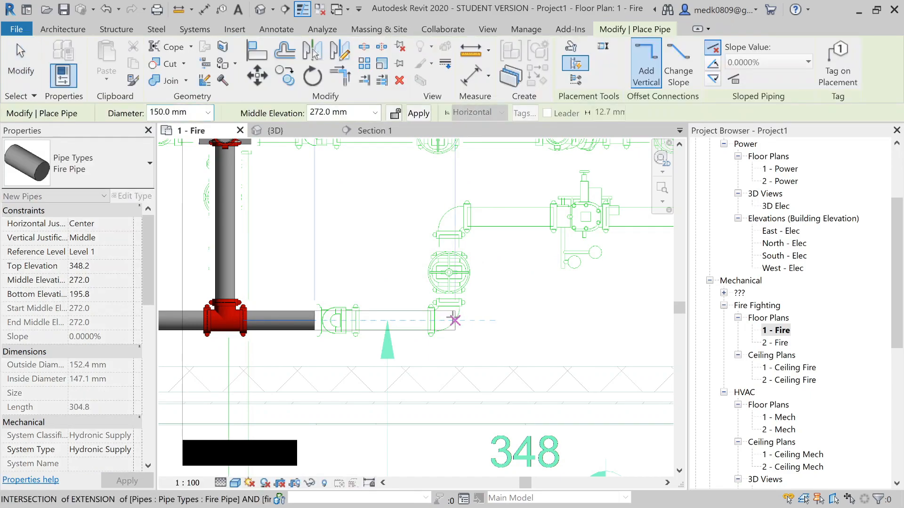
click(455, 320)
click(455, 219)
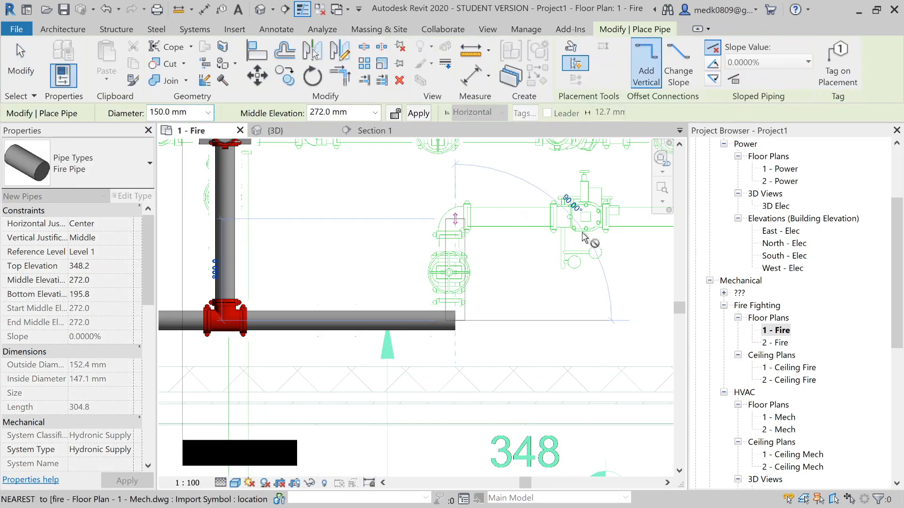
Continue the 150 mm Fire Pipe horizontally for about 5343 mm along the CAD line, past the large pump to the far elbow.
scroll(584, 231, down, 2)
scroll(583, 231, down, 2)
middle_drag(583, 228, 425, 271)
middle_drag(642, 257, 531, 298)
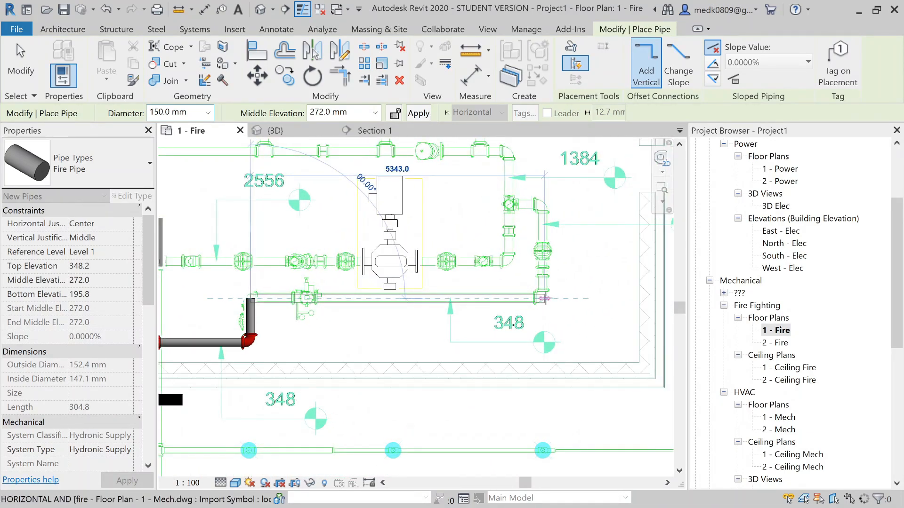
click(545, 298)
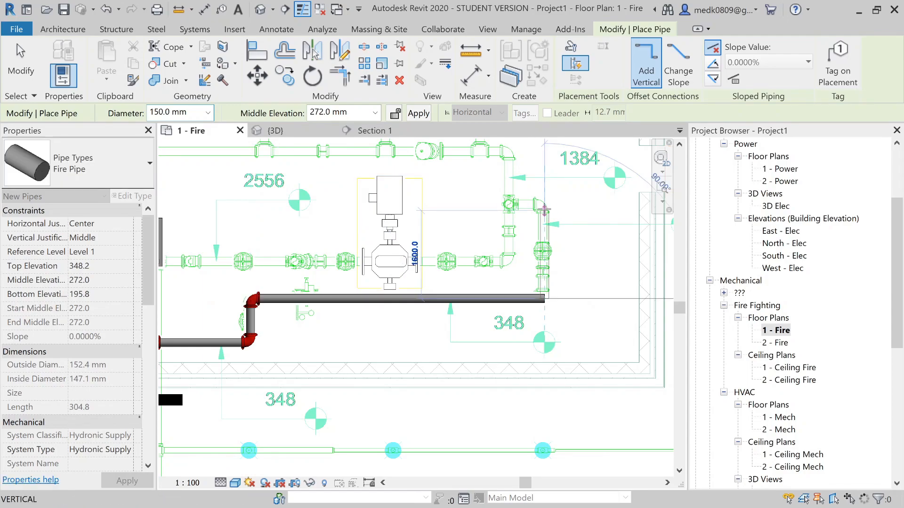
Turn the 150 mm Fire Pipe 90° at the far elbow for 1600 mm, and back about 564 mm to the CAD riser.
click(544, 213)
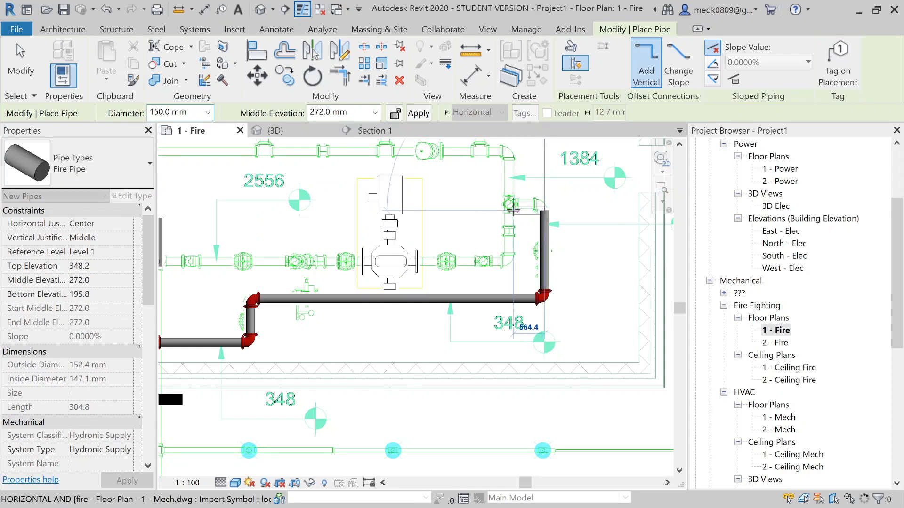
click(513, 210)
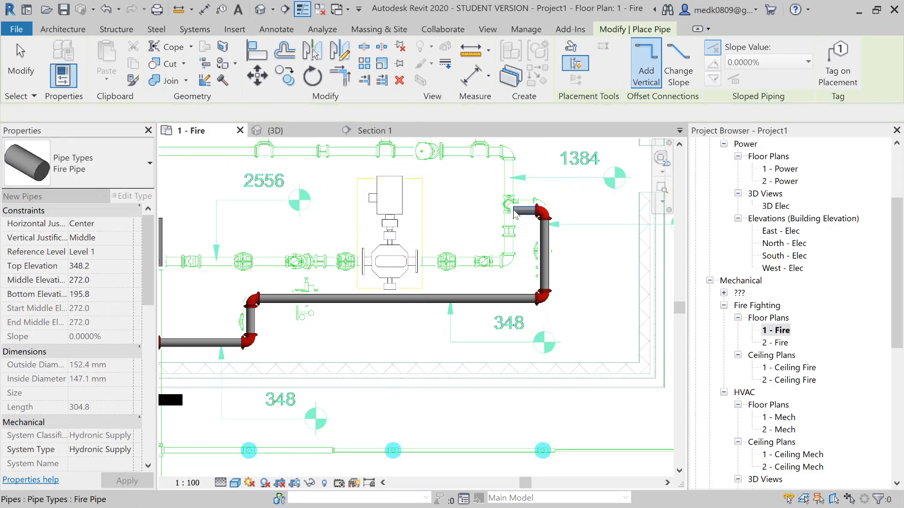
key(Escape)
Shift the short header pipe between the first two elbows sideways so it lines up with the CAD valve's centre.
scroll(522, 231, down, 3)
scroll(395, 314, up, 5)
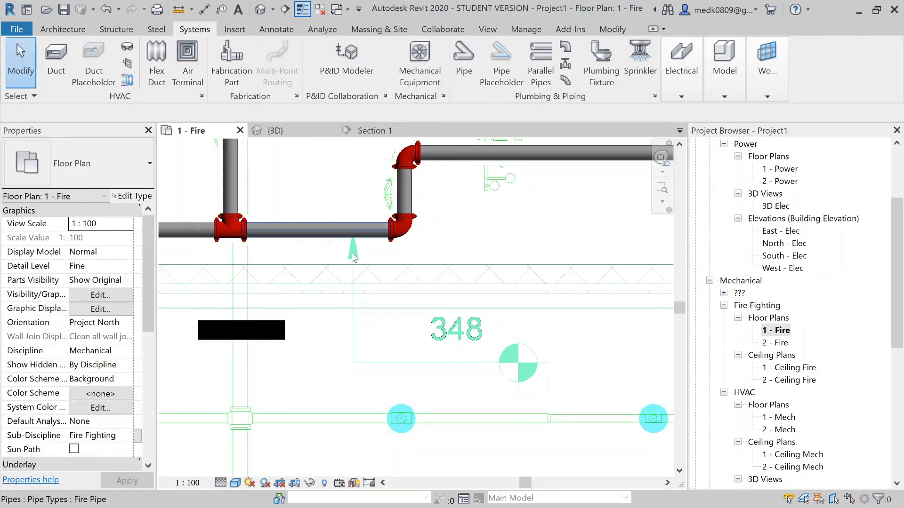
scroll(372, 341, down, 2)
scroll(543, 273, down, 1)
middle_drag(543, 273, 390, 299)
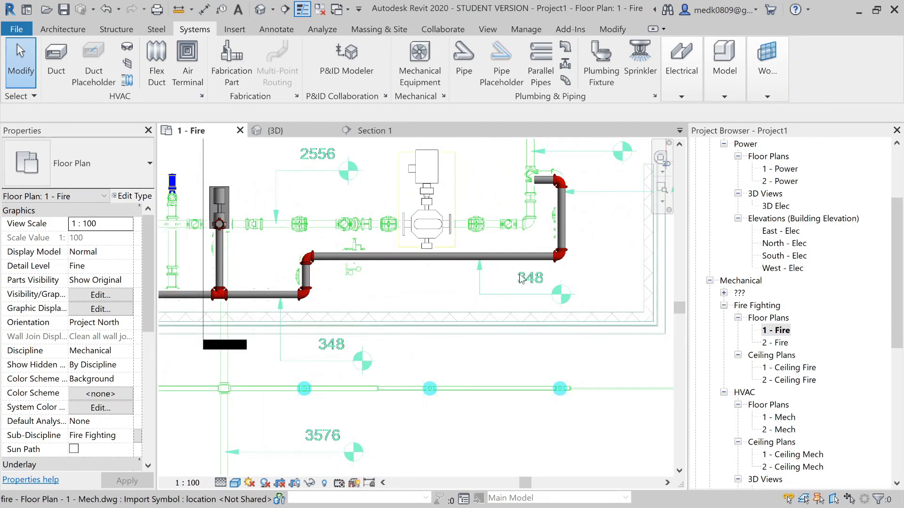
scroll(522, 278, up, 1)
scroll(522, 277, down, 2)
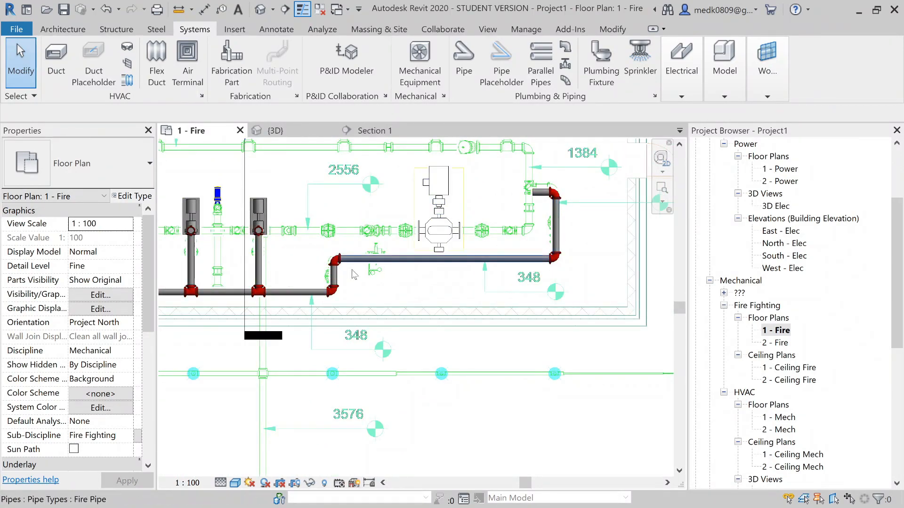
scroll(315, 276, up, 5)
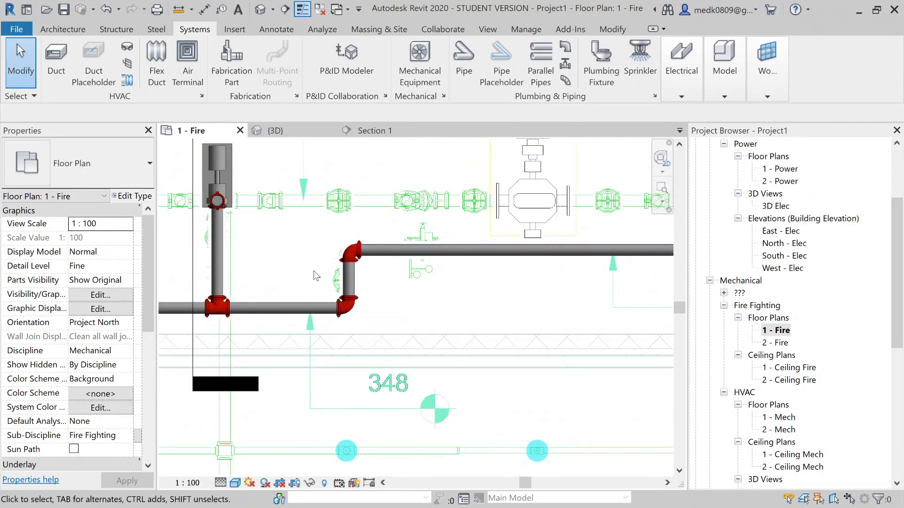
middle_drag(314, 272, 374, 290)
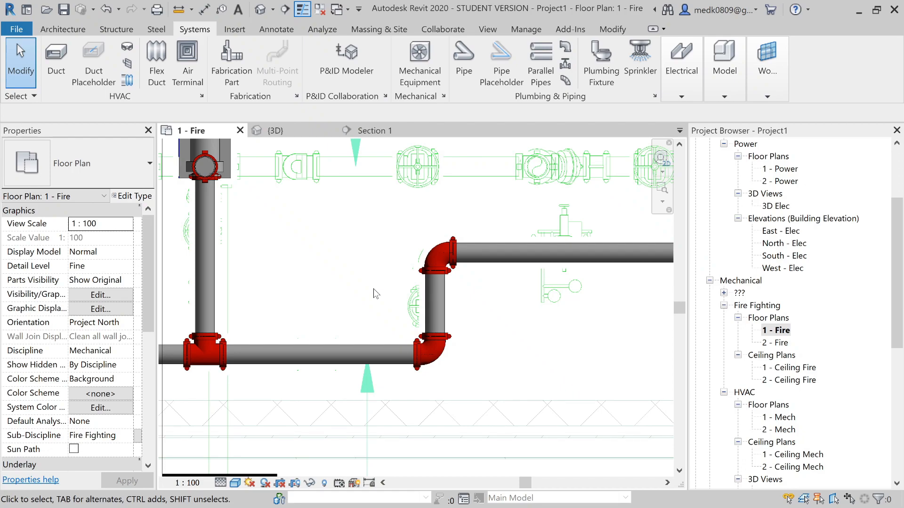
click(425, 302)
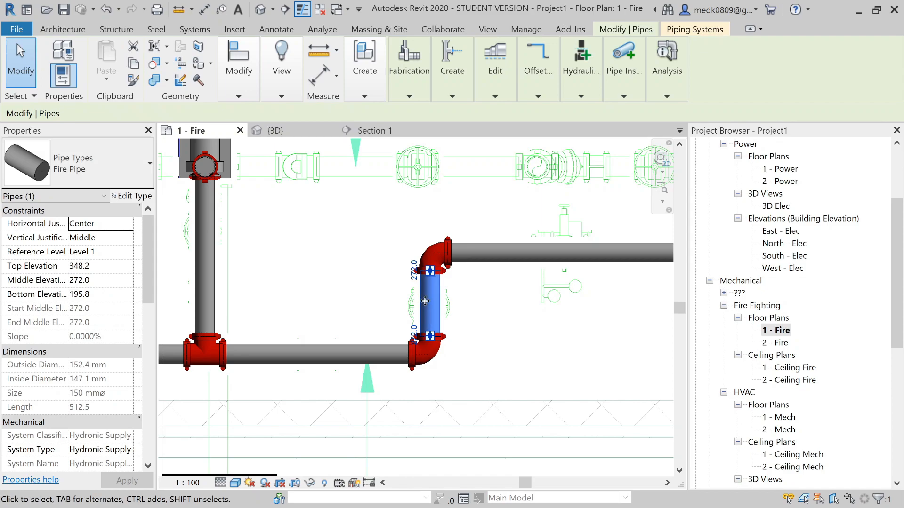
Nudge the vertical fire pipe at the run's right end slightly left onto the imported plan's pipe outline.
click(469, 321)
scroll(470, 322, down, 3)
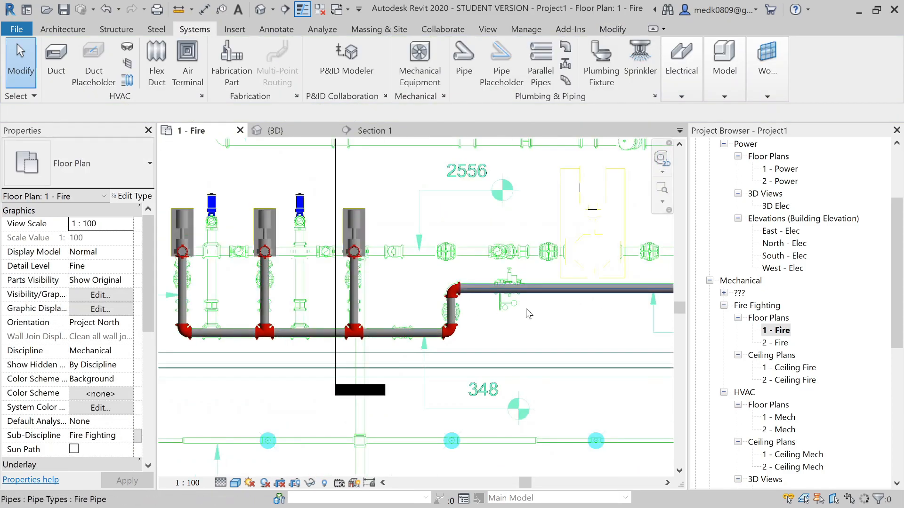
scroll(512, 329, up, 6)
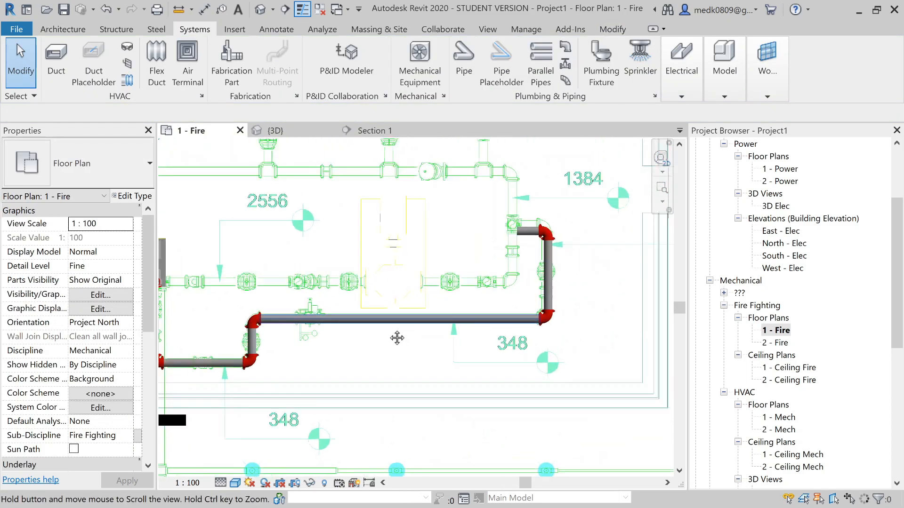
click(512, 328)
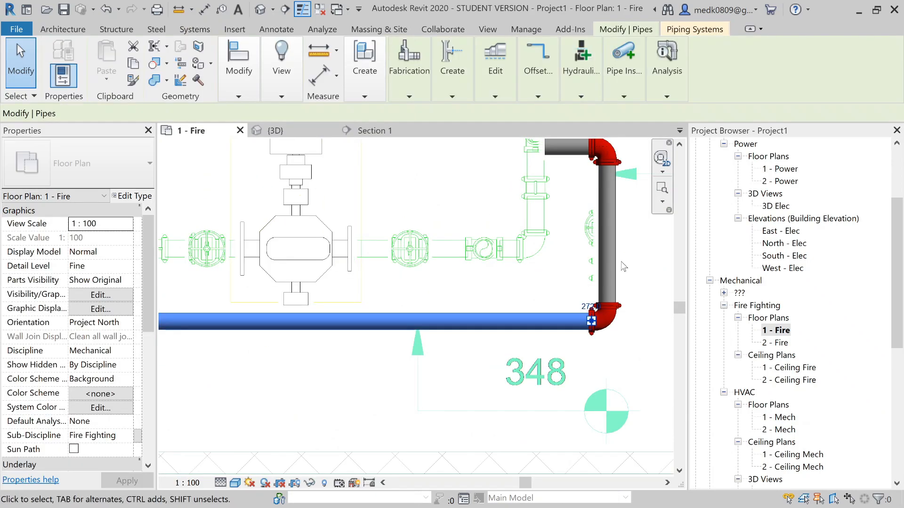
click(607, 252)
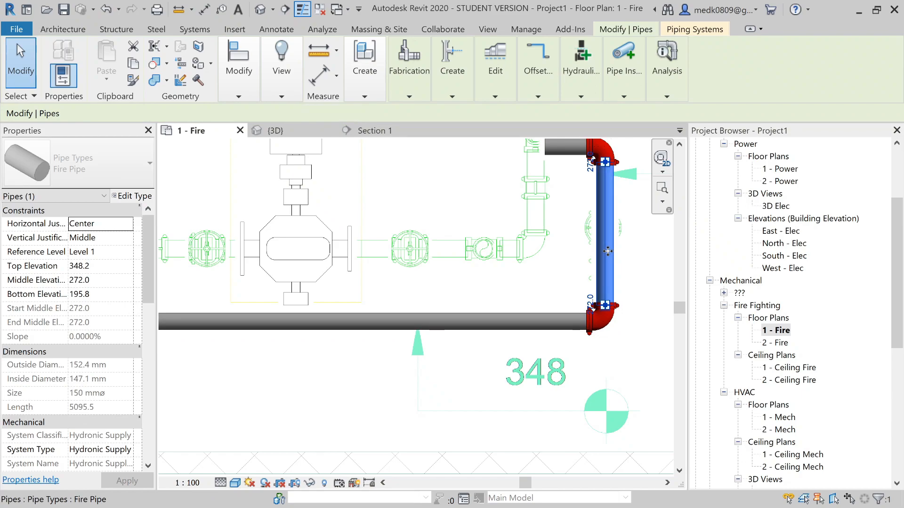
click(634, 258)
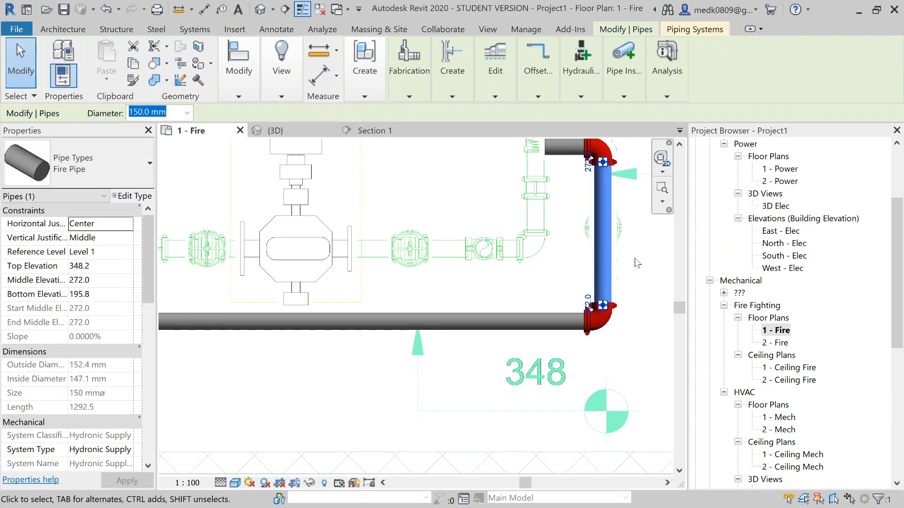
middle_drag(635, 289, 580, 369)
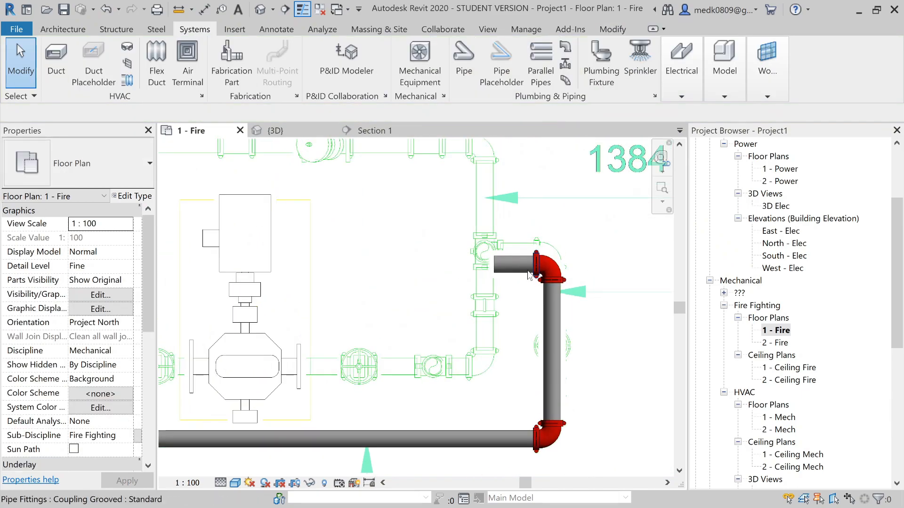
Nudge the short horizontal pipe at the run's upper end upward to align with the imported plan's outline.
scroll(520, 257, up, 3)
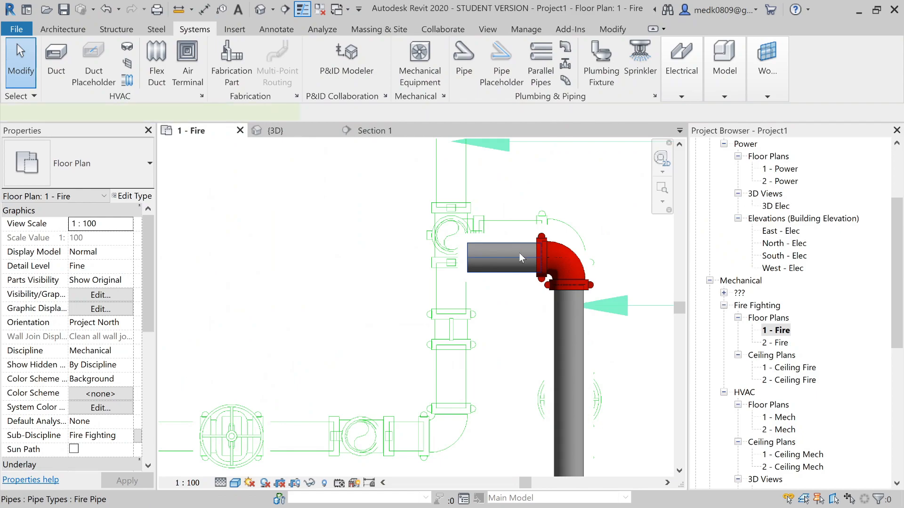
click(519, 254)
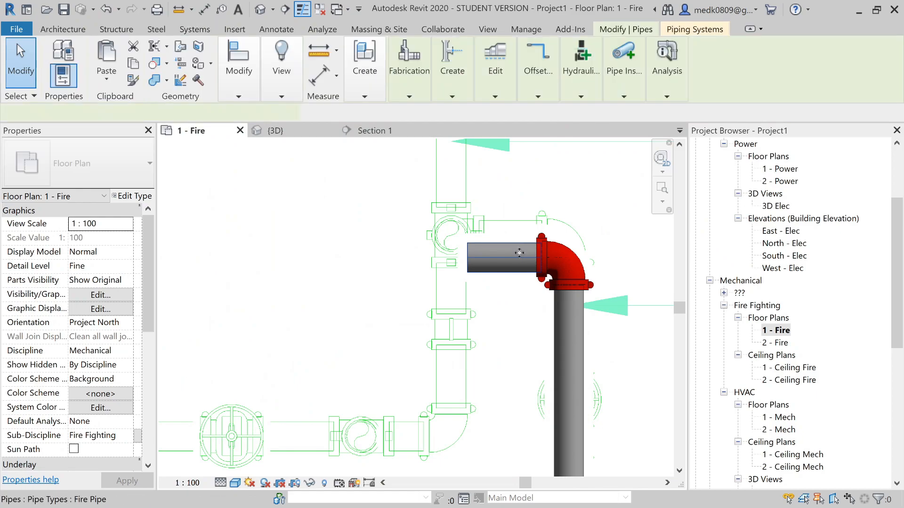
key(Up)
key(Up)
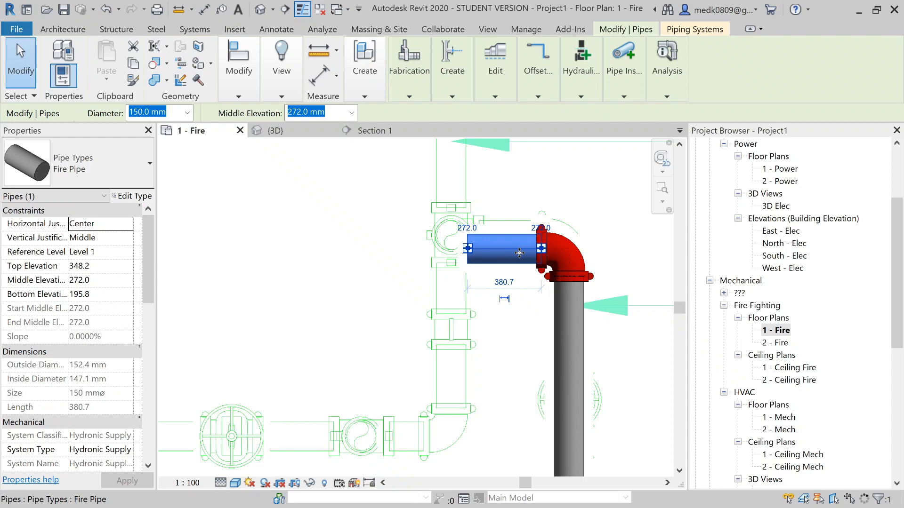
key(Up)
key(Up)
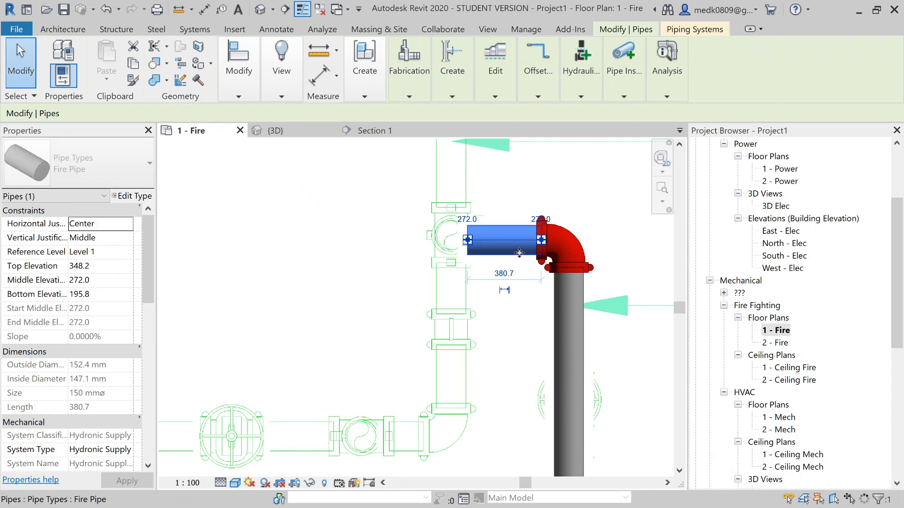
key(Up)
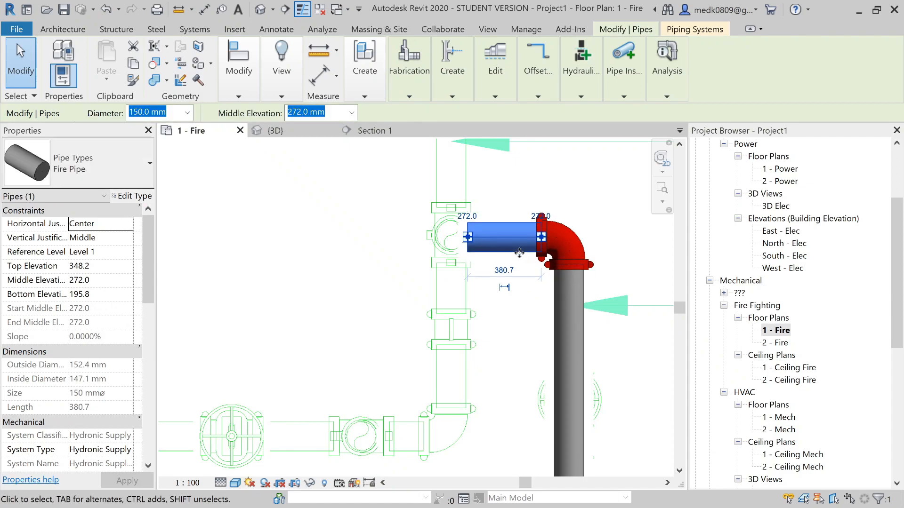
click(544, 171)
scroll(543, 171, up, 2)
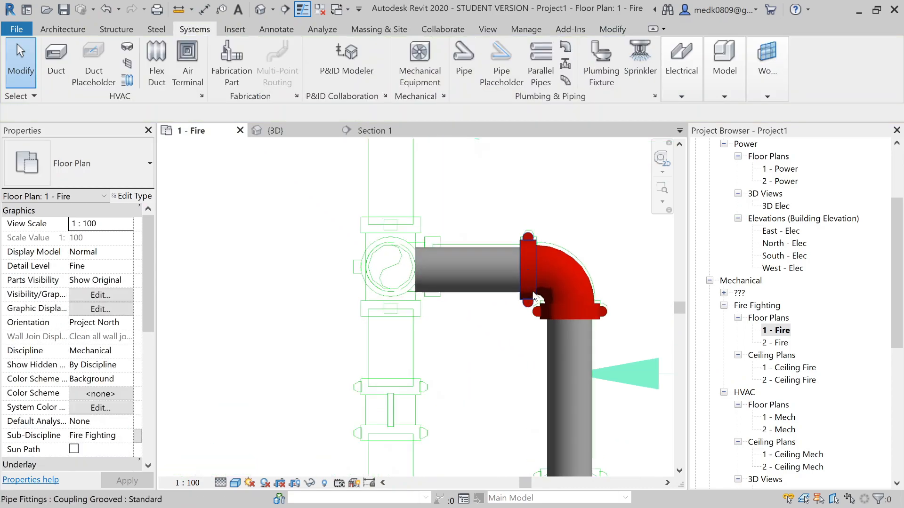
Examine the blue pump symbols between the fire pumps on the imported plan.
scroll(534, 296, down, 5)
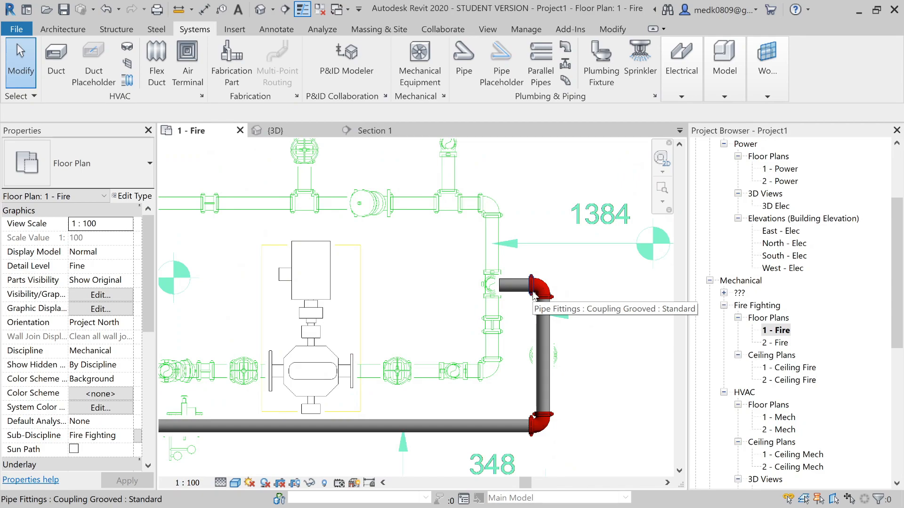
scroll(532, 295, down, 2)
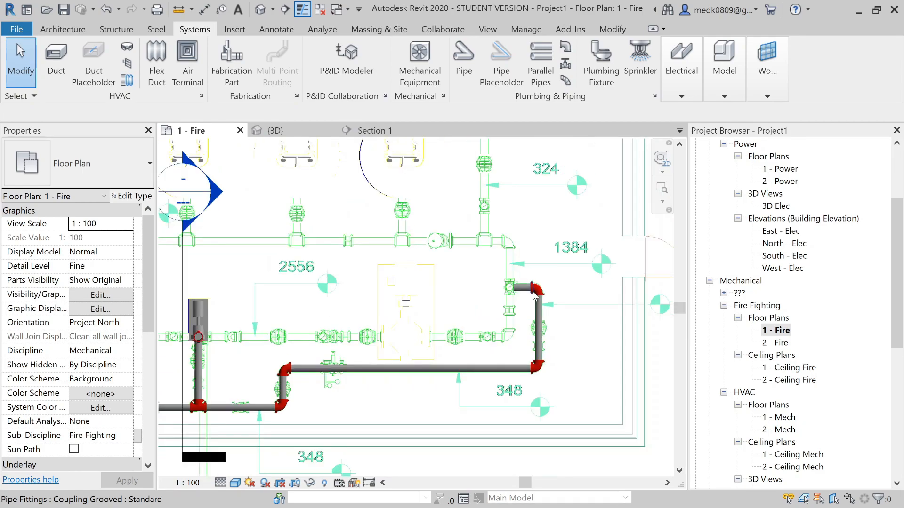
middle_drag(316, 349, 453, 304)
scroll(371, 275, up, 2)
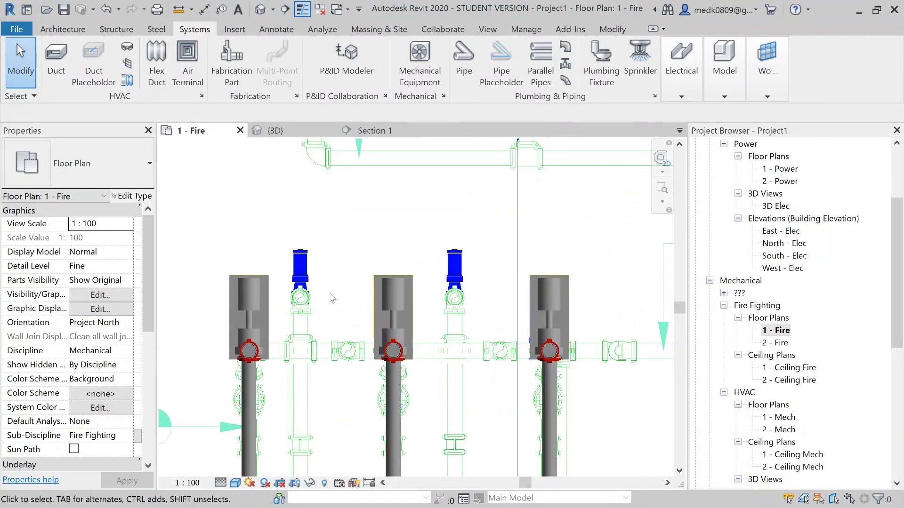
scroll(294, 262, up, 2)
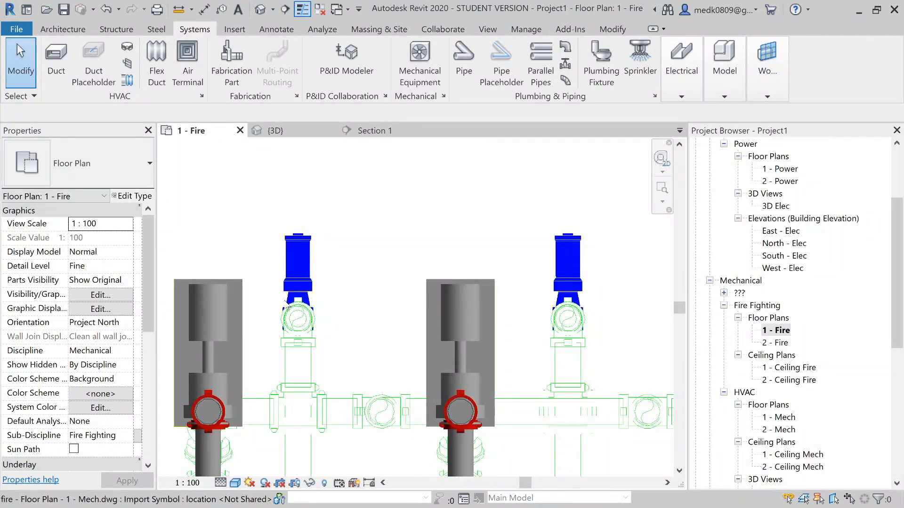
scroll(295, 272, down, 1)
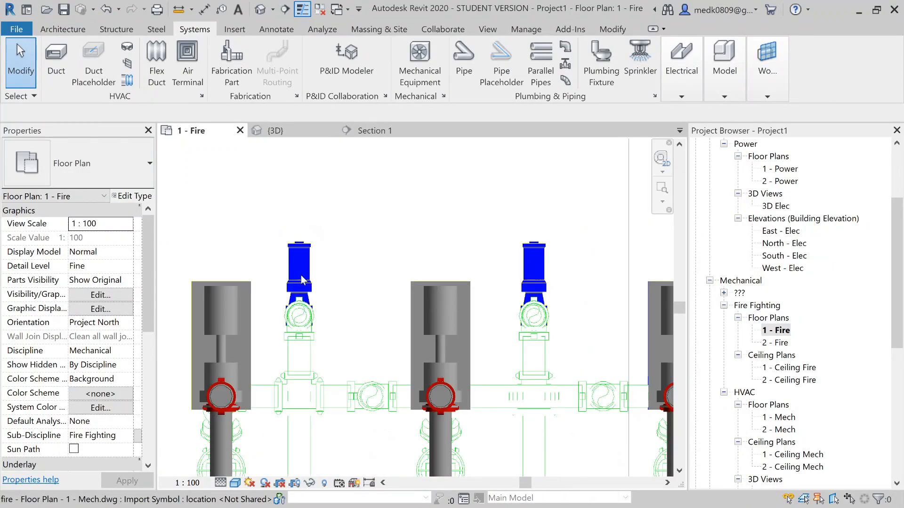
scroll(302, 280, down, 1)
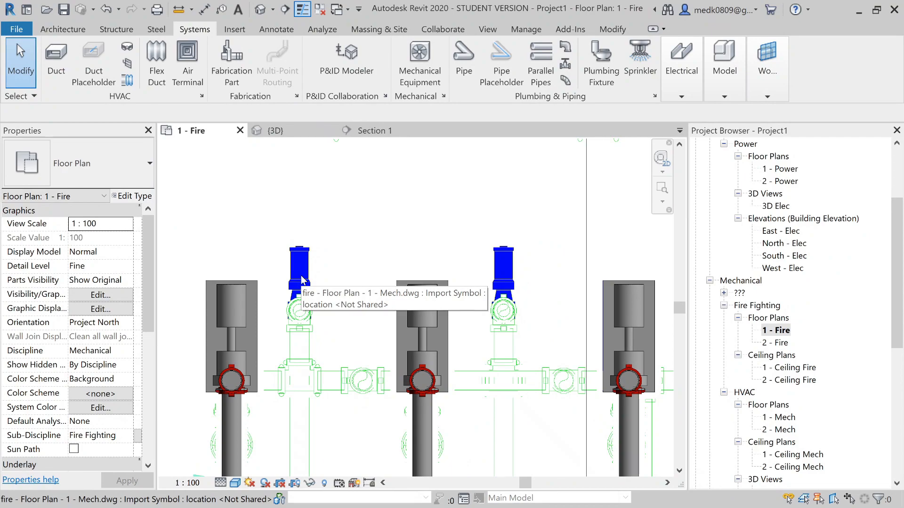
scroll(301, 280, up, 2)
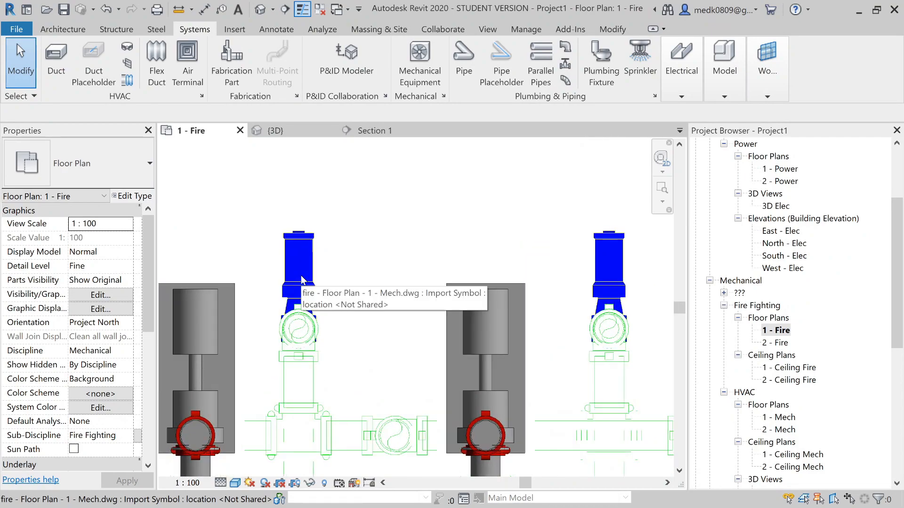
Load the Inline Pressure Pump family for placing as mechanical equipment.
click(234, 33)
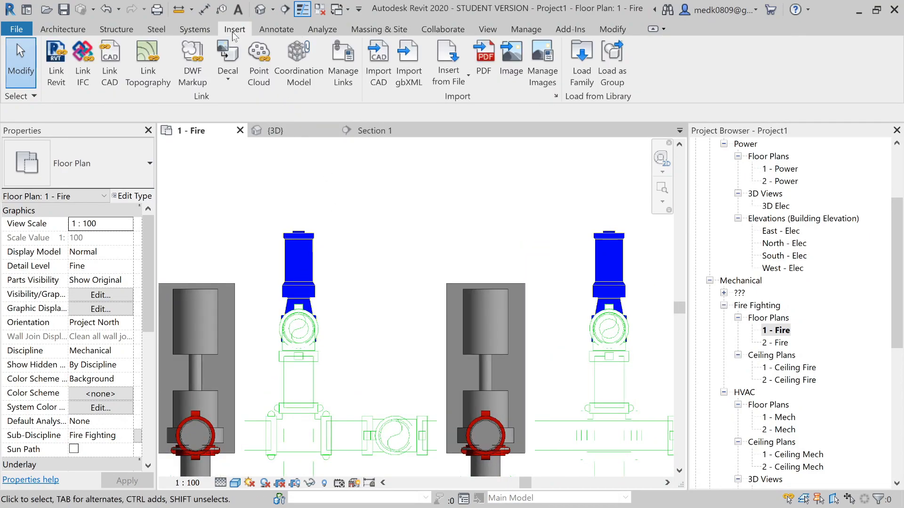
click(184, 34)
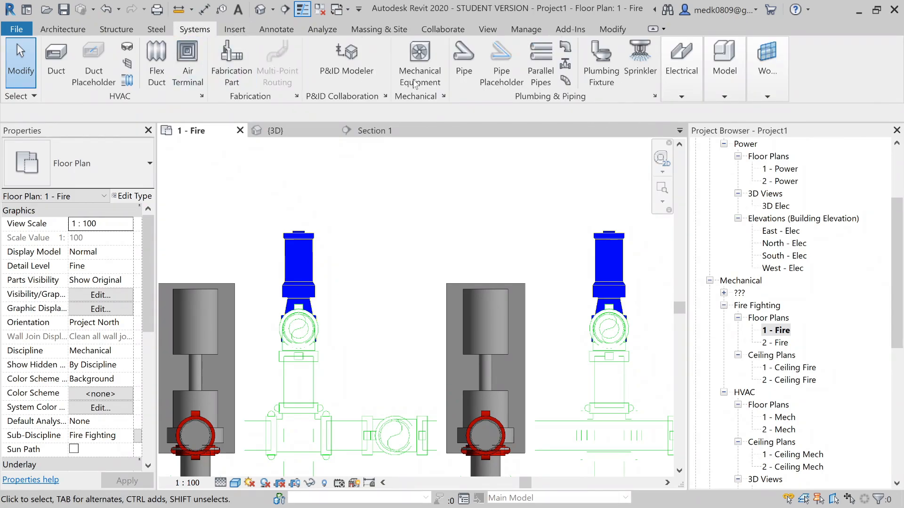
key(m)
key(e)
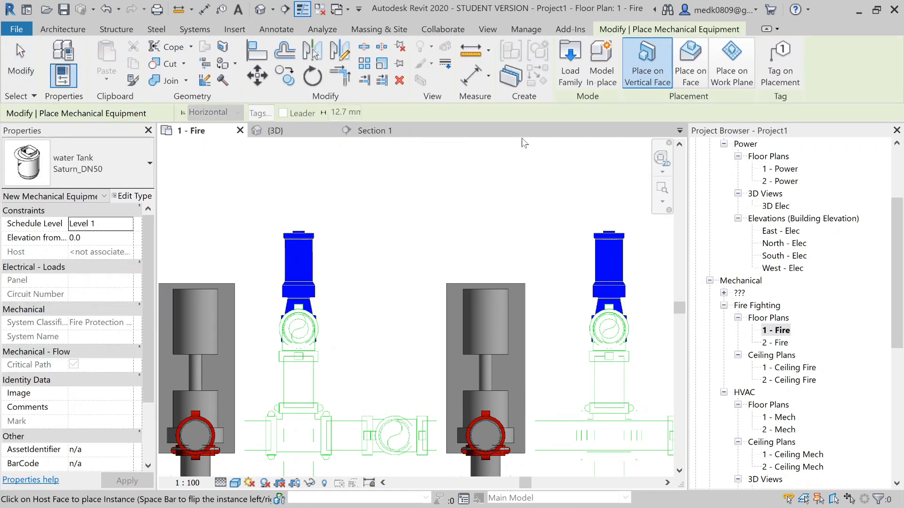
click(570, 70)
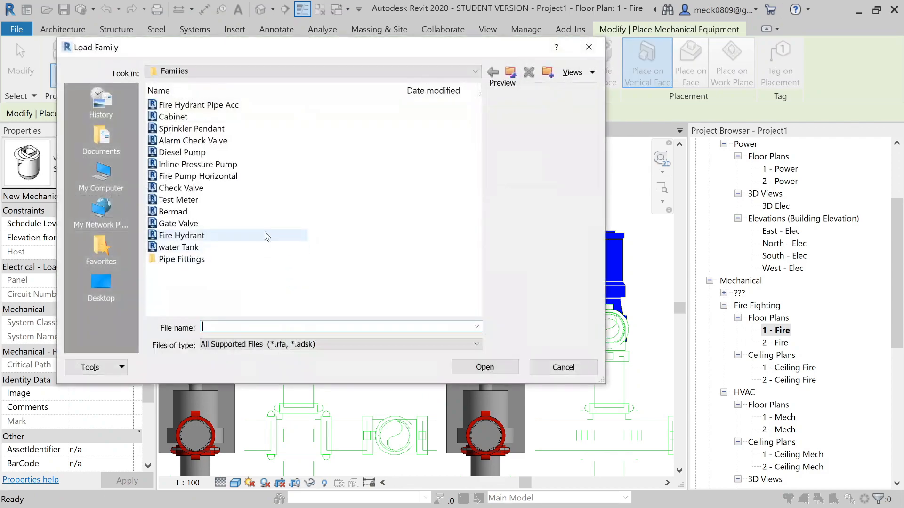
click(209, 166)
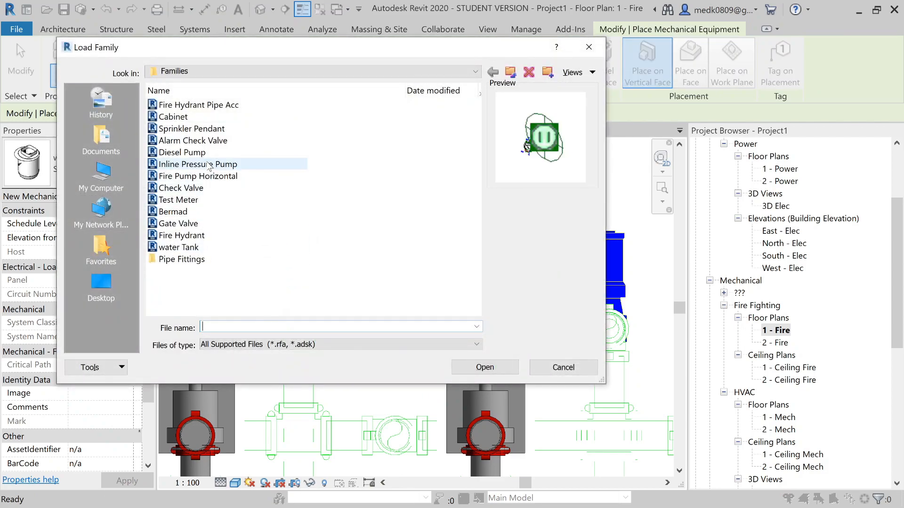
click(464, 374)
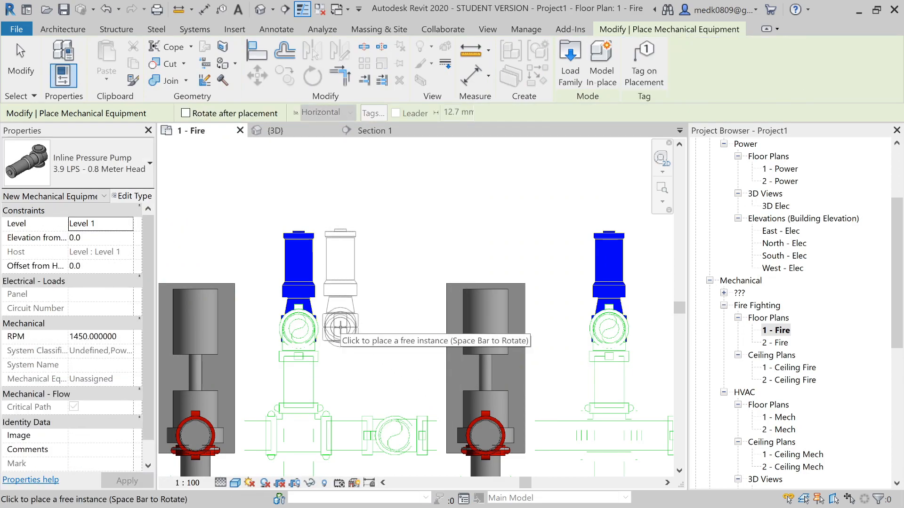
Place one 3.9 LPS - 0.8 Meter Head inline pressure pump just right of the first blue pump symbol.
click(343, 332)
key(Escape)
key(Escape)
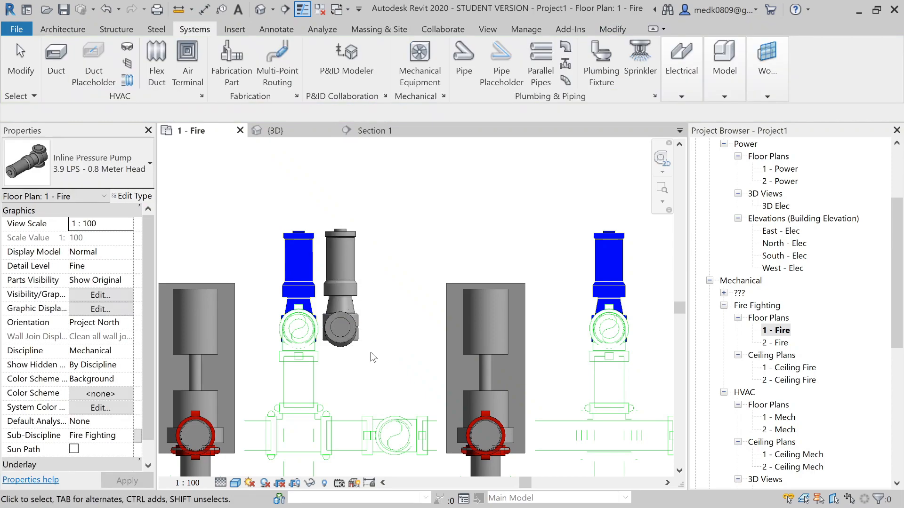
Move the Section 1 line left to the first blue pump symbol and open the Section 1 view.
scroll(371, 352, down, 2)
scroll(371, 352, down, 3)
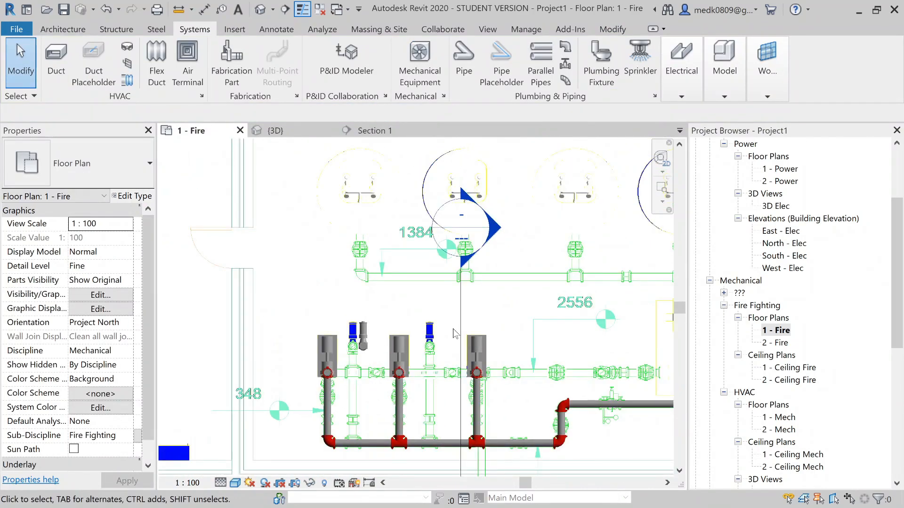
click(461, 333)
drag(461, 333, 350, 333)
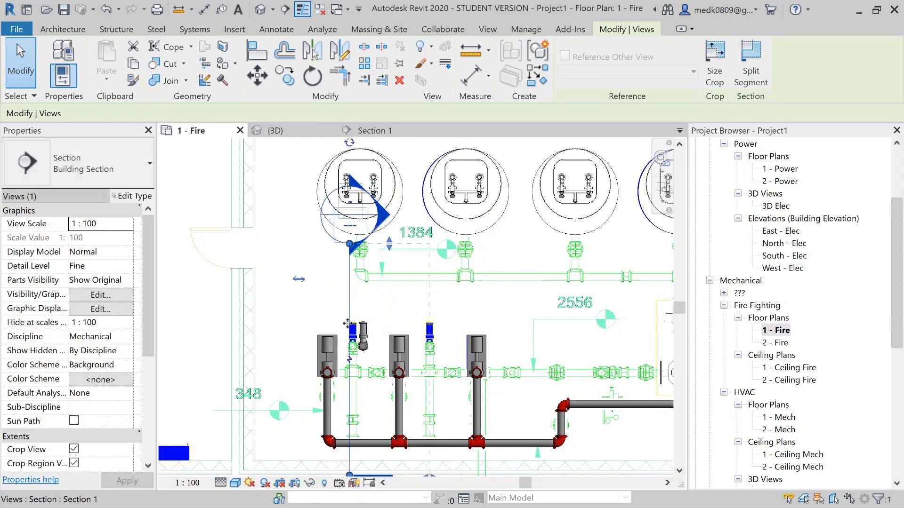
click(375, 130)
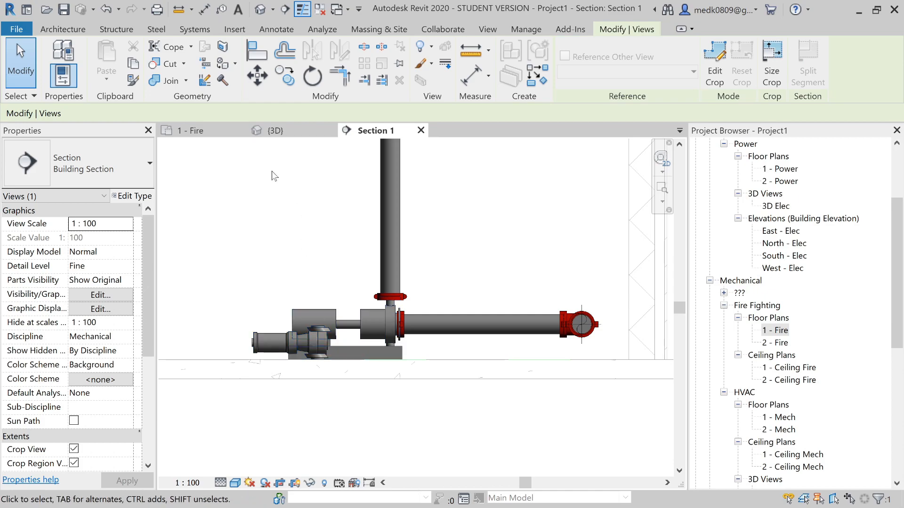
In the 1 - Fire plan, shorten Section 1's view depth to end between the inline pressure pump and the second fire pump.
click(193, 130)
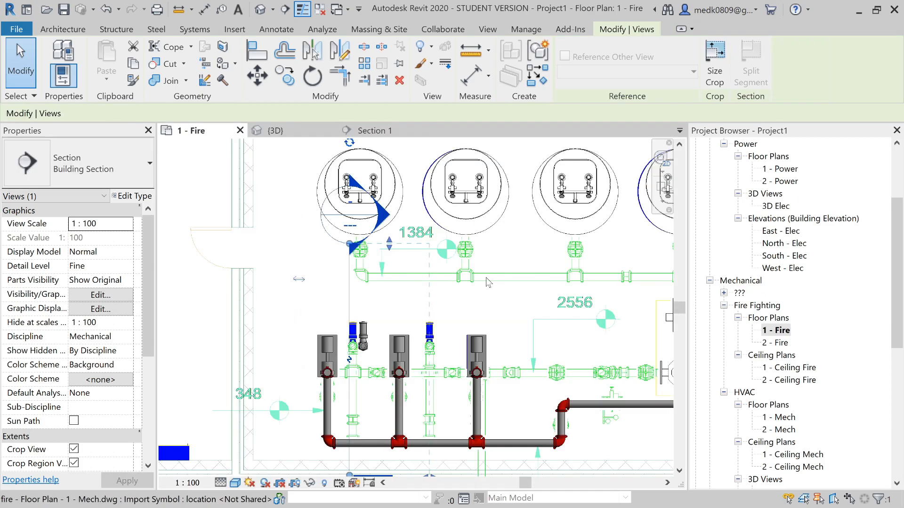
click(430, 298)
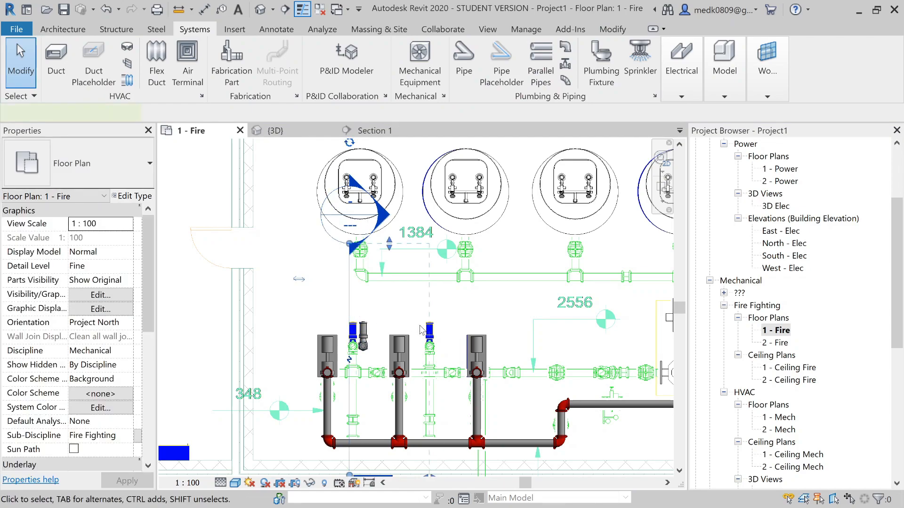
click(430, 337)
scroll(438, 370, down, 2)
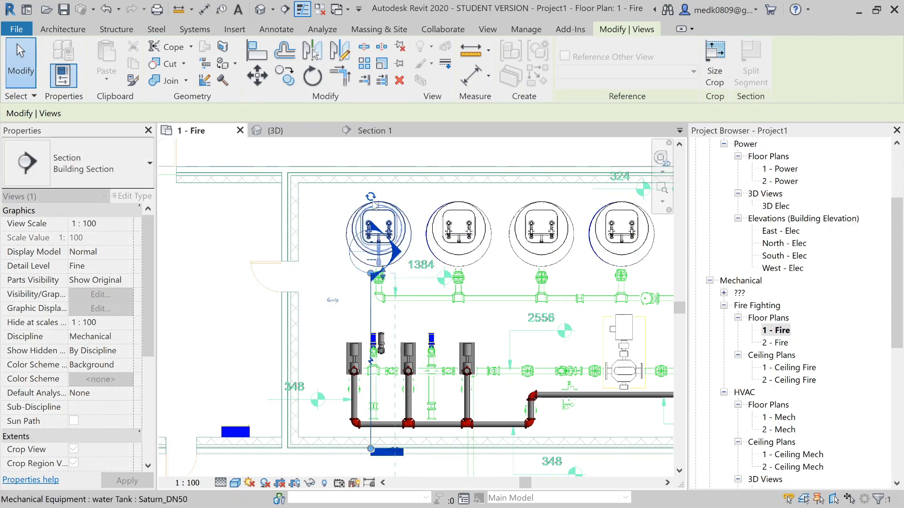
In the Section 1 view, raise the inline pressure pump to an elevation of about 490.1 mm above Level 1.
click(375, 132)
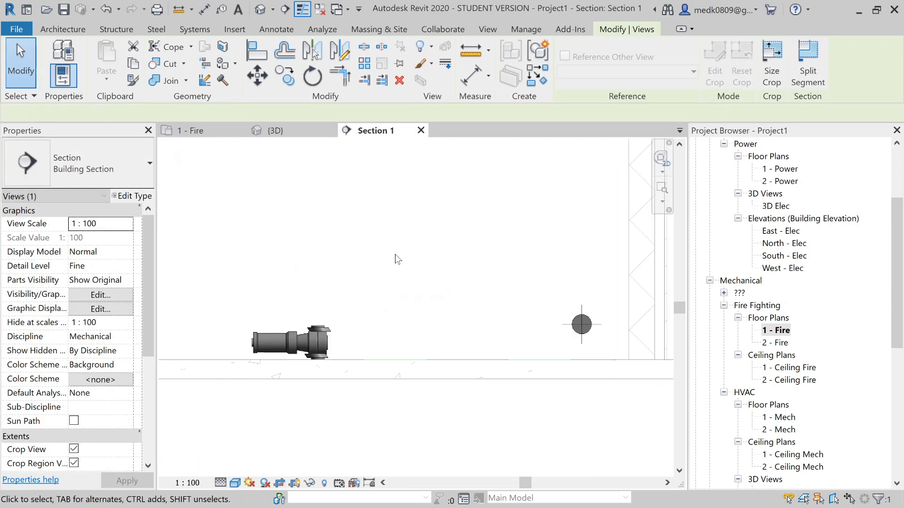
click(314, 342)
drag(318, 327, 323, 279)
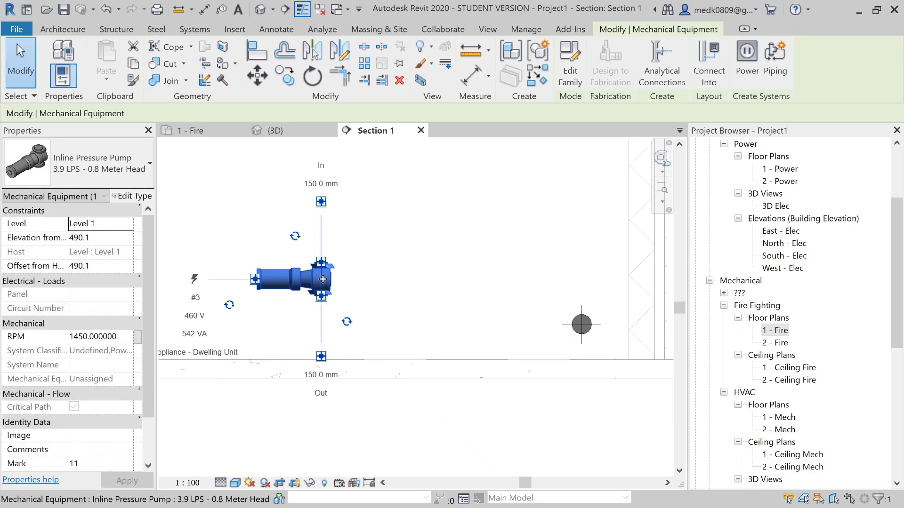
scroll(323, 279, up, 1)
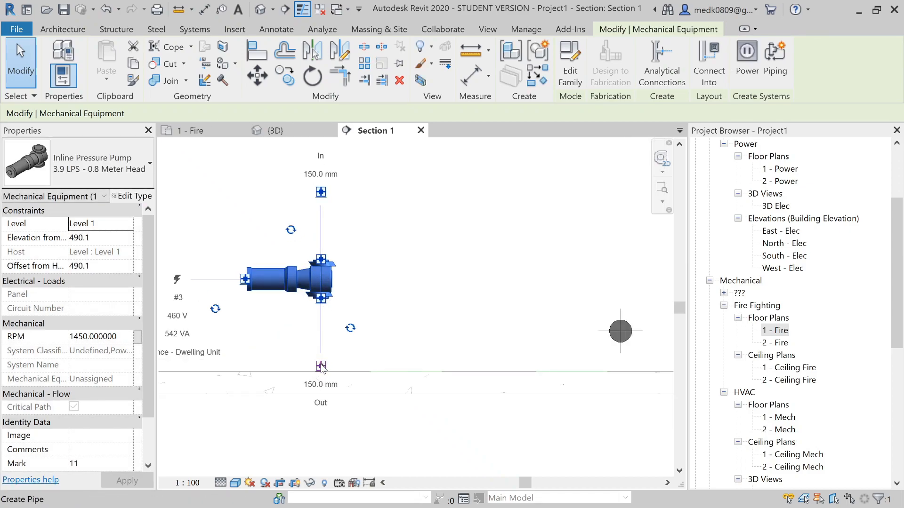
Draw a 150 mm Fire Pipe from the pump's outlet down to about 230 mm elevation and horizontally to just short of the header pipe.
click(321, 347)
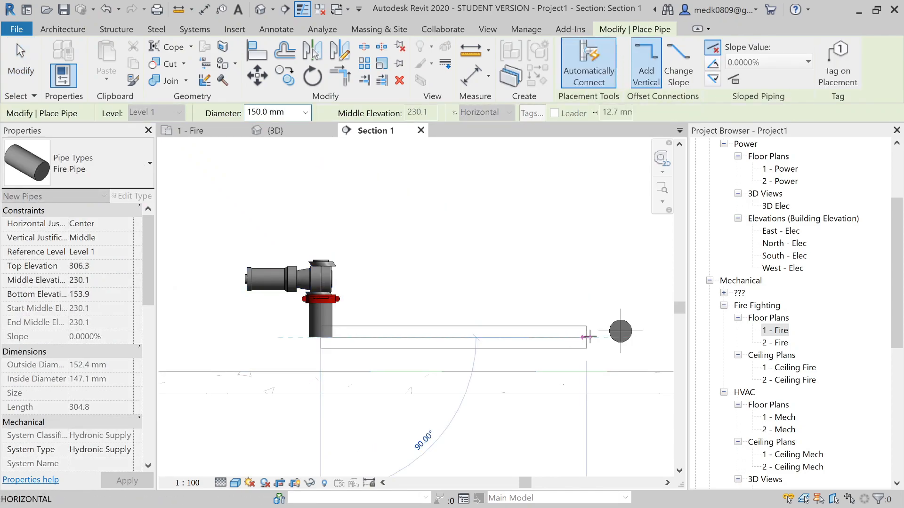
click(589, 337)
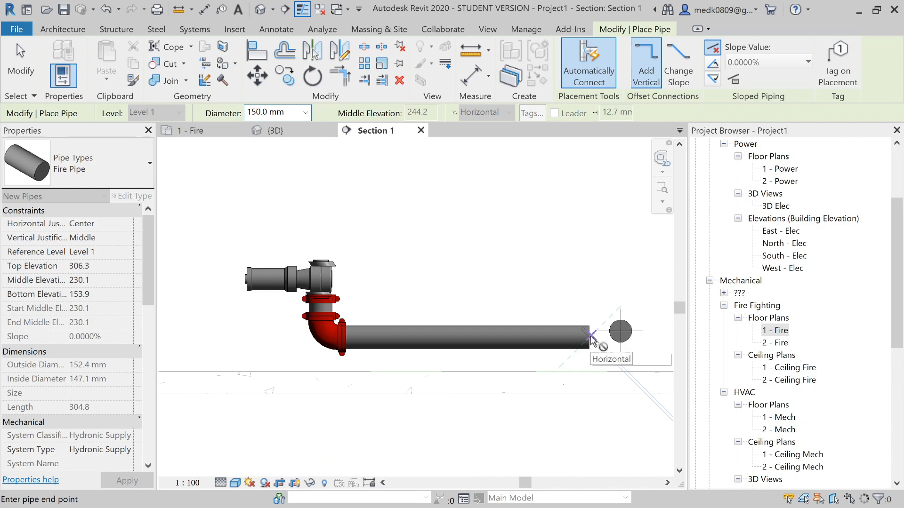
key(Escape)
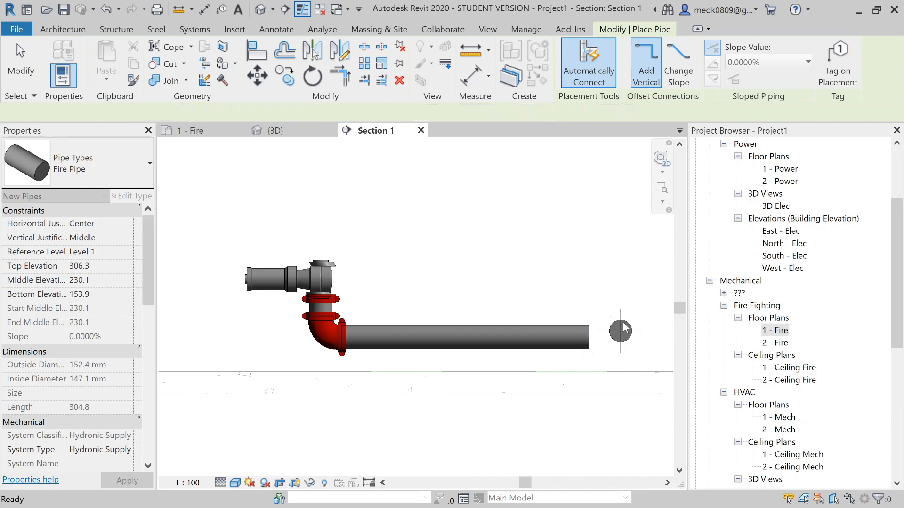
scroll(604, 330, up, 1)
key(Escape)
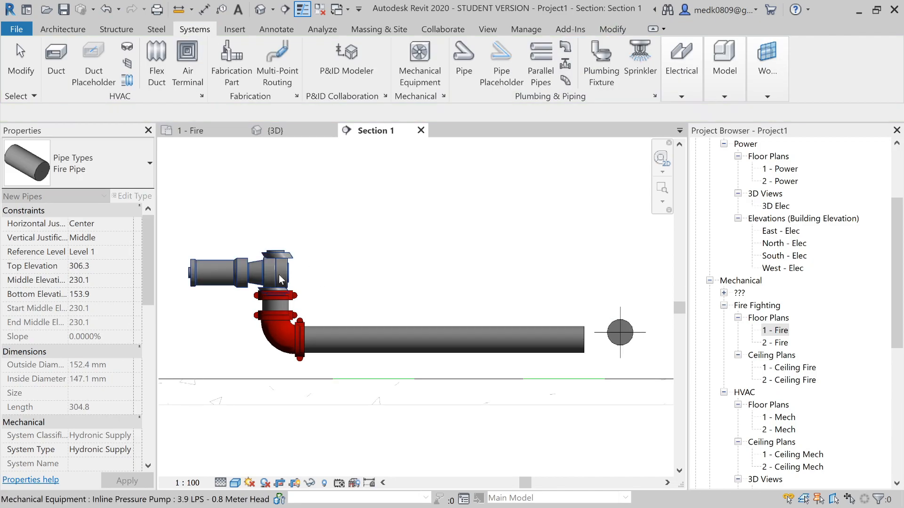
Raise the inline pressure pump to an elevation of about 710.8 mm above Level 1.
click(276, 271)
drag(276, 272, 285, 234)
key(Escape)
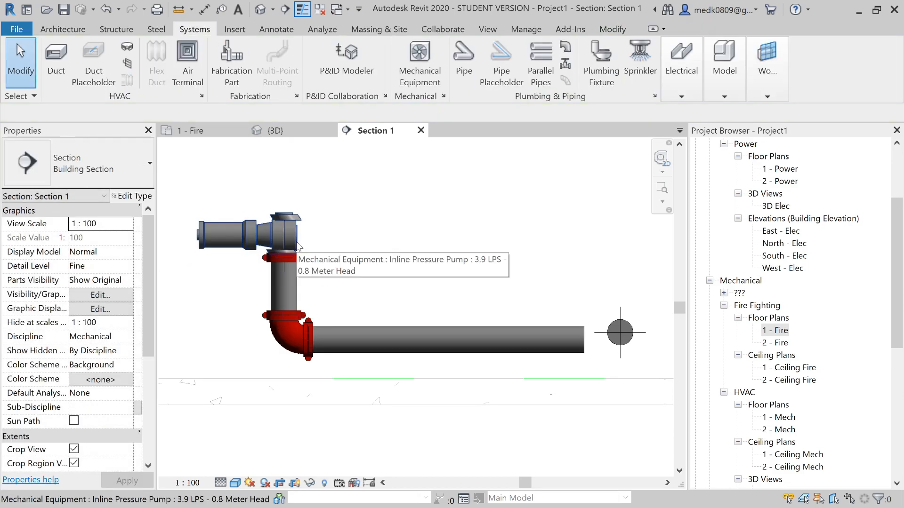
Set the section view's visual style to Wireframe and align the horizontal pipe's centreline with the header pipe's centre.
scroll(659, 332, up, 3)
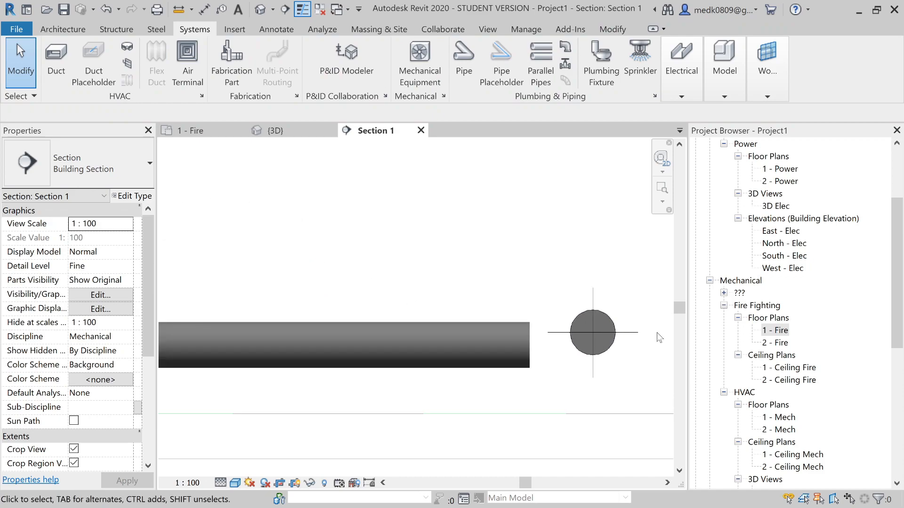
click(235, 483)
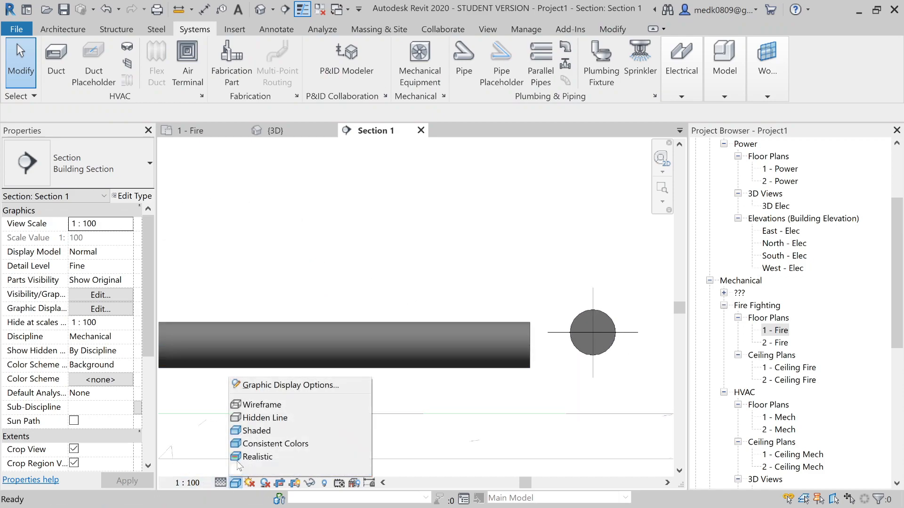
click(333, 399)
scroll(607, 326, up, 2)
key(l)
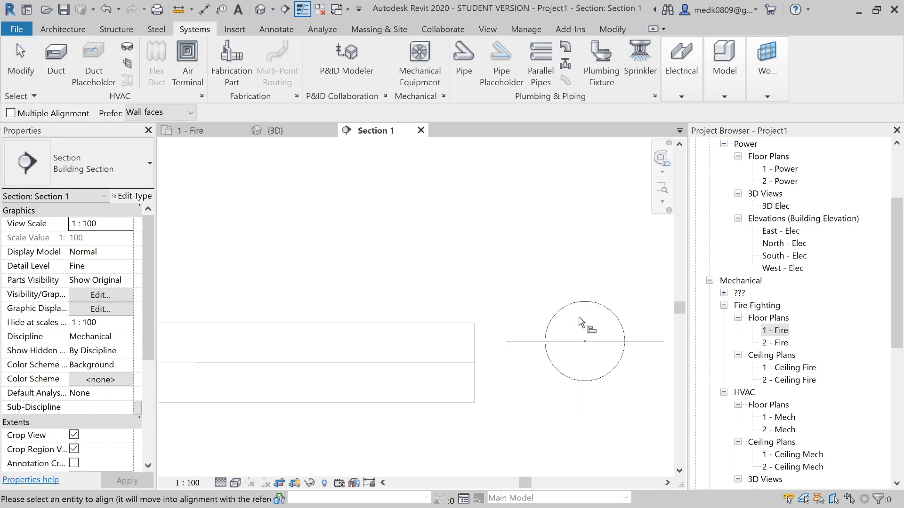
click(455, 364)
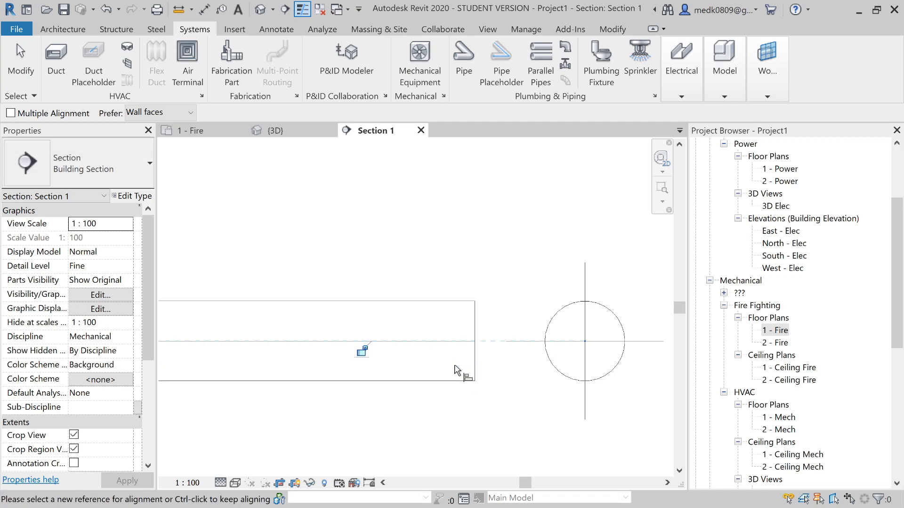
key(Escape)
key(Escape)
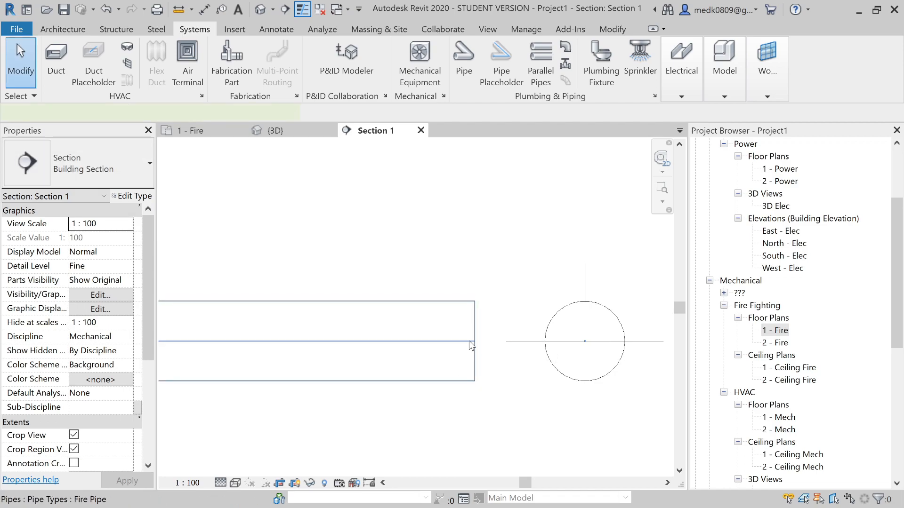
Extend the horizontal pipe's open end to the centre of the header pipe to connect them.
click(471, 343)
drag(473, 341, 583, 340)
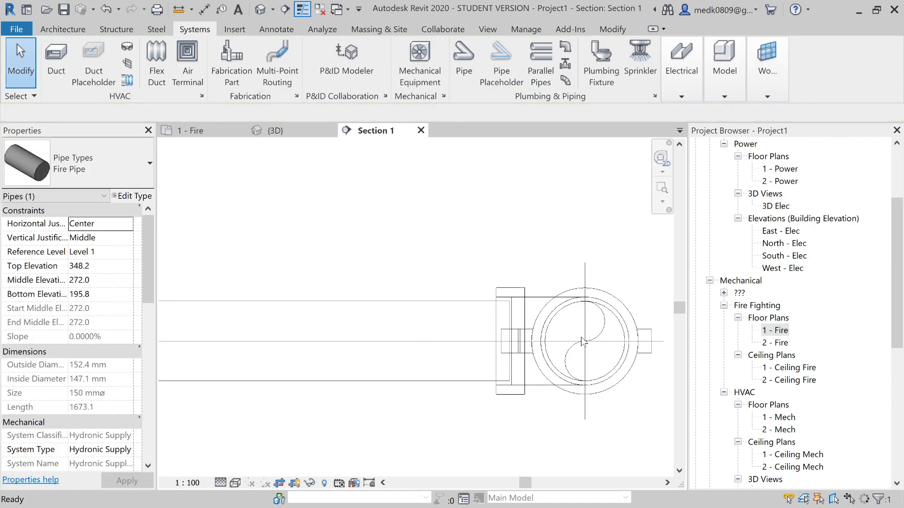
key(Escape)
Draw a vertical 150 mm Fire Pipe upward from the inline pressure pump's inlet.
scroll(582, 339, down, 4)
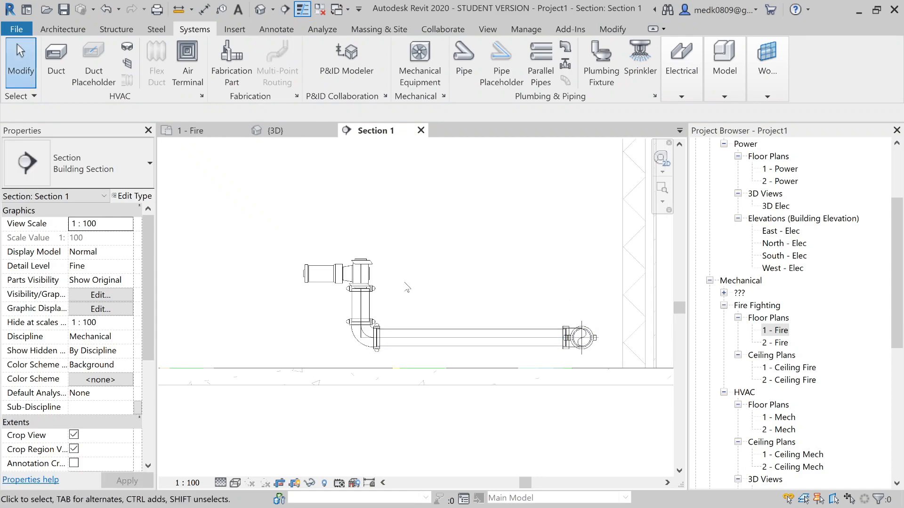
scroll(414, 291, up, 3)
middle_drag(398, 270, 399, 377)
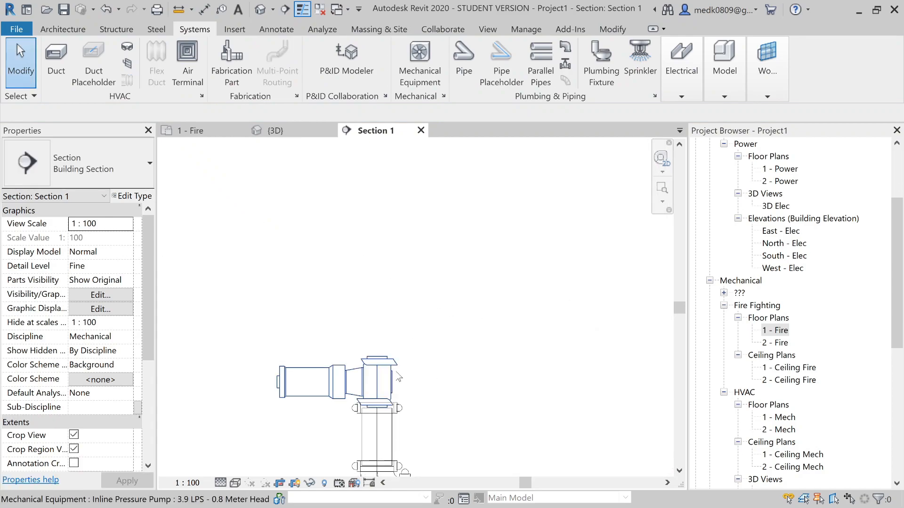
click(399, 376)
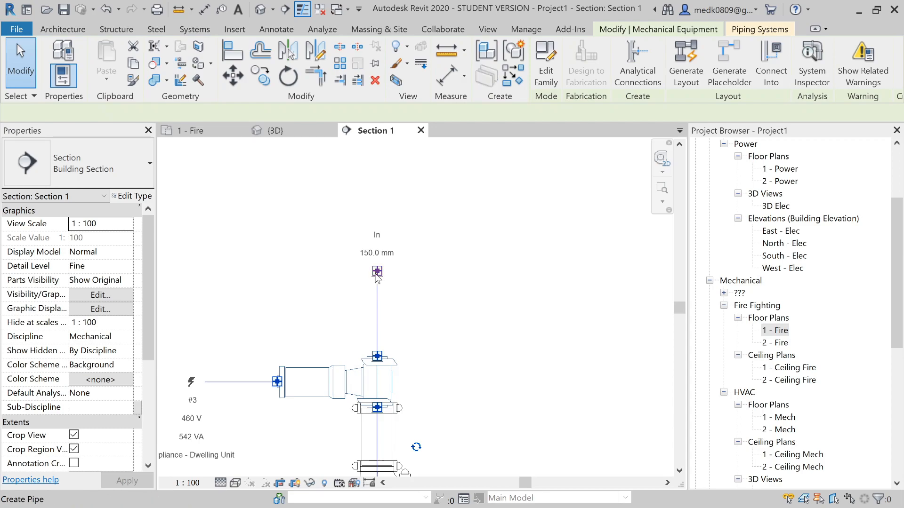
click(376, 272)
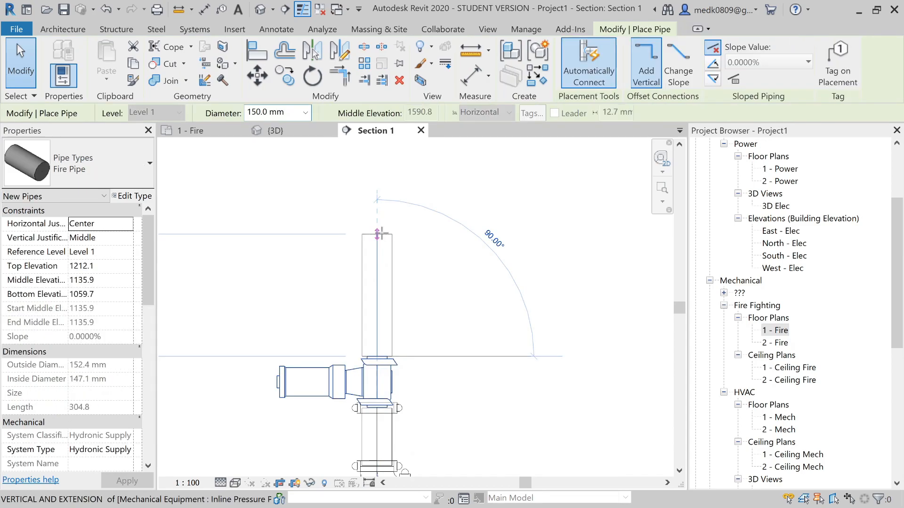
click(384, 238)
key(Escape)
key(Escape)
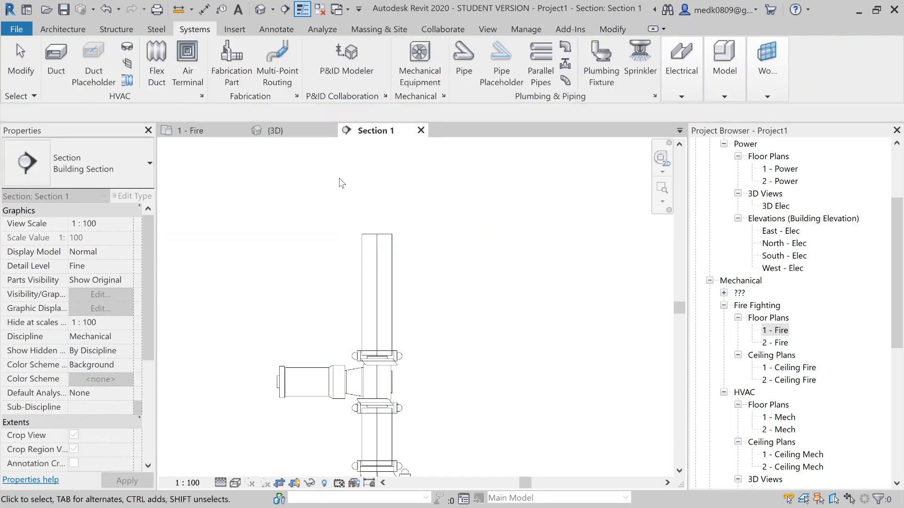
In the 1 - Fire plan, move the pump's branch pipe left toward the first blue pump symbol.
click(211, 131)
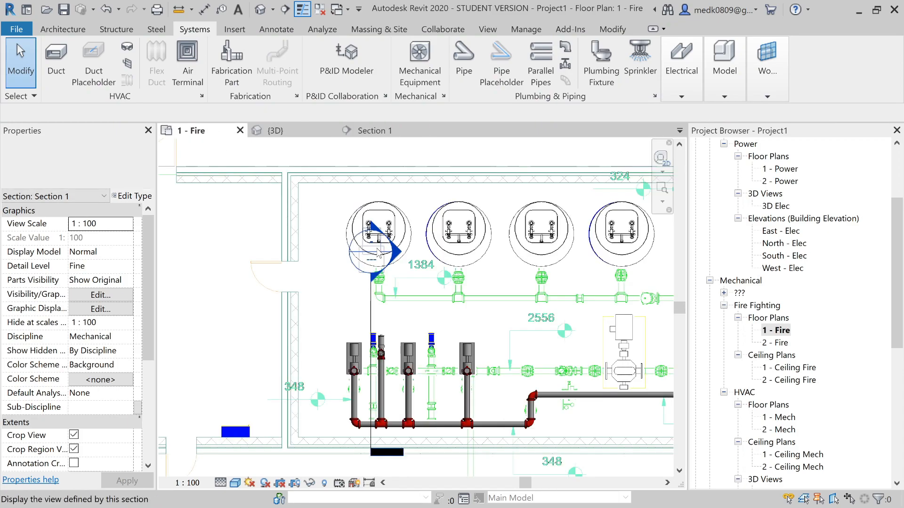
scroll(372, 350, up, 4)
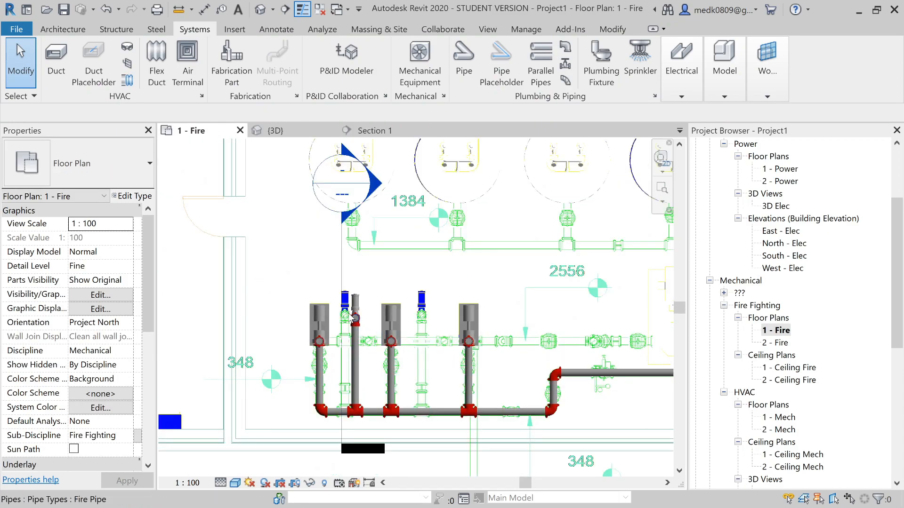
scroll(346, 318, up, 3)
middle_drag(358, 391, 434, 344)
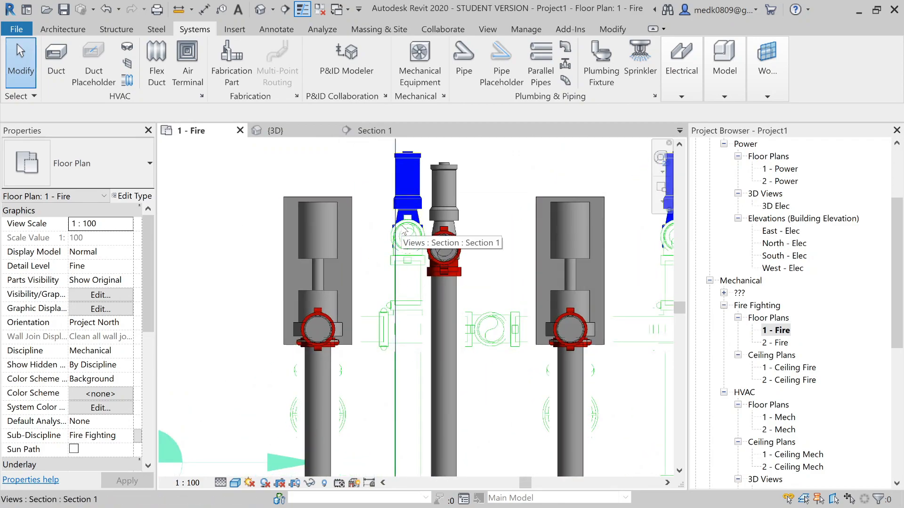
click(440, 300)
drag(414, 305, 413, 301)
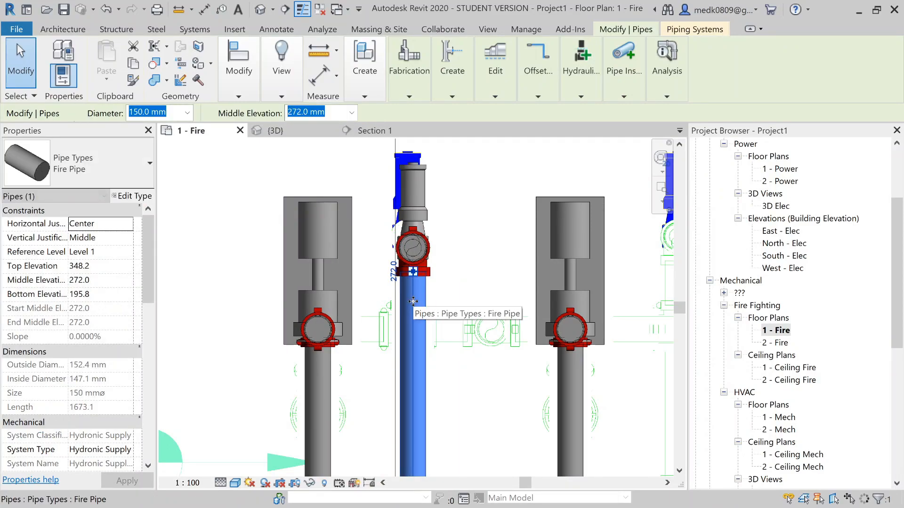
Nudge the inline pressure pump left and up until it covers the first blue pump symbol.
scroll(410, 179, up, 2)
middle_drag(418, 190, 399, 254)
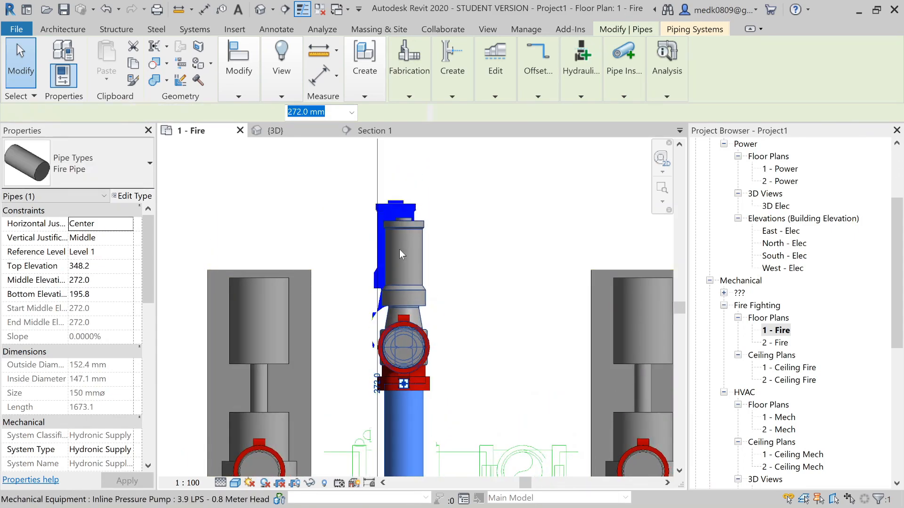
click(400, 254)
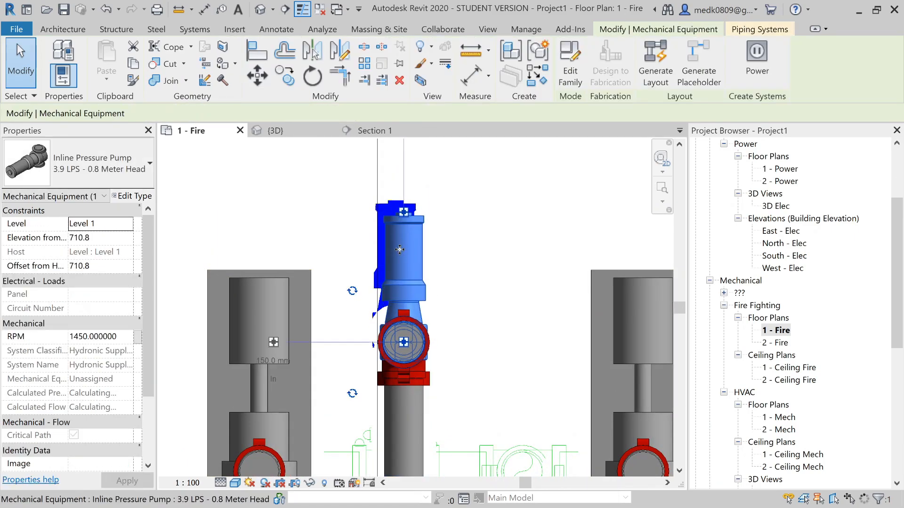
key(Left)
key(Up)
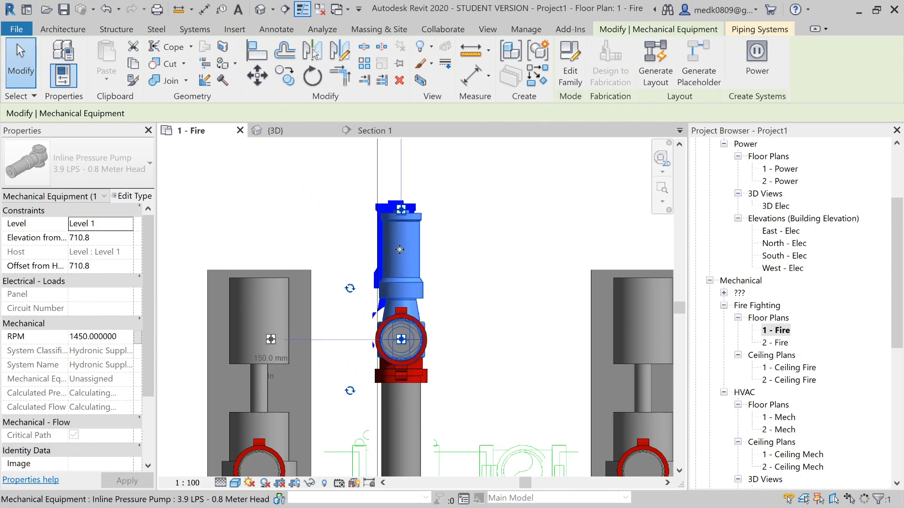
key(Left)
key(Up)
key(Up)
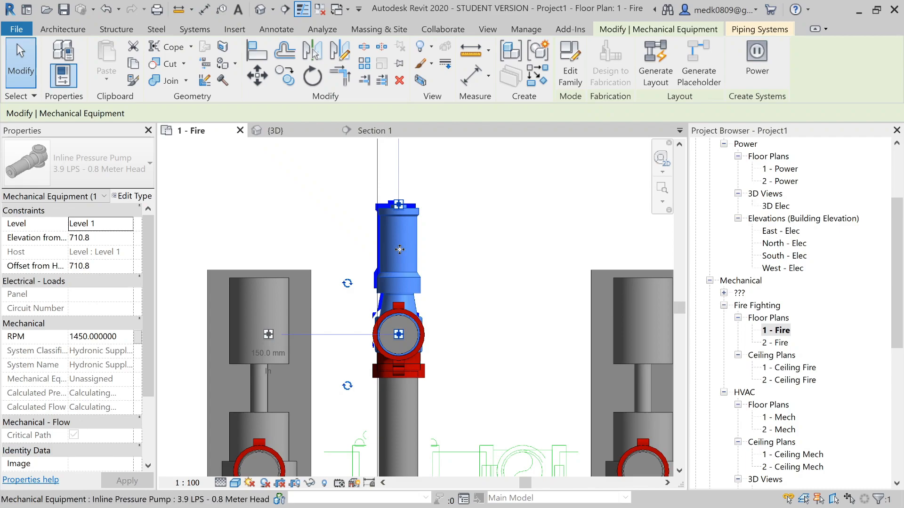
key(Left)
key(Up)
key(Up)
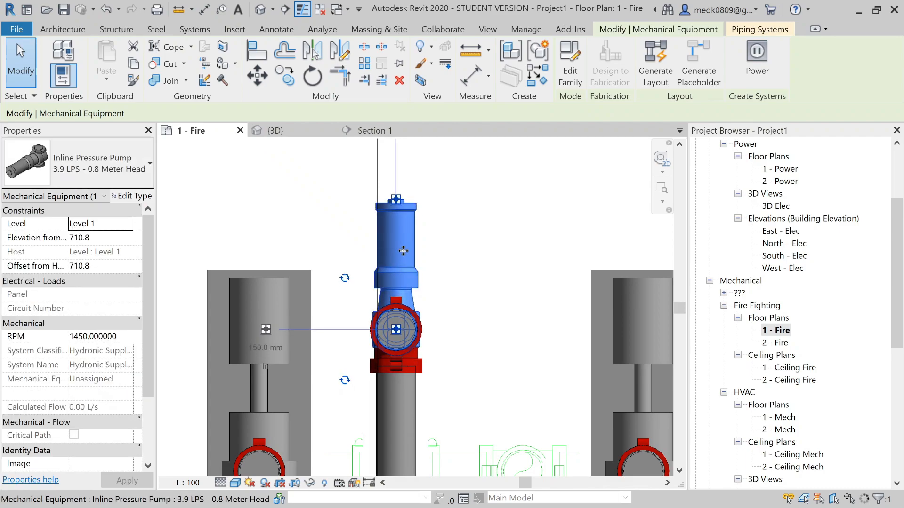
key(Escape)
scroll(449, 261, down, 3)
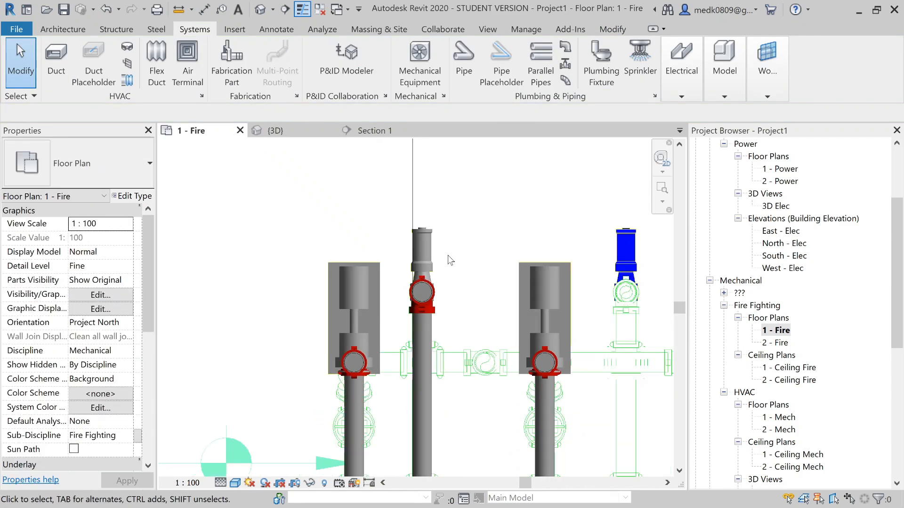
Move the Section 1 line right to just left of the second blue pump symbol and open the Section 1 view.
scroll(450, 260, down, 2)
middle_drag(461, 324, 470, 272)
scroll(468, 272, up, 2)
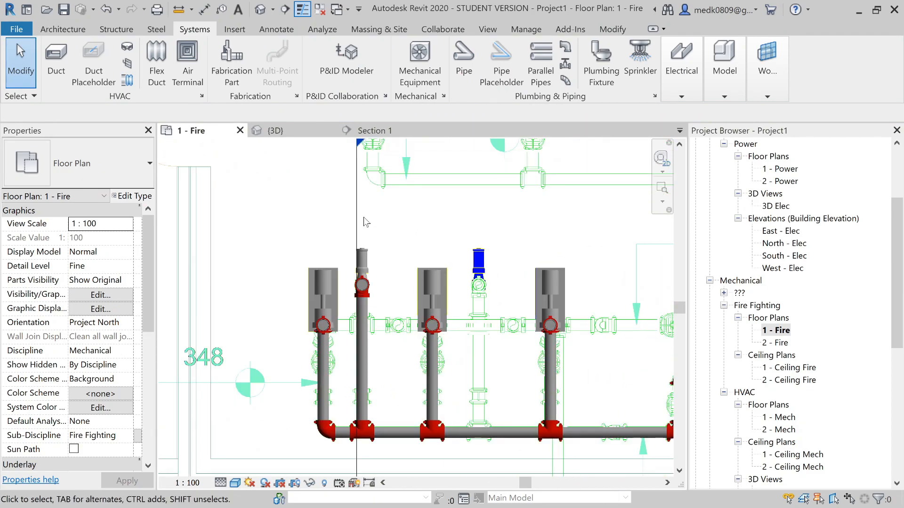
scroll(363, 216, down, 1)
click(358, 221)
drag(357, 221, 464, 248)
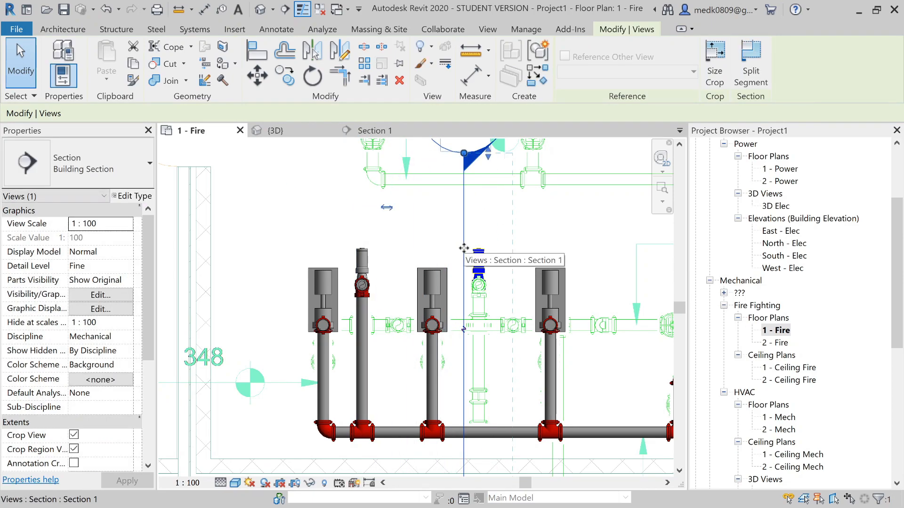
right_click(464, 252)
click(389, 126)
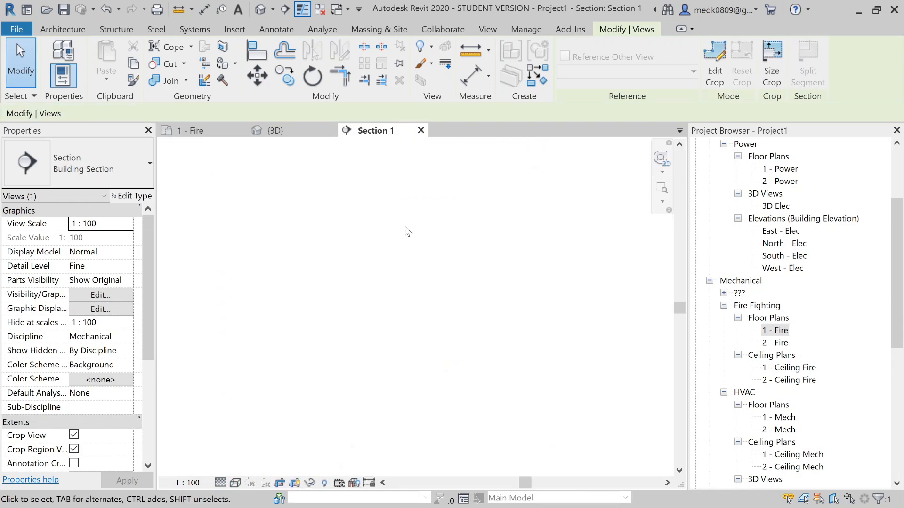
scroll(393, 235, down, 3)
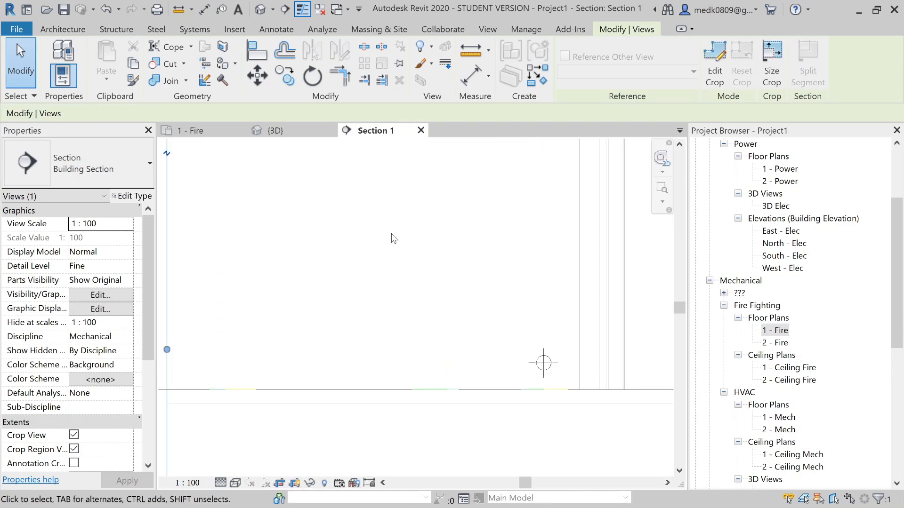
scroll(400, 249, up, 3)
middle_drag(405, 267, 442, 319)
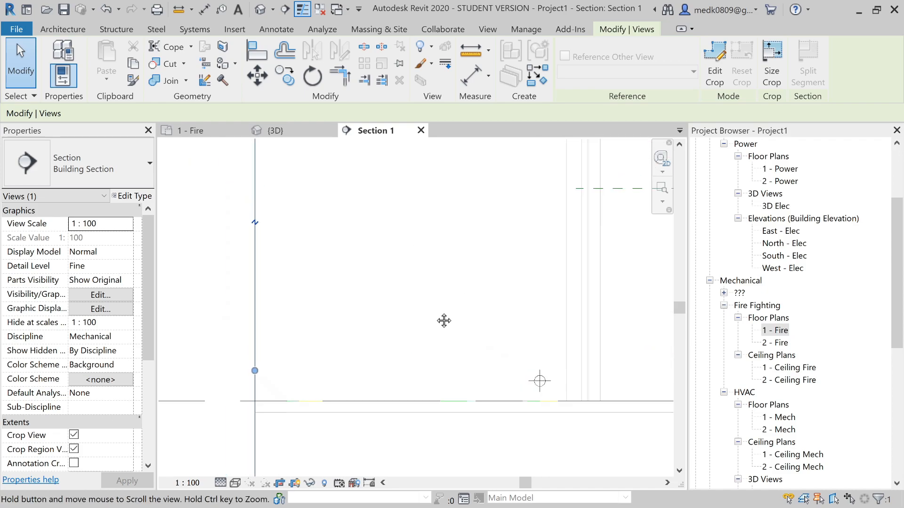
scroll(438, 317, down, 2)
Return to the 1 - Fire floor plan at the second blue pump symbol.
click(211, 129)
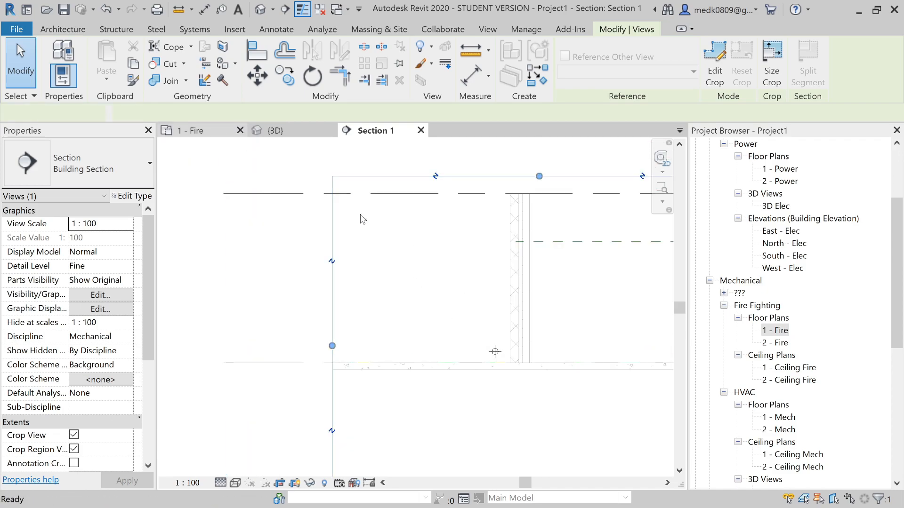
scroll(466, 275, up, 2)
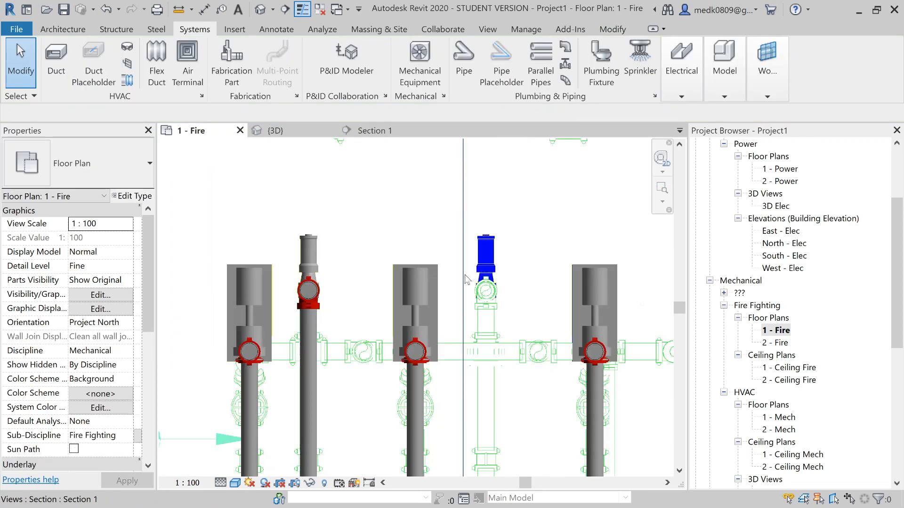
Try to copy the first inline pressure pump horizontally onto the second blue pump symbol.
click(304, 252)
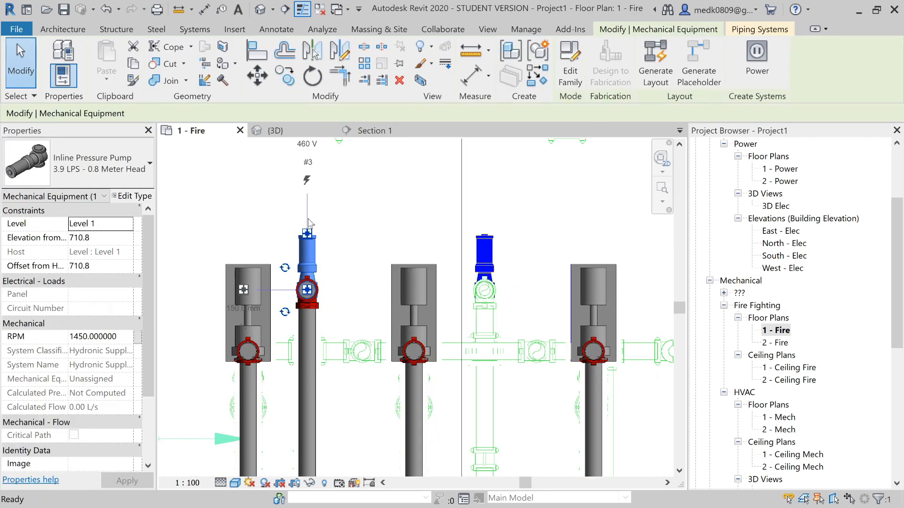
key(c)
key(o)
scroll(308, 244, up, 2)
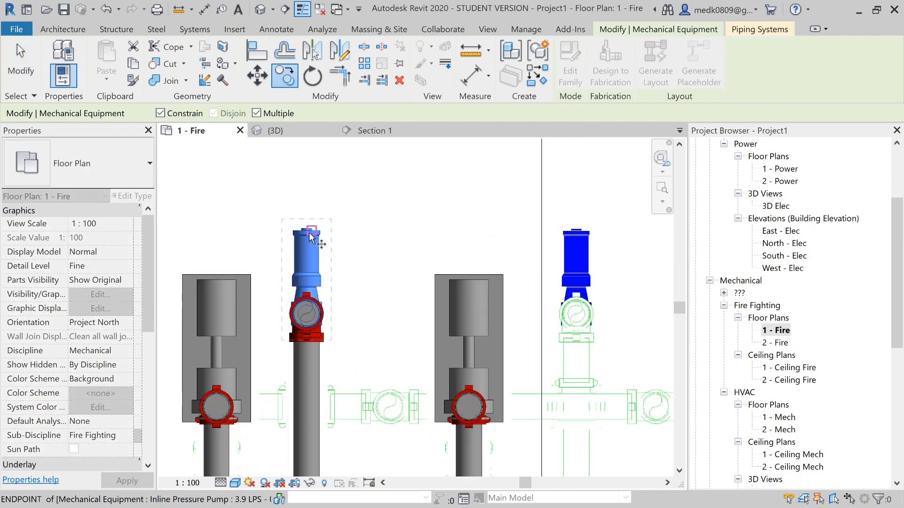
scroll(306, 235, up, 2)
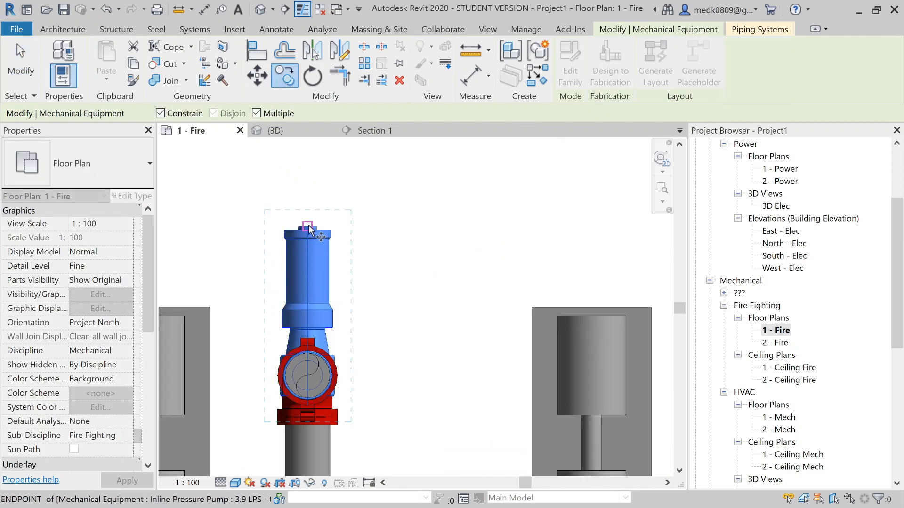
scroll(308, 228, down, 3)
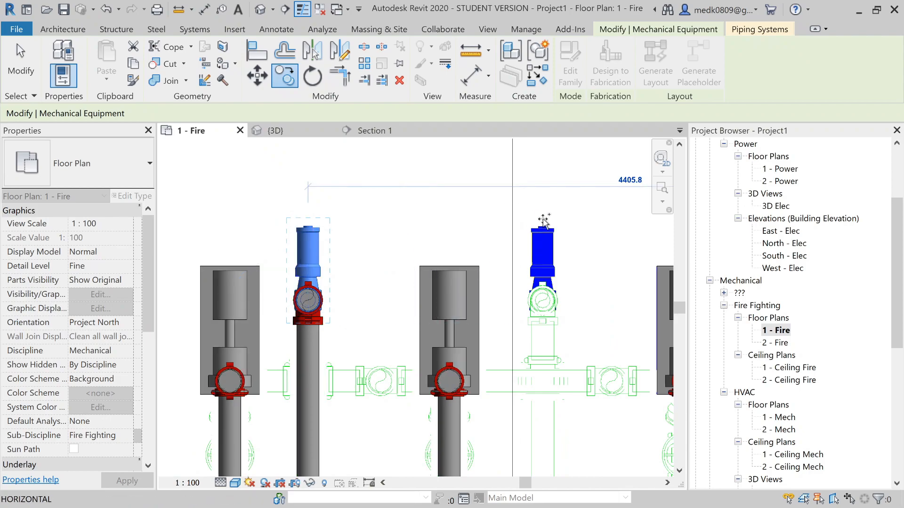
click(544, 221)
key(Escape)
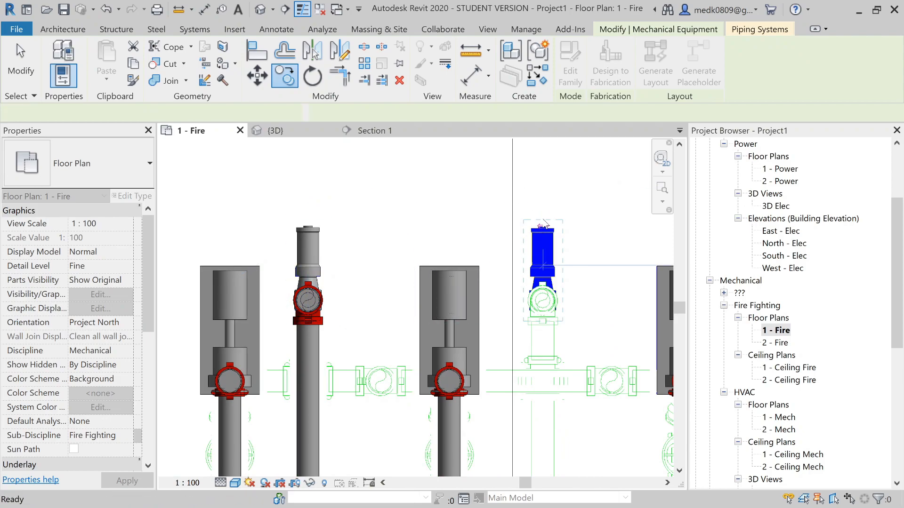
scroll(545, 231, down, 4)
key(Escape)
middle_drag(546, 245, 432, 282)
click(598, 276)
key(Escape)
scroll(372, 257, up, 2)
scroll(372, 256, up, 2)
scroll(313, 291, up, 2)
middle_drag(313, 292, 322, 256)
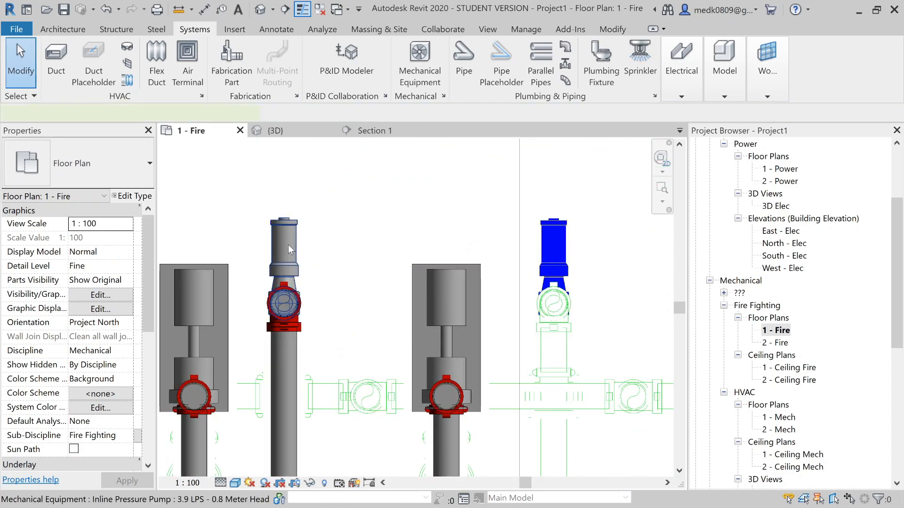
Copy the first inline pressure pump from its top endpoint to the matching endpoint of the second blue pump symbol.
click(288, 245)
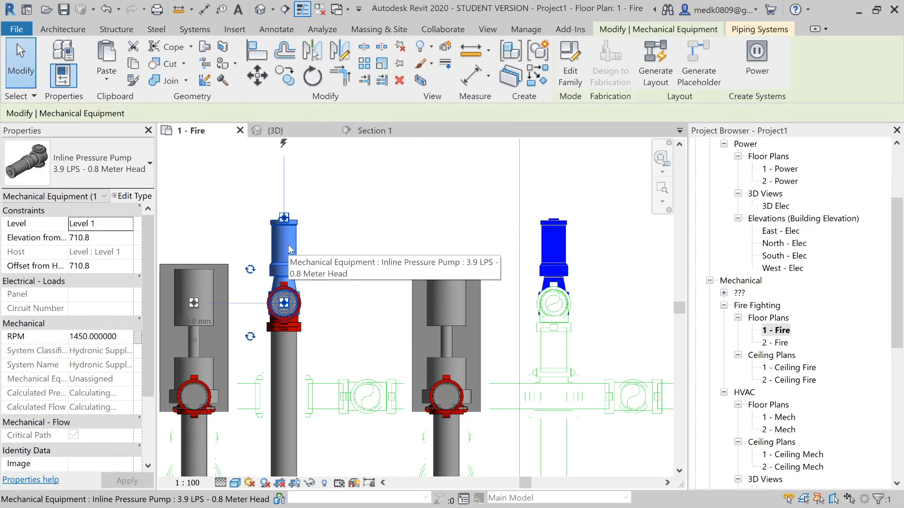
click(291, 80)
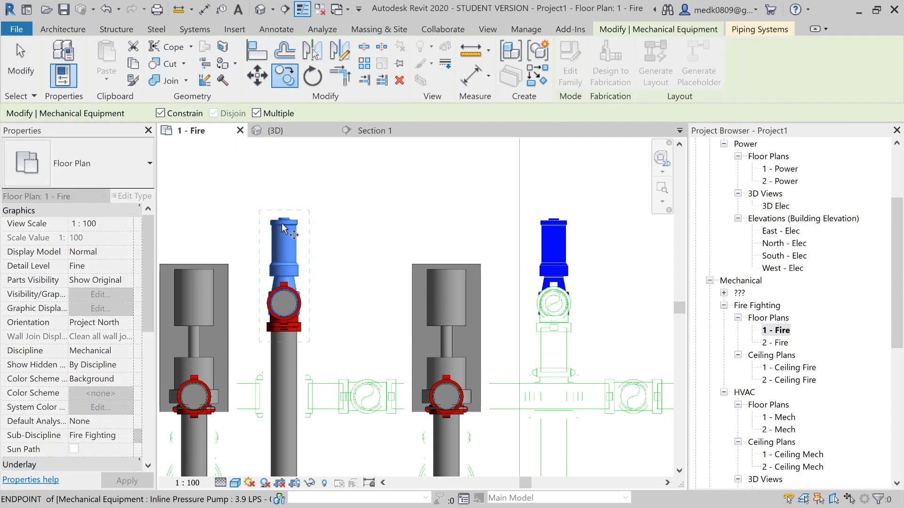
scroll(283, 228, up, 2)
click(285, 215)
scroll(285, 214, down, 3)
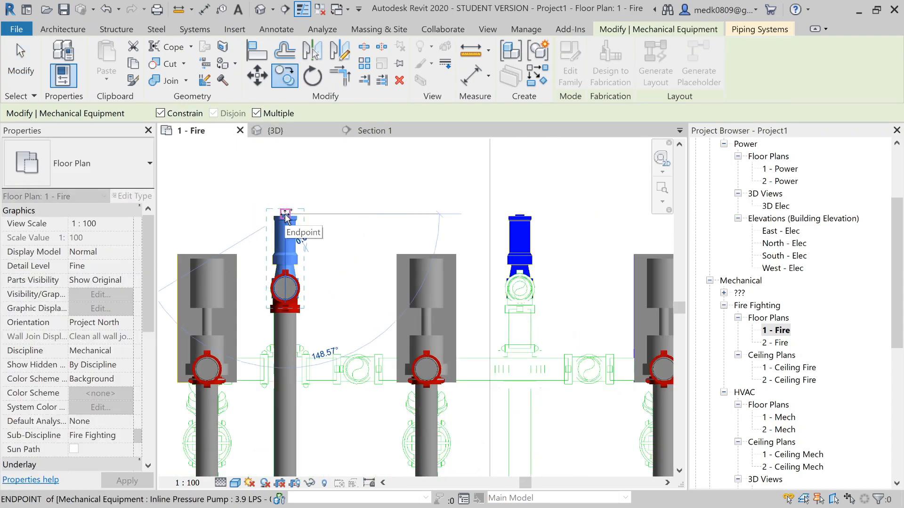
click(521, 216)
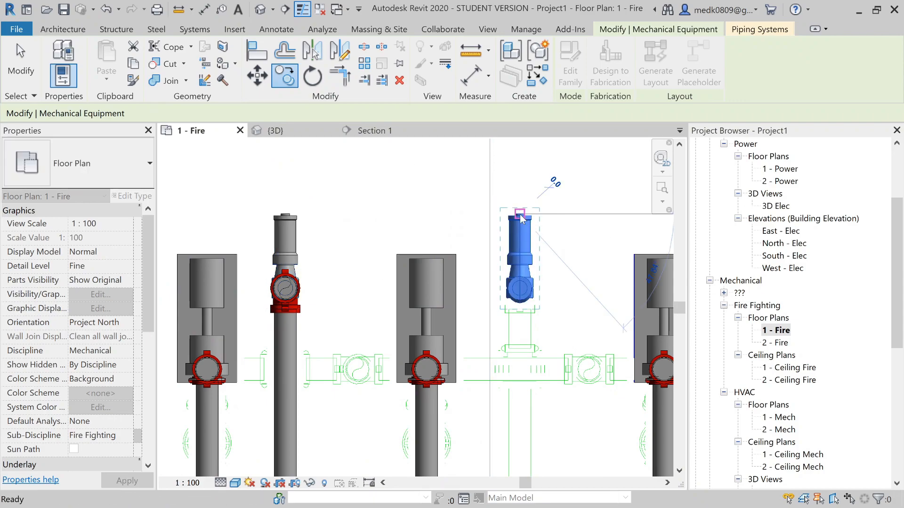
key(Escape)
key(Escape)
In Section 1, draw a 150 mm Fire Pipe from the copied pump's outlet down and horizontally toward the header.
click(374, 132)
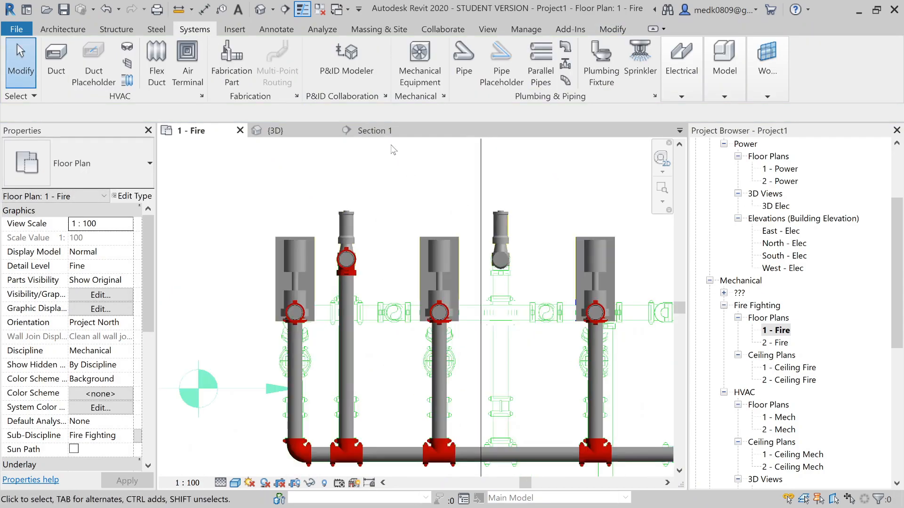
scroll(414, 330, up, 5)
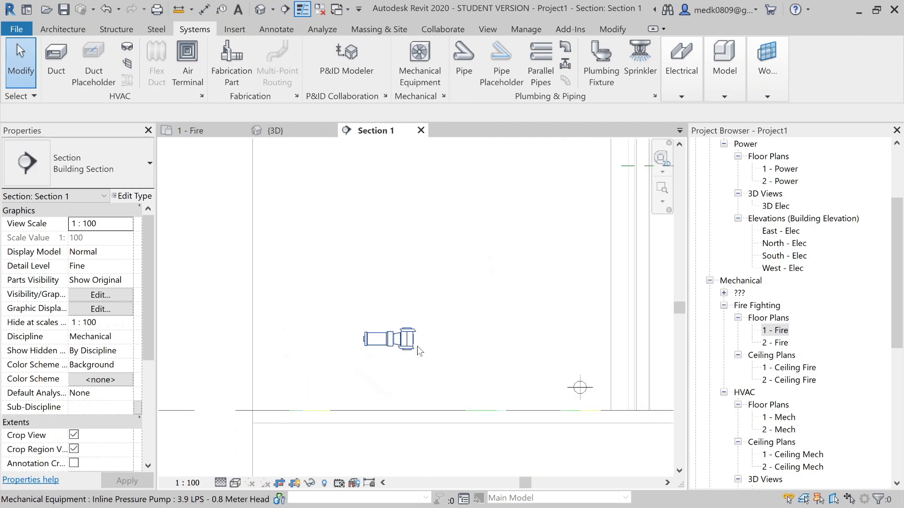
middle_drag(419, 353, 370, 255)
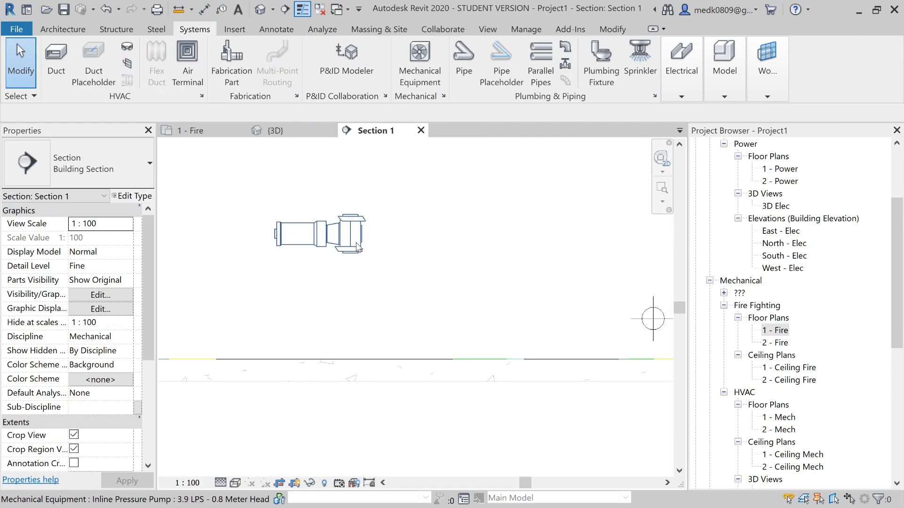
click(348, 244)
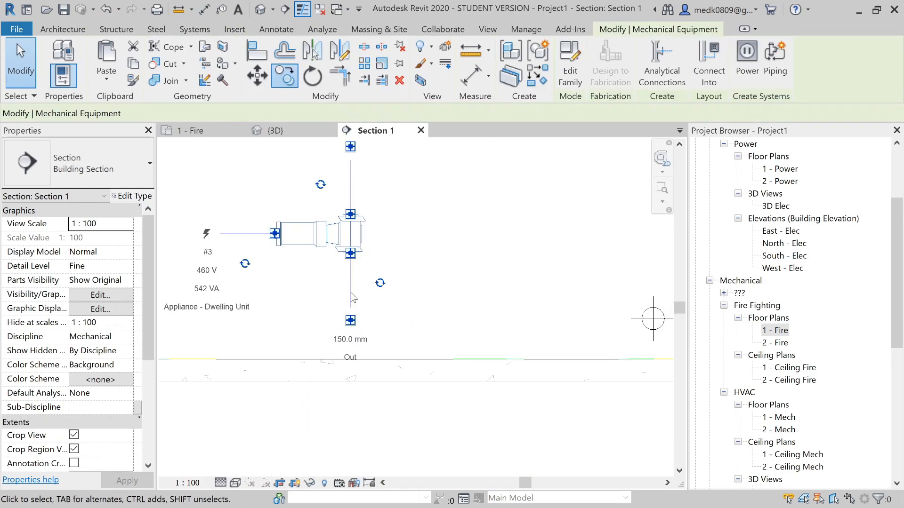
click(350, 321)
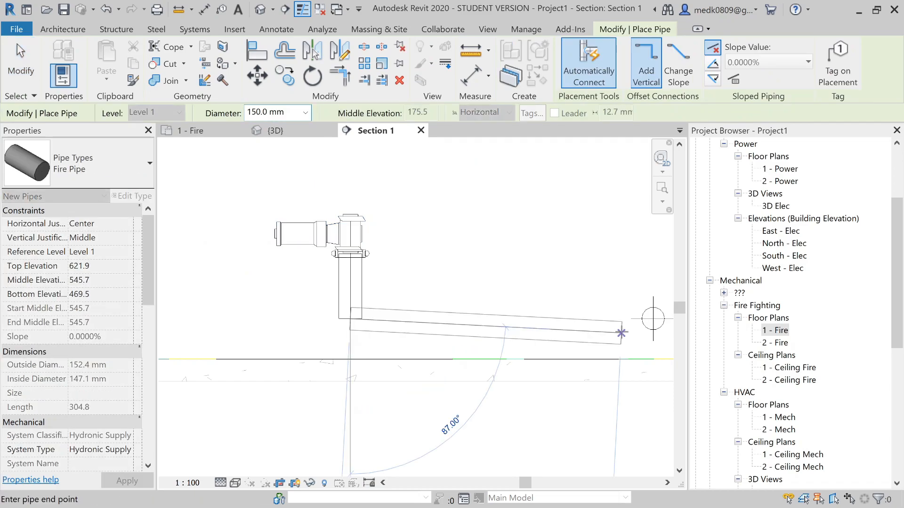
click(628, 319)
key(Escape)
key(Escape)
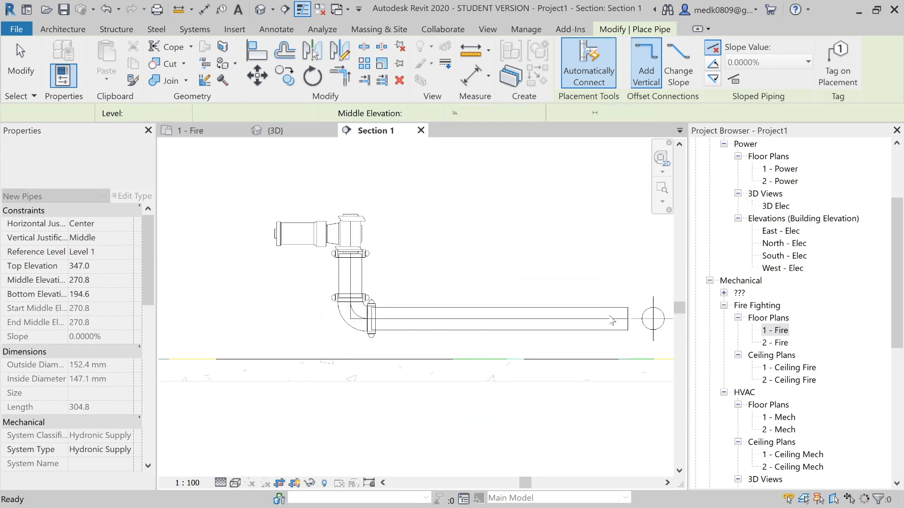
Draw a vertical 150 mm Fire Pipe upward from the copied pump's inlet.
middle_drag(364, 231, 352, 290)
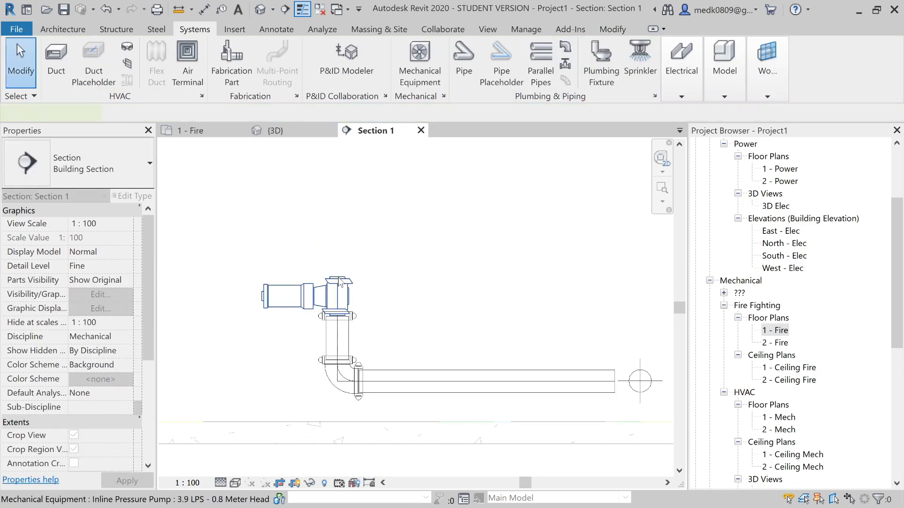
click(340, 283)
scroll(344, 253, down, 1)
click(337, 221)
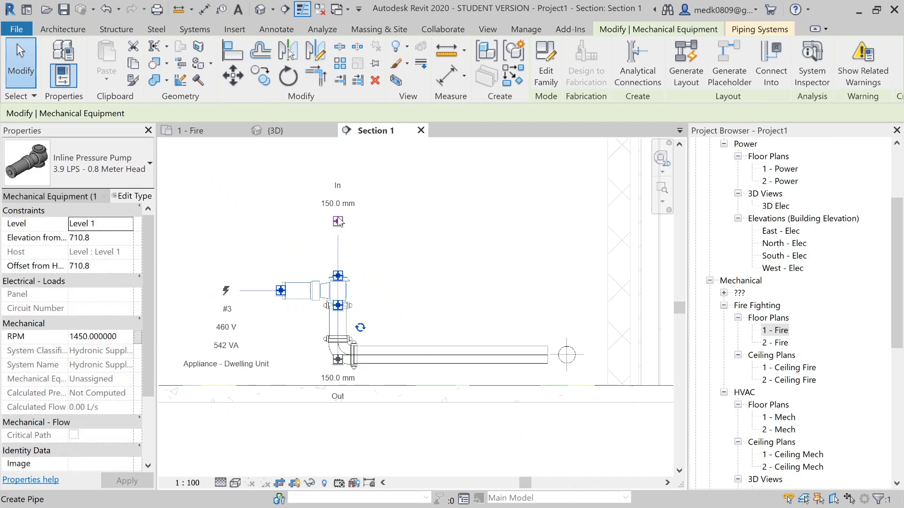
click(342, 149)
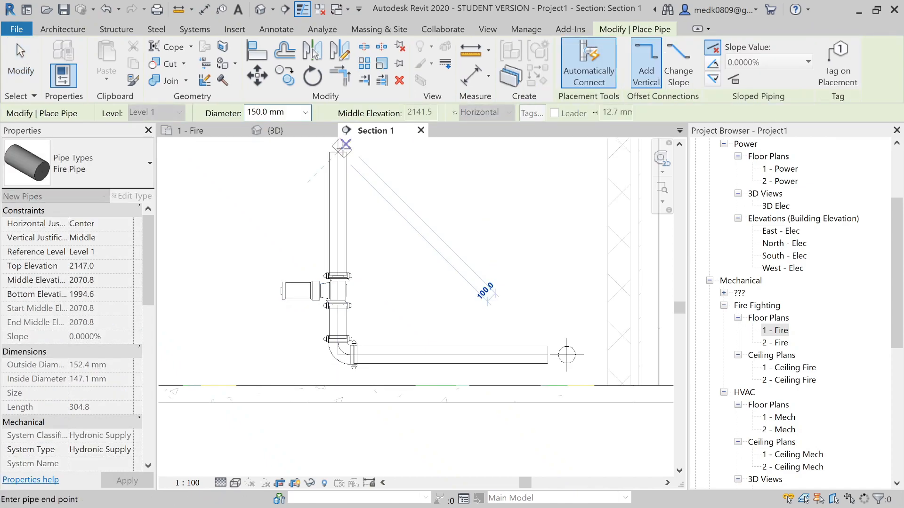
key(Escape)
scroll(569, 358, up, 4)
key(Escape)
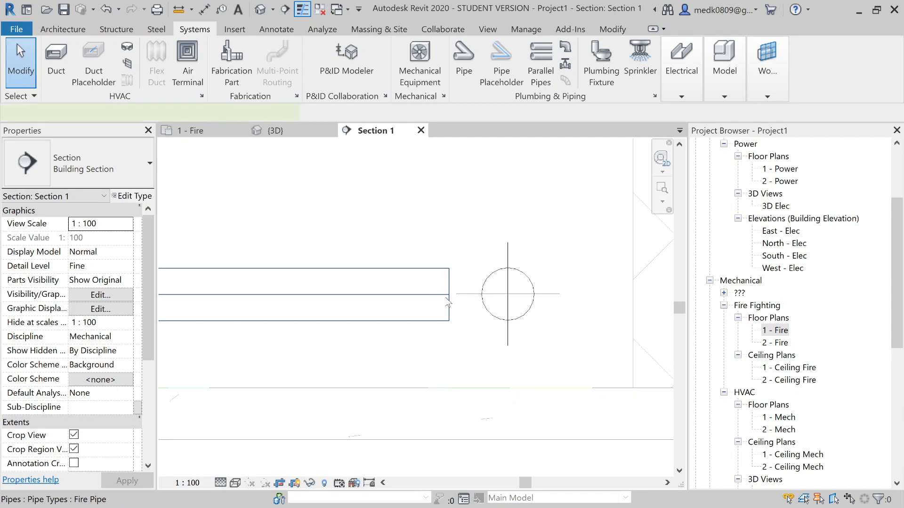
Extend the open end of the horizontal pipe to the centre of the header to connect them.
click(447, 301)
drag(447, 294, 507, 295)
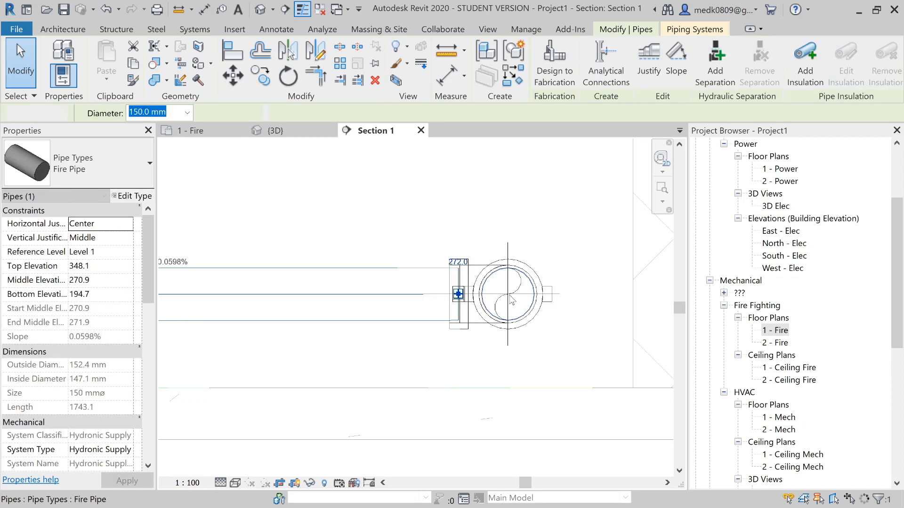
key(Escape)
scroll(508, 296, down, 5)
scroll(509, 295, down, 2)
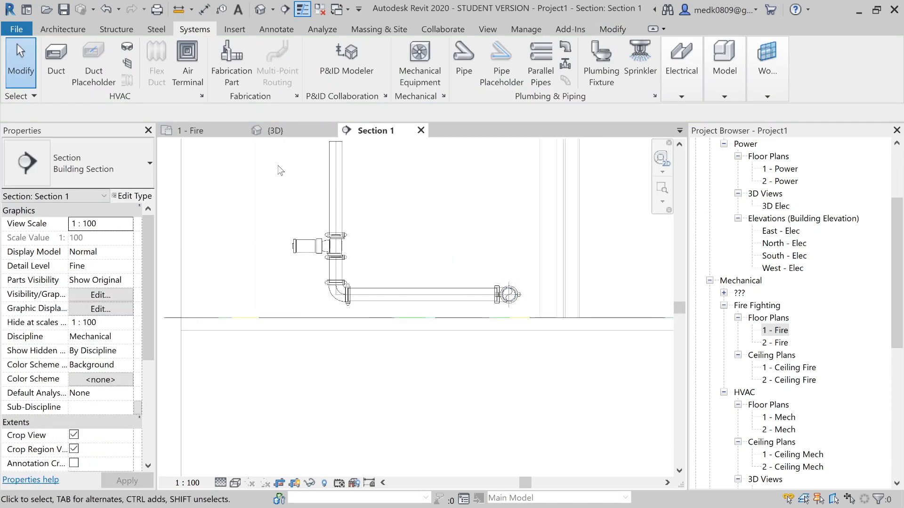
Check the second inline pump's header connection in the 1 - Fire plan and the 3D view.
click(212, 135)
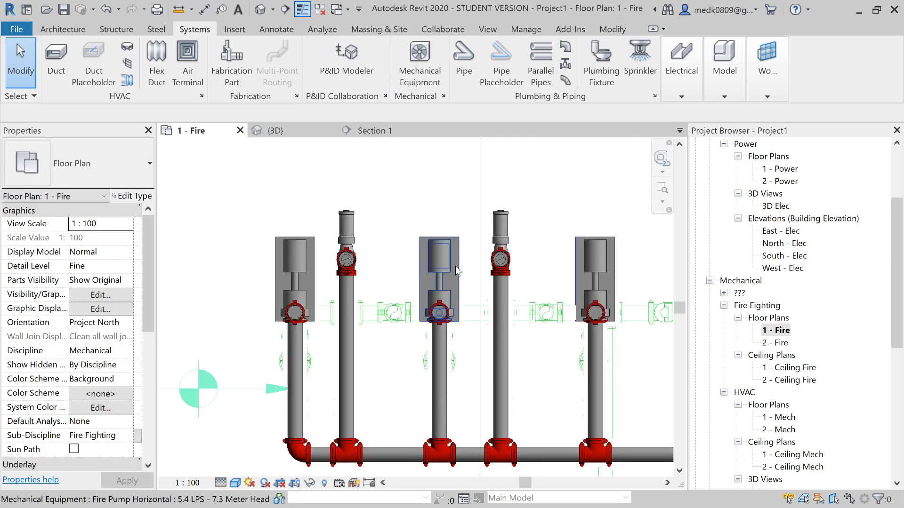
middle_drag(449, 305, 349, 321)
scroll(349, 322, down, 2)
scroll(349, 322, down, 2)
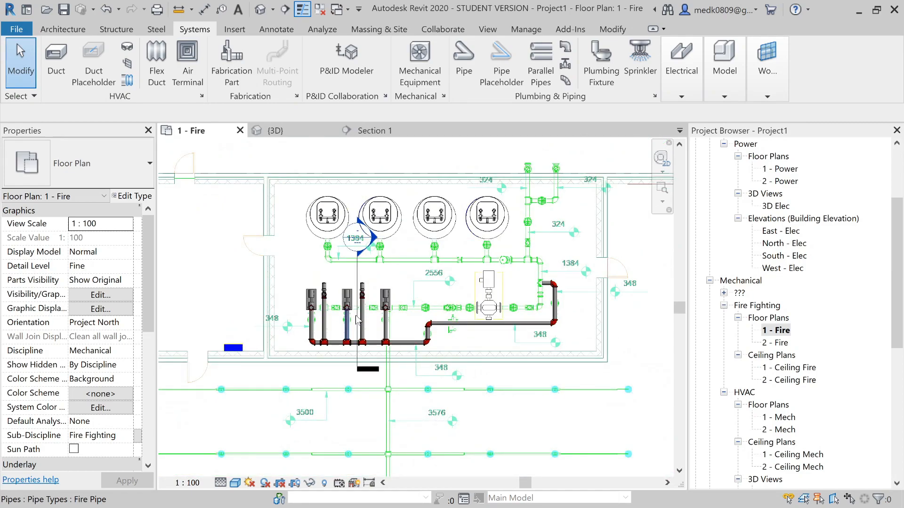
click(300, 131)
shift+middle_drag(375, 325, 401, 360)
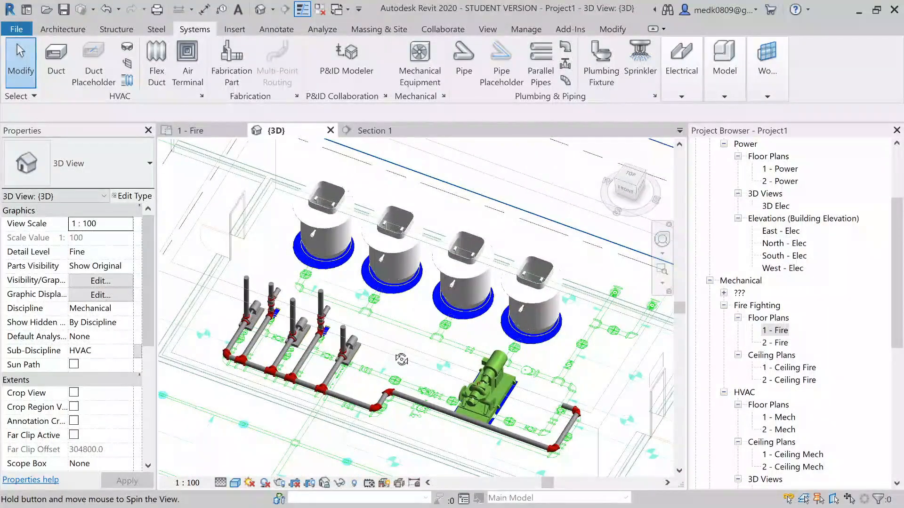
In the 1 - Fire plan, draw a 150 mm Fire Pipe from the first water tank's outlet to the imported tank header line.
click(207, 130)
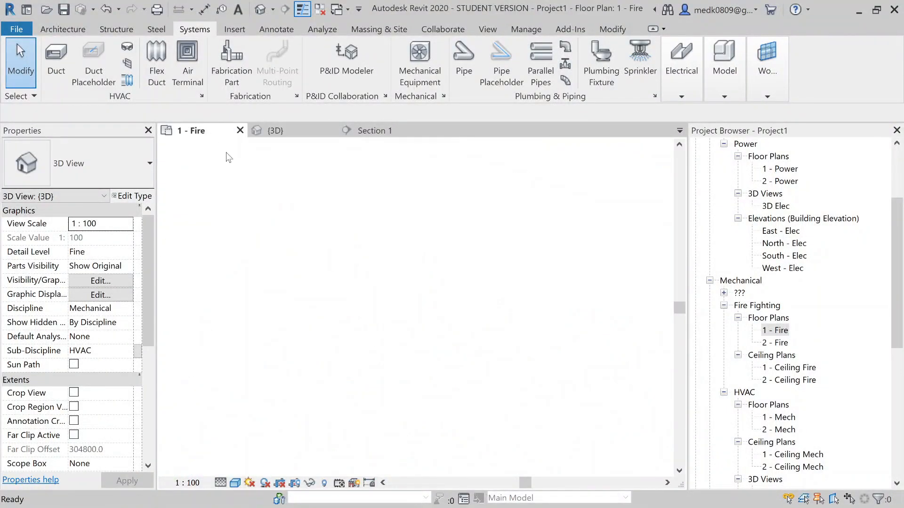
scroll(399, 289, up, 5)
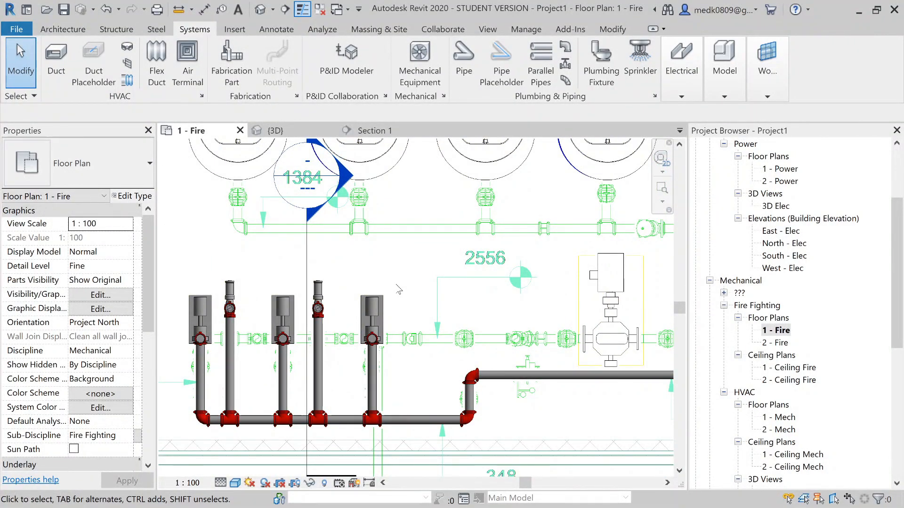
scroll(399, 289, up, 1)
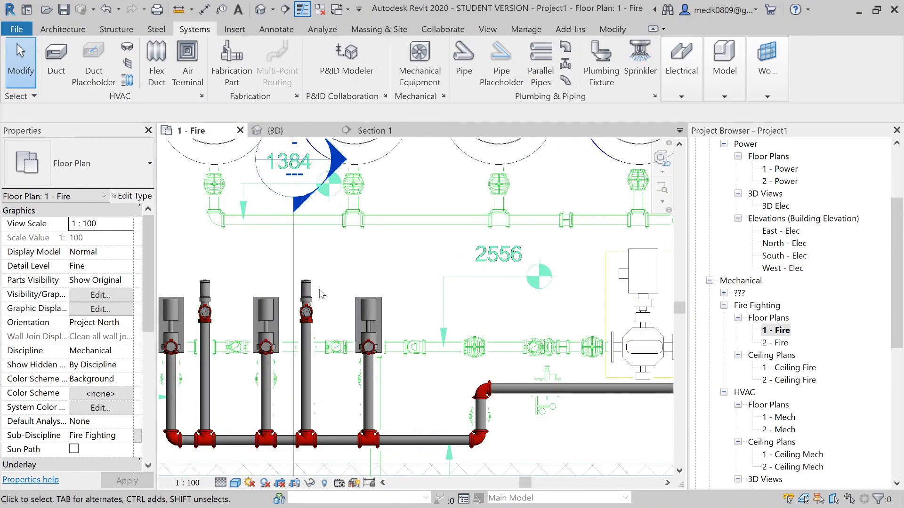
scroll(399, 290, up, 1)
middle_drag(302, 284, 339, 373)
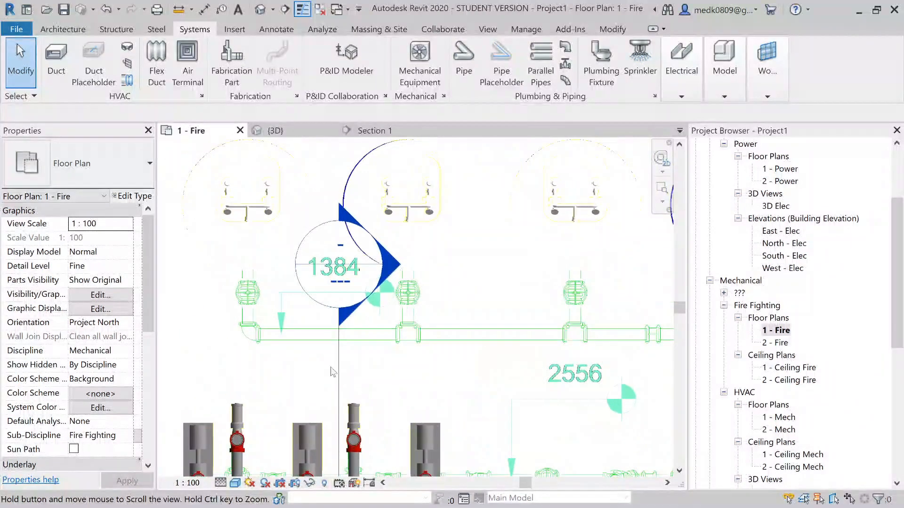
scroll(339, 373, down, 1)
scroll(275, 327, down, 2)
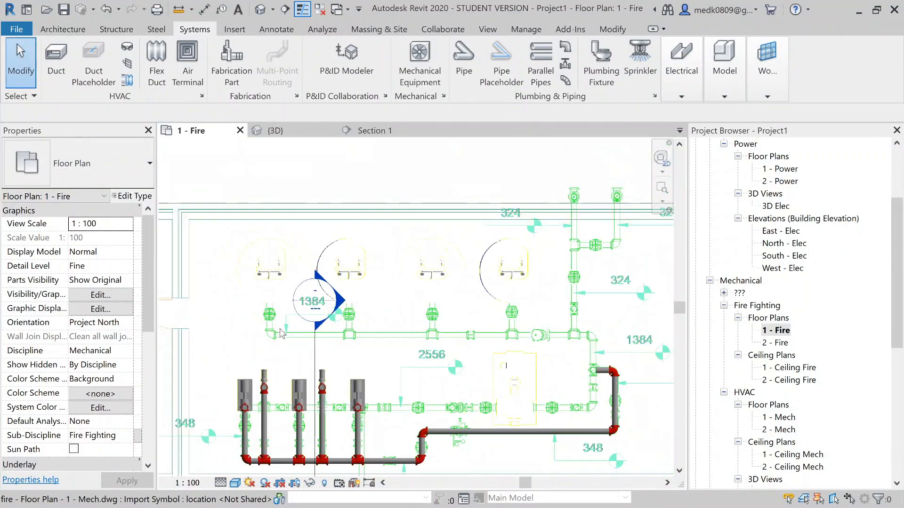
scroll(278, 311, up, 3)
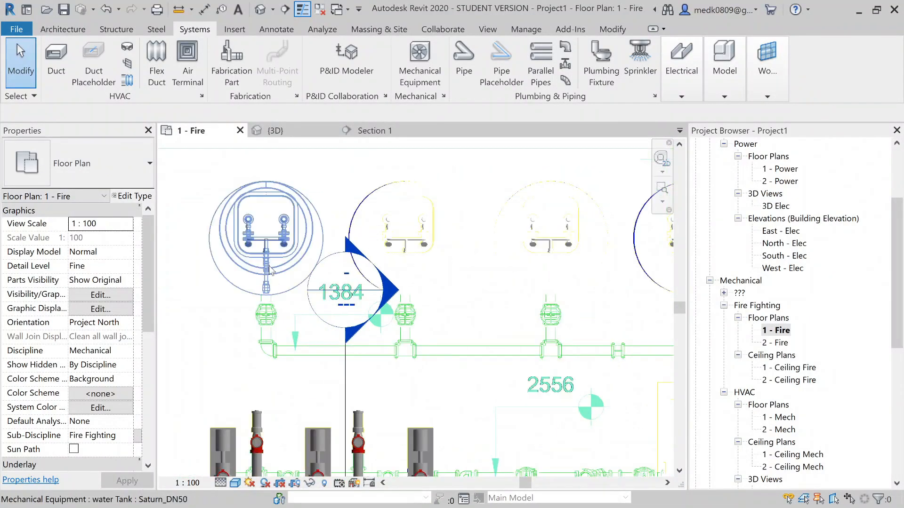
click(271, 269)
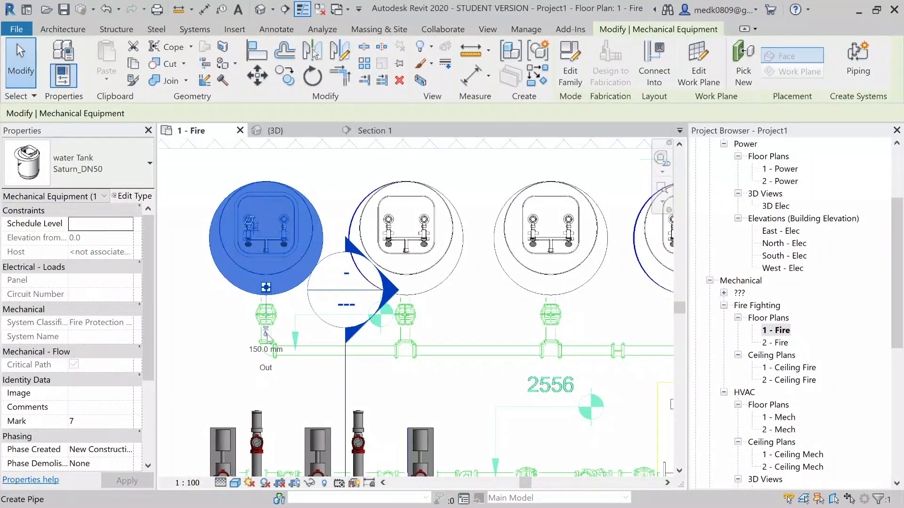
click(267, 353)
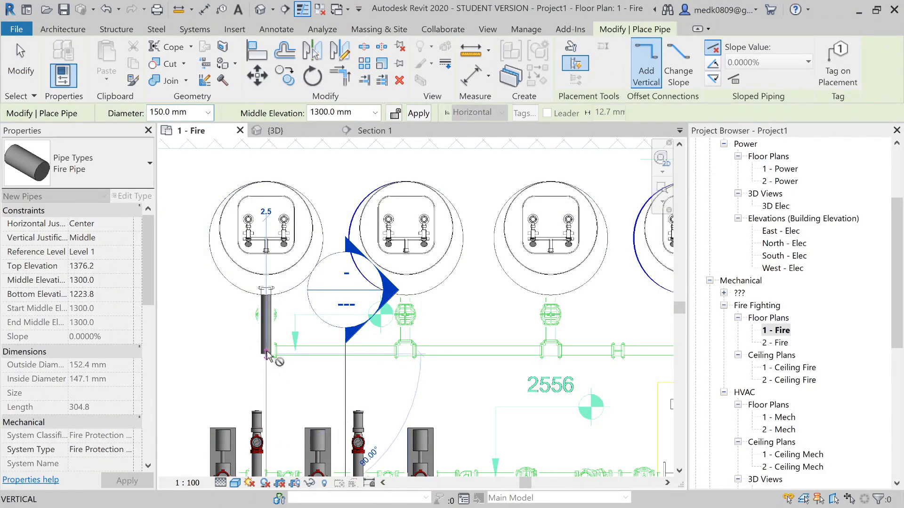
Continue the Fire Pipe horizontally past all four tanks and finish it with a short upward turn at the imported riser line.
scroll(268, 358, down, 3)
middle_drag(607, 350, 546, 351)
scroll(571, 351, up, 3)
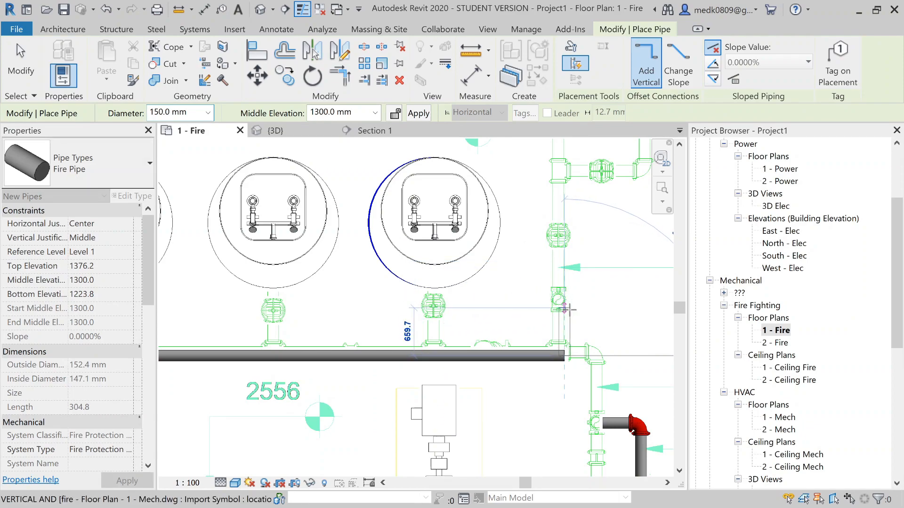
click(569, 309)
key(Escape)
key(Escape)
scroll(468, 331, down, 3)
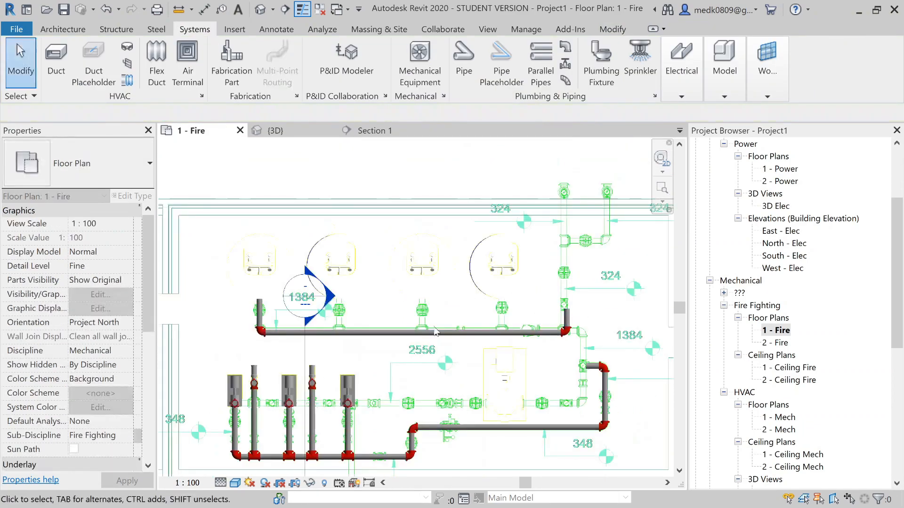
Shift the horizontal tank header pipe slightly toward the tanks to align it with the imported plan.
scroll(250, 342, up, 3)
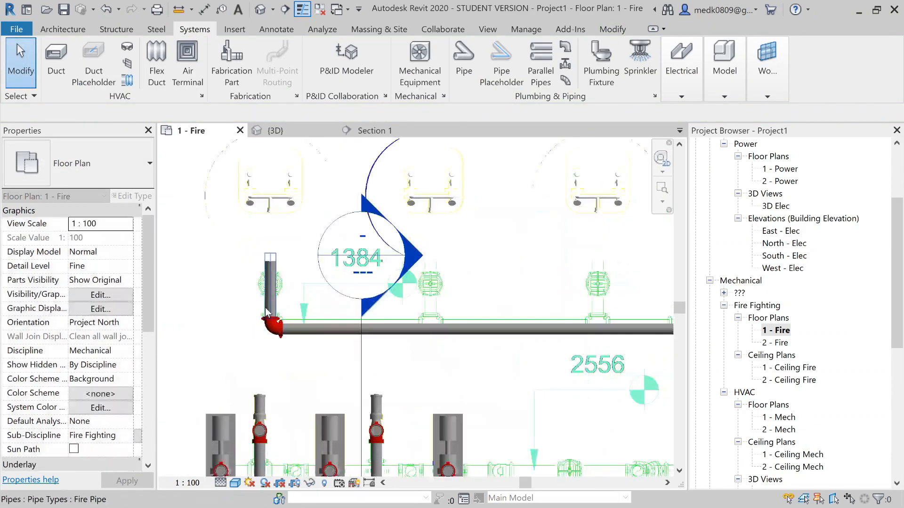
click(398, 340)
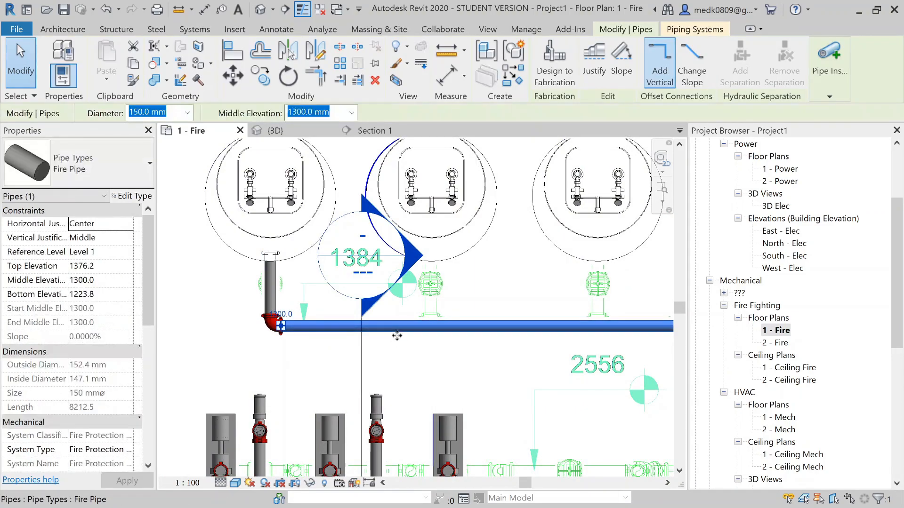
drag(397, 336, 398, 330)
click(448, 314)
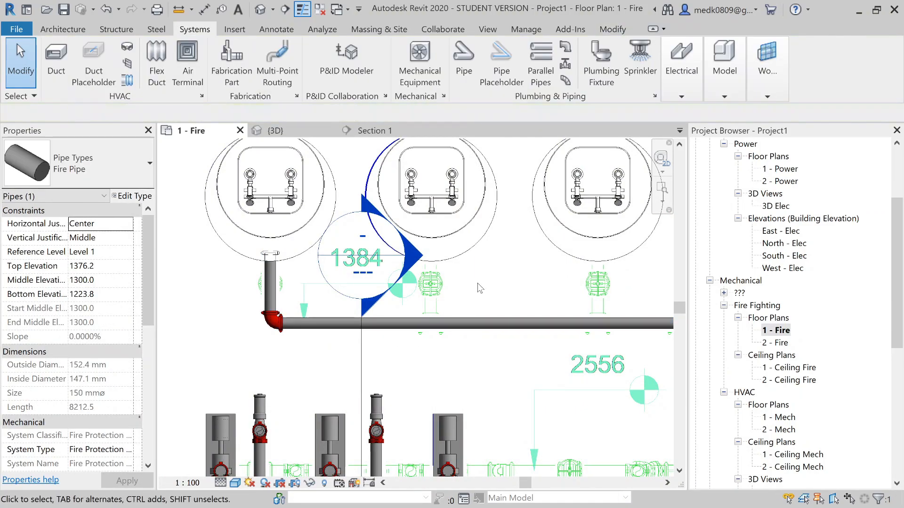
Connect the second water tank's outlet to the tank header with a 150 mm Fire Pipe and inspect the fittings.
scroll(452, 301, up, 2)
scroll(433, 268, up, 1)
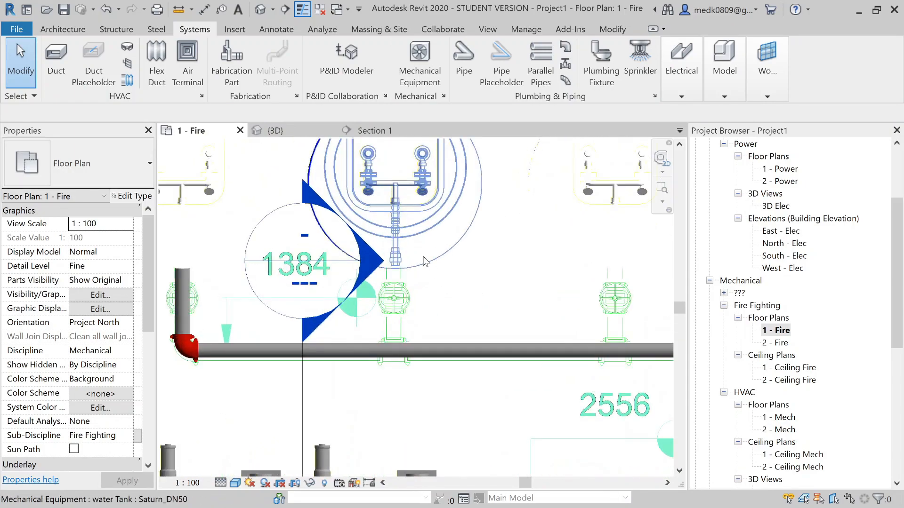
click(433, 267)
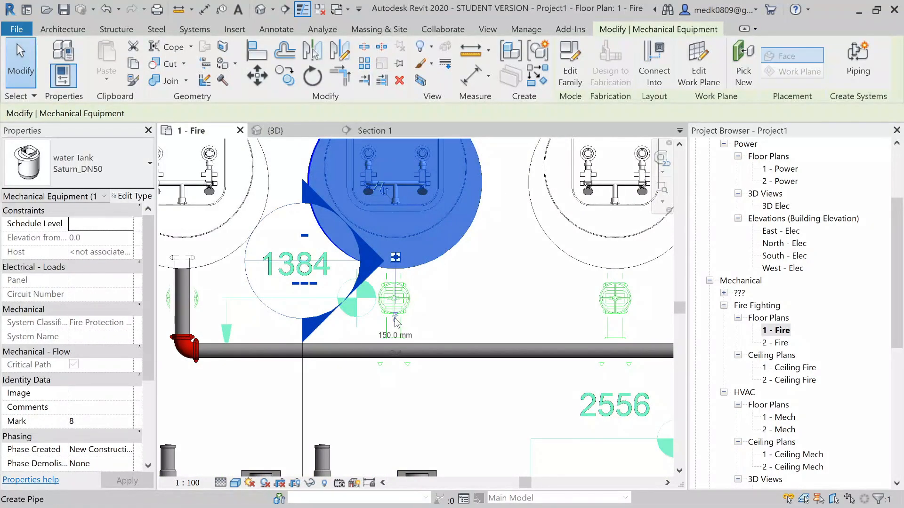
key(p)
key(i)
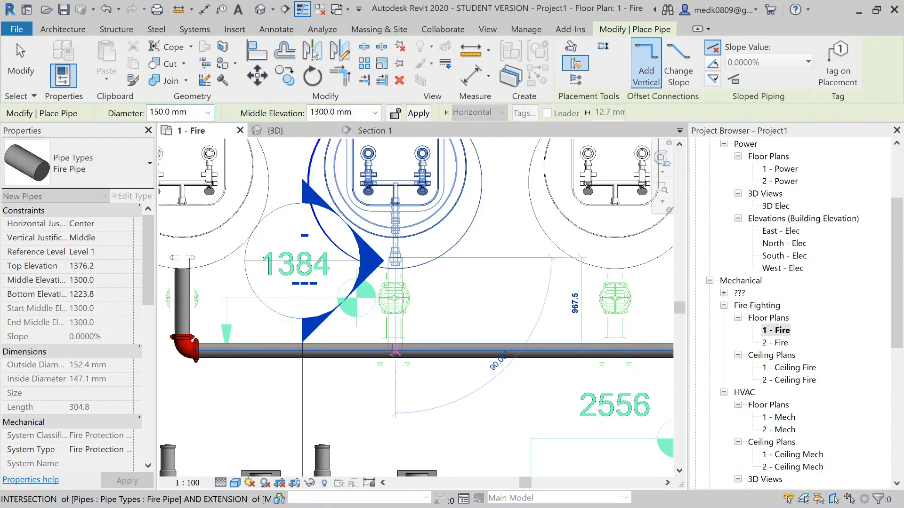
click(395, 351)
key(Escape)
key(Escape)
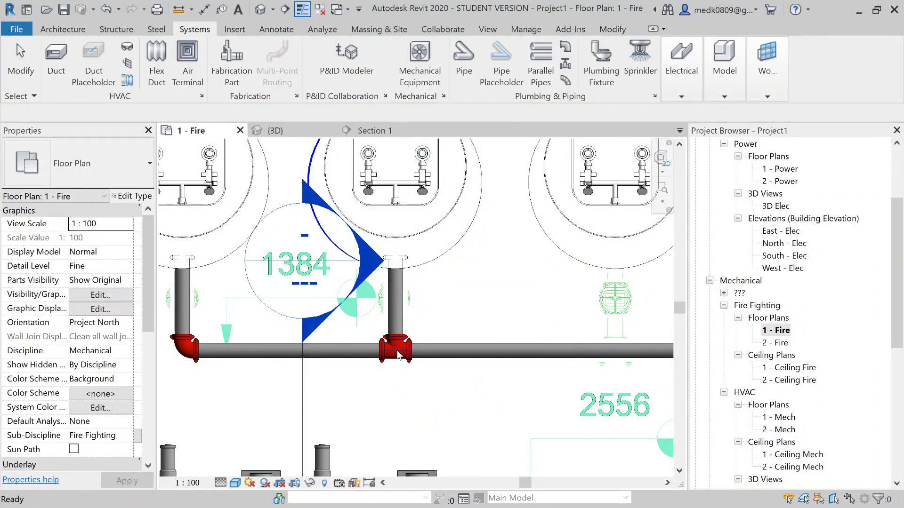
scroll(397, 355, up, 4)
scroll(397, 355, down, 4)
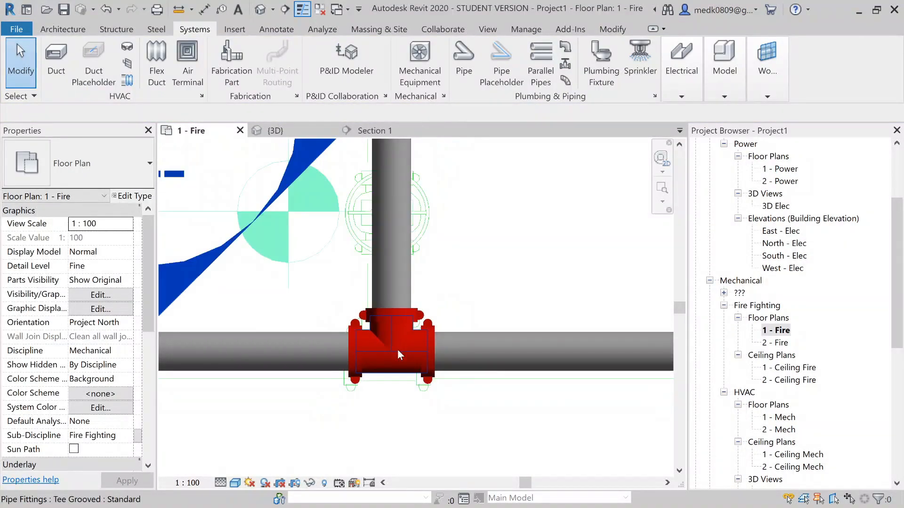
scroll(204, 344, up, 6)
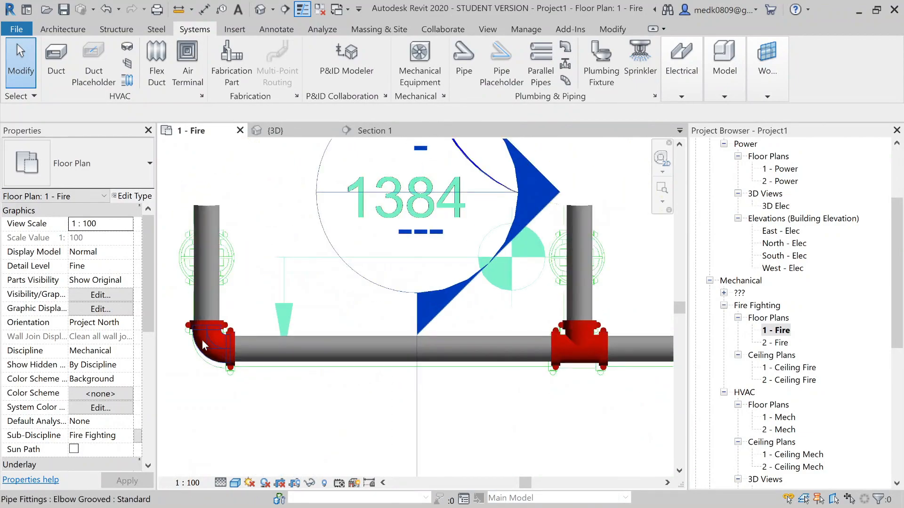
scroll(202, 339, down, 6)
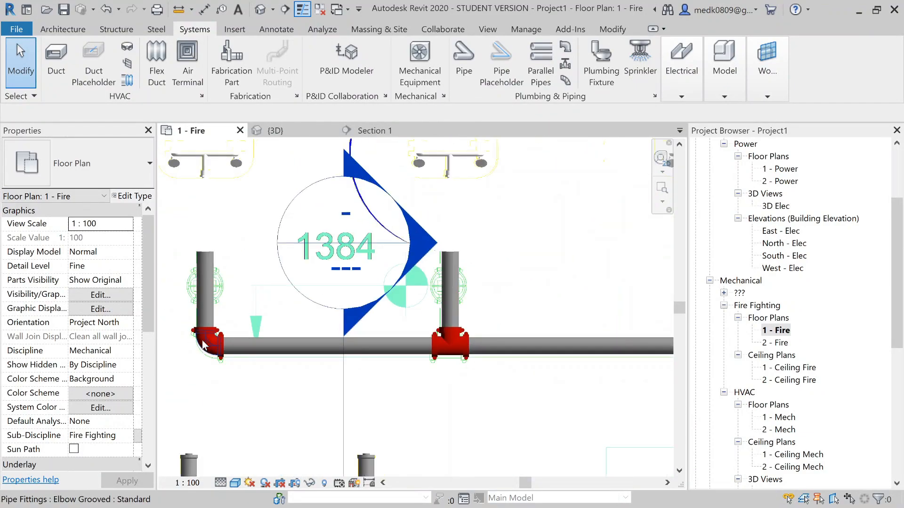
Draw a 150 mm Fire Pipe from the third water tank's outlet to the centreline of the tank header.
scroll(488, 292, up, 2)
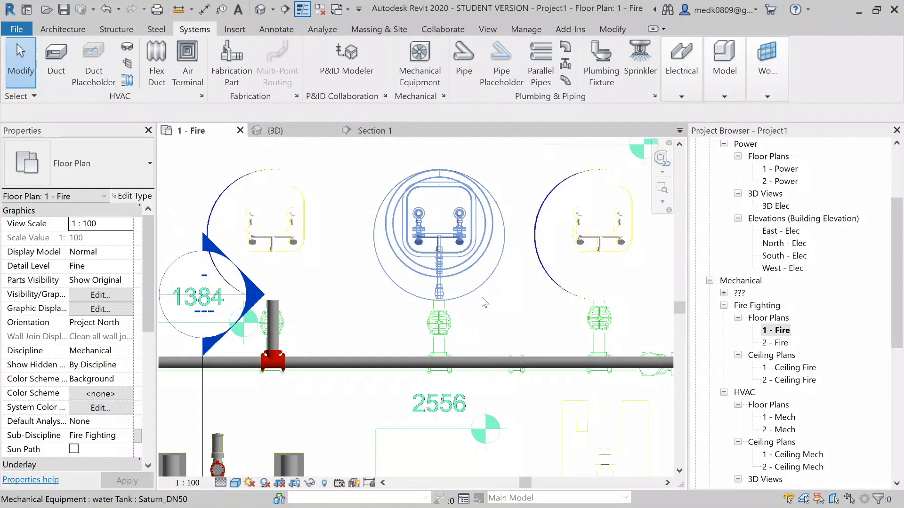
middle_drag(487, 308, 484, 241)
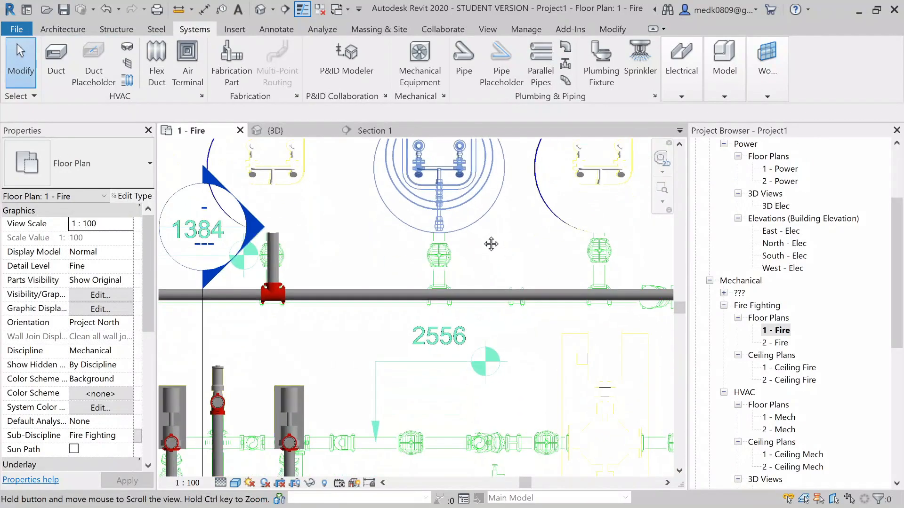
click(467, 239)
scroll(436, 256, up, 2)
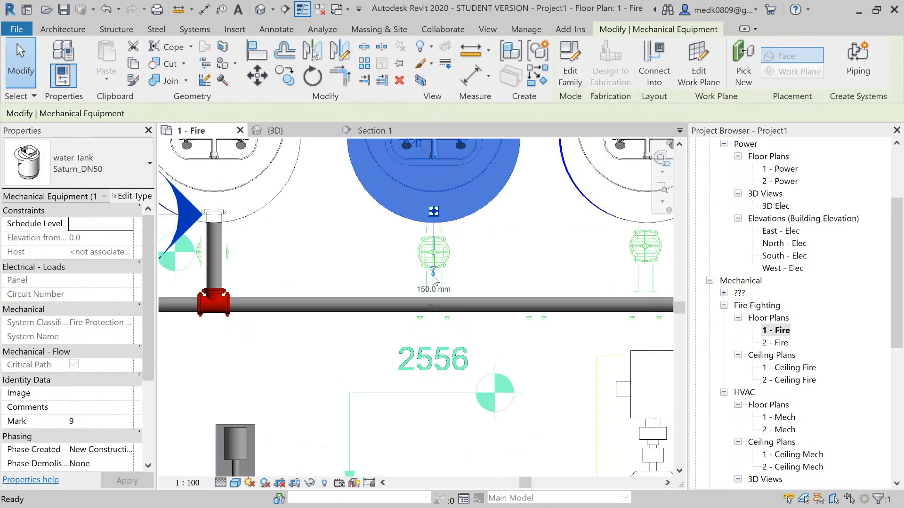
click(433, 272)
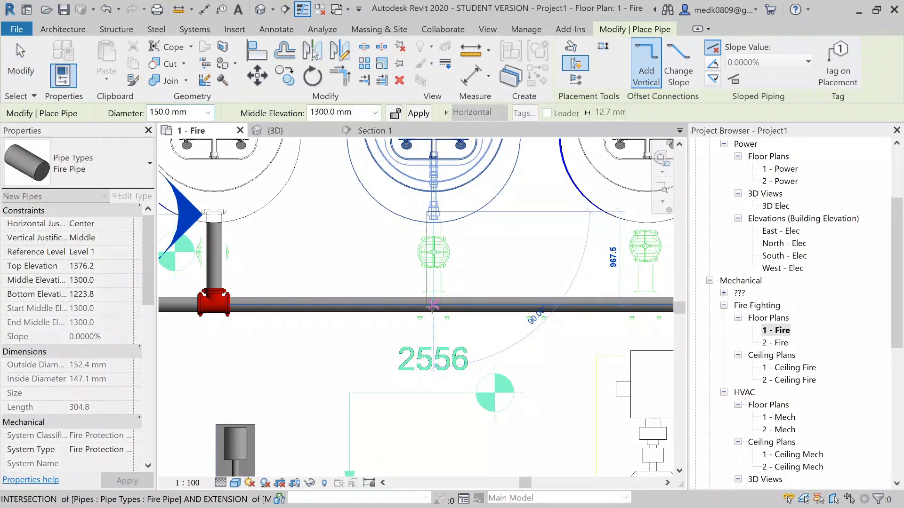
click(433, 306)
key(Escape)
key(Escape)
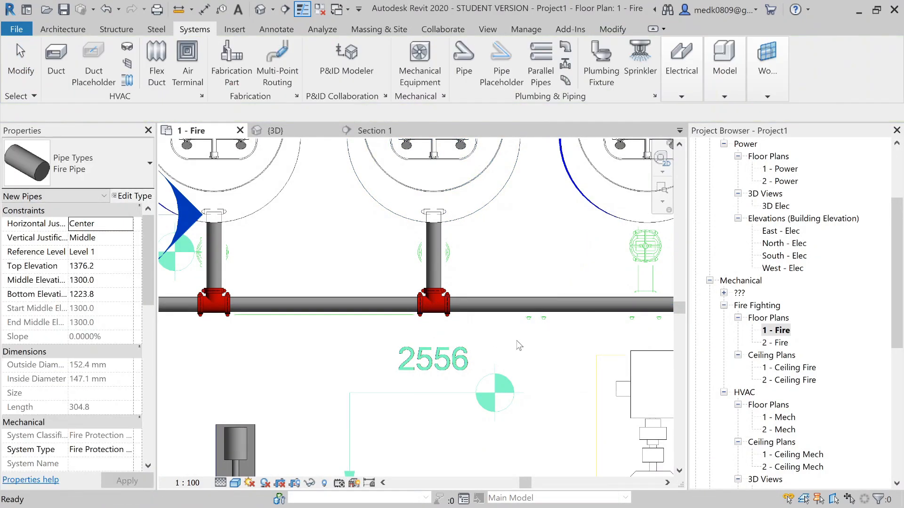
Pipe the fourth water tank's outlet to the tank header with a 150 mm Fire Pipe.
scroll(540, 341, down, 2)
middle_drag(548, 350, 387, 357)
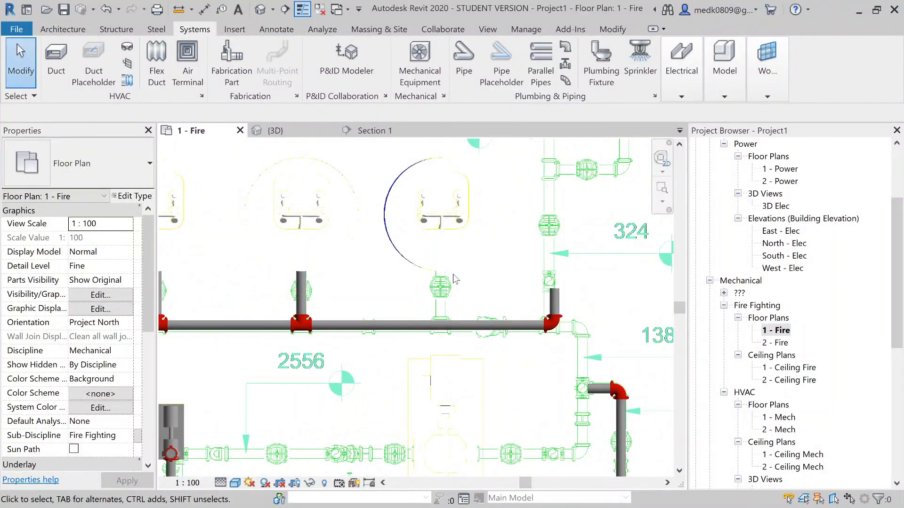
scroll(452, 272, up, 2)
click(445, 263)
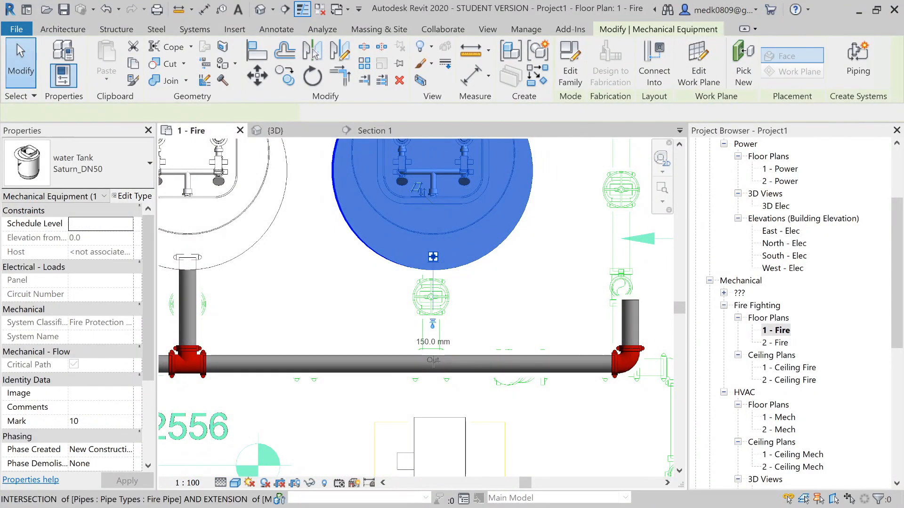
click(433, 256)
click(433, 364)
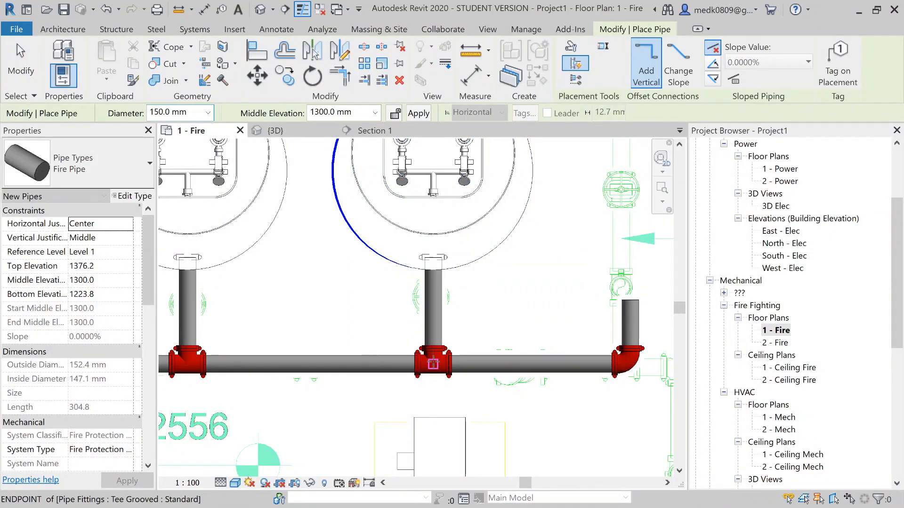
key(Escape)
key(Escape)
Draw a 150 mm Fire Pipe at 324 mm middle elevation, about 2.6 m long, from the drop symbol beyond the header's end up to the wall.
scroll(433, 364, down, 3)
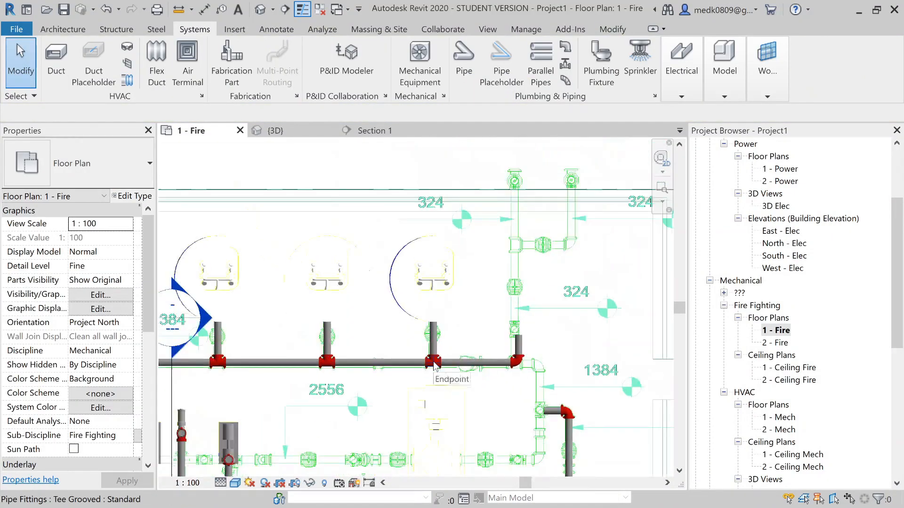
middle_drag(584, 311, 546, 269)
scroll(546, 264, up, 1)
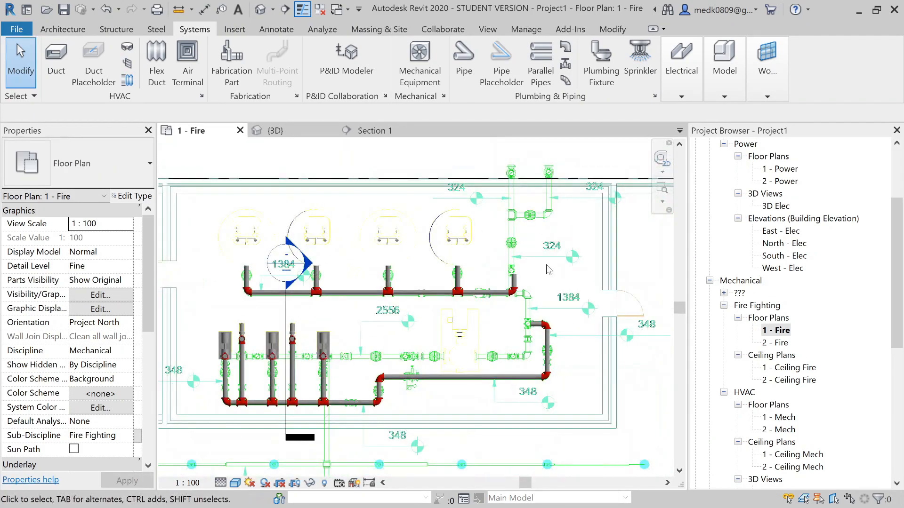
scroll(559, 234, up, 2)
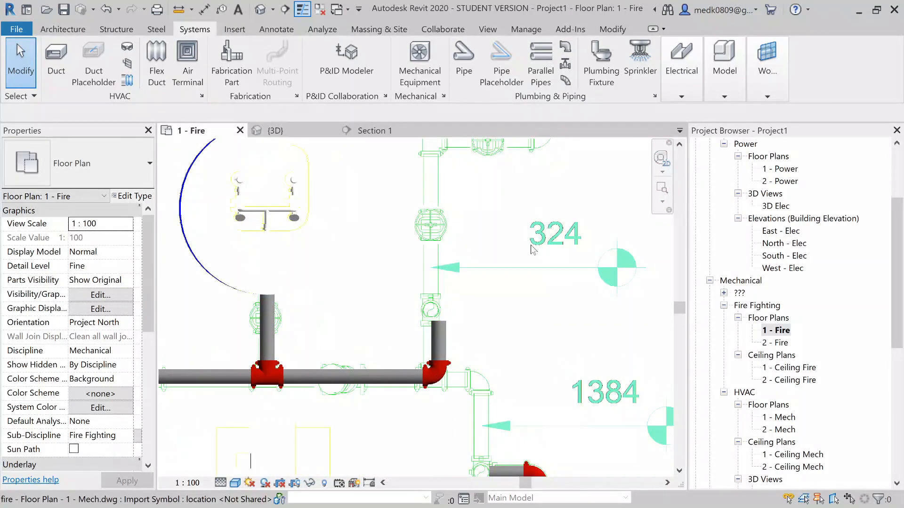
scroll(441, 288, up, 4)
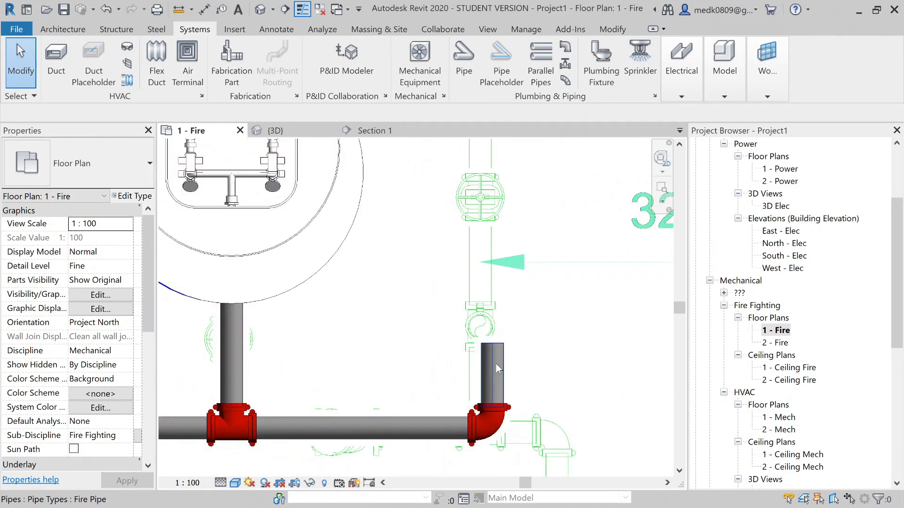
click(495, 368)
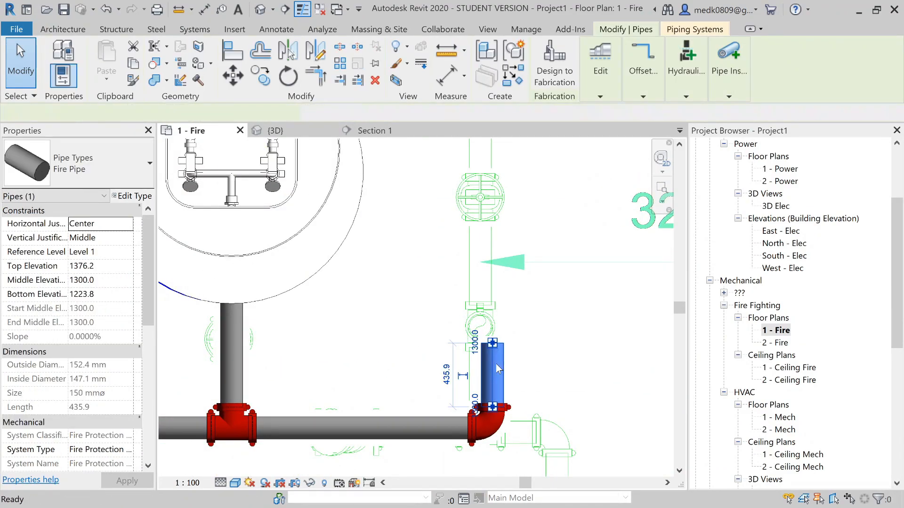
key(p)
key(i)
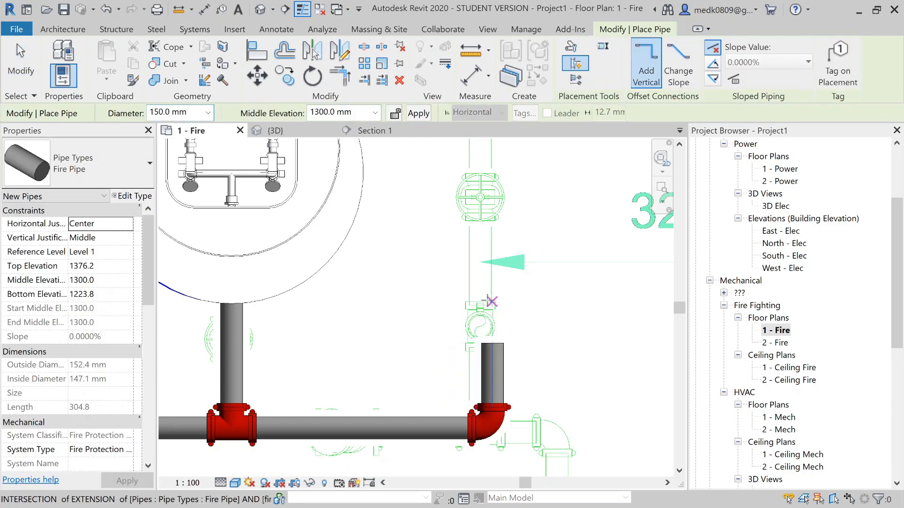
scroll(491, 302, down, 3)
middle_drag(448, 326, 438, 340)
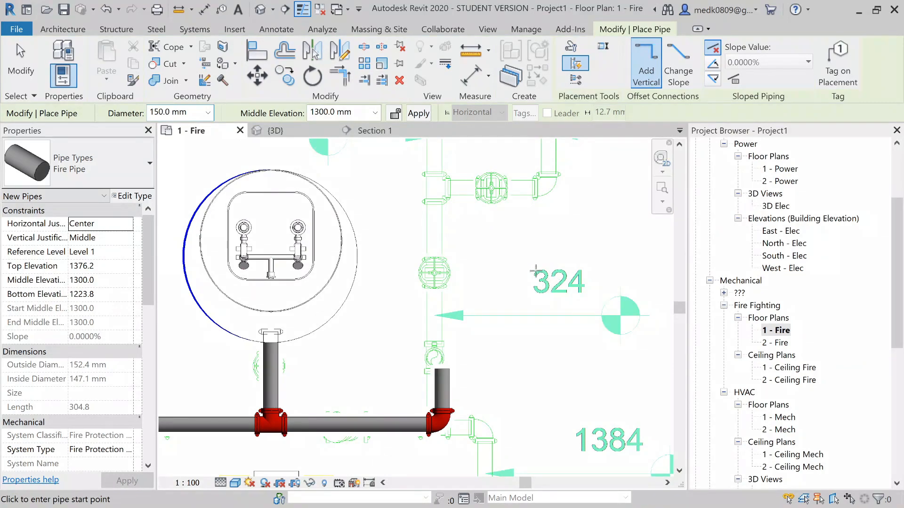
drag(352, 112, 293, 115)
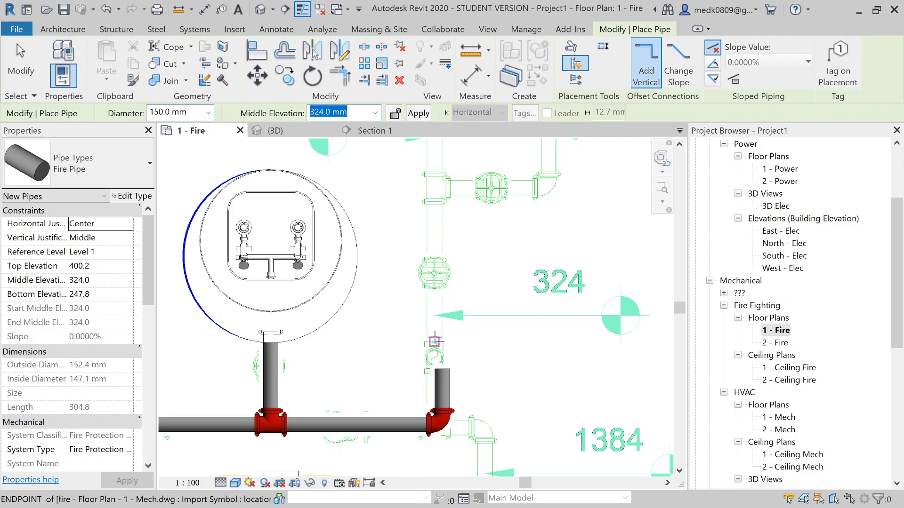
click(434, 341)
middle_drag(429, 238, 405, 376)
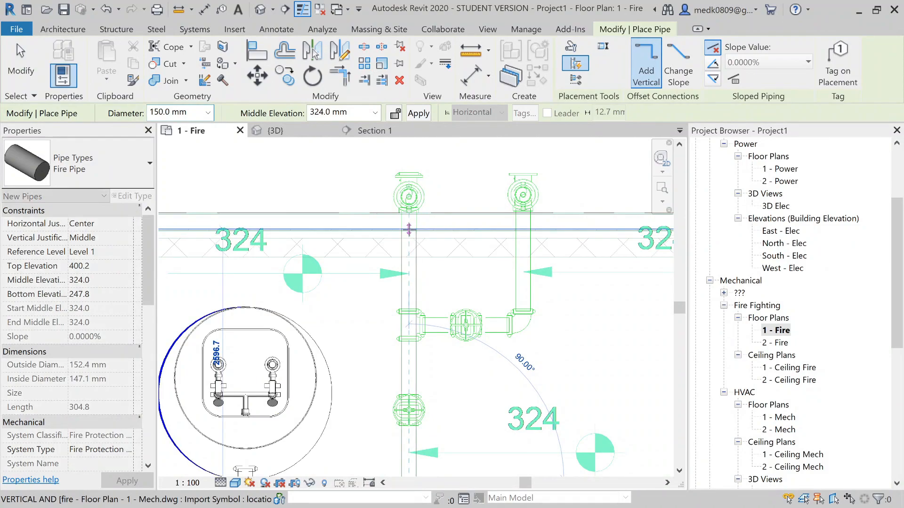
click(410, 229)
key(Escape)
key(Escape)
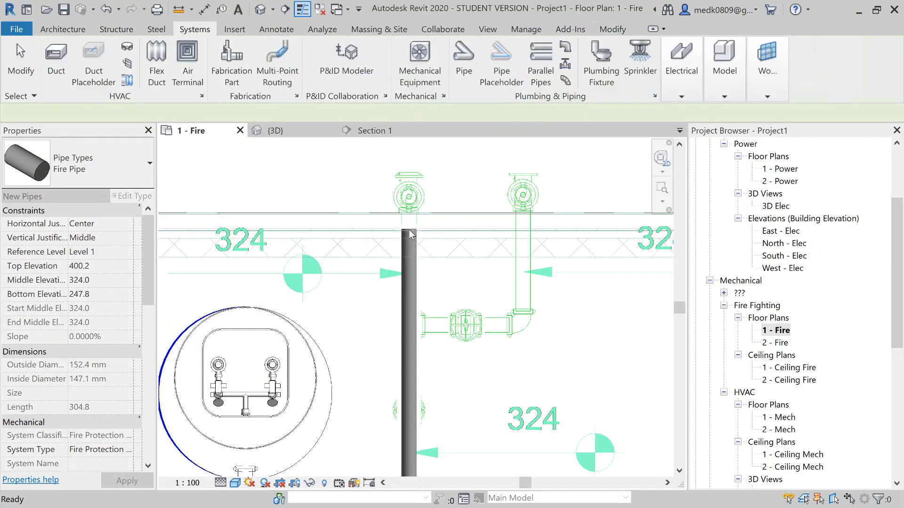
Set the floor plan's visual style to Wireframe for the area where the header's end pipe meets the 324 mm pipe.
scroll(417, 372, down, 2)
scroll(416, 372, up, 2)
middle_drag(442, 347, 498, 309)
scroll(484, 296, up, 3)
scroll(473, 304, up, 2)
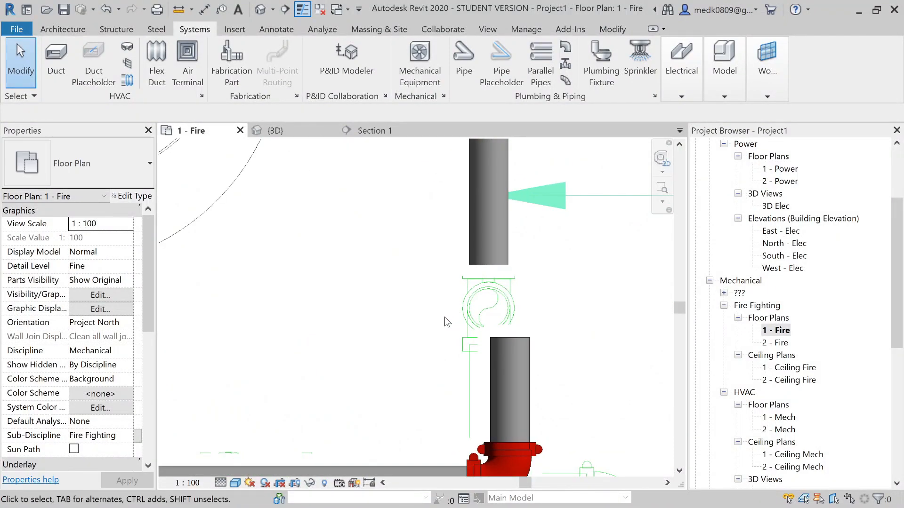
click(235, 482)
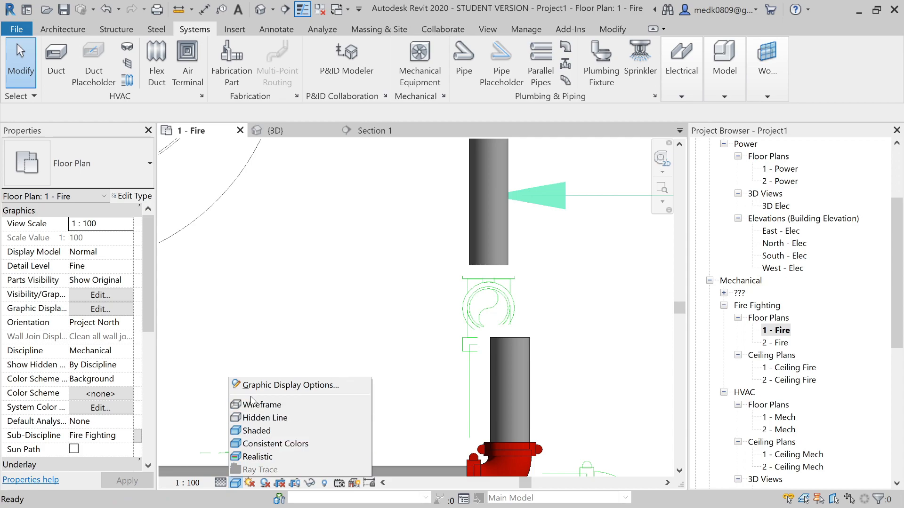
click(256, 404)
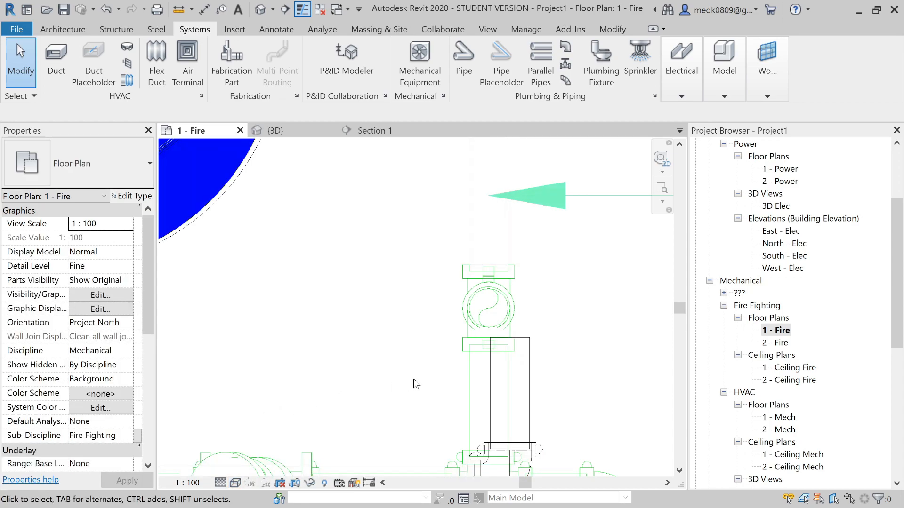
Align the short vertical pipe at the header's end with the centreline of the 324 mm elevation pipe.
key(l)
click(488, 256)
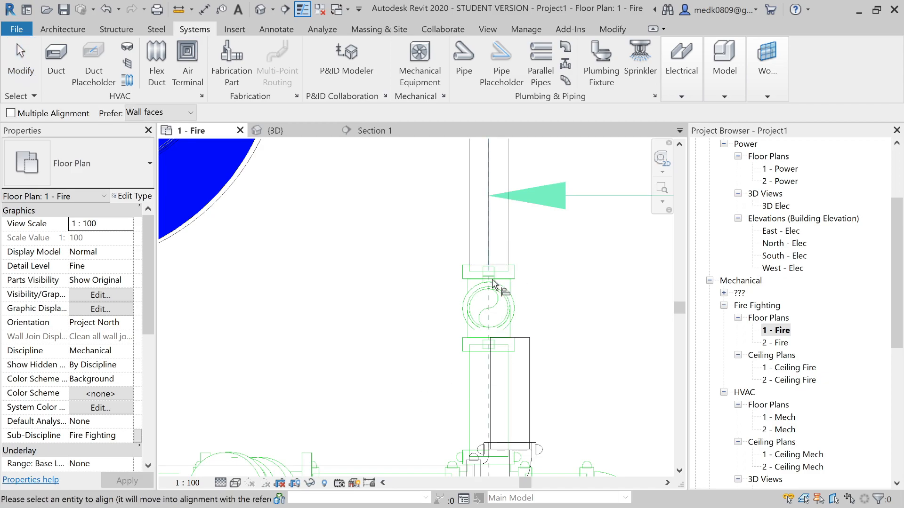
click(508, 367)
key(Escape)
key(Escape)
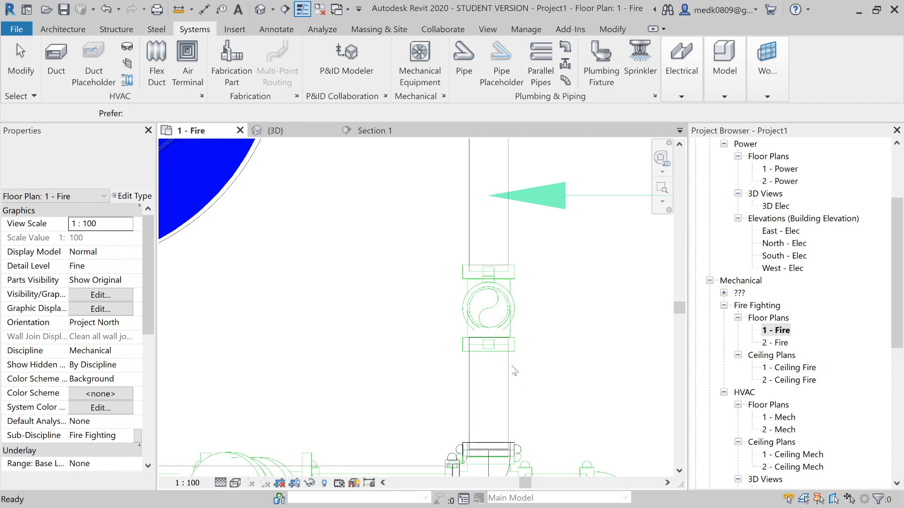
Extend the header's short end pipe to connect with the 324 mm elevation pipe, and shift the drop fittings onto the plan symbol.
click(487, 340)
drag(488, 338, 488, 264)
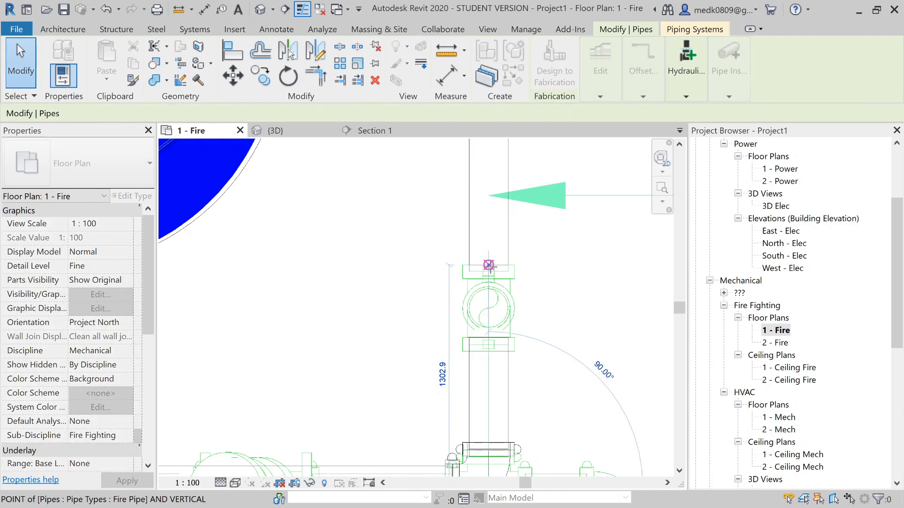
key(Escape)
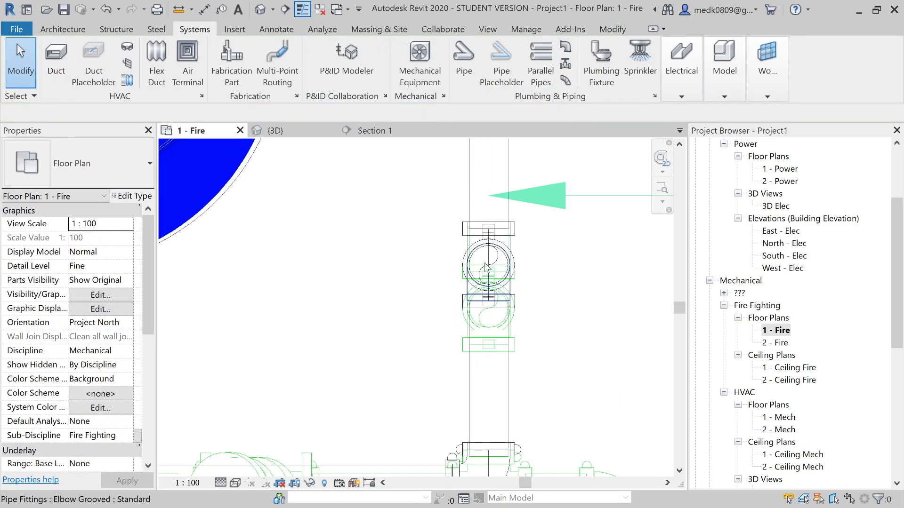
drag(406, 199, 553, 332)
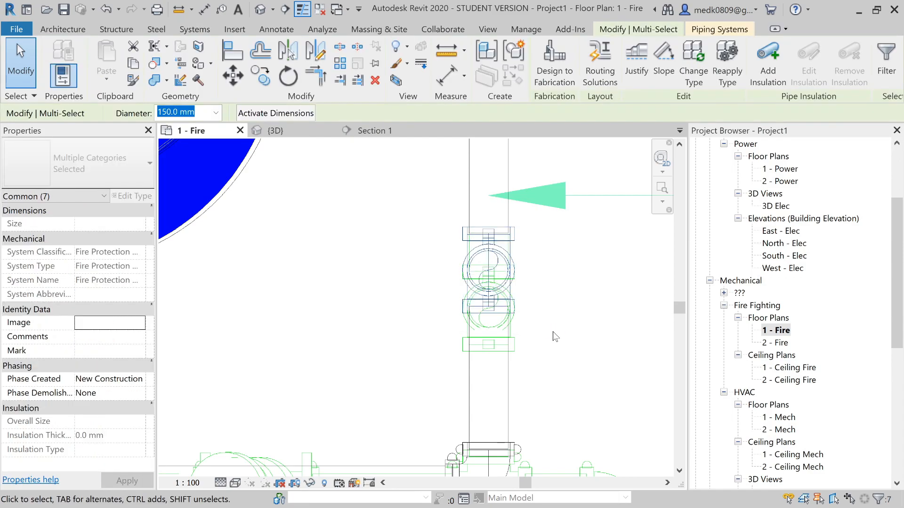
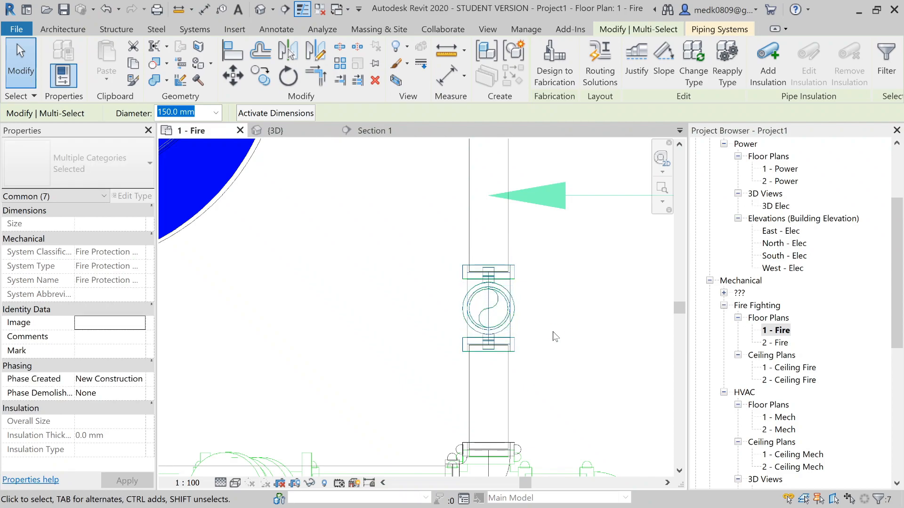
key(Escape)
Draw a similar 150 mm branch at 324 mm elevation from the vertical pipe across to the second plan line, and about 1200 mm up to the outer wall.
scroll(554, 329, down, 5)
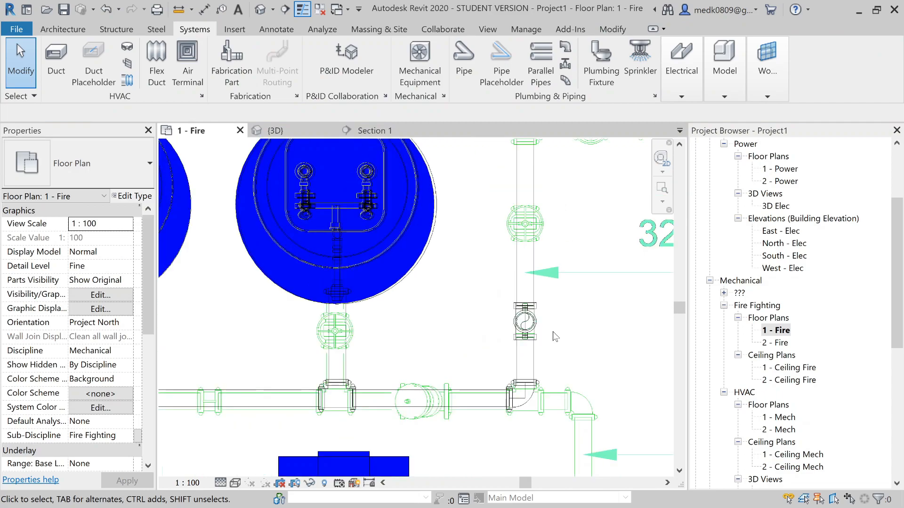
middle_drag(554, 241, 489, 315)
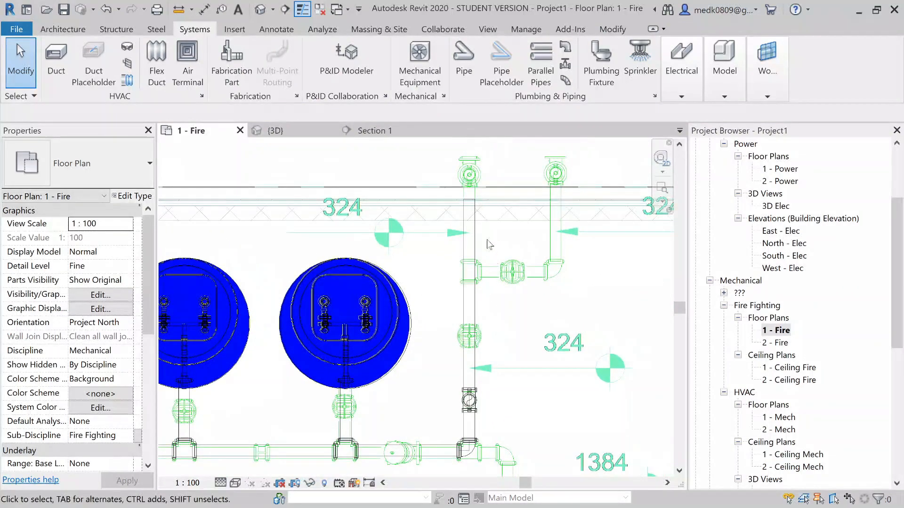
scroll(488, 233, up, 2)
scroll(488, 233, up, 1)
middle_drag(488, 233, 403, 283)
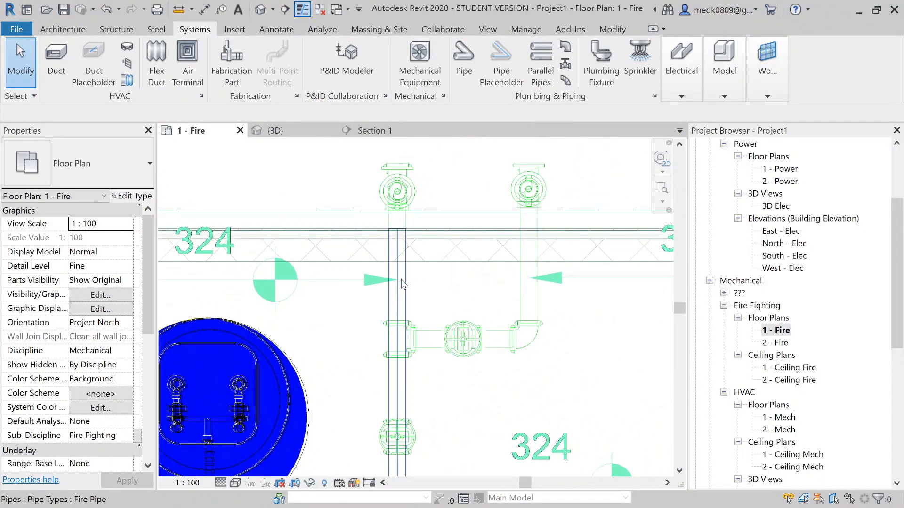
click(402, 283)
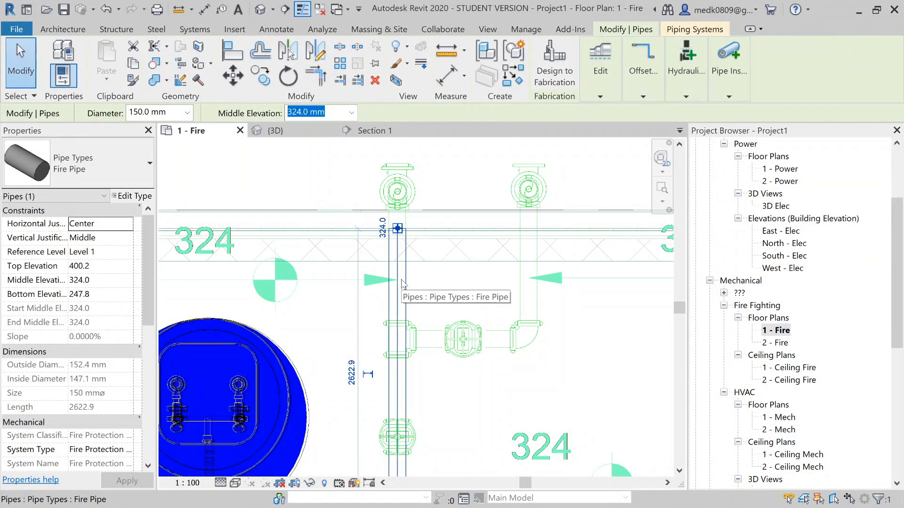
key(c)
key(s)
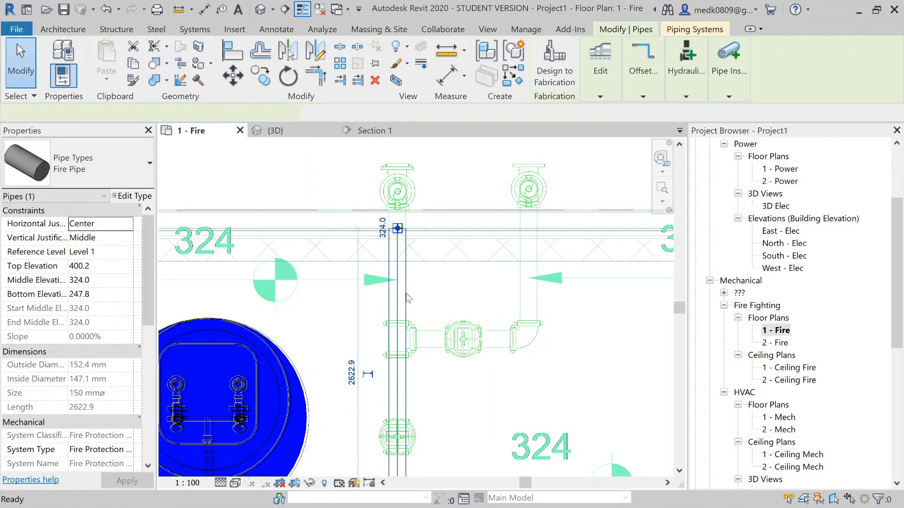
click(399, 340)
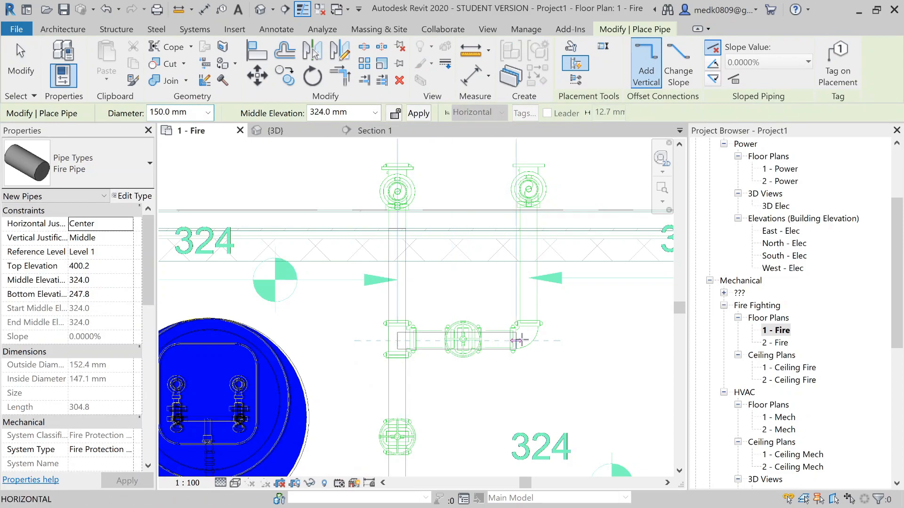
click(533, 340)
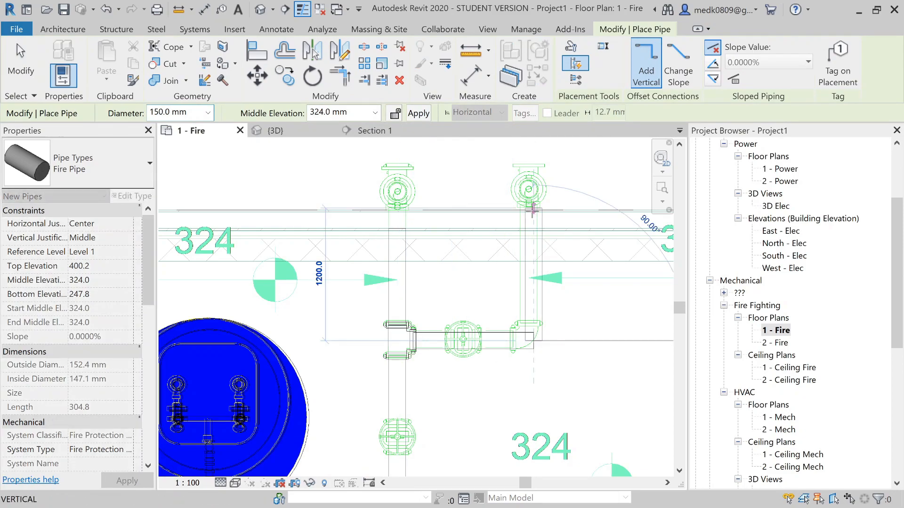
click(533, 209)
key(Escape)
key(Escape)
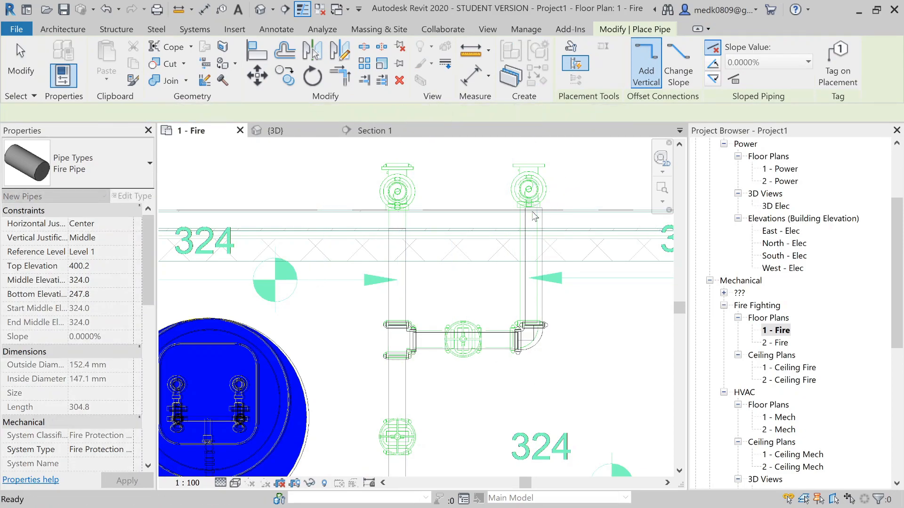
Nudge the branch's vertical pipe sideways to match its line on the imported plan.
scroll(534, 214, up, 2)
scroll(543, 254, up, 2)
middle_drag(530, 153, 512, 261)
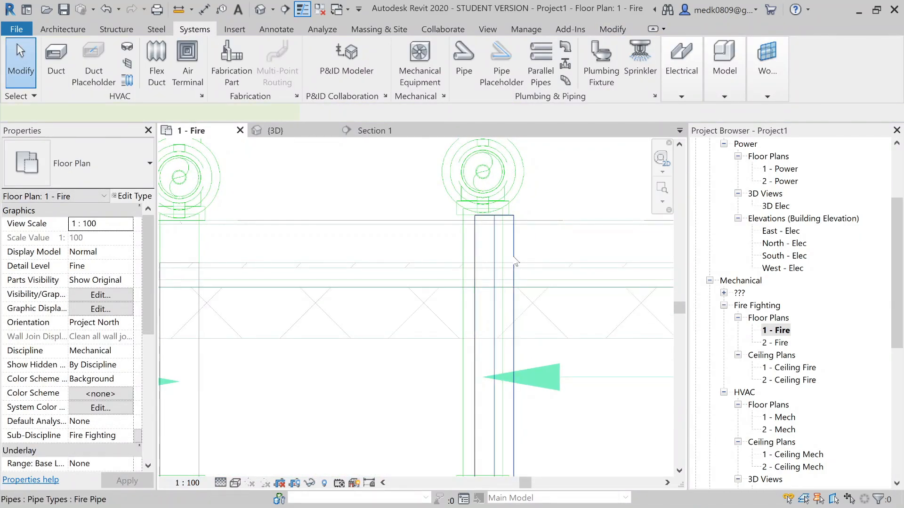
click(515, 261)
key(Left)
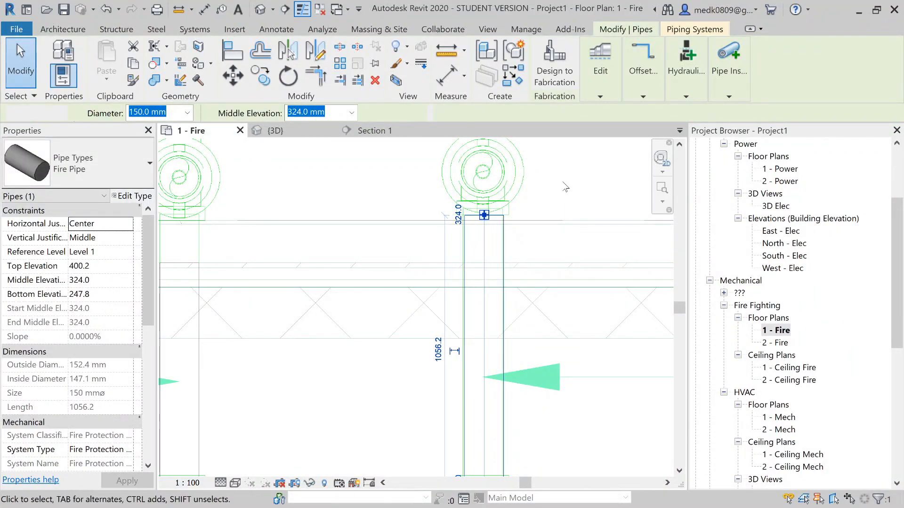
key(Escape)
Examine the imported plan's pipe route between the end of the tank header and the diesel pump.
scroll(490, 298, down, 5)
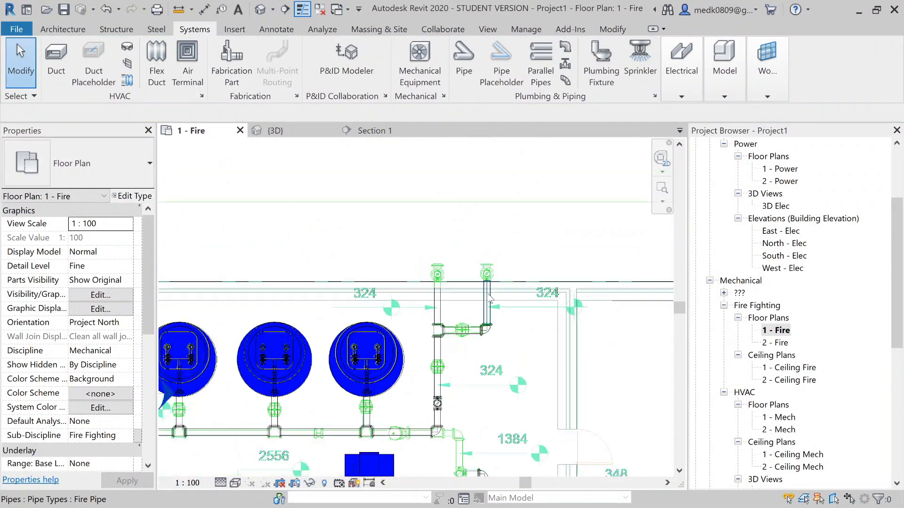
scroll(490, 298, down, 6)
scroll(469, 375, up, 5)
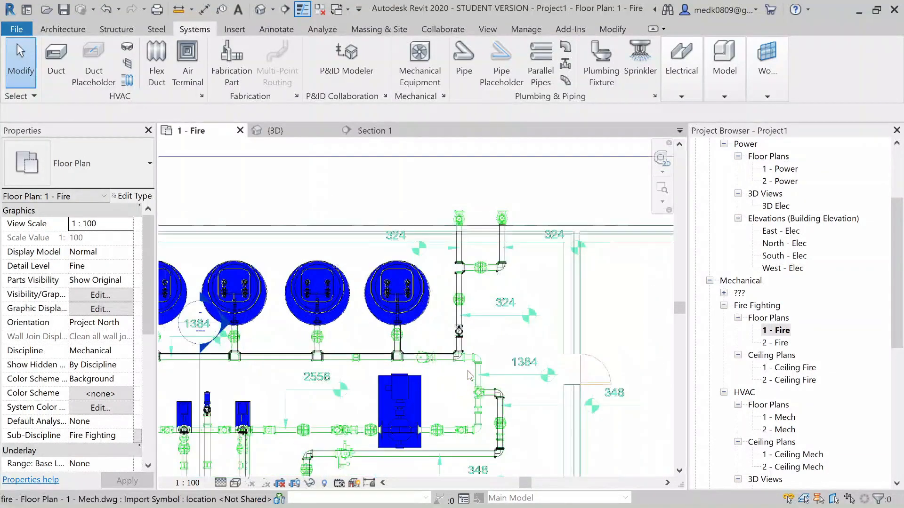
scroll(473, 306, up, 4)
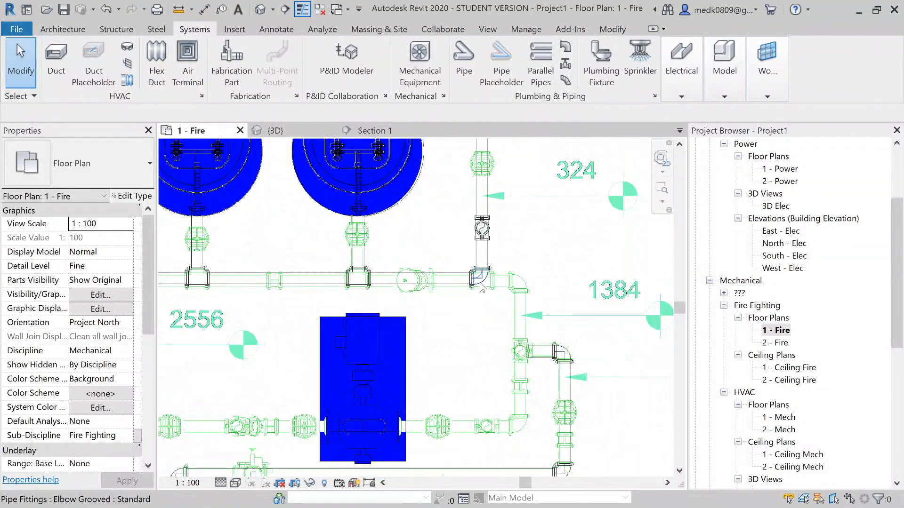
scroll(526, 318, down, 2)
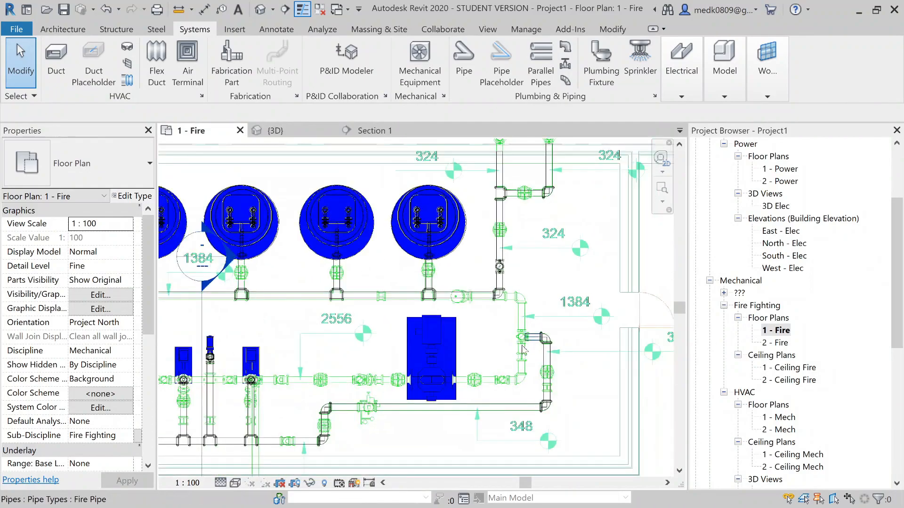
scroll(516, 386, up, 3)
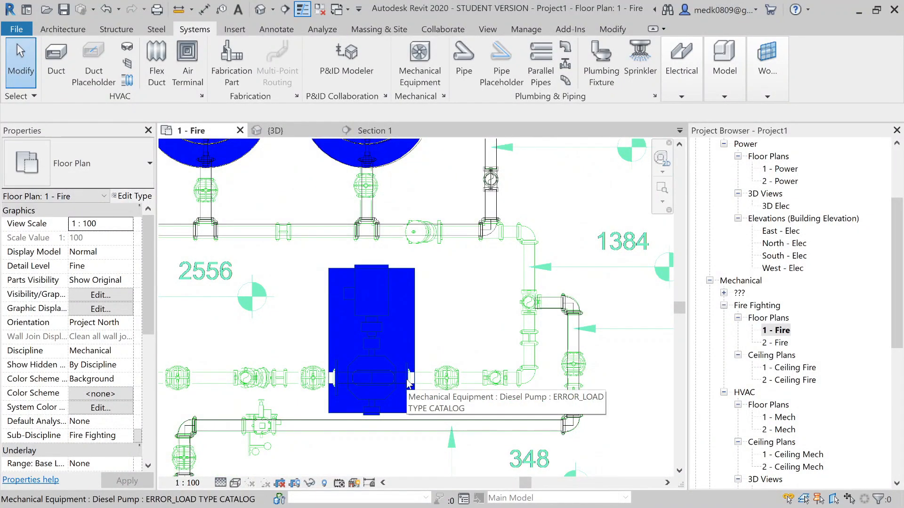
scroll(503, 224, up, 3)
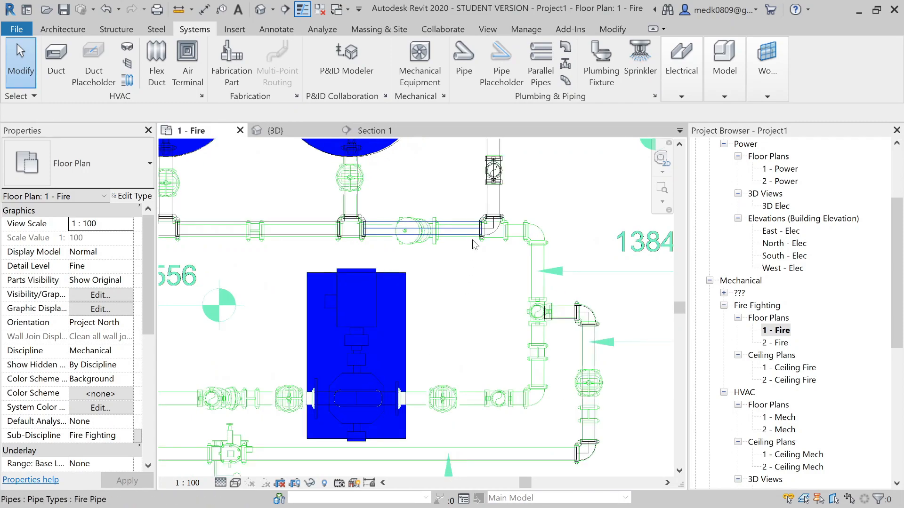
Convert the elbow at the end of the tank header into a tee.
click(506, 225)
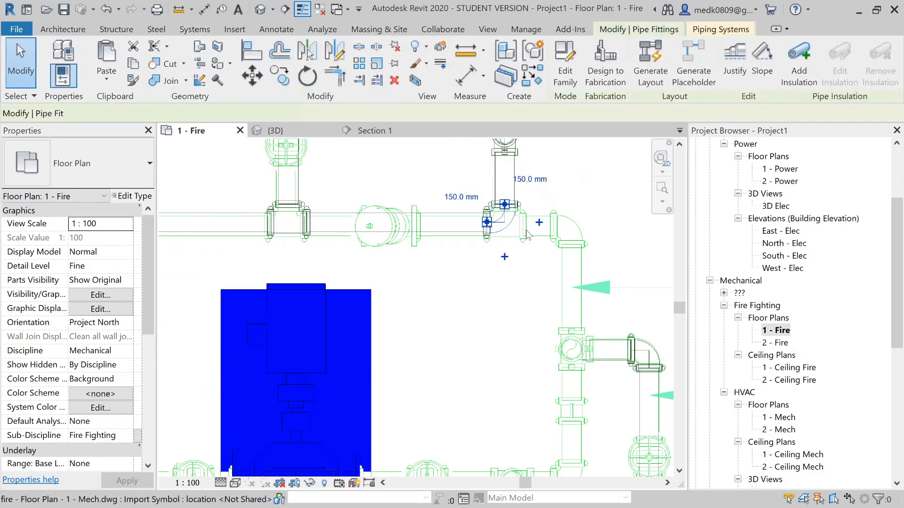
click(537, 227)
middle_drag(537, 229, 504, 251)
scroll(495, 242, up, 1)
scroll(495, 242, up, 2)
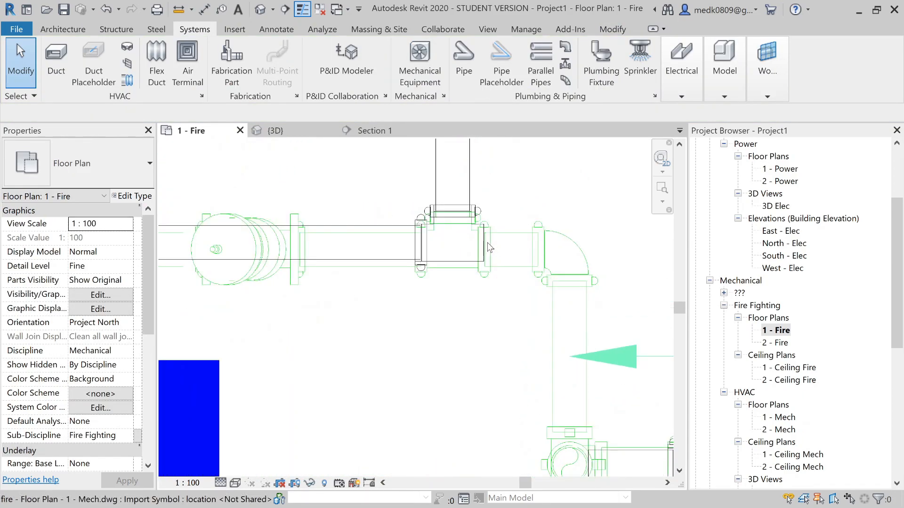
Draw a 150 mm pipe at 1300 mm elevation from the tee's open end along the plan route, turning toward the diesel pump's outlet.
click(485, 247)
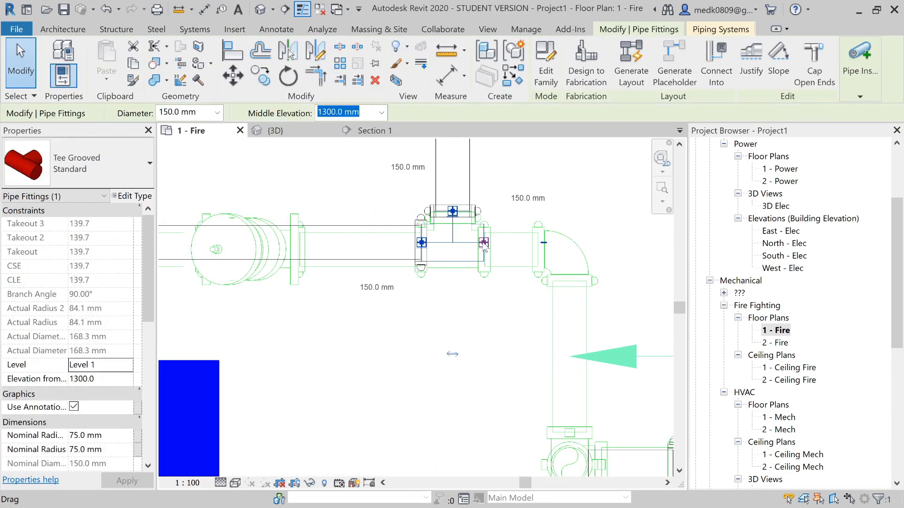
right_click(483, 248)
click(504, 258)
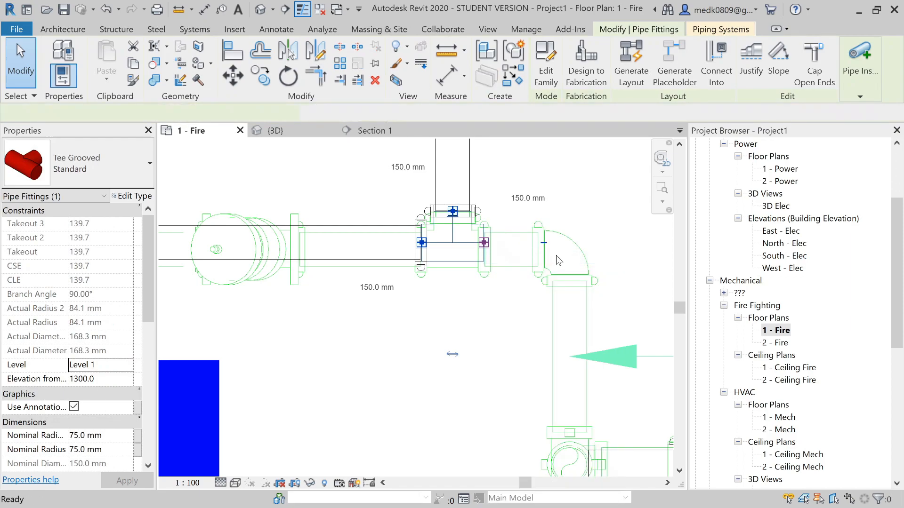
scroll(574, 253, down, 4)
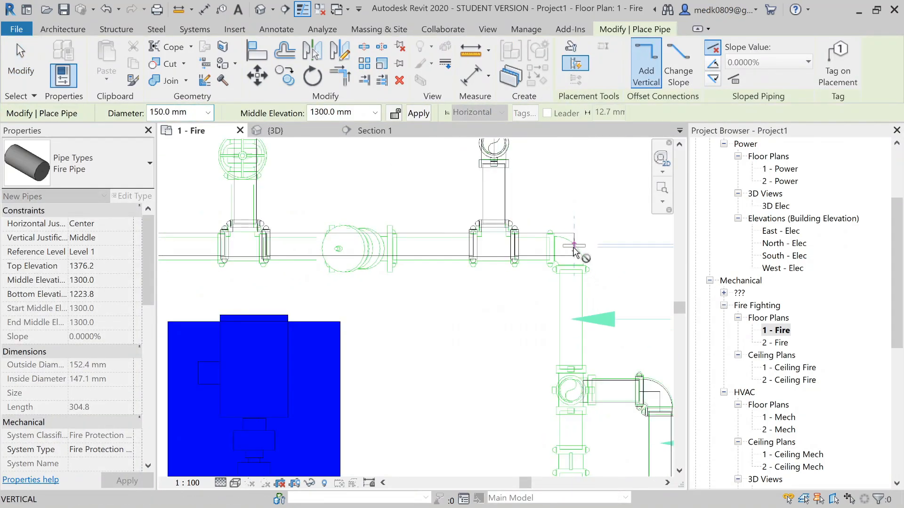
middle_drag(574, 253, 419, 278)
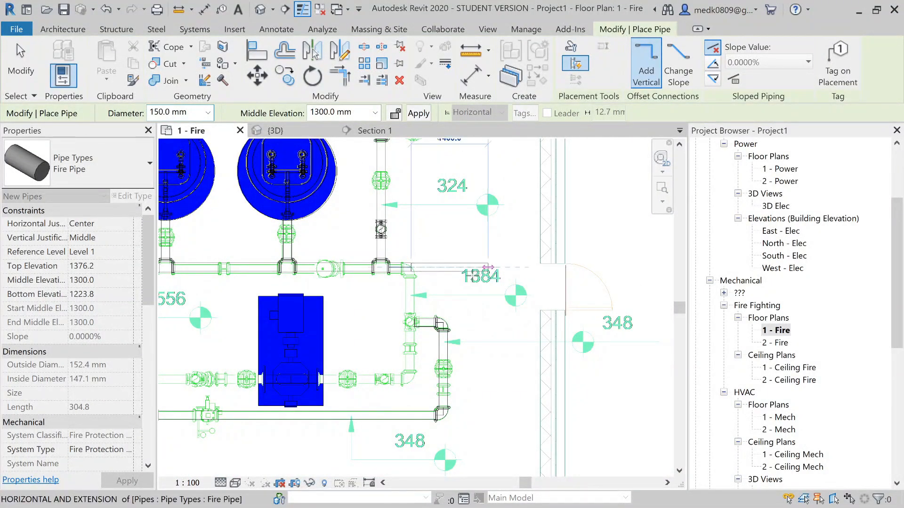
scroll(487, 282, up, 2)
scroll(481, 292, down, 2)
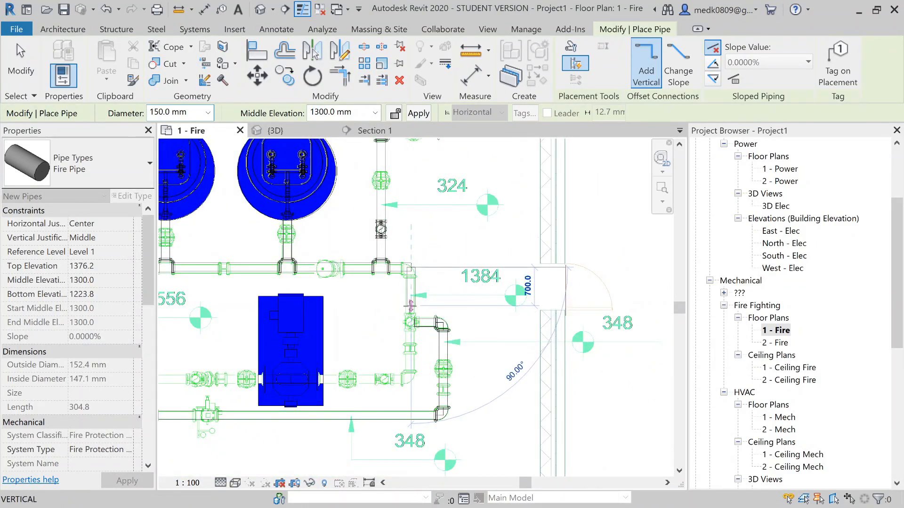
scroll(406, 338, up, 3)
middle_drag(444, 364, 527, 340)
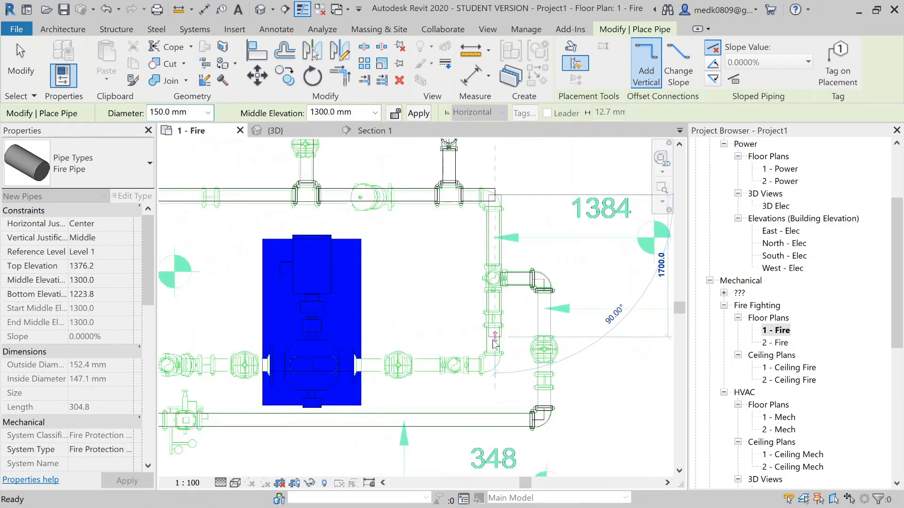
click(495, 368)
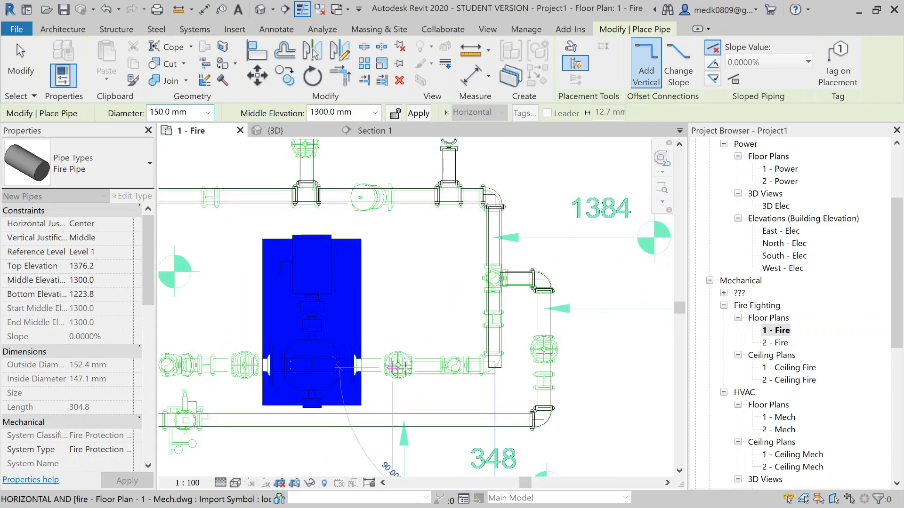
click(444, 367)
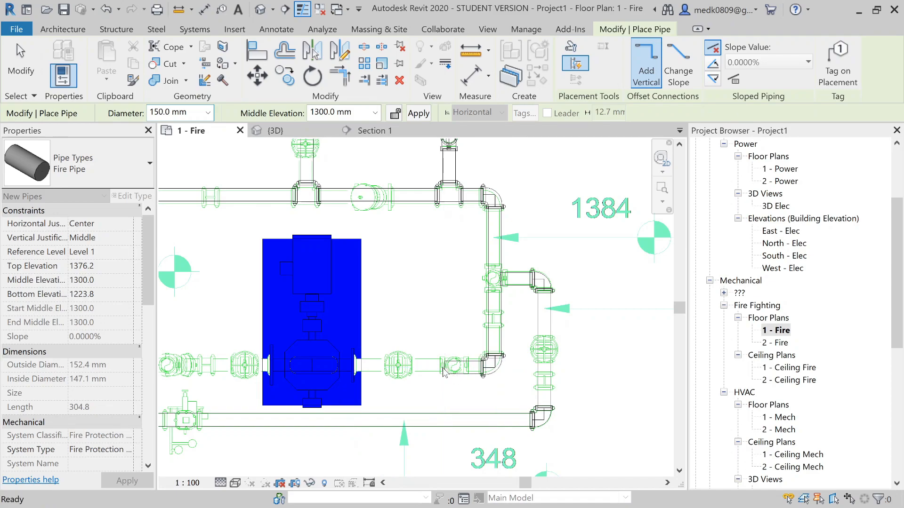
key(Escape)
key(Escape)
Display the plan shaded and draw a short 150 mm pipe at 505 mm elevation from the diesel pump's outlet toward the header pipe.
click(235, 485)
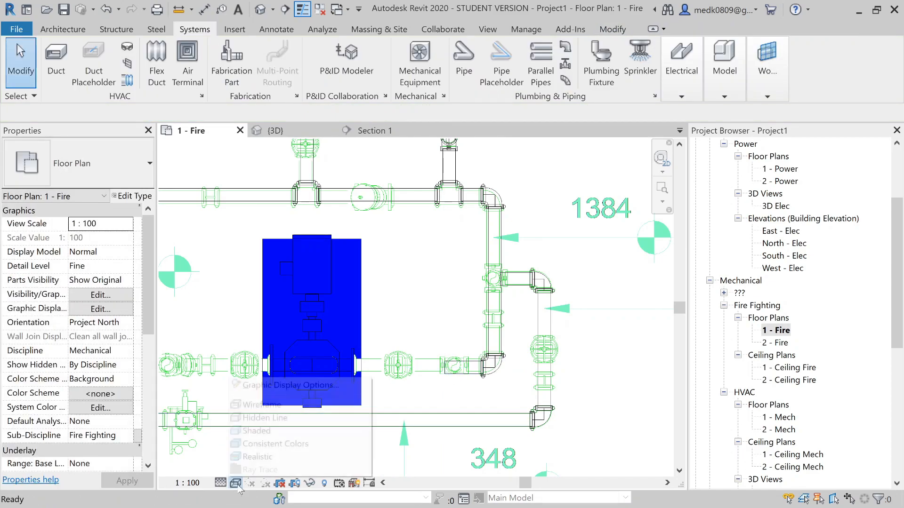
click(247, 430)
scroll(393, 377, up, 2)
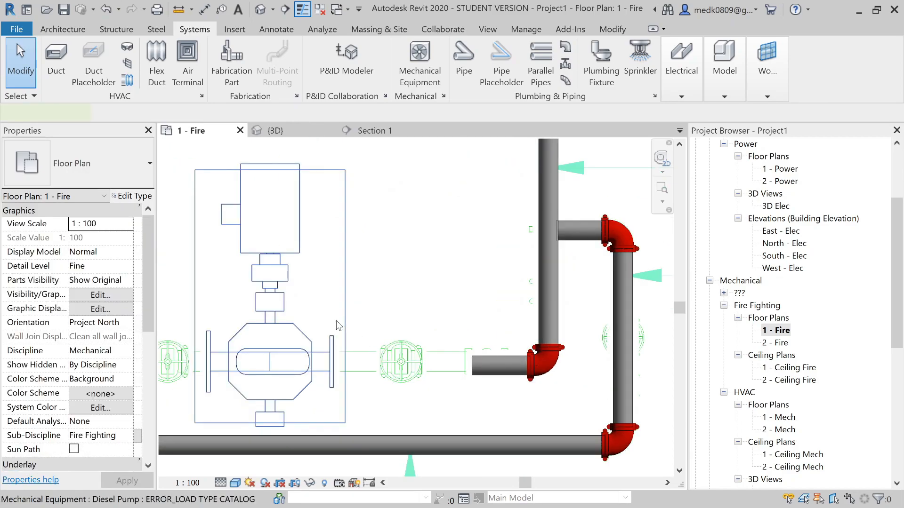
click(337, 325)
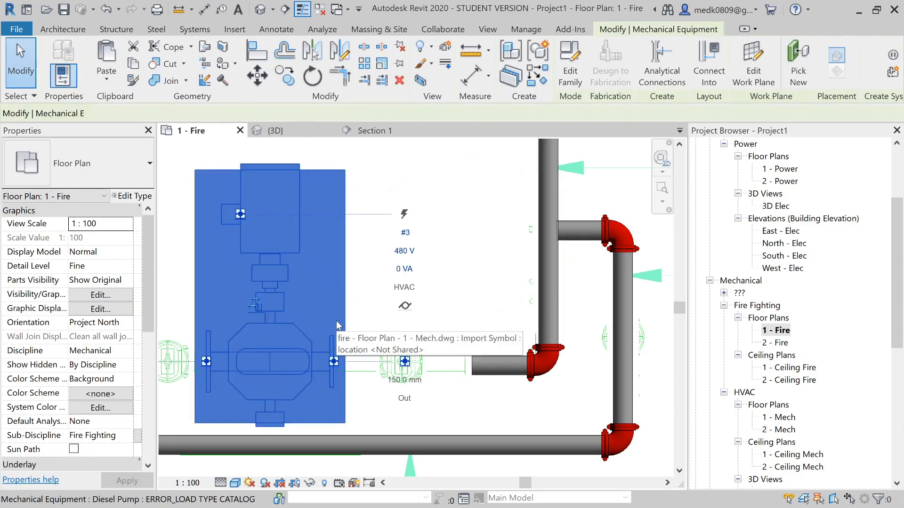
click(404, 362)
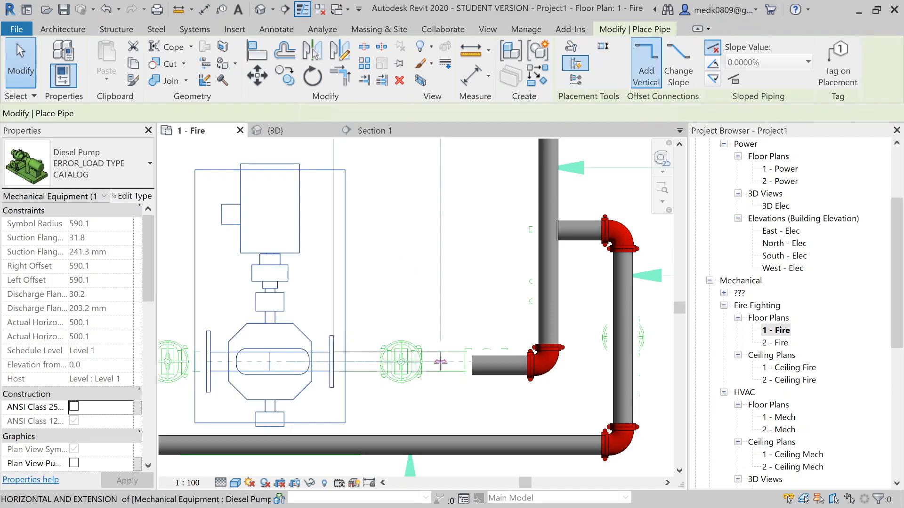
click(441, 366)
key(Escape)
key(Escape)
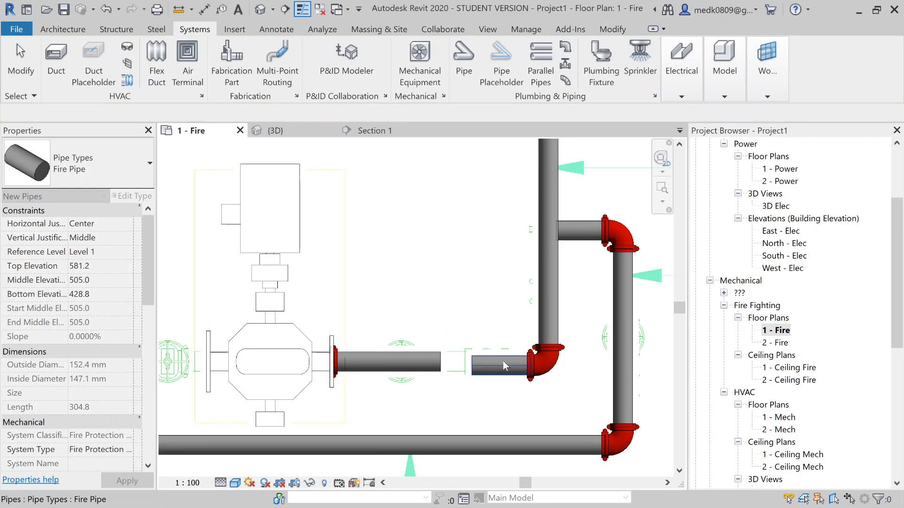
Return the plan to wireframe and align the upper pipe run with the centreline of the diesel pump's outlet pipe.
scroll(503, 360, up, 3)
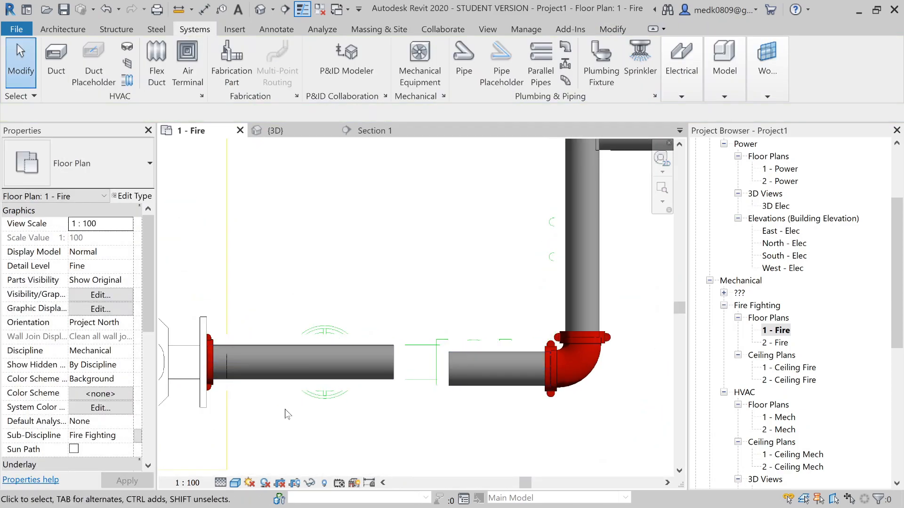
click(235, 482)
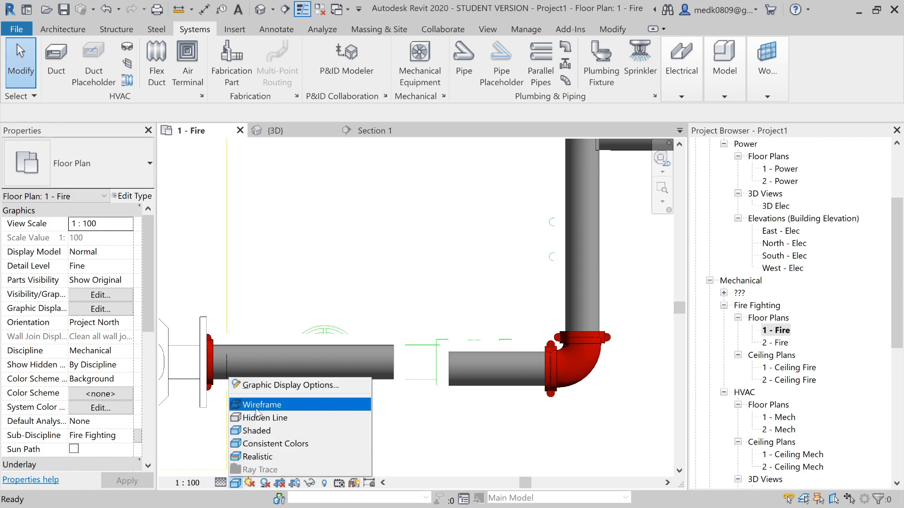
click(262, 405)
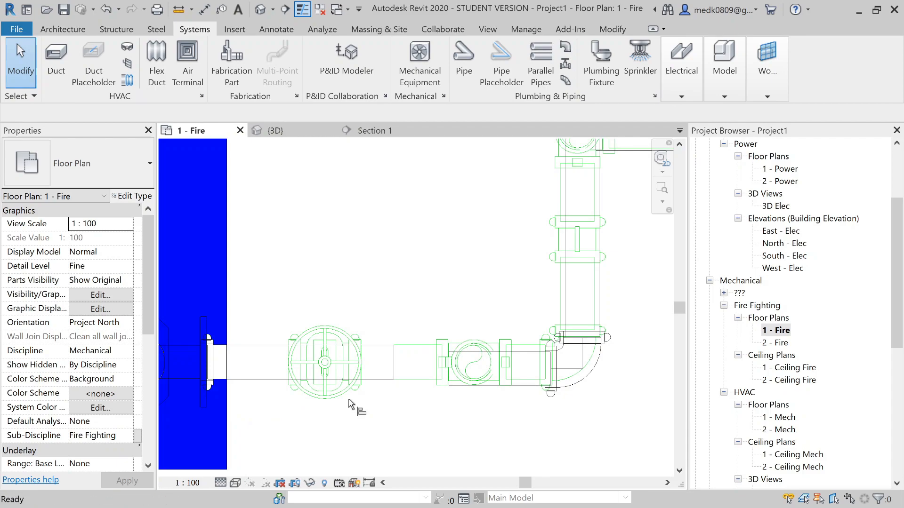
key(a)
key(l)
click(375, 367)
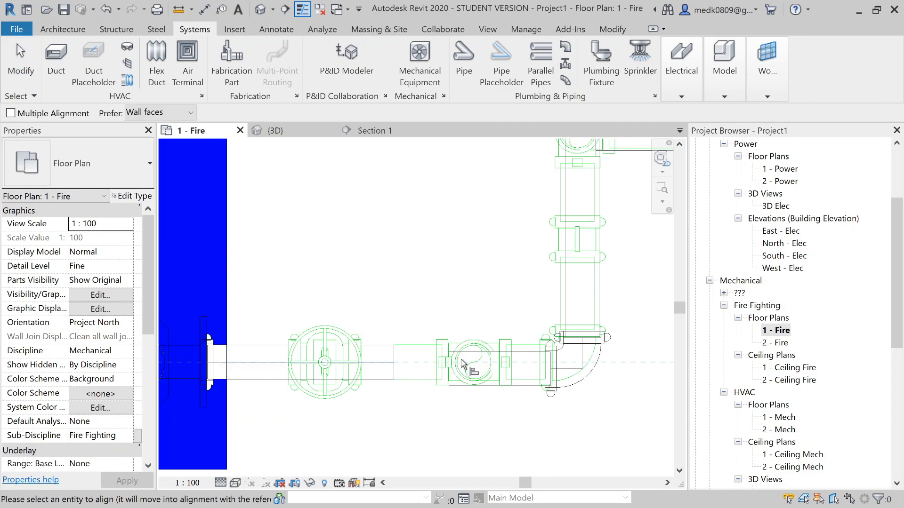
click(464, 371)
key(Escape)
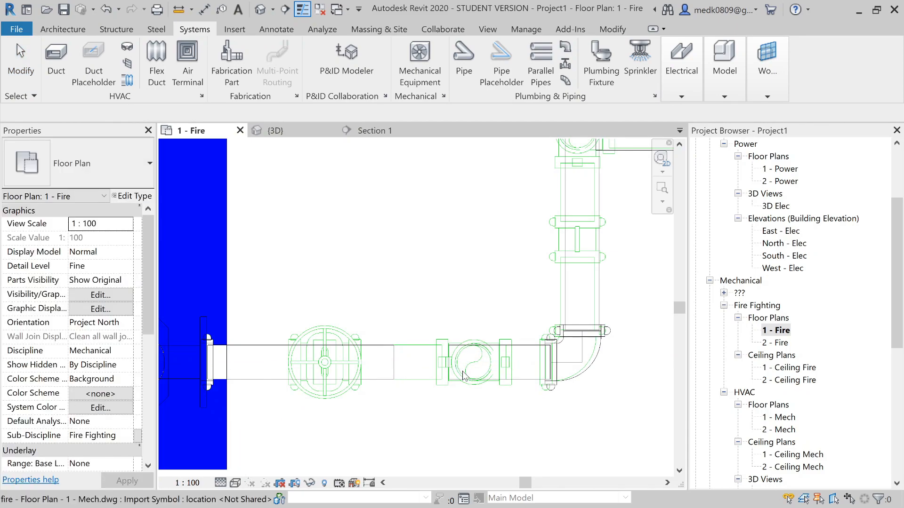
Extend the diesel pump's outlet pipe to connect with the 1300 mm elevation pipe.
click(414, 368)
key(Escape)
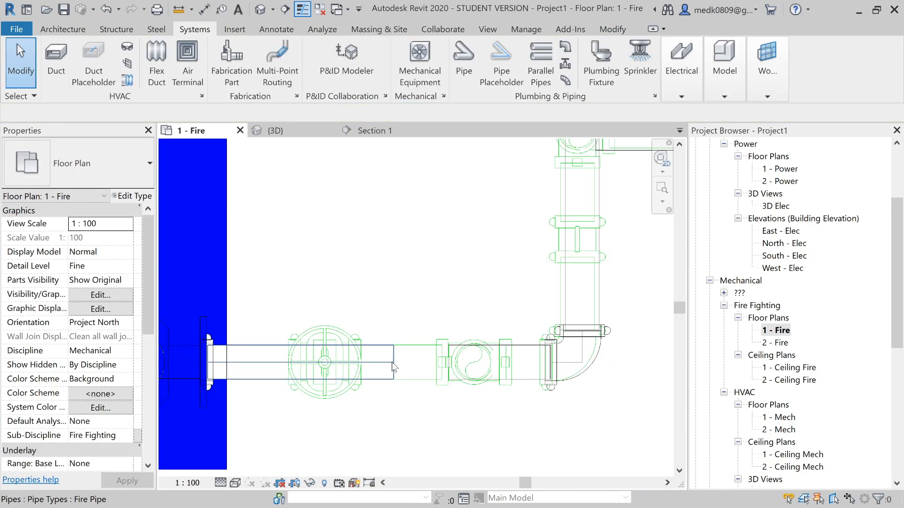
click(393, 367)
drag(393, 362, 448, 364)
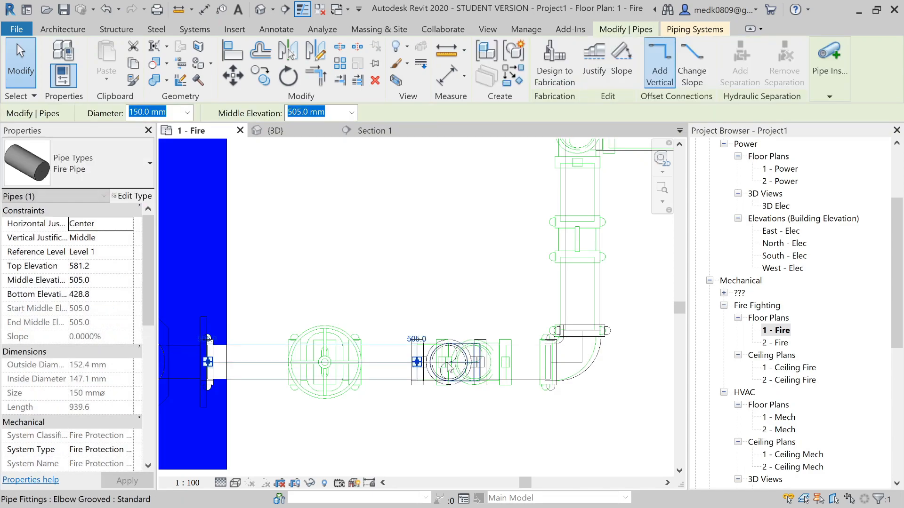
Select the vertical drop and its elbows at the pump outlet and shift them sideways onto the plan symbol.
click(399, 313)
drag(406, 342, 509, 442)
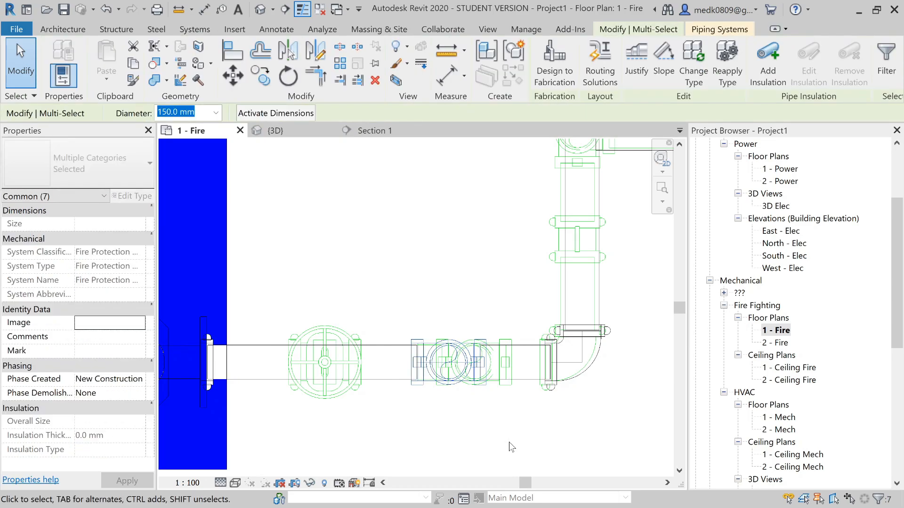
key(Right)
key(Right)
key(Right)
key(Right)
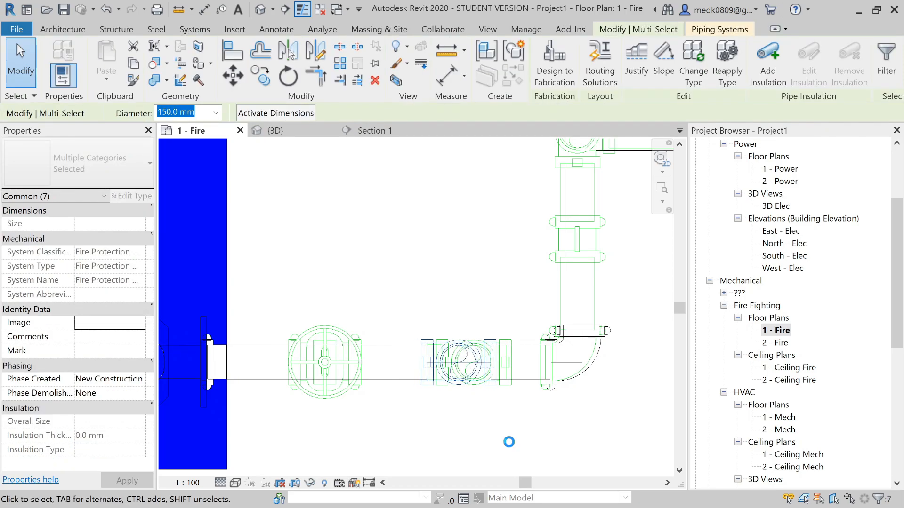
key(Right)
key(Right)
key(Right)
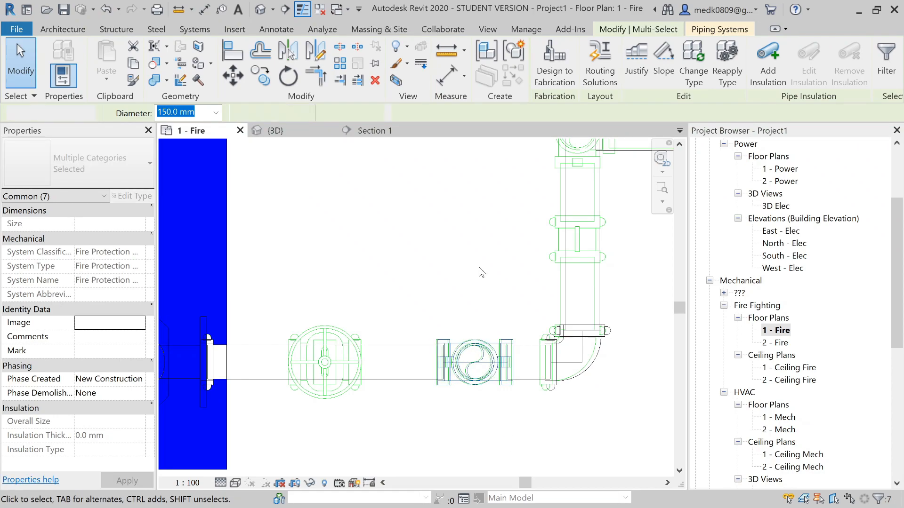
key(Escape)
Examine the new connection between the tank header and the diesel pump, including the header pipe beside the end tee.
scroll(482, 273, down, 3)
scroll(477, 277, up, 2)
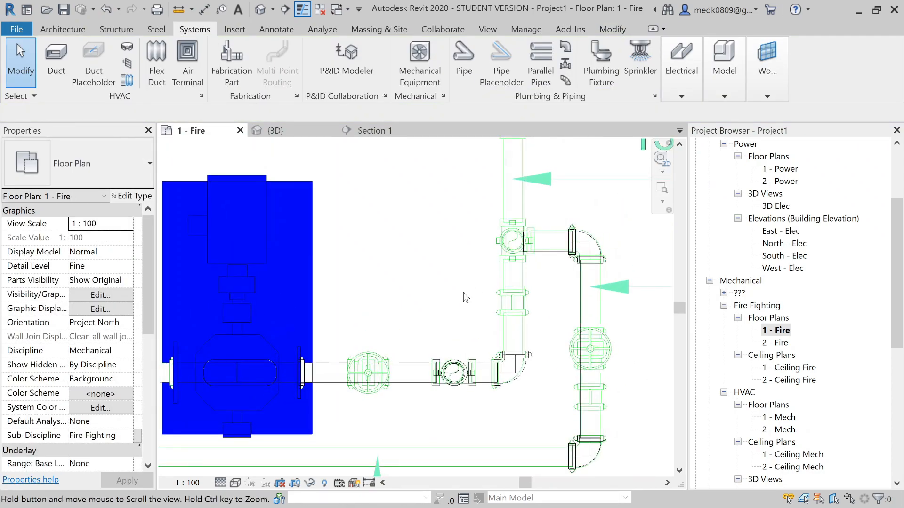
scroll(472, 302, up, 1)
scroll(452, 386, down, 3)
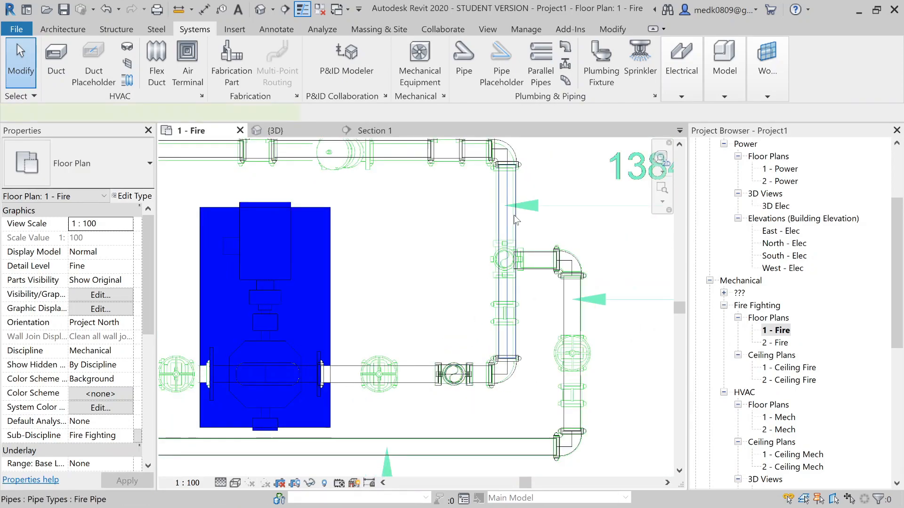
click(515, 219)
click(418, 204)
middle_drag(395, 142, 435, 215)
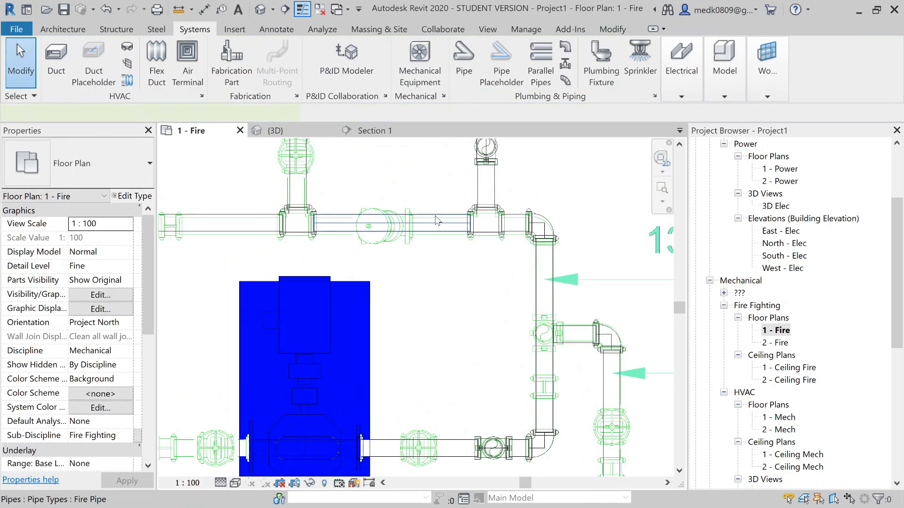
click(435, 216)
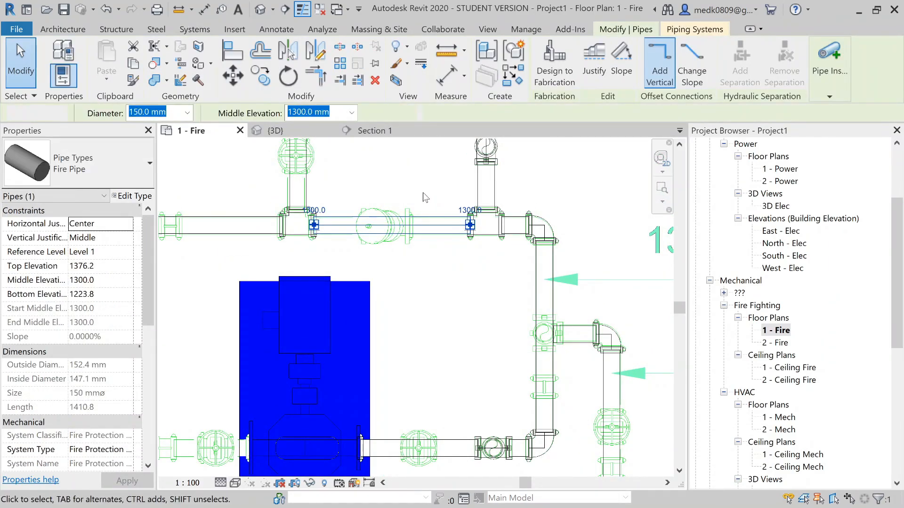
click(425, 196)
scroll(494, 287, down, 5)
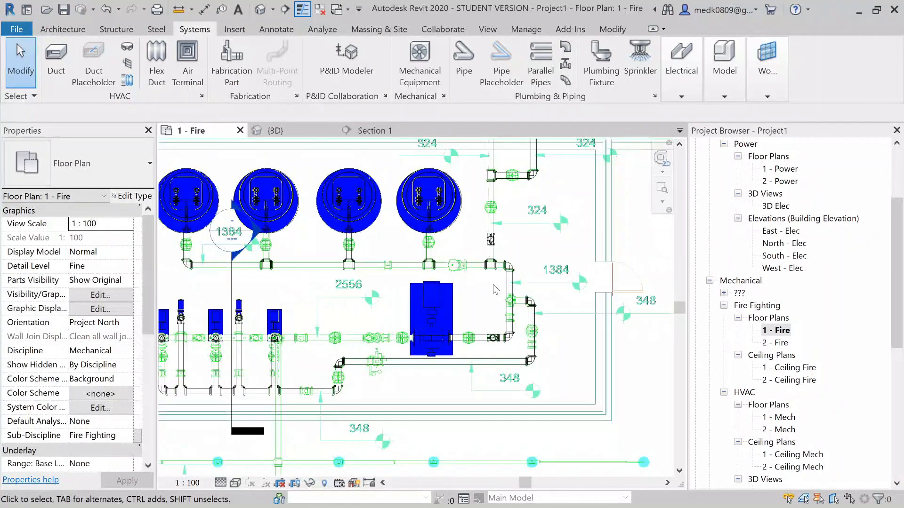
Draw a 150 mm fire pipe about 1224 mm long from the diesel pump's open side connector along the plan line at 505 mm elevation.
scroll(321, 332, up, 2)
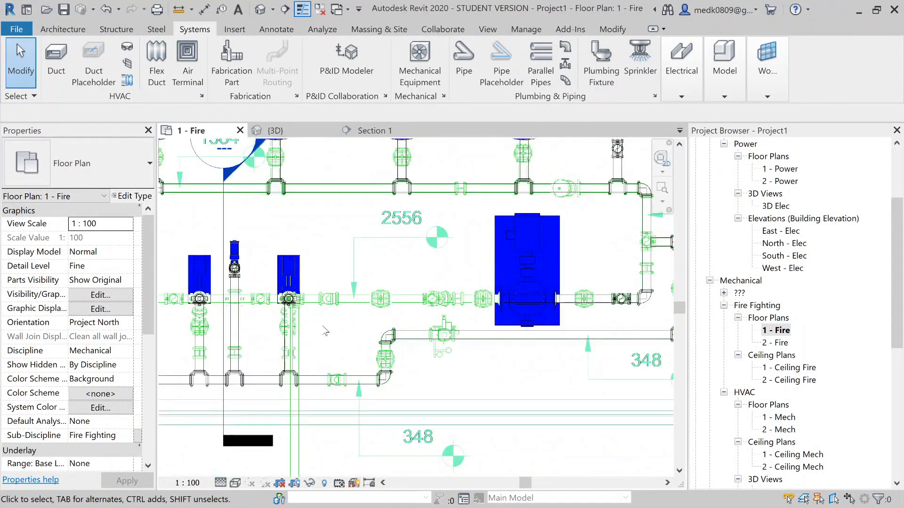
scroll(321, 333, up, 1)
scroll(333, 329, up, 1)
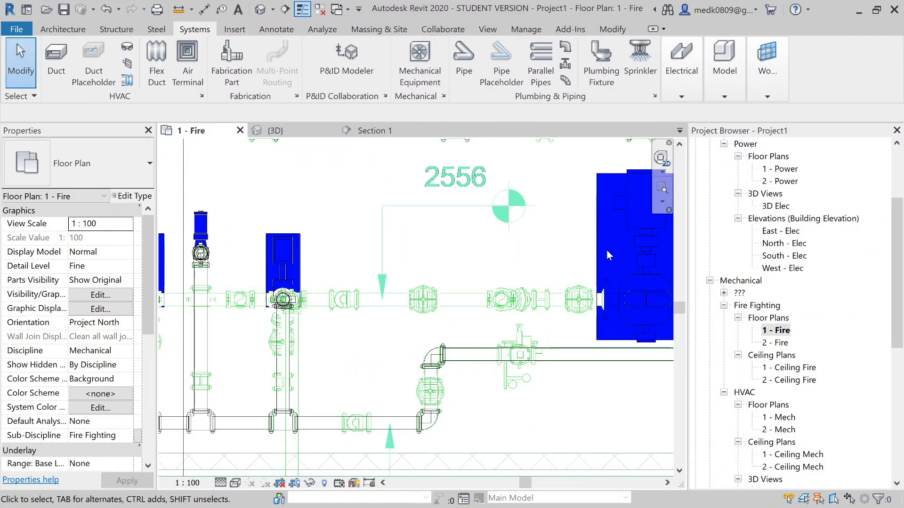
click(651, 274)
scroll(650, 274, down, 1)
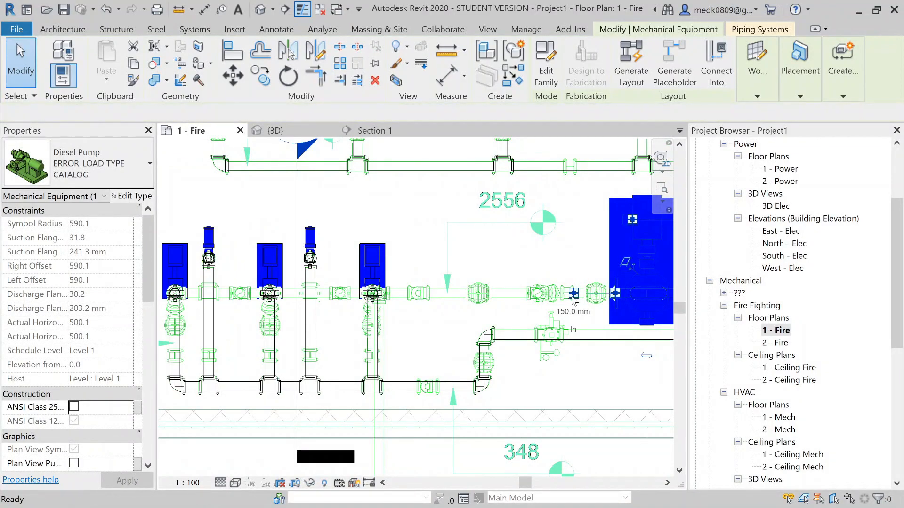
key(p)
key(i)
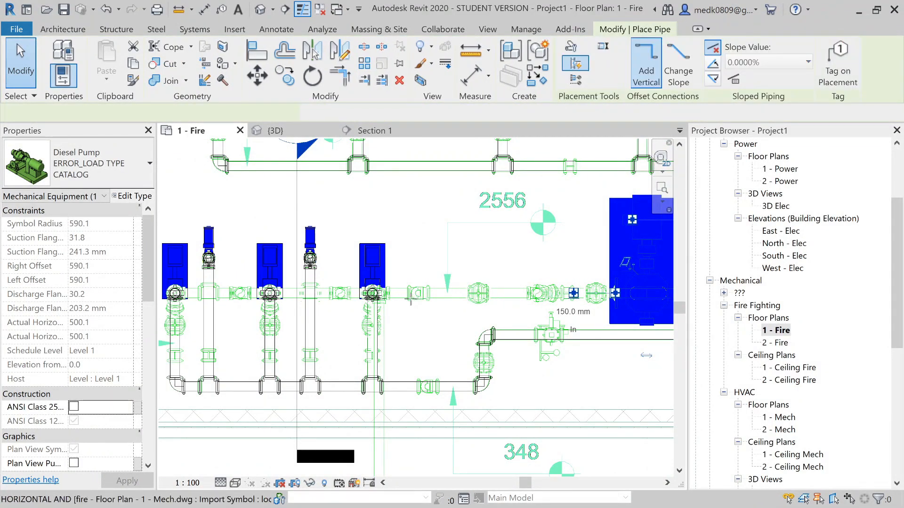
scroll(399, 293, up, 2)
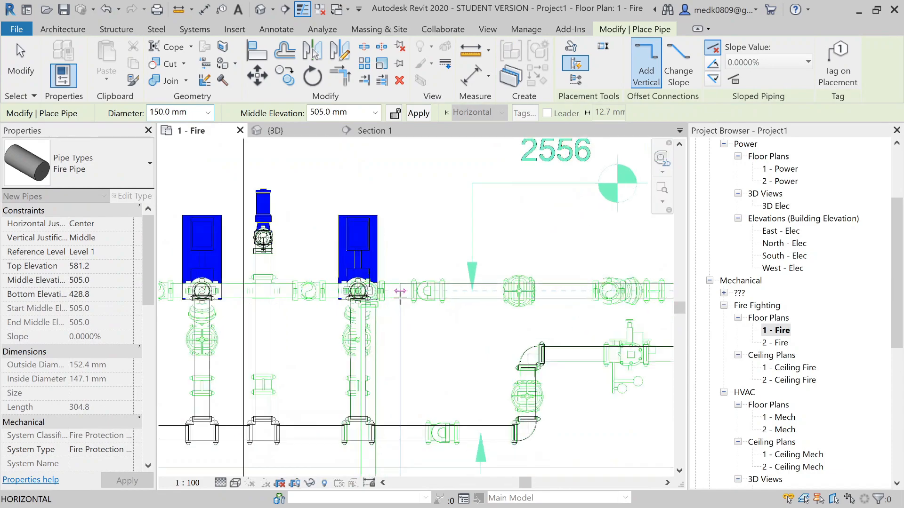
scroll(399, 292, down, 2)
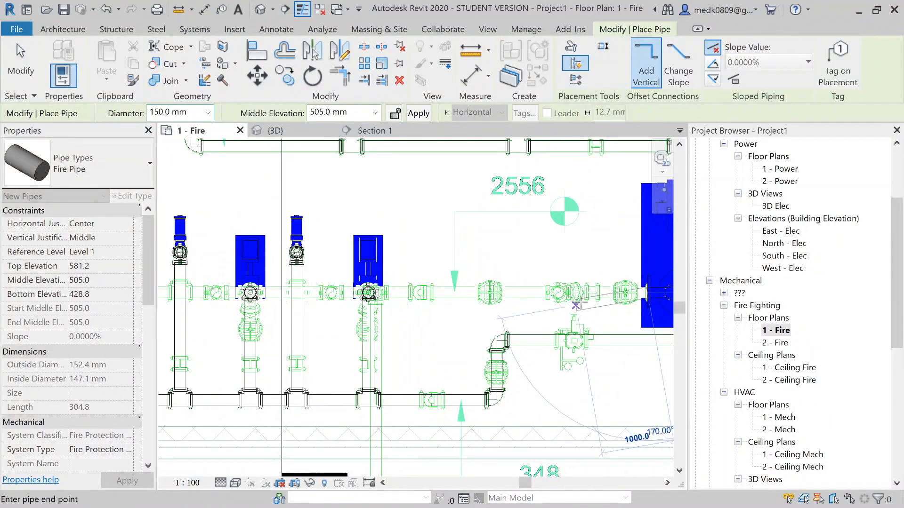
middle_drag(588, 293, 563, 288)
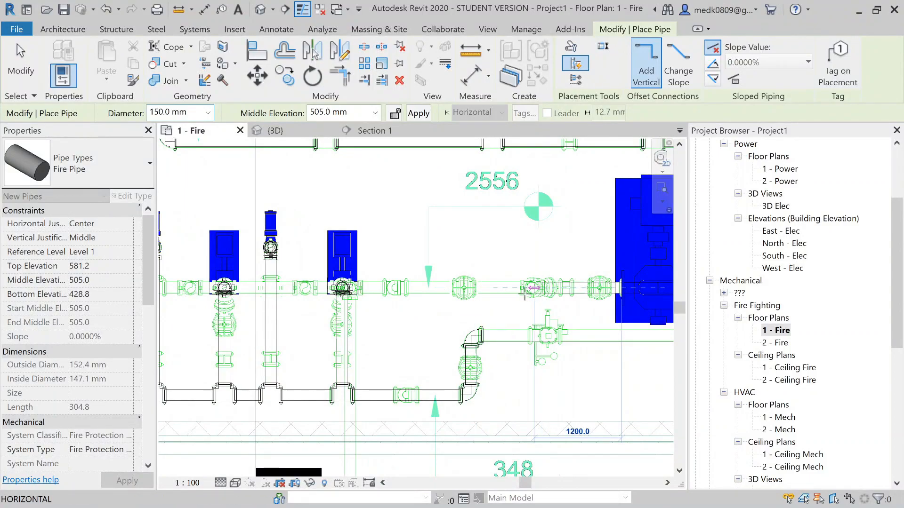
scroll(535, 287, up, 2)
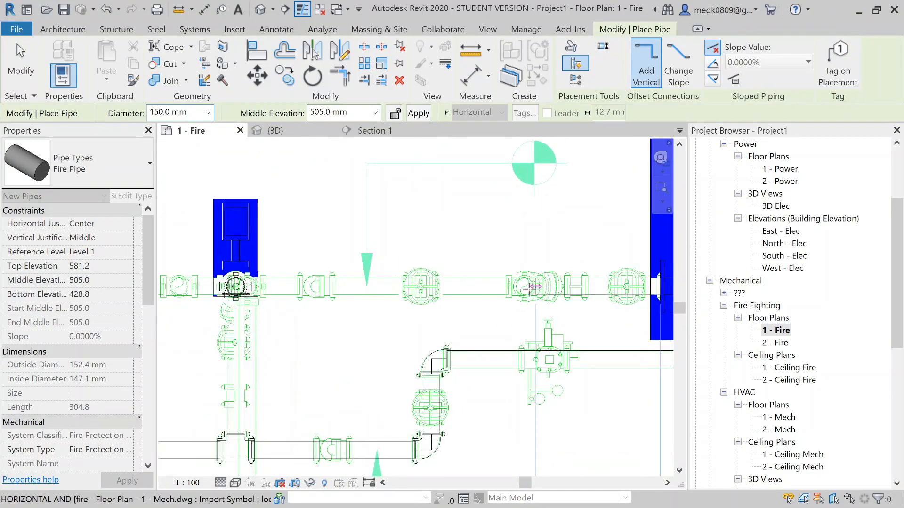
click(524, 286)
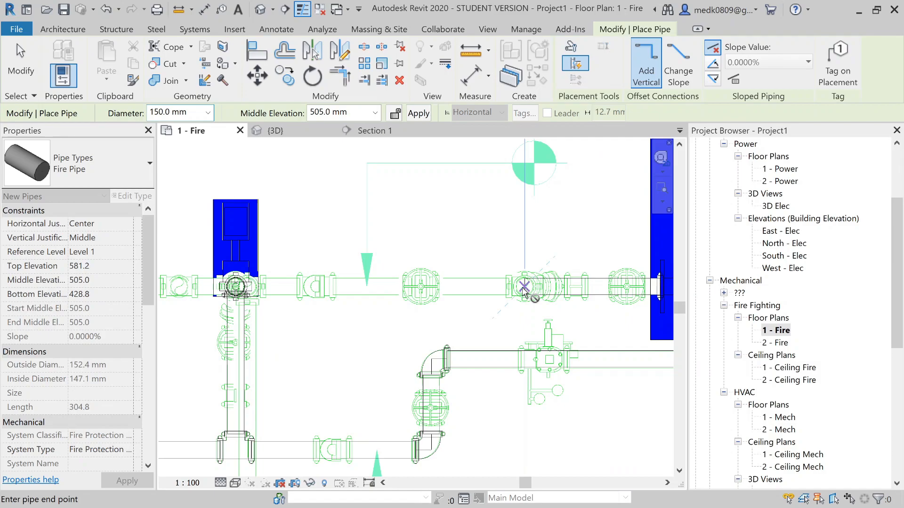
scroll(523, 288, down, 2)
scroll(524, 288, up, 3)
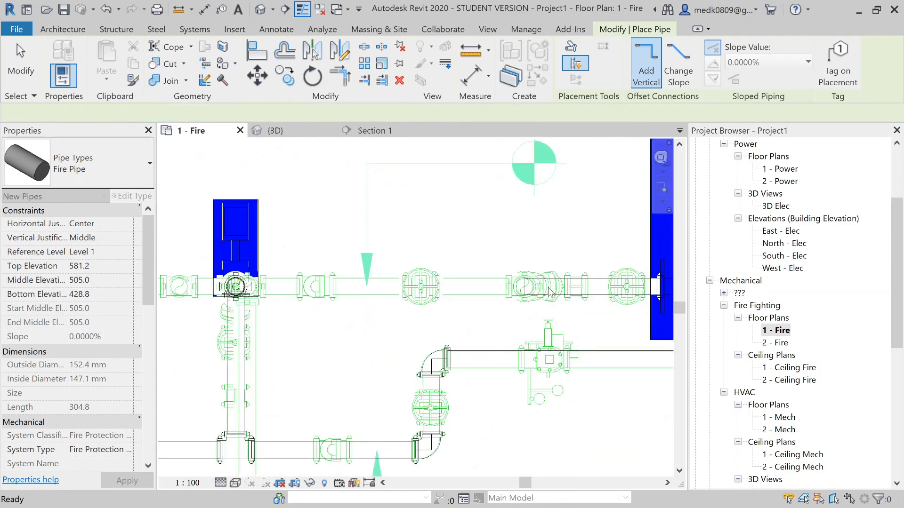
key(Escape)
key(Escape)
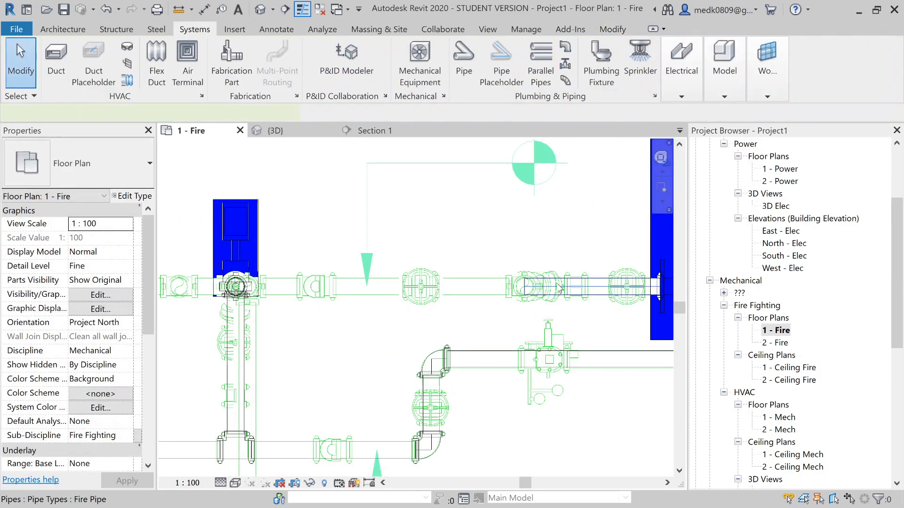
Continue the diesel pump's new pipe from its free end at 2556 mm middle elevation, running over the small pumps to just past the middle one.
click(559, 287)
scroll(541, 285, down, 2)
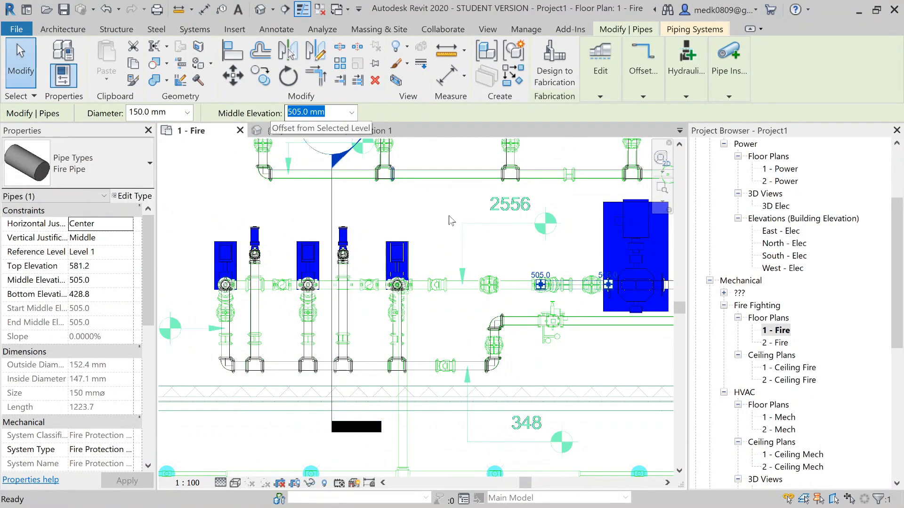
key(Escape)
scroll(516, 212, up, 2)
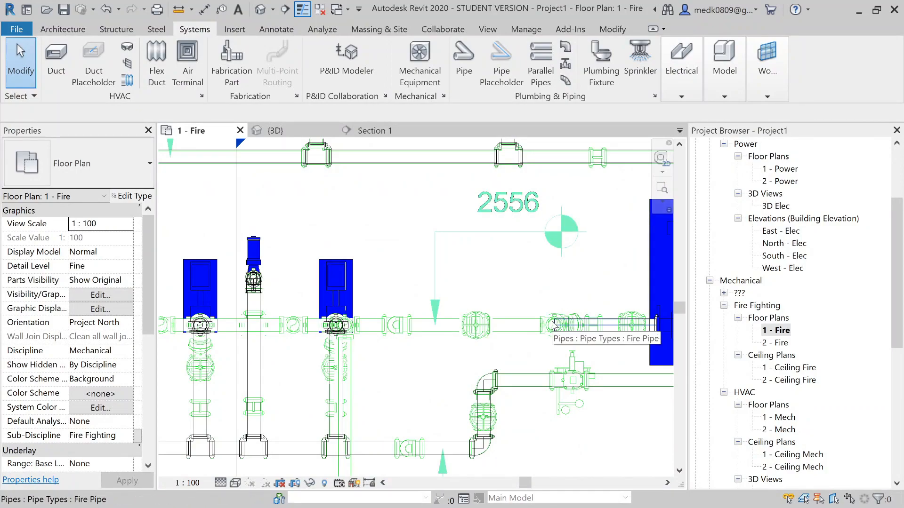
click(571, 331)
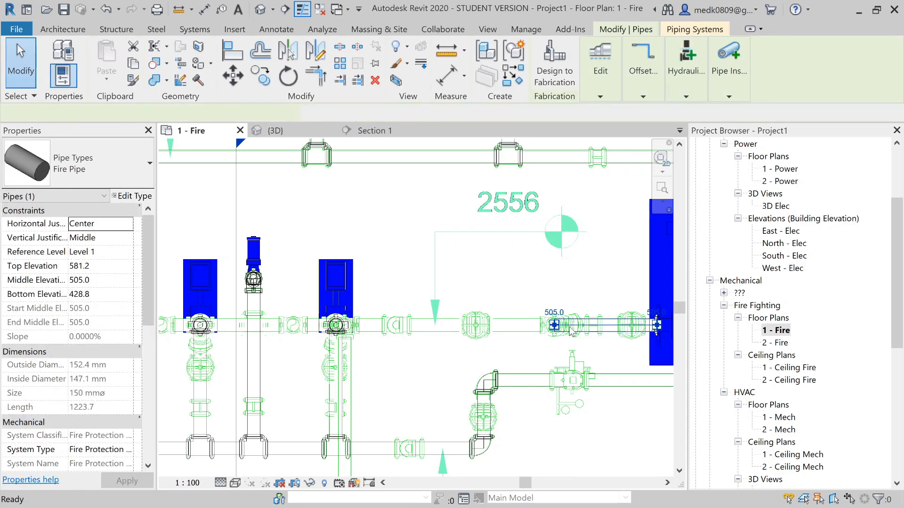
click(554, 324)
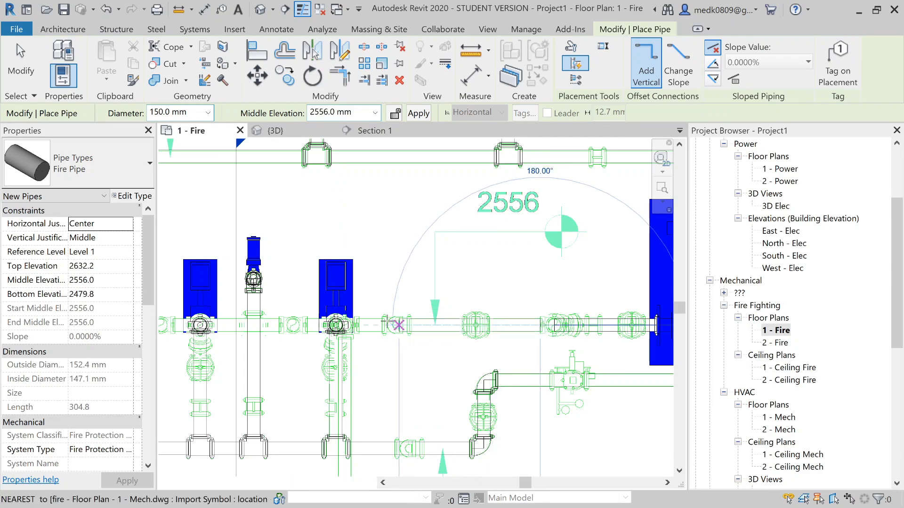
middle_drag(416, 329, 520, 329)
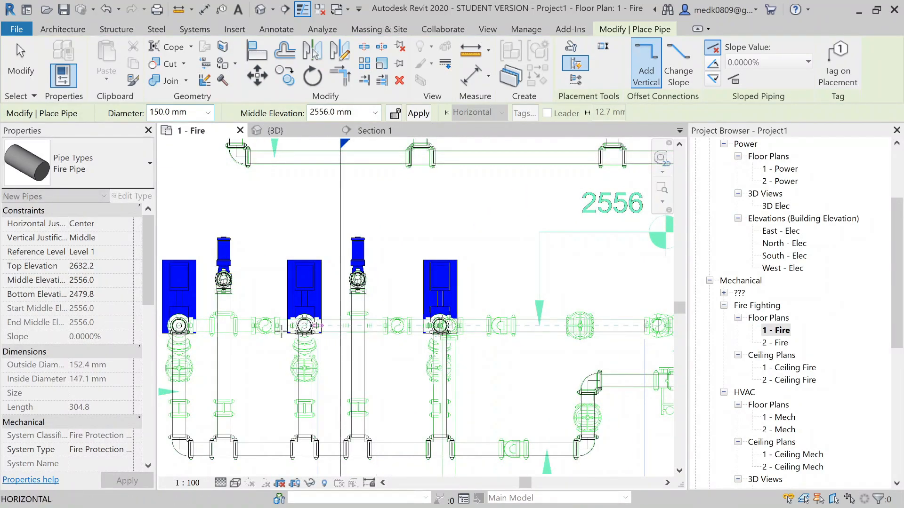
click(250, 325)
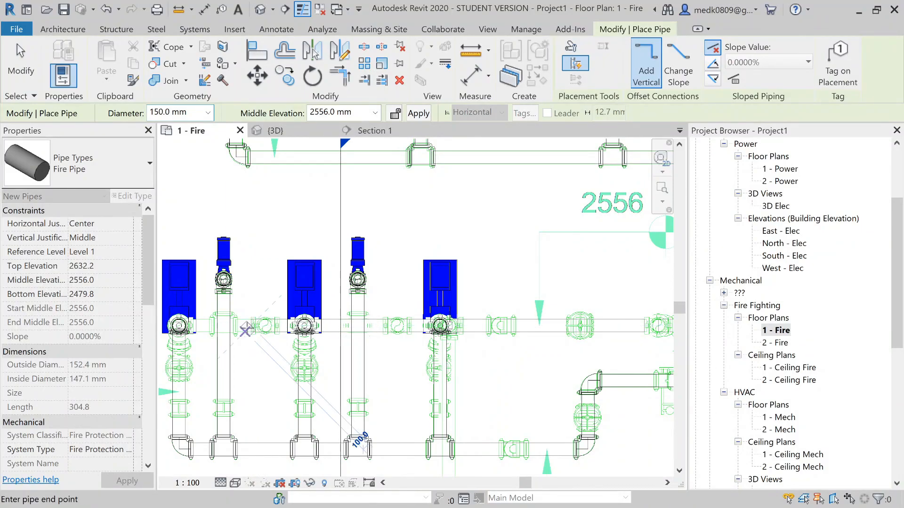
key(Escape)
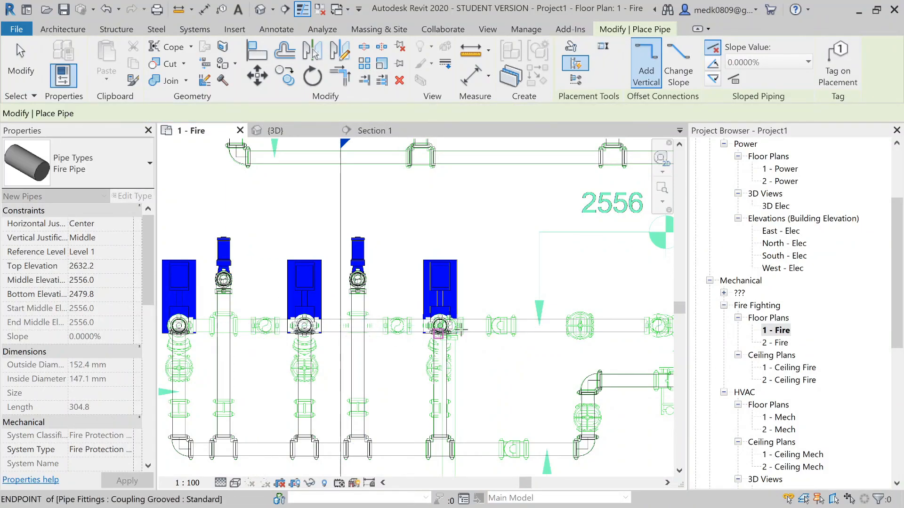
key(Escape)
Stretch the 505 mm elevation pipe at the diesel pump so its riser and elbow shift towards the small pumps.
middle_drag(539, 352, 407, 382)
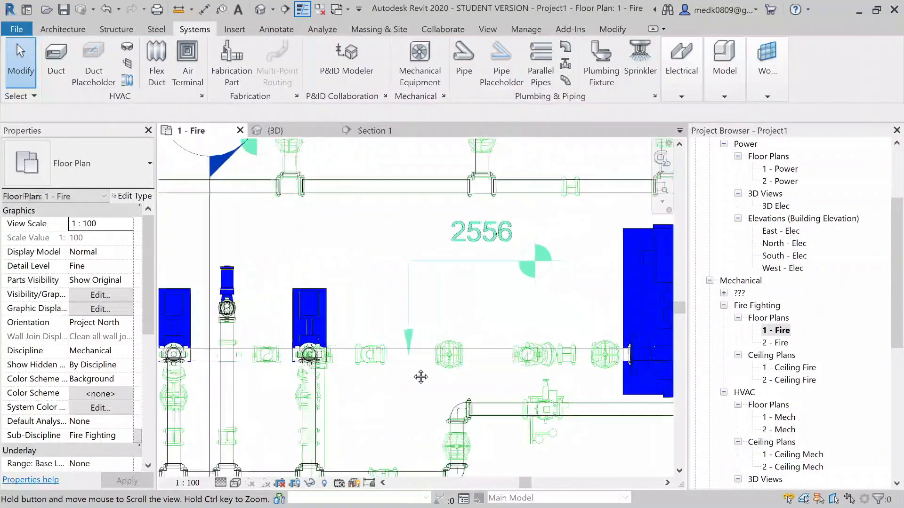
scroll(526, 361, up, 3)
scroll(526, 361, up, 2)
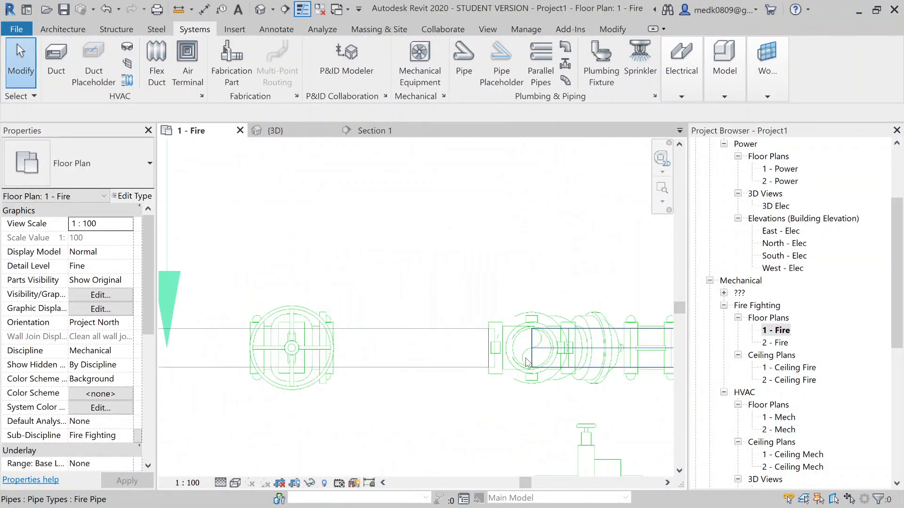
click(534, 353)
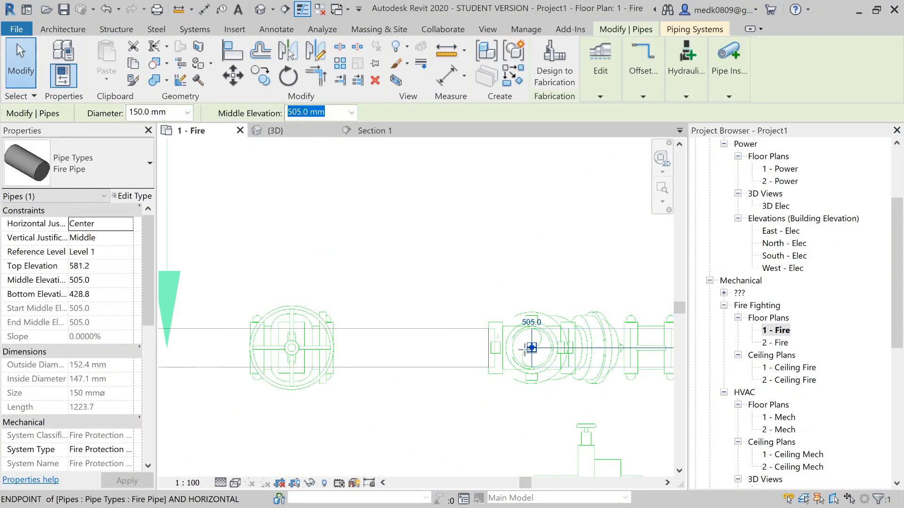
drag(532, 350, 488, 350)
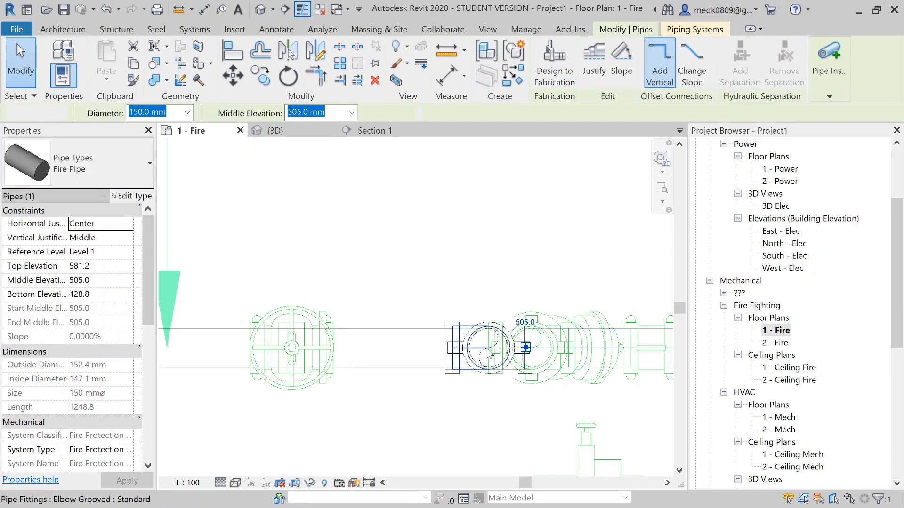
key(Escape)
scroll(428, 320, down, 2)
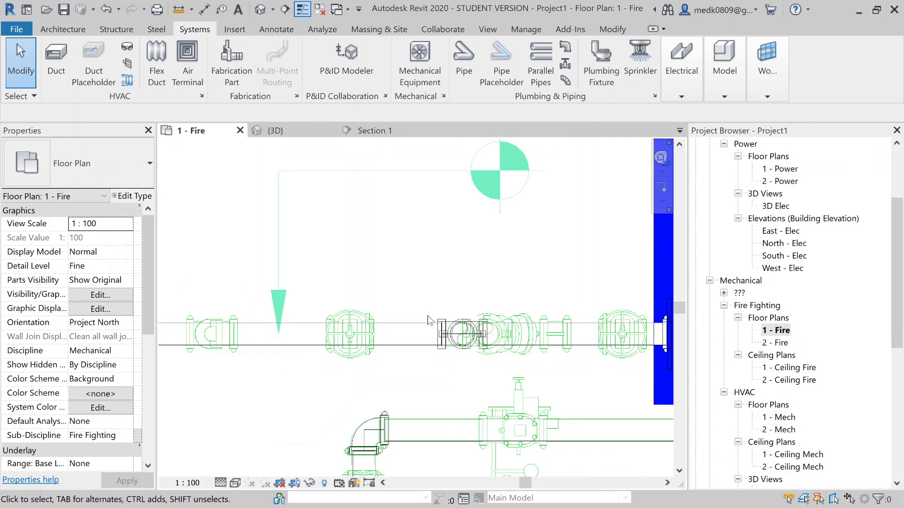
Examine the diesel pump's new riser and overhead pipe in the 3D view, then return to the fire floor plan.
scroll(427, 316, down, 1)
scroll(428, 320, up, 1)
scroll(427, 315, down, 3)
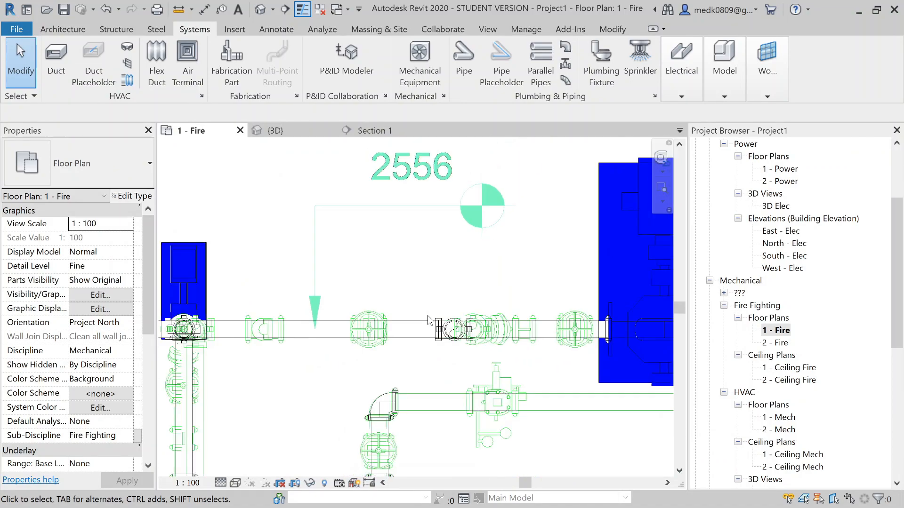
scroll(428, 320, down, 2)
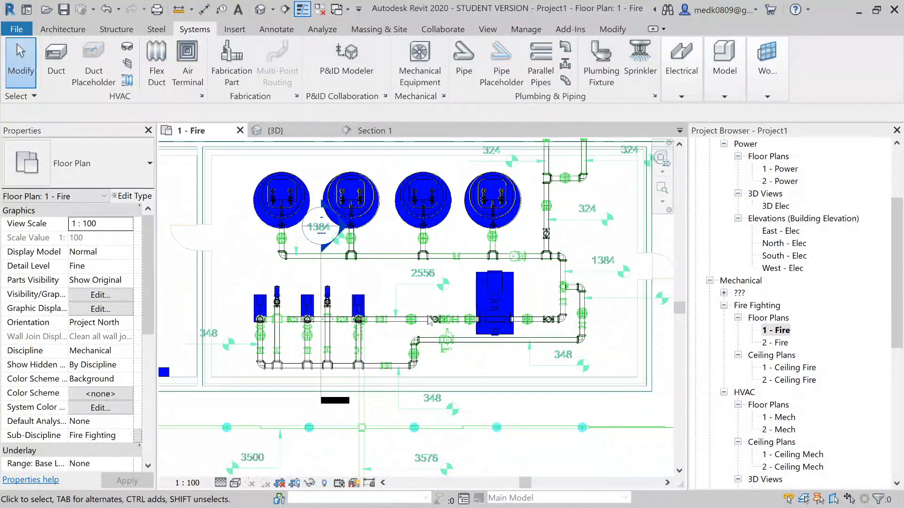
click(275, 130)
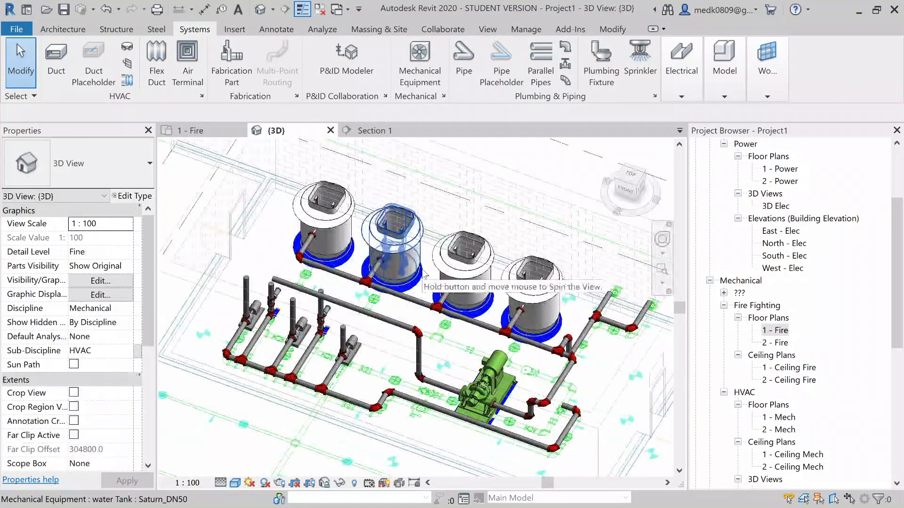
shift+middle_drag(429, 341, 490, 277)
key(ctrl+Tab)
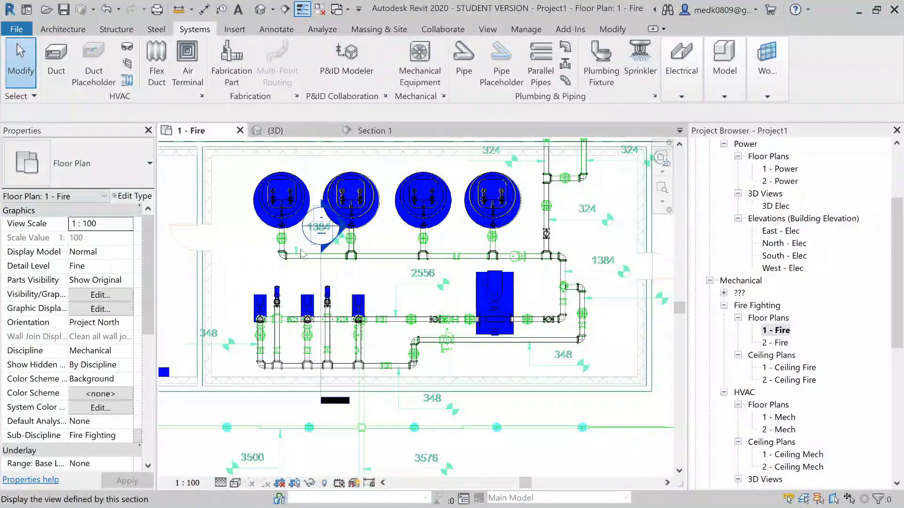
Create a building section across the three small pumps, looking towards the tanks, and open its view.
scroll(248, 341, up, 1)
scroll(248, 341, up, 1)
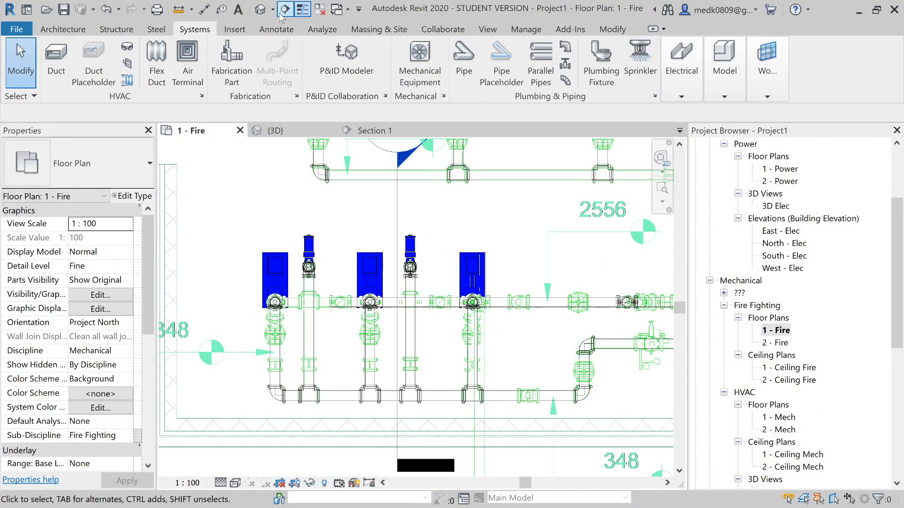
click(247, 324)
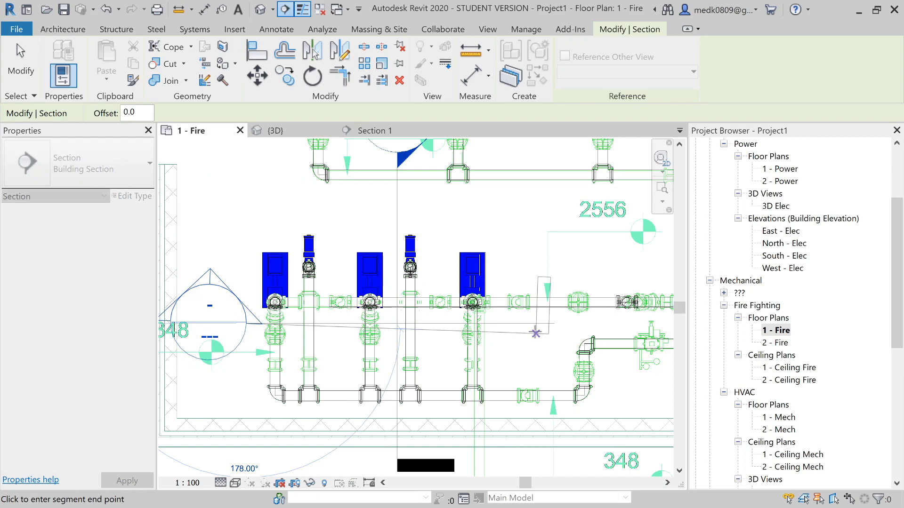
click(532, 324)
key(Escape)
scroll(532, 328, down, 1)
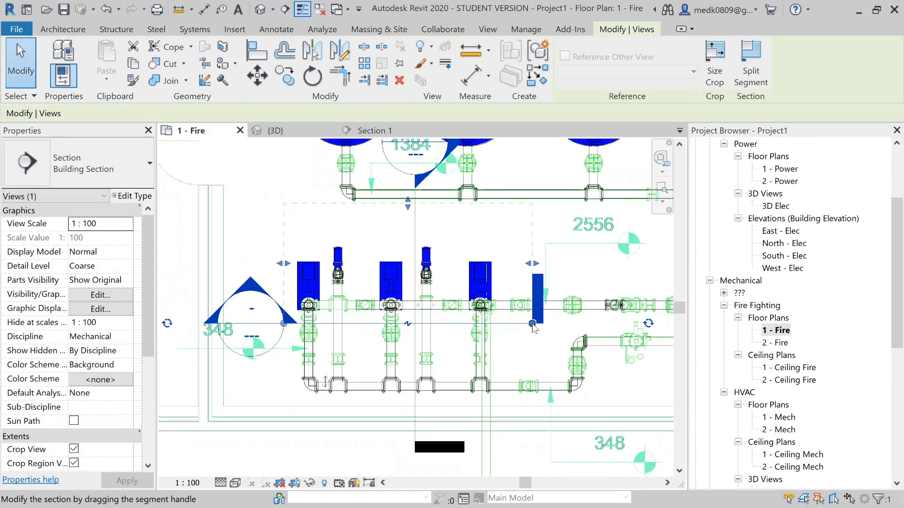
right_click(358, 324)
click(397, 99)
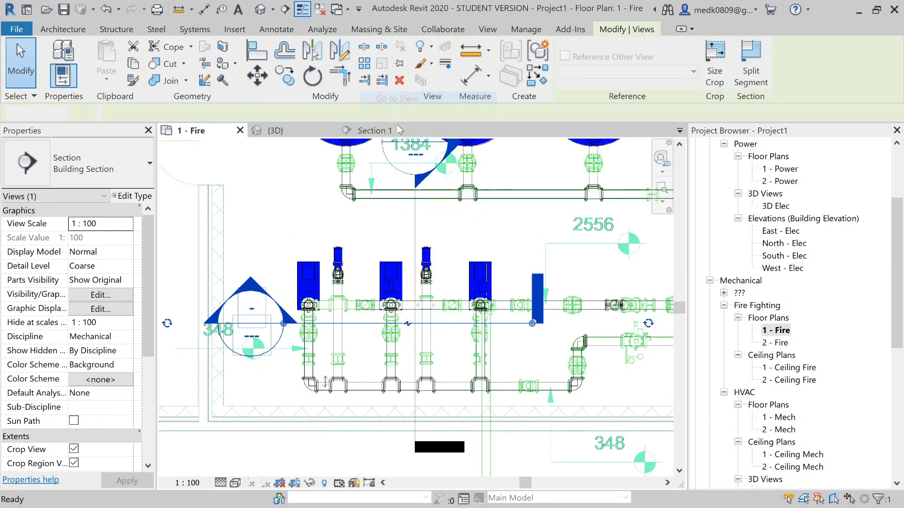
key(Escape)
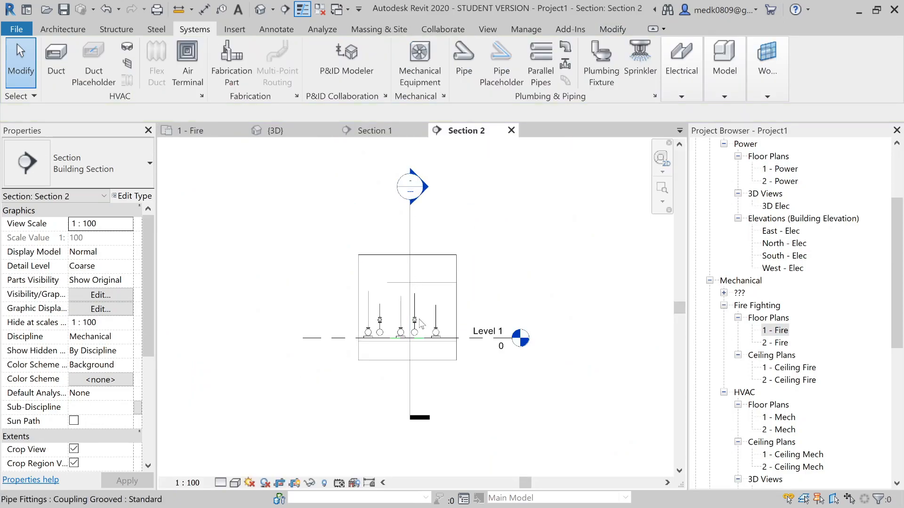
Set the new section view to Fine detail level and a shaded visual style.
scroll(418, 319, up, 2)
click(220, 482)
click(235, 468)
click(235, 482)
click(253, 431)
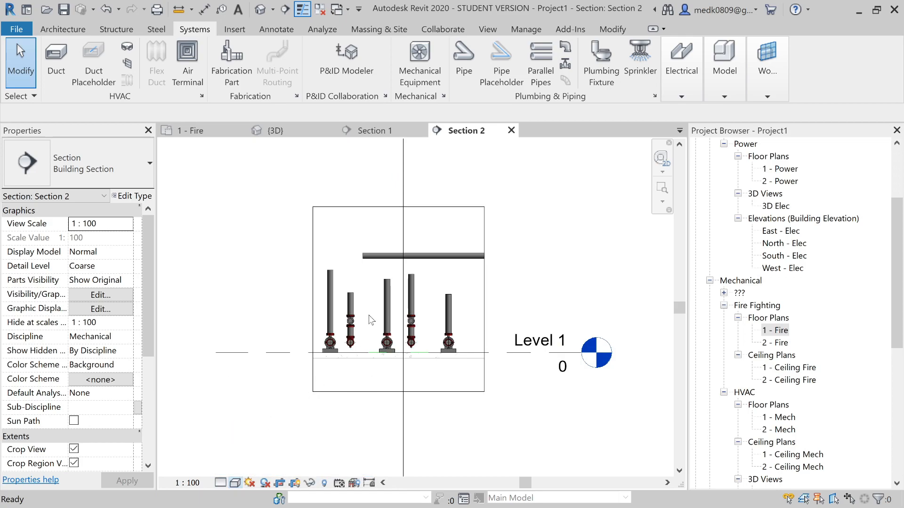
Draw a 150 mm pipe from the first pump's riser up to 2556 mm and across to the overhead pipe's open end.
scroll(402, 245, up, 1)
scroll(356, 281, up, 1)
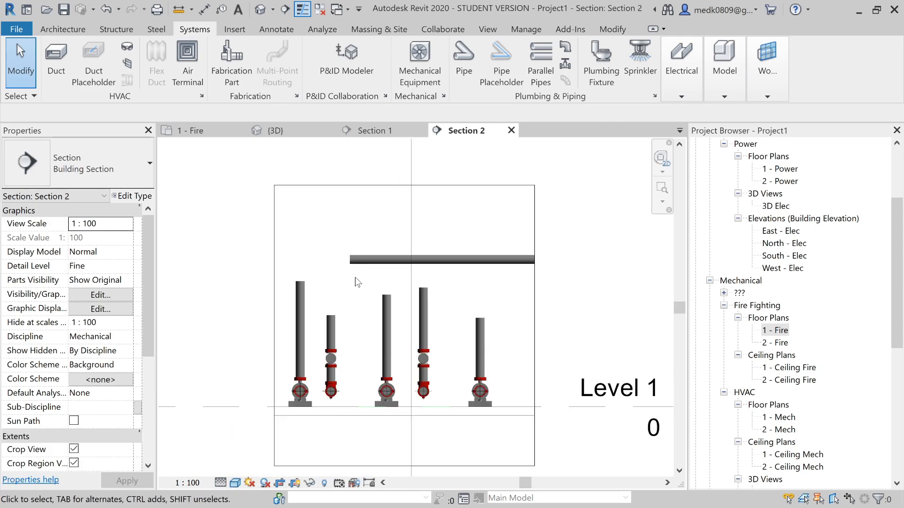
scroll(302, 288, up, 1)
right_click(301, 288)
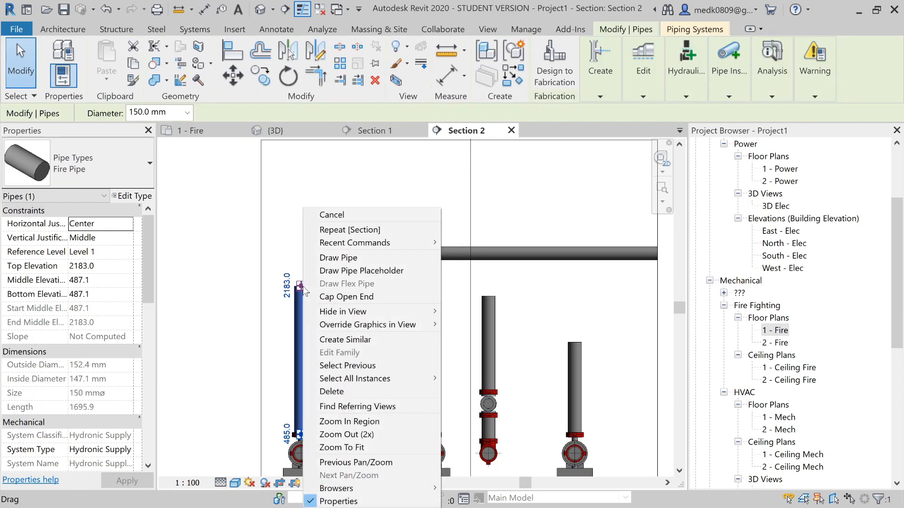
click(315, 260)
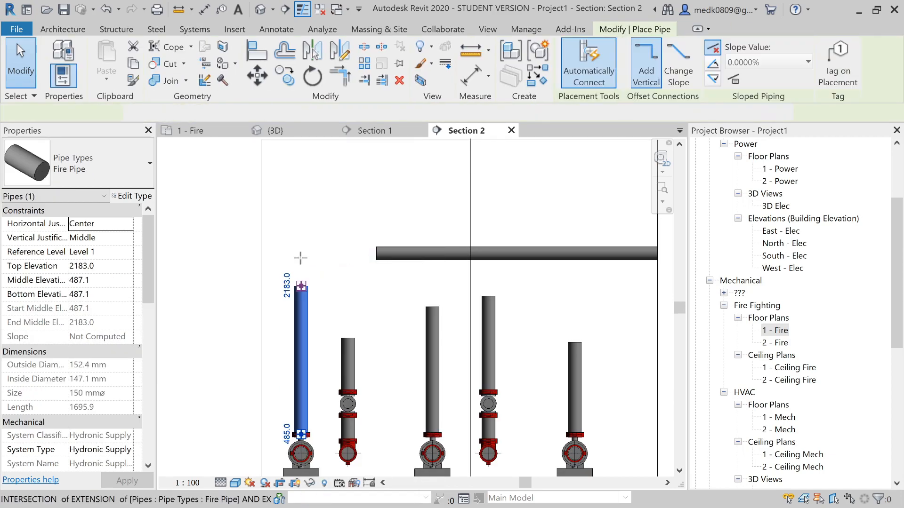
click(306, 260)
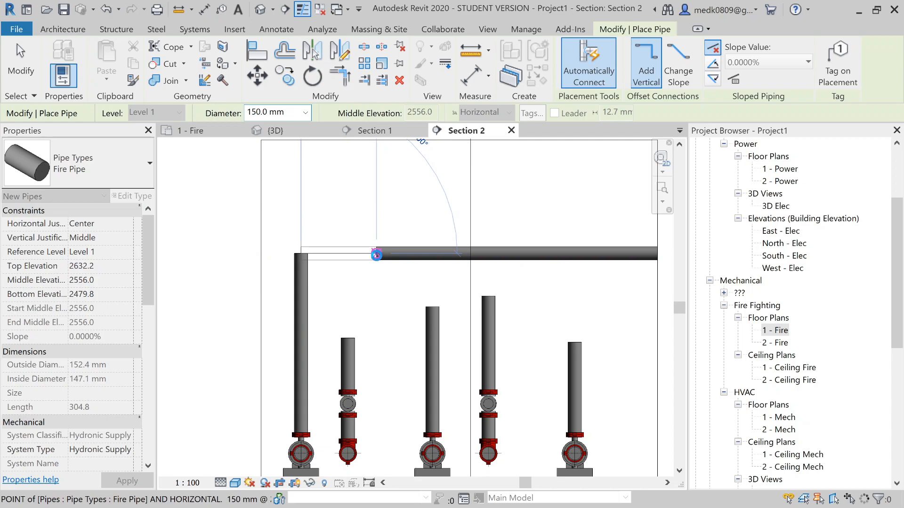
click(376, 255)
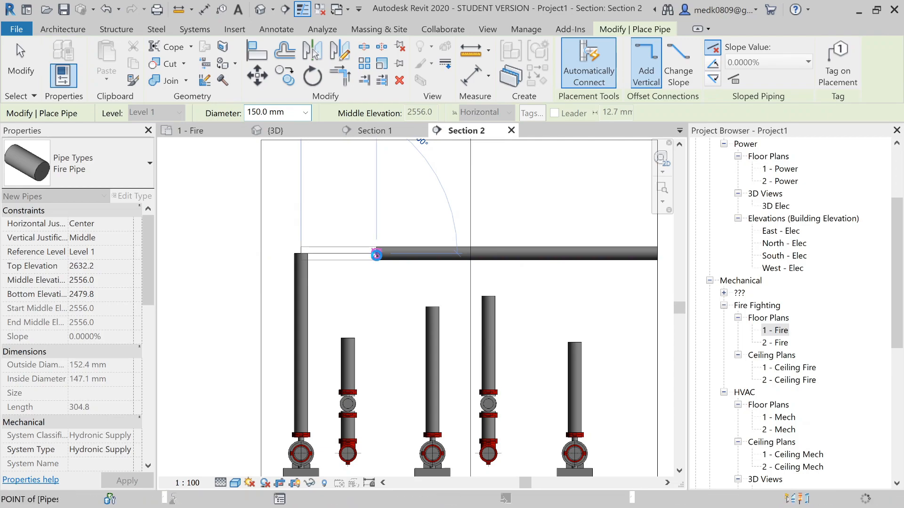
key(Escape)
key(Escape)
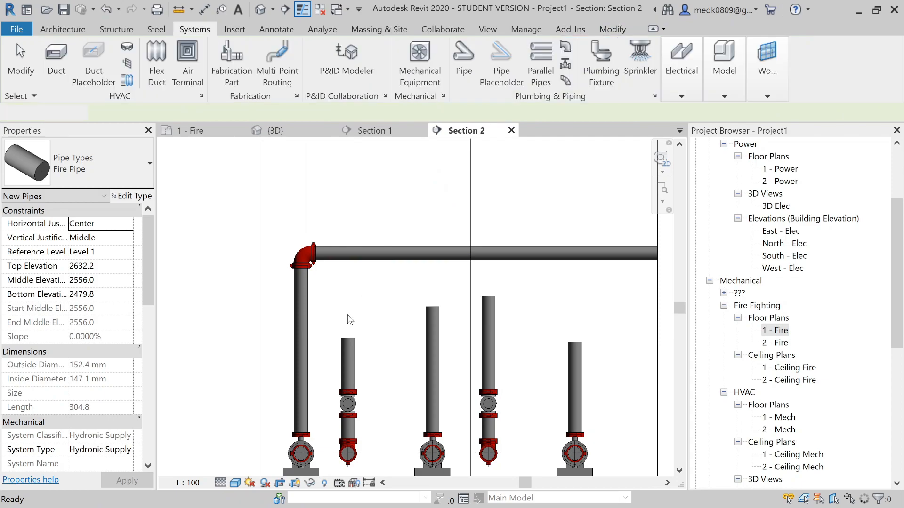
Extend the second riser and the middle pump's riser up to the overhead pipe's centreline so both connect to it.
click(349, 341)
drag(348, 338, 348, 255)
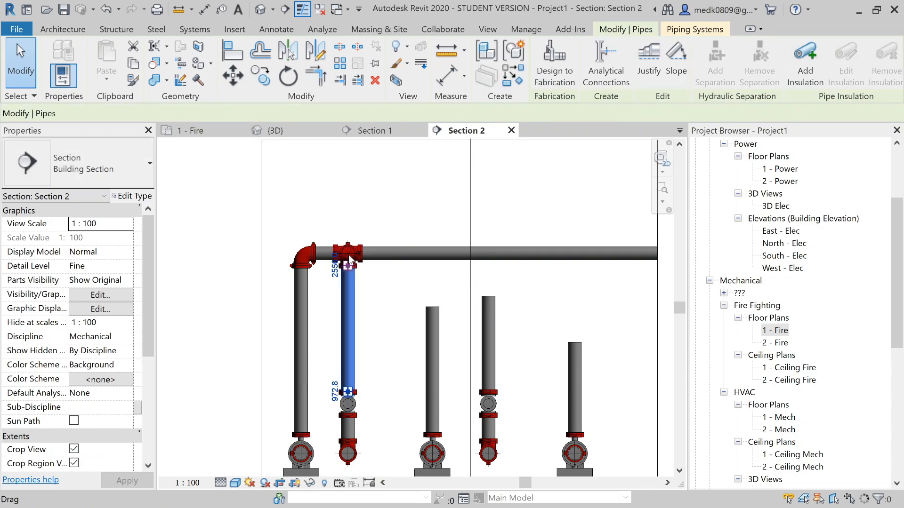
click(368, 281)
middle_drag(436, 323, 407, 325)
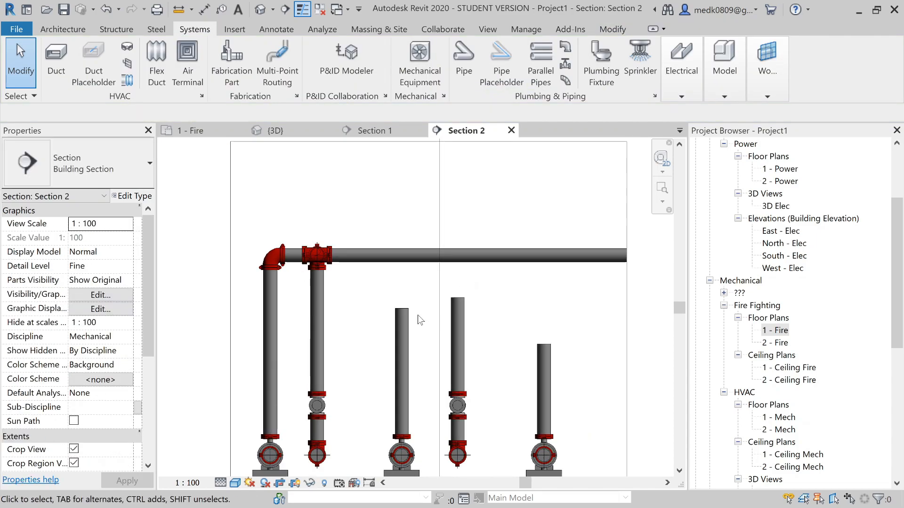
click(401, 314)
drag(401, 311, 402, 256)
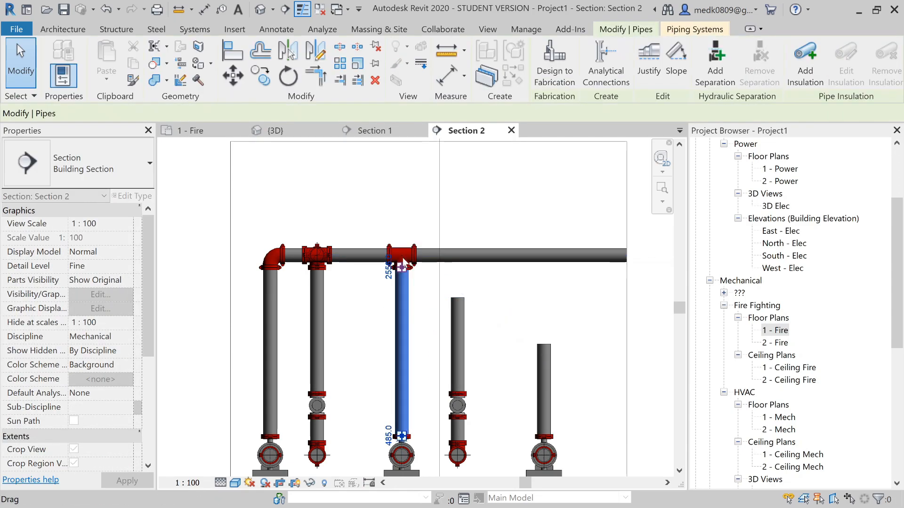
click(431, 278)
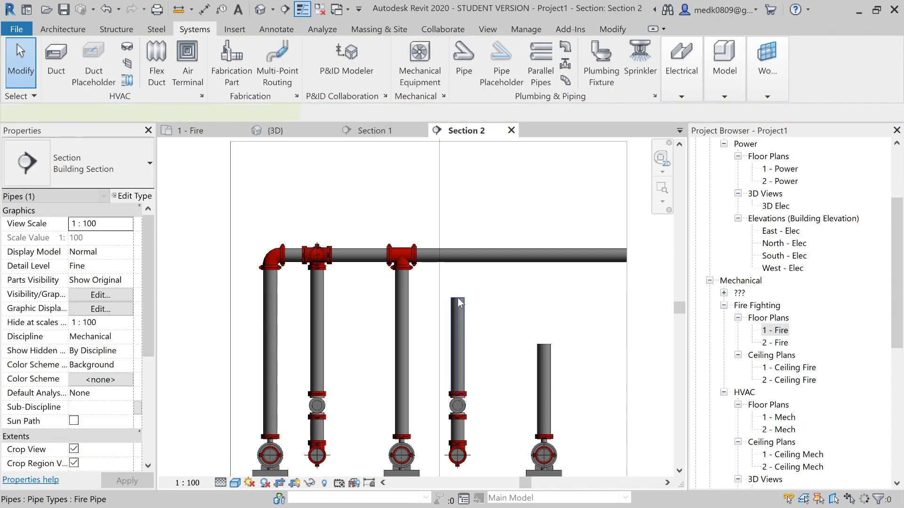
Extend the fourth riser and the third small pump's riser up to the overhead pipe so both connect to it.
click(460, 303)
drag(457, 254, 457, 253)
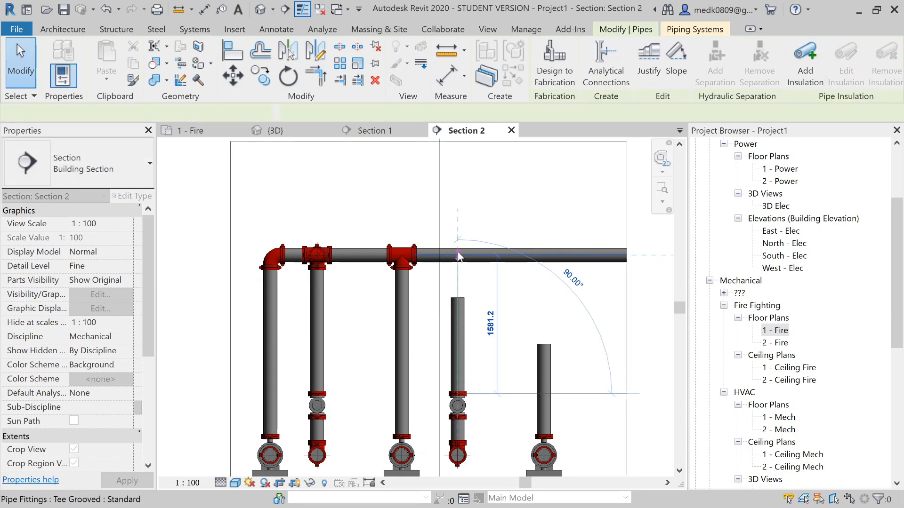
key(Escape)
middle_drag(551, 301, 503, 321)
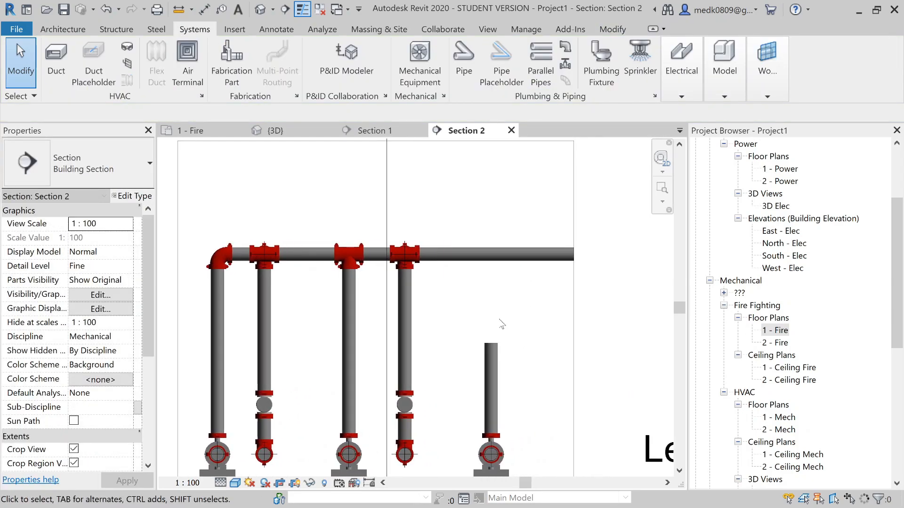
click(494, 347)
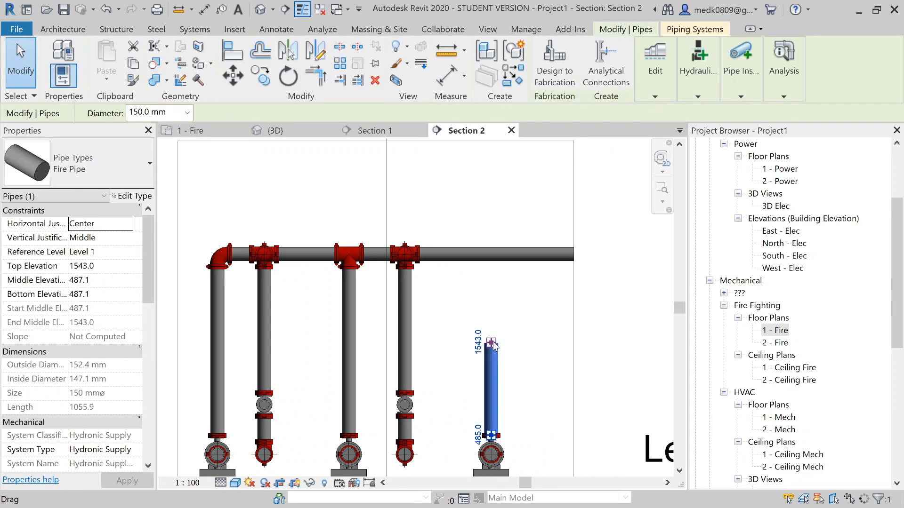
drag(495, 266, 492, 255)
click(464, 307)
scroll(457, 319, down, 3)
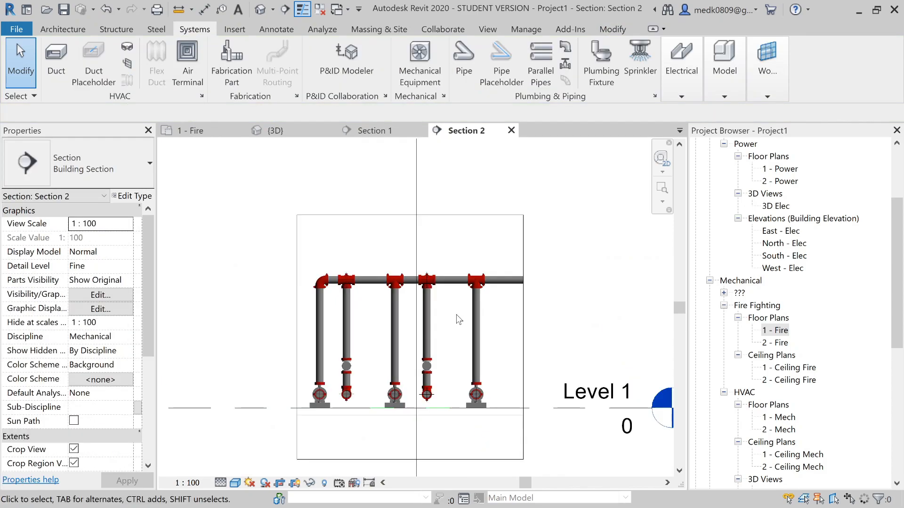
In the fire floor plan, extend the short pipe stub near the diesel pump to connect with the pipe labelled 1384.
click(272, 135)
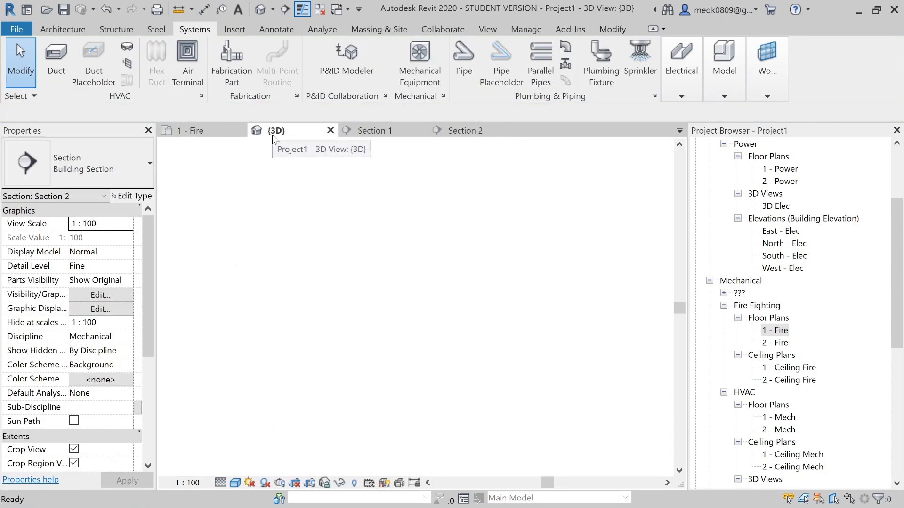
shift+middle_drag(362, 320, 294, 270)
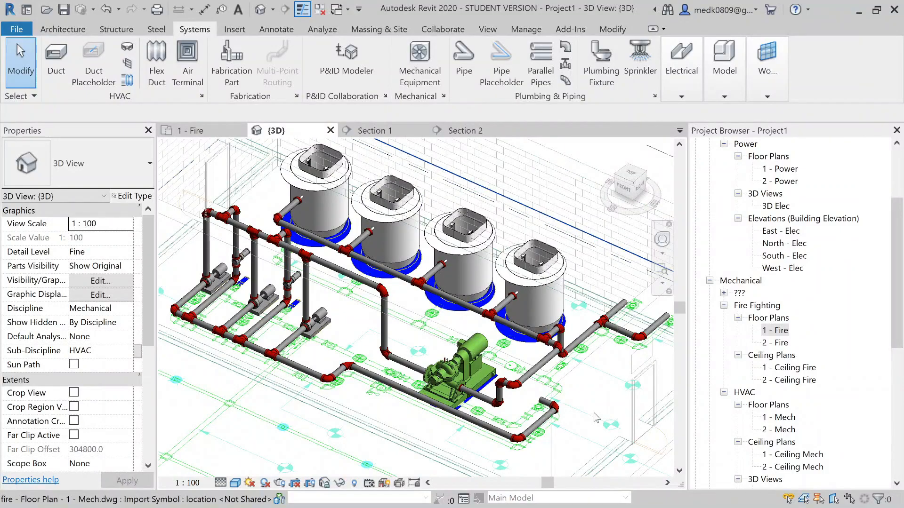
scroll(537, 403, up, 3)
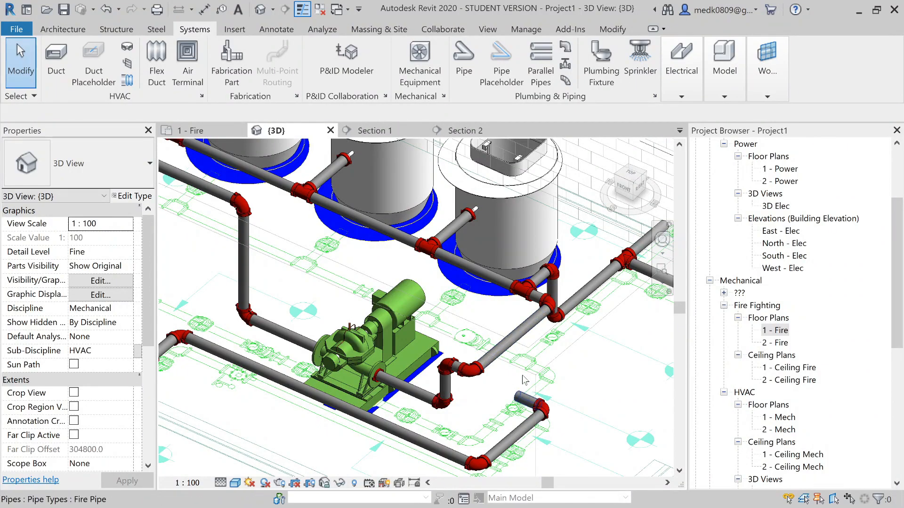
click(191, 130)
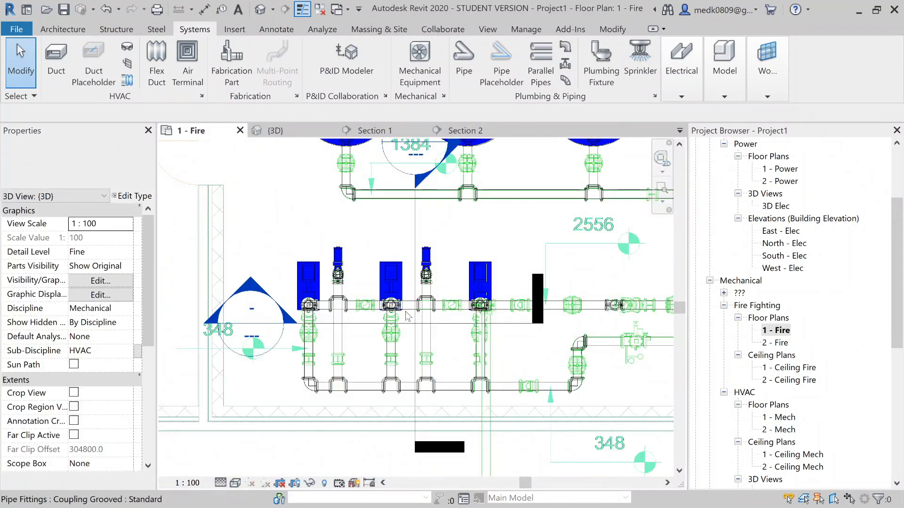
middle_drag(632, 252, 469, 291)
scroll(469, 291, up, 5)
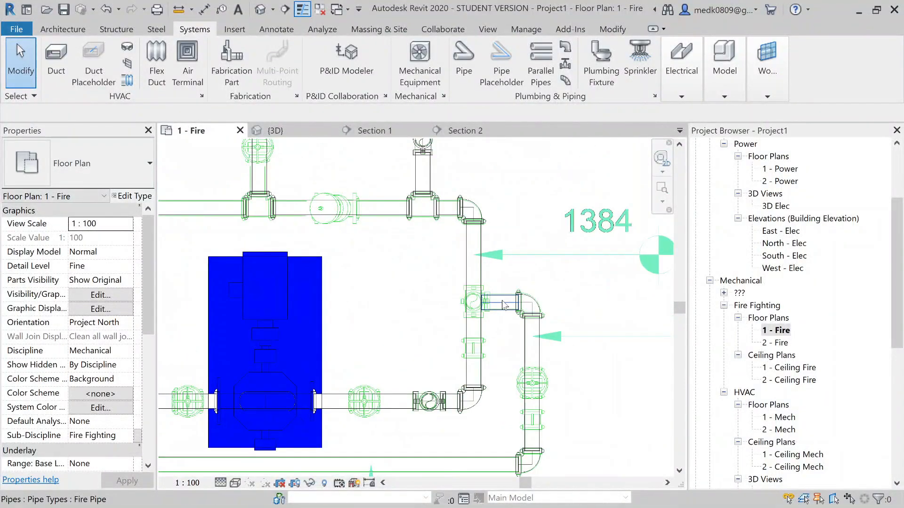
scroll(501, 301, up, 1)
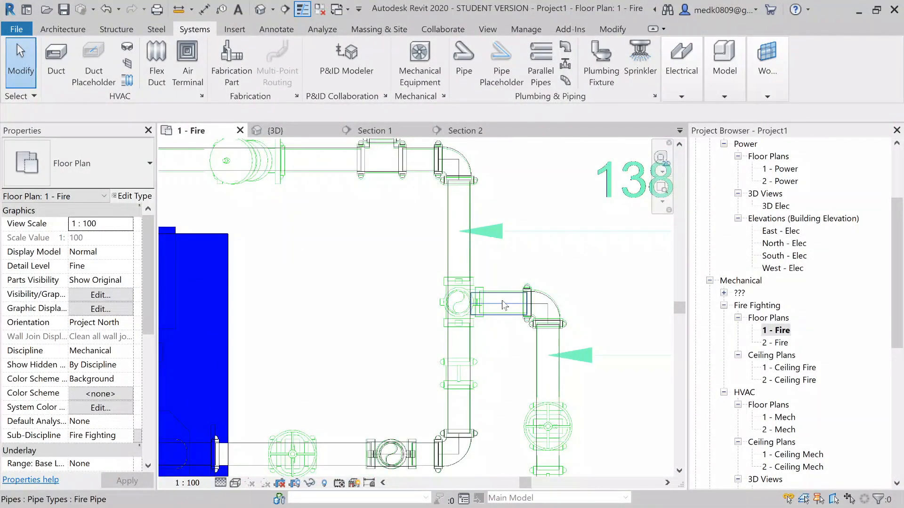
click(472, 305)
drag(472, 305, 459, 304)
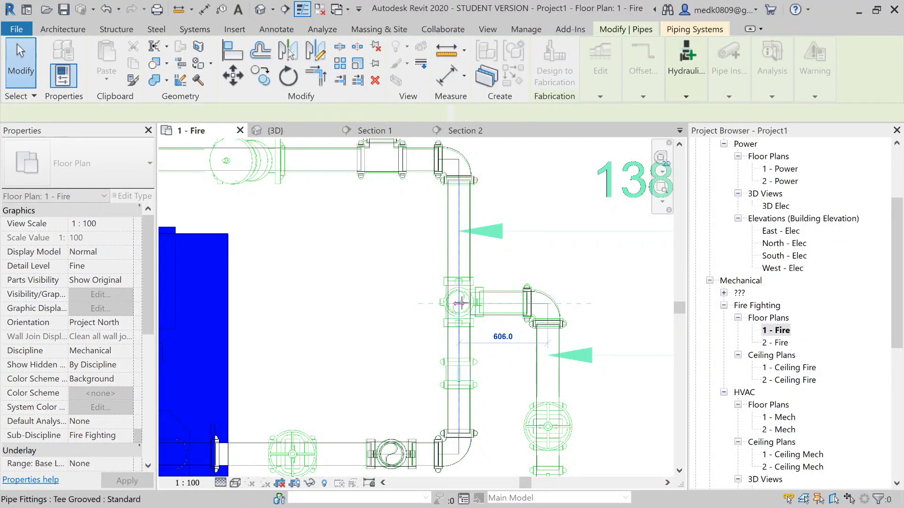
drag(463, 307, 463, 307)
key(Escape)
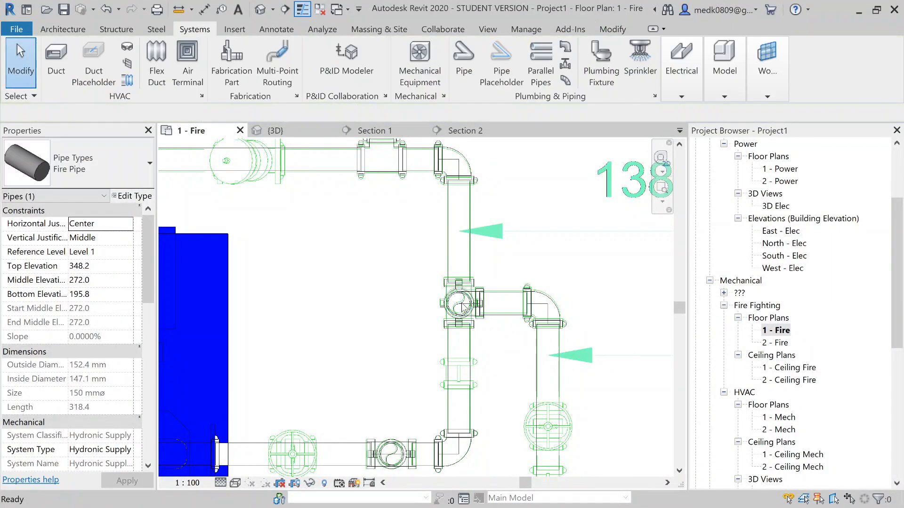
Examine the connected pump room pipework in the 3D view, then return to the fire floor plan.
click(303, 130)
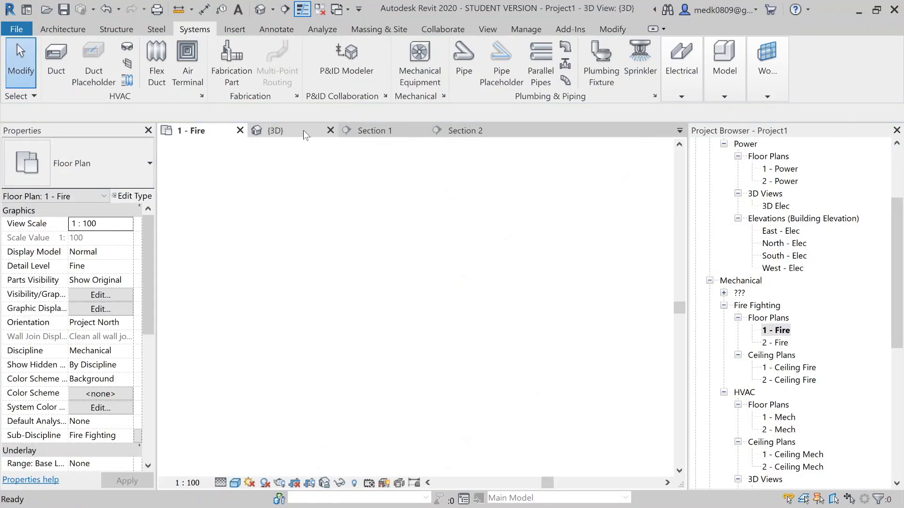
scroll(541, 393, down, 4)
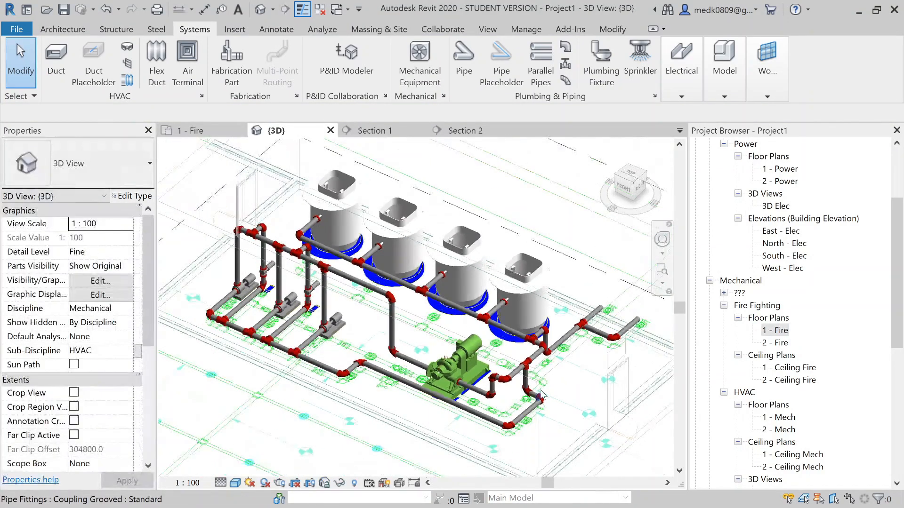
shift+middle_drag(477, 367, 402, 376)
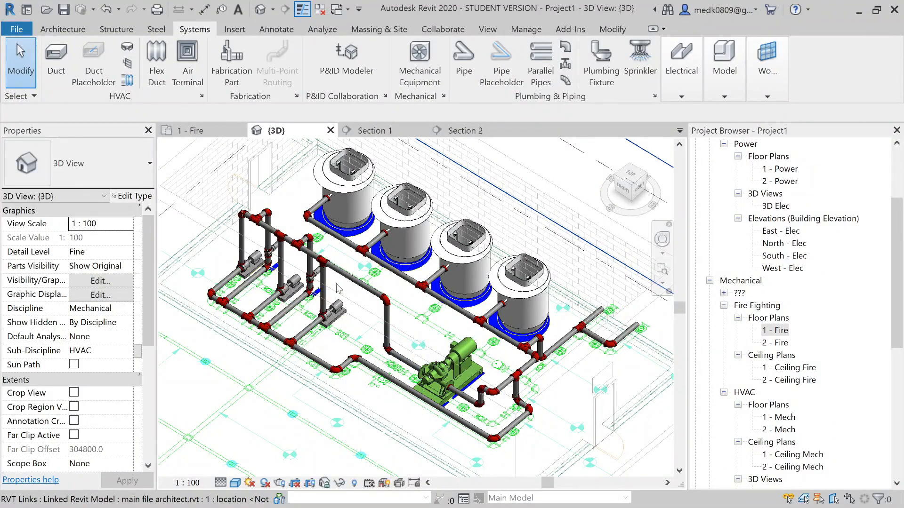
scroll(306, 250, up, 2)
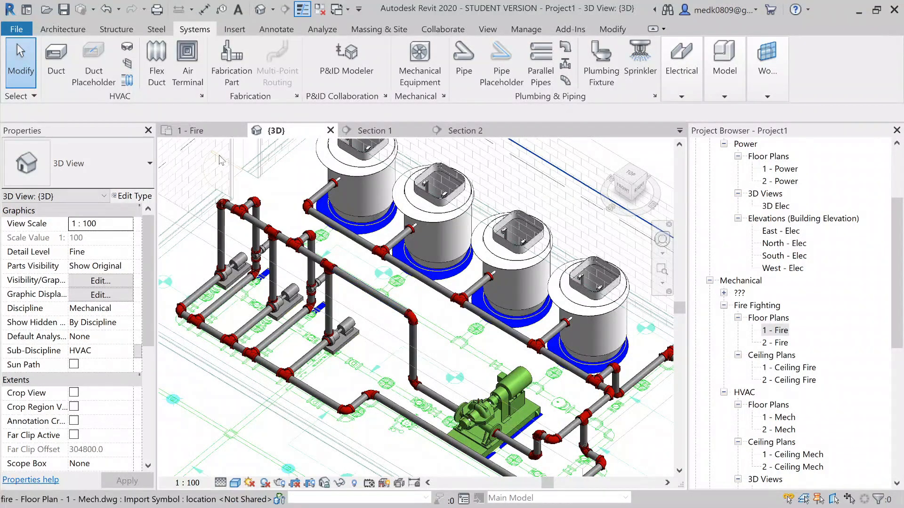
click(217, 130)
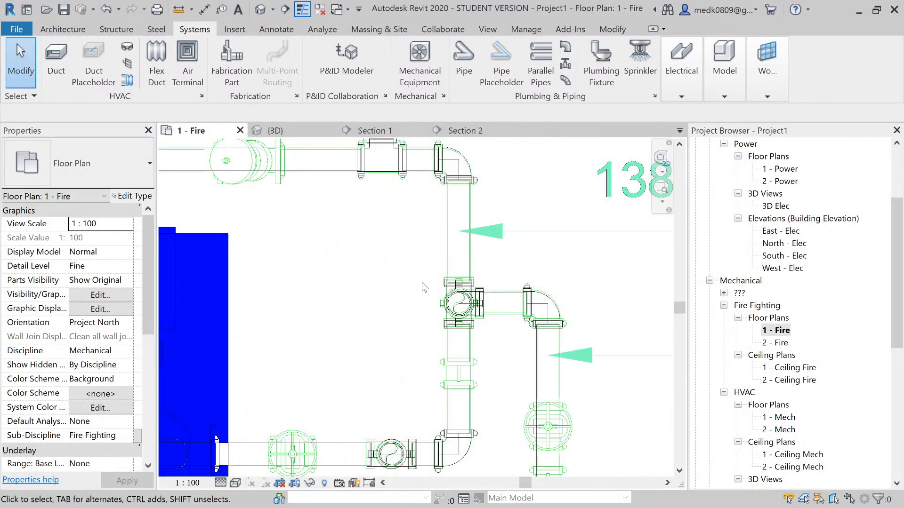
Widen the extents of Section 2 in the fire floor plan past the three small pumps to include the diesel pump.
scroll(537, 301, down, 5)
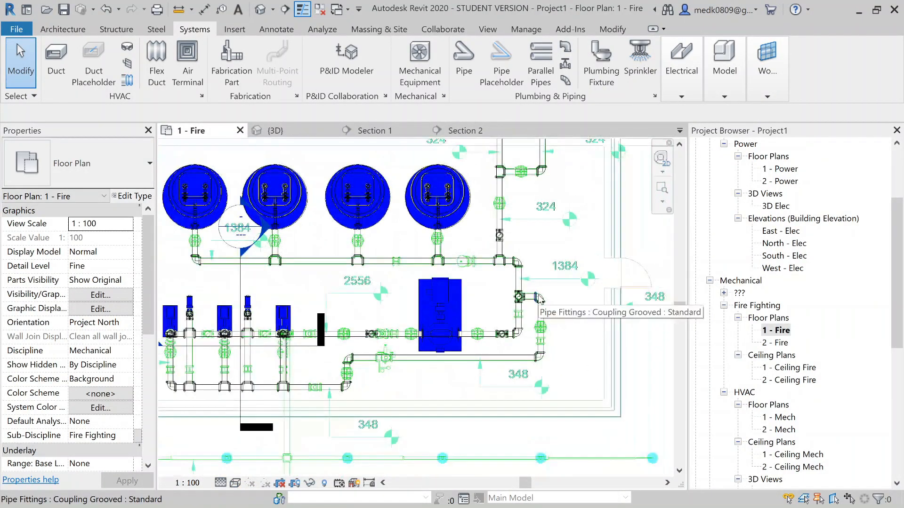
scroll(255, 347, up, 3)
middle_drag(255, 348, 396, 361)
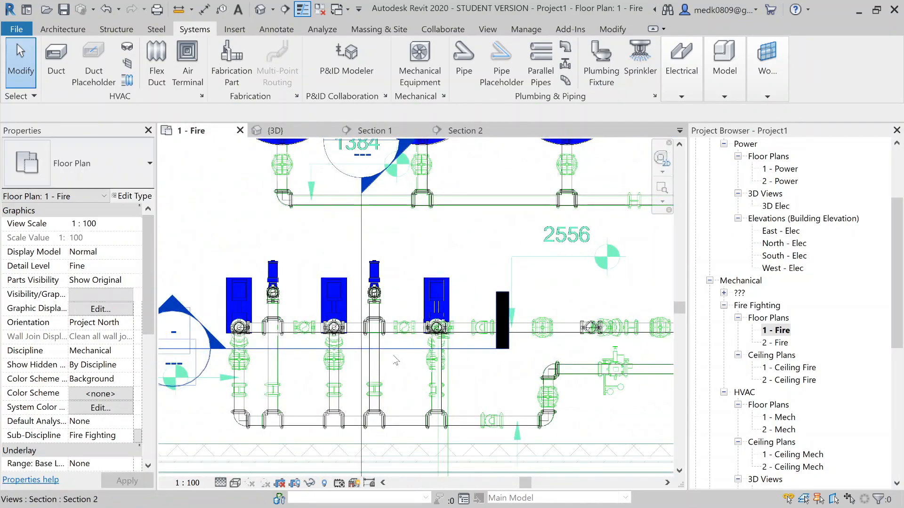
click(389, 349)
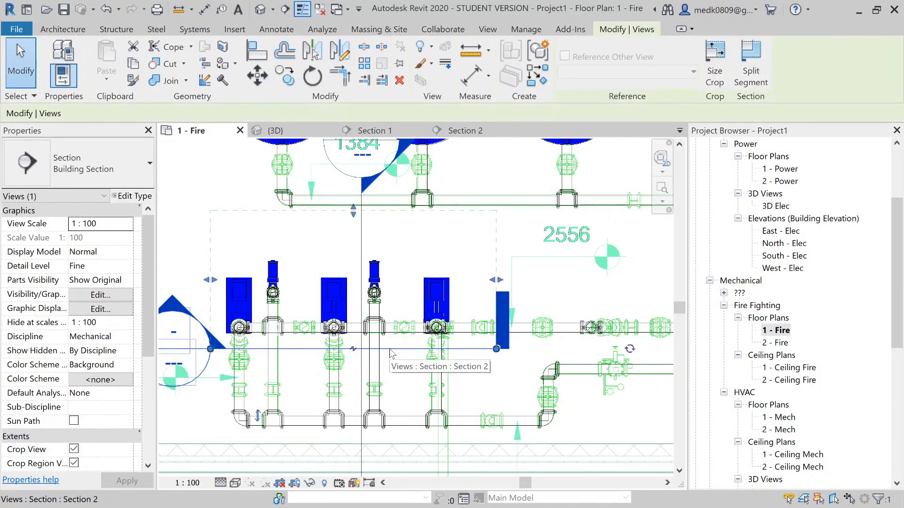
scroll(388, 349, down, 2)
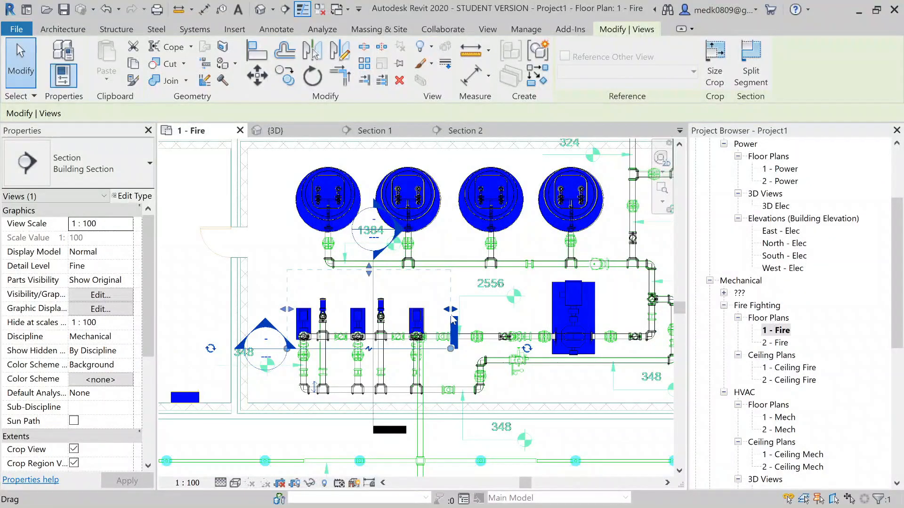
drag(450, 313, 505, 316)
drag(610, 307, 612, 308)
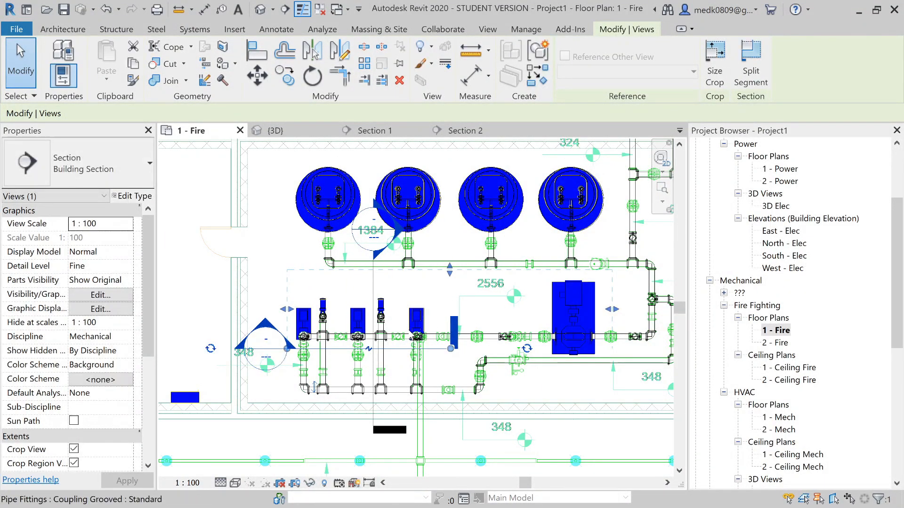
In Section 2, draw a 150 mm fire pipe riser from the overhead pipe between the second and third risers up to 3656 mm.
click(463, 131)
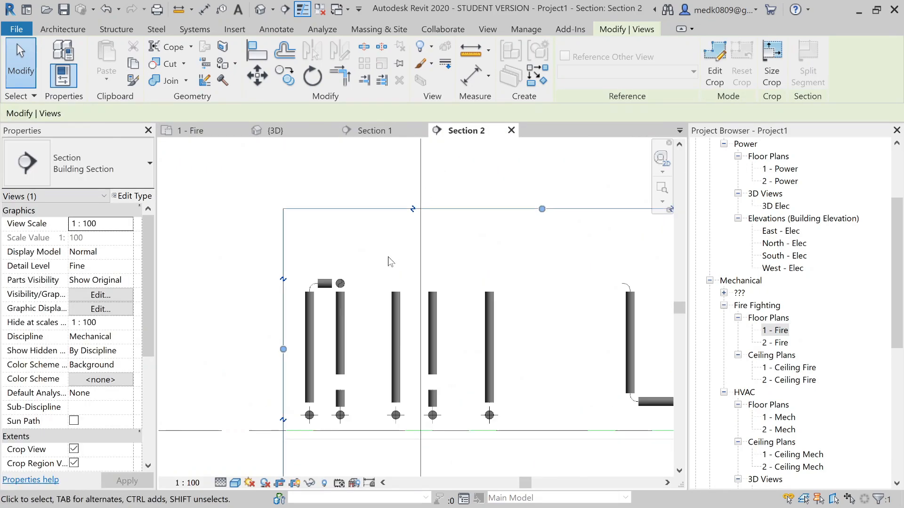
middle_drag(394, 266, 338, 306)
scroll(339, 309, down, 2)
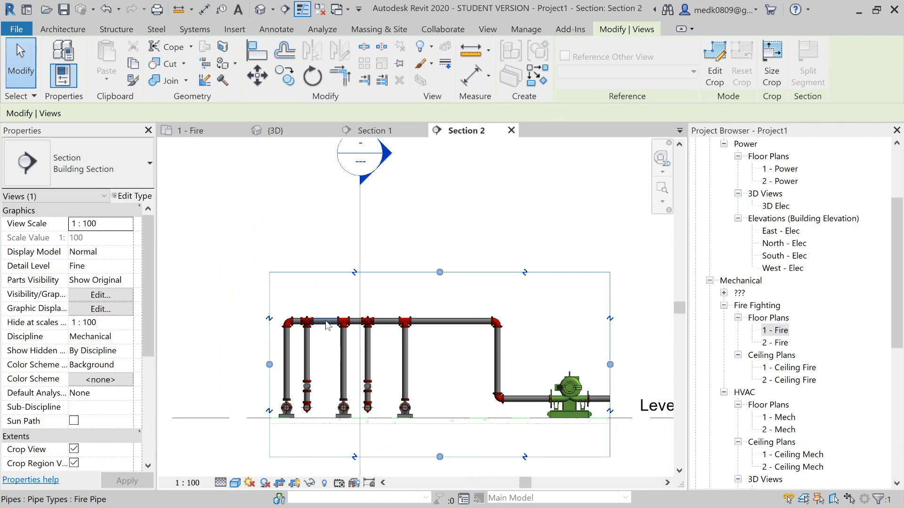
click(325, 321)
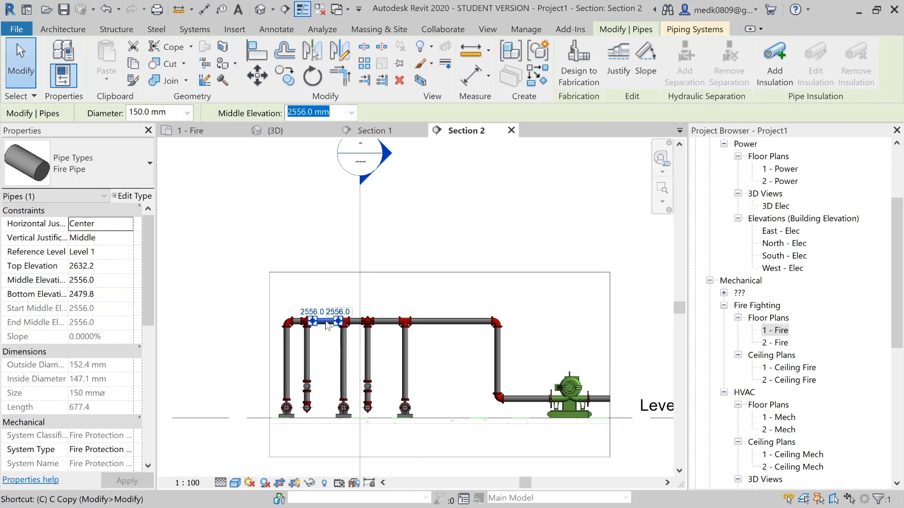
key(p)
key(i)
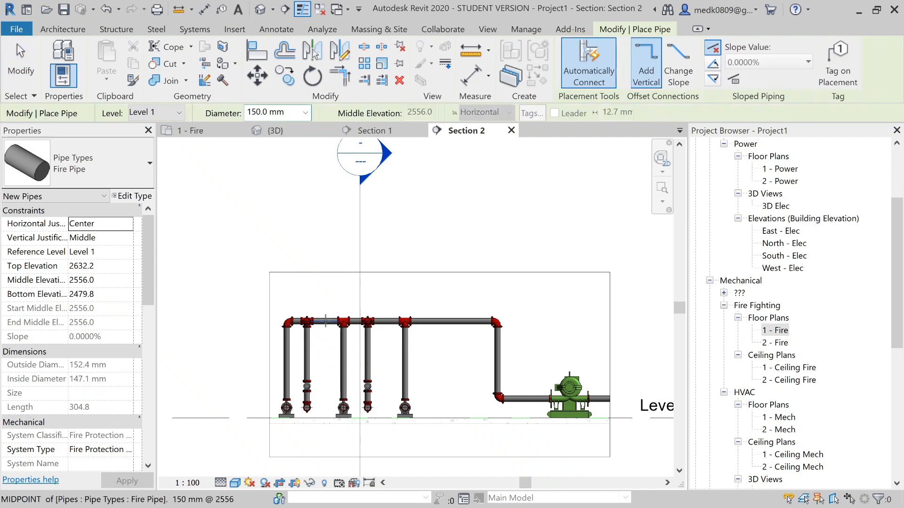
scroll(326, 324, up, 2)
click(324, 322)
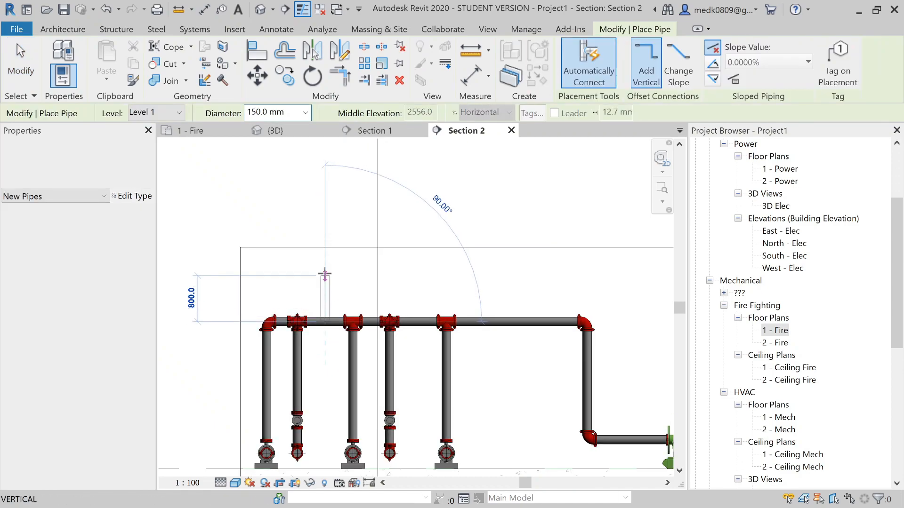
click(452, 250)
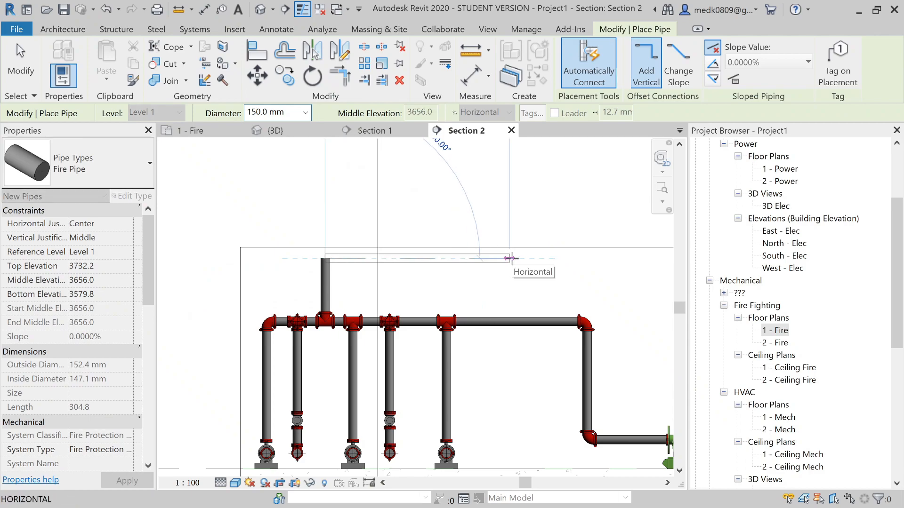
Continue the pipe horizontally at 3656 mm past the fifth riser and drop it onto the 2556 mm overhead pipe, closing the loop.
scroll(510, 257, down, 1)
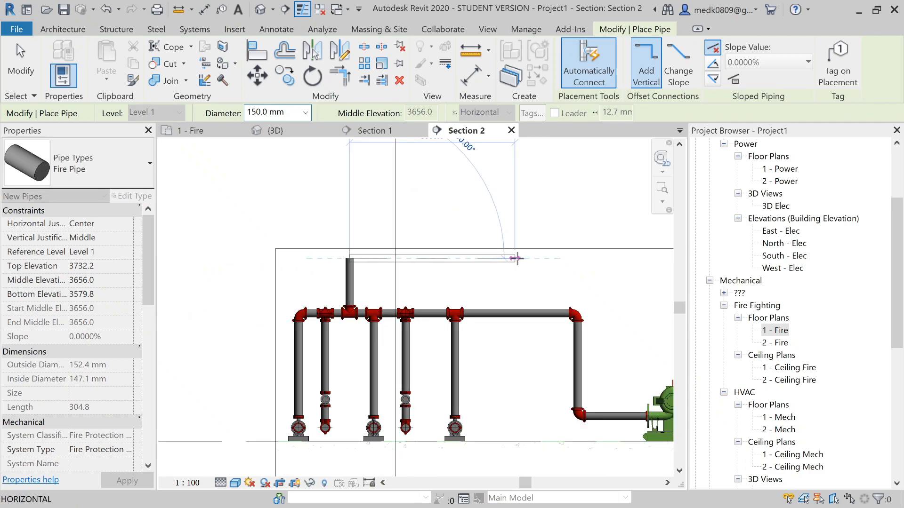
click(523, 258)
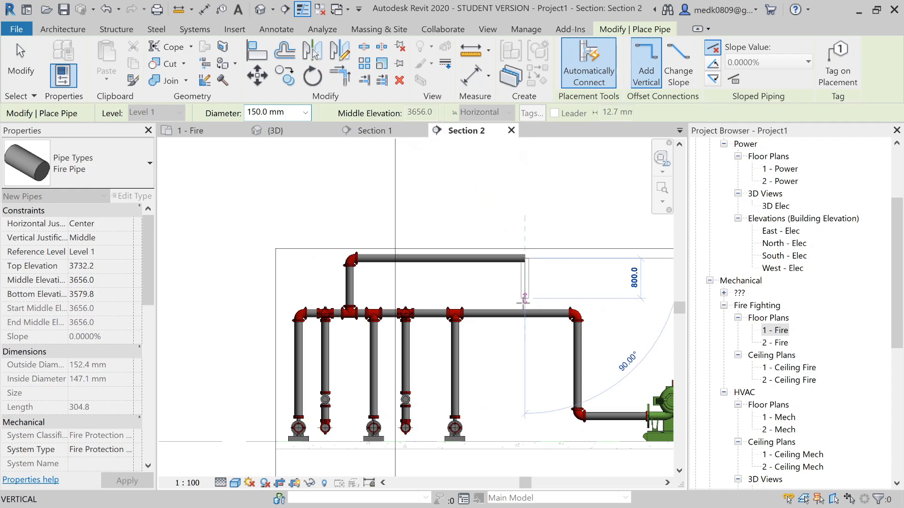
scroll(524, 314, up, 2)
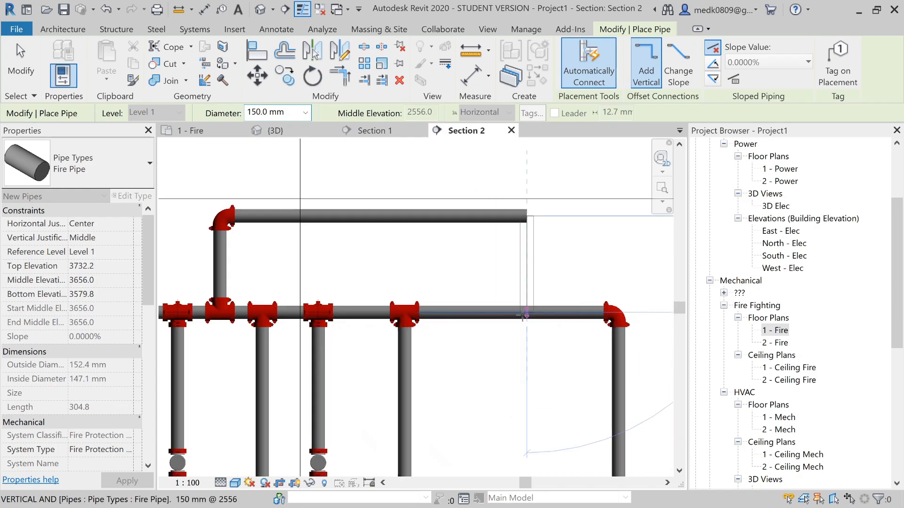
click(524, 315)
key(Escape)
key(Escape)
scroll(524, 320, down, 2)
scroll(524, 320, down, 1)
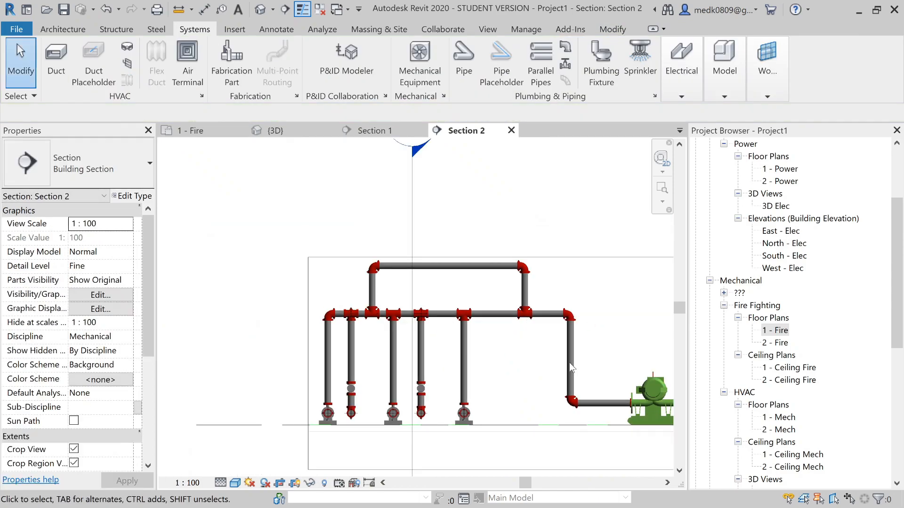
Draw a vertical 150 mm pipe from the middle of the loop's upper run up to 4456 mm.
scroll(522, 344, up, 1)
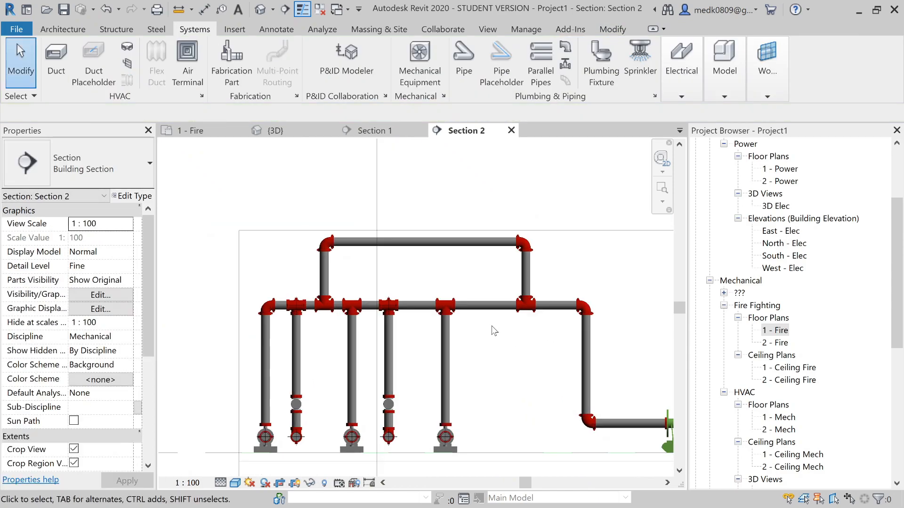
middle_drag(522, 343, 474, 365)
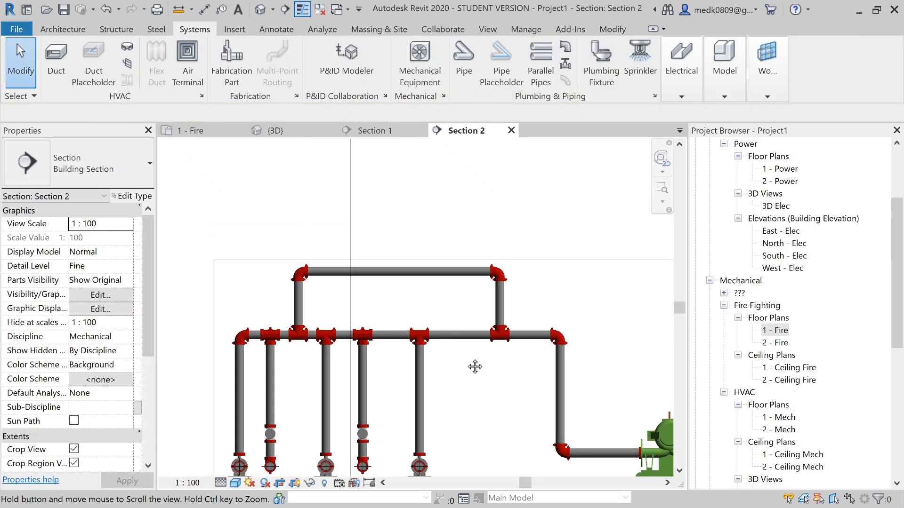
click(440, 283)
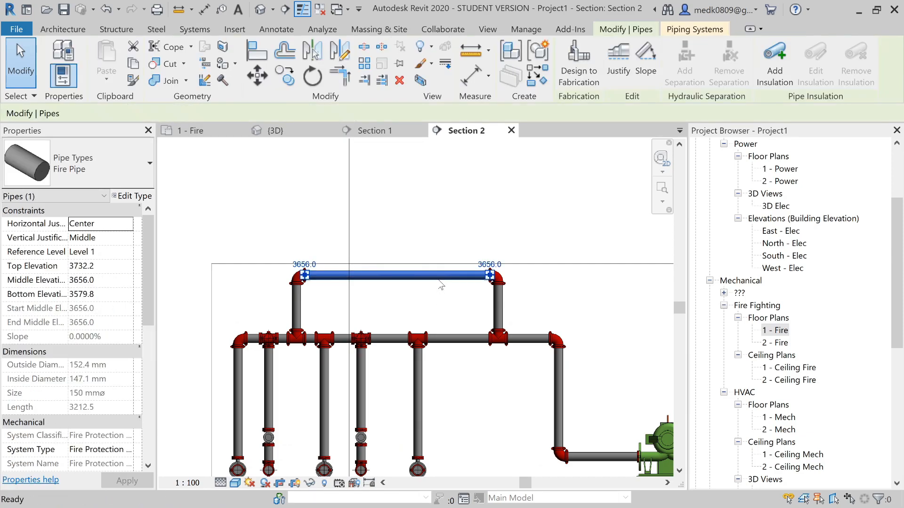
key(c)
key(s)
click(407, 274)
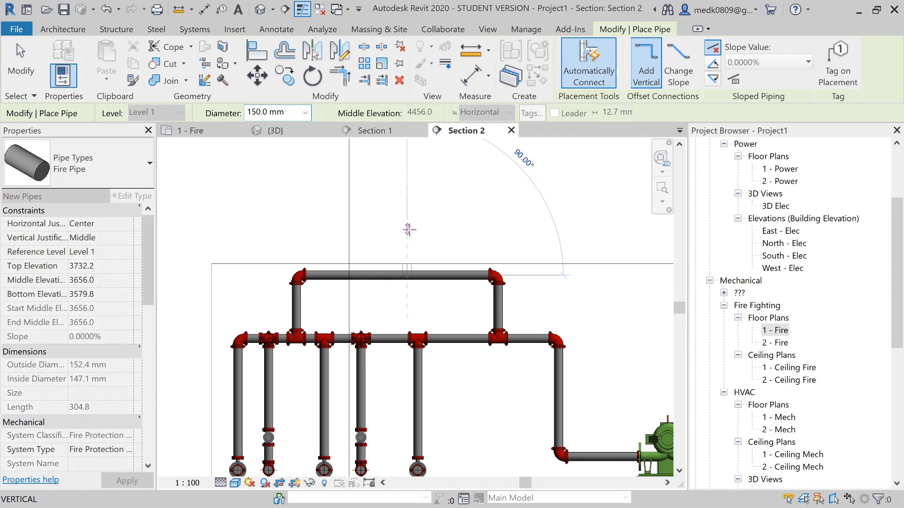
key(Escape)
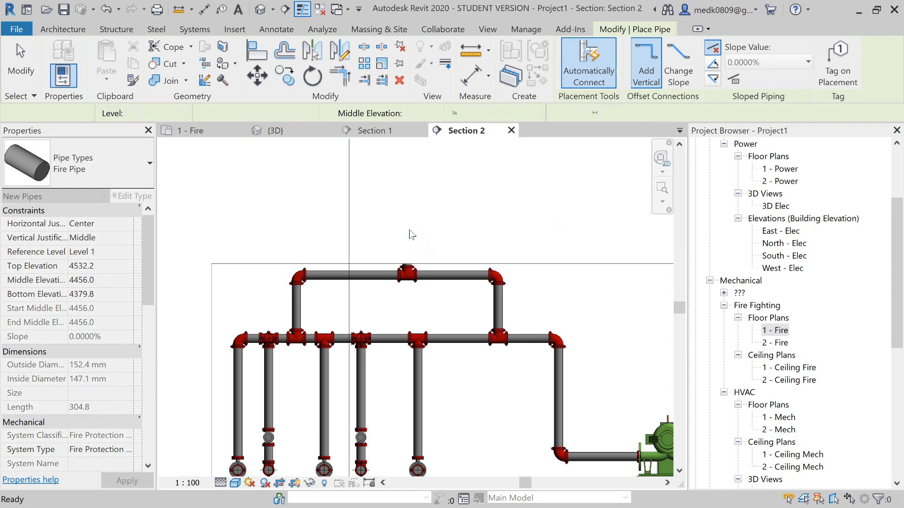
scroll(401, 292, down, 3)
key(Escape)
Raise the upper crop boundary of Section 2 above Level 2 to include the whole vertical pipe.
click(468, 277)
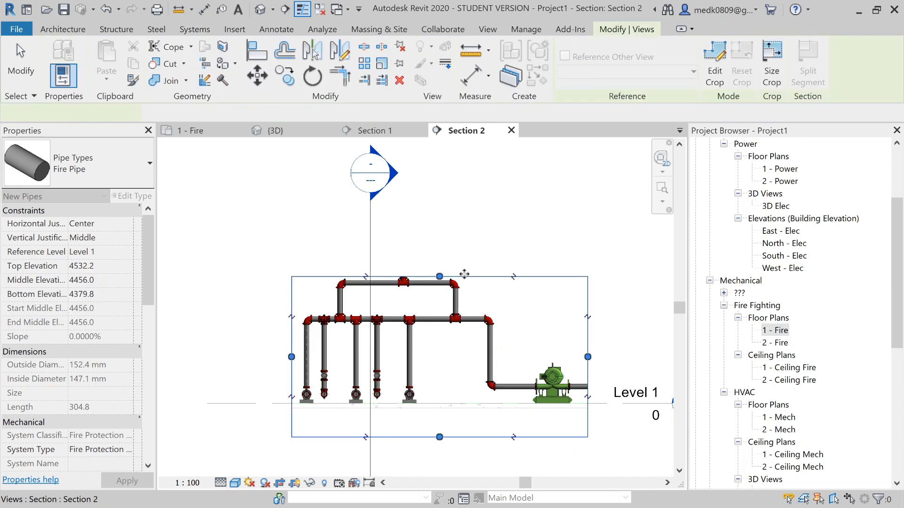
drag(440, 278, 445, 213)
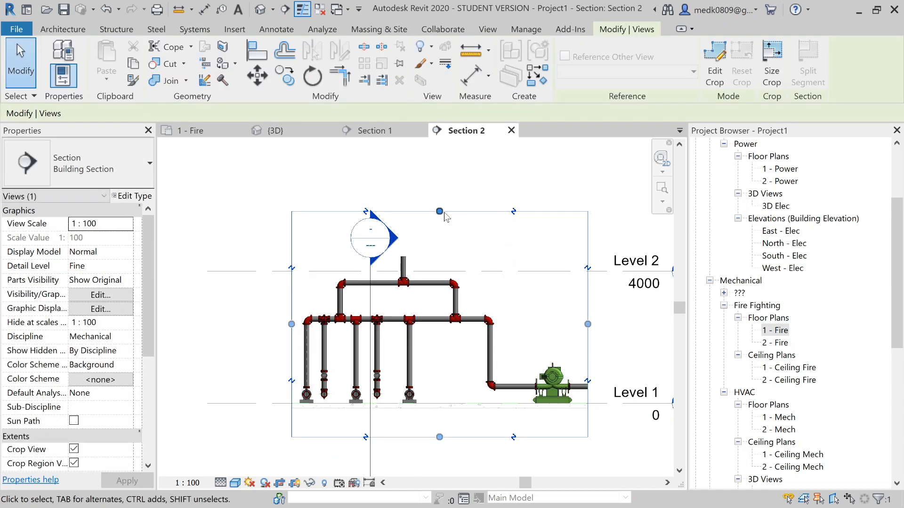
click(422, 252)
Lower the loop's upper horizontal run to an elevation of about 3194 mm.
scroll(387, 294, up, 2)
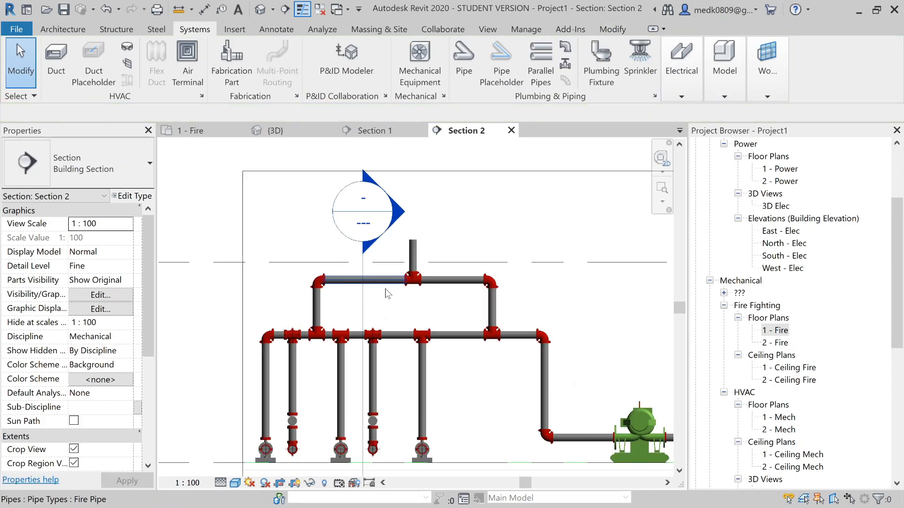
click(384, 281)
drag(386, 281, 386, 302)
key(Escape)
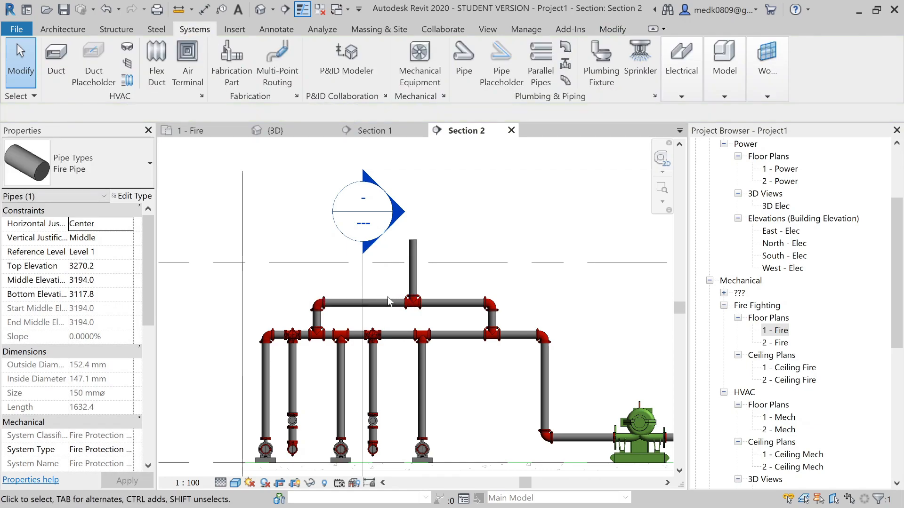
Shorten the vertical pipe above the loop so its open end sits at about 3794 mm, below Level 2.
click(418, 242)
scroll(418, 241, up, 3)
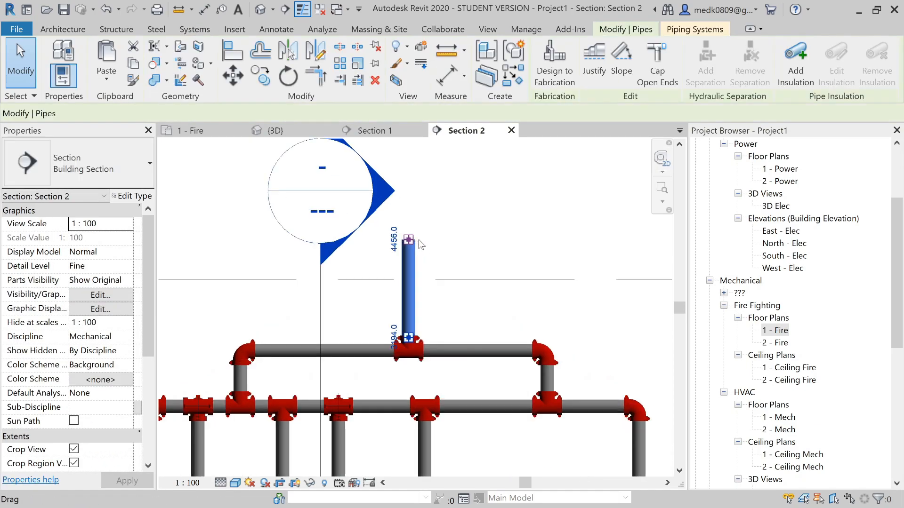
drag(408, 254, 406, 298)
key(Escape)
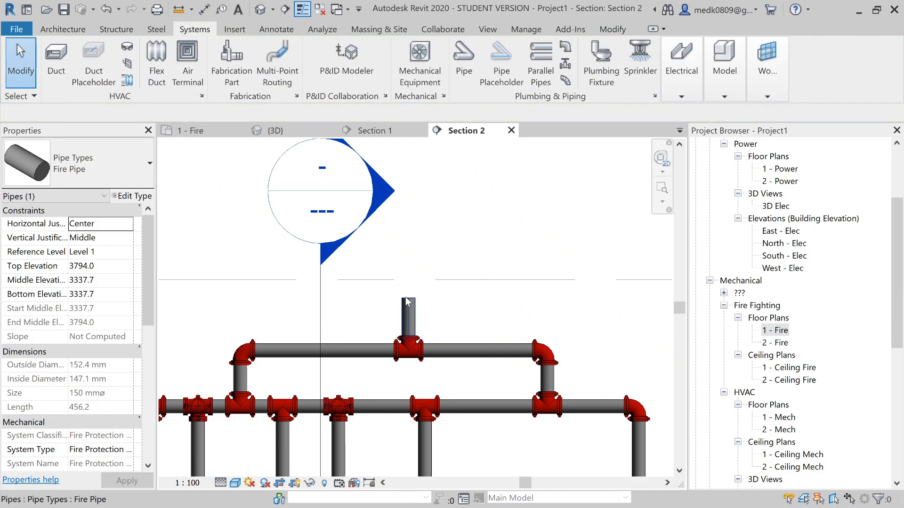
scroll(408, 298, down, 1)
scroll(363, 331, down, 1)
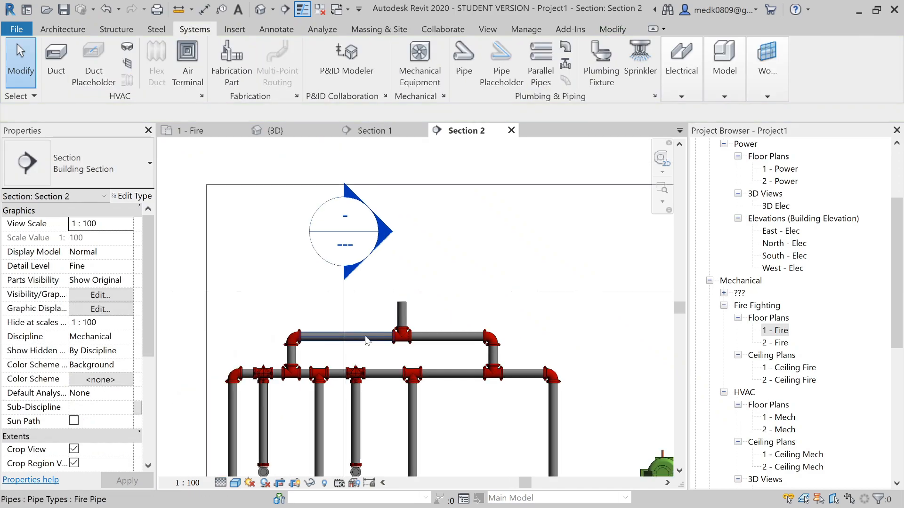
middle_drag(380, 391, 402, 327)
scroll(401, 327, down, 1)
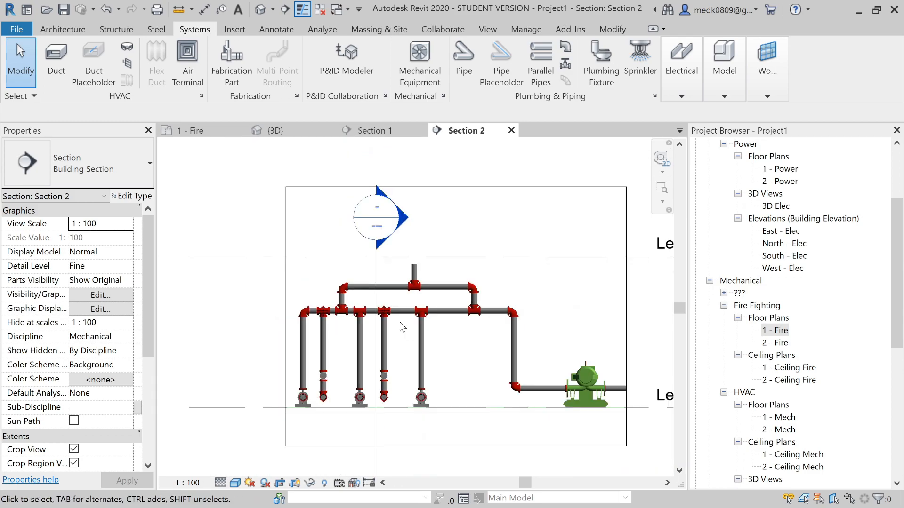
Return to the 1 - Fire floor plan and set its visual style to Shaded.
click(194, 131)
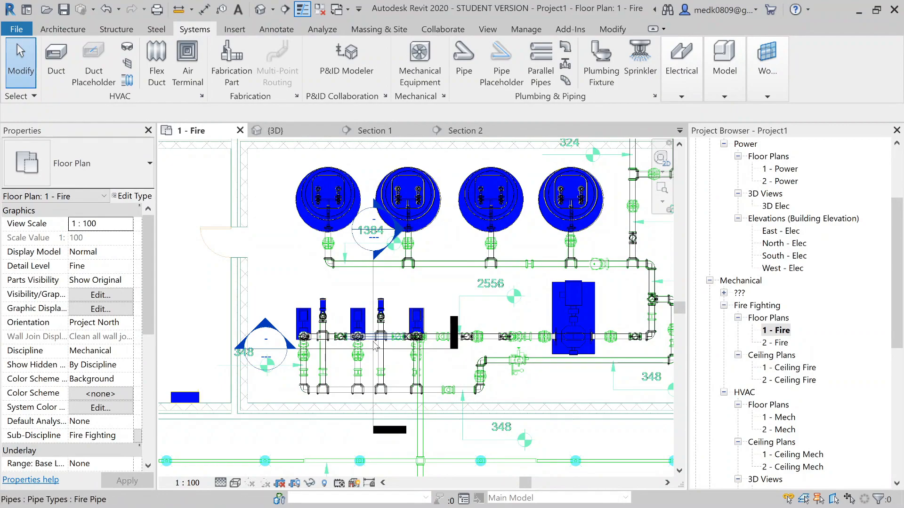
scroll(378, 343, up, 3)
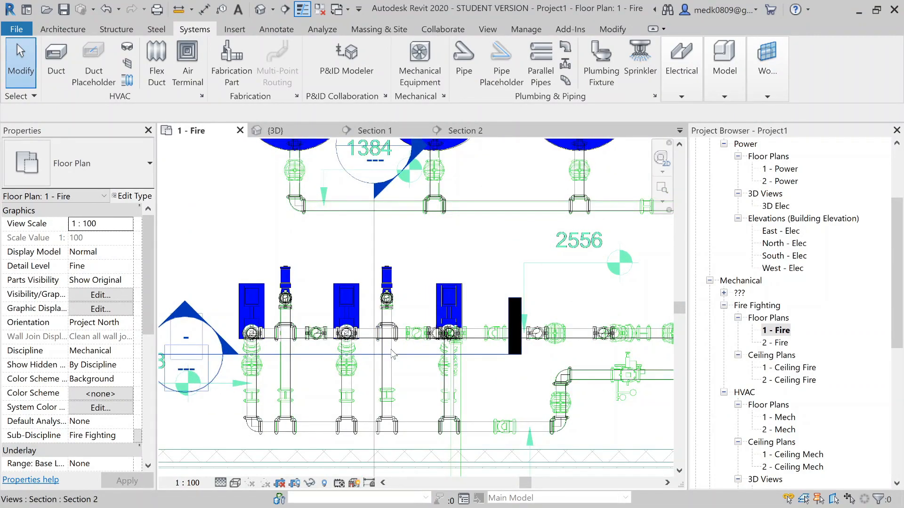
scroll(392, 354, up, 1)
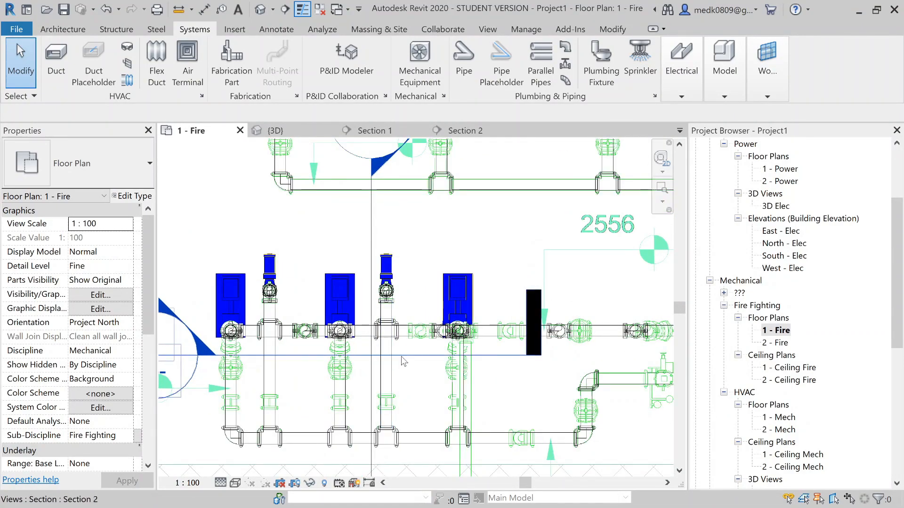
scroll(386, 352, down, 1)
scroll(580, 349, up, 1)
scroll(581, 349, down, 2)
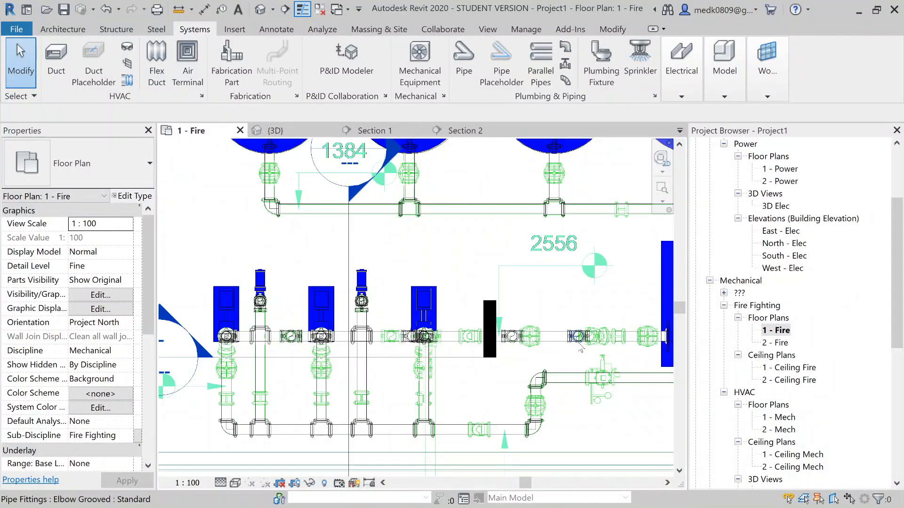
click(235, 483)
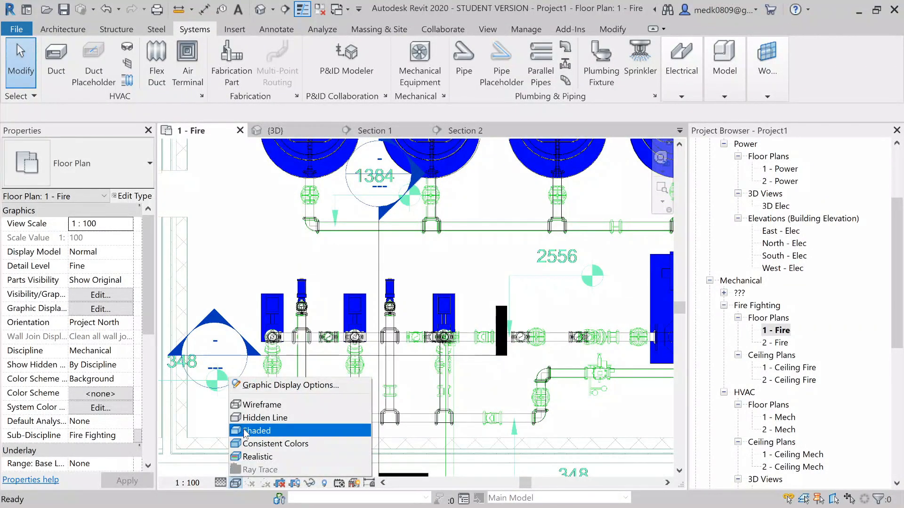
click(245, 432)
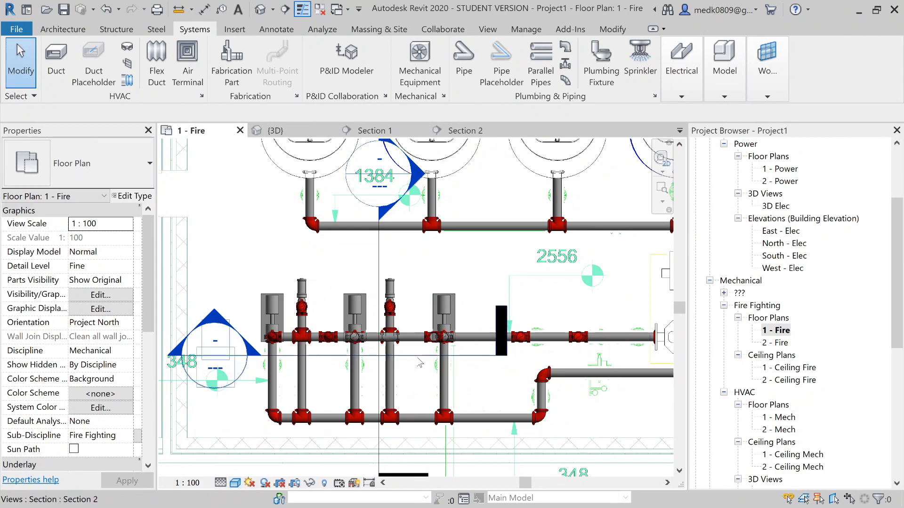
Draw a 150 mm fire pipe about 3600 mm southward from the raised loop's open vertical end, at 3794 mm middle elevation.
scroll(443, 326, up, 3)
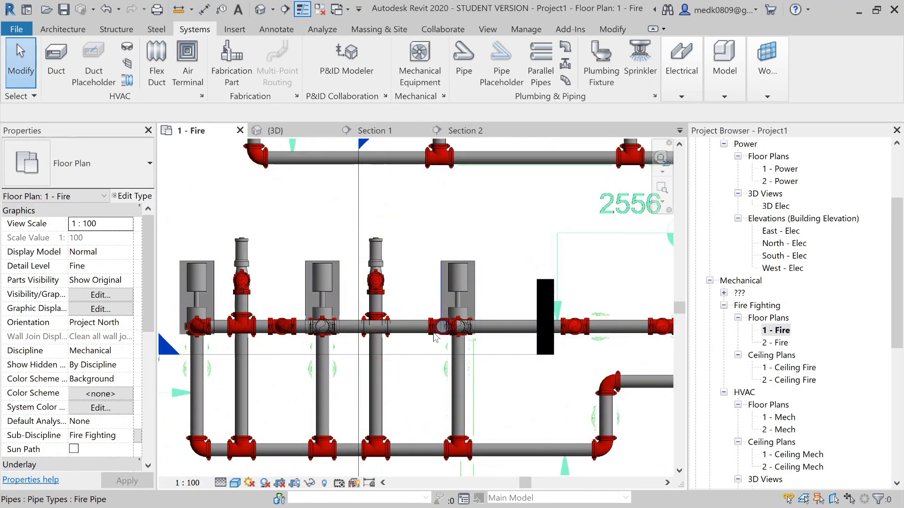
scroll(434, 337, down, 2)
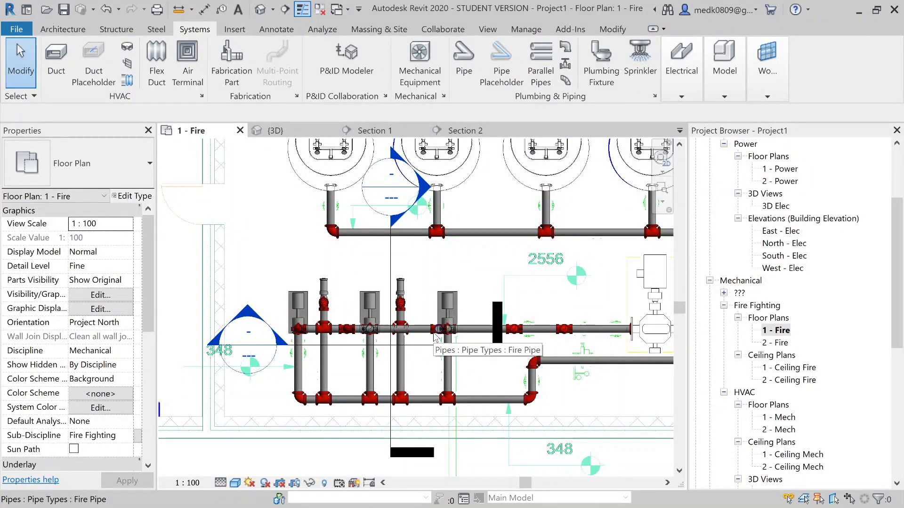
scroll(422, 340, up, 3)
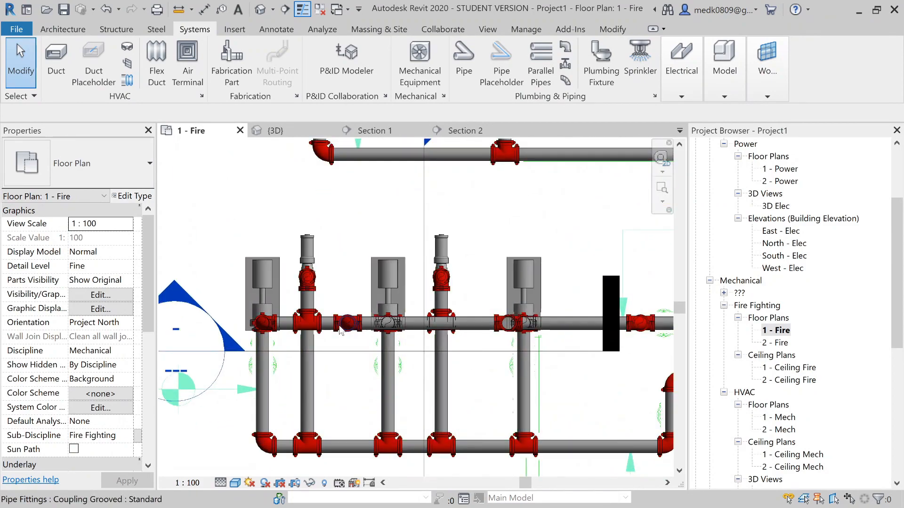
scroll(341, 334, down, 1)
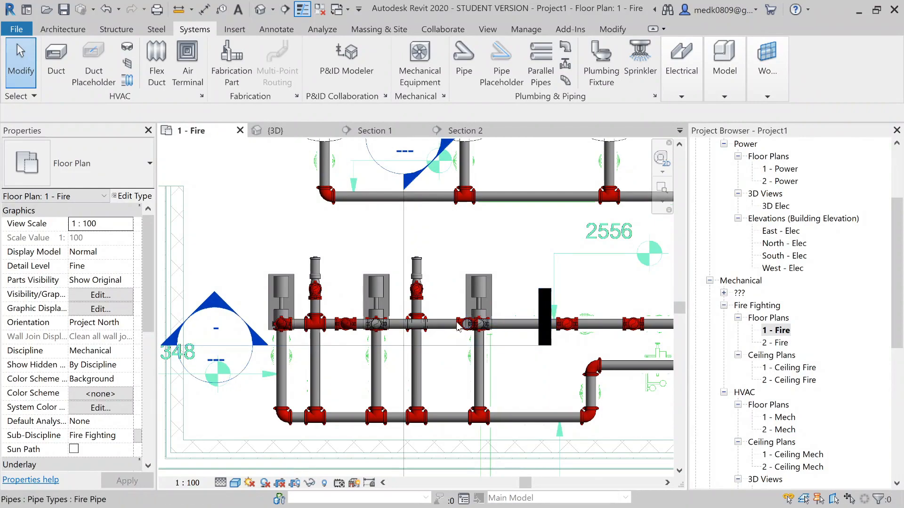
scroll(468, 337, up, 2)
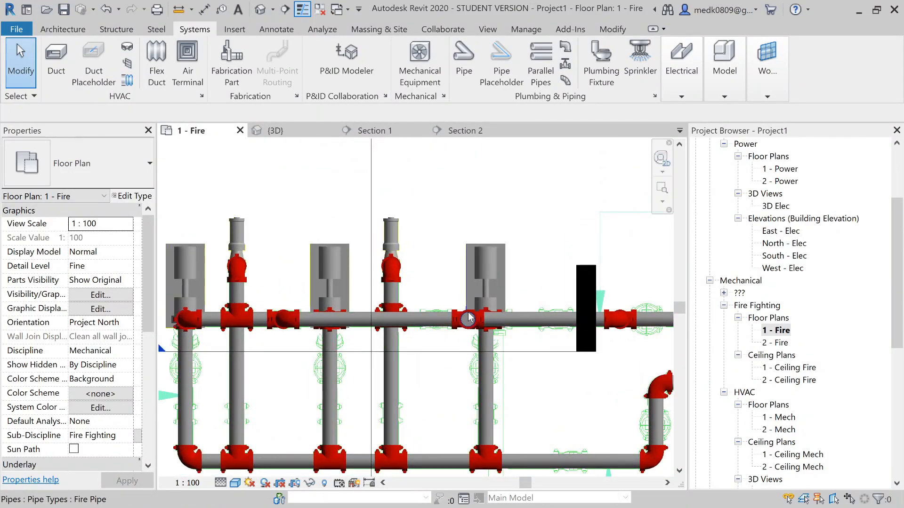
scroll(468, 322, up, 1)
scroll(469, 325, up, 3)
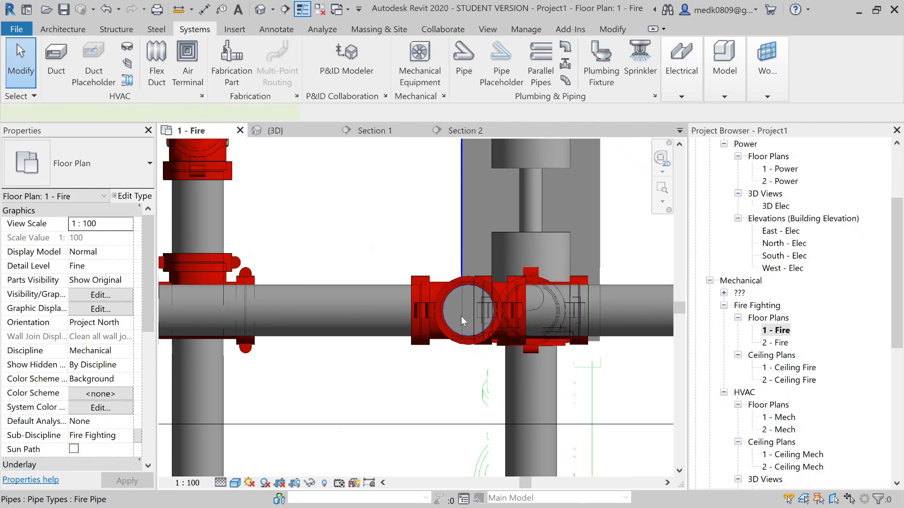
click(467, 315)
right_click(468, 311)
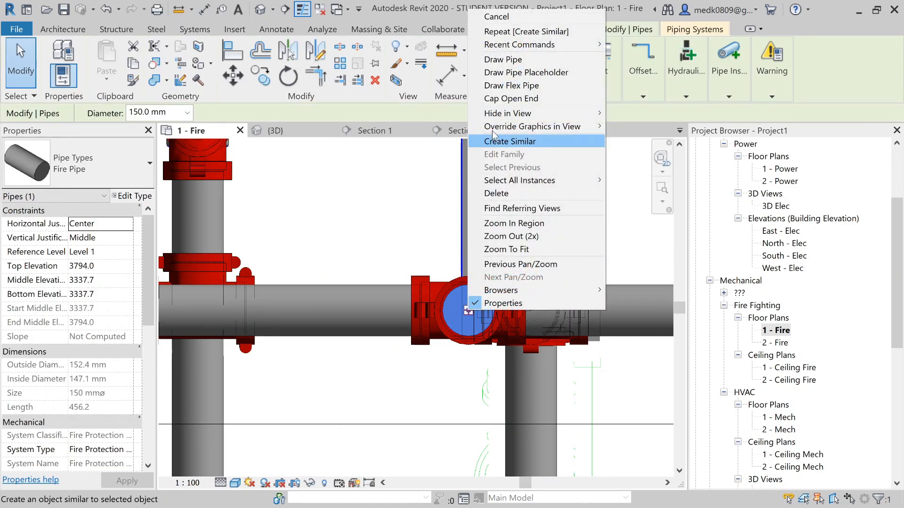
click(499, 59)
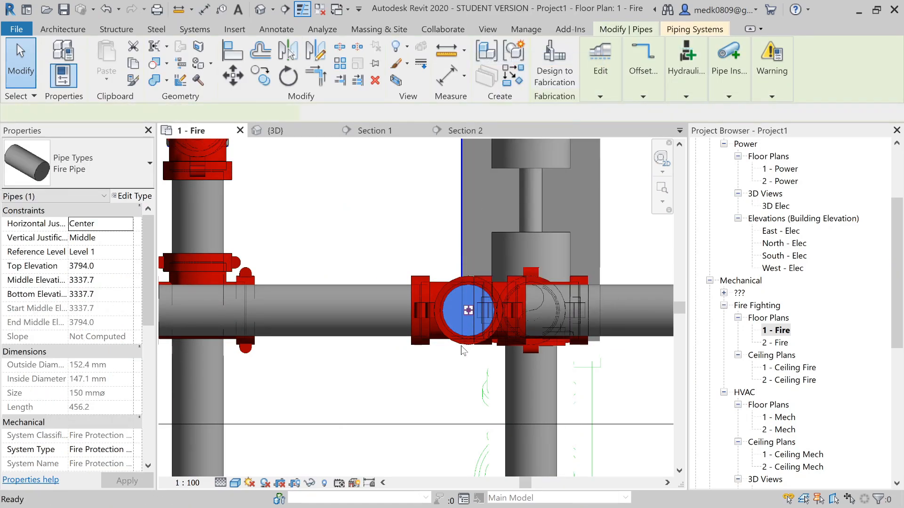
scroll(463, 352, down, 5)
middle_drag(463, 422, 458, 258)
scroll(447, 283, down, 2)
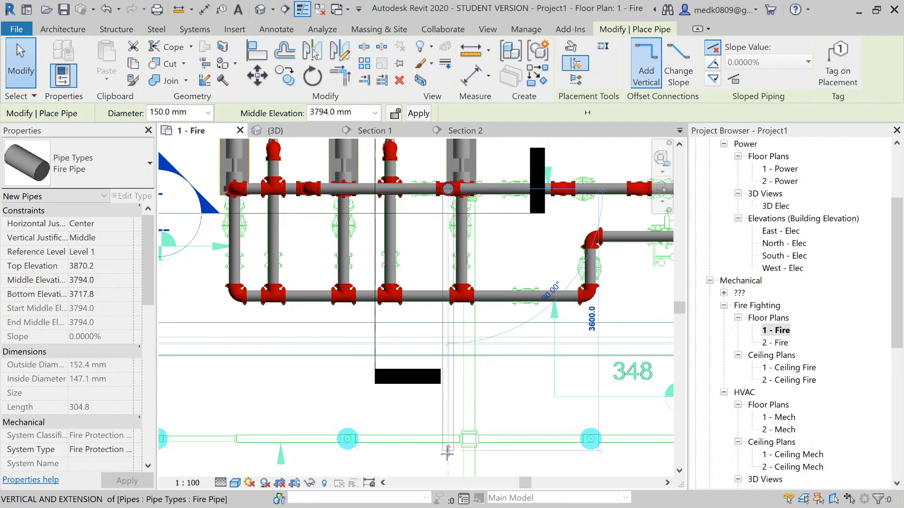
click(448, 447)
key(Escape)
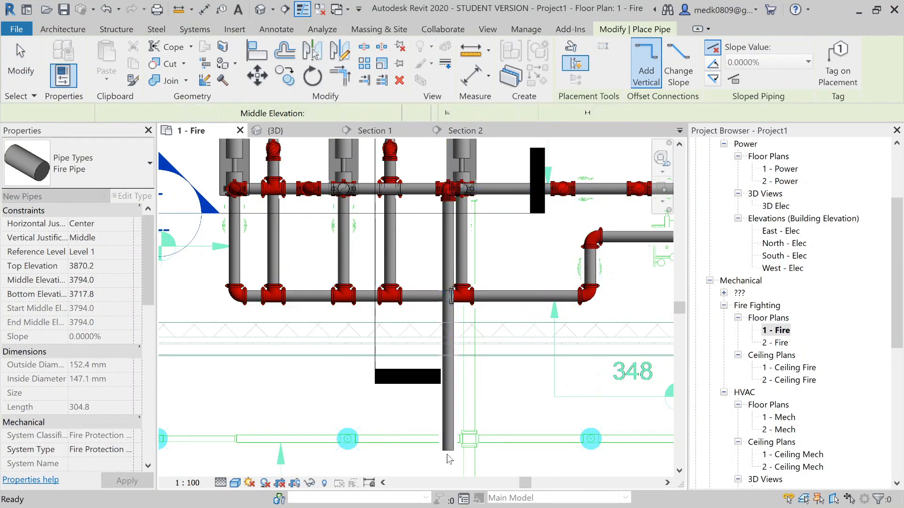
Nudge the new north-south pipe eastward toward the outgoing pipe line on the imported plan.
scroll(484, 262, up, 2)
middle_drag(483, 262, 478, 260)
scroll(472, 367, up, 1)
middle_drag(477, 371, 479, 272)
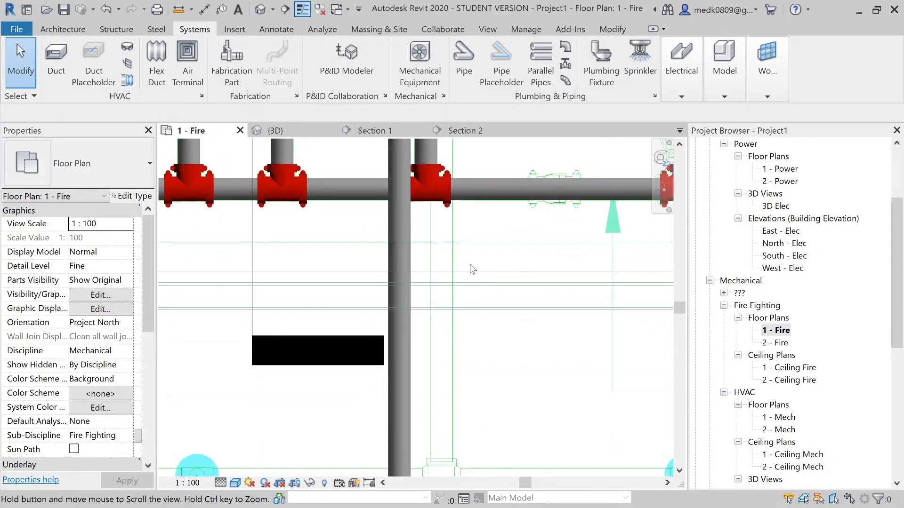
click(404, 321)
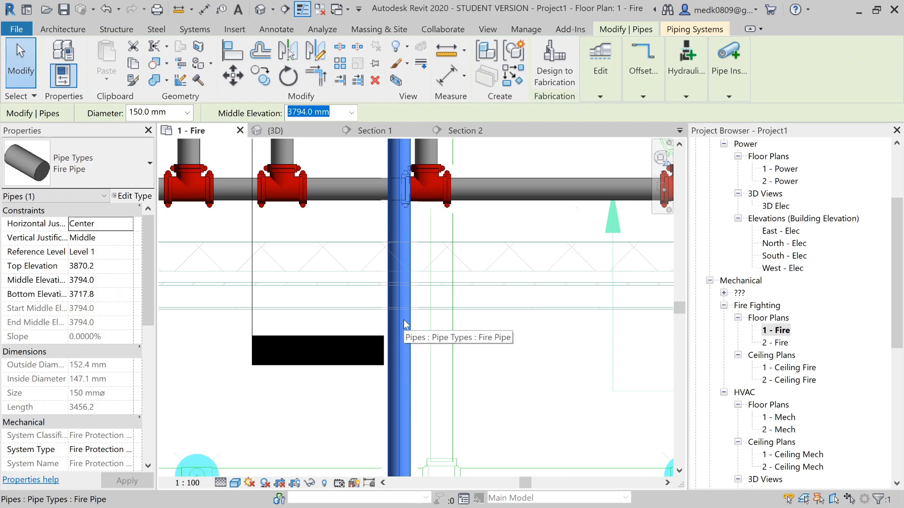
key(Right)
key(Right)
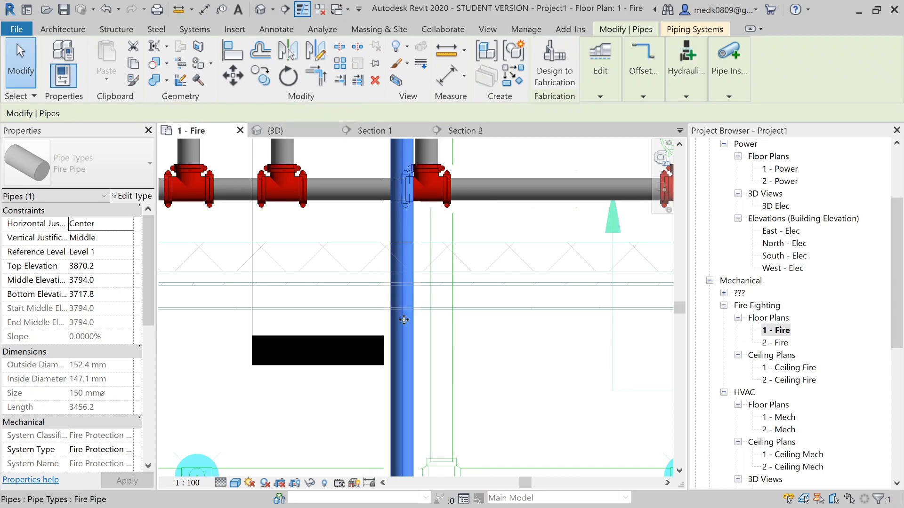
key(shift+Right)
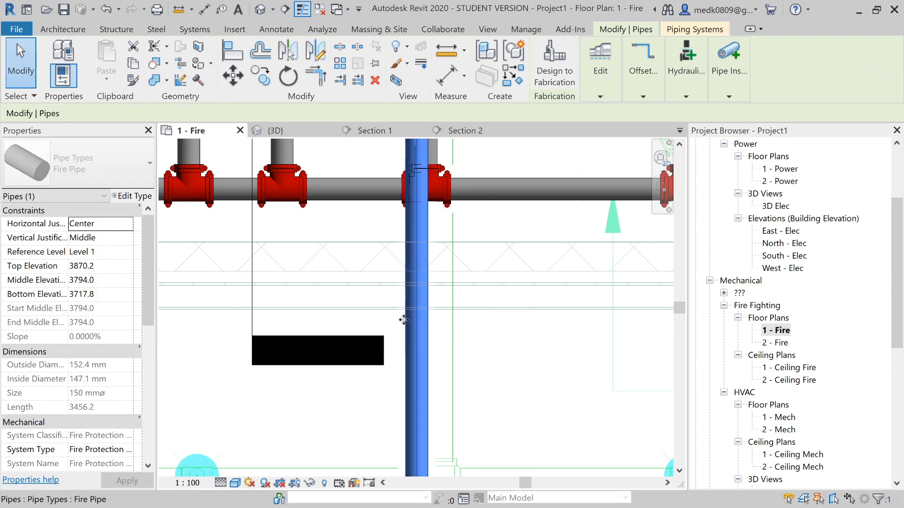
key(Right)
key(Right)
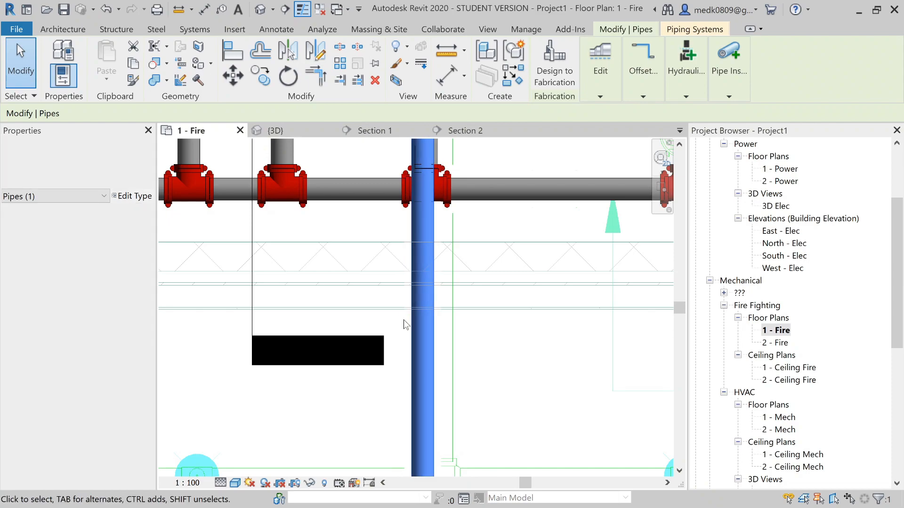
key(Right)
key(Right)
key(Right)
key(Right)
click(473, 353)
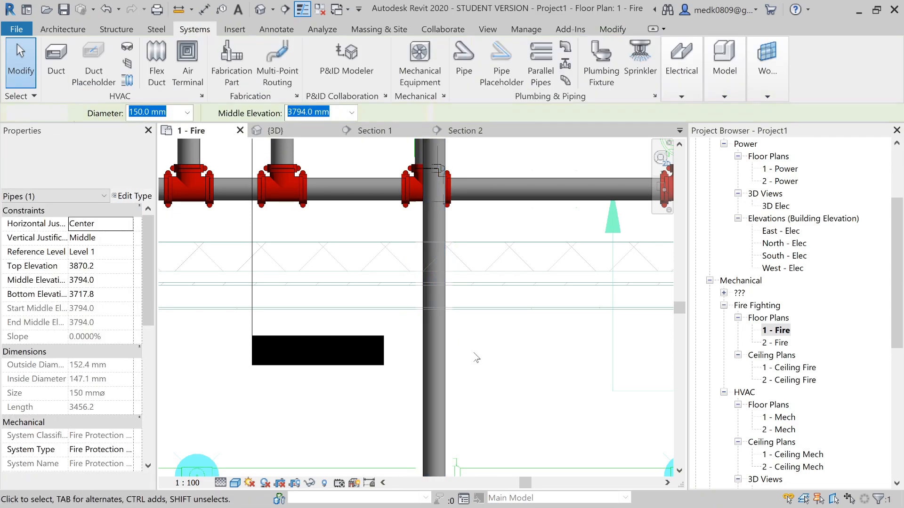
scroll(476, 358, down, 5)
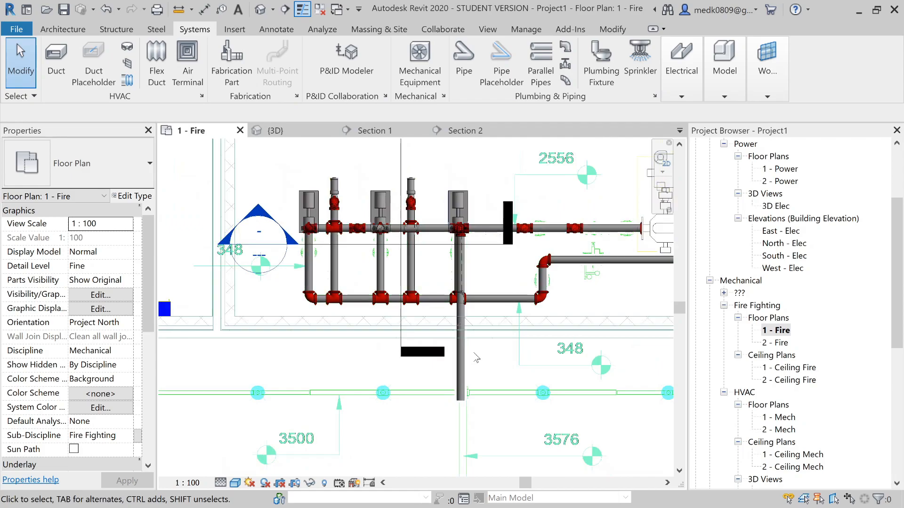
Examine the raised loop and its new outgoing high-level pipe in the 3D view.
click(285, 128)
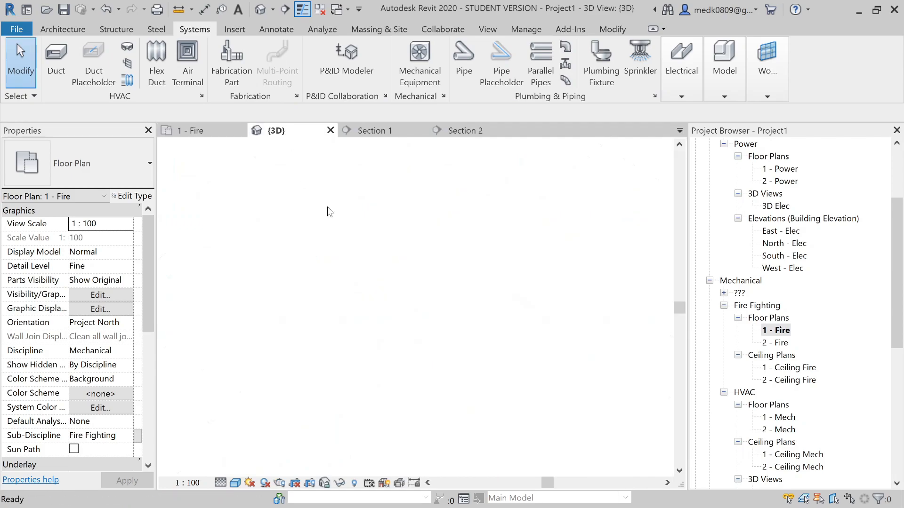
shift+middle_drag(418, 328, 427, 273)
mouse_move(436, 244)
shift+middle_down()
mouse_move(412, 232)
mouse_move(430, 239)
shift+middle_up()
scroll(335, 242, up, 5)
scroll(334, 243, up, 3)
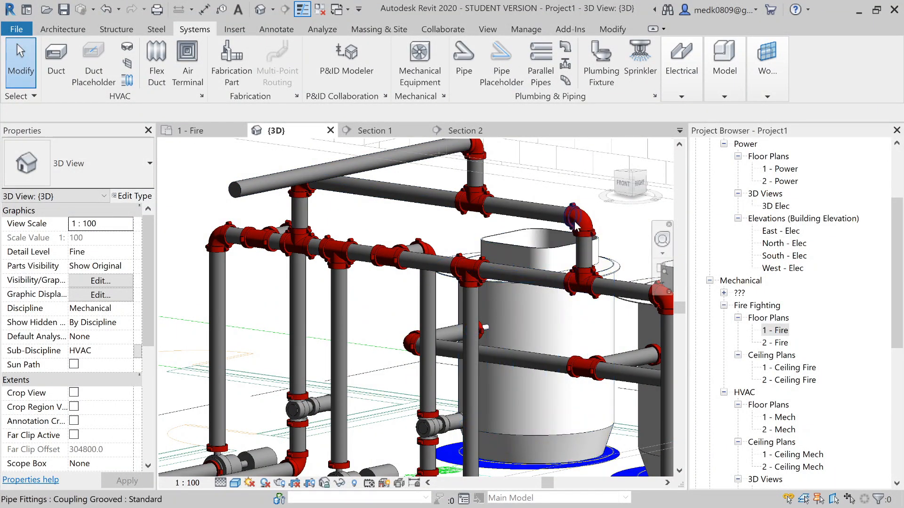
scroll(480, 207, down, 3)
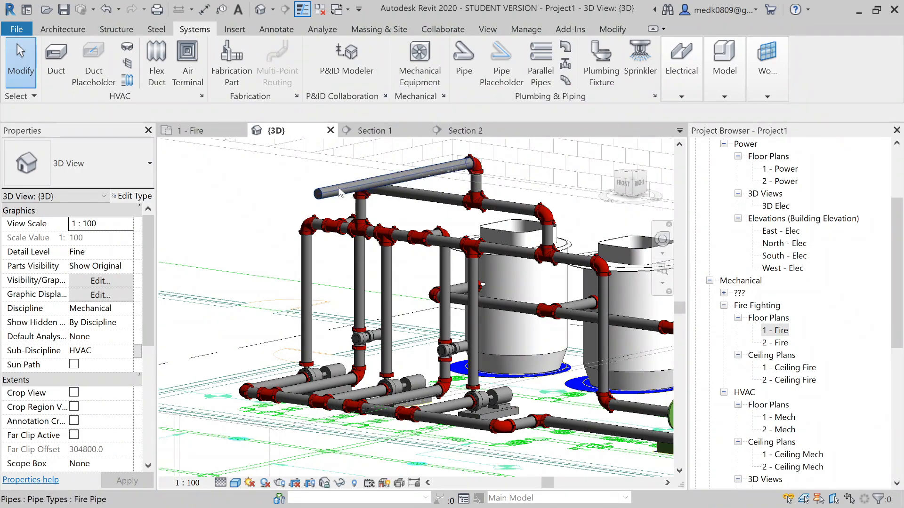
scroll(390, 322, down, 2)
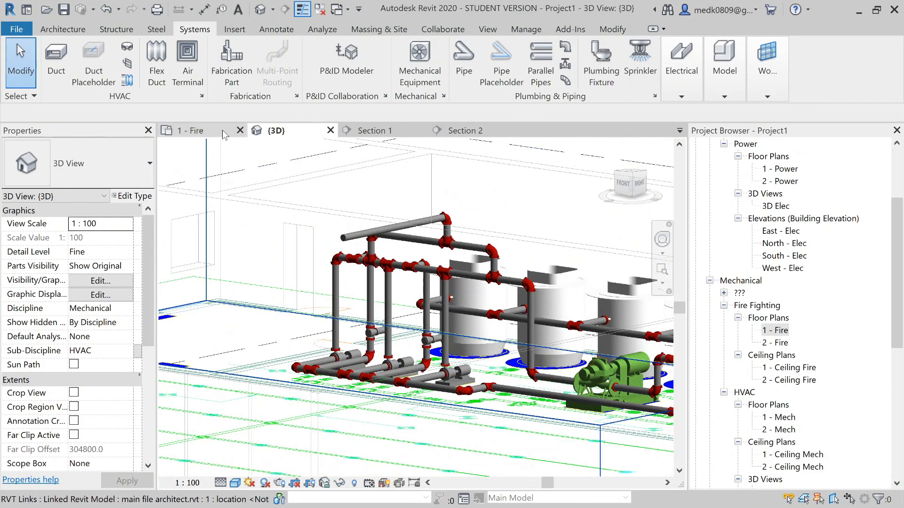
Return to the 1 - Fire floor plan and load the Gate Valve family as a pipe accessory.
click(220, 132)
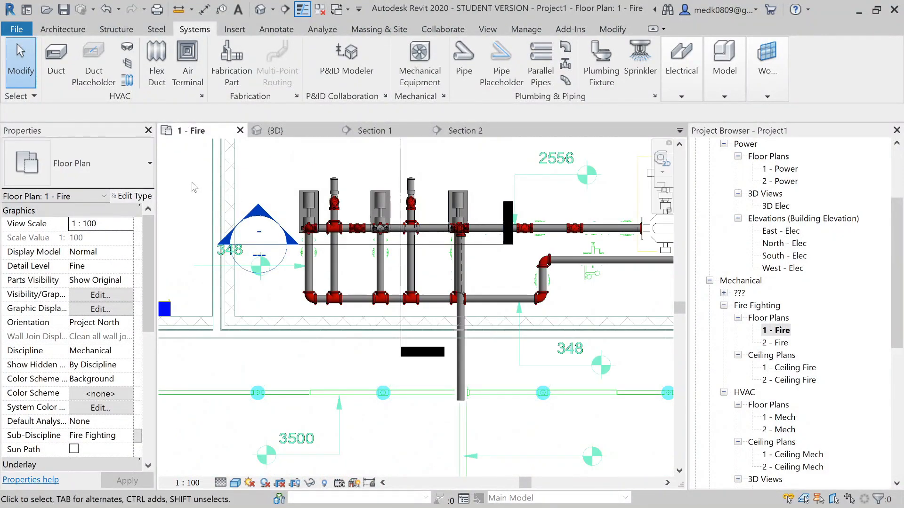
scroll(296, 262, up, 2)
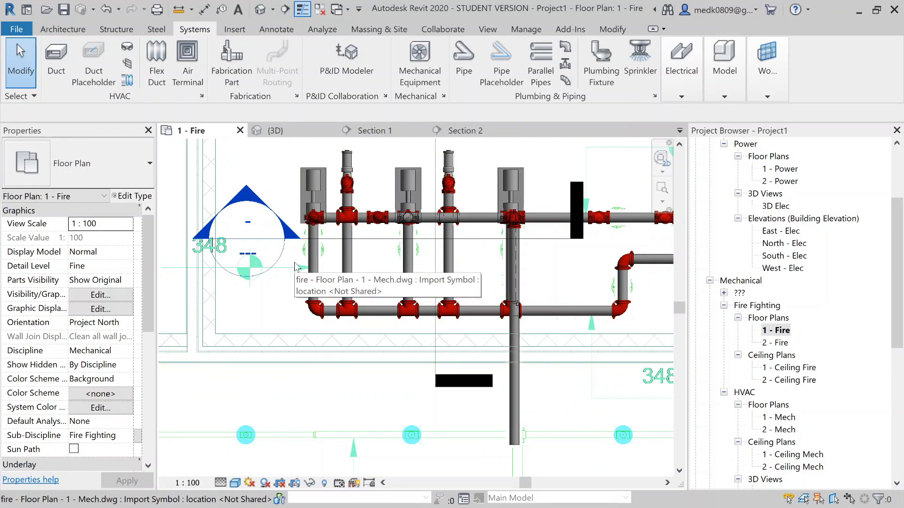
scroll(319, 222, up, 1)
scroll(319, 257, up, 1)
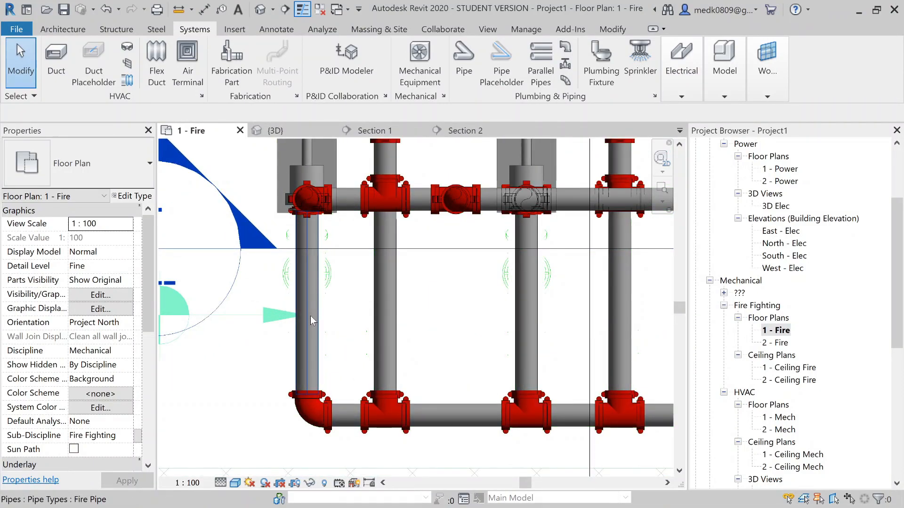
scroll(309, 334, down, 1)
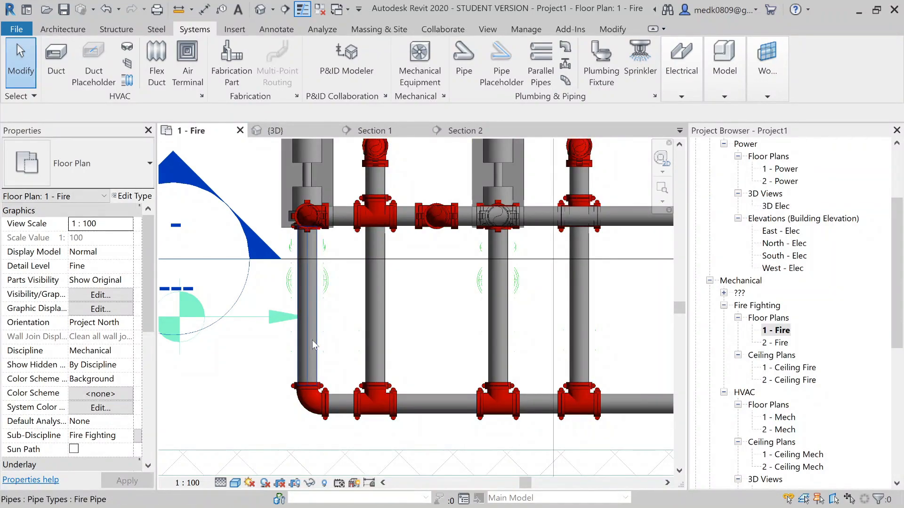
scroll(312, 341, down, 1)
scroll(315, 339, up, 2)
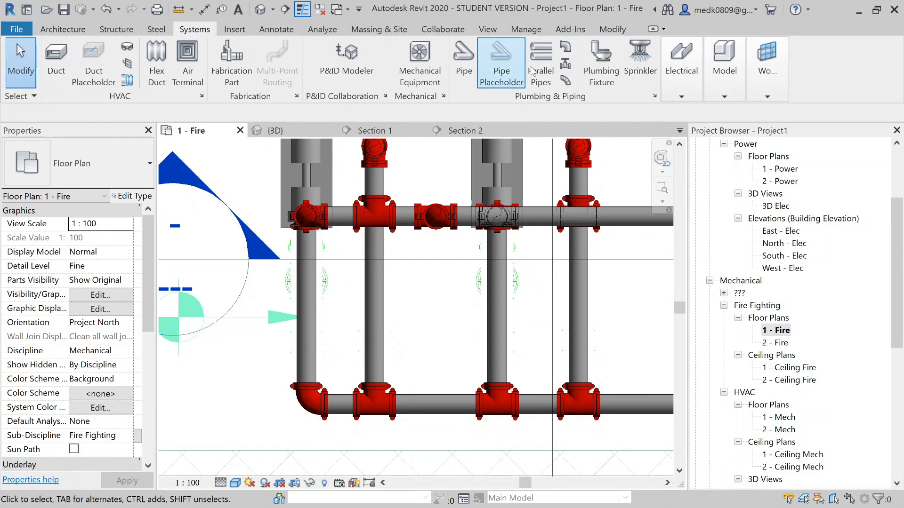
click(565, 63)
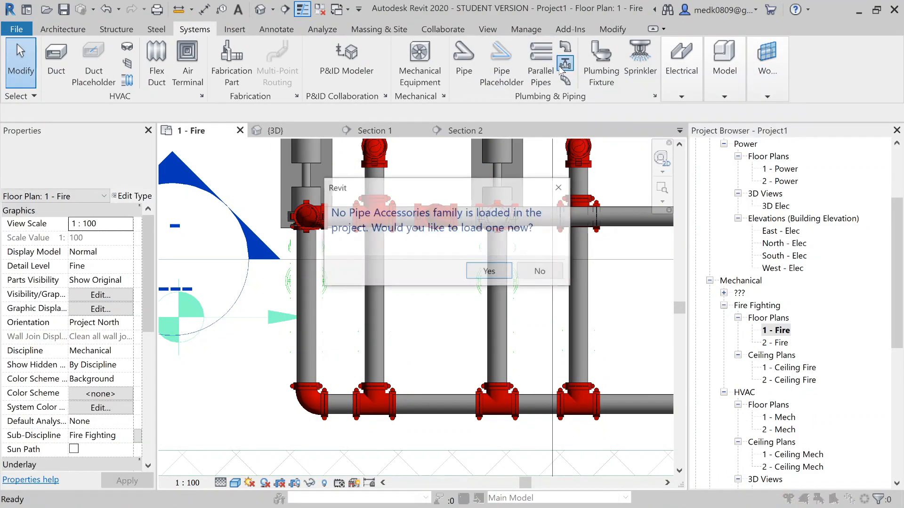
key(Escape)
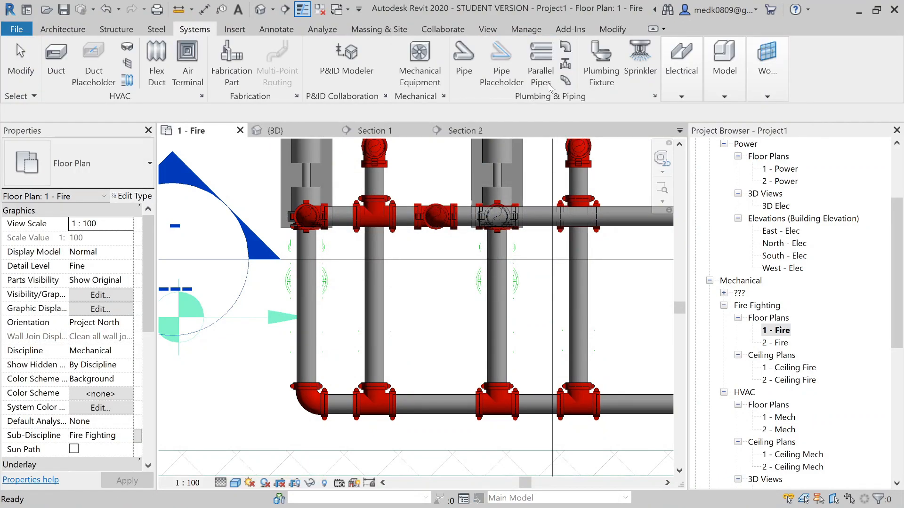
click(488, 271)
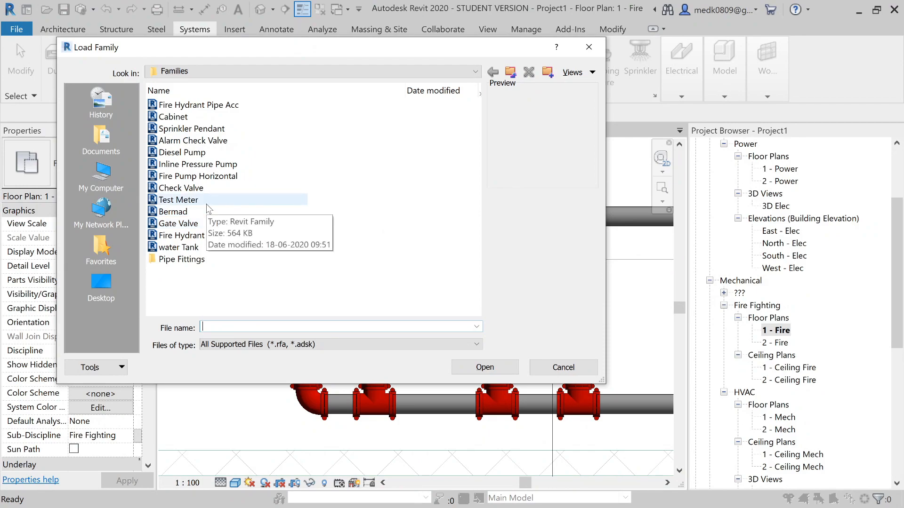
click(188, 223)
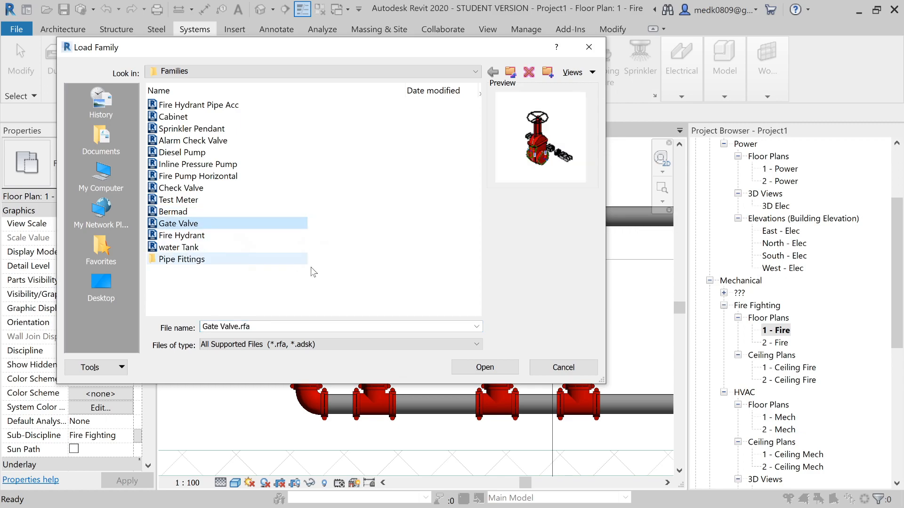
click(485, 368)
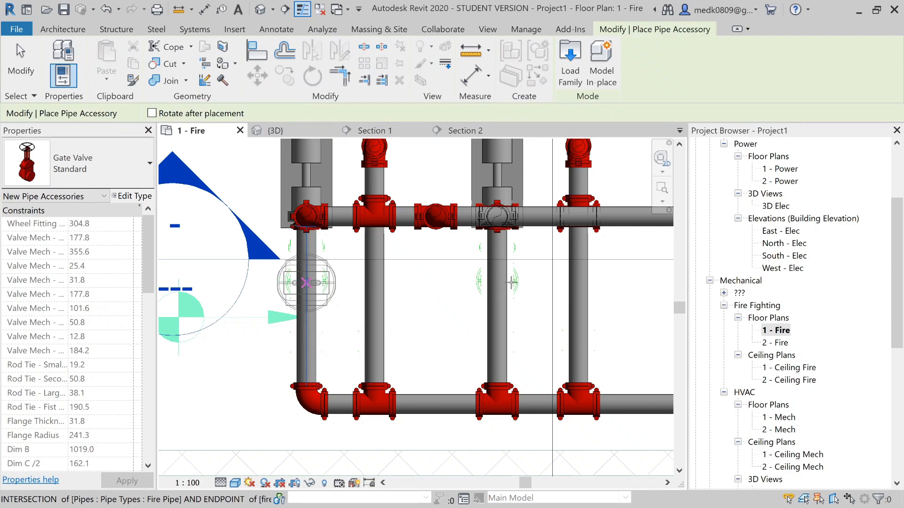
Place a Gate Valve on each of the three branches between the small pumps and the south header, at the imported valve symbols.
click(306, 283)
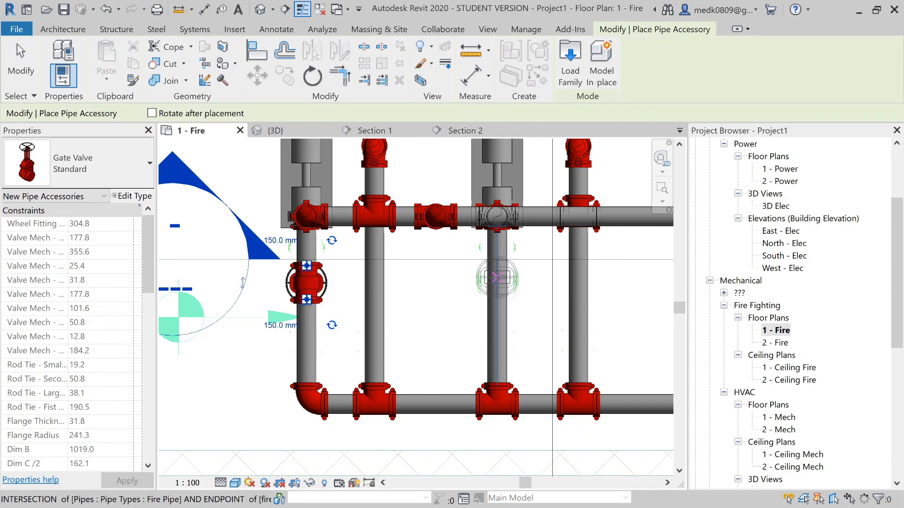
click(497, 277)
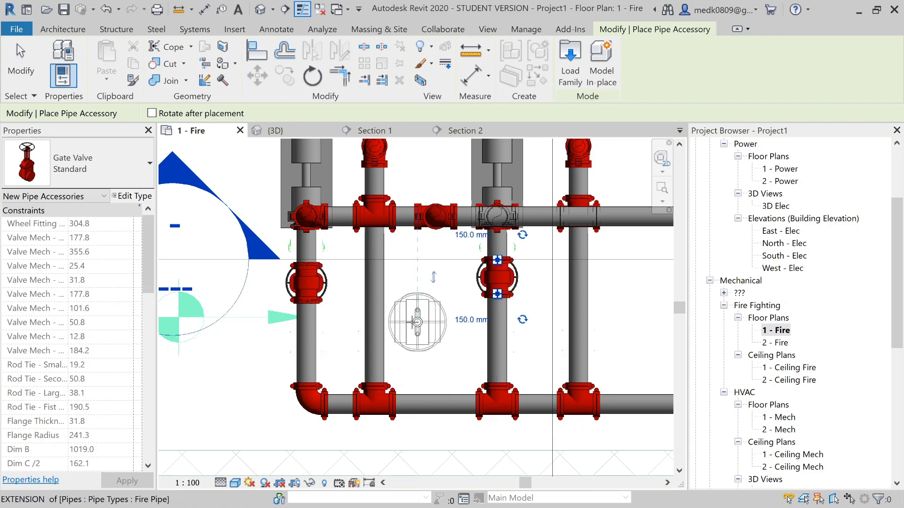
scroll(417, 322, down, 2)
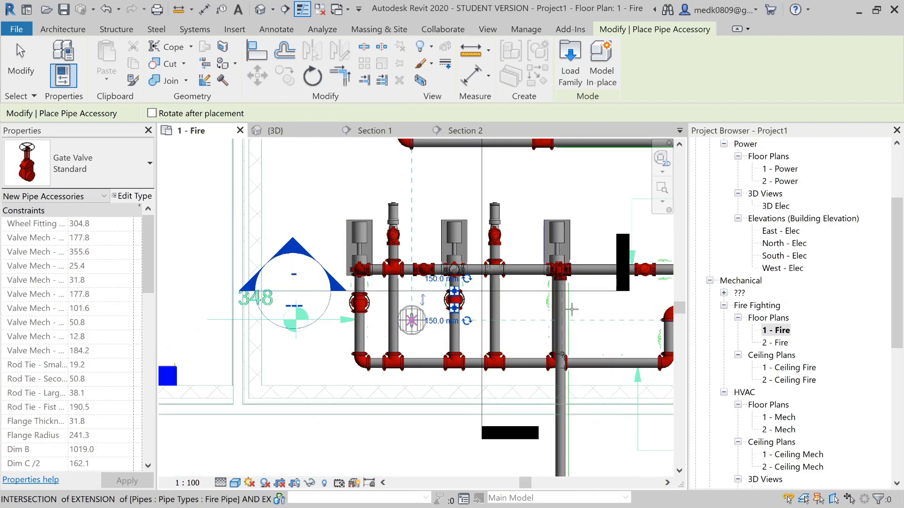
scroll(568, 309, up, 1)
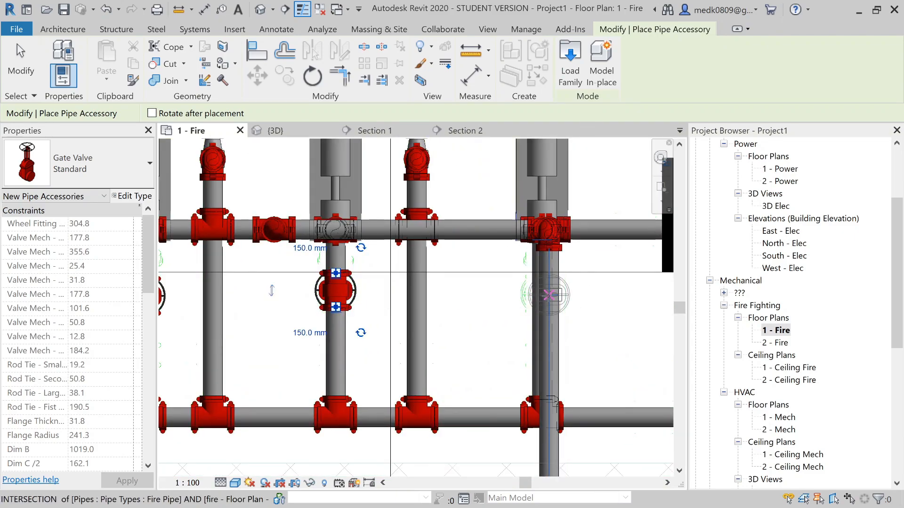
scroll(549, 295, down, 1)
scroll(470, 282, up, 1)
scroll(423, 367, down, 2)
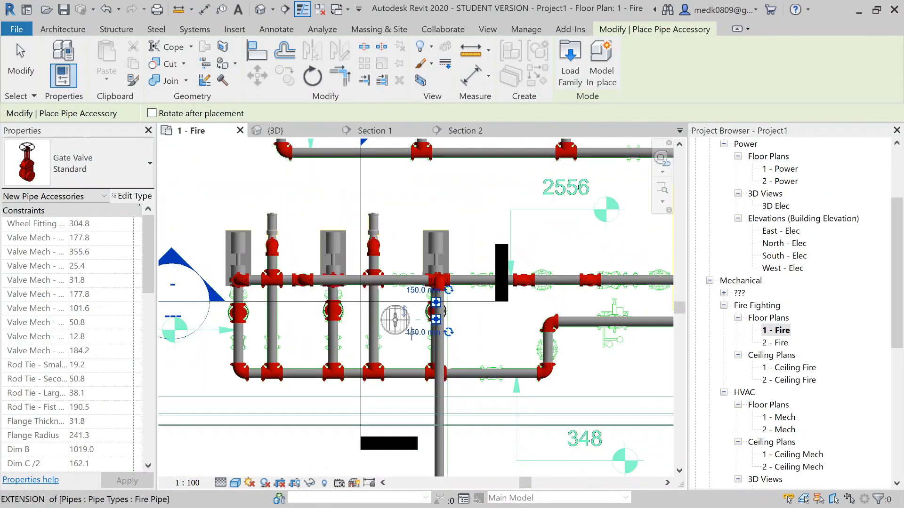
scroll(424, 367, up, 2)
scroll(468, 328, down, 1)
Place Gate Valves at the remaining imported valve symbols, covering the tank outlets, the large pump's lines and the northeast branch pipes.
middle_drag(417, 258, 478, 380)
middle_drag(392, 147, 599, 253)
middle_drag(451, 250, 481, 252)
scroll(212, 226, up, 2)
middle_drag(212, 226, 287, 231)
scroll(377, 235, down, 3)
scroll(562, 300, up, 3)
scroll(562, 300, down, 3)
click(435, 195)
key(Escape)
key(Escape)
scroll(492, 313, up, 2)
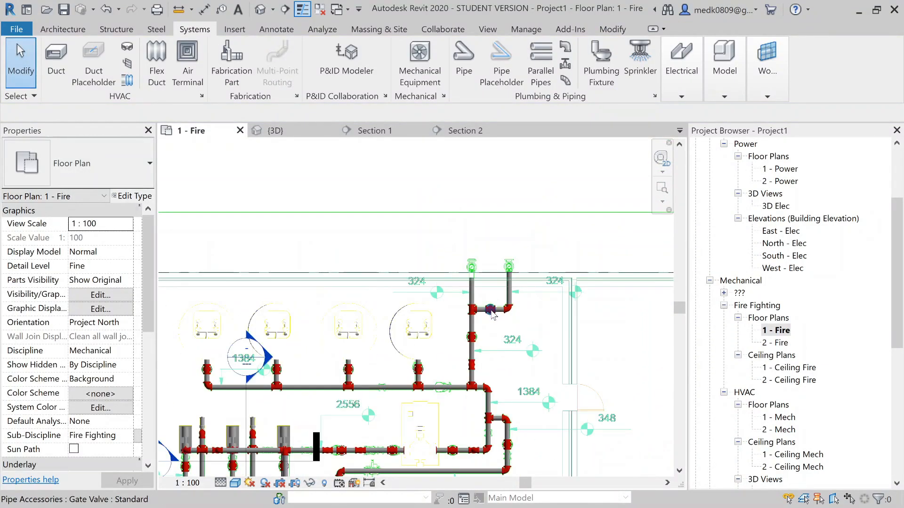
In the 3D view, rotate the first small pump's gate valve so its handwheel points upward.
click(295, 129)
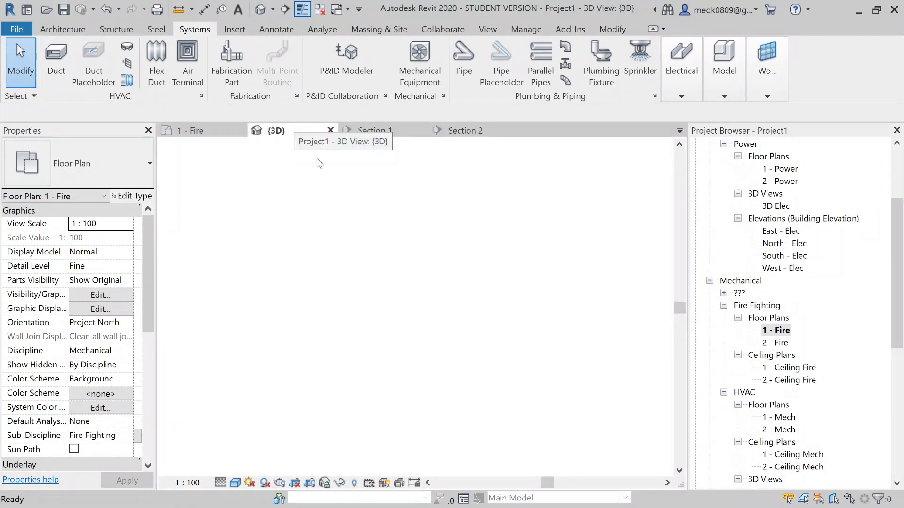
shift+middle_drag(365, 312, 346, 346)
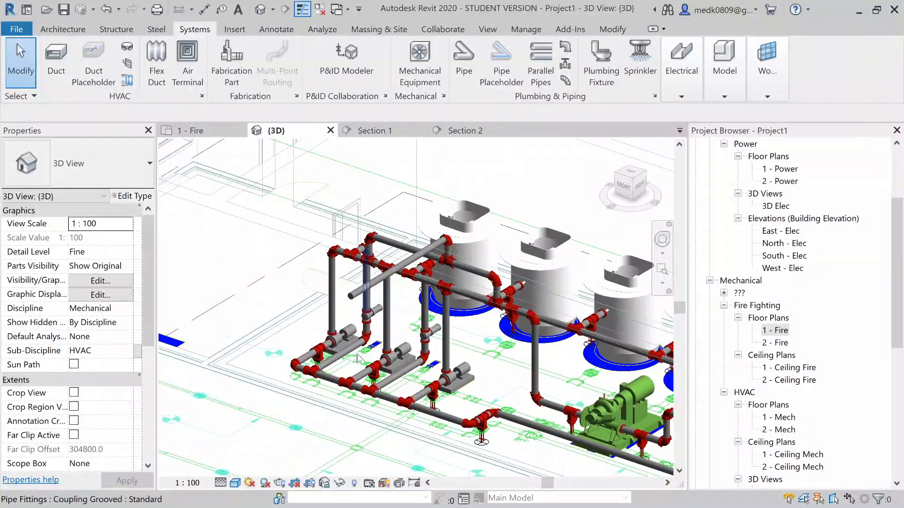
scroll(303, 380, up, 5)
scroll(301, 385, up, 3)
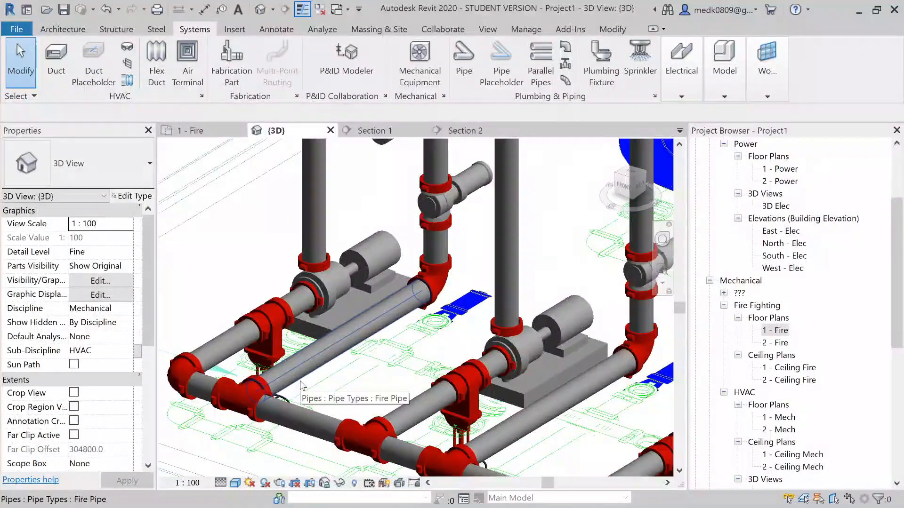
click(277, 360)
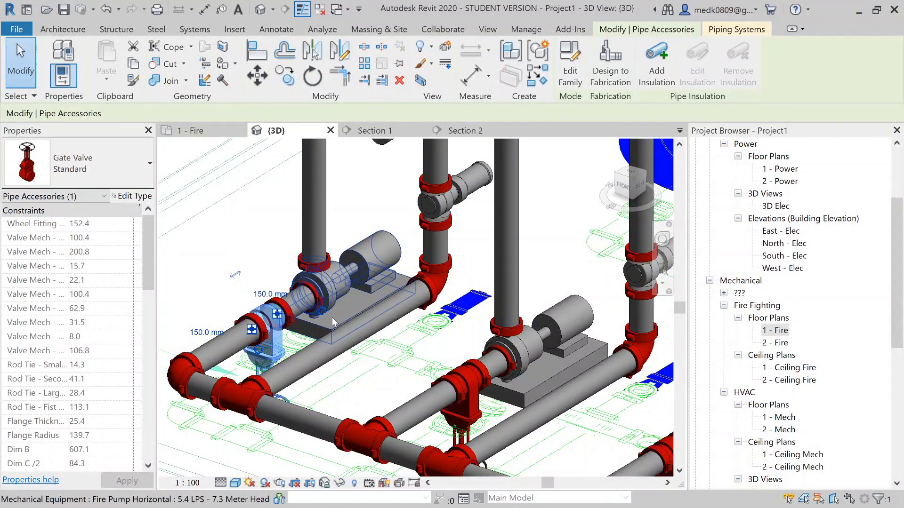
scroll(330, 316, up, 1)
scroll(318, 318, up, 2)
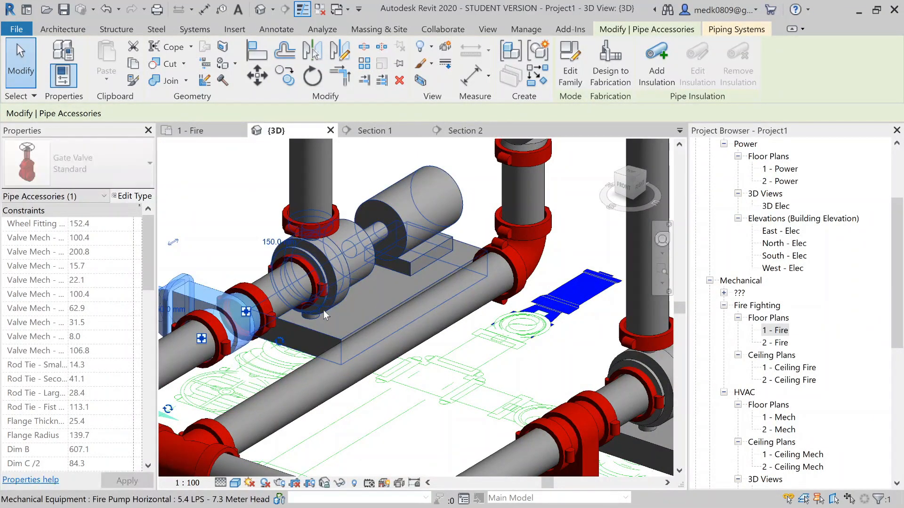
shift+middle_drag(276, 347, 276, 348)
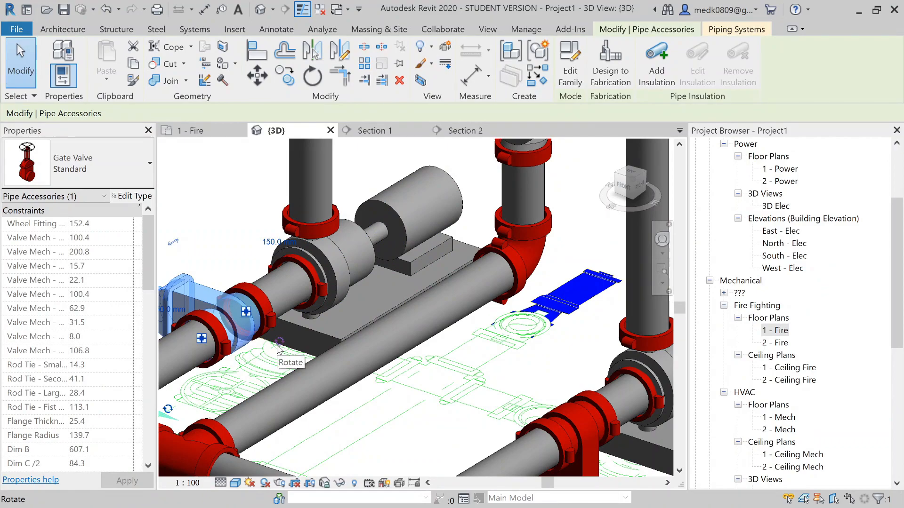
scroll(278, 350, down, 2)
scroll(273, 282, down, 2)
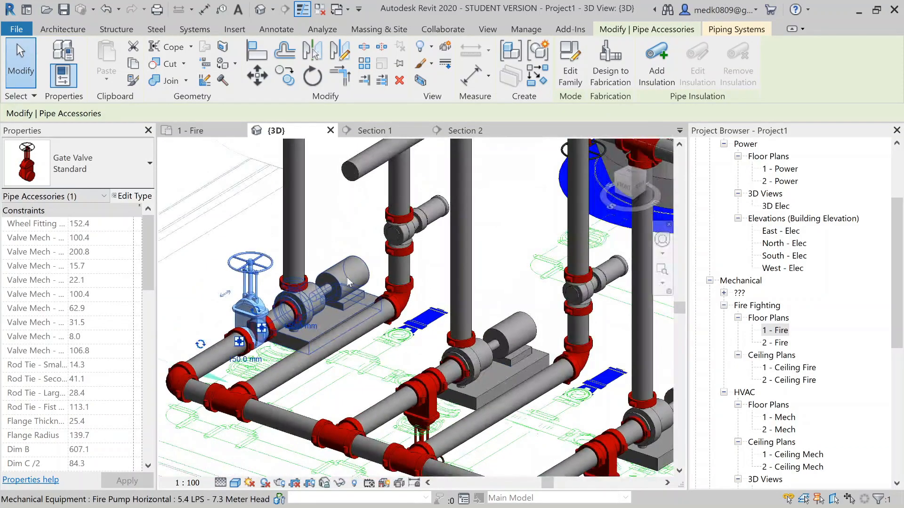
scroll(348, 283, down, 3)
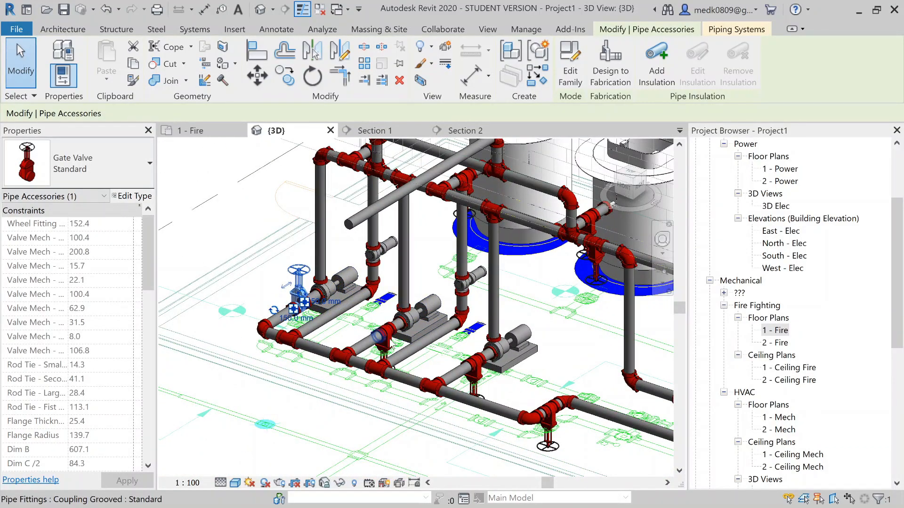
Rotate the remaining downward-facing gate valves on the pump branches, headers, tank outlets and northeast lines so their handwheels point upward.
scroll(379, 337, up, 5)
shift+middle_drag(429, 324, 357, 218)
key(Escape)
click(508, 375)
key(Escape)
click(509, 371)
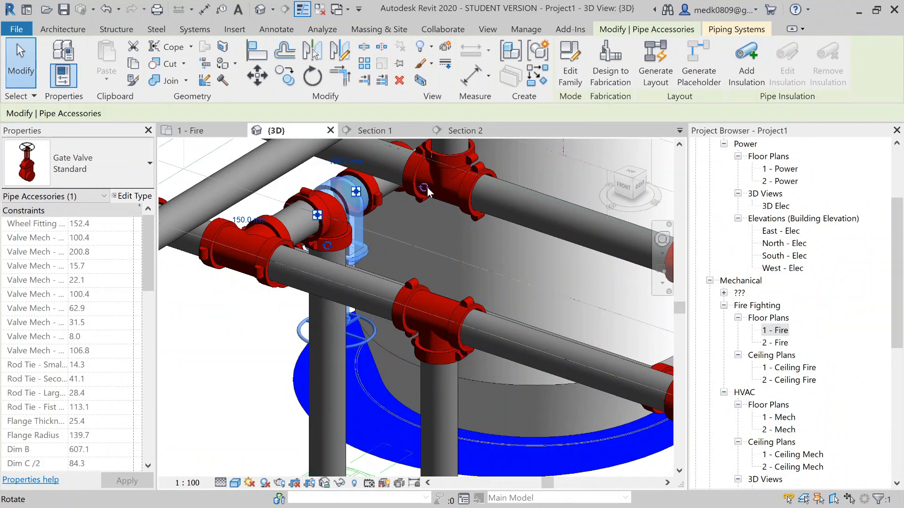
key(Escape)
scroll(490, 326, down, 10)
middle_drag(531, 333, 533, 279)
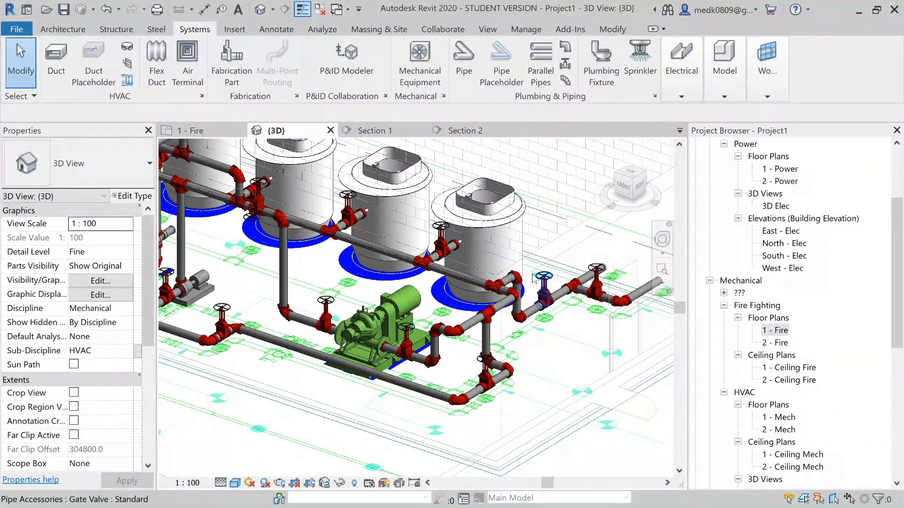
scroll(533, 280, up, 5)
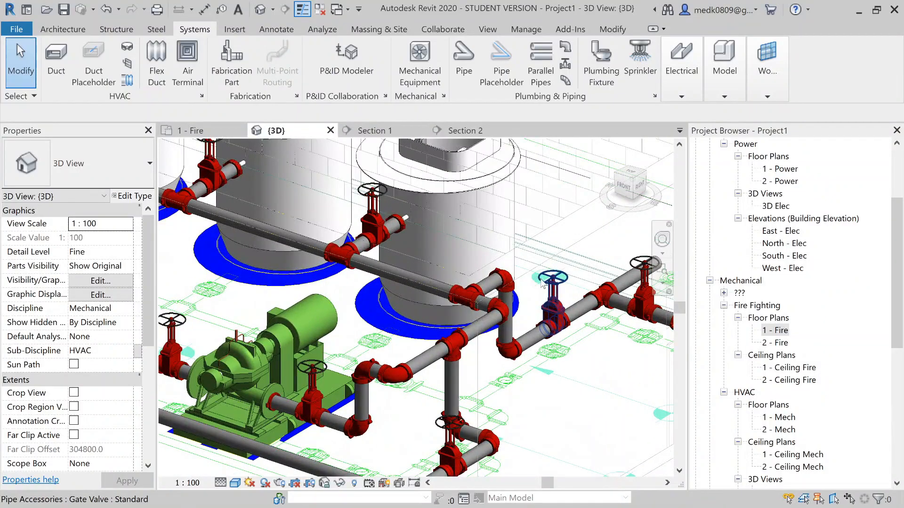
scroll(534, 279, down, 5)
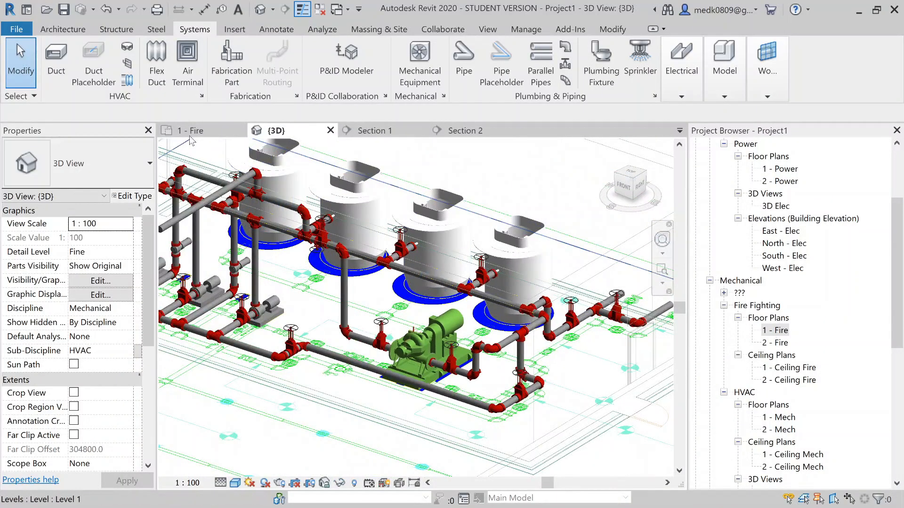
Return to the 1 - Fire floor plan and load the Fire Hydrant Pipe Acc family as a pipe accessory.
click(190, 136)
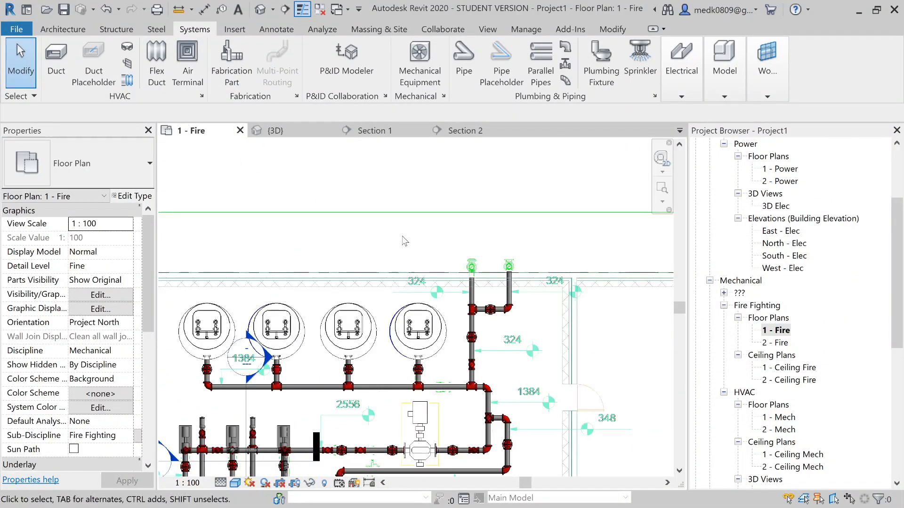
scroll(473, 247, up, 4)
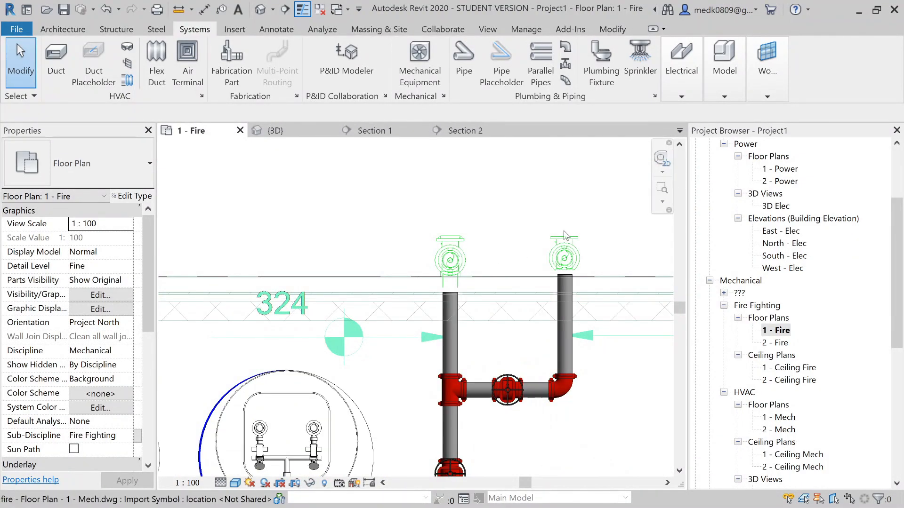
scroll(574, 250, up, 2)
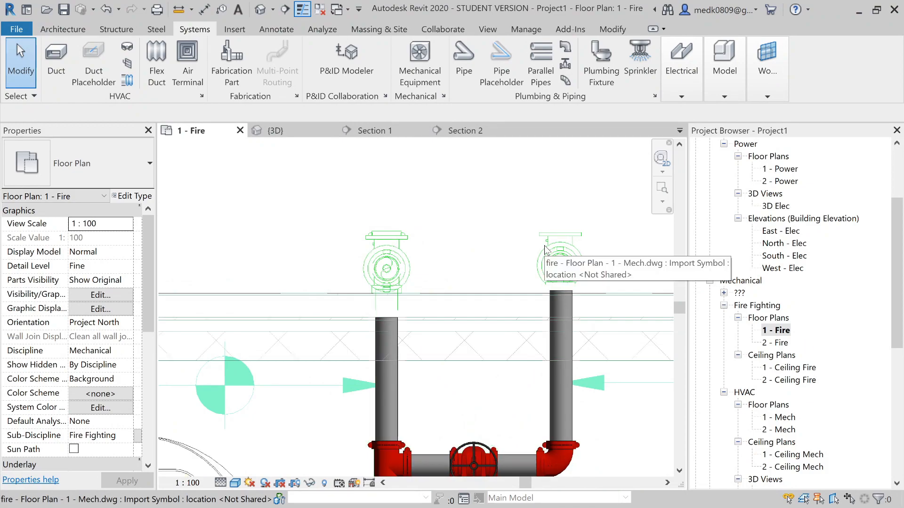
click(566, 66)
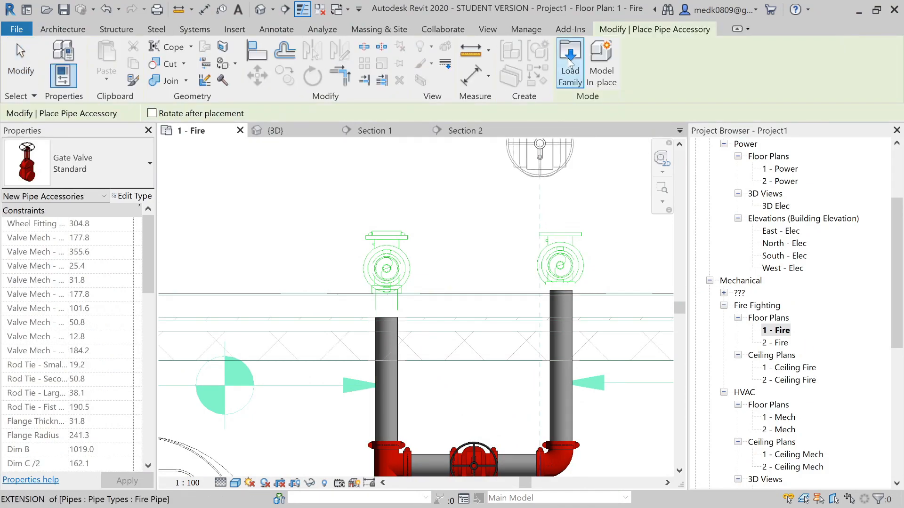
click(570, 63)
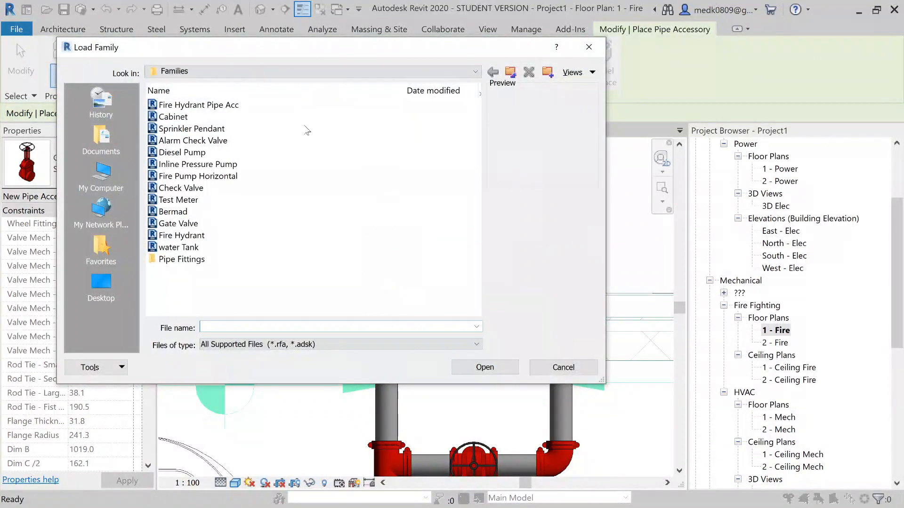
click(193, 105)
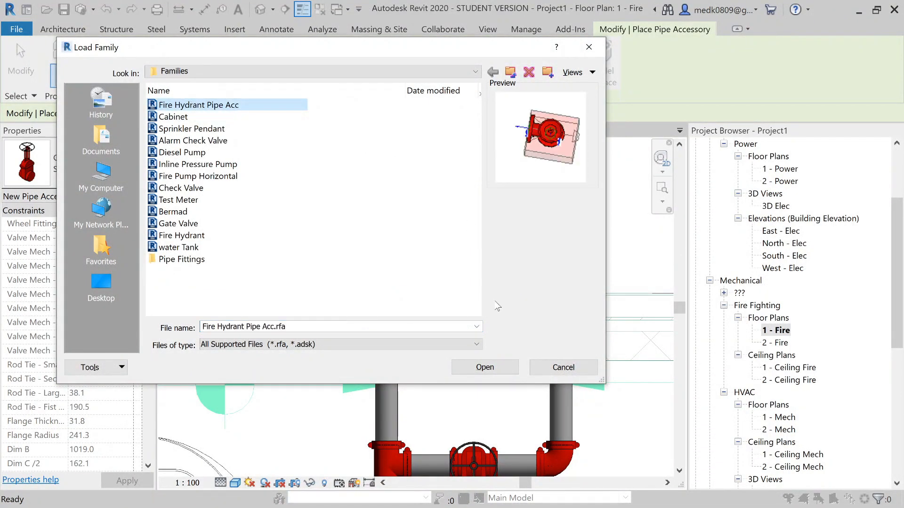
click(484, 366)
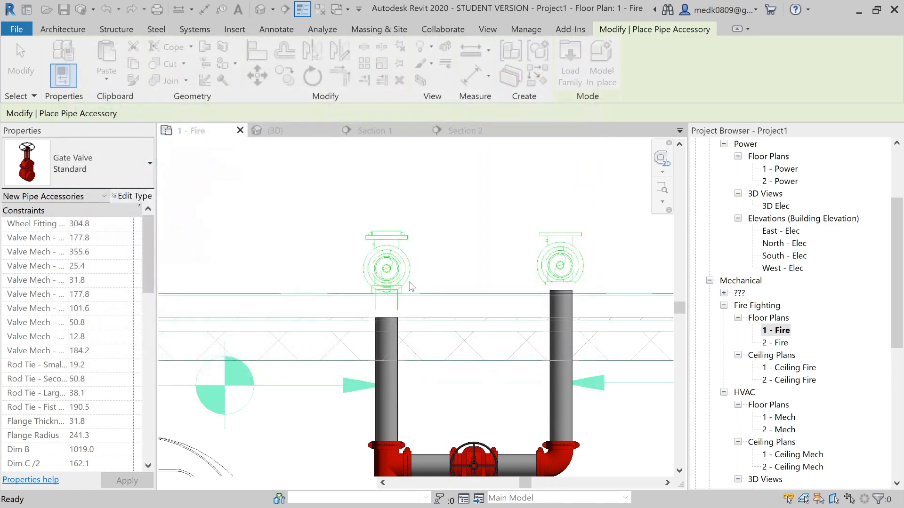
Place the fire hydrant accessory on the western hydrant symbol beyond the north wall.
click(386, 268)
scroll(386, 266, up, 2)
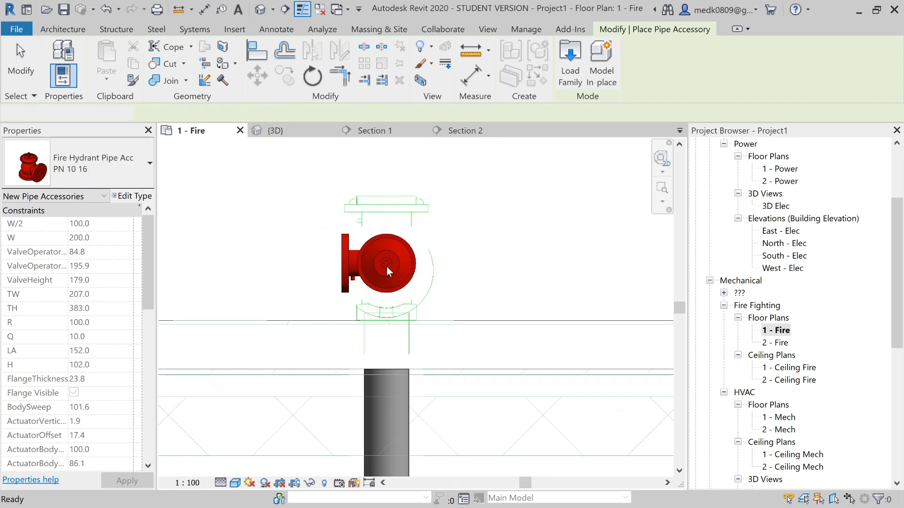
key(Escape)
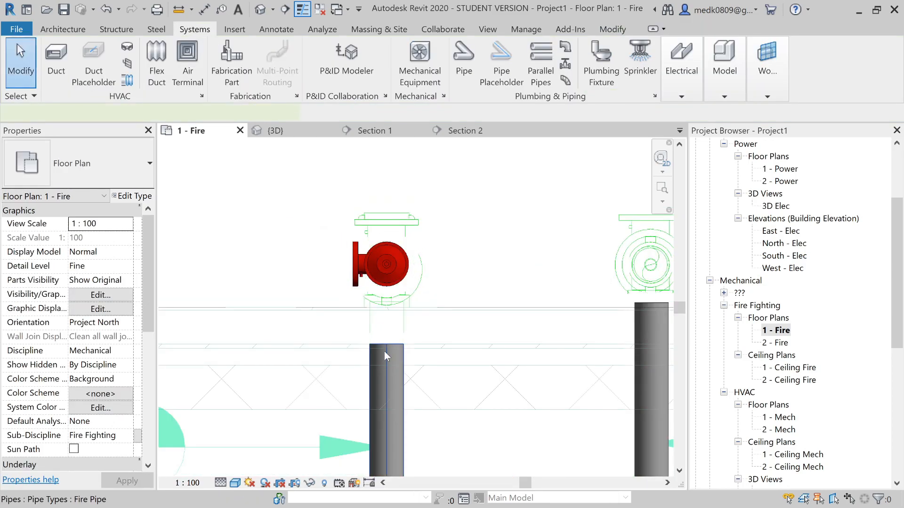
Check the middle elevation of the pipe below the hydrant and set the hydrant's connector diameter to 150 mm.
click(385, 352)
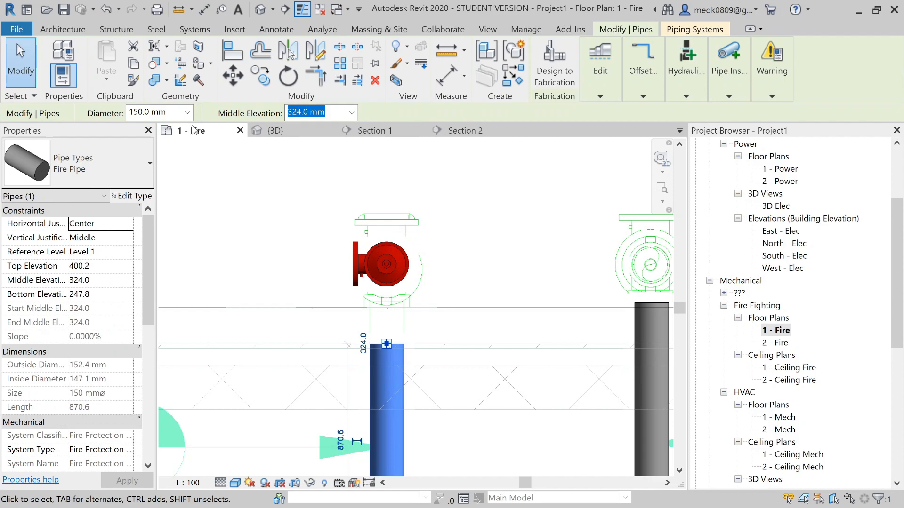
click(264, 256)
scroll(266, 248, up, 2)
middle_drag(267, 248, 405, 275)
click(442, 276)
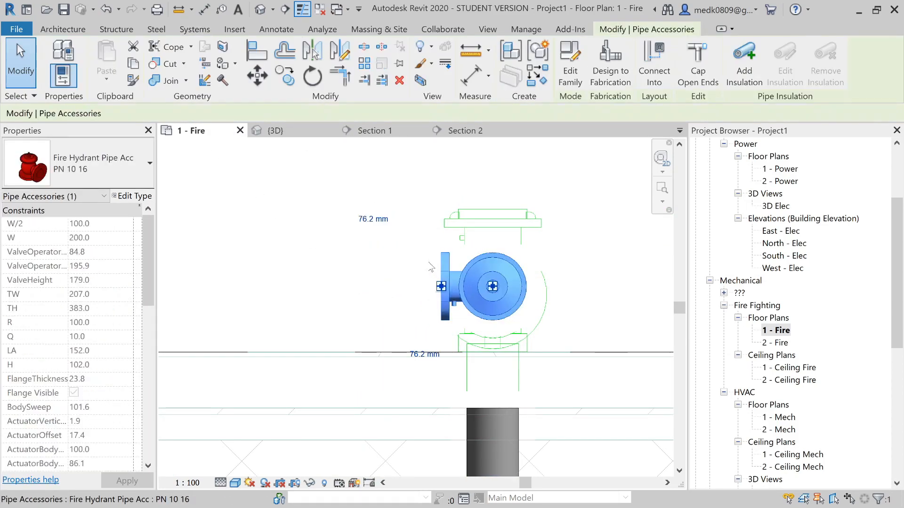
click(379, 221)
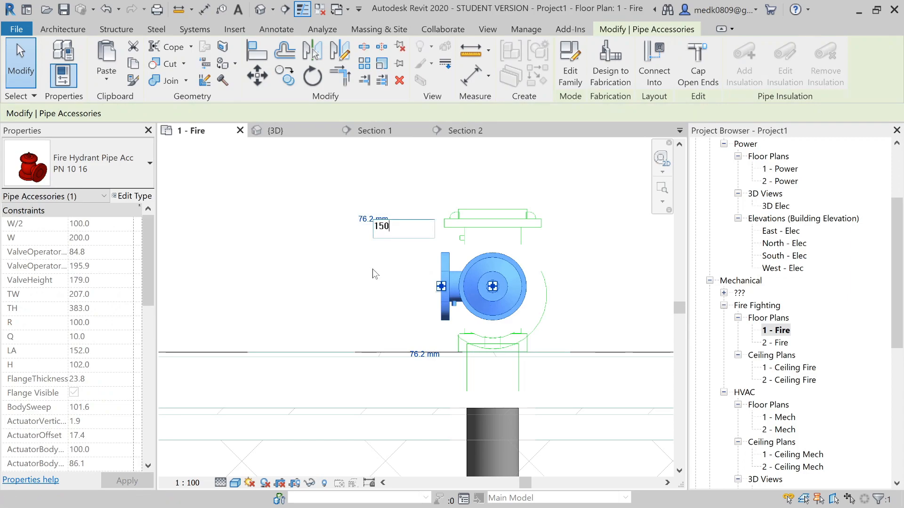
key(Return)
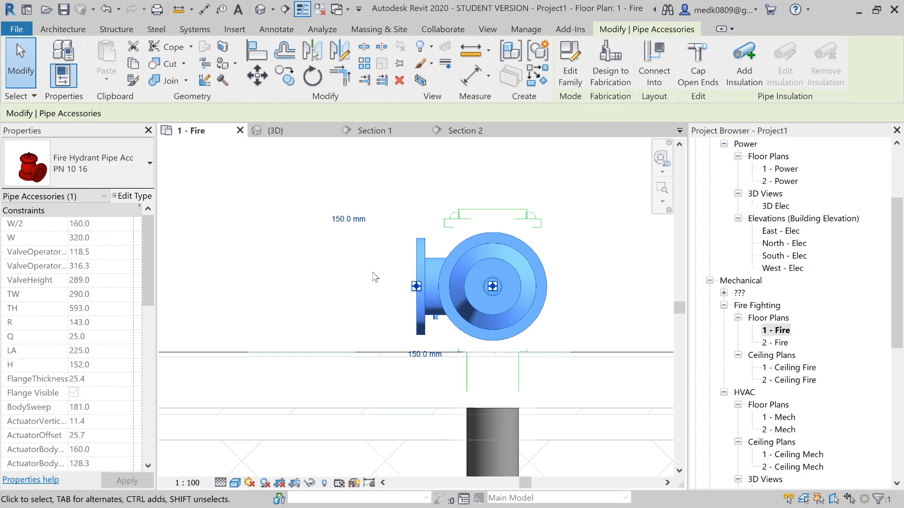
Rotate the fire hydrant 90 degrees clockwise so its side flange faces north, and select it again.
scroll(375, 277, down, 3)
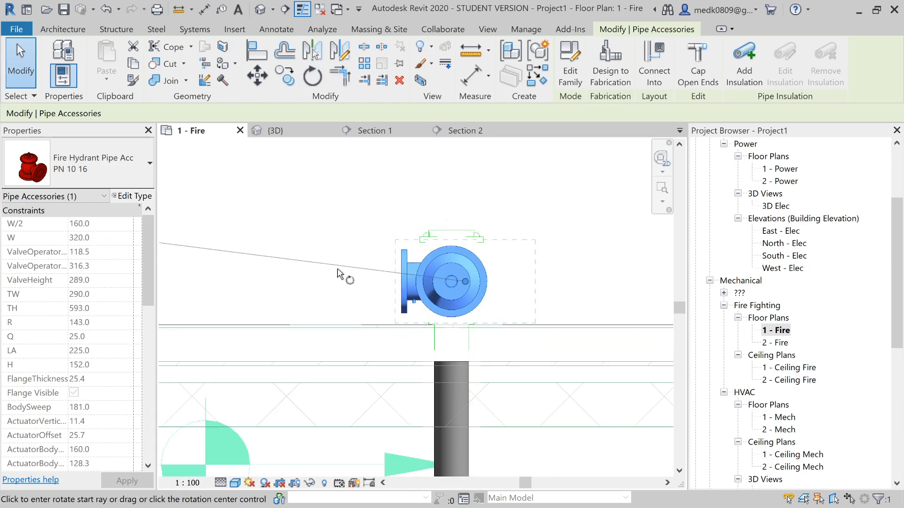
click(346, 282)
text(9)
key(Return)
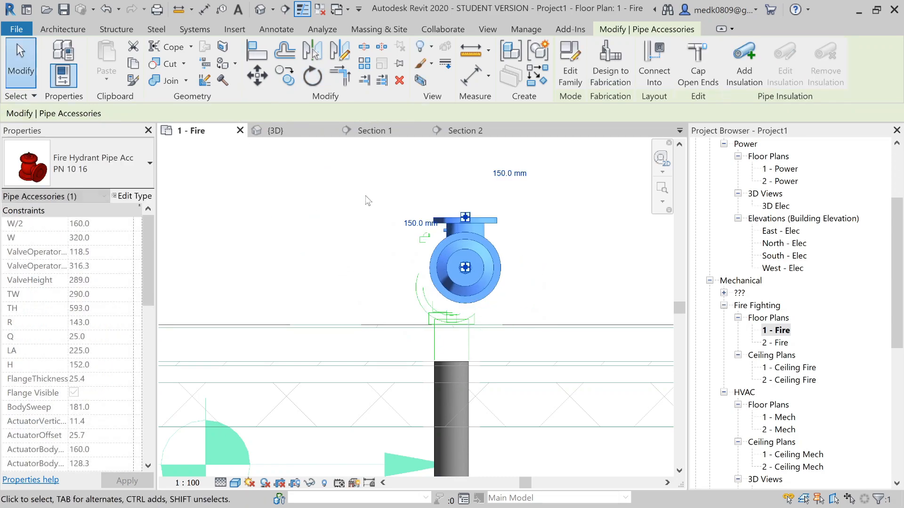
click(375, 229)
click(475, 288)
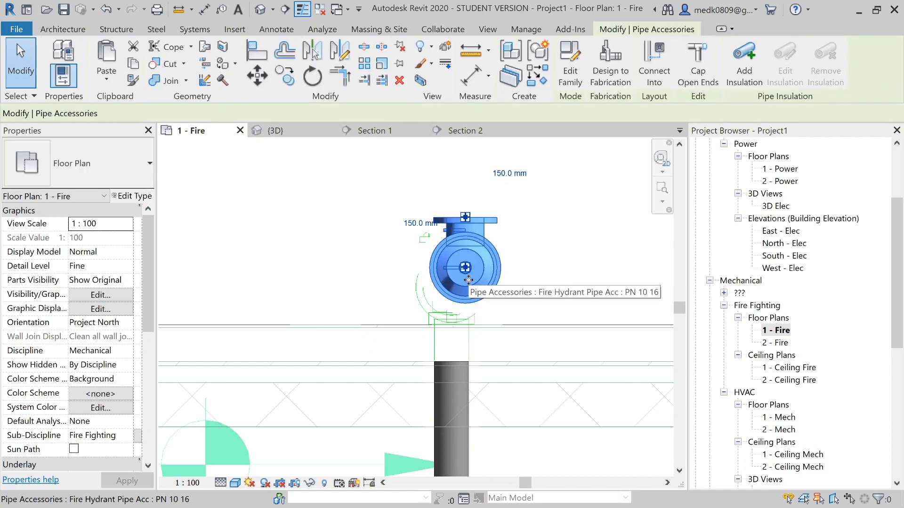
Move the fire hydrant into line with the open-ended fire pipe, just outside the wall.
drag(445, 286, 450, 298)
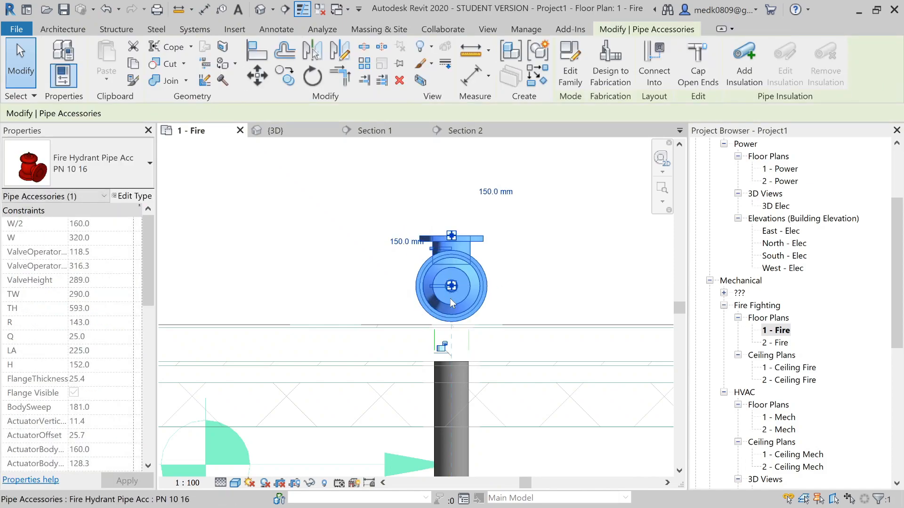
key(Escape)
scroll(450, 298, down, 5)
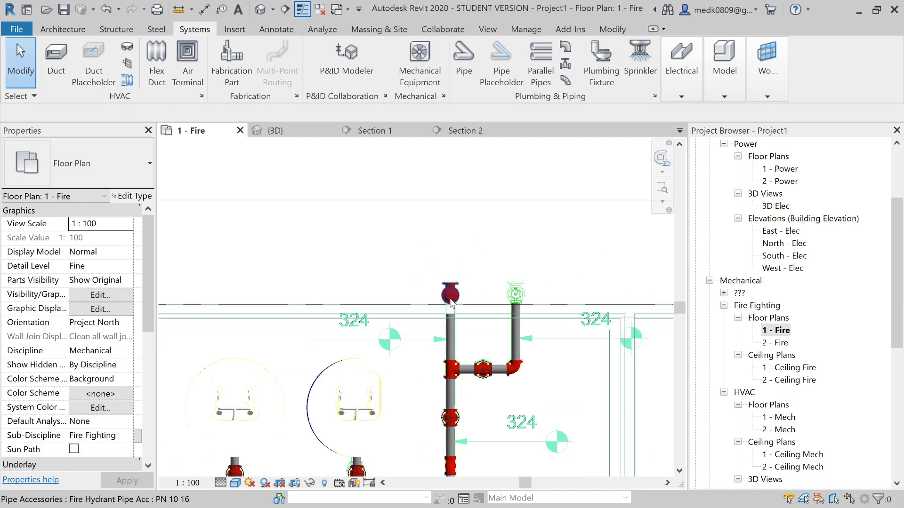
Move the Section 1 line beside the hydrant's pipe, facing it, and open the Section 1 view.
middle_drag(398, 402, 436, 338)
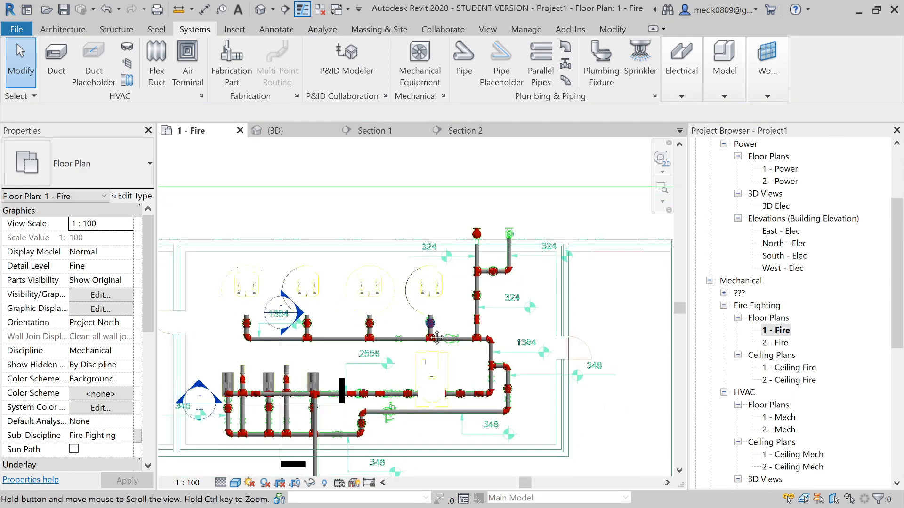
click(281, 356)
key(Escape)
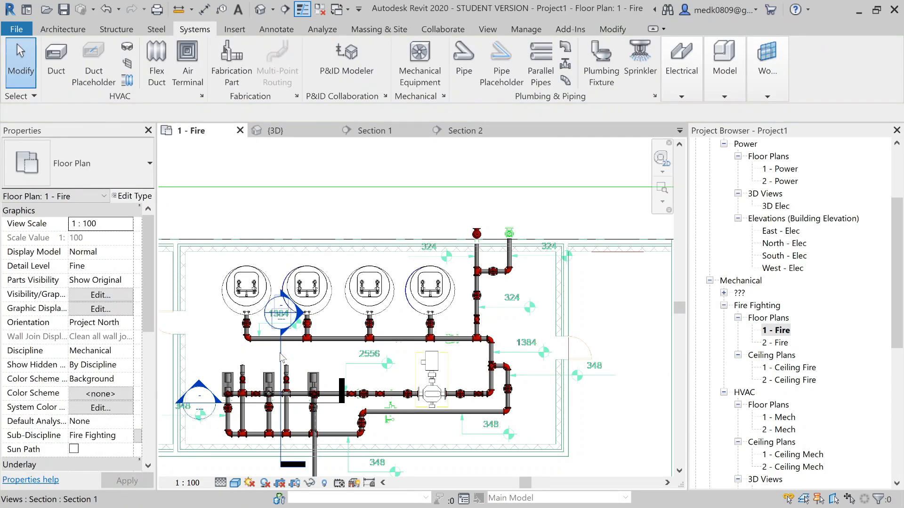
click(280, 353)
drag(281, 353, 472, 218)
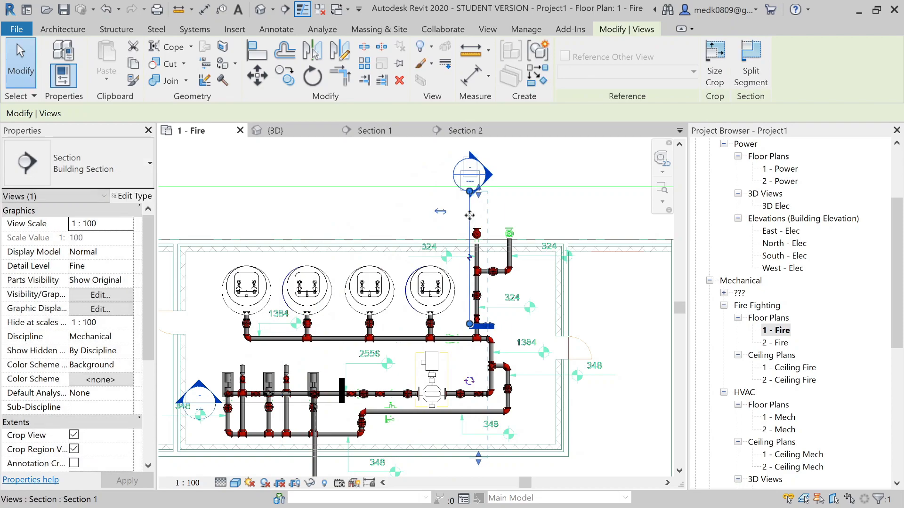
click(399, 132)
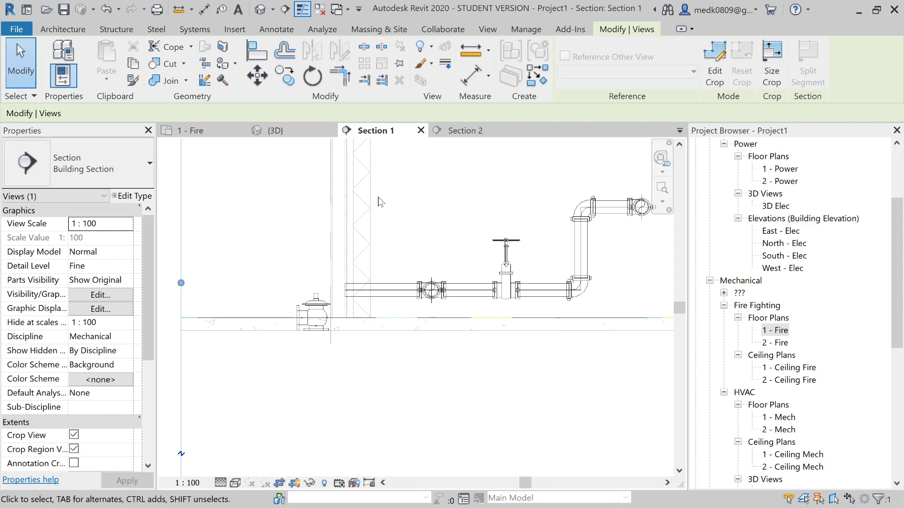
Raise the fire hydrant off the floor until its bottom connector is about 968 mm above the horizontal pipe's centreline.
middle_drag(313, 309, 393, 420)
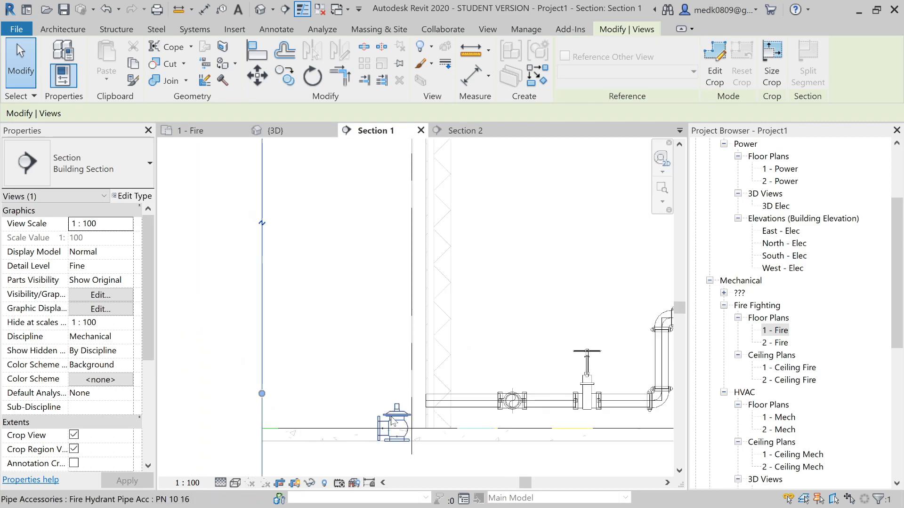
click(394, 419)
drag(396, 417, 386, 299)
key(Escape)
scroll(386, 299, up, 2)
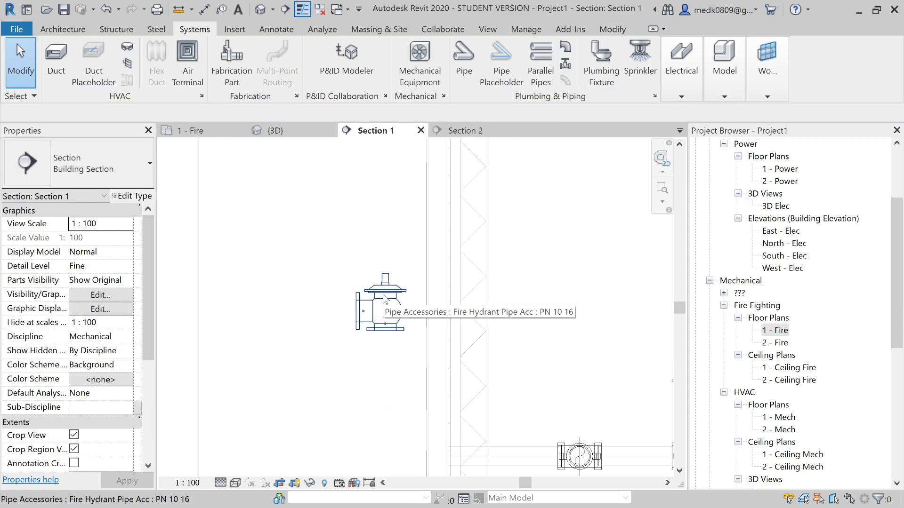
scroll(384, 298, down, 2)
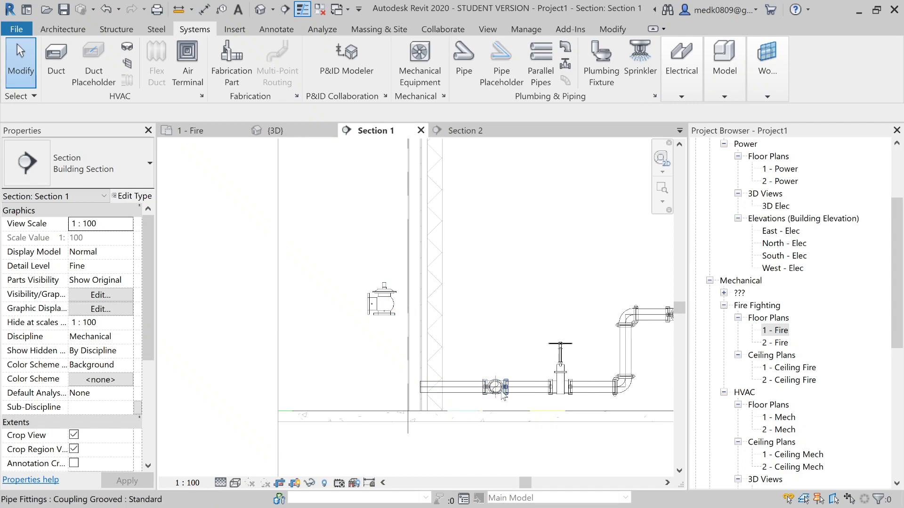
Draw a 150 mm Fire Pipe from the hydrant's bottom connector down to the horizontal pipe's level and across to its open end.
click(386, 303)
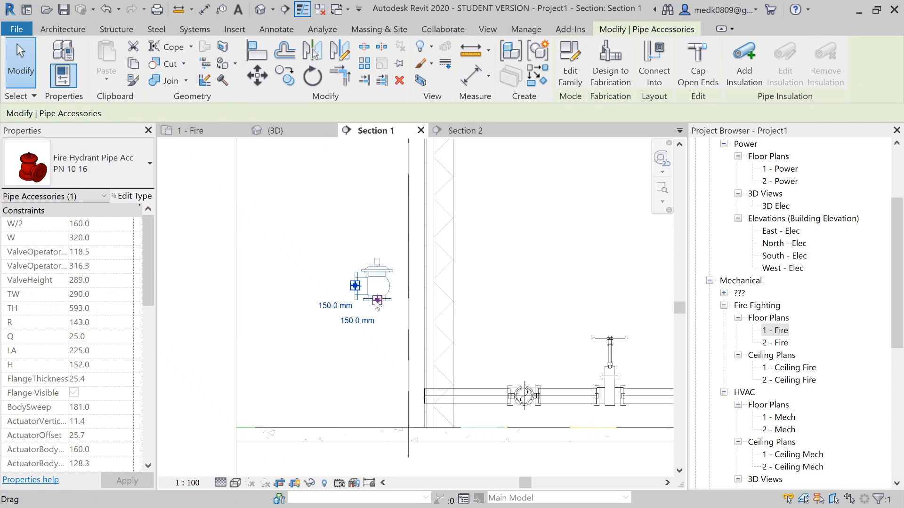
right_click(377, 303)
click(409, 217)
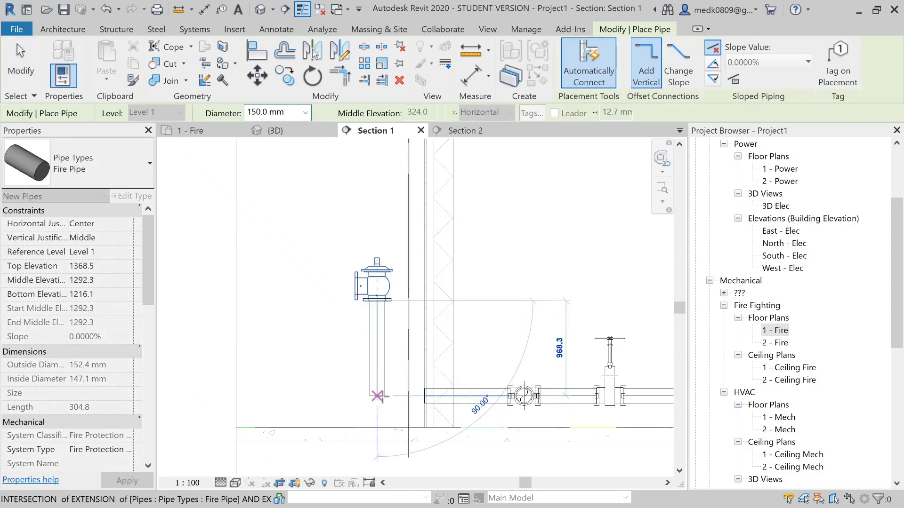
click(377, 396)
scroll(442, 397, up, 5)
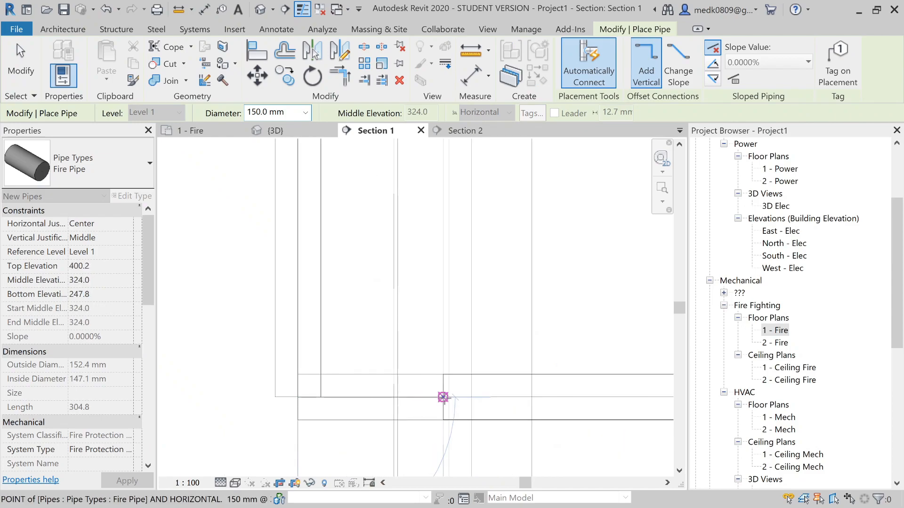
click(443, 396)
scroll(443, 397, down, 5)
key(Escape)
key(Escape)
scroll(445, 398, down, 2)
scroll(445, 398, down, 2)
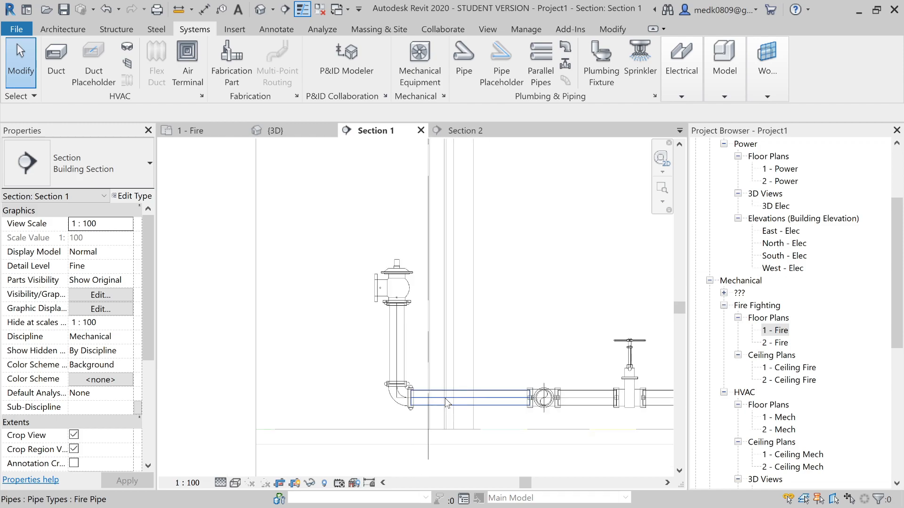
In the 1 - Fire plan, copy the connected hydrant across into line with the second open-ended pipe.
click(198, 131)
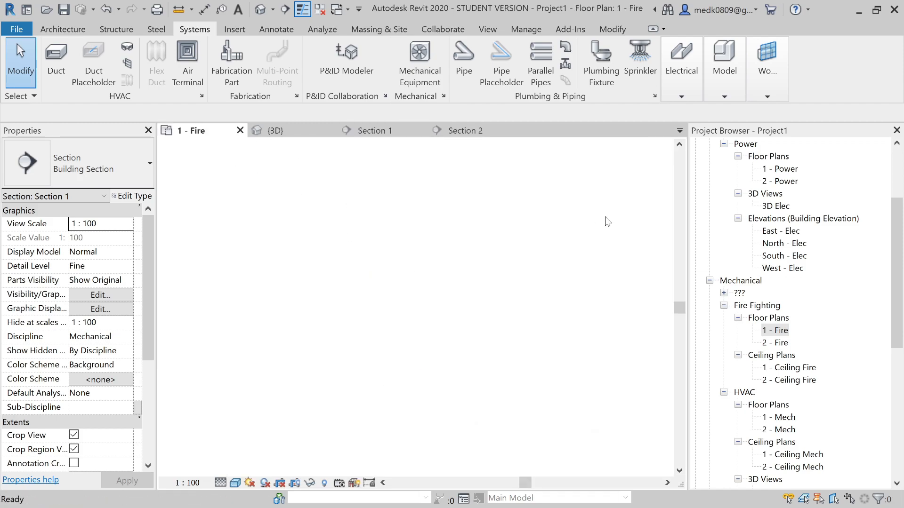
middle_drag(581, 264, 542, 304)
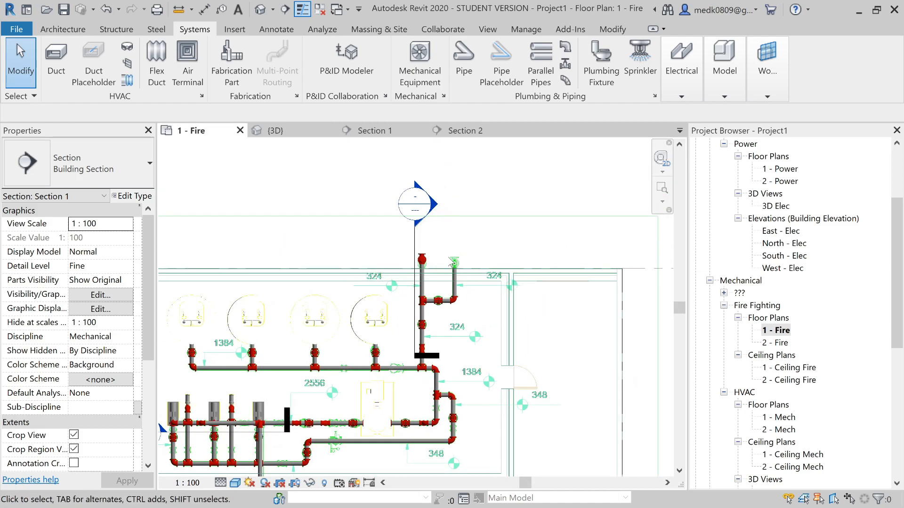
scroll(453, 261, up, 5)
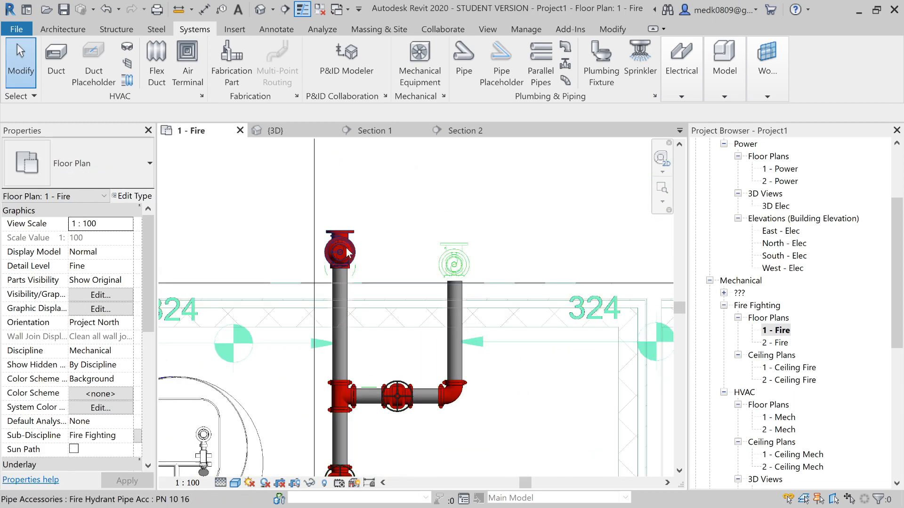
click(348, 253)
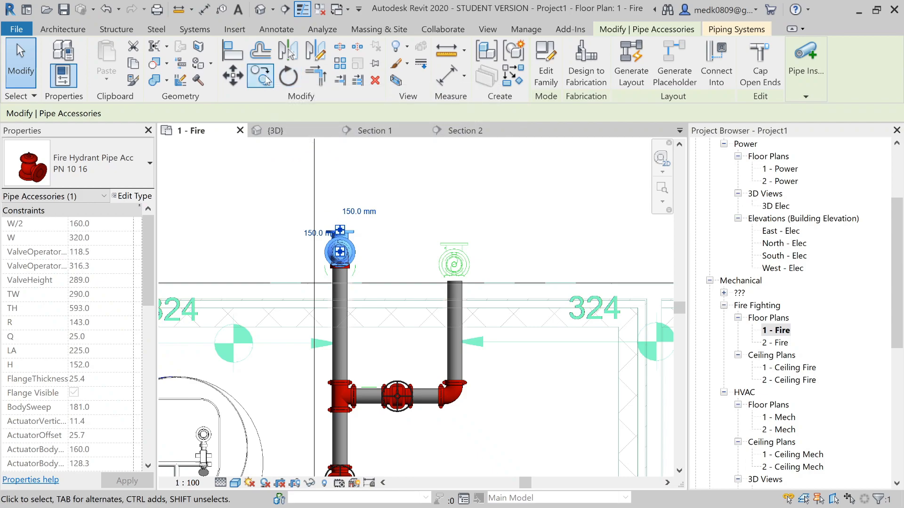
key(c)
key(o)
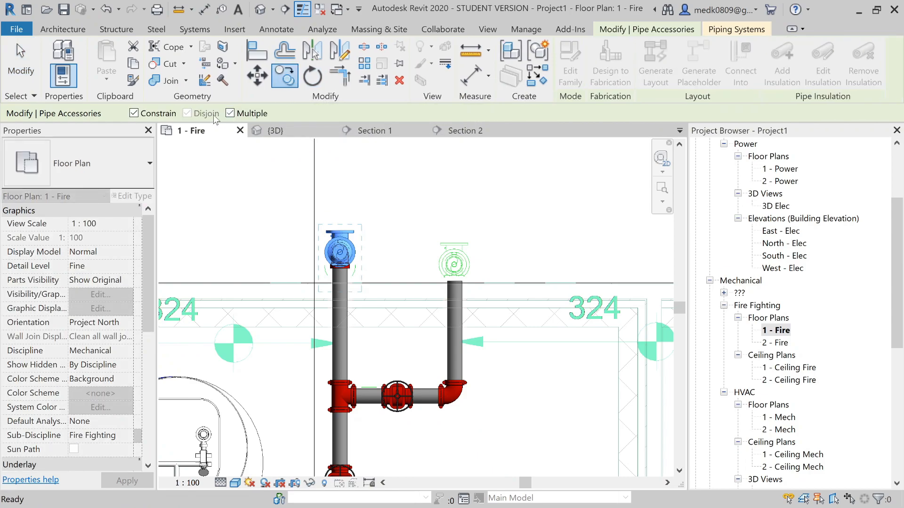
scroll(340, 256, up, 2)
click(340, 254)
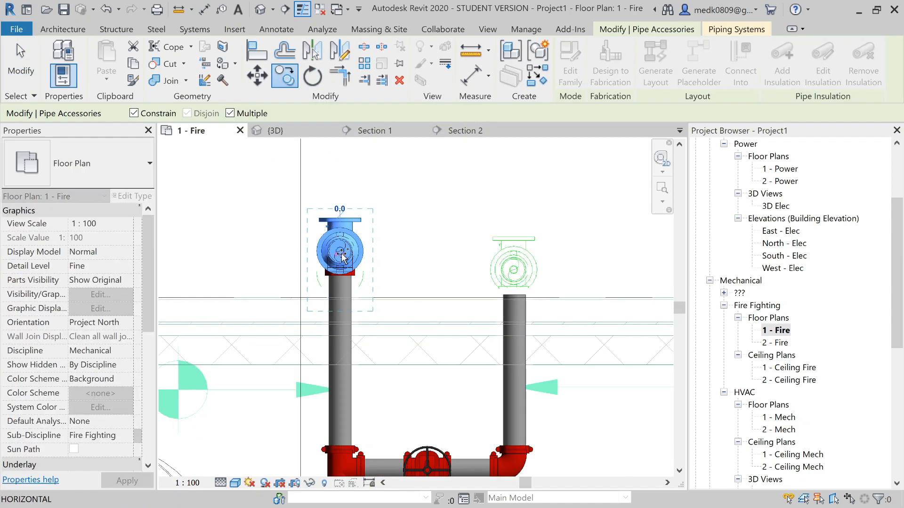
click(520, 242)
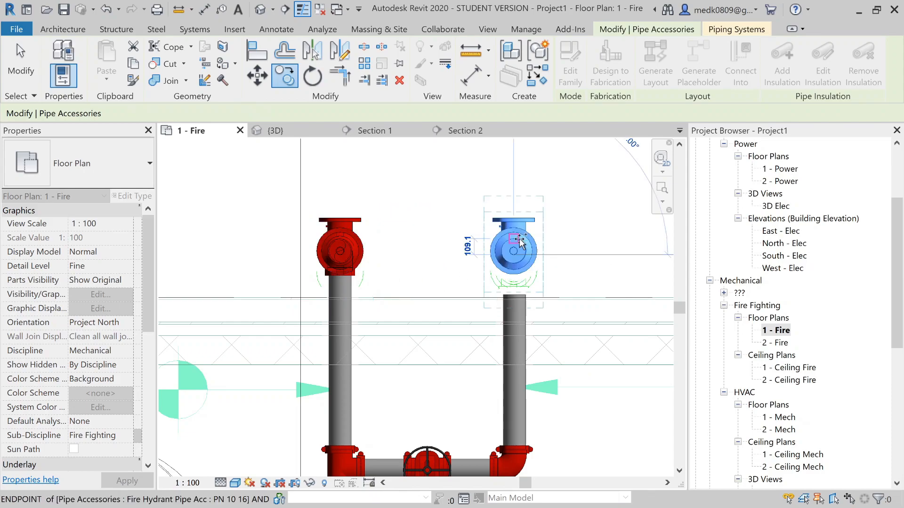
key(Escape)
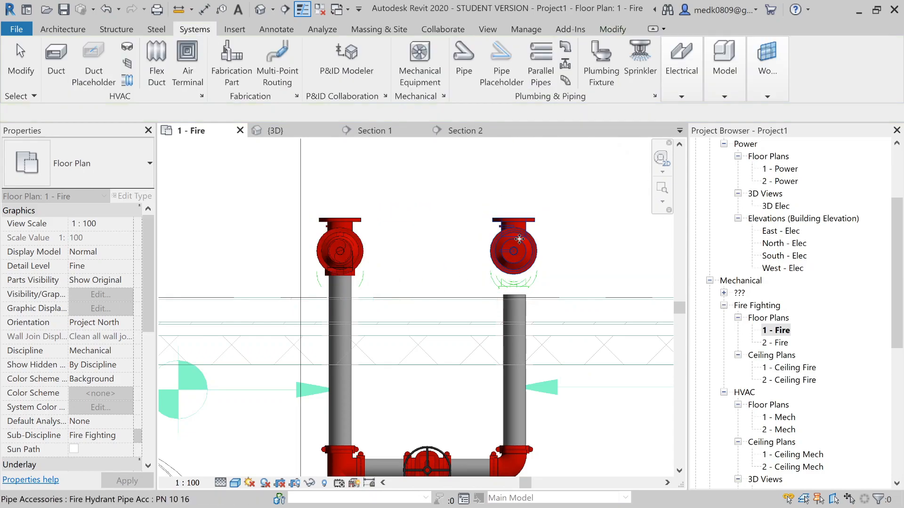
scroll(479, 256, down, 2)
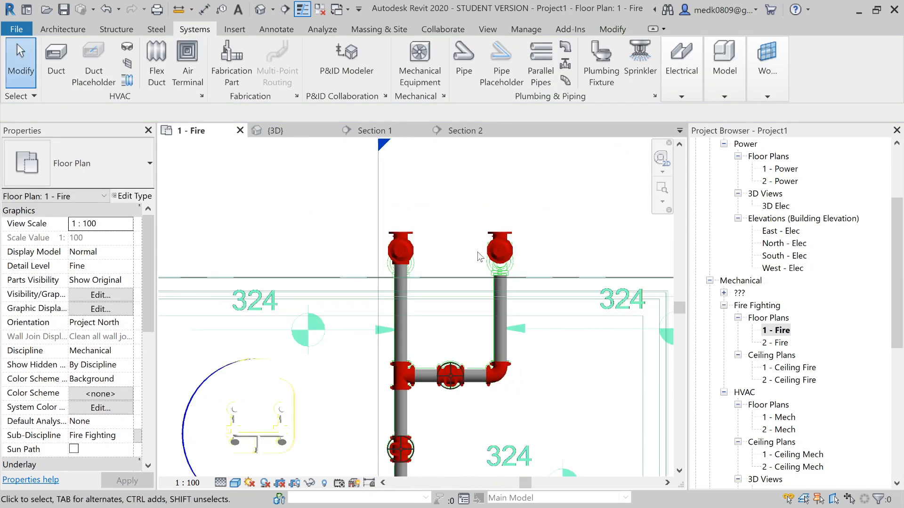
Move the Section 1 line between the two hydrant pipes and reopen the Section 1 view.
click(379, 211)
drag(430, 217, 526, 217)
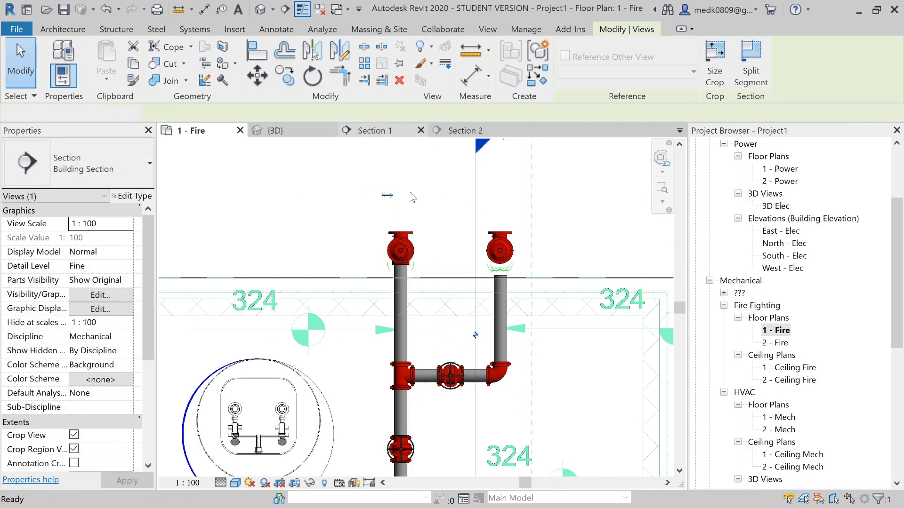
double_click(424, 216)
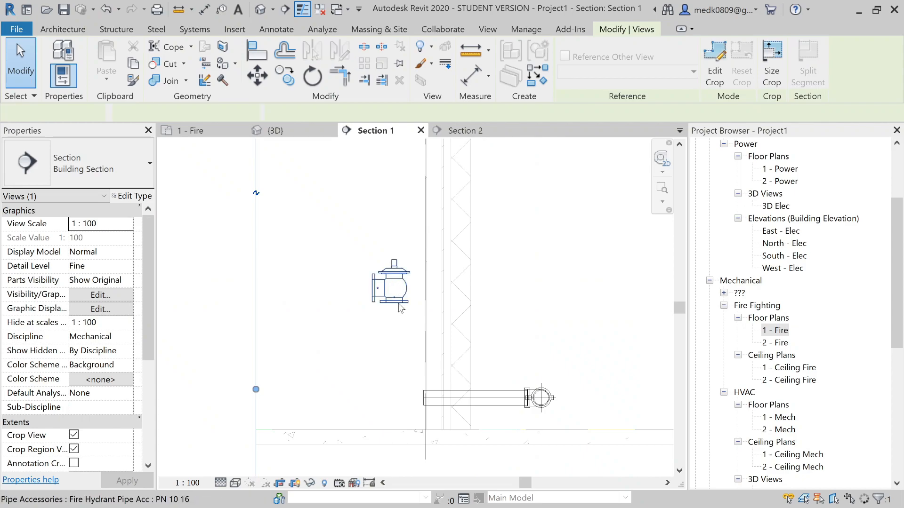
Draw a 150 mm Fire Pipe from the copied hydrant's bottom connector down and across to the open end of its horizontal pipe.
click(400, 307)
scroll(399, 306, up, 2)
right_click(394, 306)
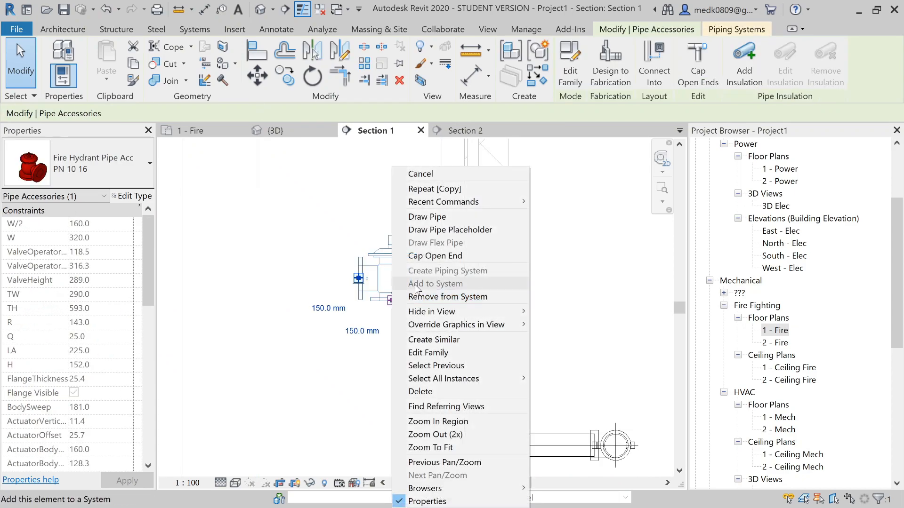
click(414, 216)
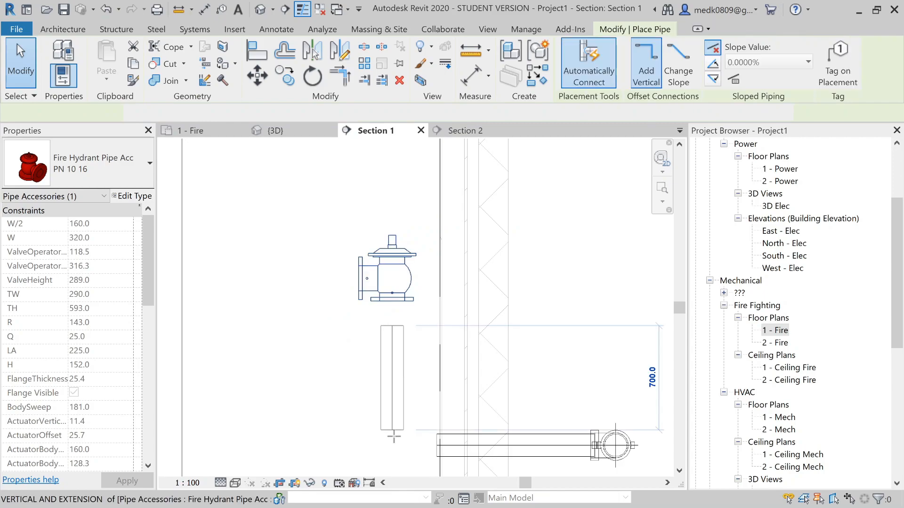
click(437, 445)
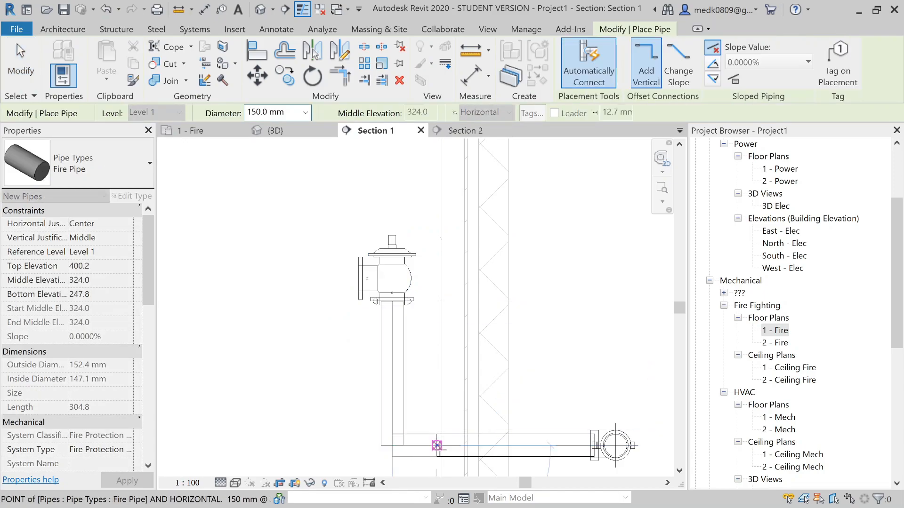
key(Escape)
key(Escape)
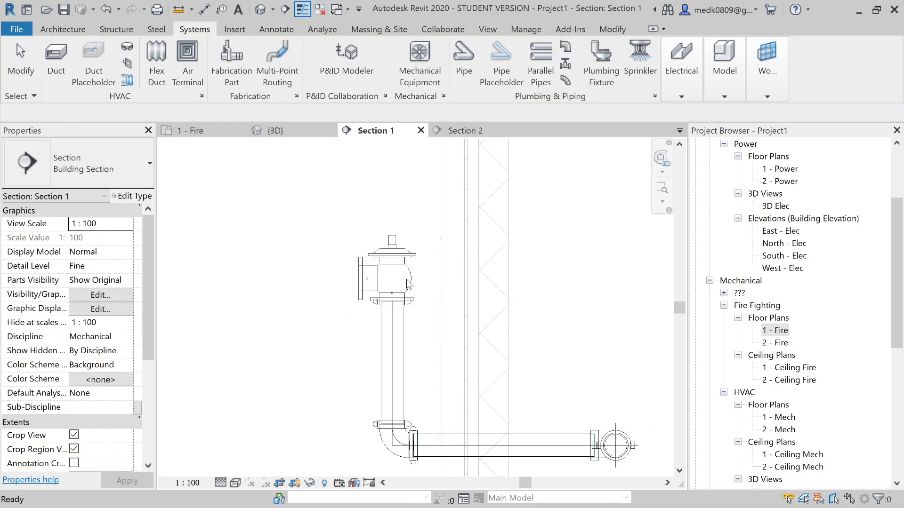
In the 1 - Fire plan, shift both fire hydrants slightly closer to the wall by the same amount, keeping them level with each other.
click(245, 132)
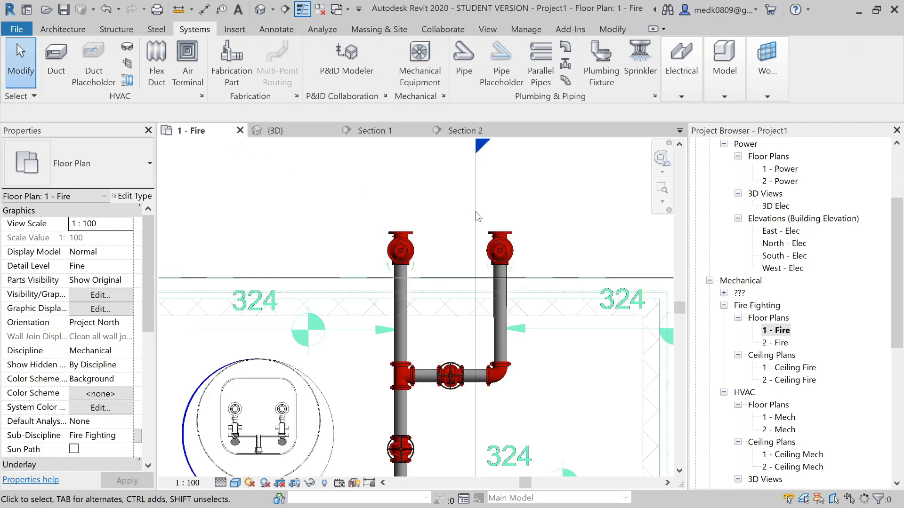
scroll(458, 230, up, 3)
scroll(341, 303, up, 1)
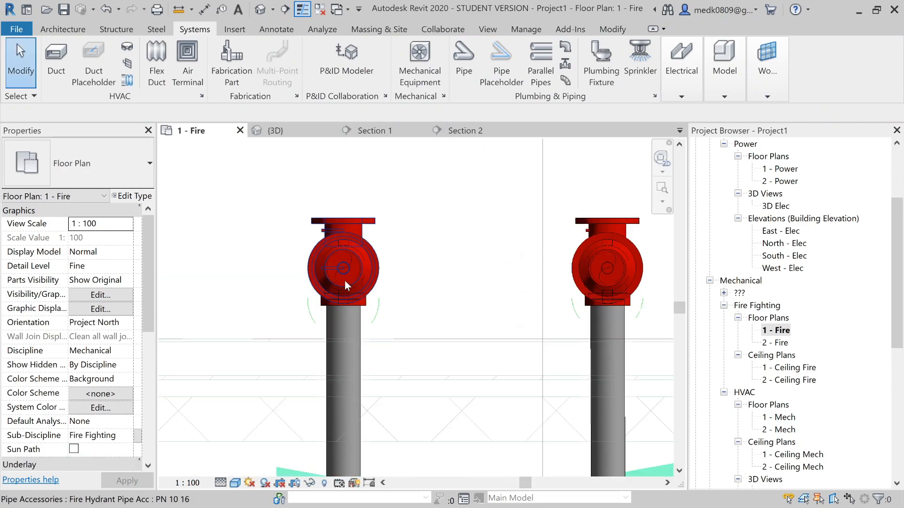
click(345, 283)
drag(345, 281, 345, 284)
click(390, 284)
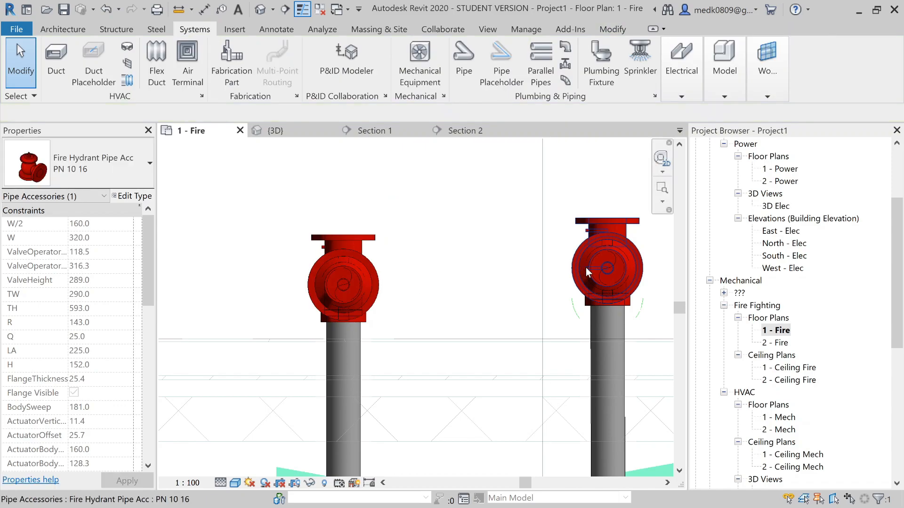
drag(586, 267, 586, 284)
click(428, 181)
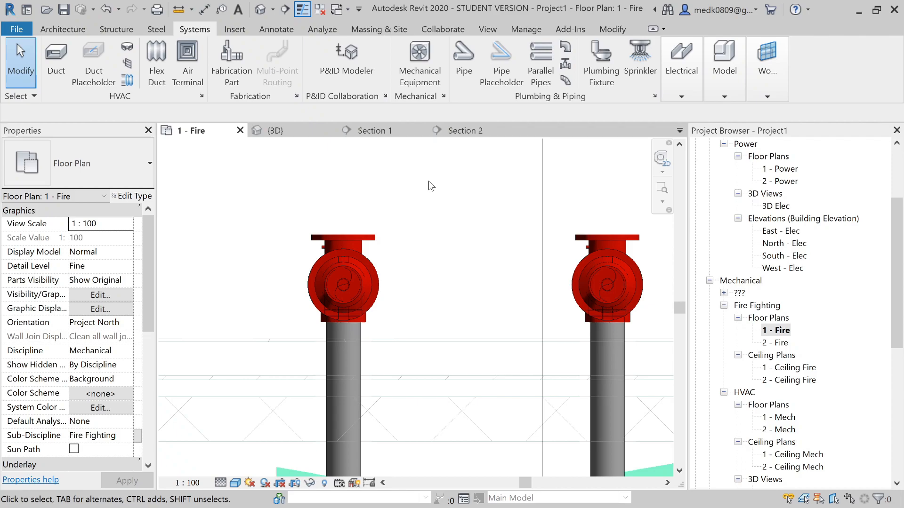
Examine the two hydrants and their pipe connections in the 3D view.
click(284, 131)
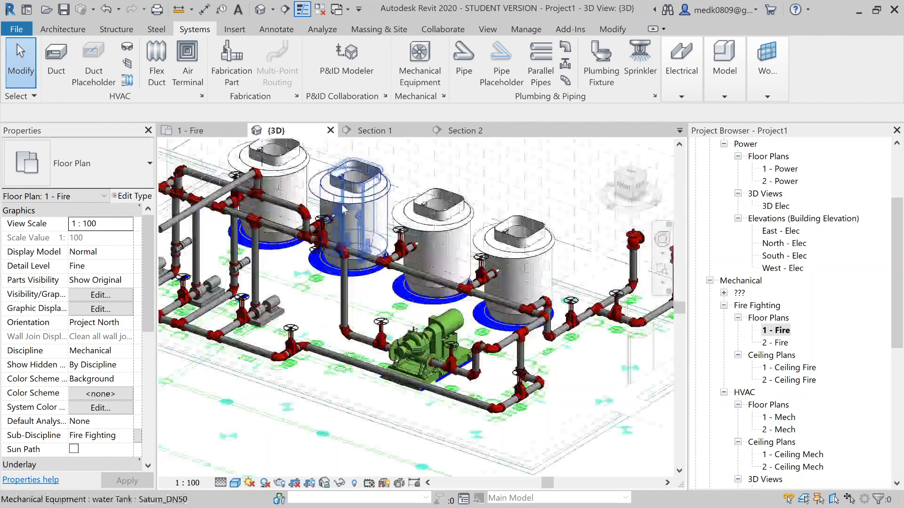
scroll(390, 250, down, 3)
shift+middle_drag(390, 250, 574, 244)
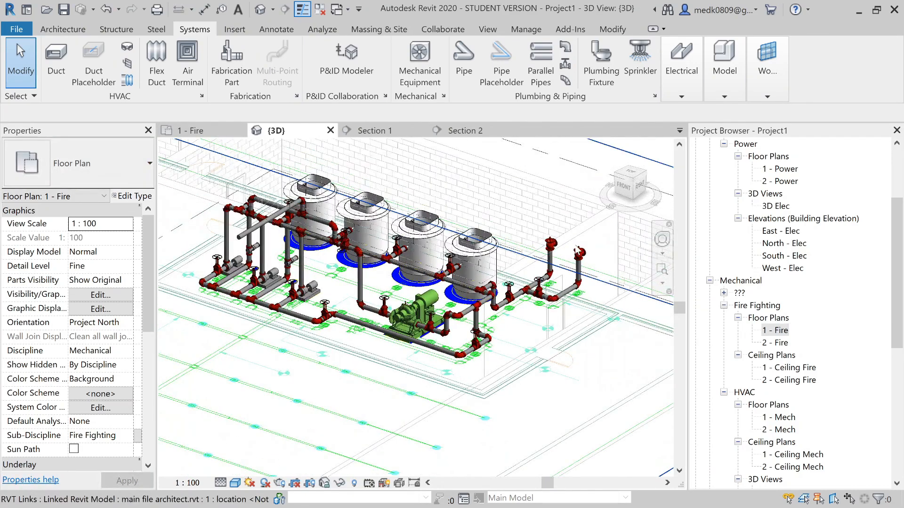
scroll(574, 245, up, 4)
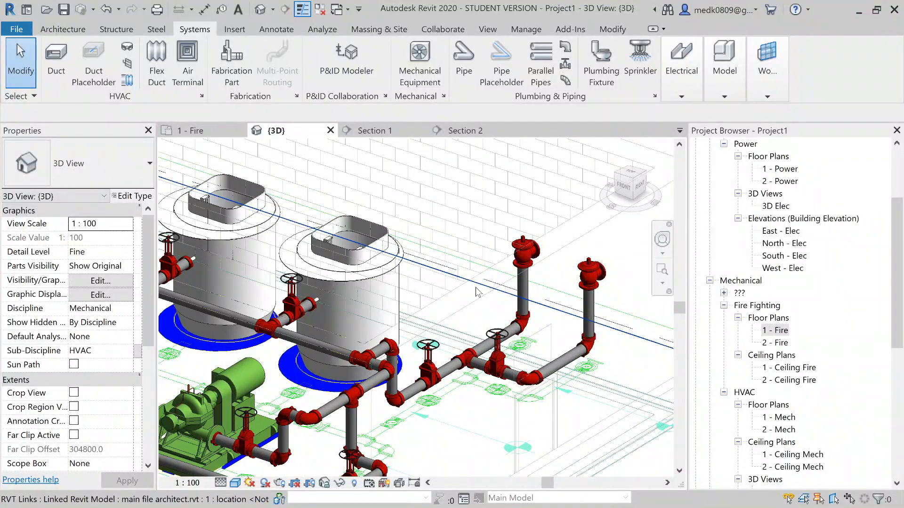
scroll(476, 292, down, 4)
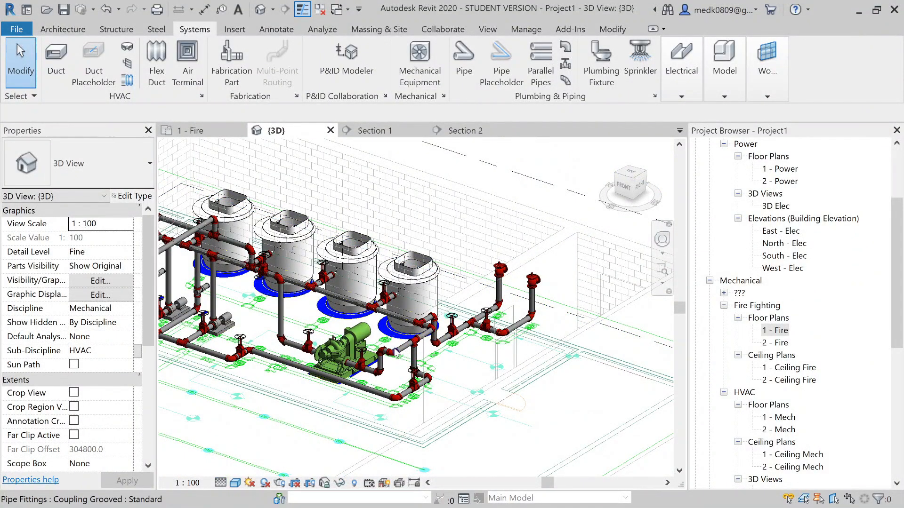
scroll(424, 368, down, 4)
scroll(479, 390, up, 2)
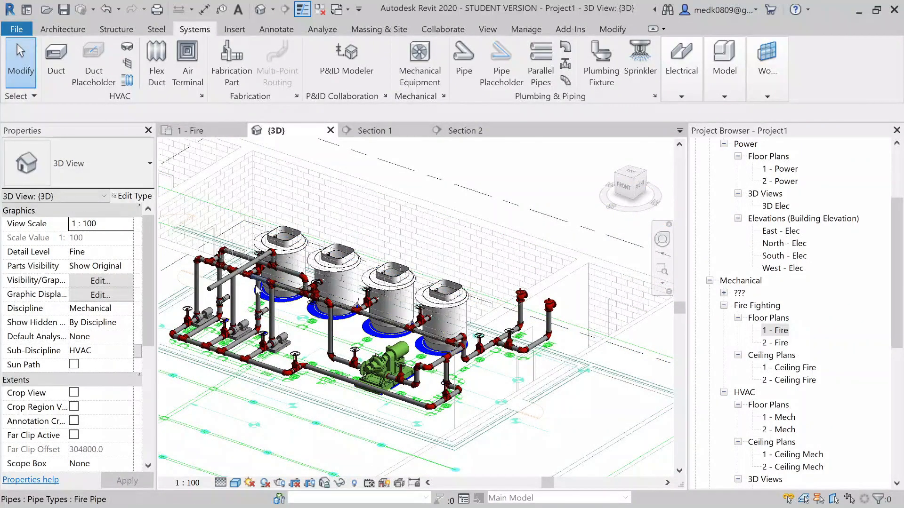
scroll(236, 263, up, 3)
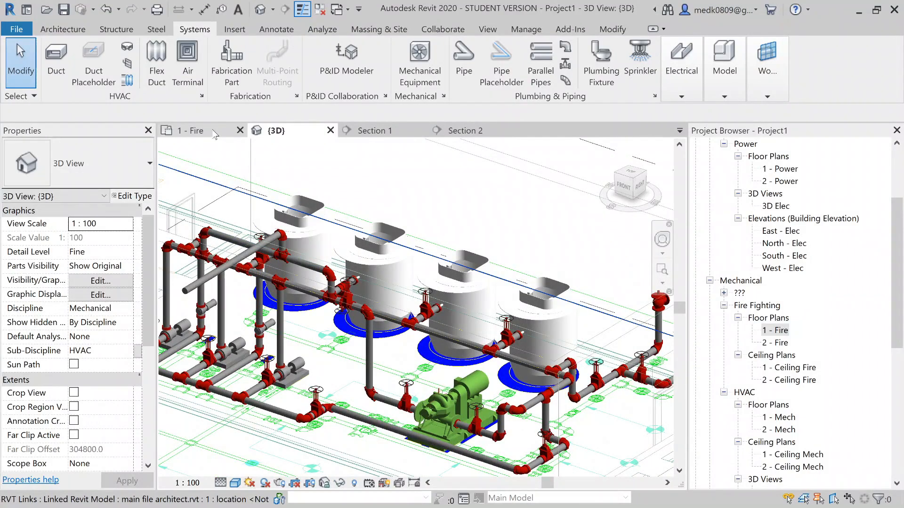
In the 1 - Fire plan, start the Pipe Accessory command and load the Test Meter family from the Families folder.
click(214, 135)
scroll(491, 255, down, 5)
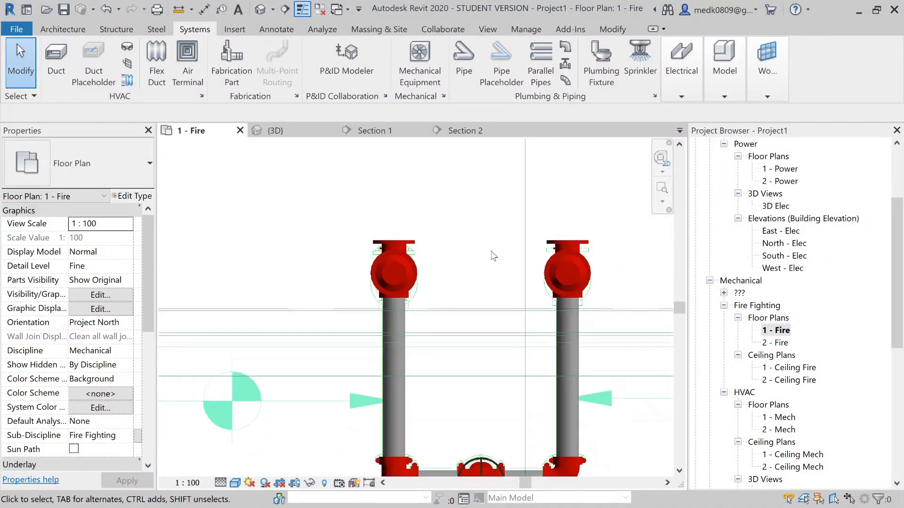
scroll(493, 256, down, 3)
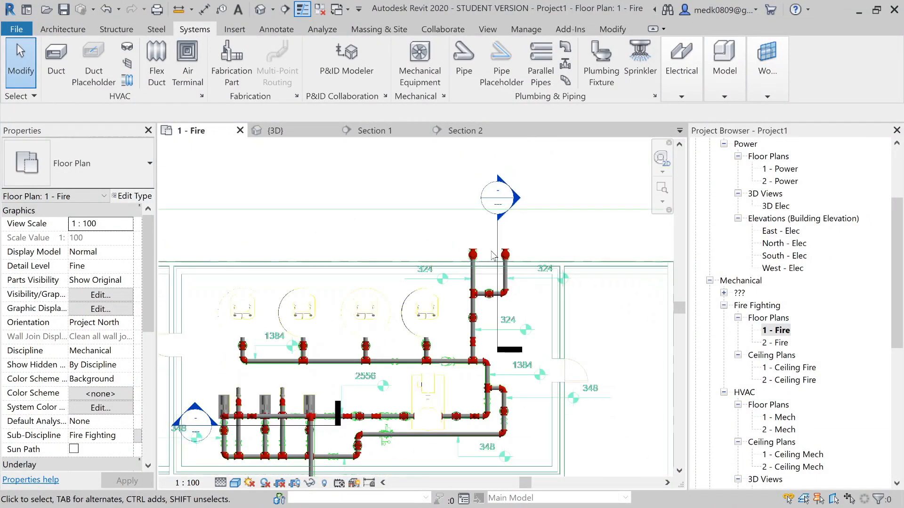
scroll(286, 426, up, 3)
middle_drag(286, 426, 410, 297)
scroll(385, 289, up, 3)
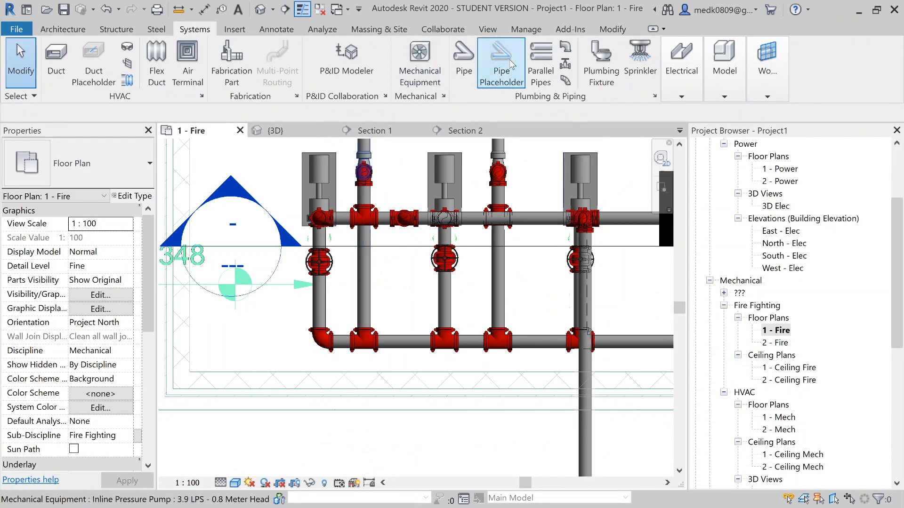
click(564, 64)
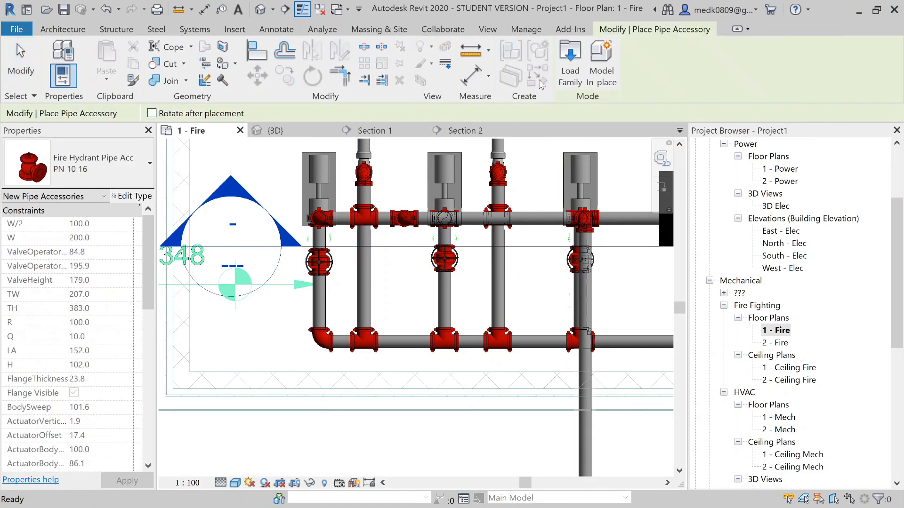
click(570, 67)
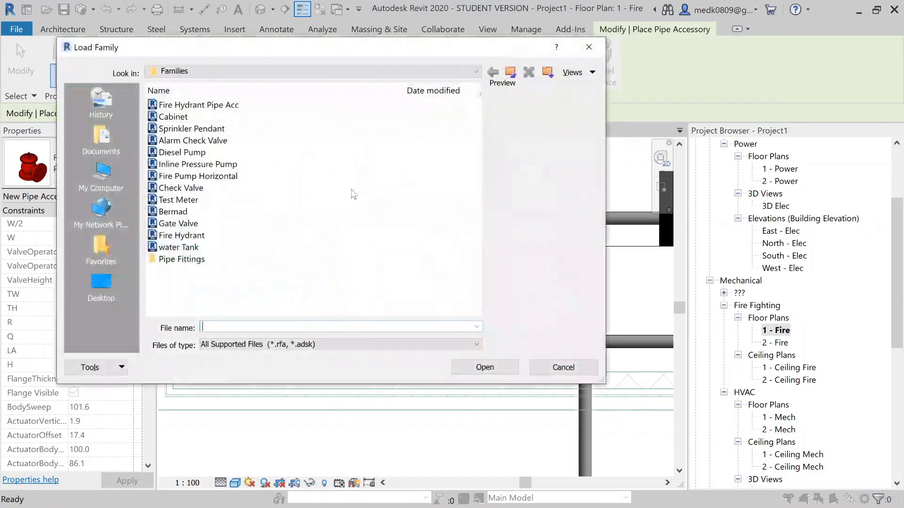
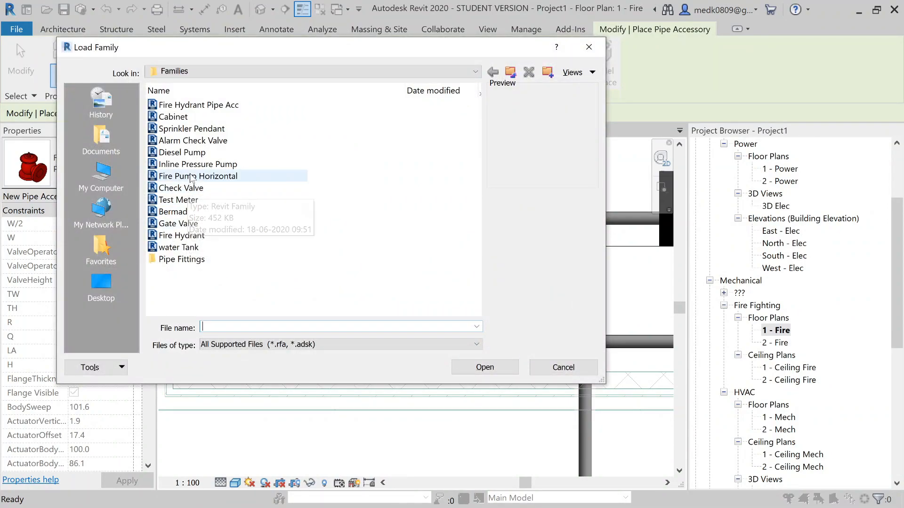
click(184, 200)
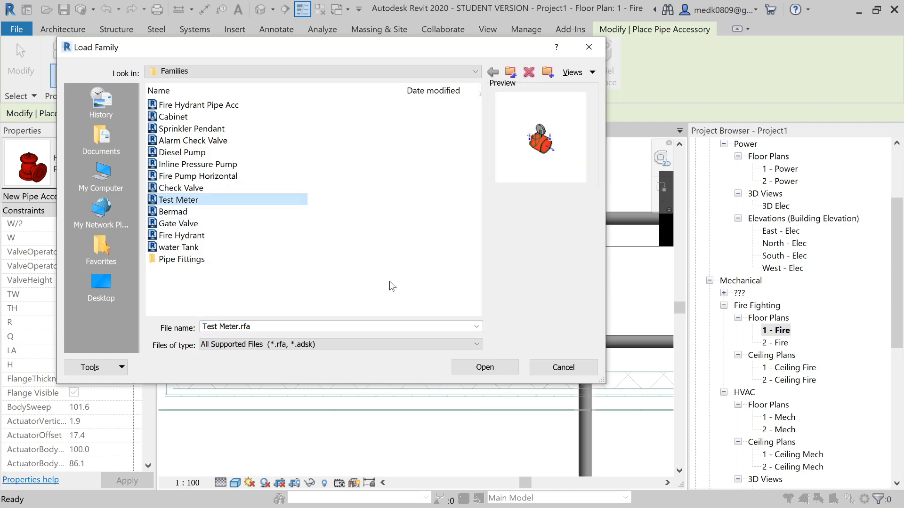
click(487, 371)
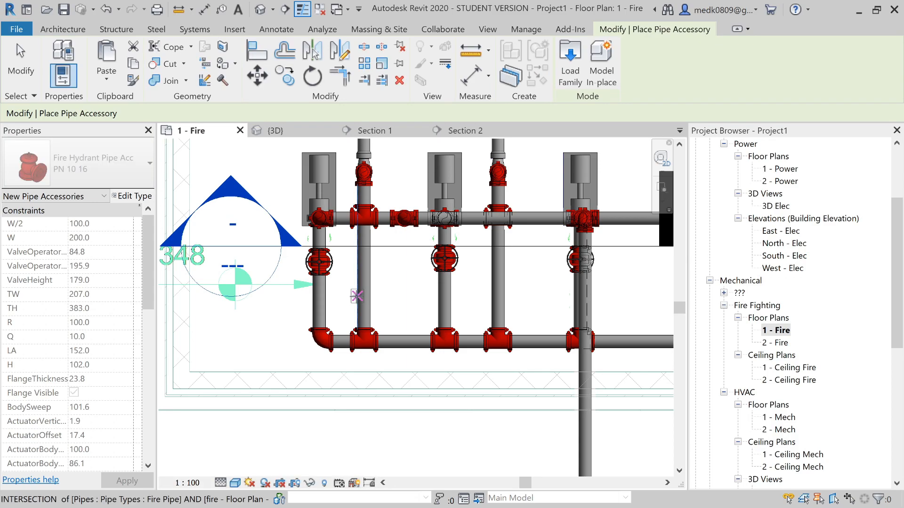
Place Test Meters level with each other on the first three vertical pipes between the small pumps and the lower header.
scroll(338, 300, up, 1)
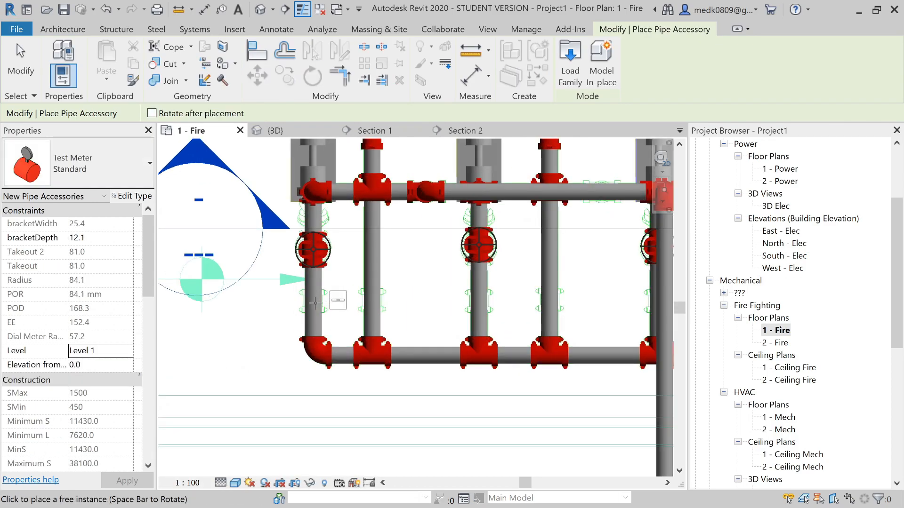
click(377, 298)
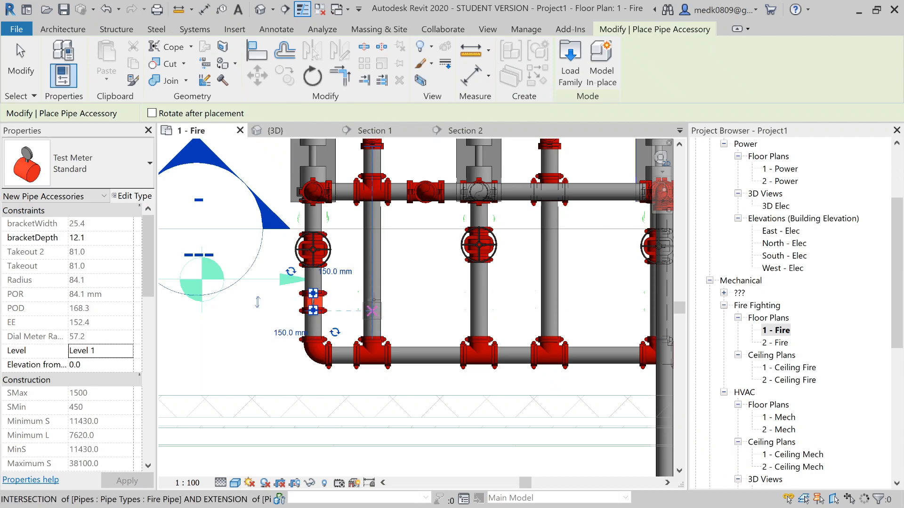
scroll(372, 295, up, 1)
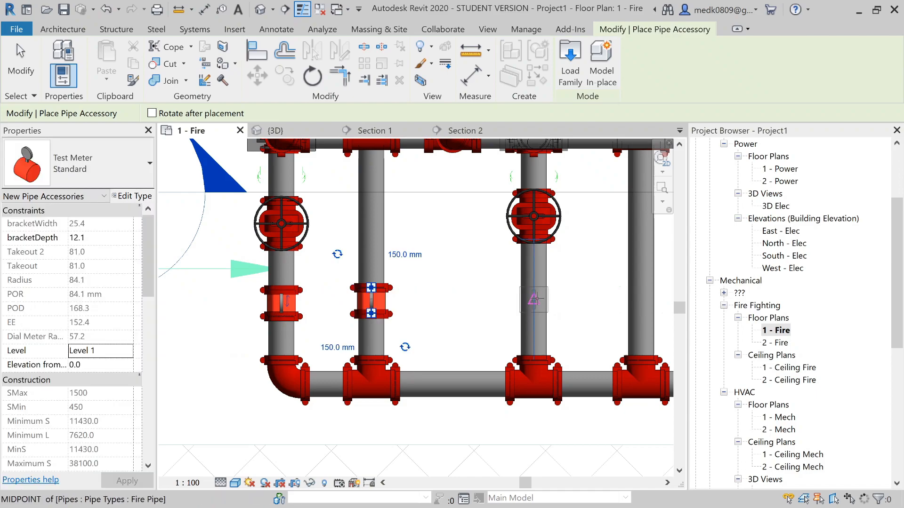
scroll(537, 329, down, 2)
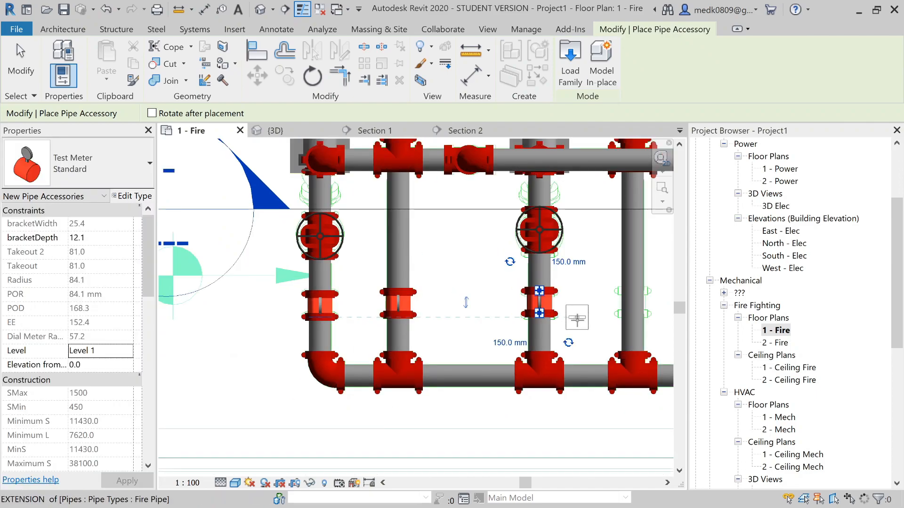
Place Test Meters on the fourth and fifth vertical pipes above the lower header, level with the ones already placed.
middle_drag(538, 335, 382, 352)
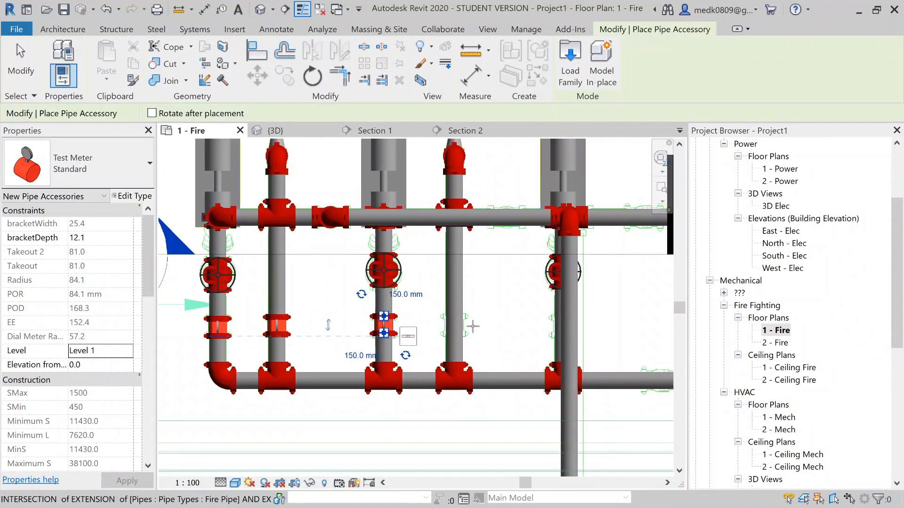
scroll(475, 326, up, 2)
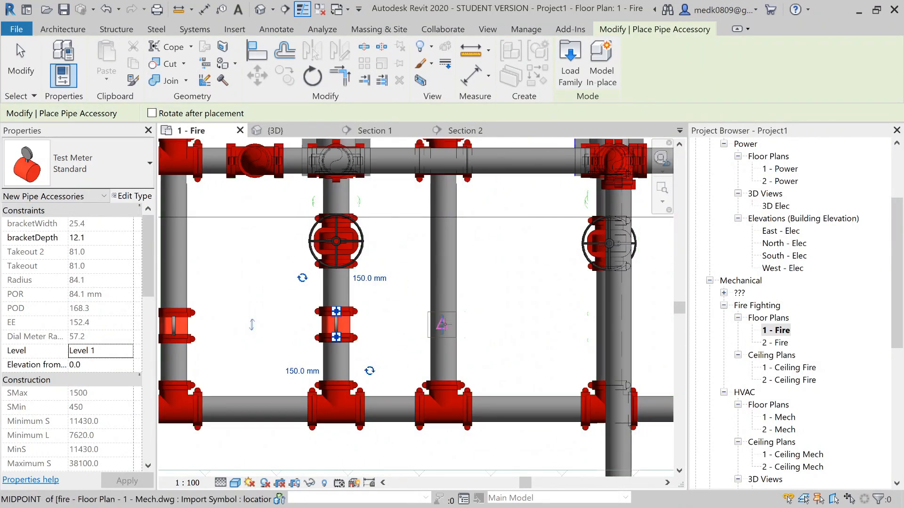
click(444, 324)
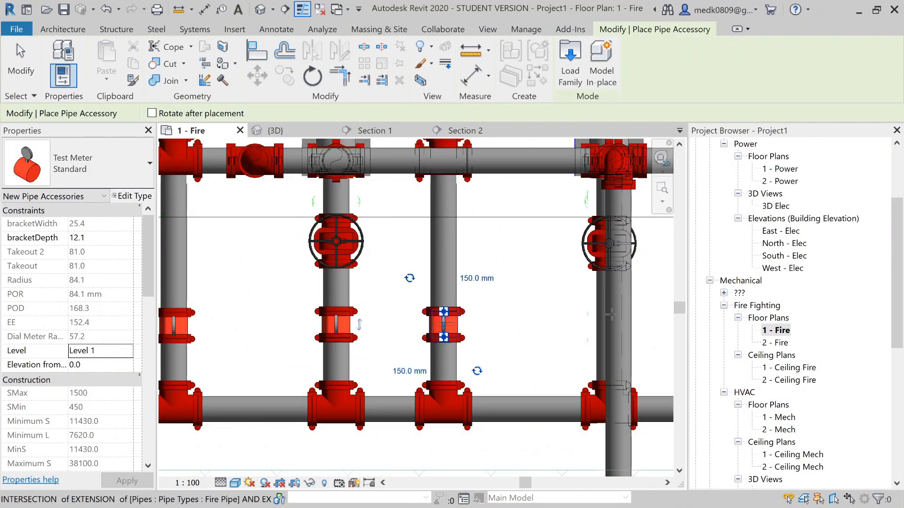
scroll(607, 320, up, 2)
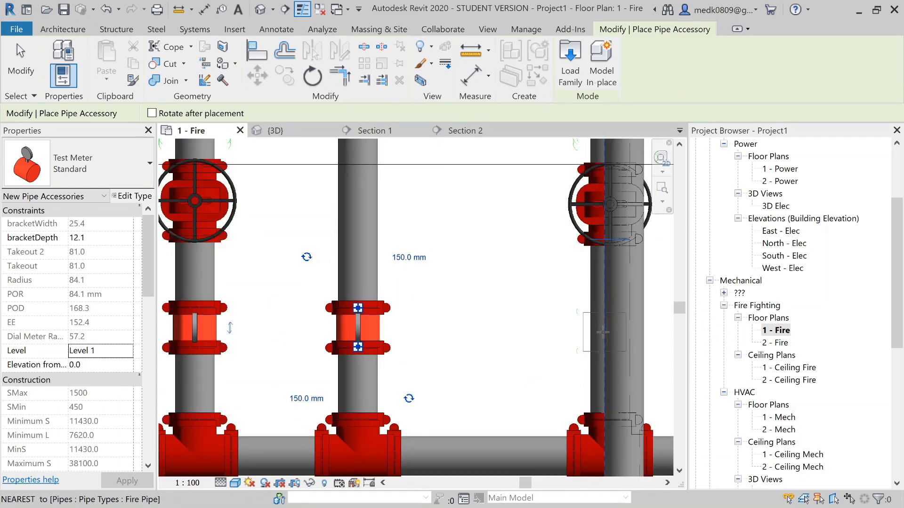
scroll(603, 329, up, 2)
click(602, 332)
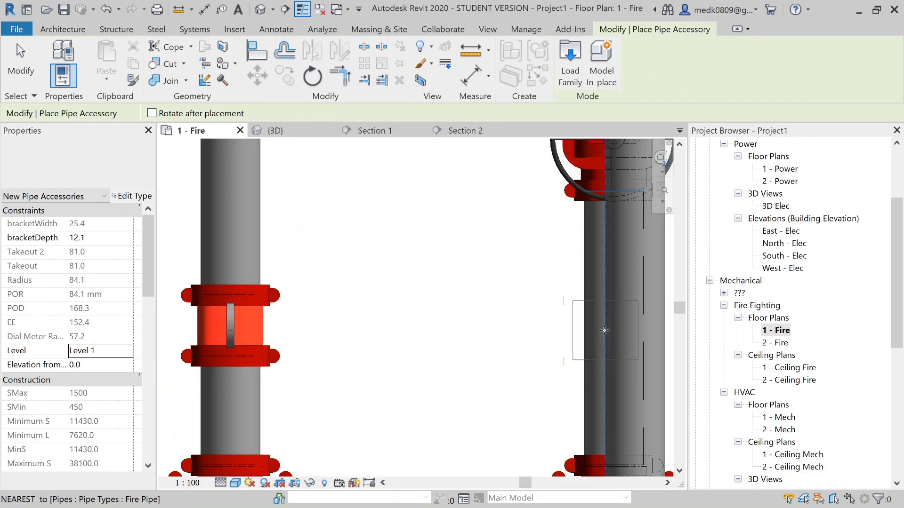
scroll(409, 378, down, 3)
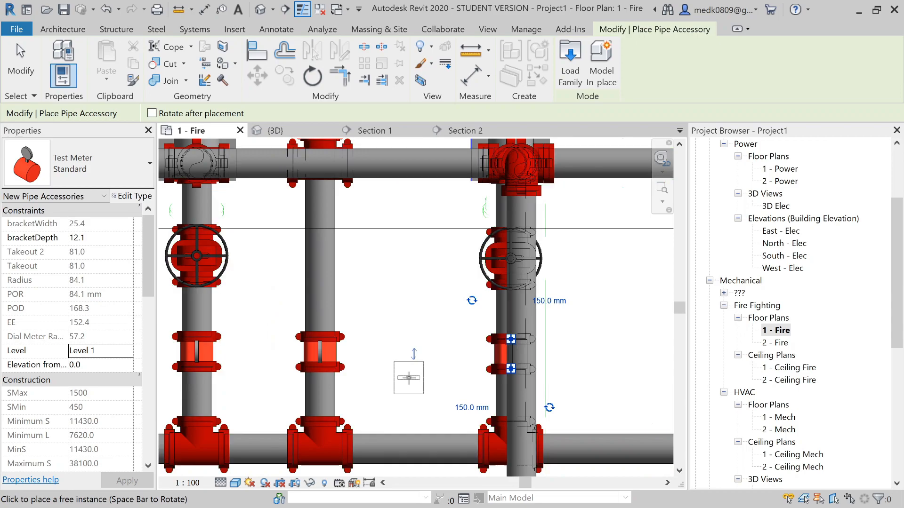
Place a Test Meter on the horizontal header below the tanks, between the third and fourth tank branches.
scroll(413, 337, down, 2)
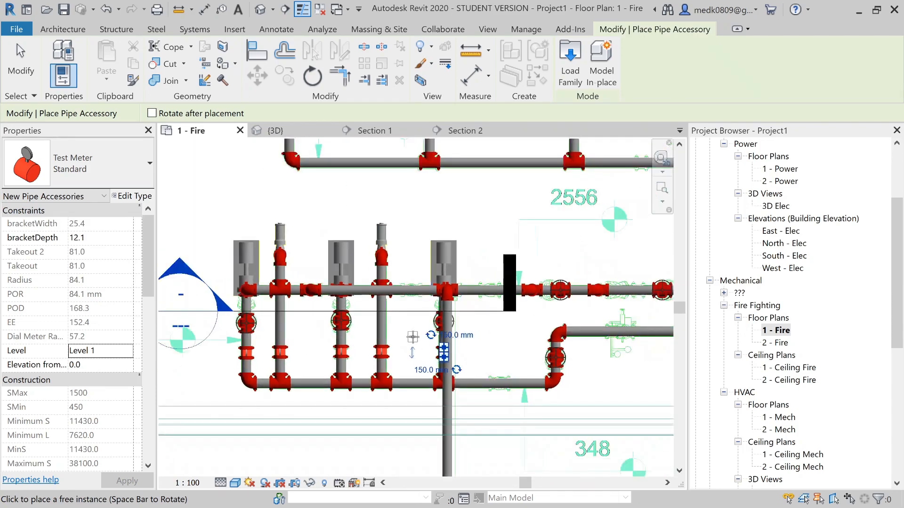
middle_drag(588, 332, 568, 396)
middle_drag(601, 332, 376, 324)
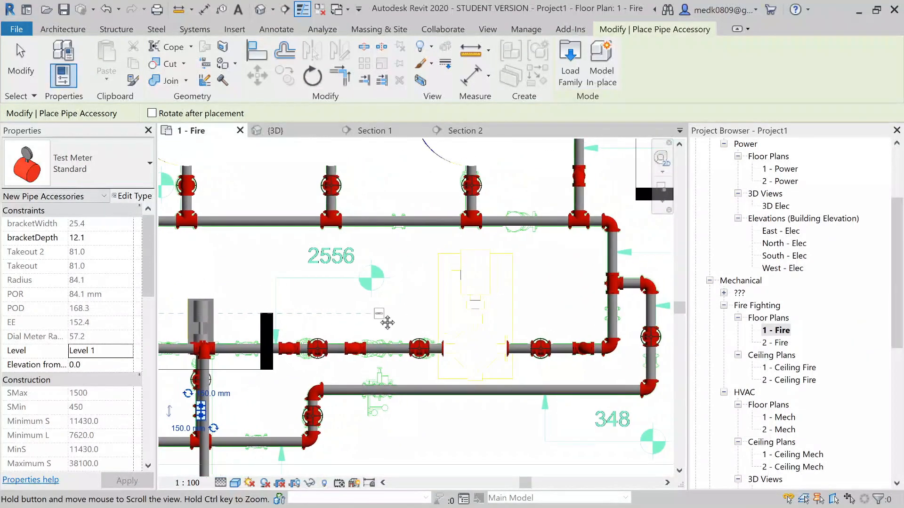
scroll(399, 230, up, 5)
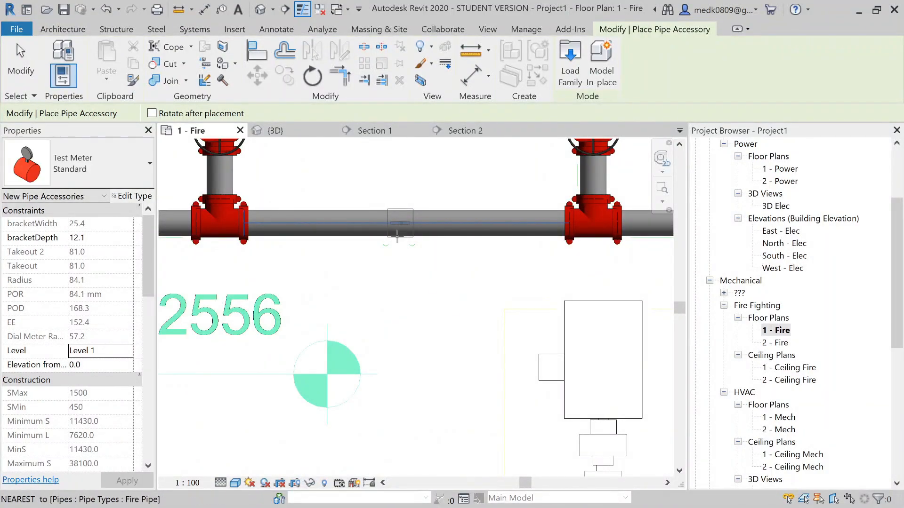
click(400, 223)
Set the visual style of the 1 - Fire plan to Wireframe to reveal the imported drawing's symbols beneath the piping.
click(235, 484)
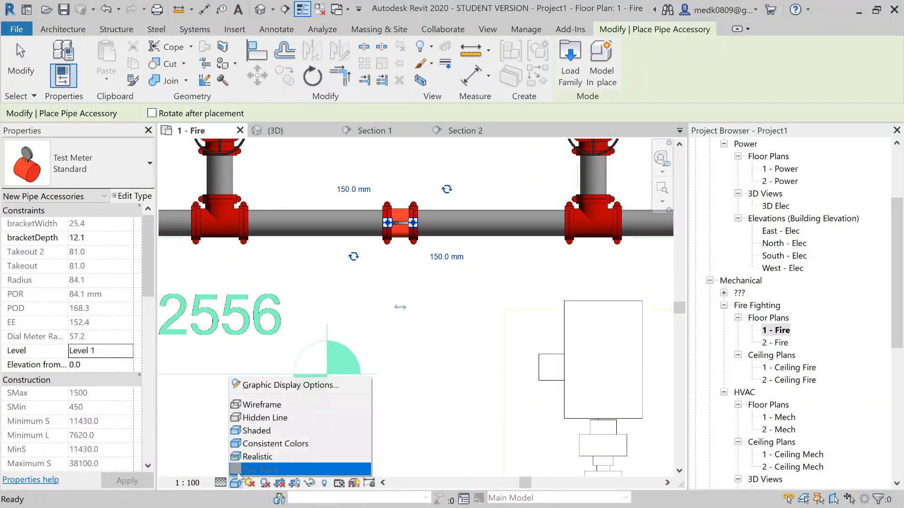
click(282, 418)
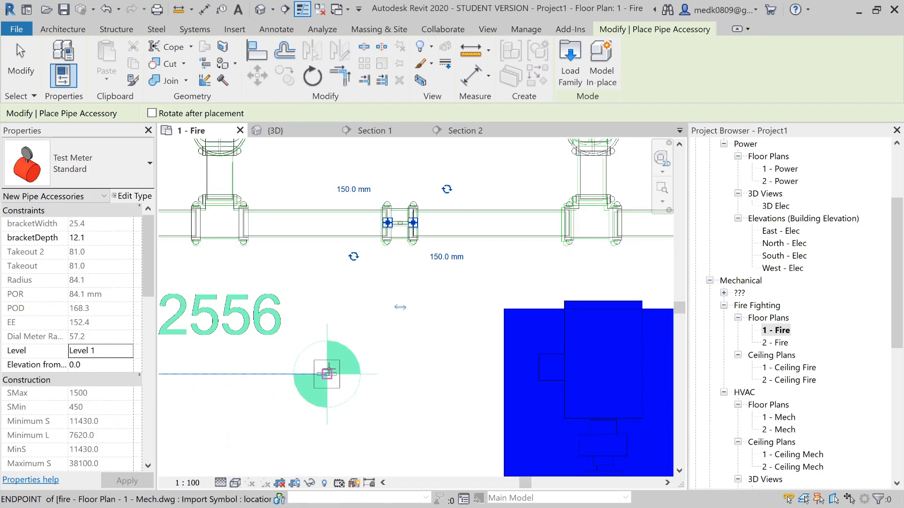
scroll(319, 373, down, 5)
scroll(328, 367, down, 1)
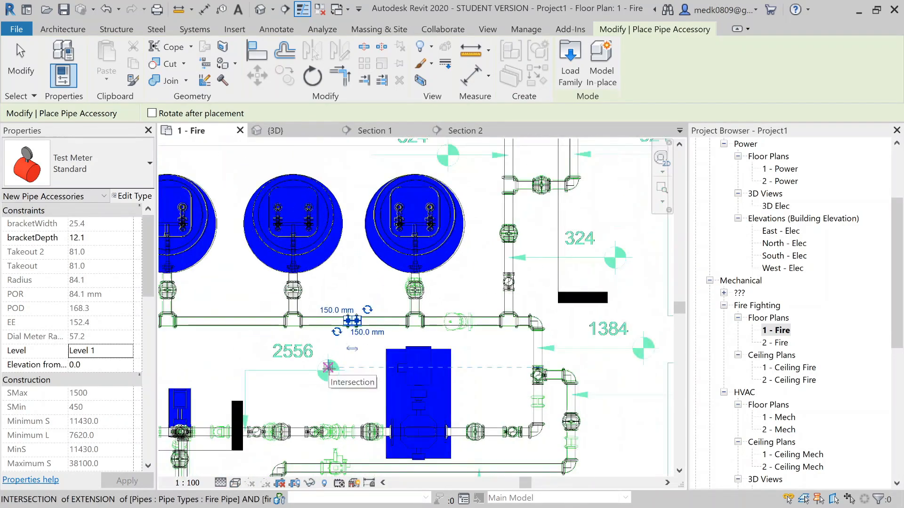
Place Test Meters on the vertical pipe below the tee beside the diesel pump and on the neighbouring vertical pipe below its gate valve.
scroll(532, 394, up, 2)
middle_drag(539, 397, 530, 360)
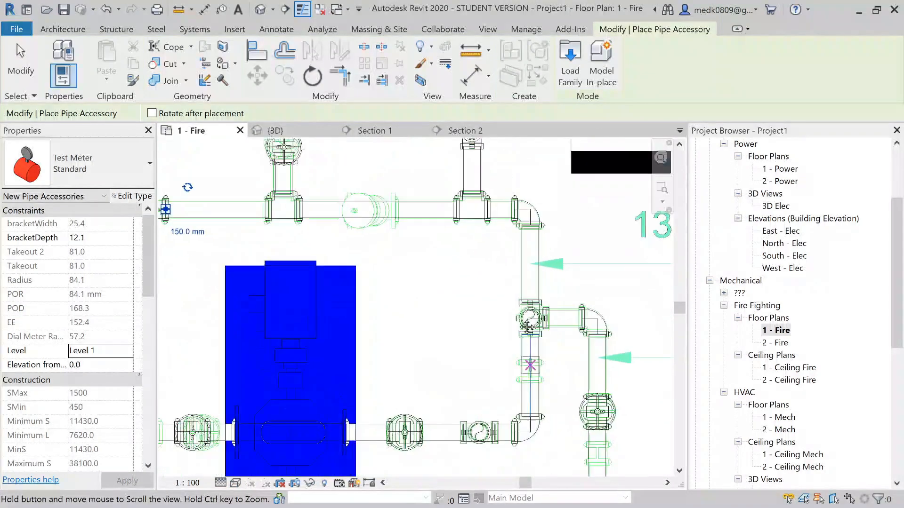
scroll(513, 330, up, 3)
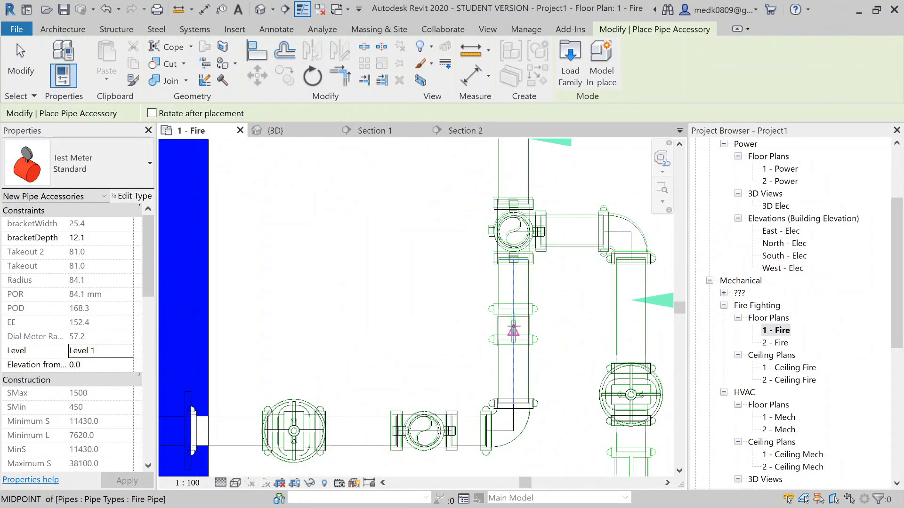
click(514, 324)
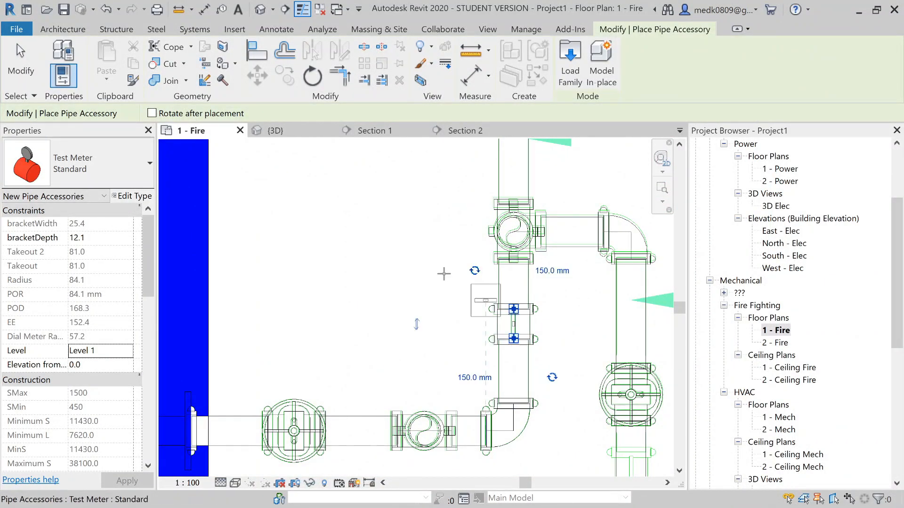
scroll(443, 274, down, 3)
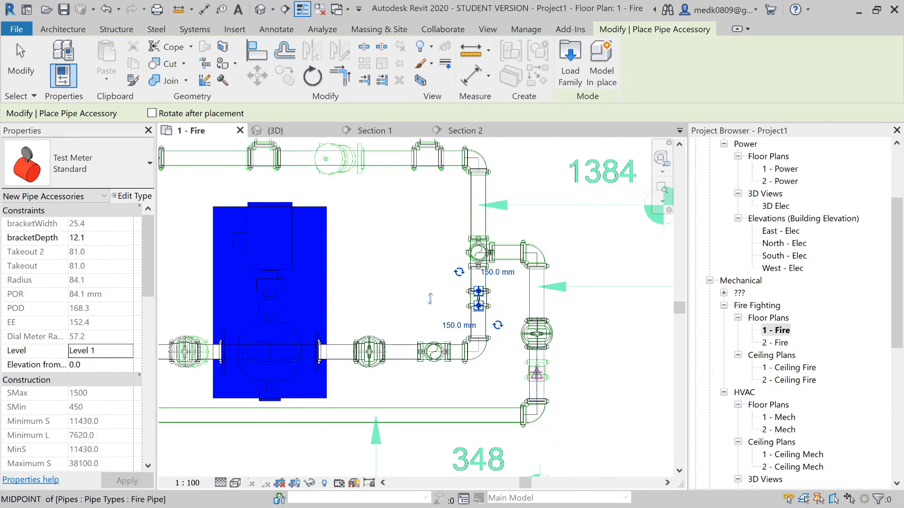
scroll(563, 394, down, 2)
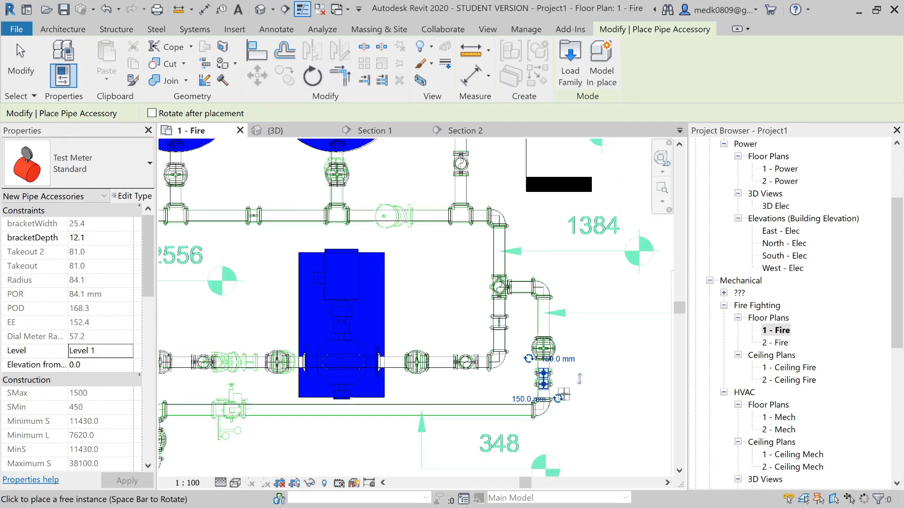
Place a Test Meter on the upper pump header between the third electric pump and the Section 2 marker.
middle_drag(513, 240, 624, 249)
scroll(620, 240, down, 1)
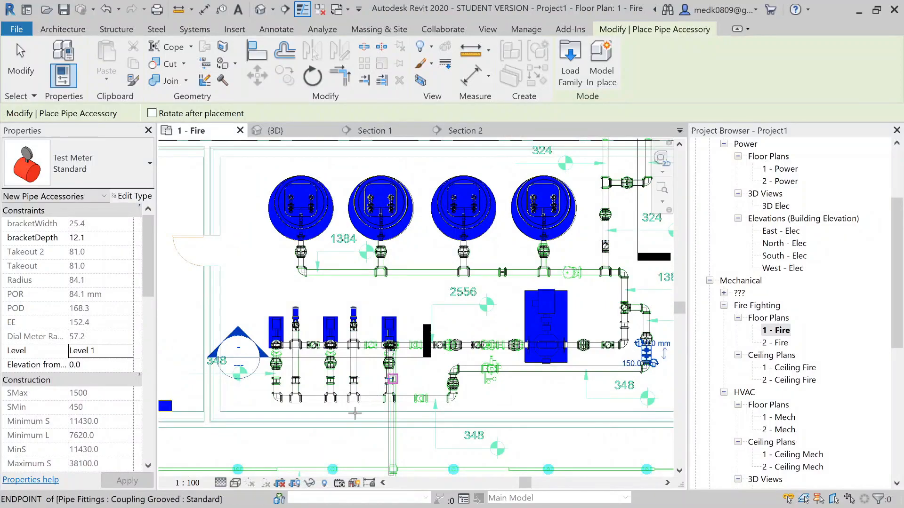
scroll(348, 422, up, 2)
middle_drag(378, 416, 399, 344)
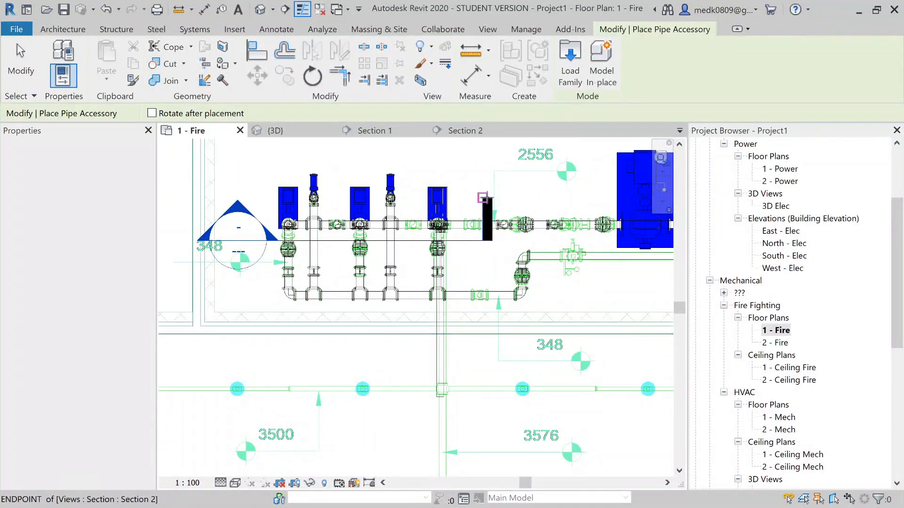
scroll(480, 198, up, 2)
scroll(468, 226, up, 2)
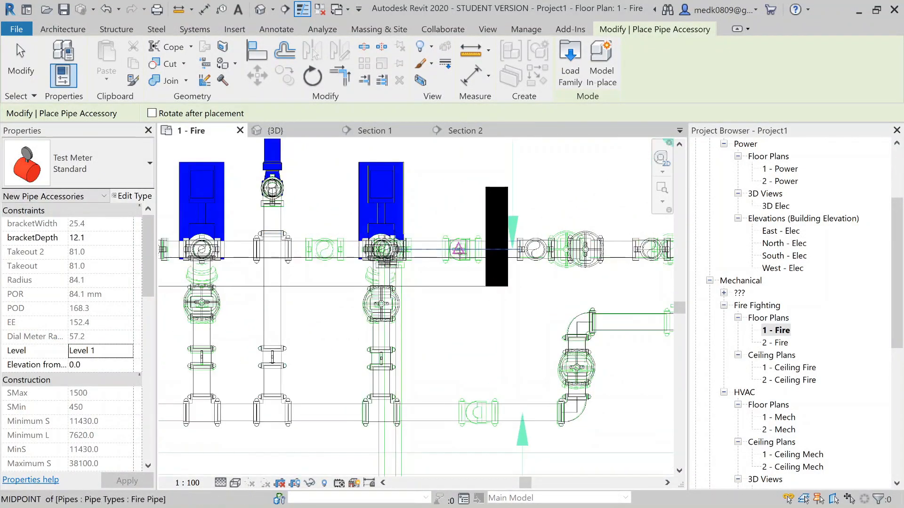
click(459, 249)
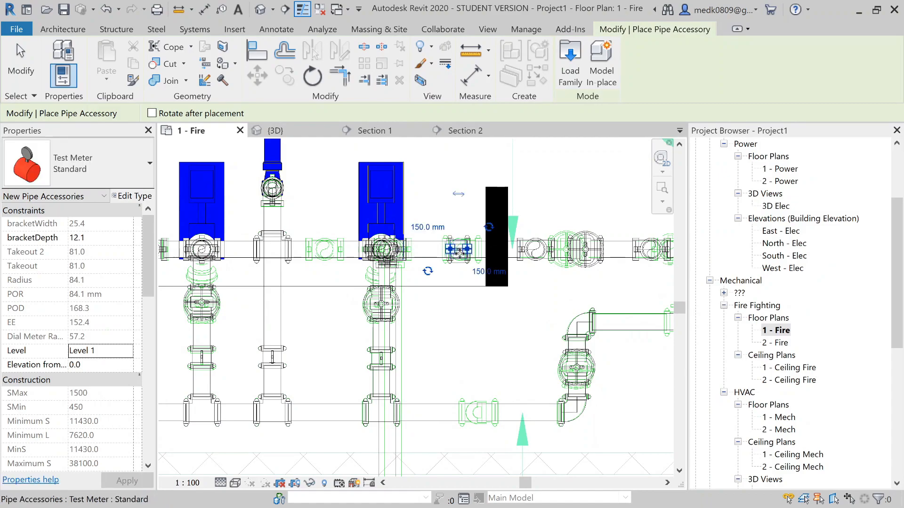
key(Escape)
scroll(459, 281, down, 2)
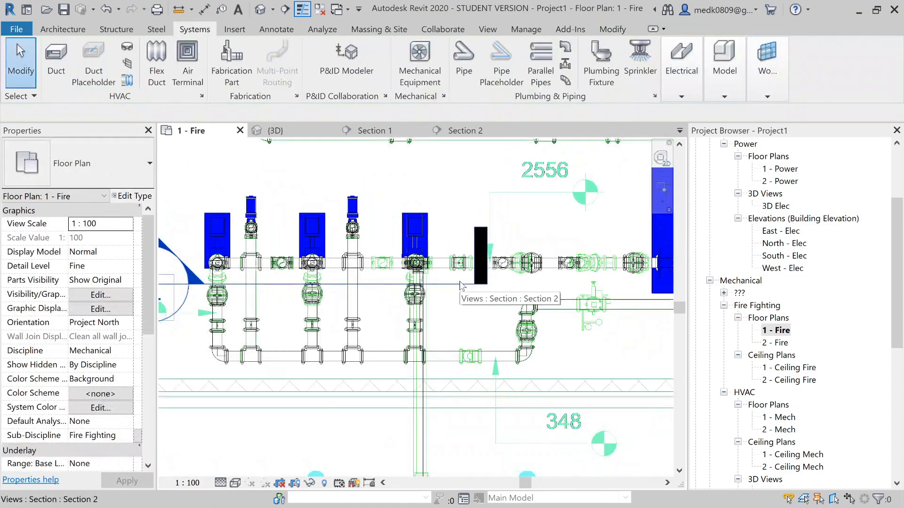
Delete the Test Meter just placed between the third electric pump and the Section 2 marker.
scroll(459, 281, up, 3)
scroll(461, 280, up, 1)
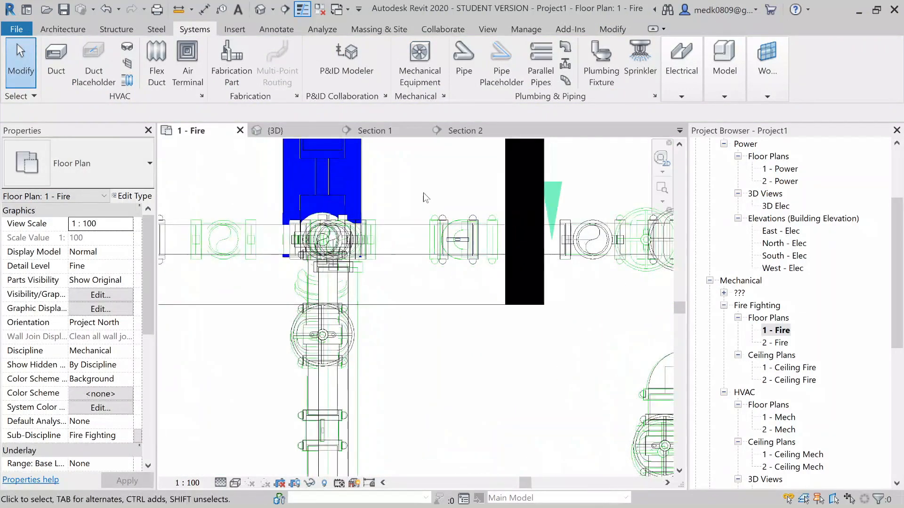
drag(400, 179, 490, 290)
key(Escape)
scroll(489, 289, down, 3)
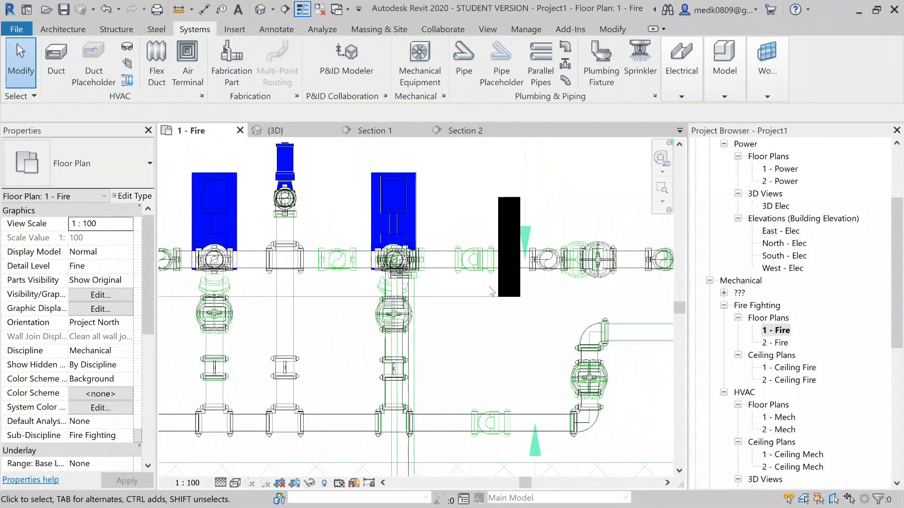
scroll(491, 292, down, 2)
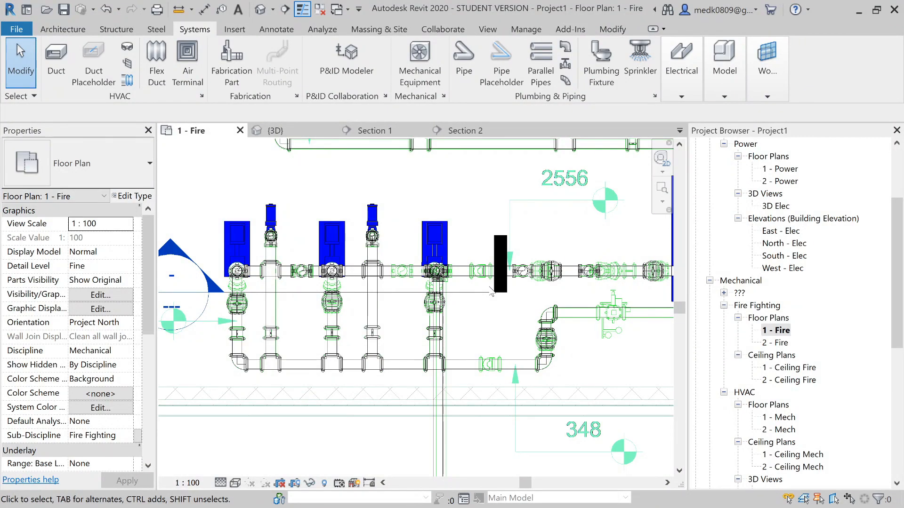
Move the gate valve and grooved elbow fitting just beyond the Section 2 marker left, aligning the valve with the drawing's symbol.
scroll(527, 273, up, 2)
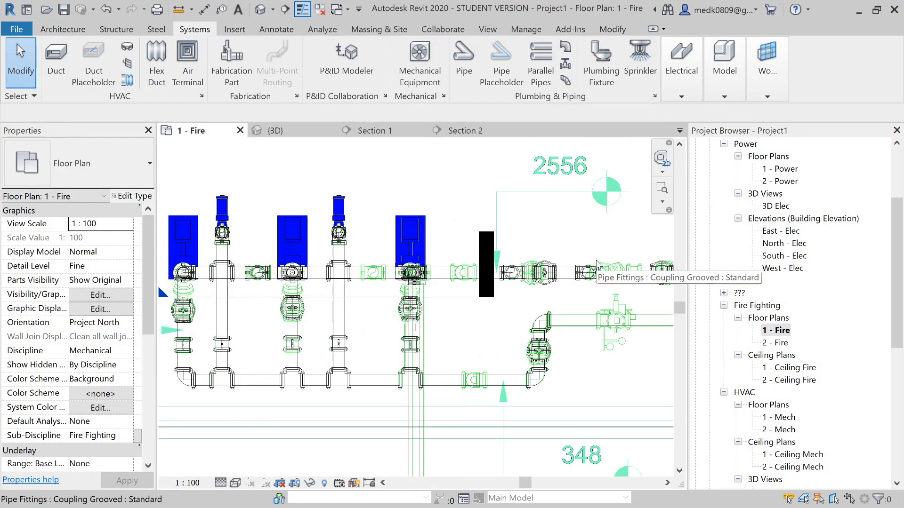
scroll(521, 272, up, 1)
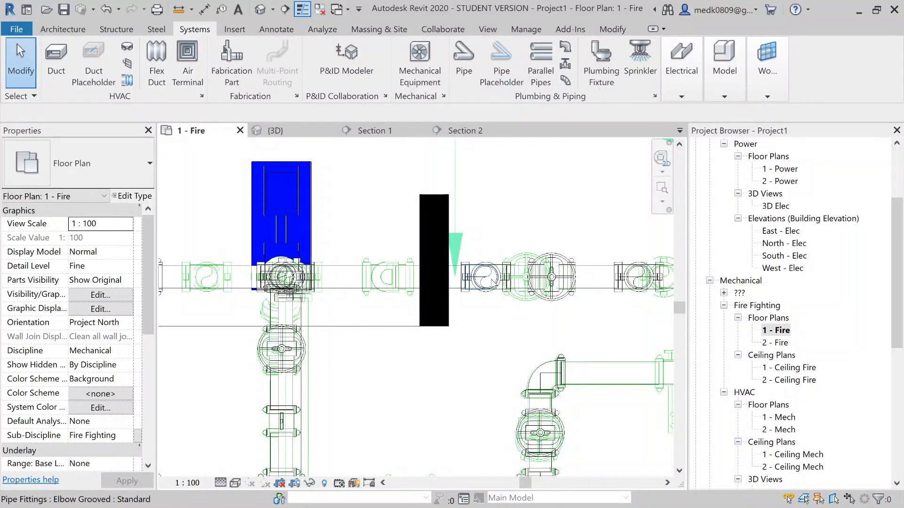
scroll(508, 271, down, 1)
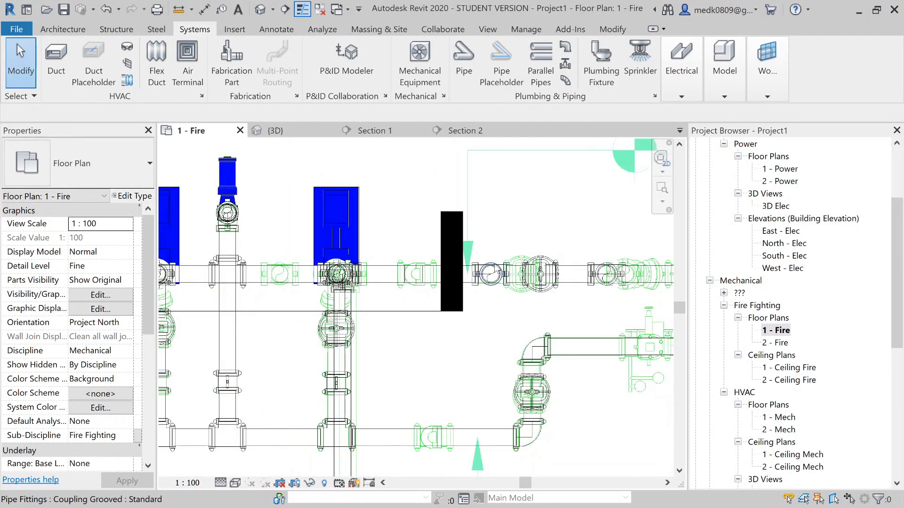
drag(525, 306, 573, 318)
key(Left)
key(Left)
key(Left)
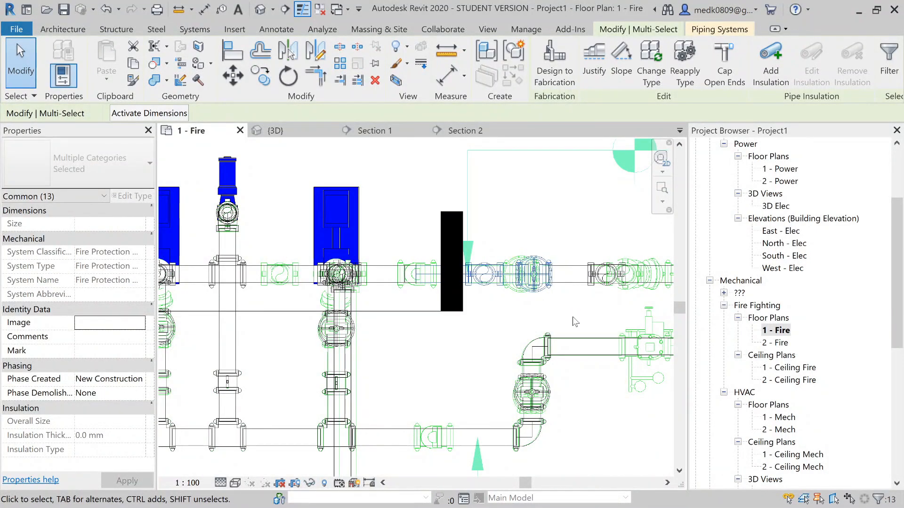
key(Left)
key(Left)
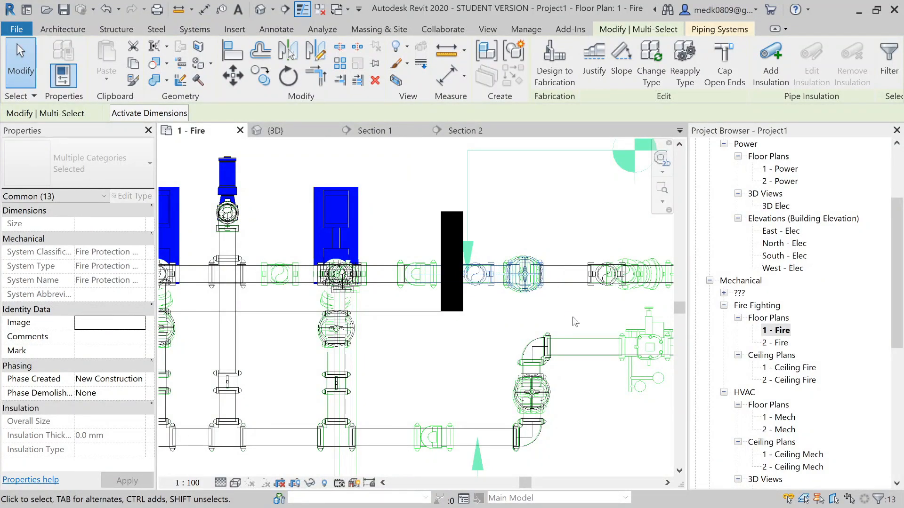
key(Escape)
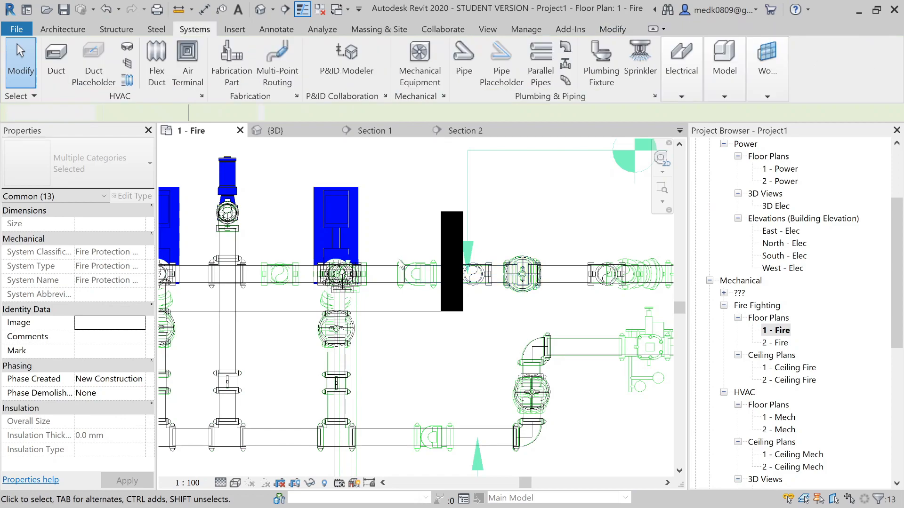
click(400, 272)
scroll(400, 272, up, 2)
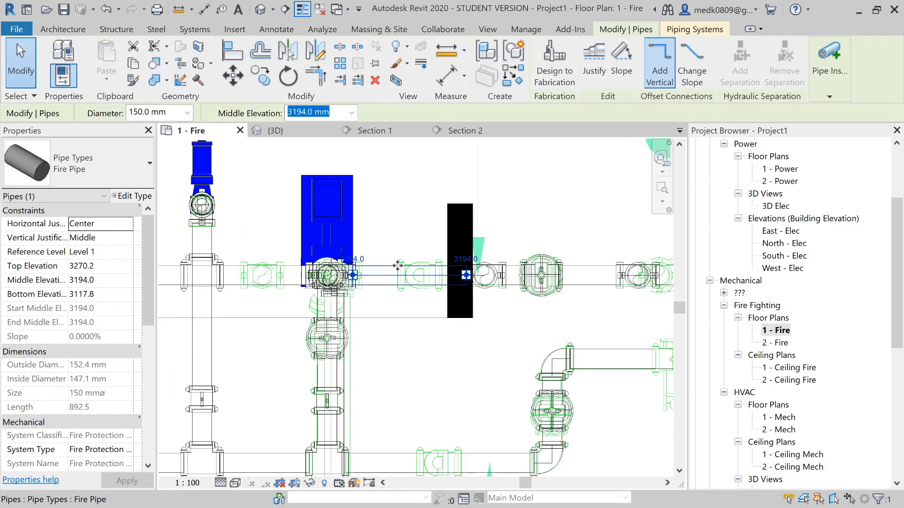
drag(502, 284, 502, 282)
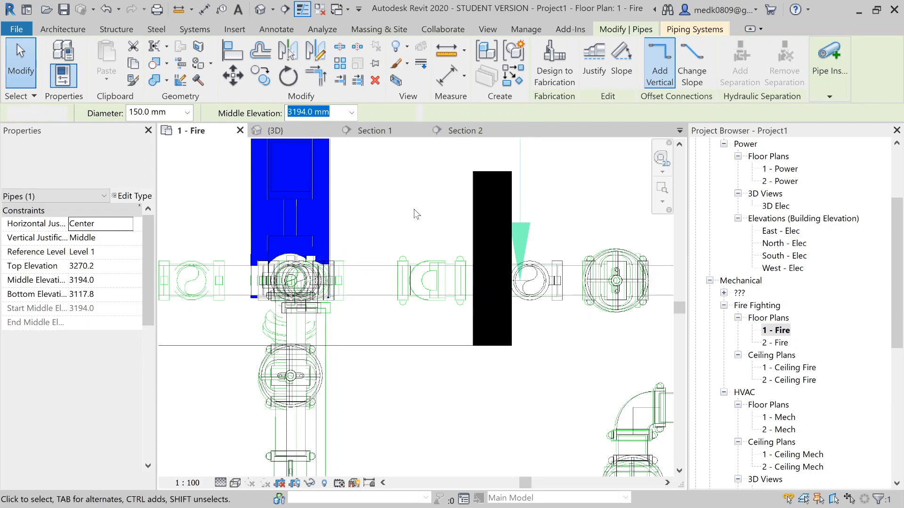
key(Escape)
scroll(416, 214, down, 3)
middle_drag(562, 272, 527, 301)
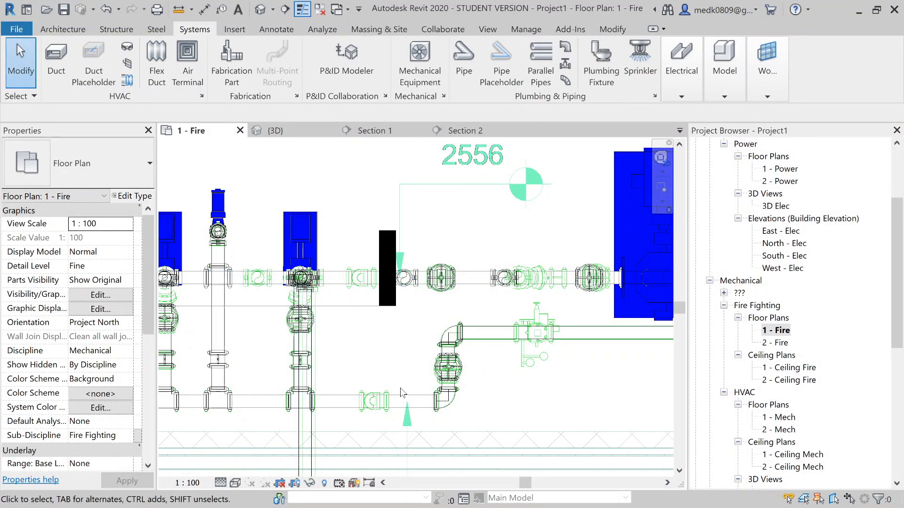
Add another Test Meter like the tank header's on the diesel pump's left-hand pipe, just before the gate valve.
scroll(422, 407, down, 2)
middle_drag(422, 407, 367, 376)
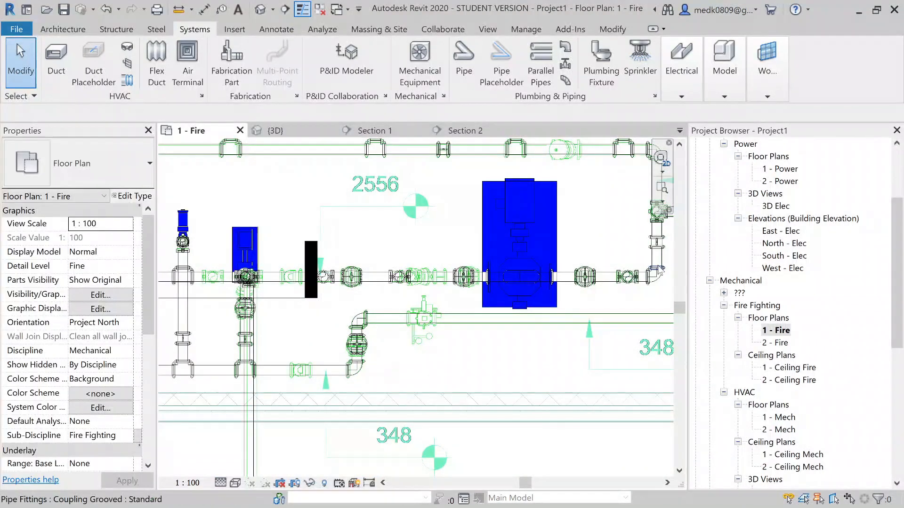
middle_drag(591, 190, 592, 233)
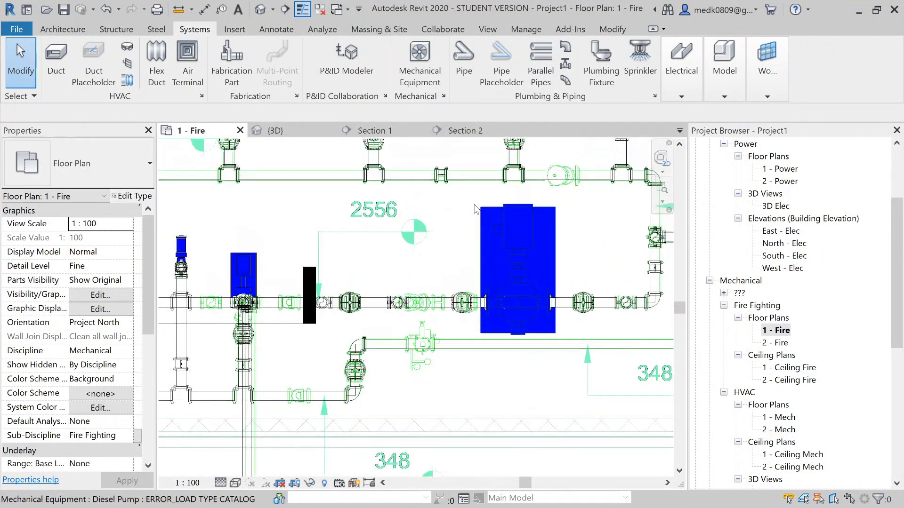
click(445, 177)
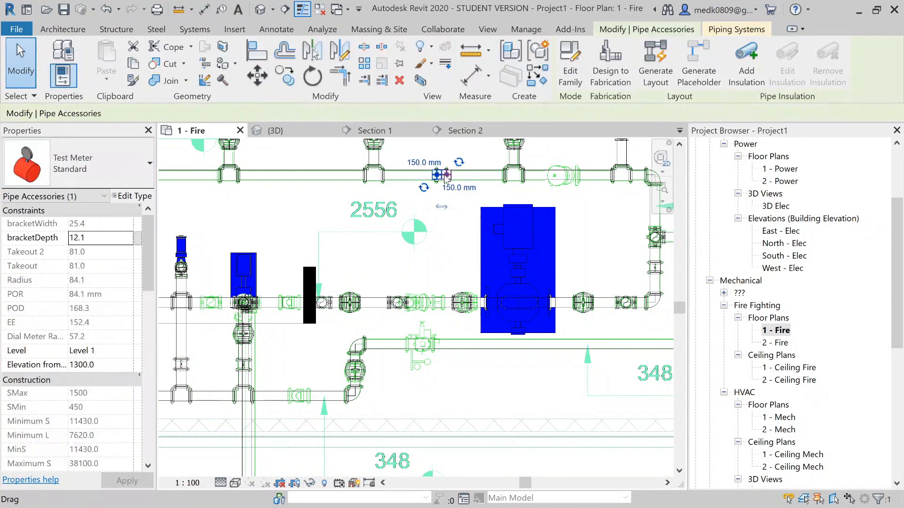
key(c)
key(s)
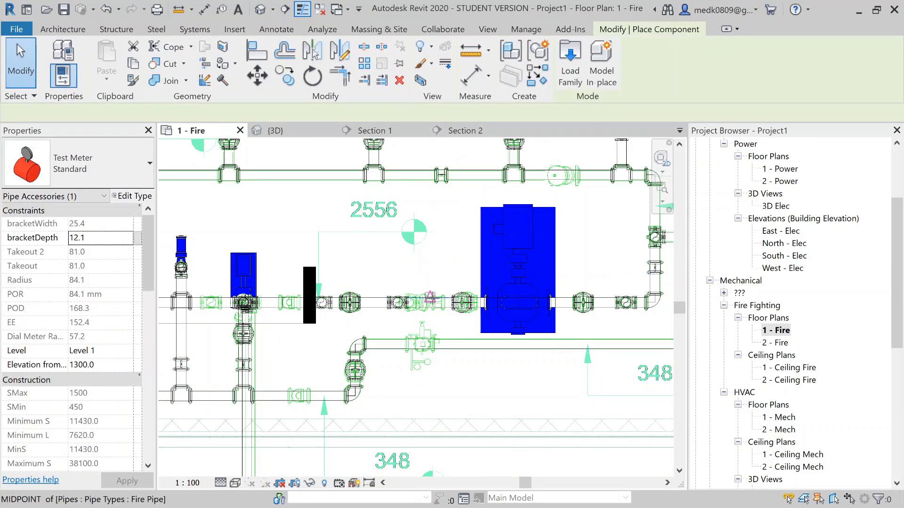
scroll(440, 308, up, 3)
scroll(441, 306, up, 2)
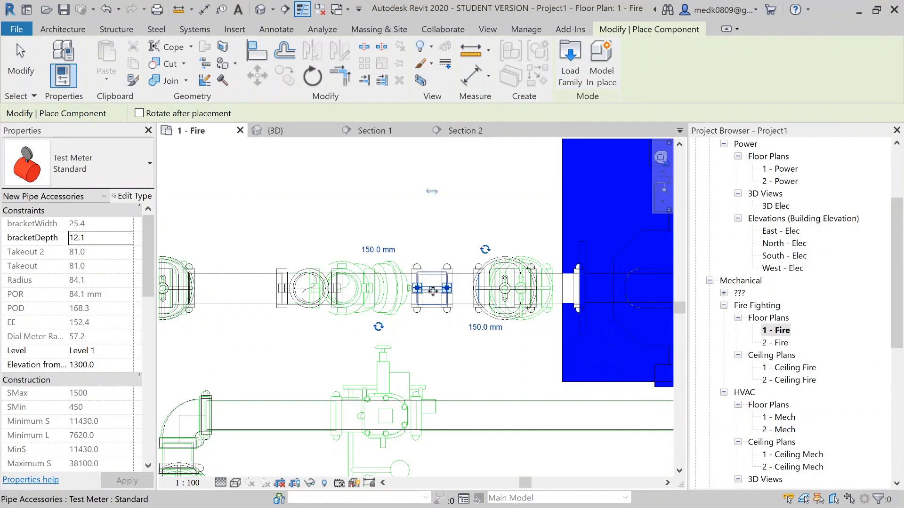
key(Escape)
key(Escape)
Move the grooved elbow fitting left of the new Test Meter further left, clear of the drawing's check valve symbol.
drag(220, 225, 351, 339)
key(Left)
key(Left)
key(Left)
key(Left)
key(Left)
key(Left)
key(Left)
key(Left)
key(Left)
key(Left)
key(Left)
key(Left)
key(Left)
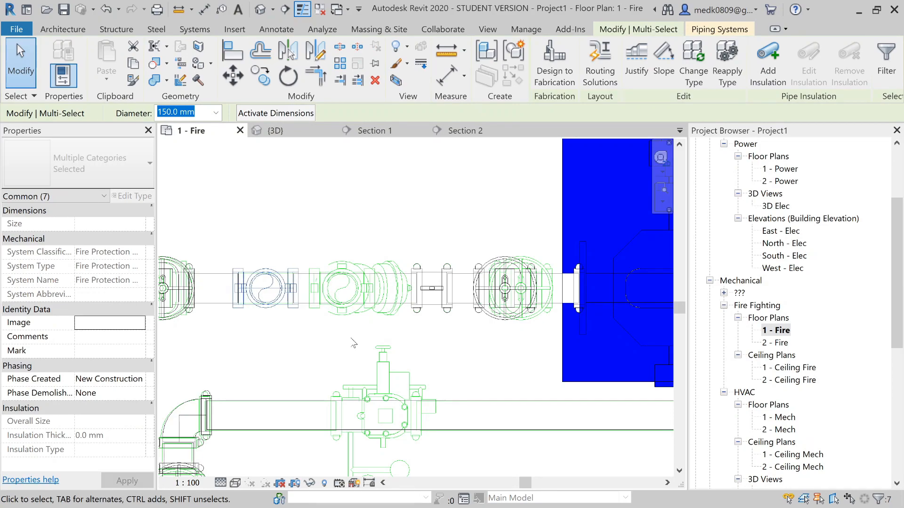
key(Escape)
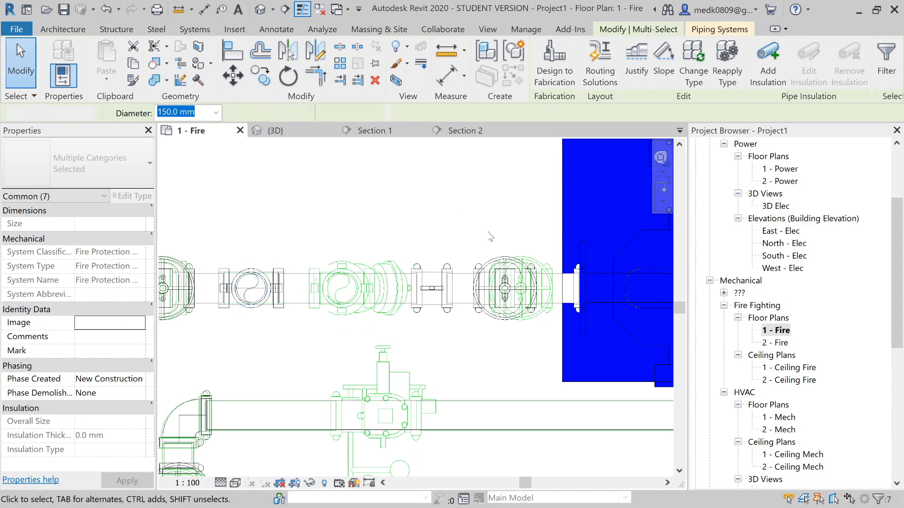
Move the gate valve beside the diesel pump right until it lines up with the drawing's symbol.
click(487, 267)
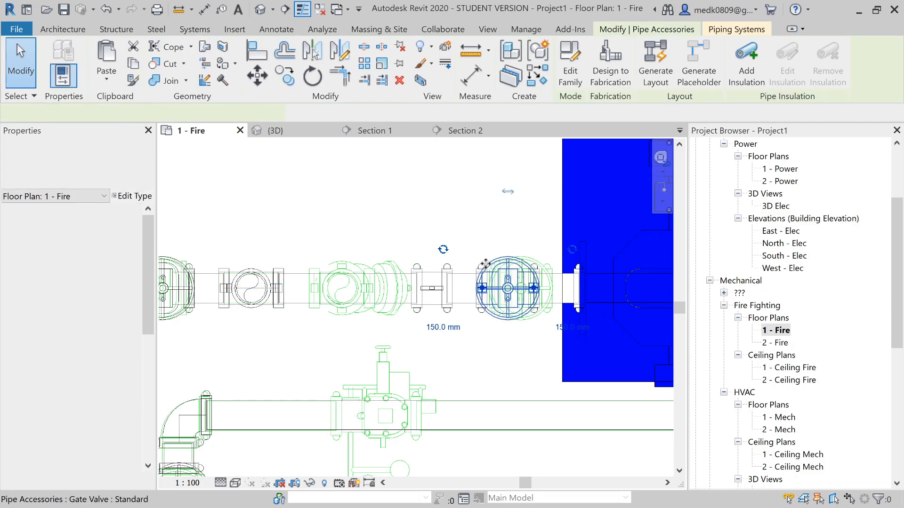
key(Right)
key(Right)
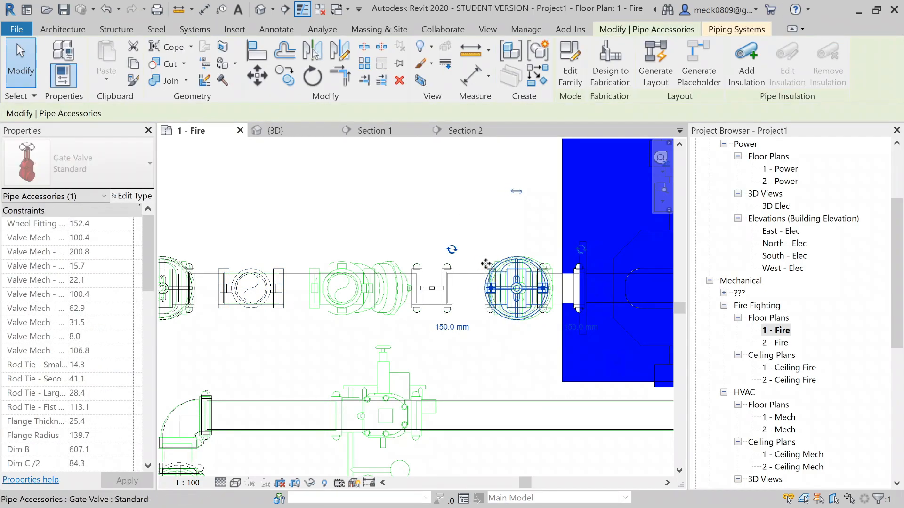
key(Right)
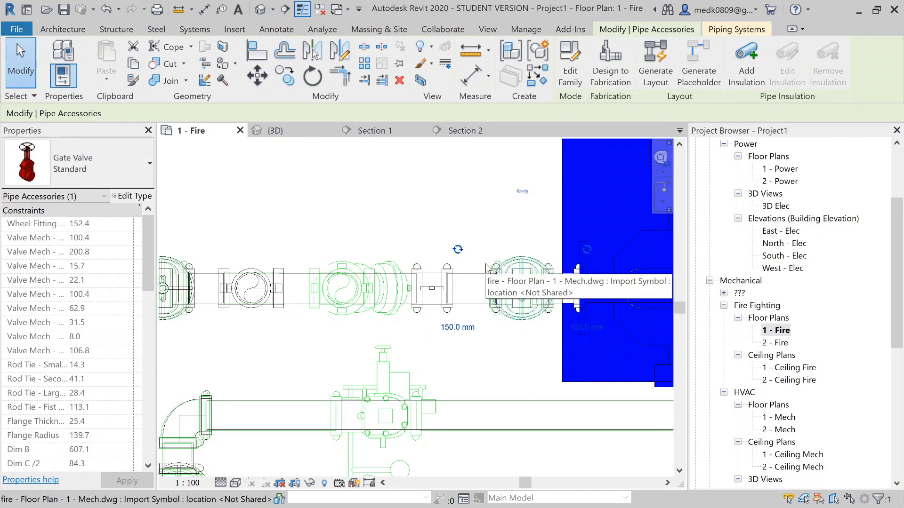
key(Escape)
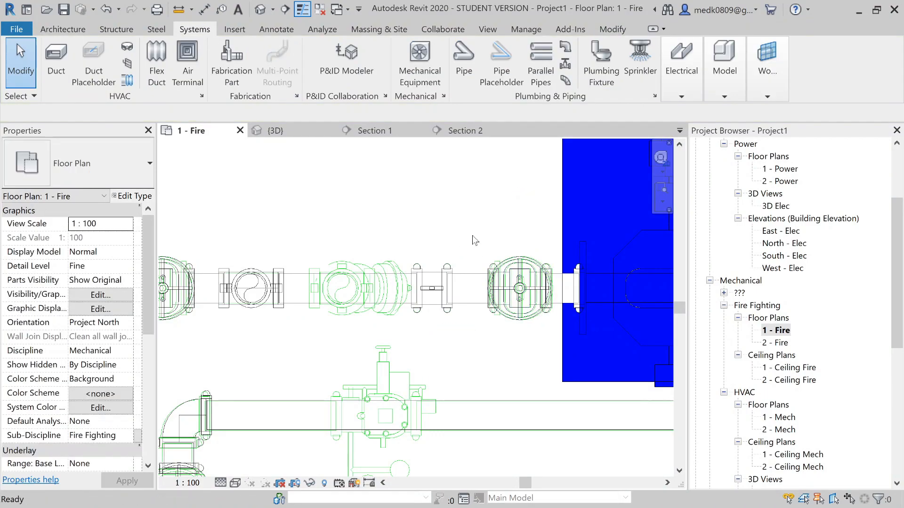
Load the Check Valve family and place a Check Valve on the lower header between the third pump's branch and the elbow.
scroll(445, 277, down, 1)
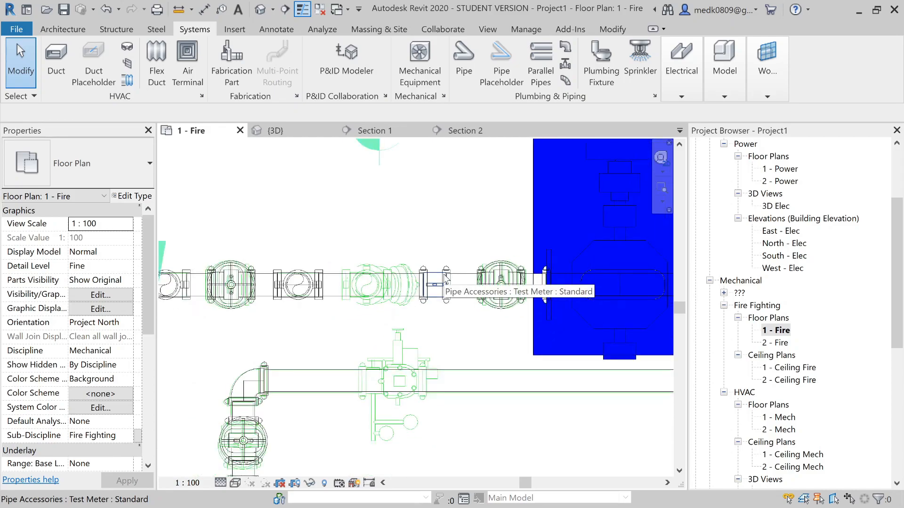
scroll(445, 279, down, 3)
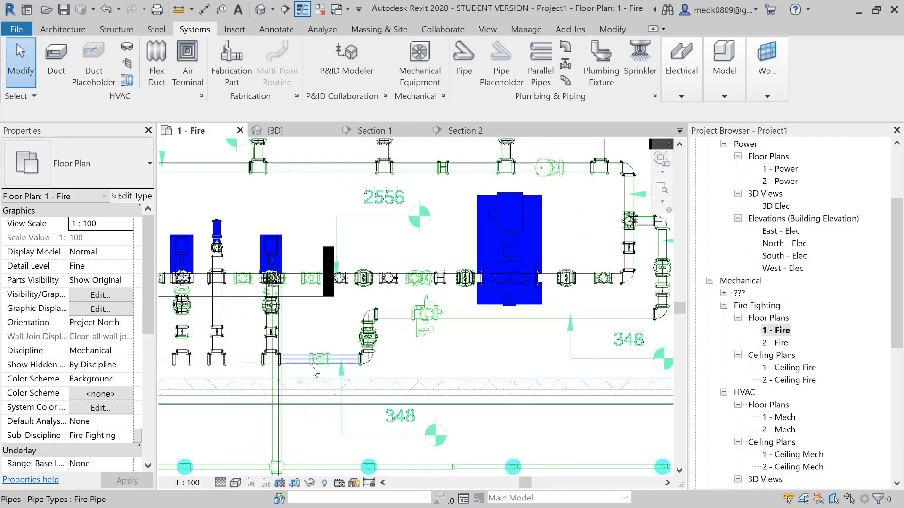
scroll(315, 369, up, 4)
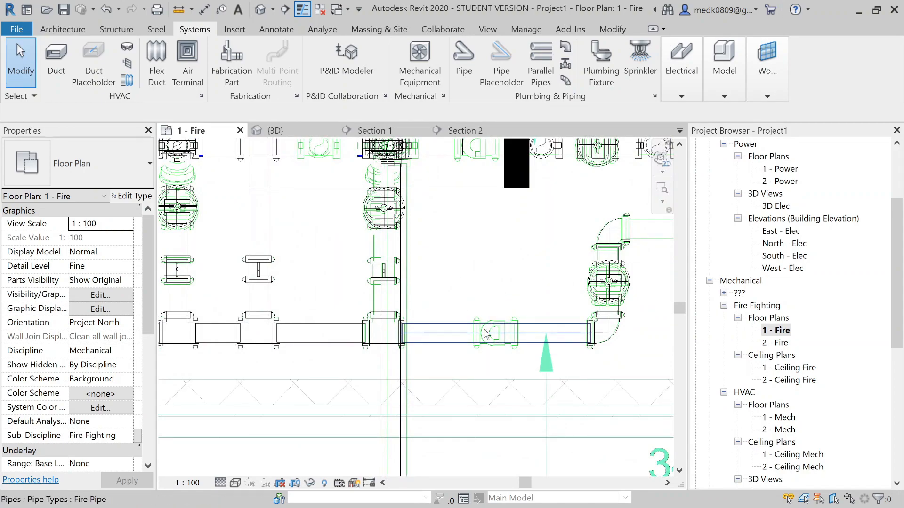
click(566, 63)
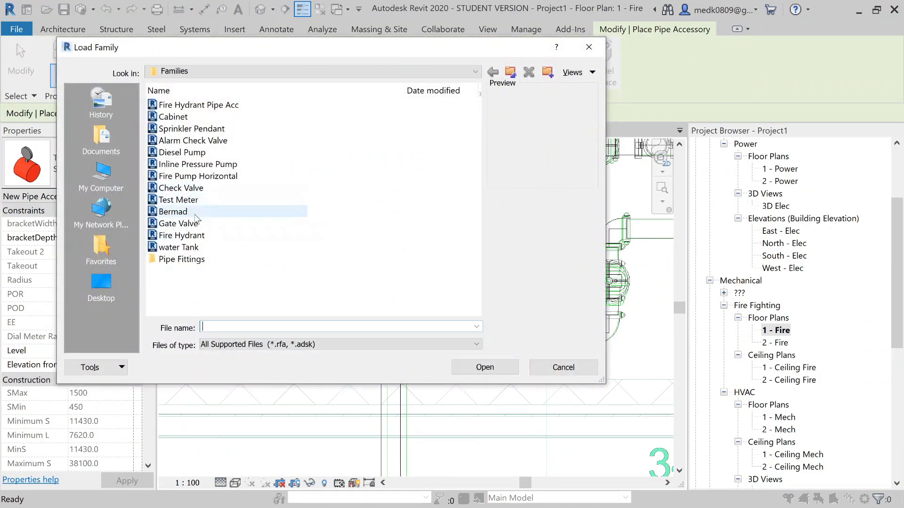
click(190, 191)
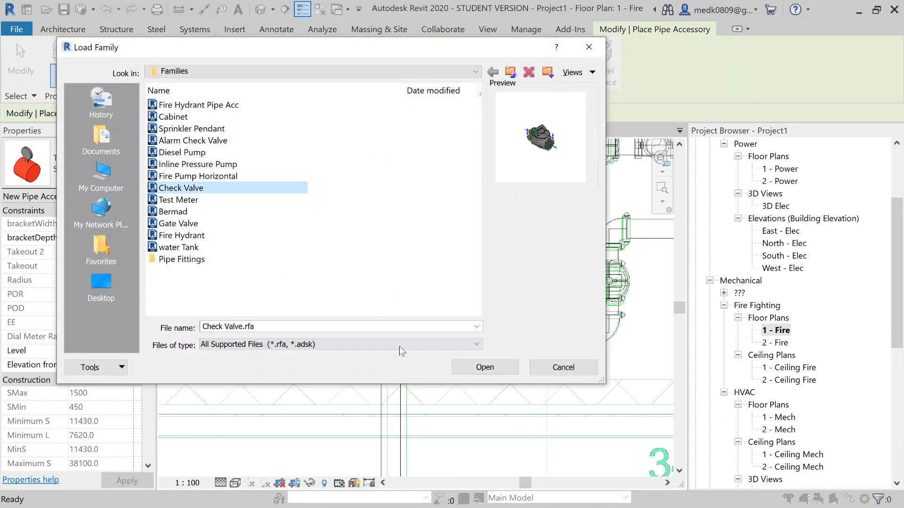
click(484, 367)
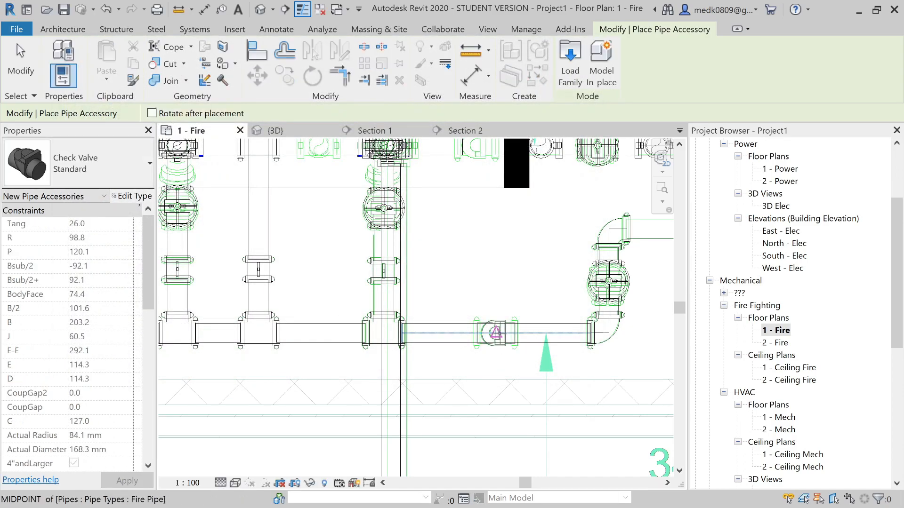
click(497, 332)
scroll(496, 332, down, 3)
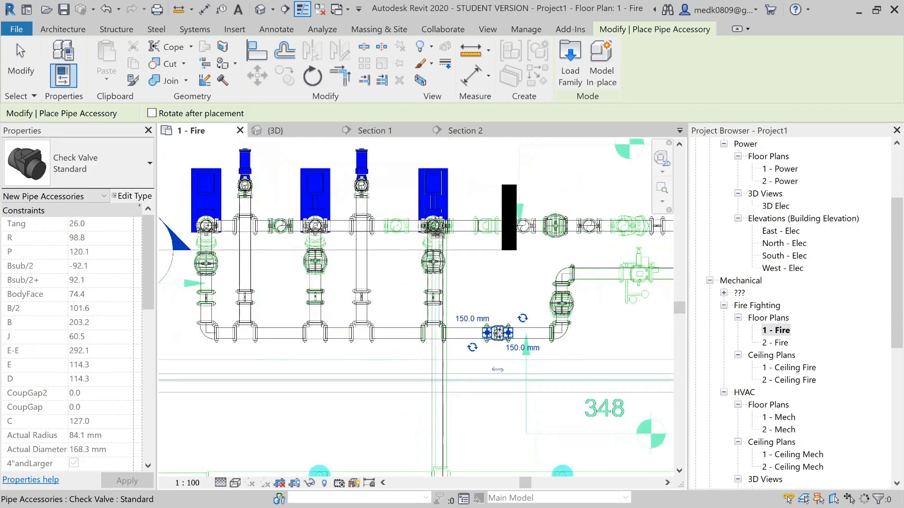
Place another Check Valve on the upper header between the third pump and the solid black rectangle, and end the placement.
scroll(499, 212, up, 3)
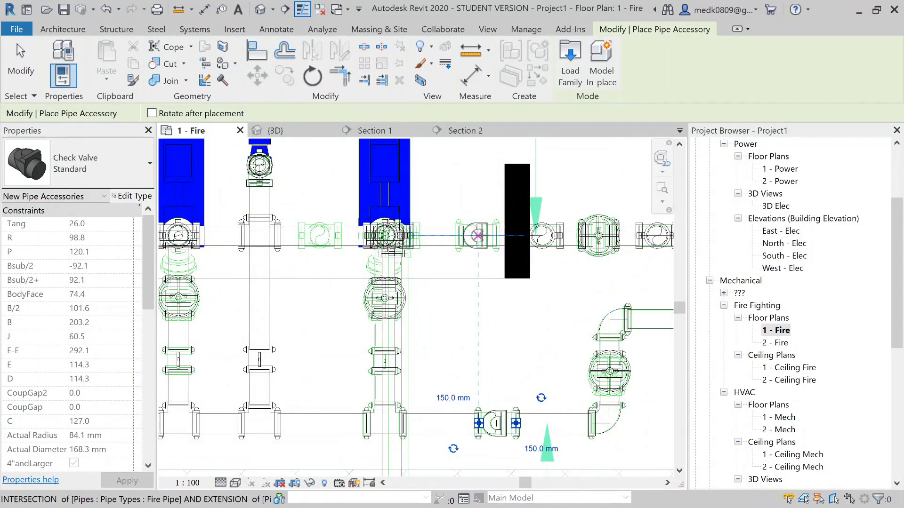
scroll(476, 293, down, 3)
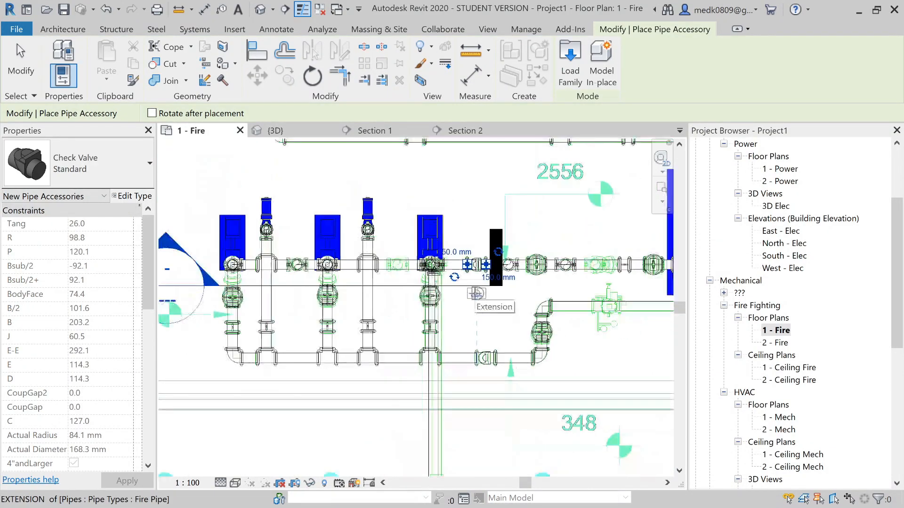
scroll(476, 294, down, 2)
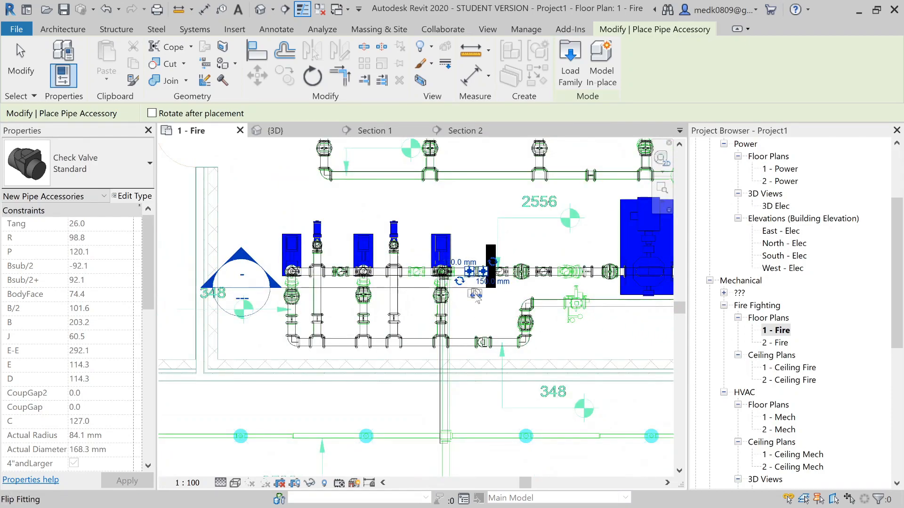
scroll(475, 294, down, 2)
middle_drag(440, 236, 381, 373)
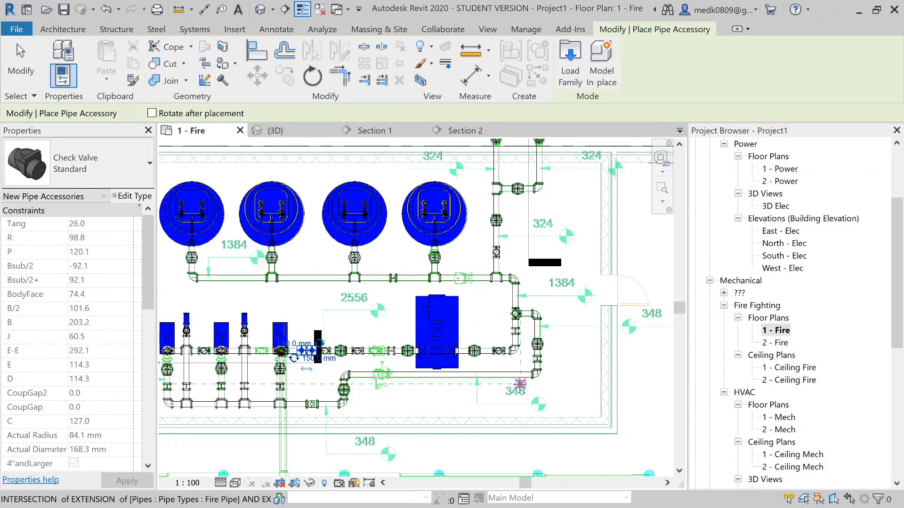
scroll(519, 385, down, 1)
middle_drag(514, 422, 547, 336)
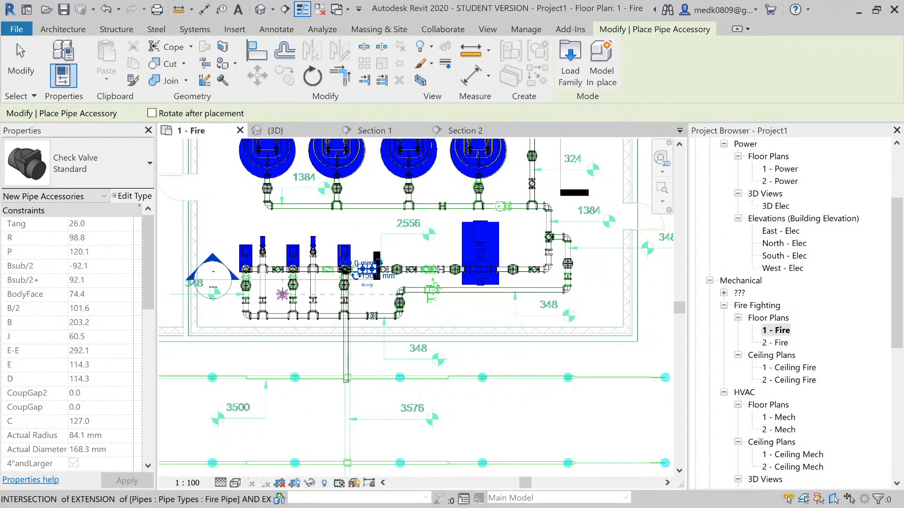
scroll(282, 295, up, 2)
scroll(282, 296, up, 1)
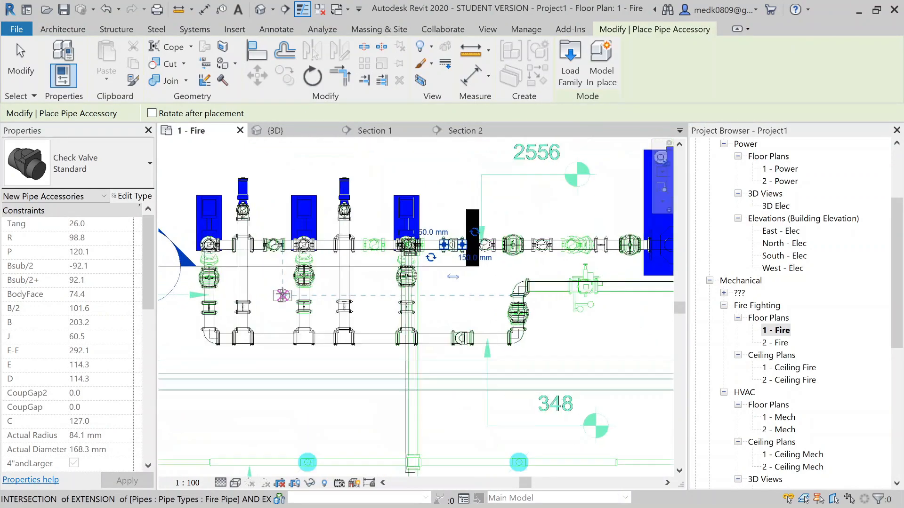
middle_drag(468, 301, 339, 387)
key(Escape)
key(Escape)
key(Escape)
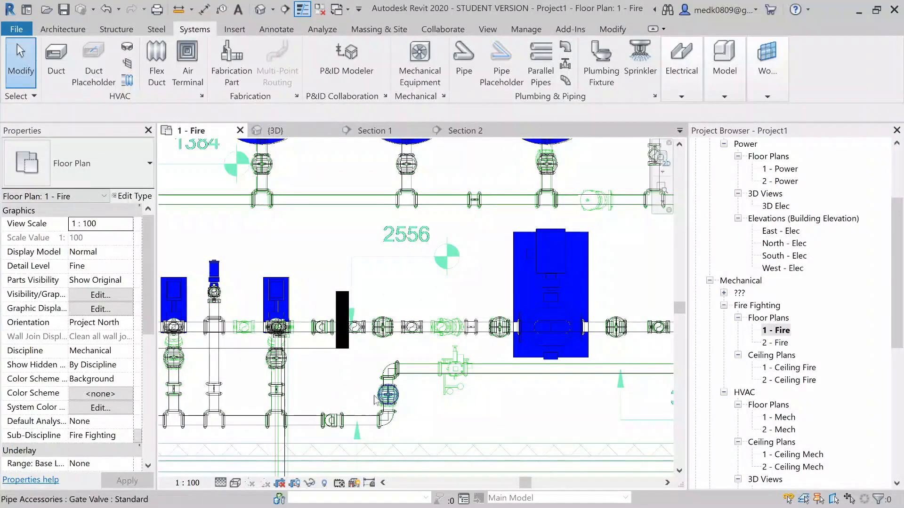
Load the Alarm Check Valve family and place one on the pipe below the diesel pump line at the drawing's alarm valve symbol.
scroll(397, 401, down, 1)
scroll(445, 354, up, 2)
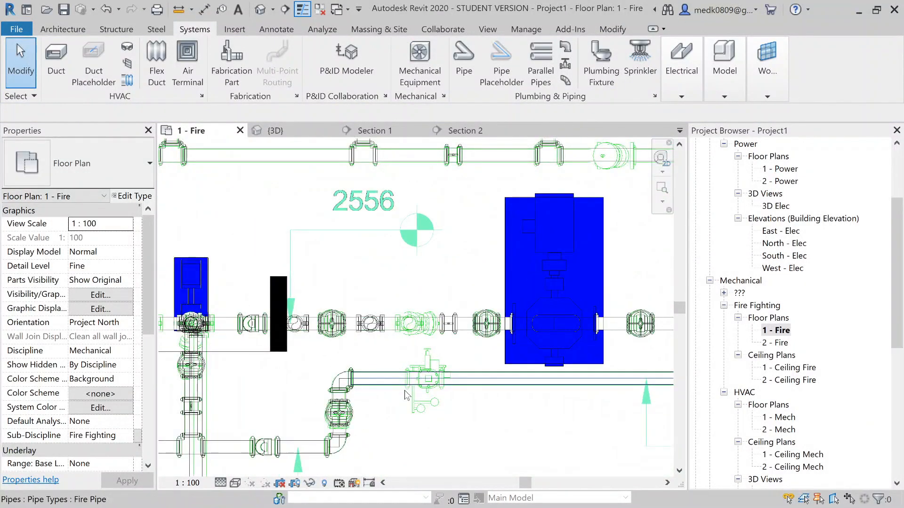
scroll(445, 354, up, 2)
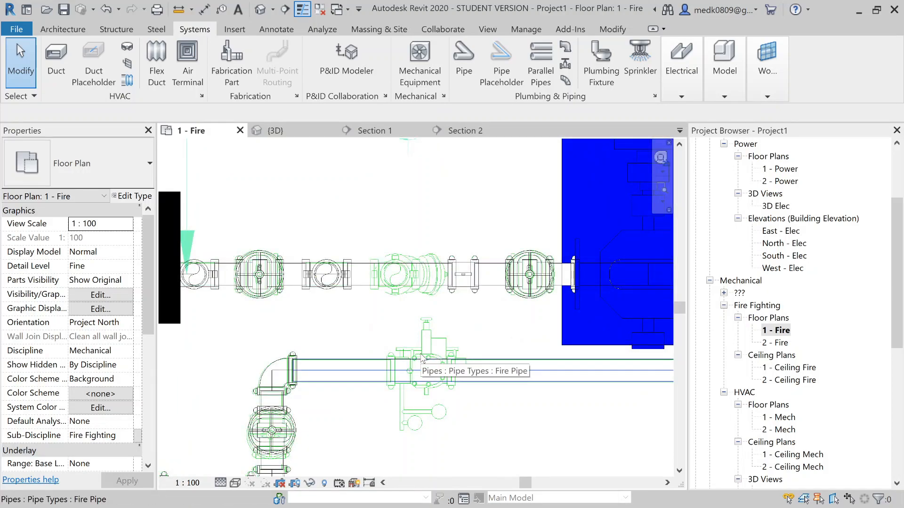
click(565, 68)
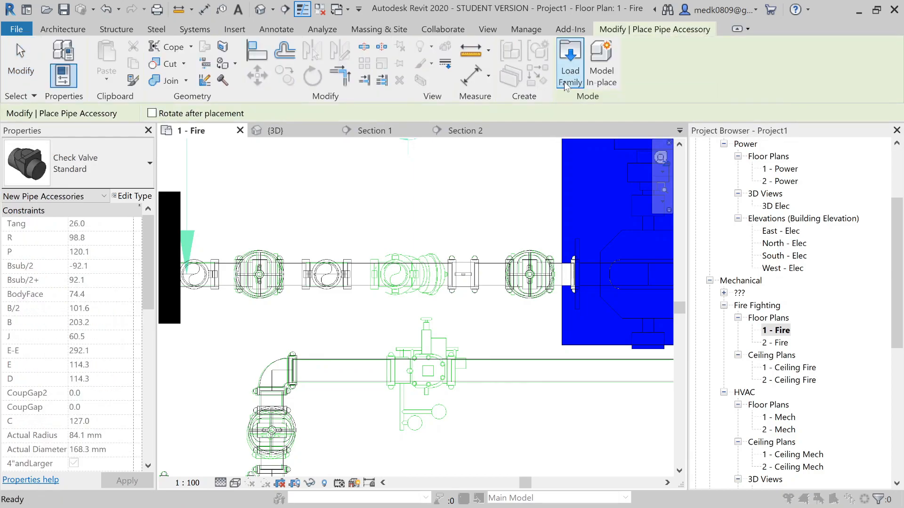
click(569, 77)
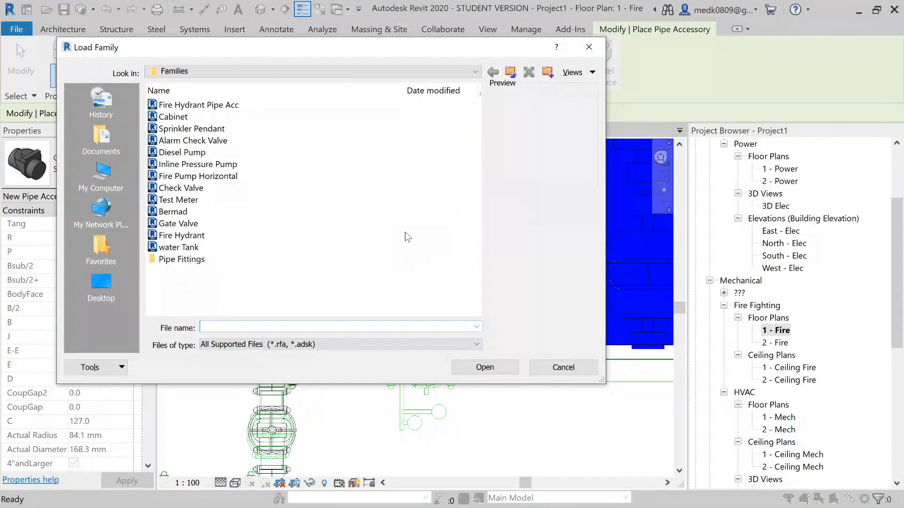
click(215, 141)
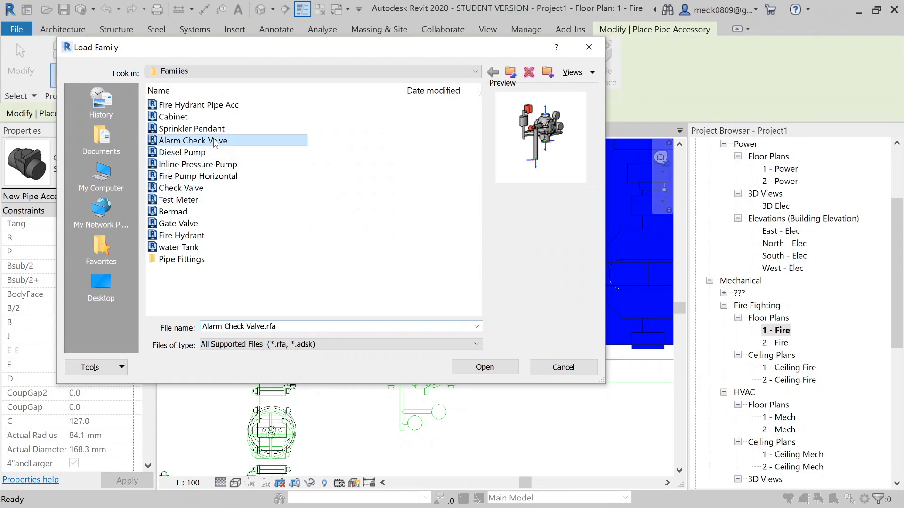
click(466, 368)
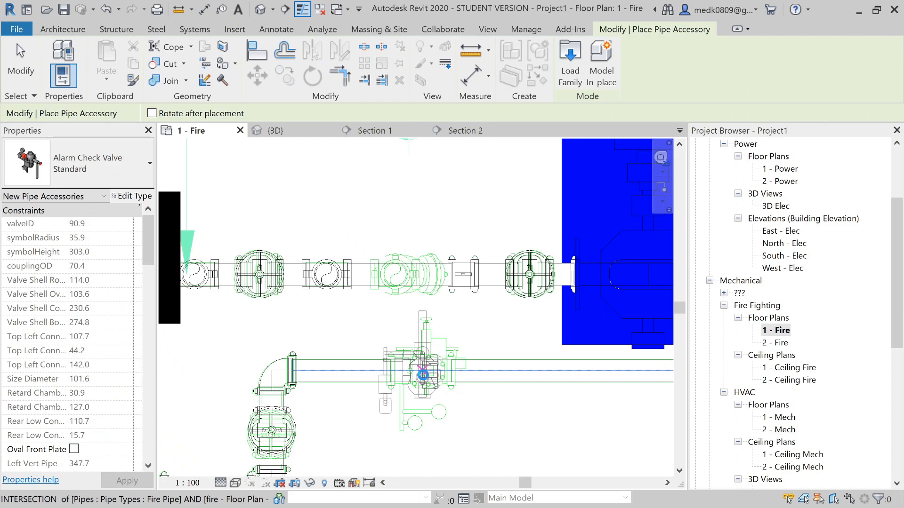
click(422, 375)
key(Escape)
key(Escape)
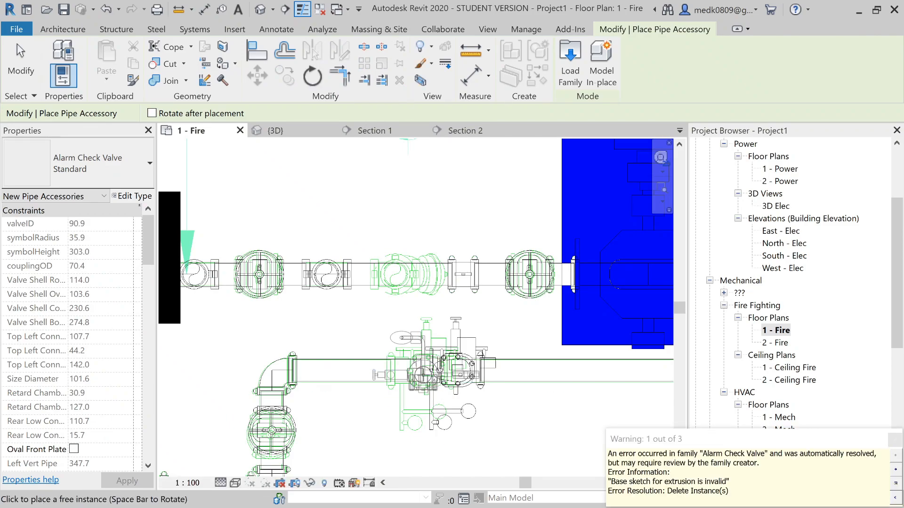
Nudge the Alarm Check Valve left along its pipe until it lines up with the drawing's symbol.
scroll(450, 376, up, 3)
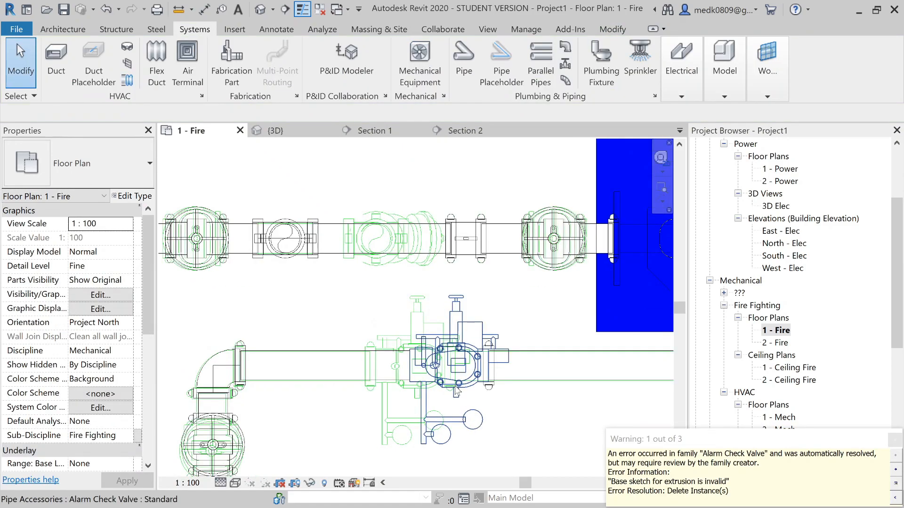
click(458, 362)
key(Left)
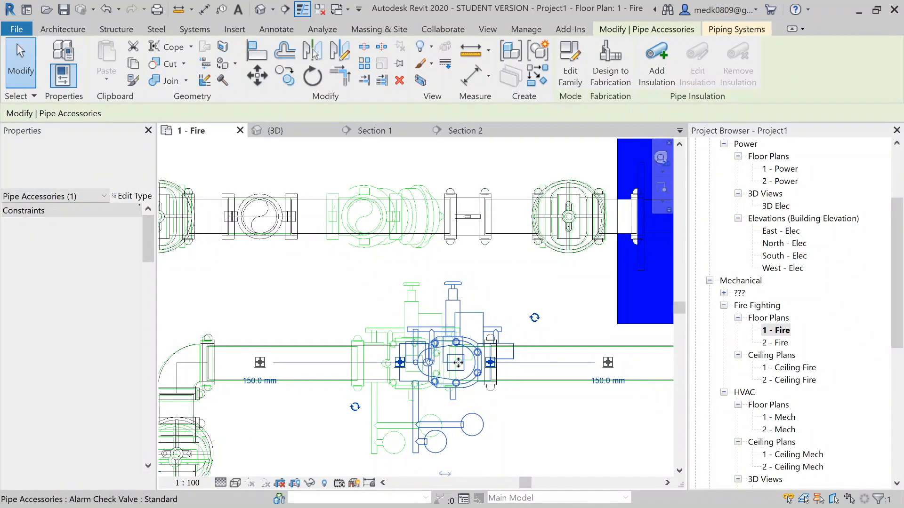
key(Left)
key(Left)
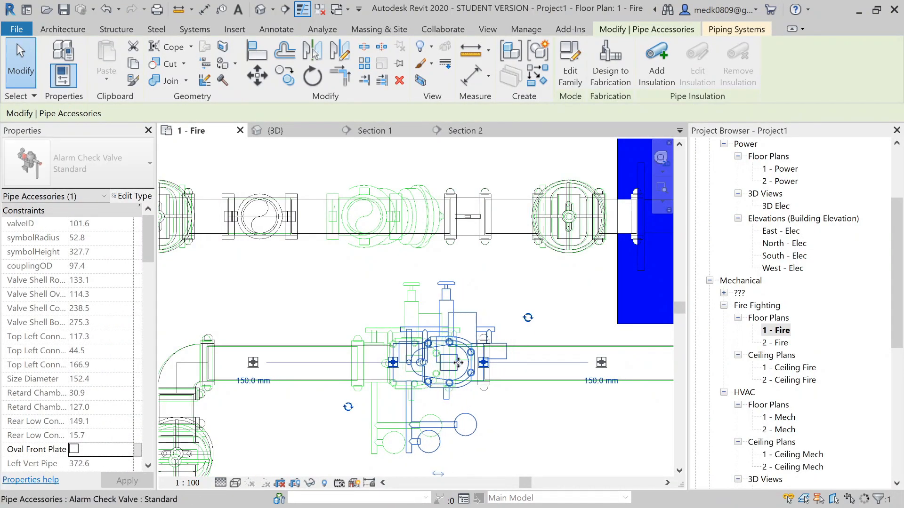
key(Left)
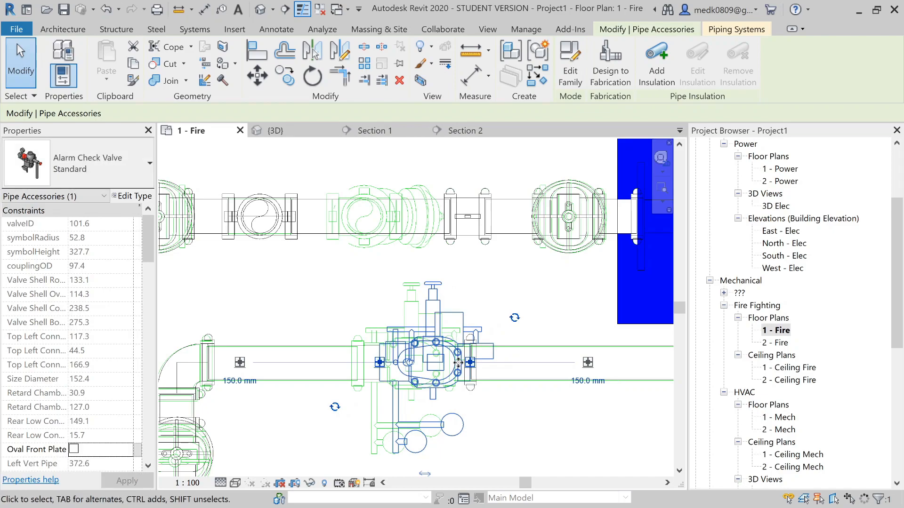
key(Left)
key(Left)
key(Left)
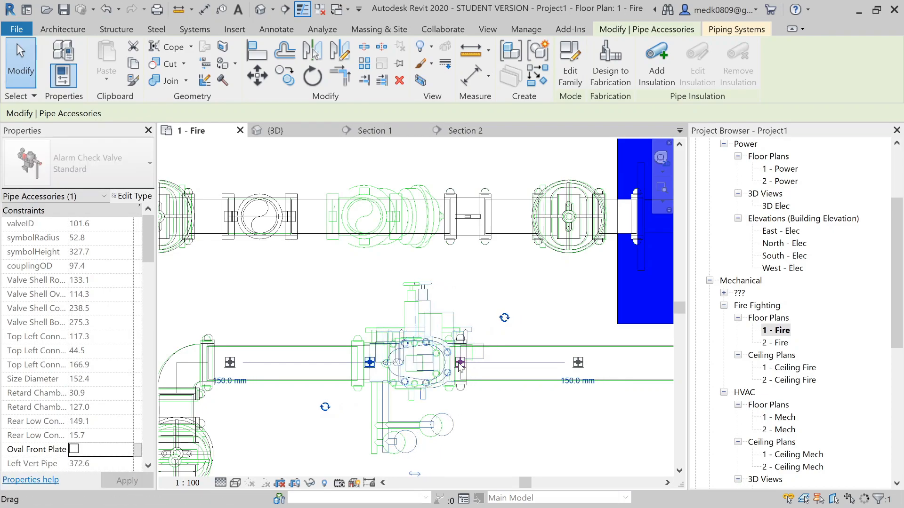
key(Left)
key(Left)
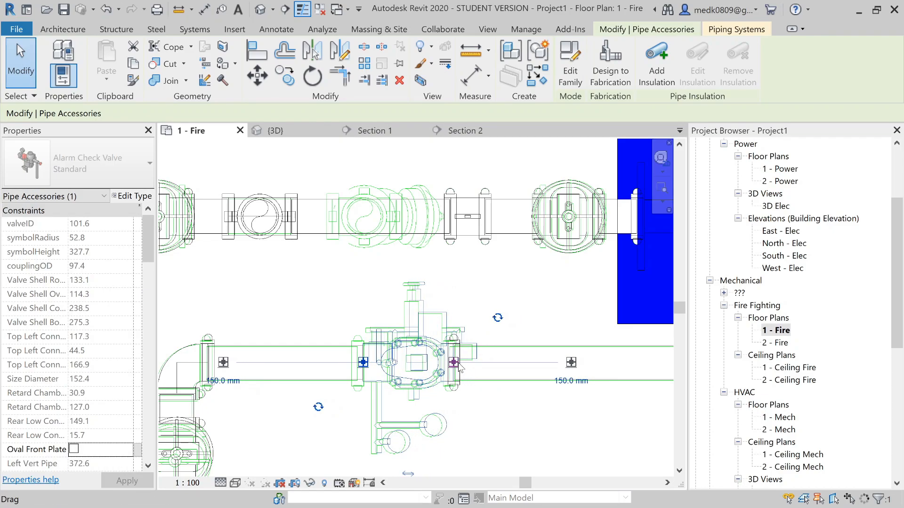
key(Left)
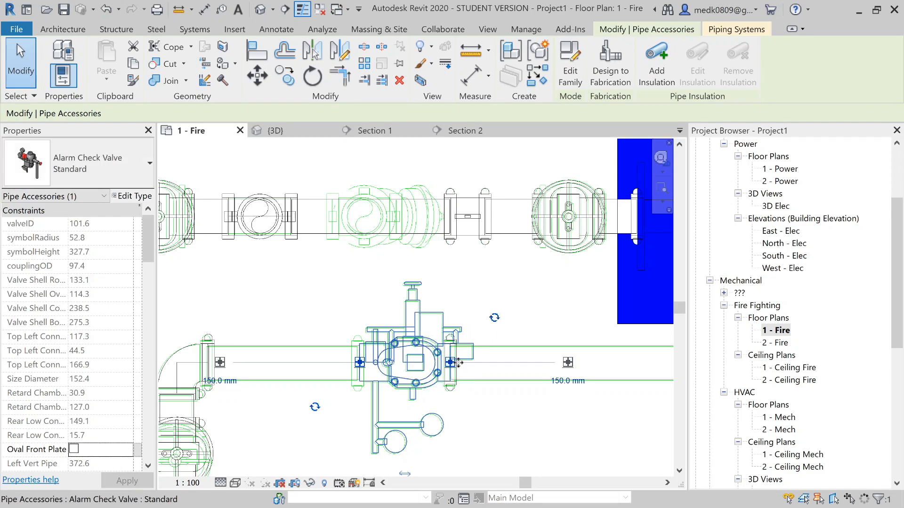
key(Left)
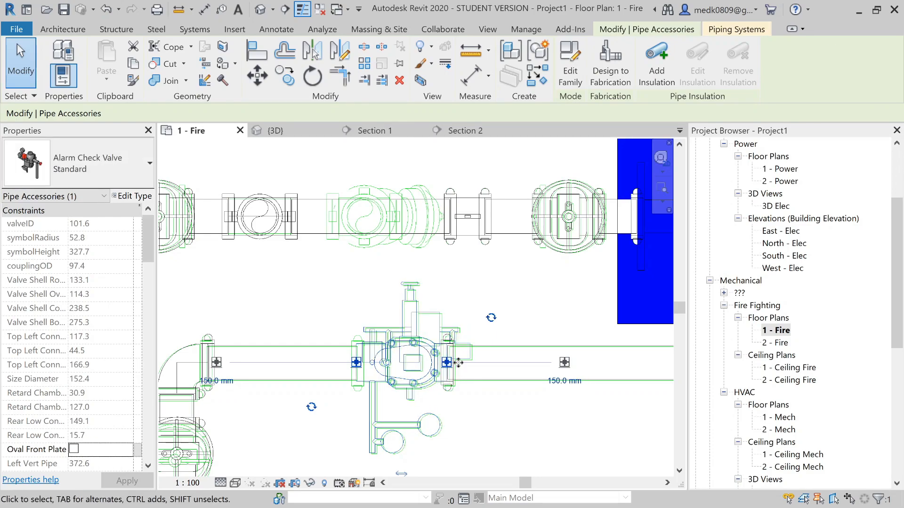
key(Escape)
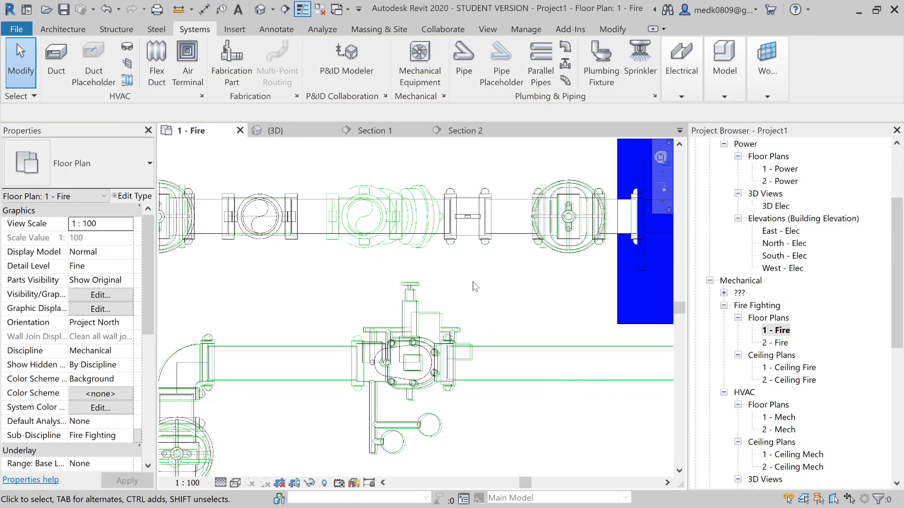
Examine the pump room piping in the 3D view, around the Alarm Check Valve, diesel pump and tank header.
scroll(472, 281, down, 1)
scroll(473, 281, down, 1)
click(304, 132)
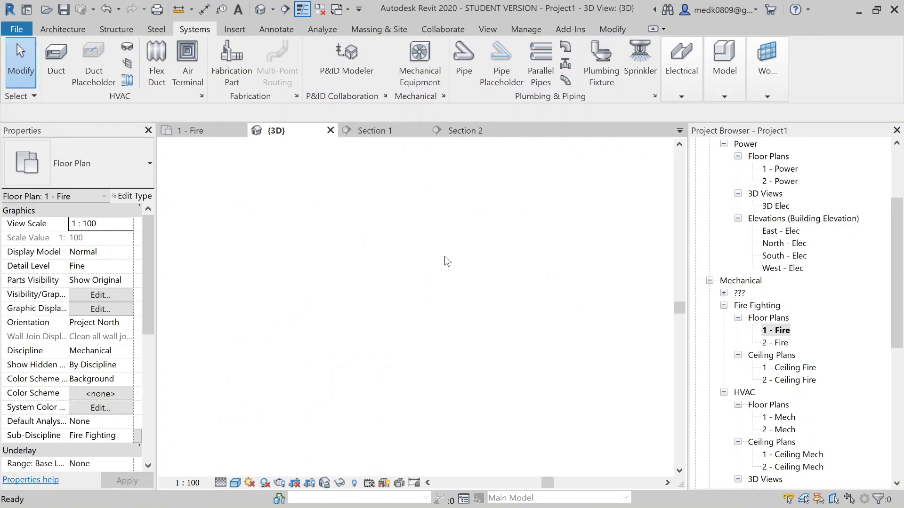
scroll(446, 258, down, 3)
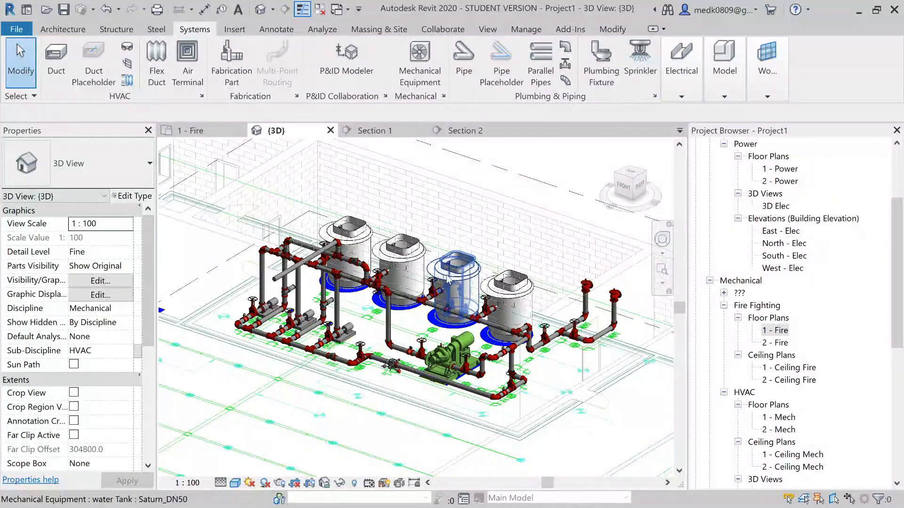
scroll(433, 328, up, 2)
shift+middle_drag(435, 333, 458, 365)
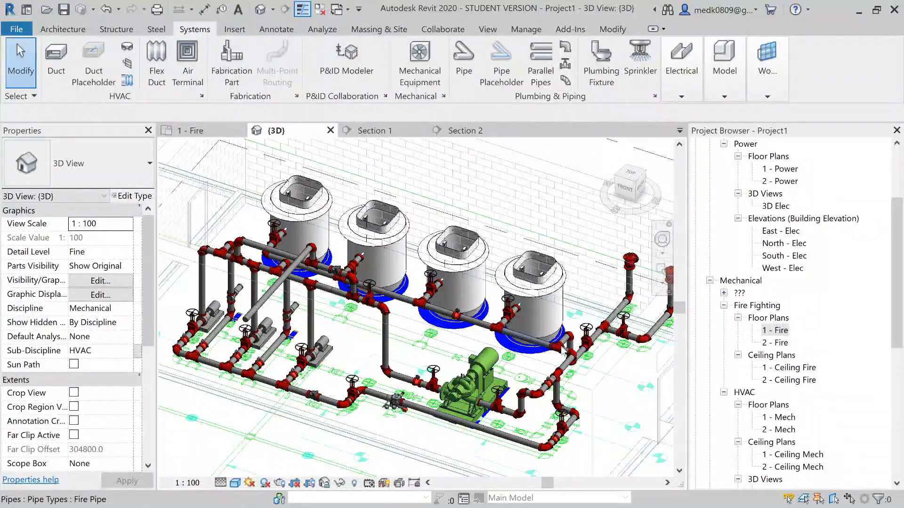
scroll(561, 350, up, 1)
middle_drag(561, 349, 442, 285)
scroll(581, 314, down, 3)
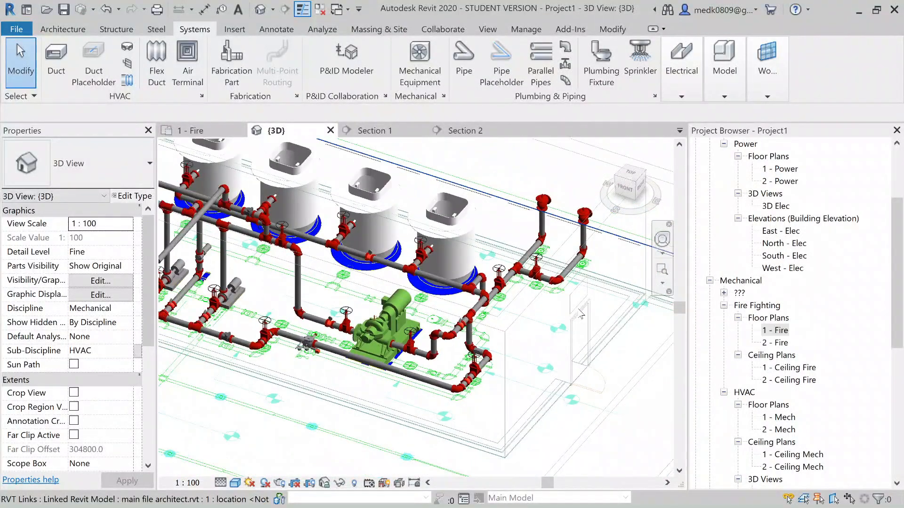
scroll(465, 291, up, 3)
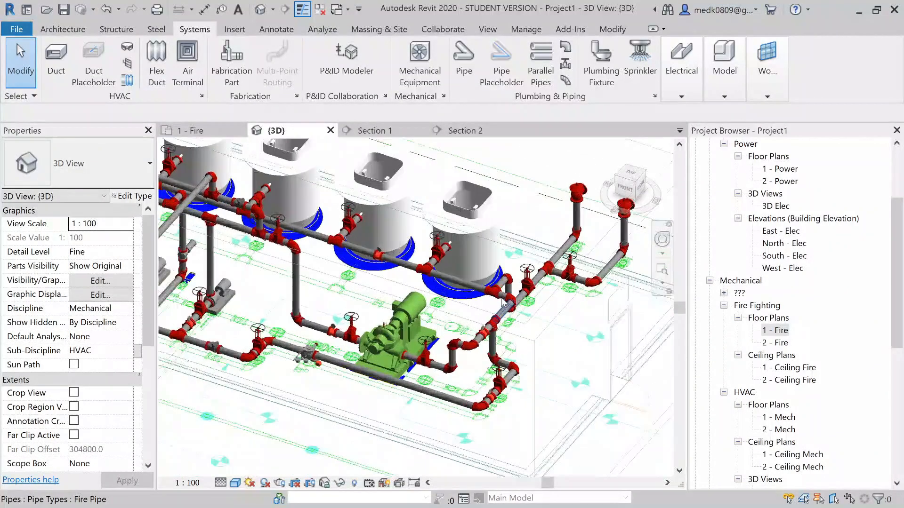
Dismiss the save reminder in the 1 - Fire floor plan and load the Bermad family as a pipe accessory.
click(210, 132)
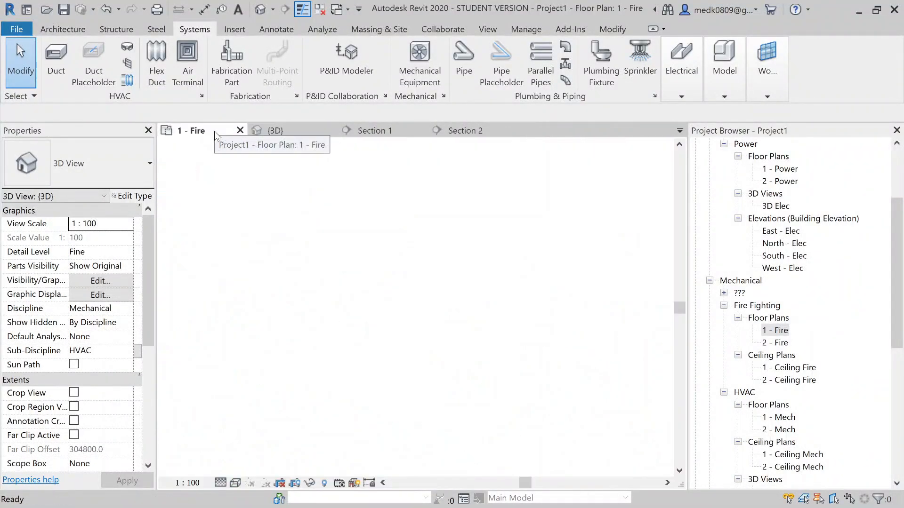
scroll(565, 335, down, 4)
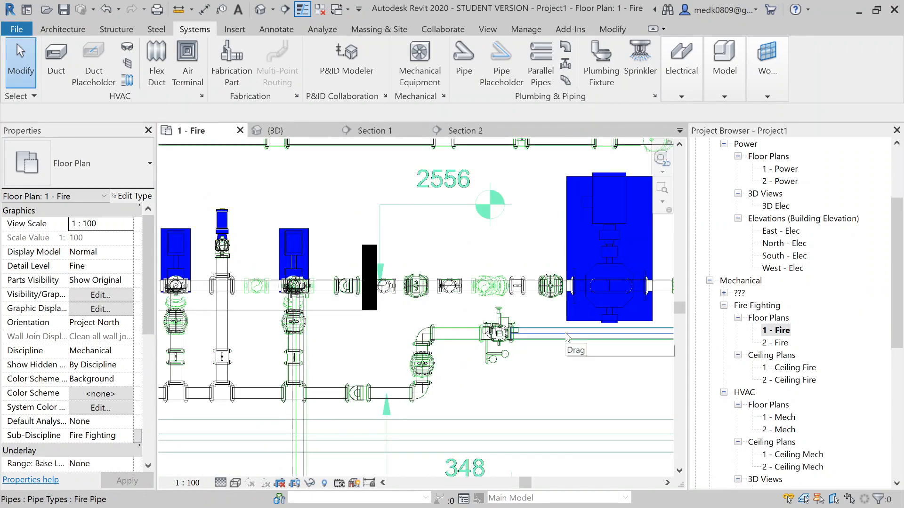
scroll(566, 334, down, 1)
middle_drag(515, 292, 490, 313)
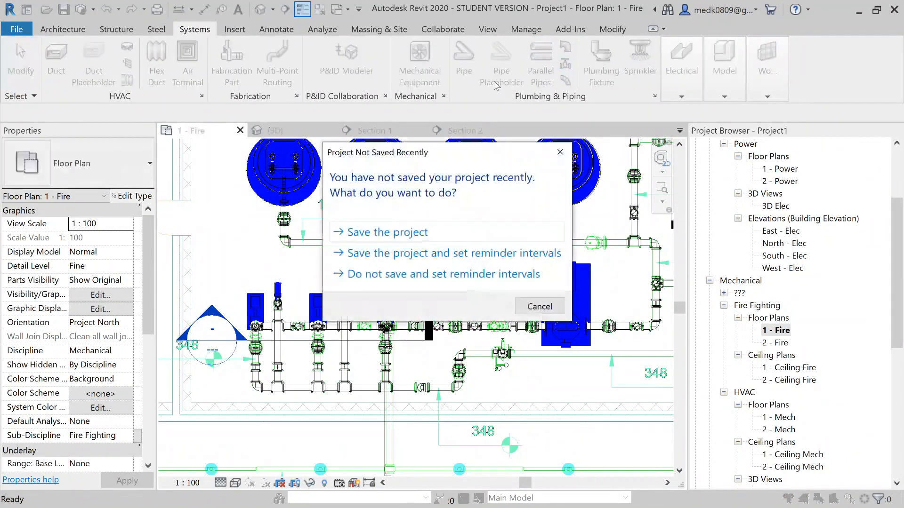
key(Escape)
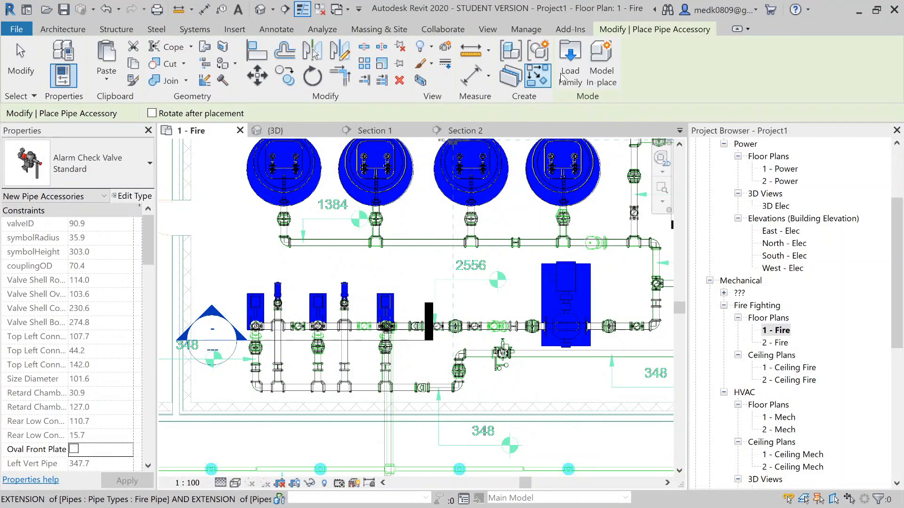
click(571, 66)
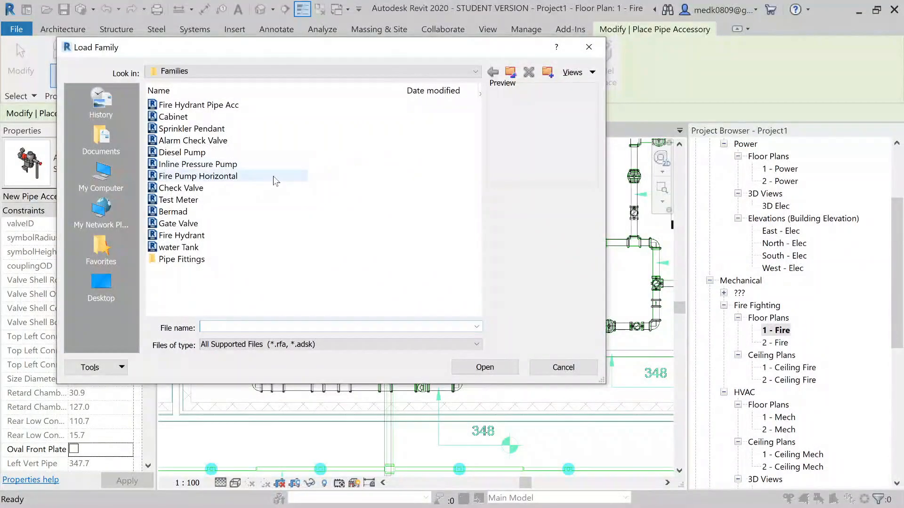
click(190, 210)
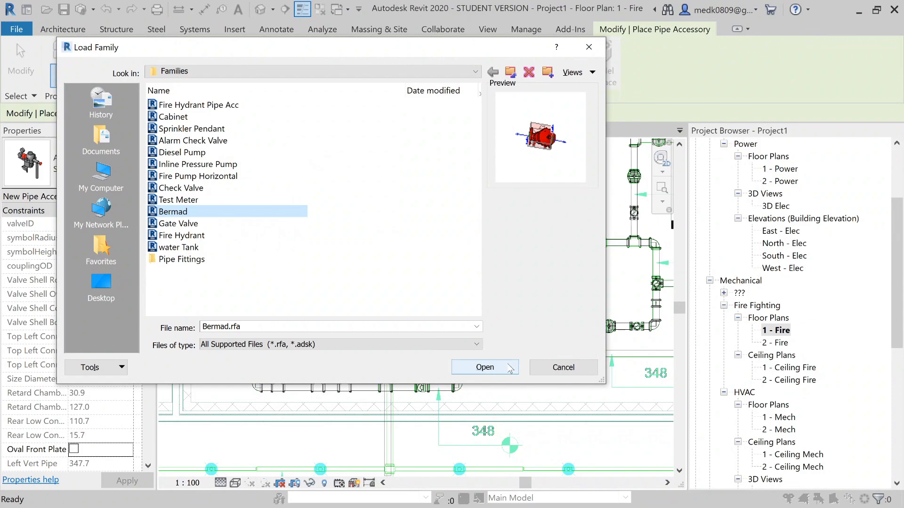
click(485, 367)
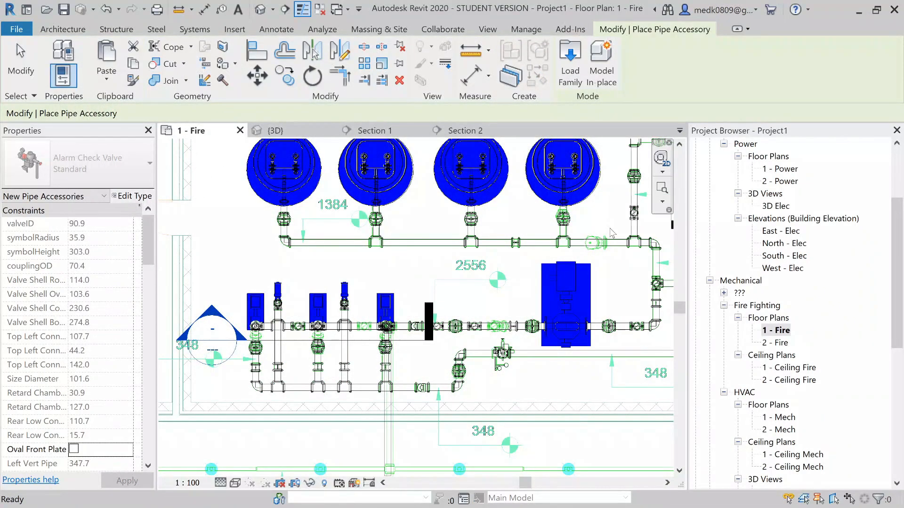
Place a Bermad 300 valve on the tank header at the drawing's symbol beside the last tank's tee, and end the placement.
scroll(612, 232, up, 5)
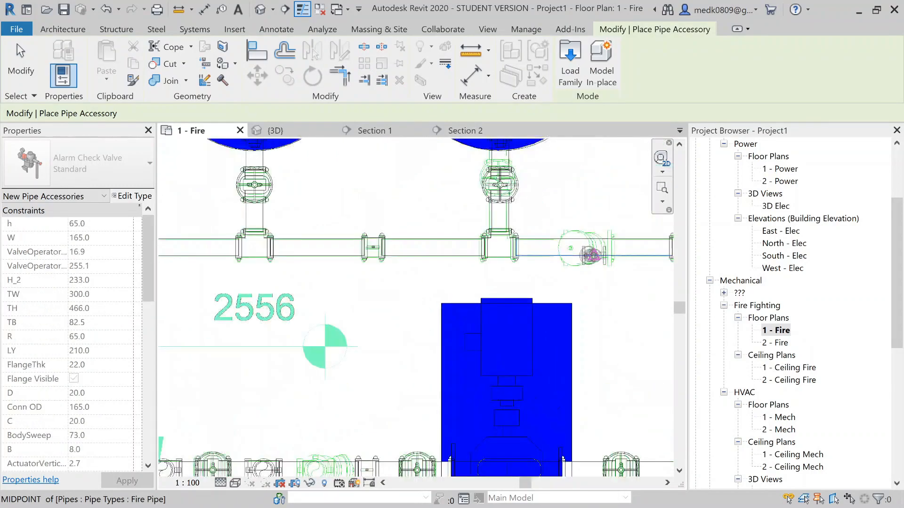
scroll(592, 252, up, 2)
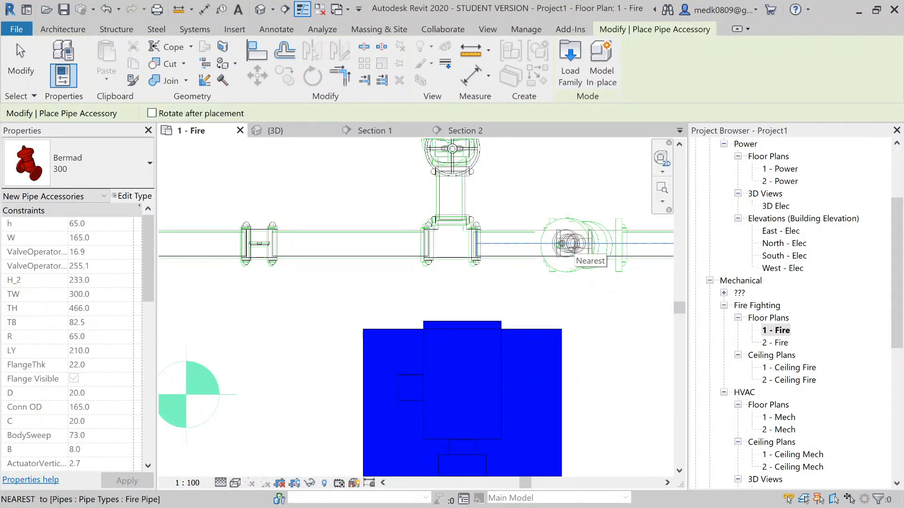
click(567, 244)
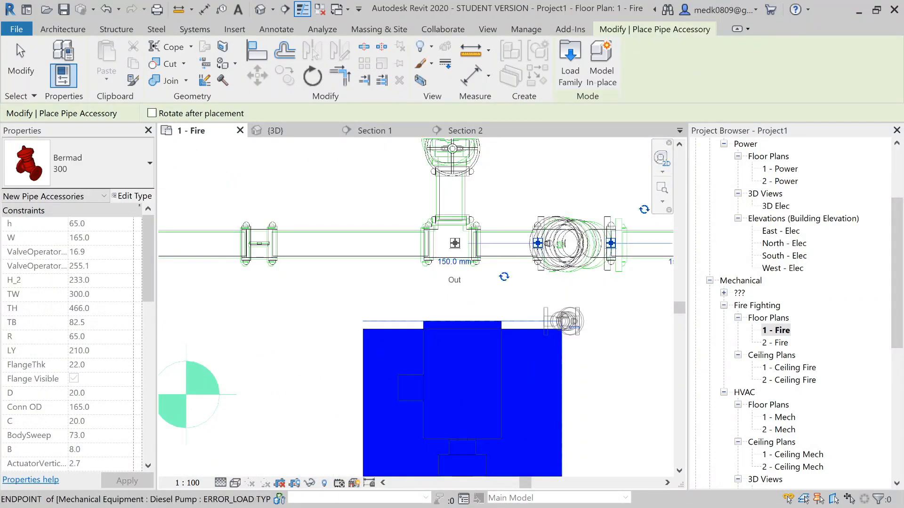
key(Escape)
key(Escape)
Nudge the Bermad valve right along the tank header to line it up with the drawing's symbol.
click(587, 230)
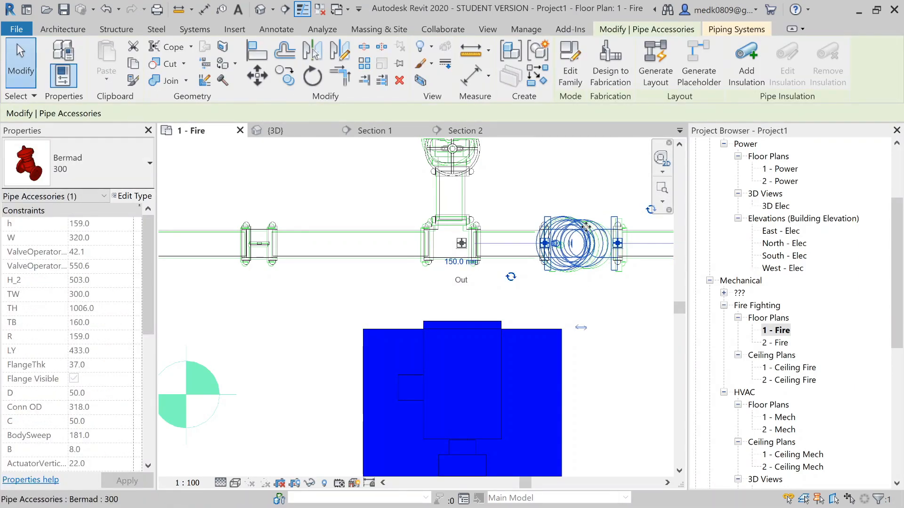
key(Right)
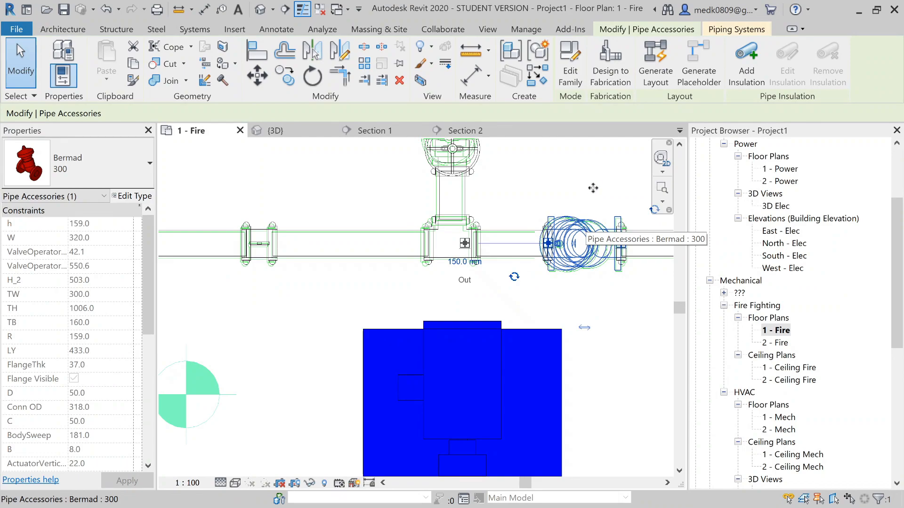
key(Down)
key(ctrl+z)
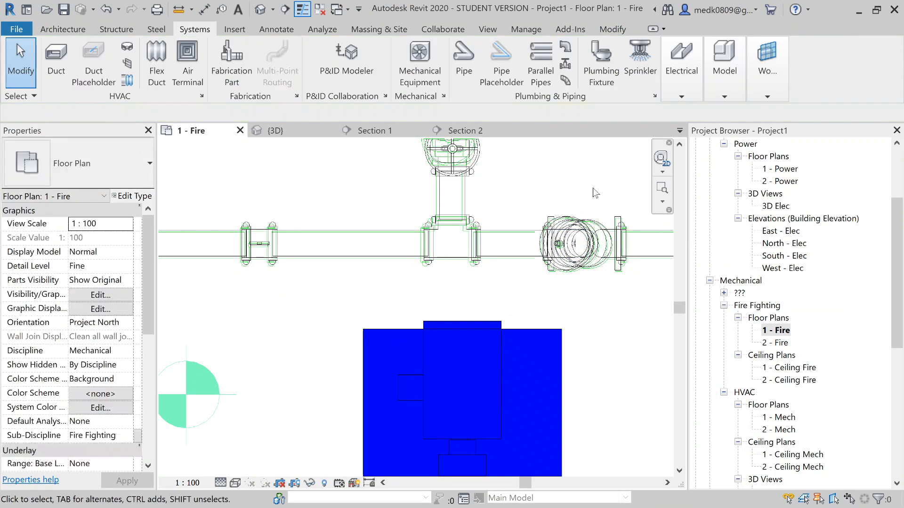
Extend the 150 mm pipe from its open end below the pump room to the drawing's last sprinkler branch, about 17.8 m overall.
scroll(436, 347, down, 4)
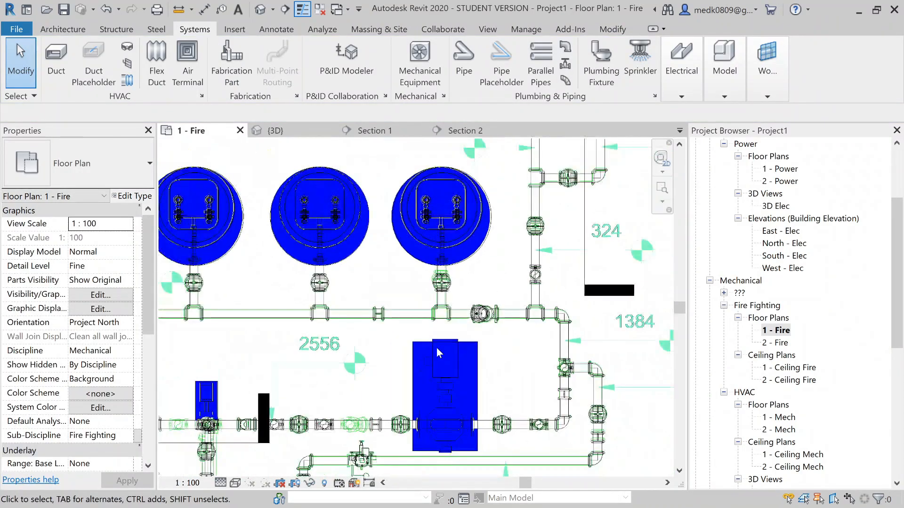
scroll(436, 348, down, 3)
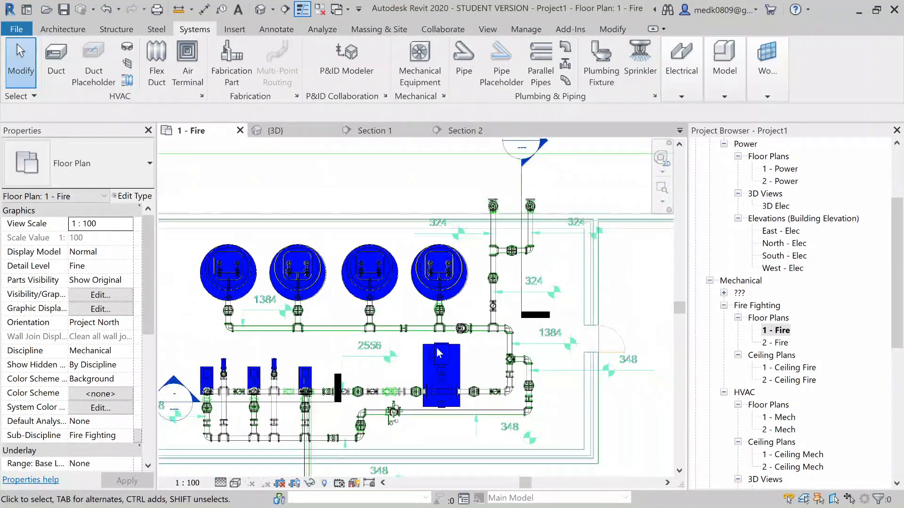
scroll(438, 357, down, 1)
middle_drag(444, 439, 505, 325)
scroll(428, 302, up, 2)
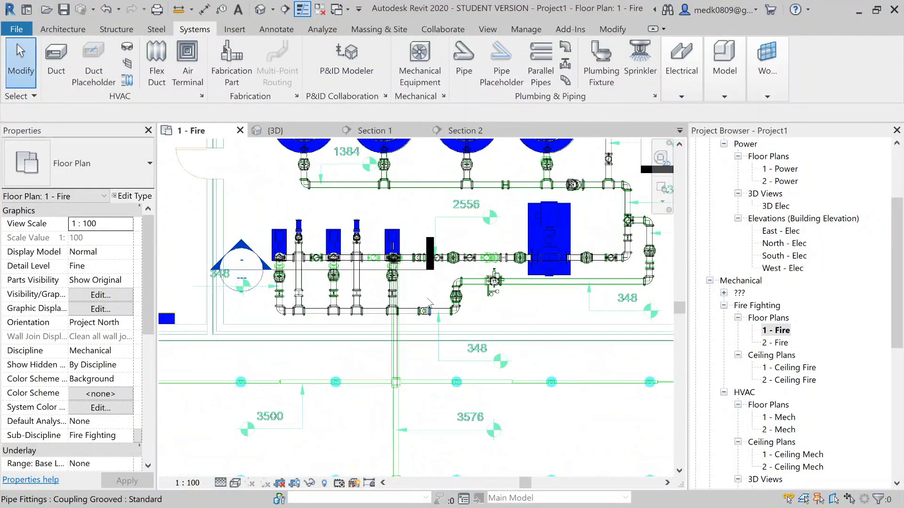
scroll(428, 303, down, 4)
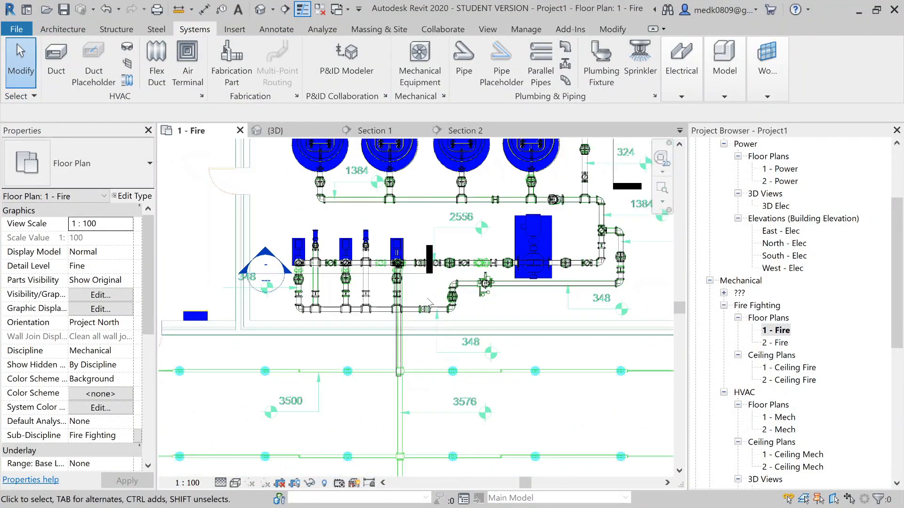
middle_drag(482, 348, 484, 256)
scroll(418, 262, up, 1)
scroll(418, 261, up, 1)
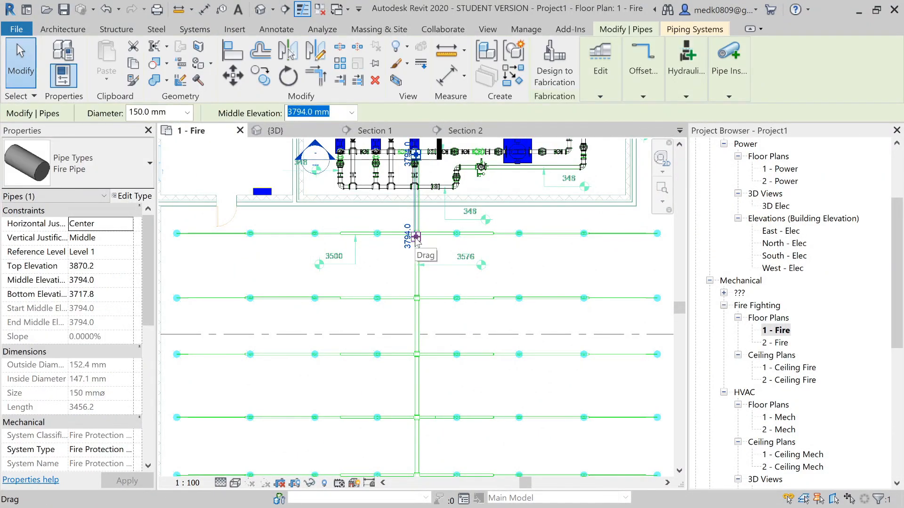
right_click(416, 240)
click(455, 257)
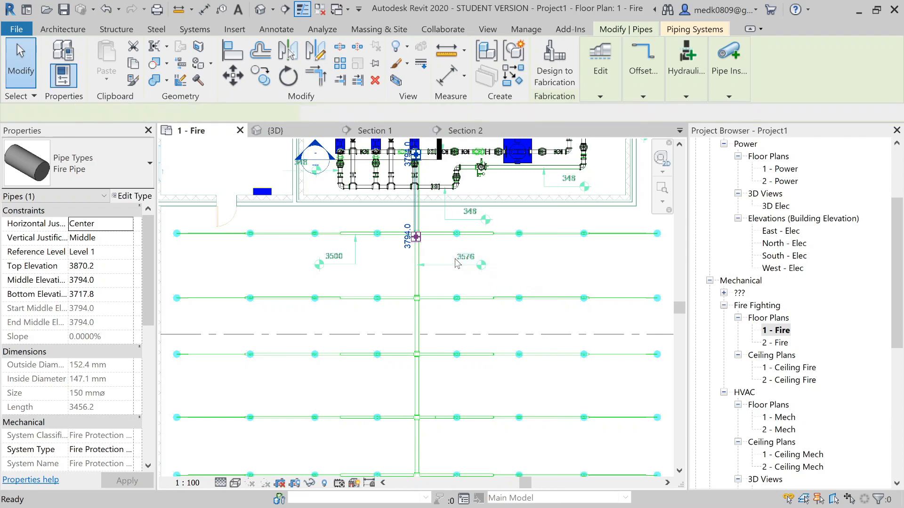
scroll(456, 263, down, 5)
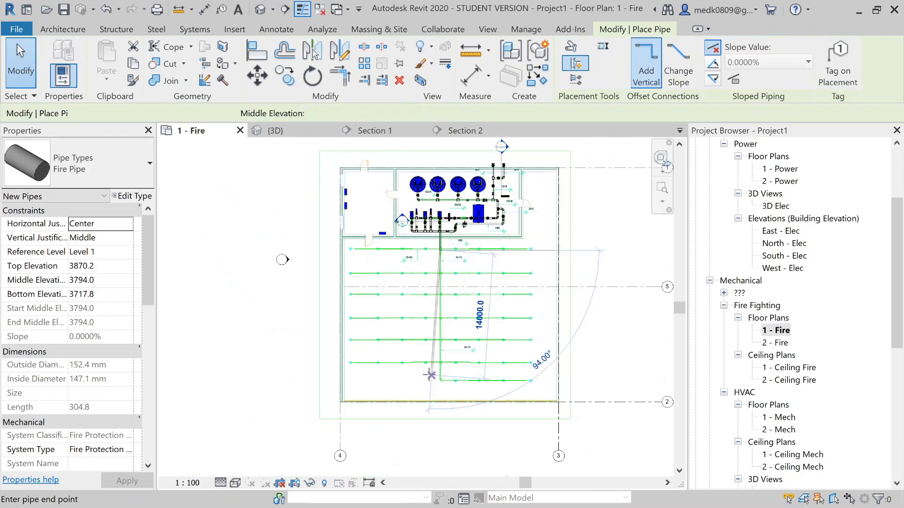
scroll(430, 376, up, 5)
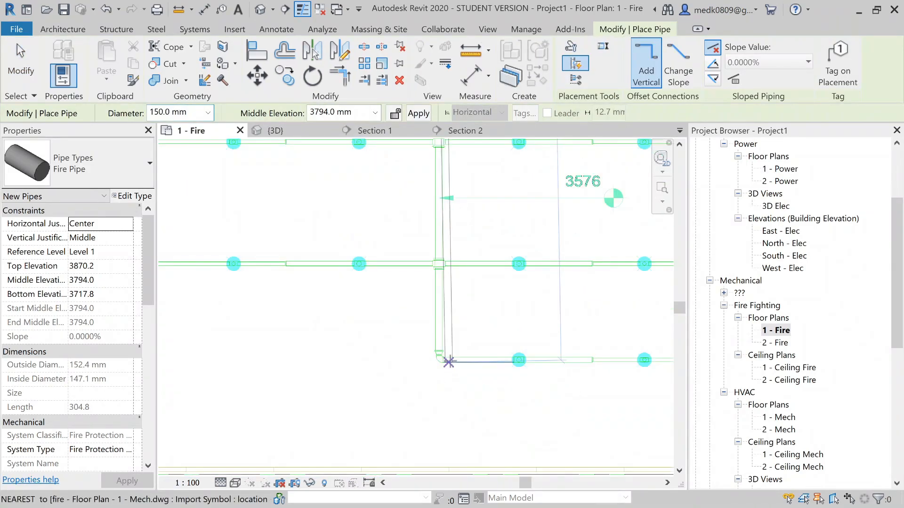
click(438, 352)
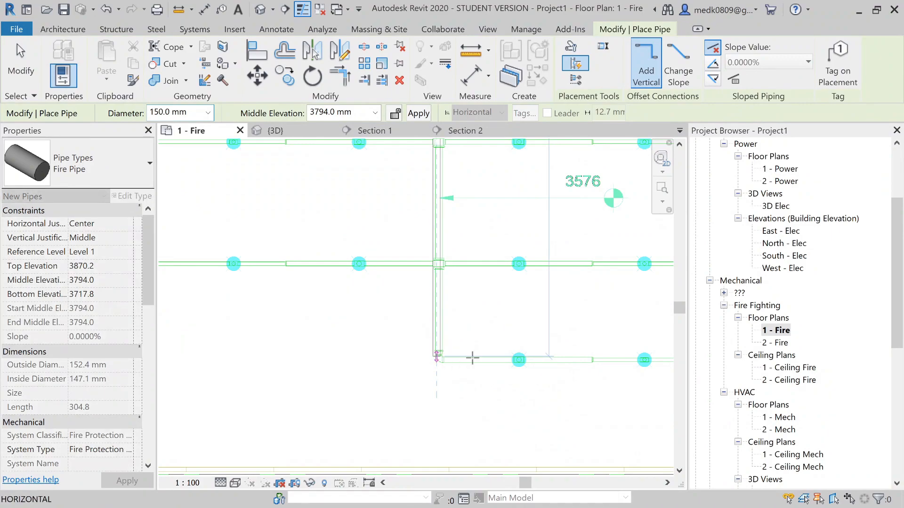
Turn the main pipe into a short segment along the last sprinkler branch towards its first sprinkler, and end the run.
click(499, 359)
scroll(501, 362, down, 3)
key(Escape)
key(Escape)
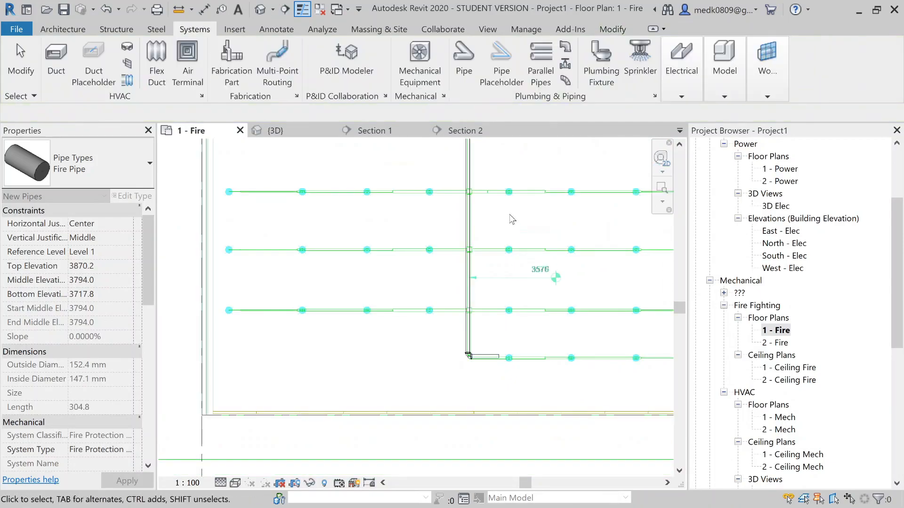
Draw a short 100 mm Fire Pipe across the main at the first sprinkler branch, extending to both sides at 3794 mm middle elevation.
middle_drag(518, 459, 429, 442)
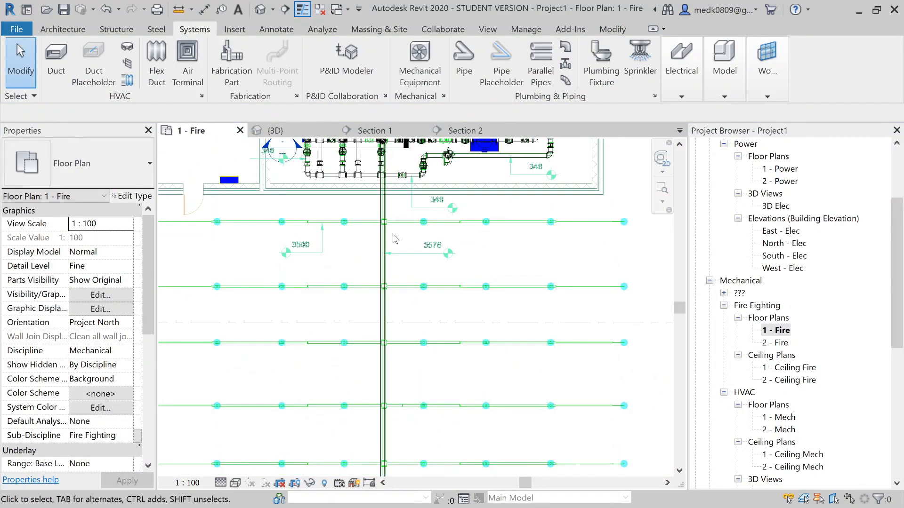
scroll(391, 224, up, 2)
scroll(372, 228, up, 2)
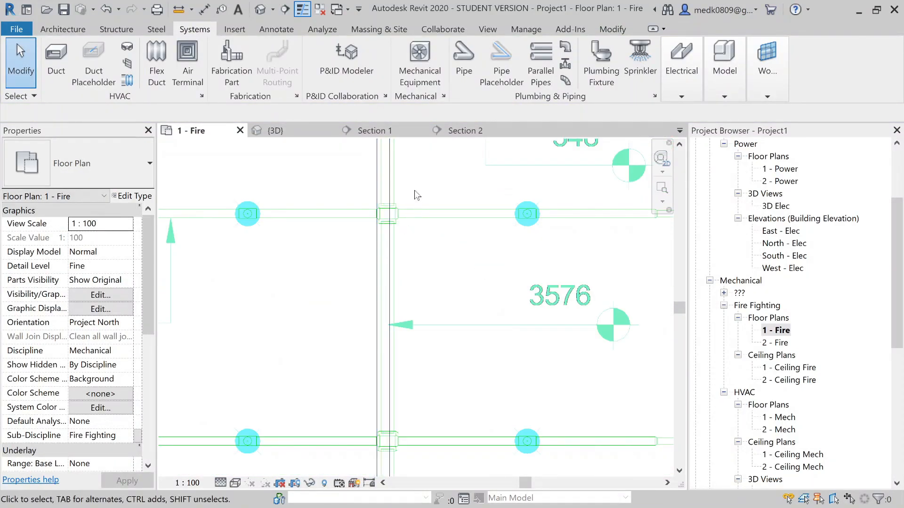
middle_drag(397, 213, 425, 267)
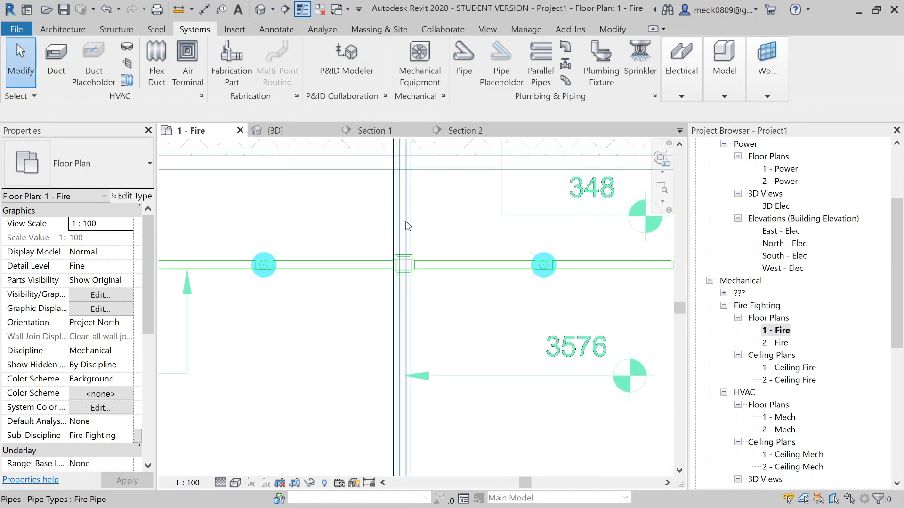
click(407, 226)
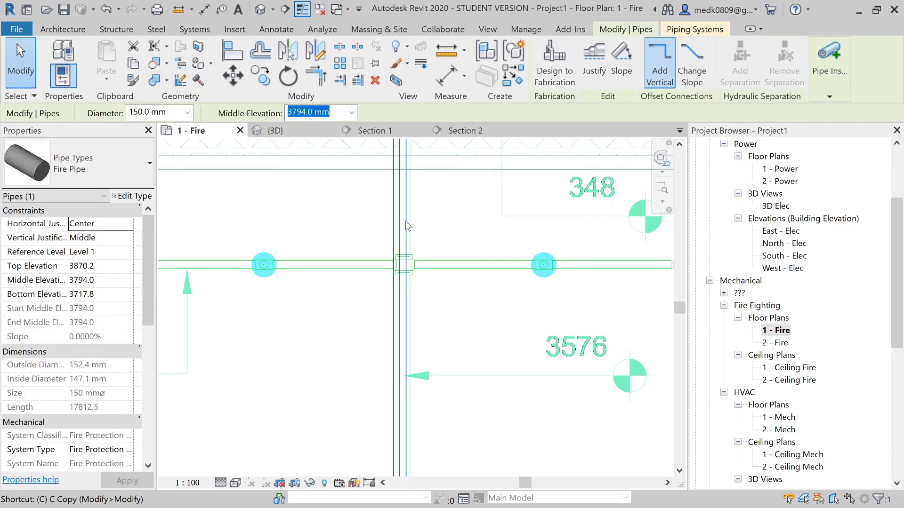
key(Escape)
key(c)
key(s)
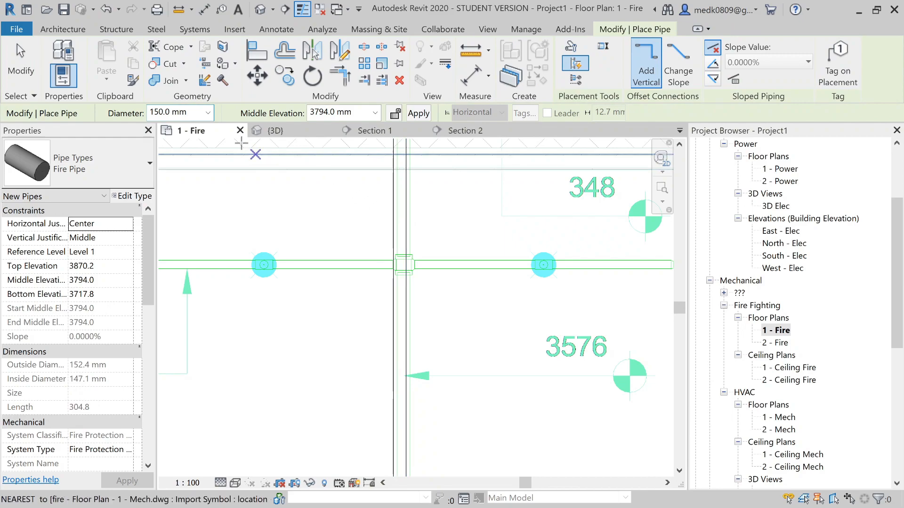
click(208, 113)
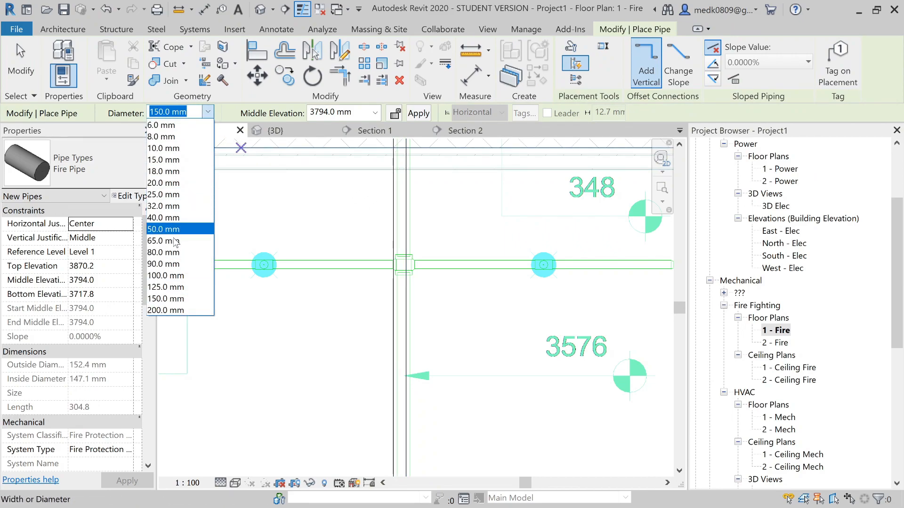
click(179, 275)
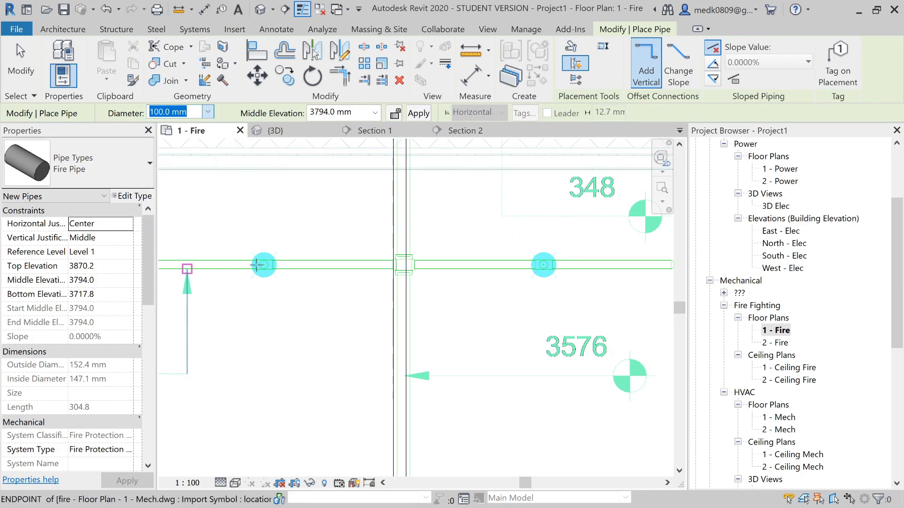
scroll(309, 269, up, 1)
click(320, 269)
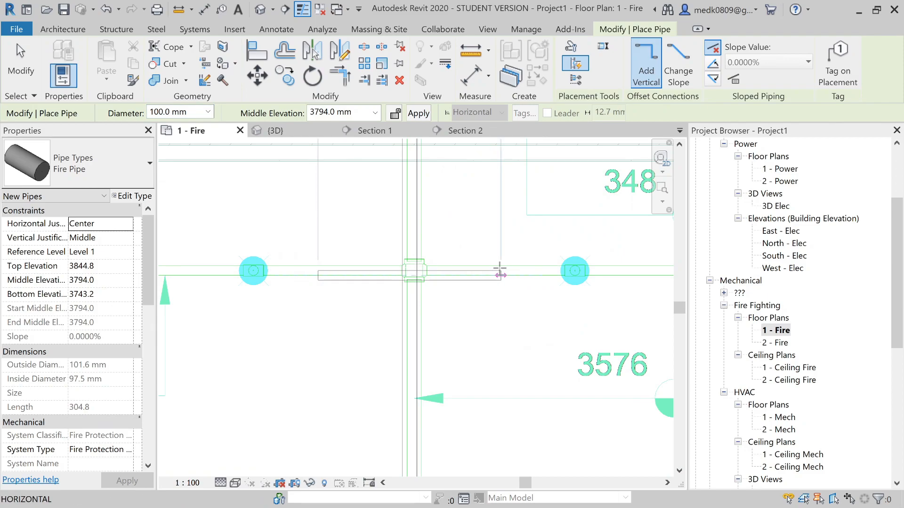
click(499, 269)
key(Escape)
key(Escape)
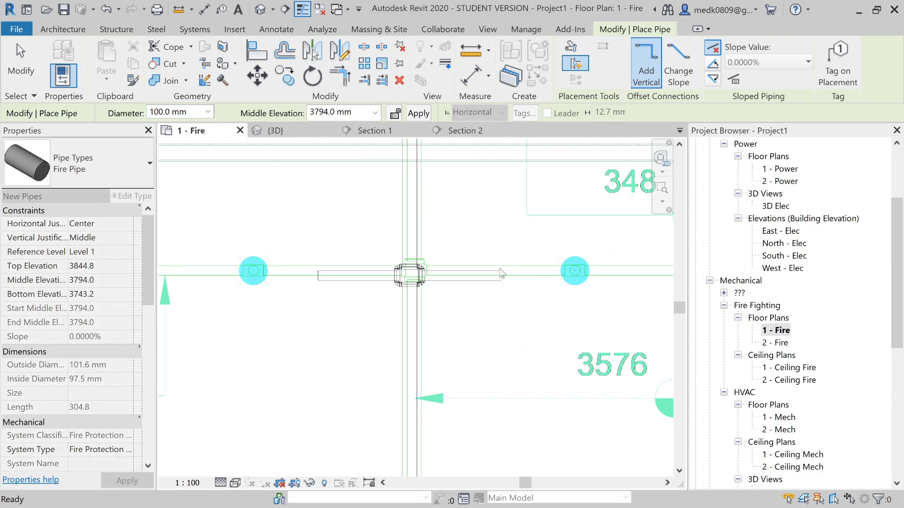
scroll(408, 303, up, 1)
scroll(408, 304, up, 2)
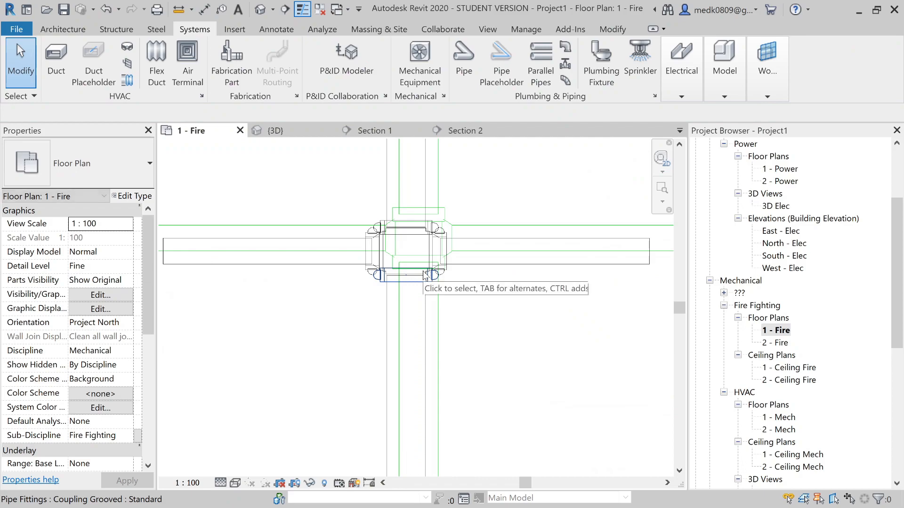
scroll(425, 275, down, 3)
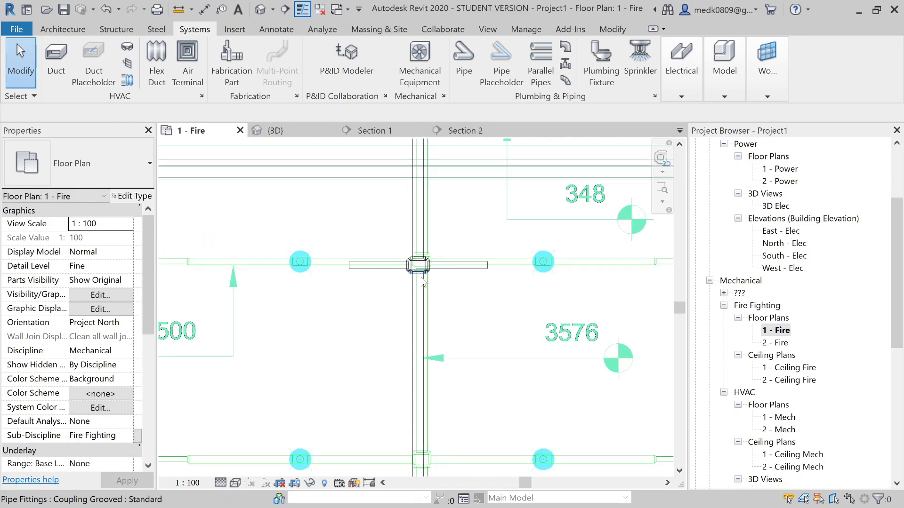
middle_drag(450, 349, 463, 217)
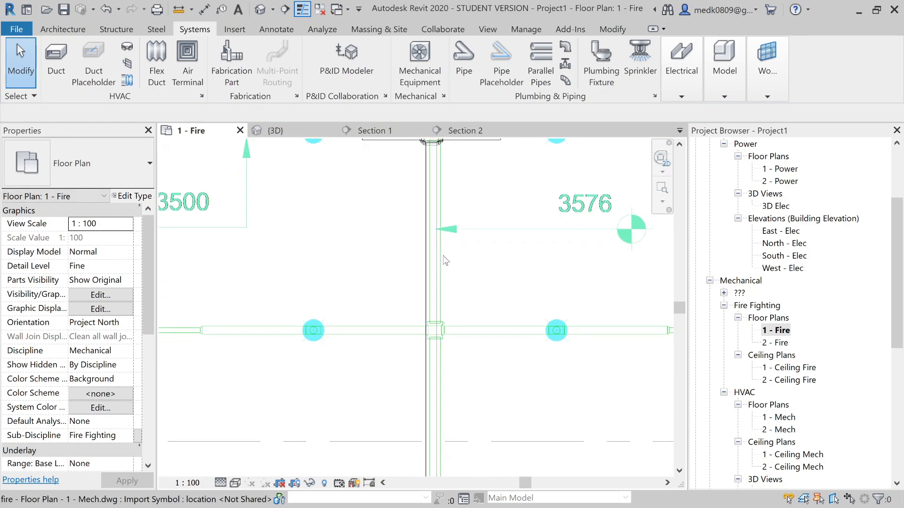
Draw a short 150 mm Fire Pipe across the main at the second sprinkler branch, matching the main's 3794 mm middle elevation.
scroll(430, 313, up, 1)
click(430, 313)
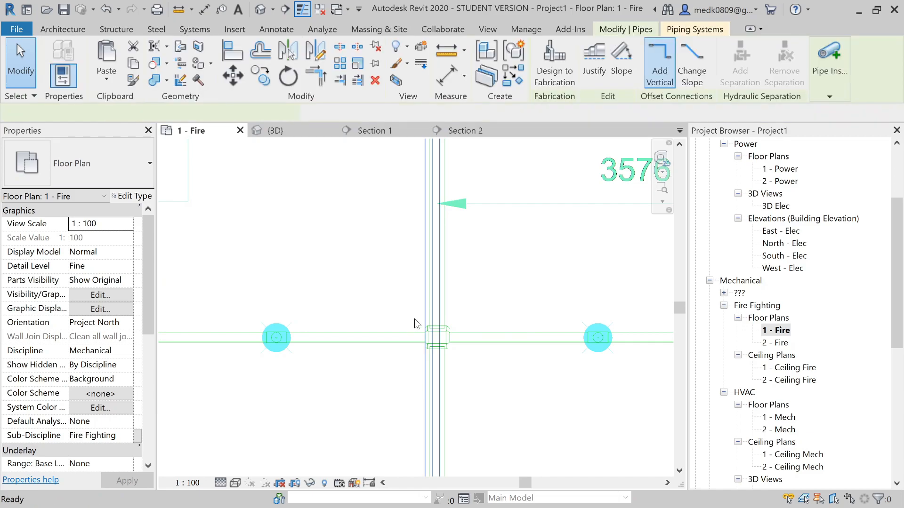
key(c)
key(s)
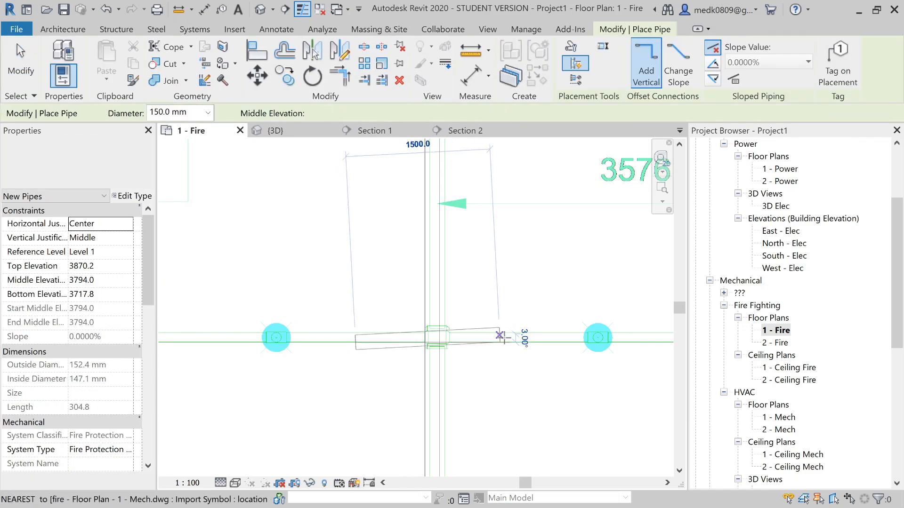
key(Escape)
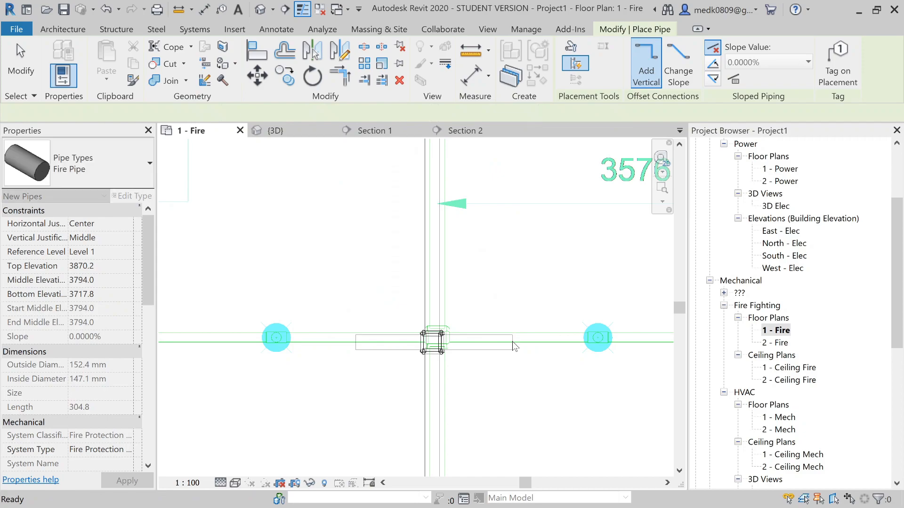
key(Escape)
Draw a short 150 mm Fire Pipe across the main at the third sprinkler branch, extending partway towards the sprinklers on both sides.
scroll(428, 258, down, 2)
scroll(428, 258, down, 2)
scroll(440, 366, up, 5)
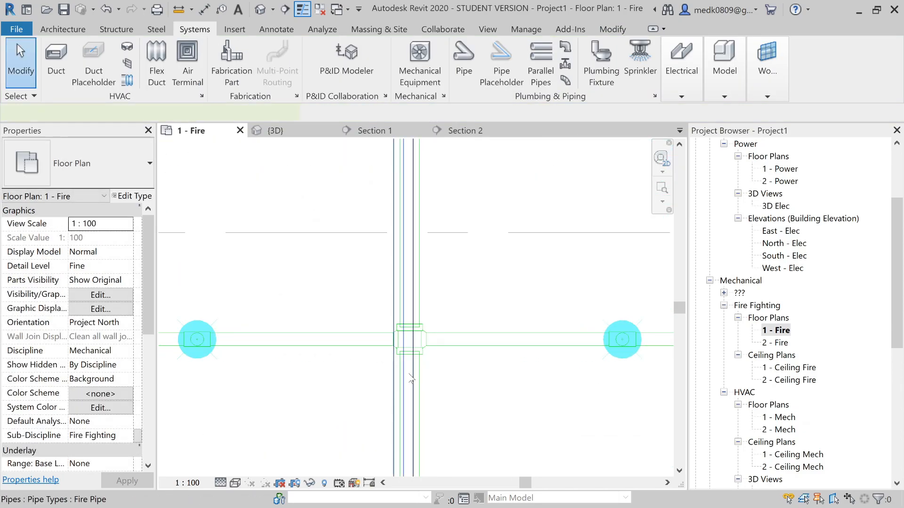
click(411, 379)
key(c)
key(s)
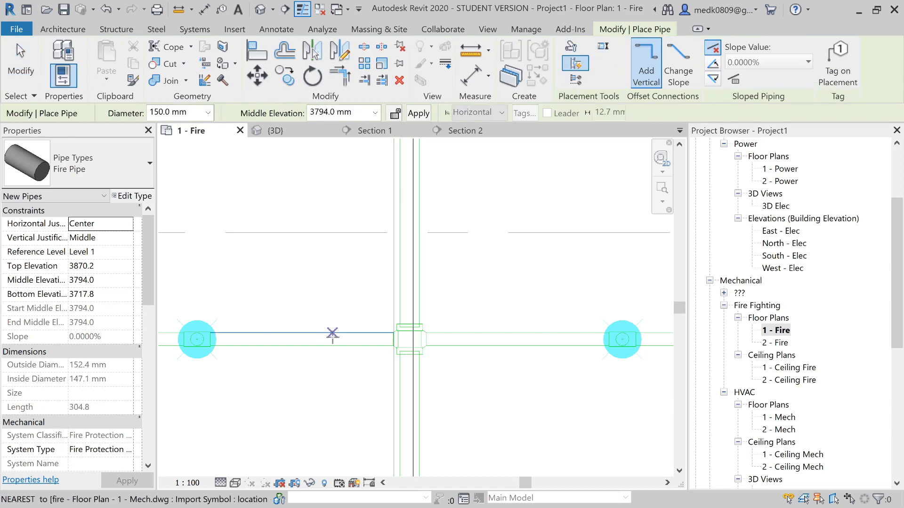
click(332, 336)
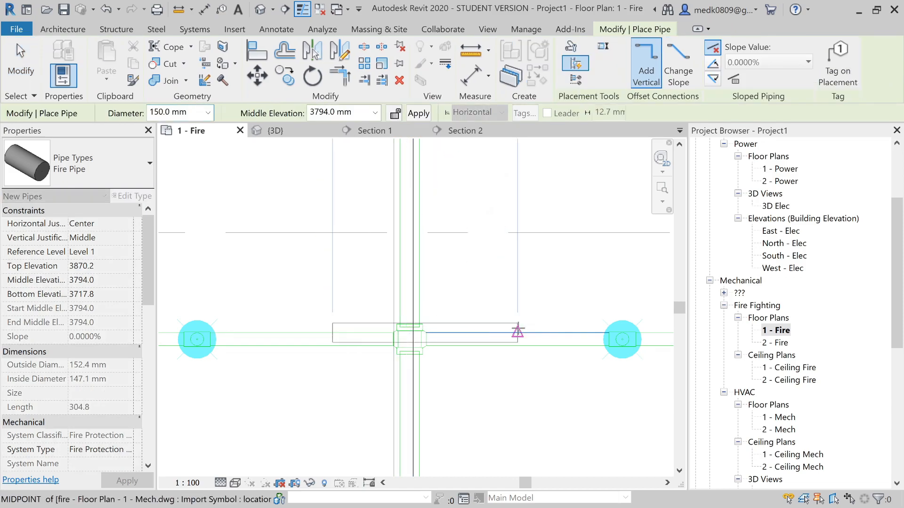
click(517, 330)
key(Escape)
scroll(447, 298, down, 3)
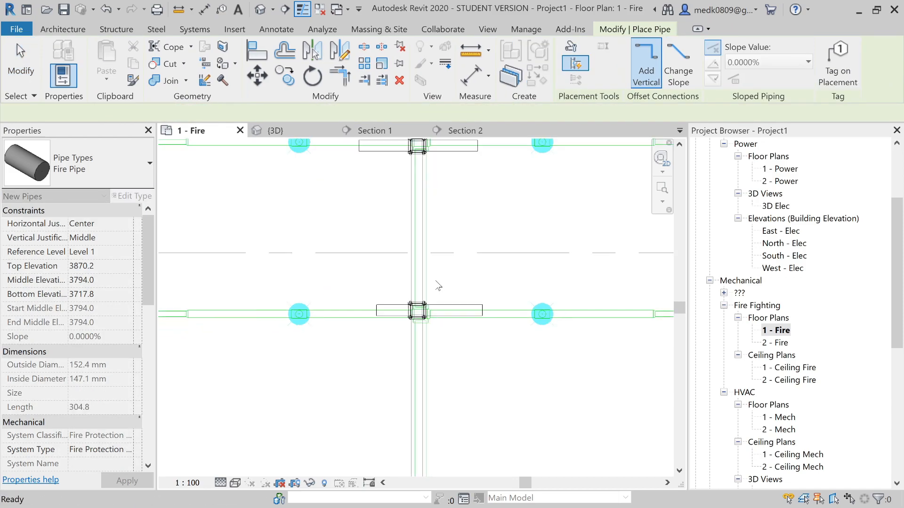
key(Escape)
Draw a short 150 mm Fire Pipe across the main at the fourth sprinkler branch, keeping the 3794 mm middle elevation.
scroll(437, 286, down, 3)
scroll(432, 376, up, 5)
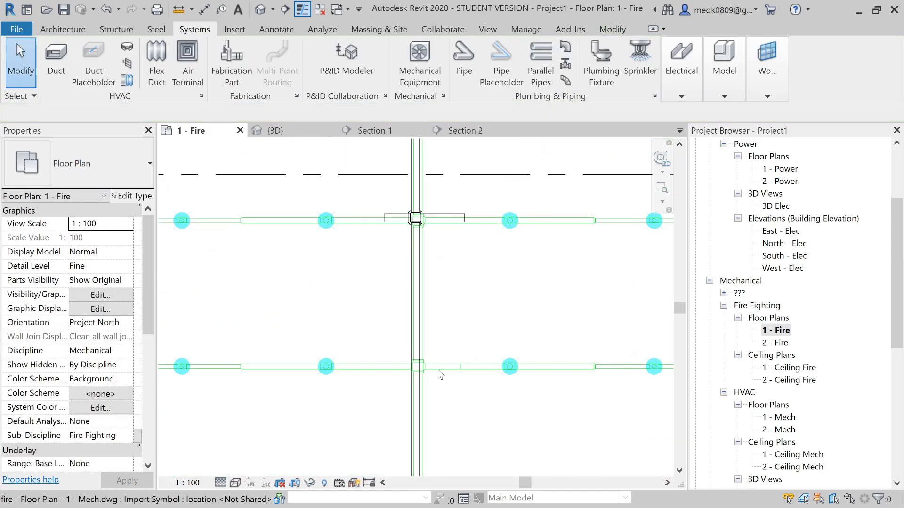
middle_drag(431, 373, 474, 231)
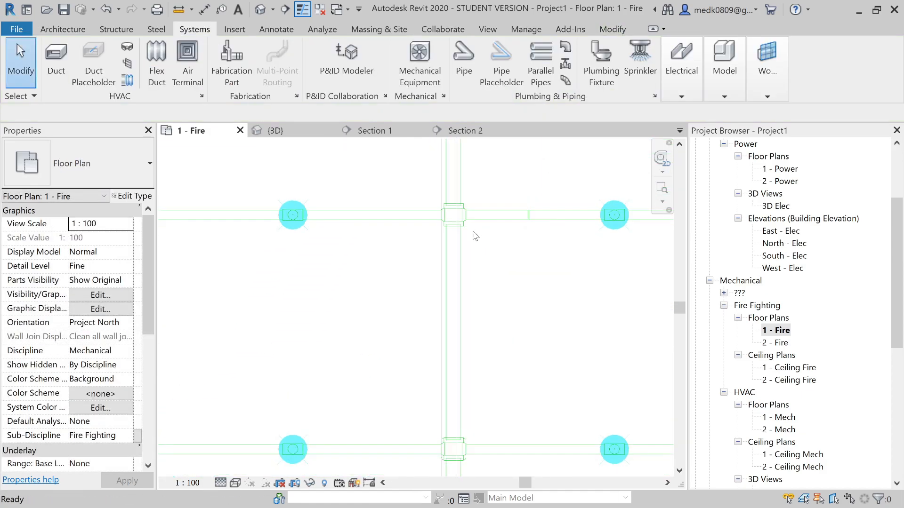
click(454, 253)
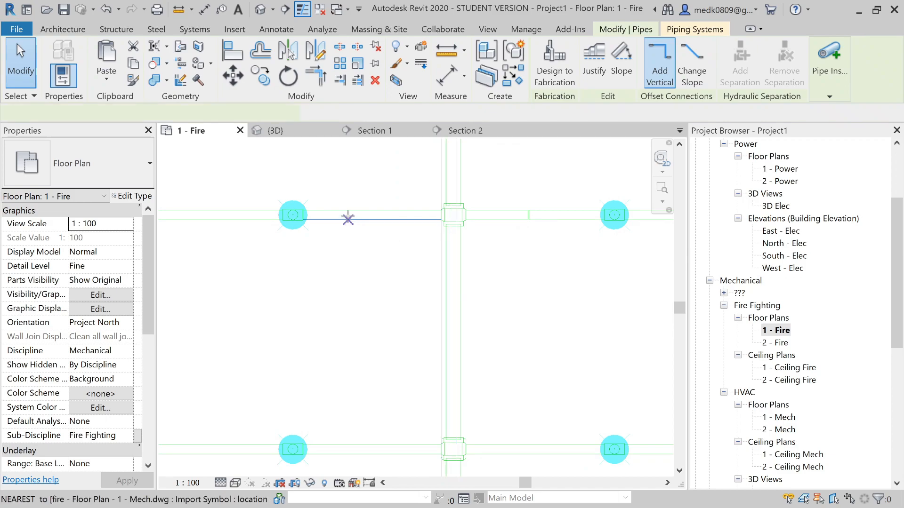
key(p)
key(i)
click(348, 220)
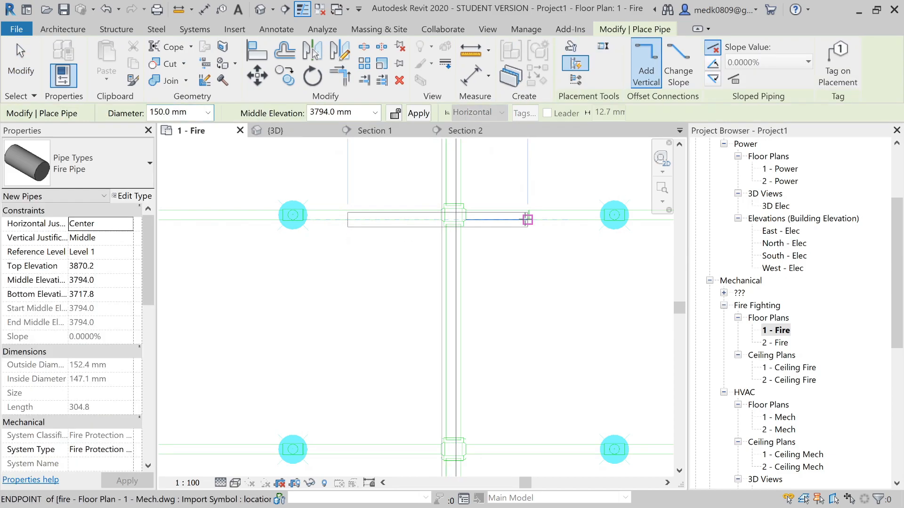
click(527, 219)
key(Escape)
Draw a short 150 mm Fire Pipe across the main at the fifth sprinkler branch, with a stub on each side.
scroll(416, 252, down, 2)
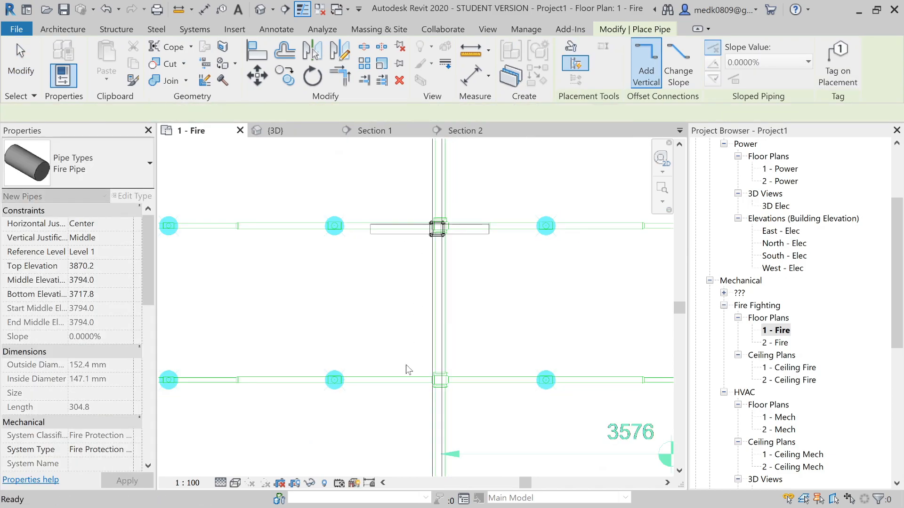
key(p)
key(i)
scroll(404, 365, up, 2)
scroll(387, 333, up, 1)
click(334, 294)
click(509, 293)
key(Escape)
key(Escape)
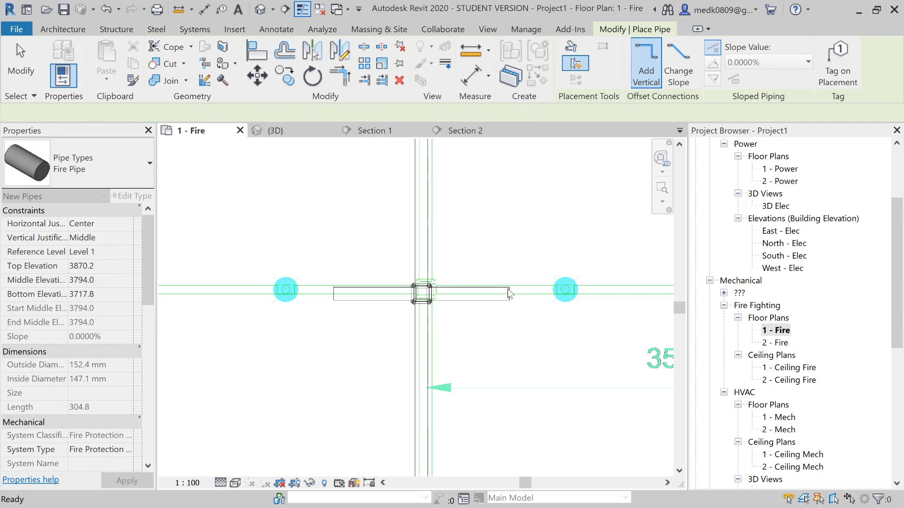
key(Escape)
Set the diameter of both pipe stubs at the fourth sprinkler branch to 100 mm.
scroll(508, 292, down, 3)
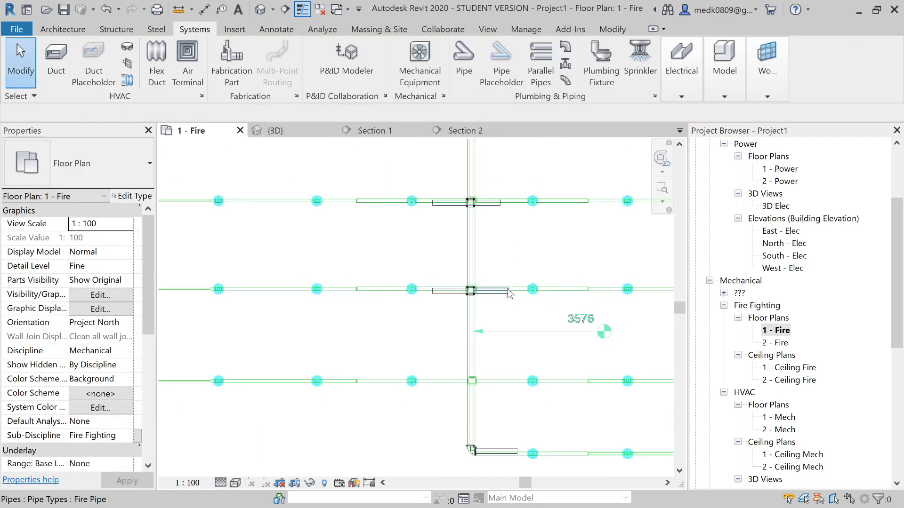
scroll(490, 225, up, 5)
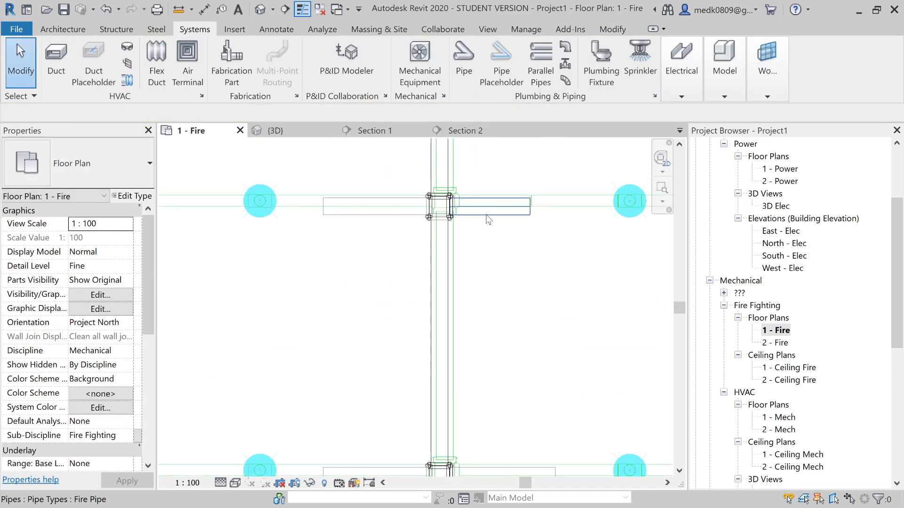
click(488, 219)
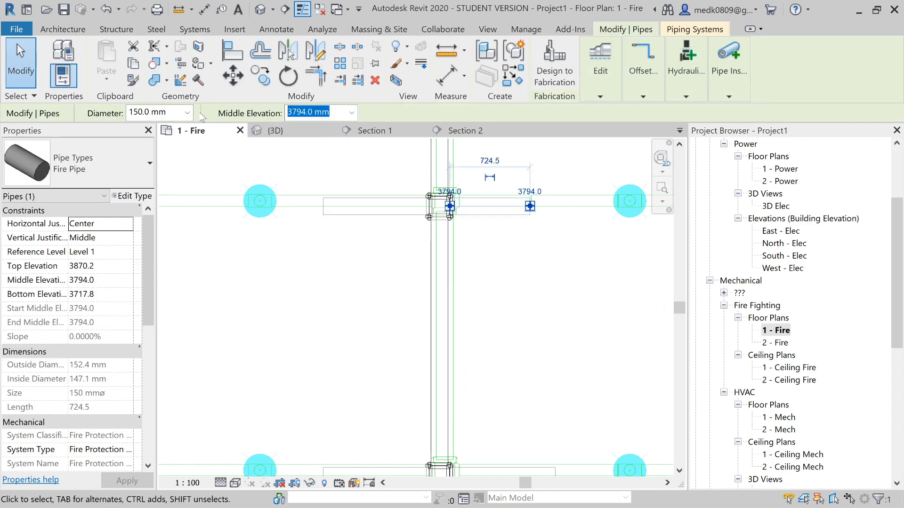
click(187, 112)
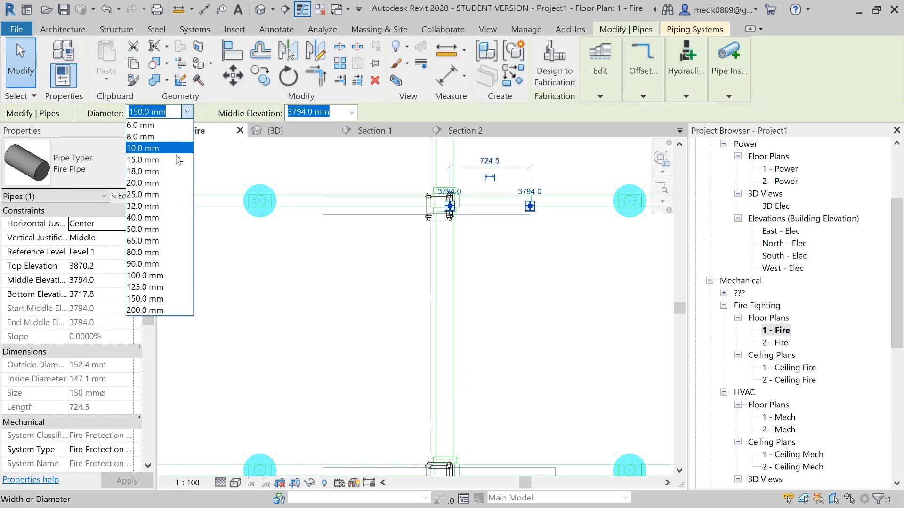
click(152, 274)
click(354, 220)
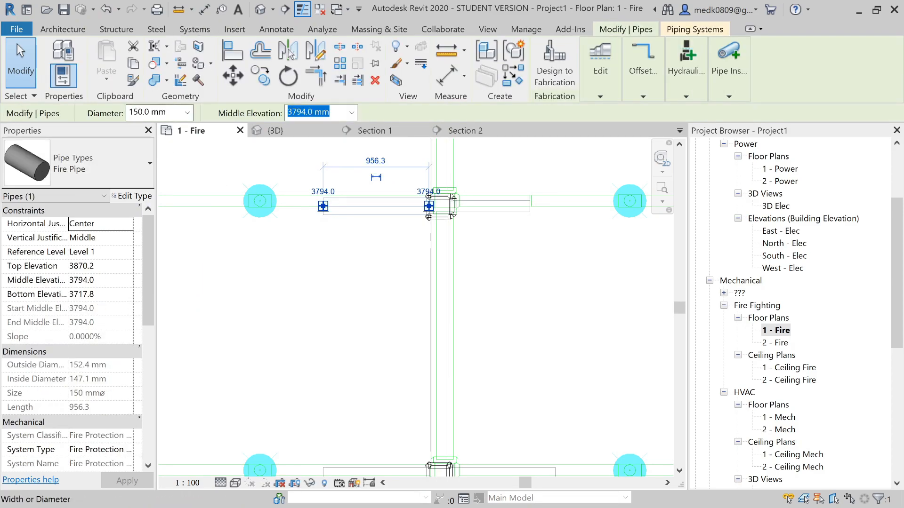
click(188, 113)
click(151, 275)
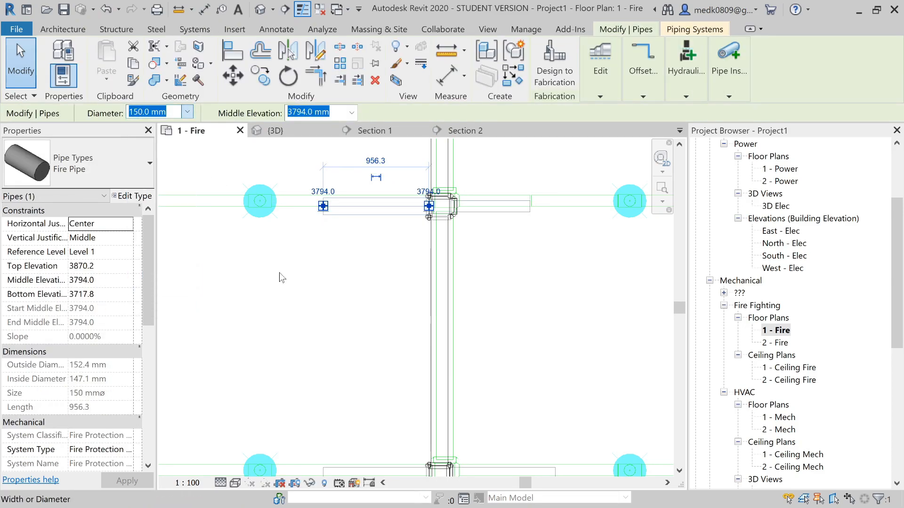
click(413, 178)
Set the diameter of both pipe stubs at the fifth sprinkler branch to 100 mm.
scroll(413, 178, down, 2)
scroll(468, 351, up, 2)
click(468, 352)
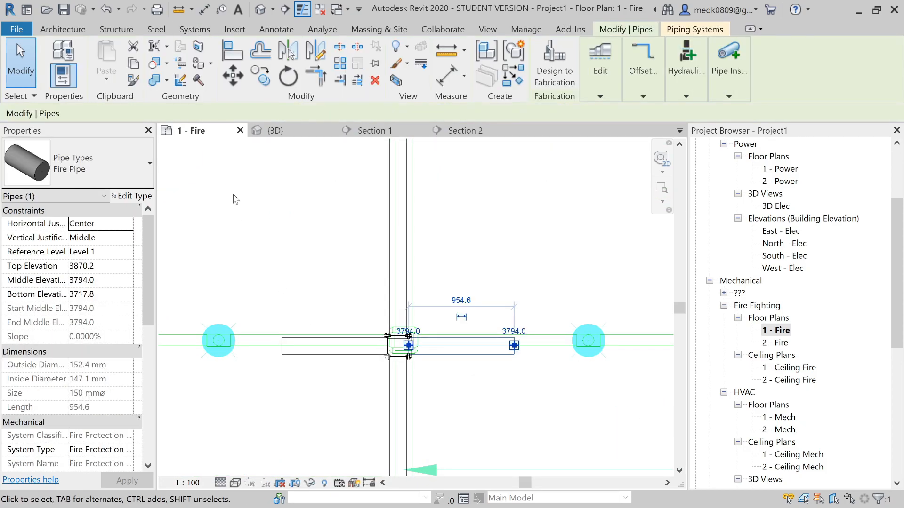
click(187, 113)
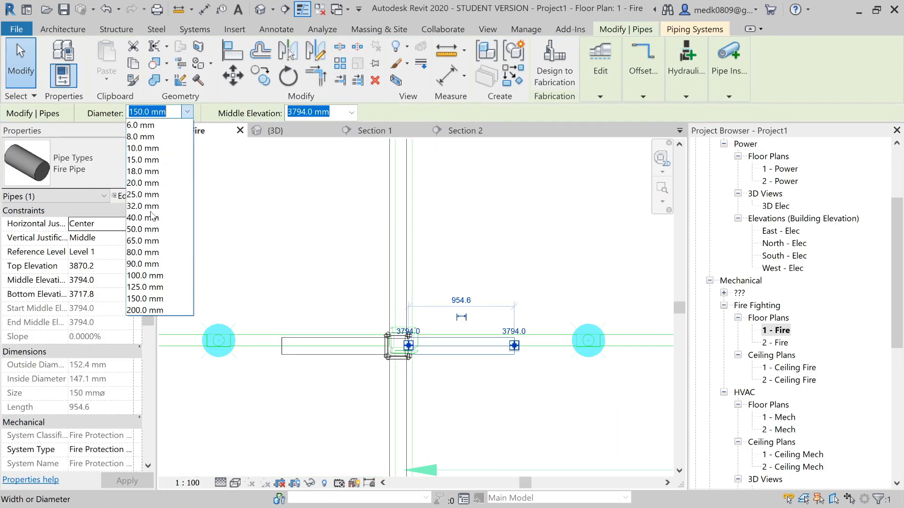
click(151, 275)
key(Escape)
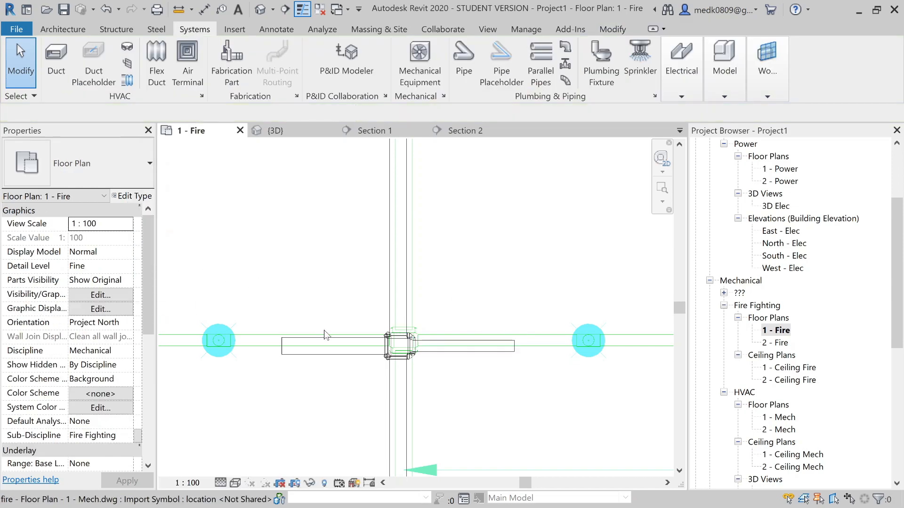
click(330, 337)
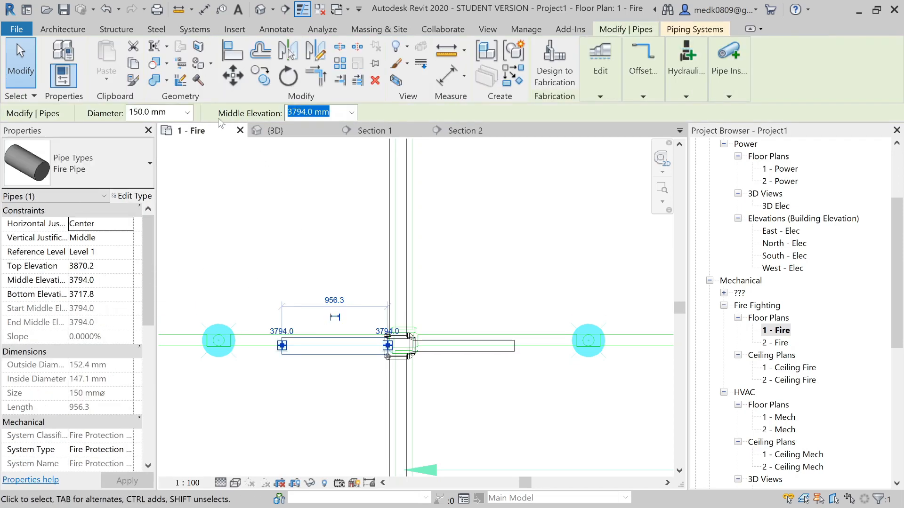
click(193, 114)
click(151, 276)
key(Escape)
Draw a 100 mm Fire Pipe about 1954 mm long across the main at the second-to-last sprinkler branch, matching the 100 mm stubs above.
scroll(443, 203, down, 3)
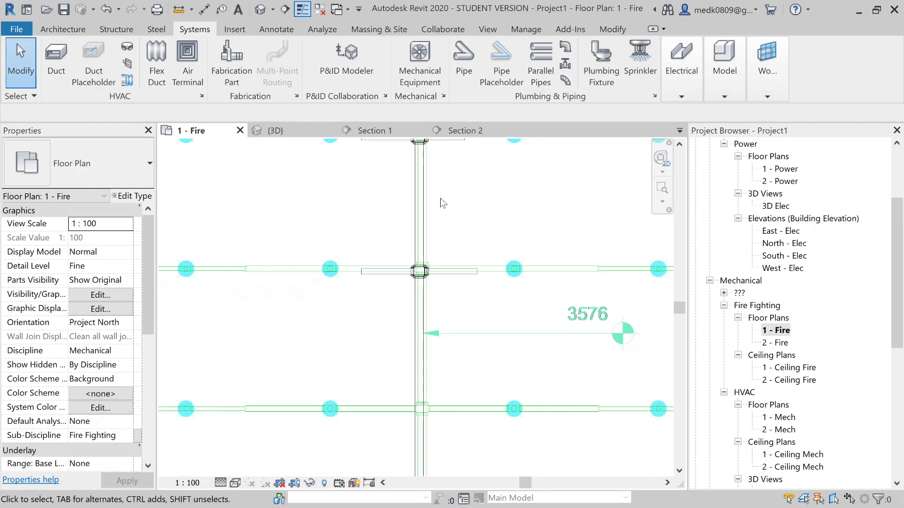
scroll(442, 203, down, 2)
scroll(433, 332, up, 3)
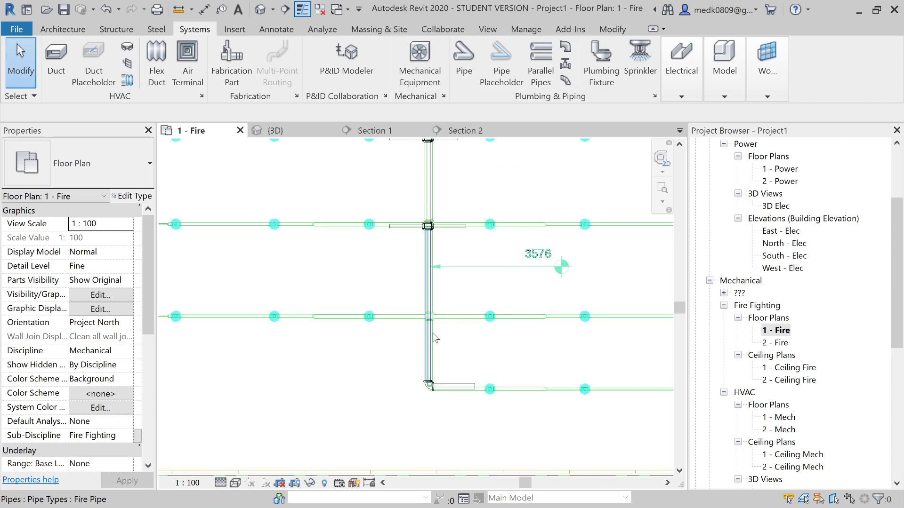
middle_drag(433, 332, 349, 239)
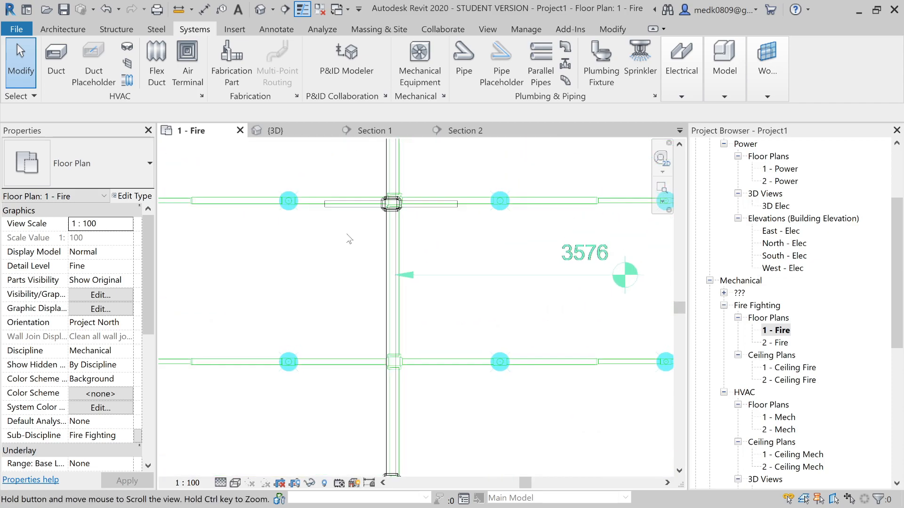
click(349, 205)
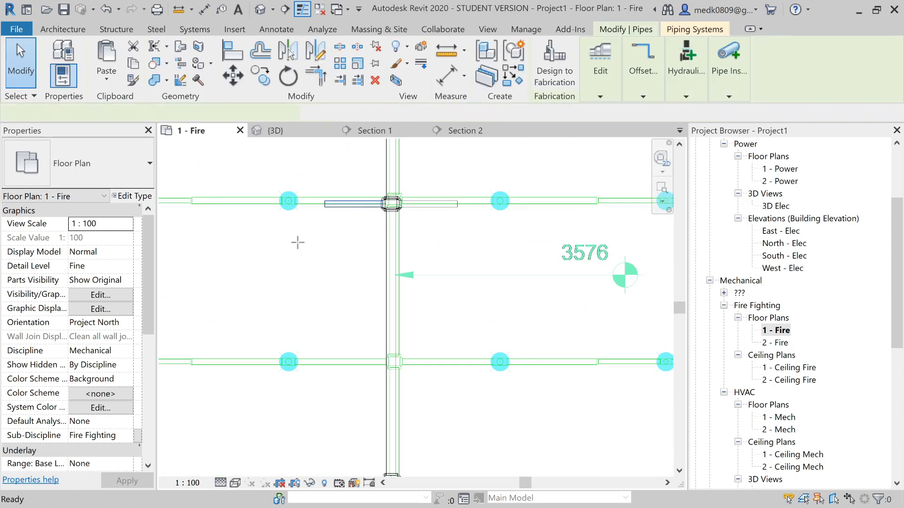
key(c)
key(s)
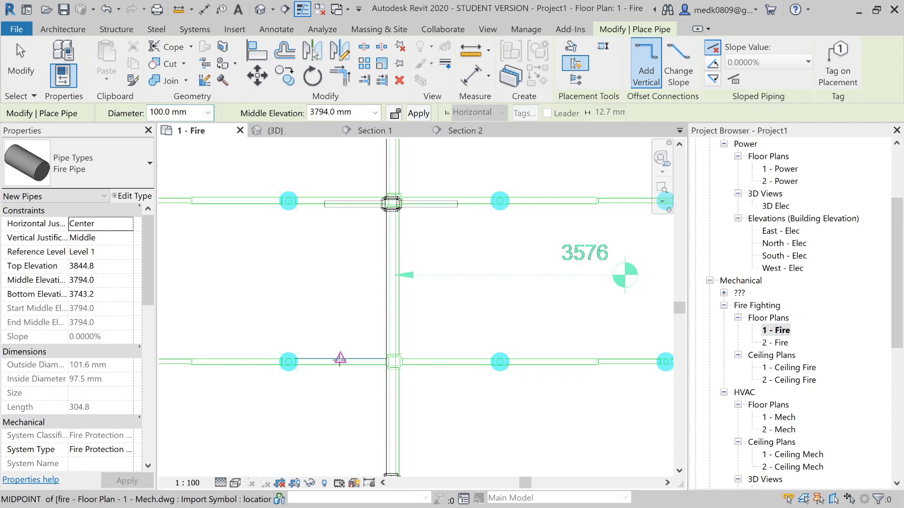
click(333, 361)
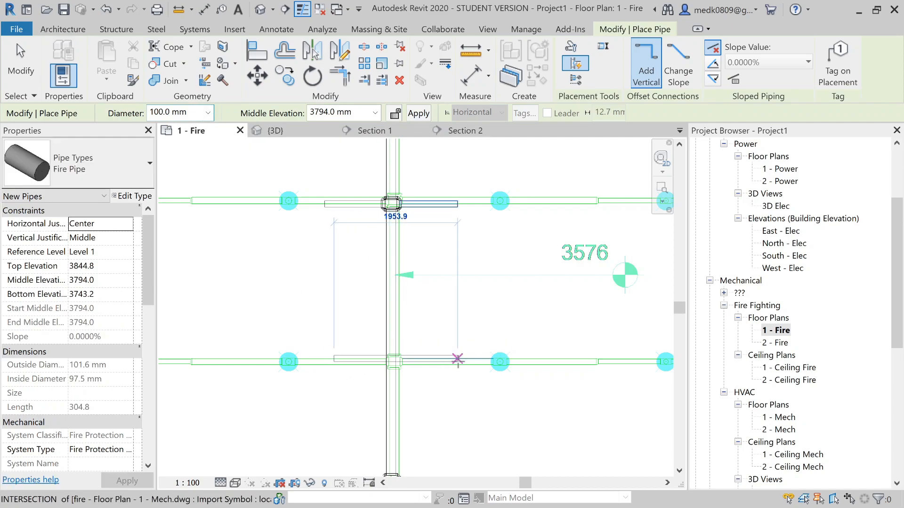
click(458, 358)
key(Escape)
key(Escape)
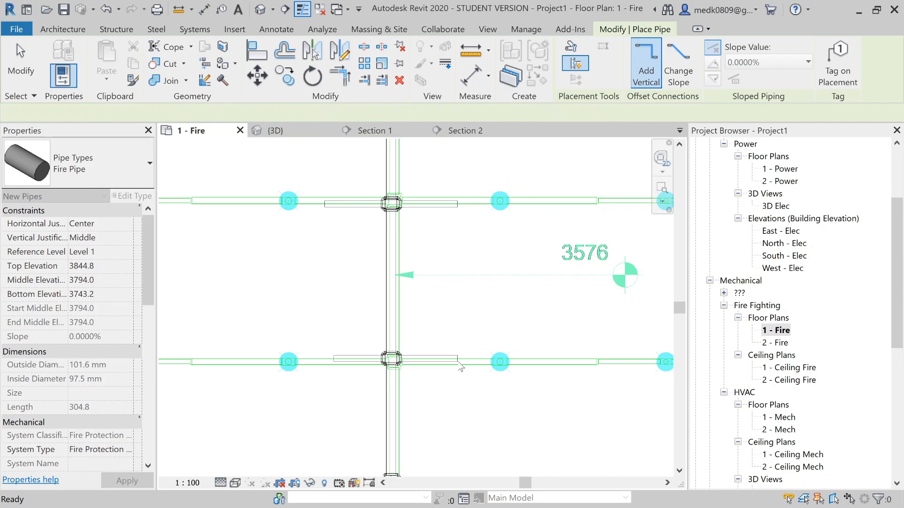
Inspect the sprinkler main and its branch stubs in the 3D view, and return to the 1 - Fire plan.
click(288, 128)
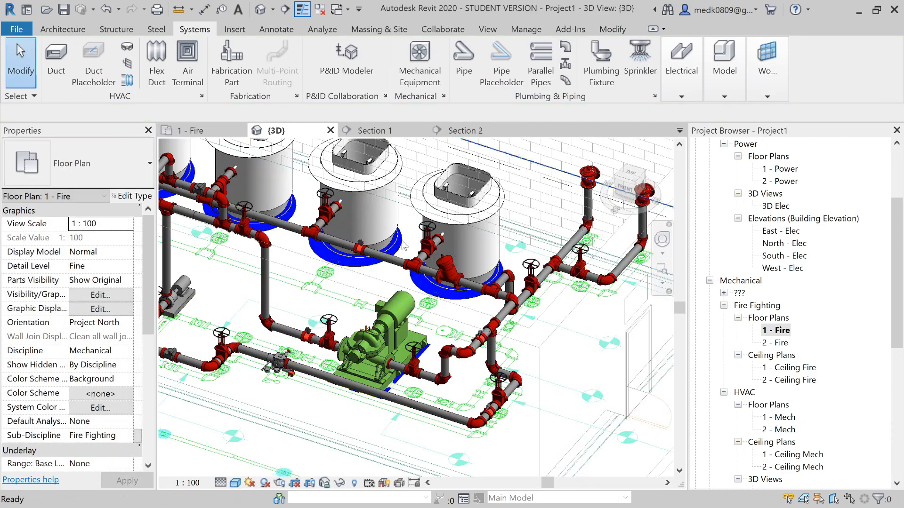
scroll(482, 247, down, 5)
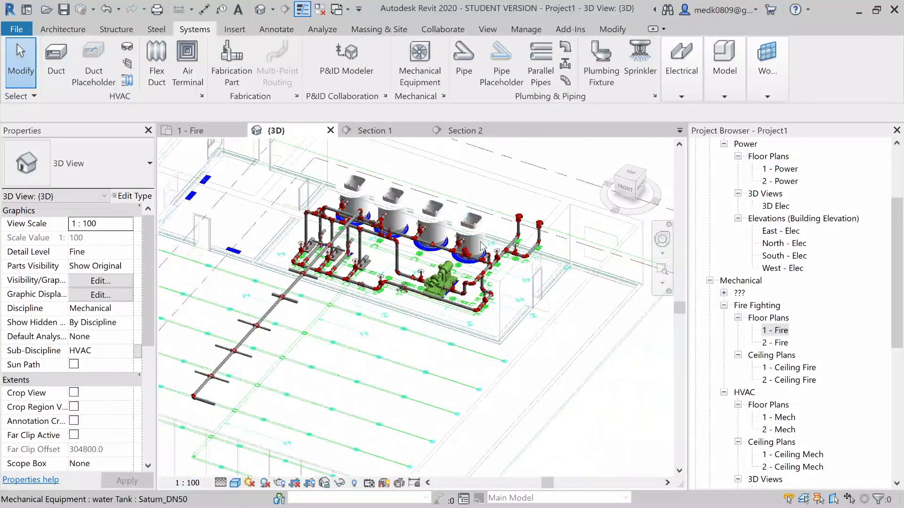
shift+middle_drag(292, 349, 316, 362)
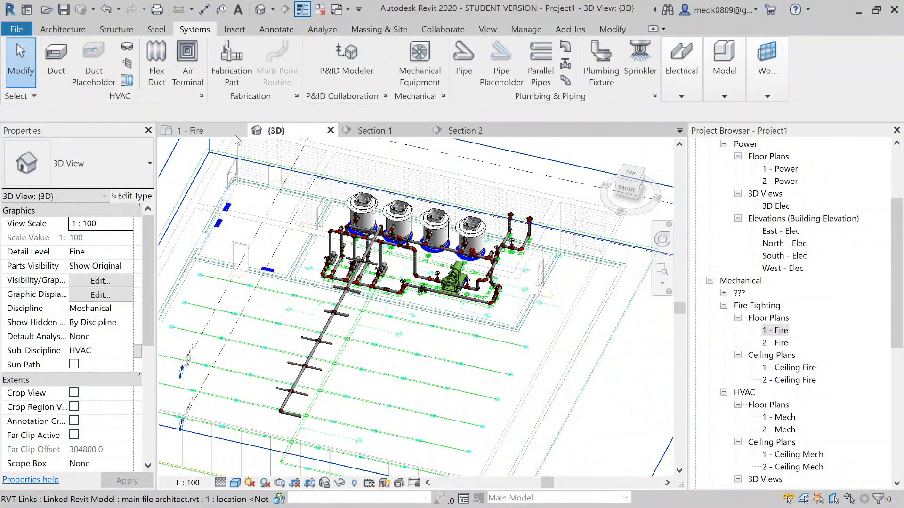
click(214, 133)
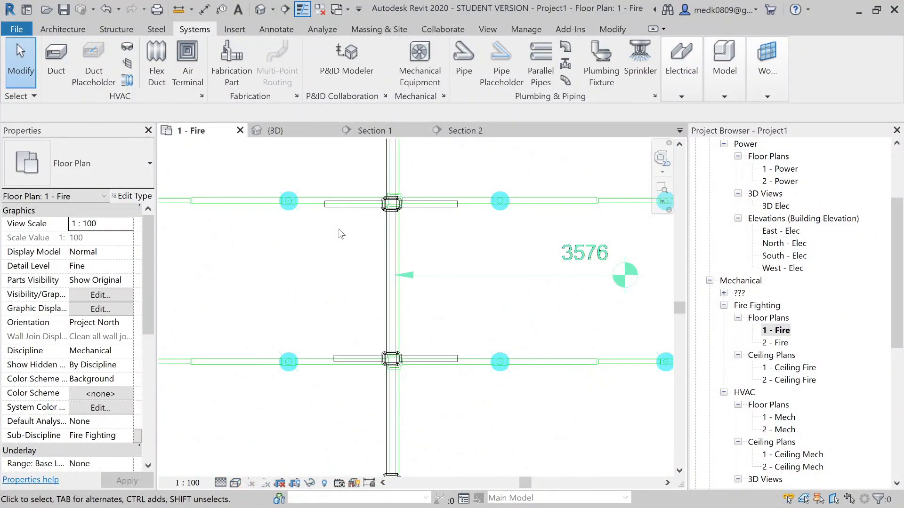
scroll(341, 234, down, 5)
middle_drag(449, 219, 452, 337)
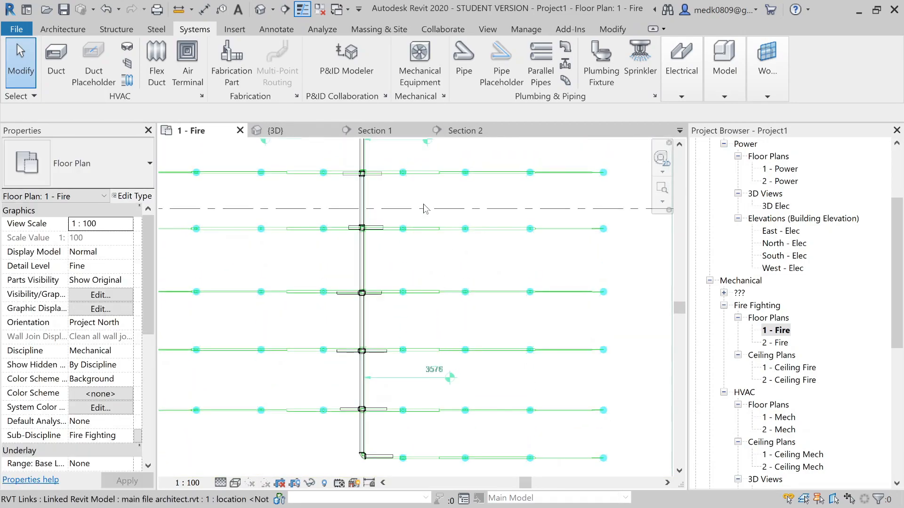
middle_drag(425, 209, 430, 256)
scroll(419, 294, down, 3)
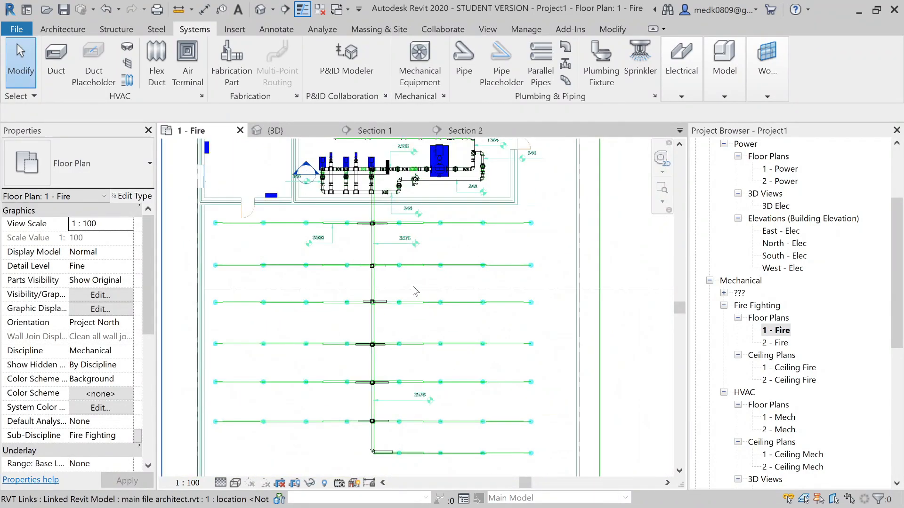
scroll(402, 254, up, 5)
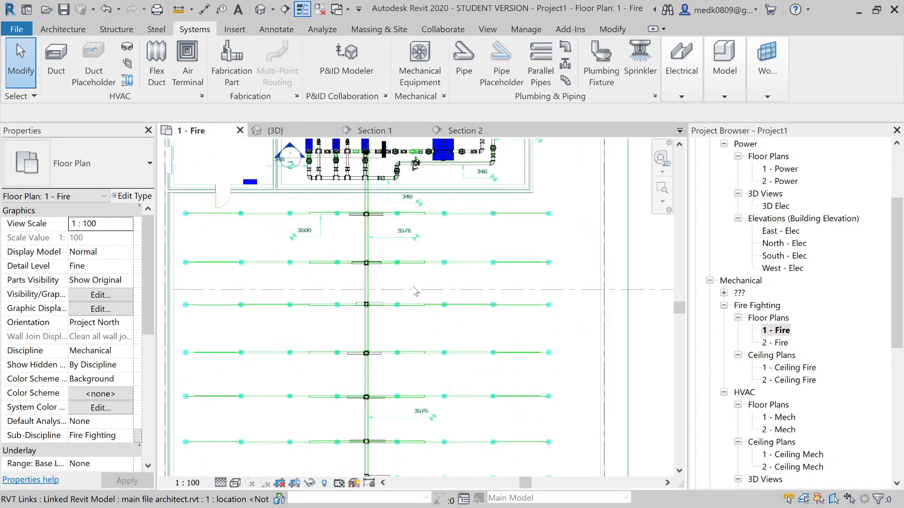
middle_drag(389, 189, 307, 256)
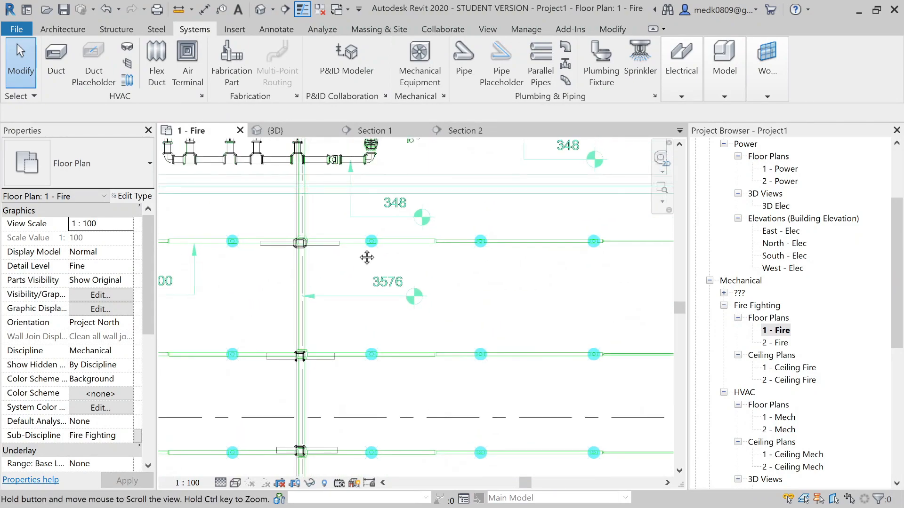
scroll(376, 236, up, 2)
scroll(410, 254, down, 2)
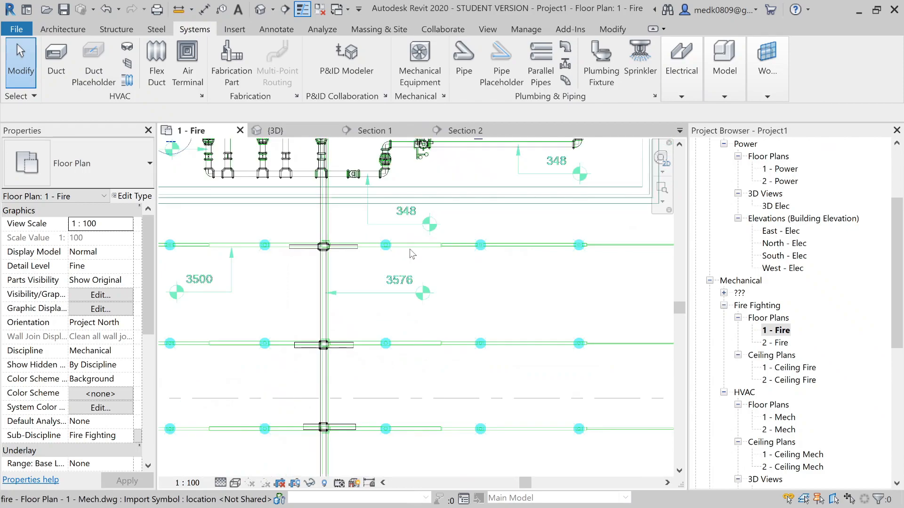
scroll(413, 254, down, 2)
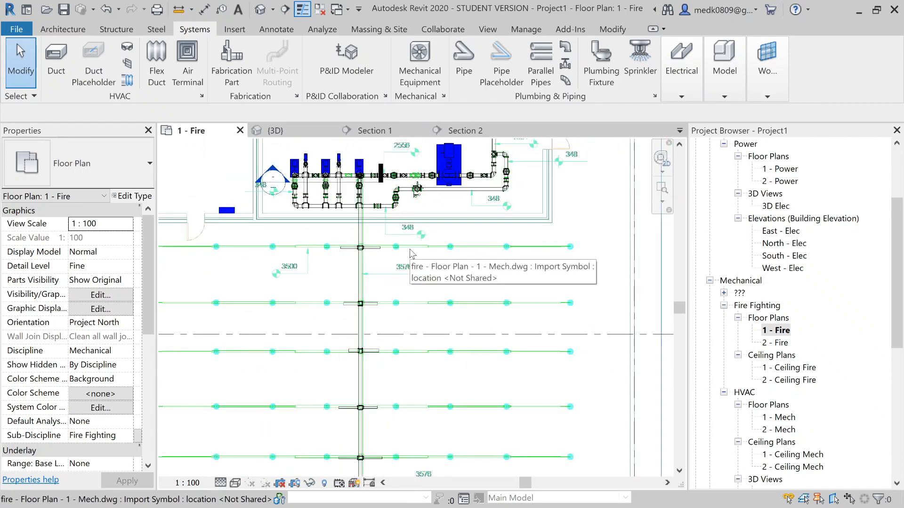
Draw a section line just beside the sprinkler main, from the pump room wall to past the last branch, and open its view.
click(285, 8)
click(352, 232)
scroll(352, 233, down, 1)
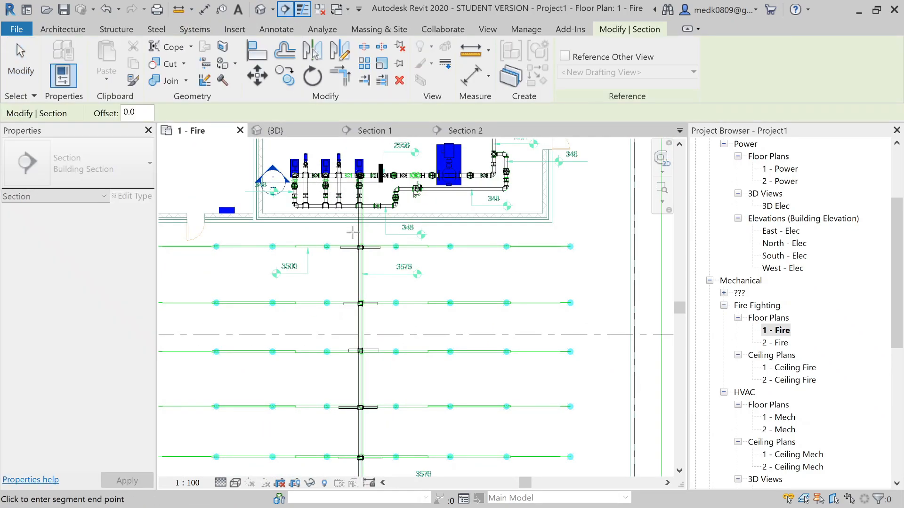
scroll(352, 232, down, 2)
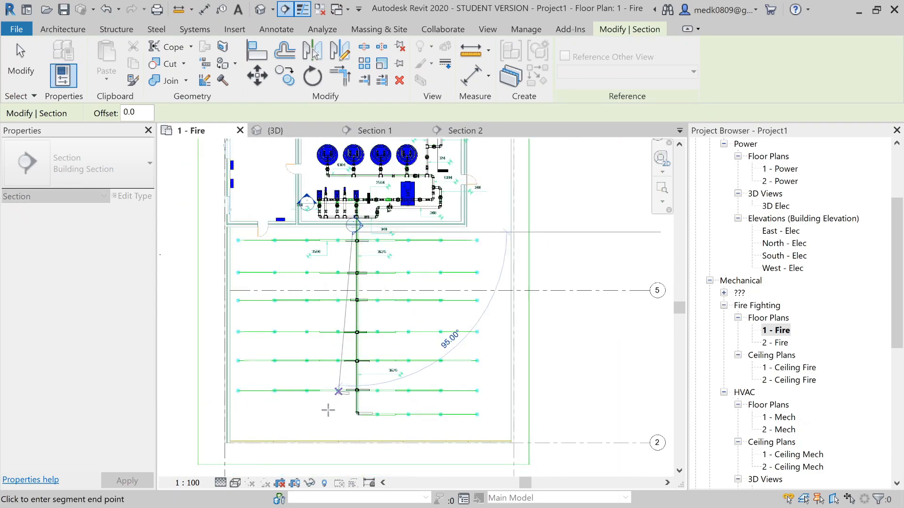
click(352, 433)
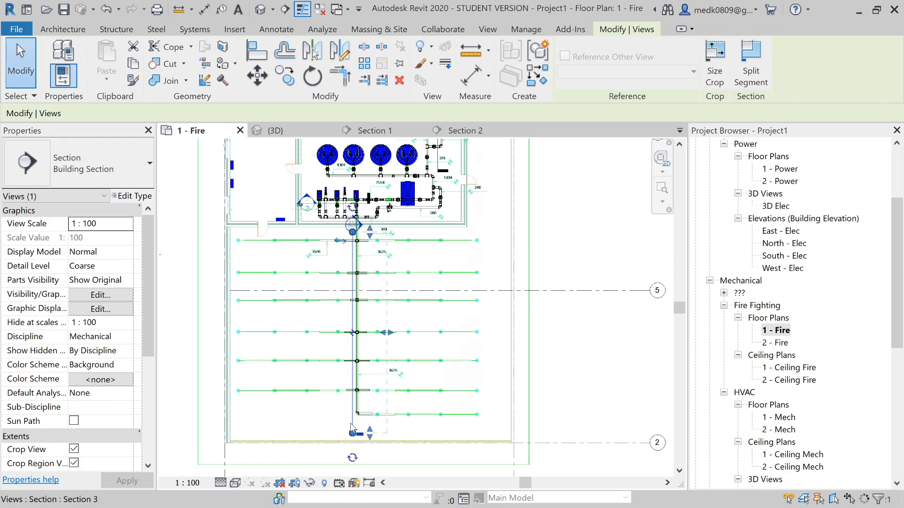
right_click(351, 427)
click(427, 202)
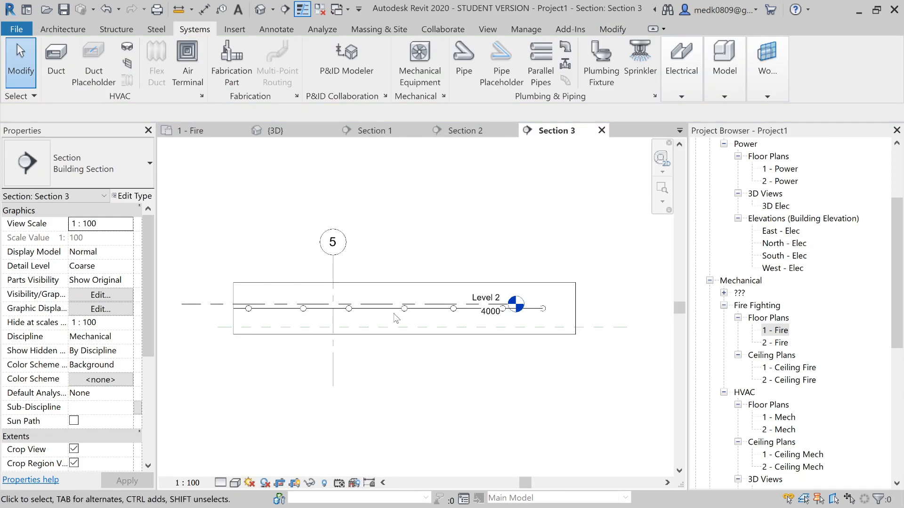
Extend the section's crop region down past Level 1 and set the view's detail level to Fine.
scroll(398, 316, down, 1)
click(400, 332)
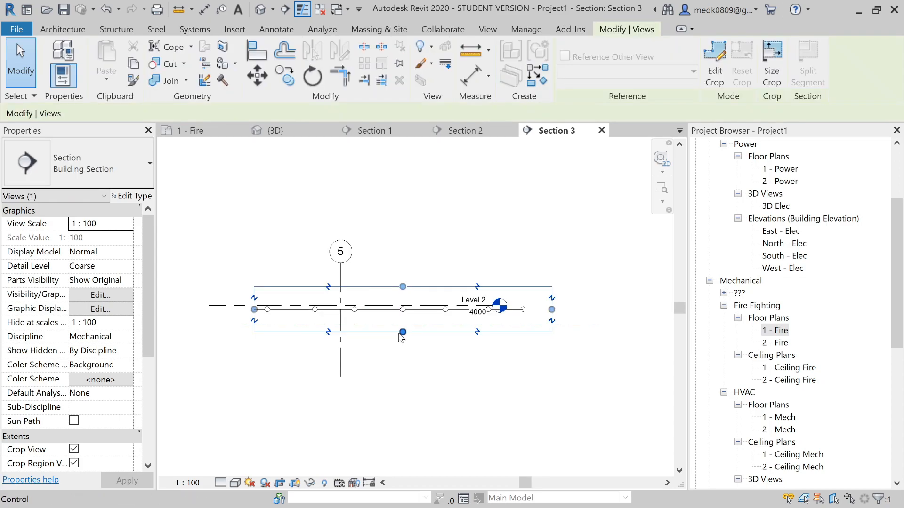
drag(402, 332, 386, 443)
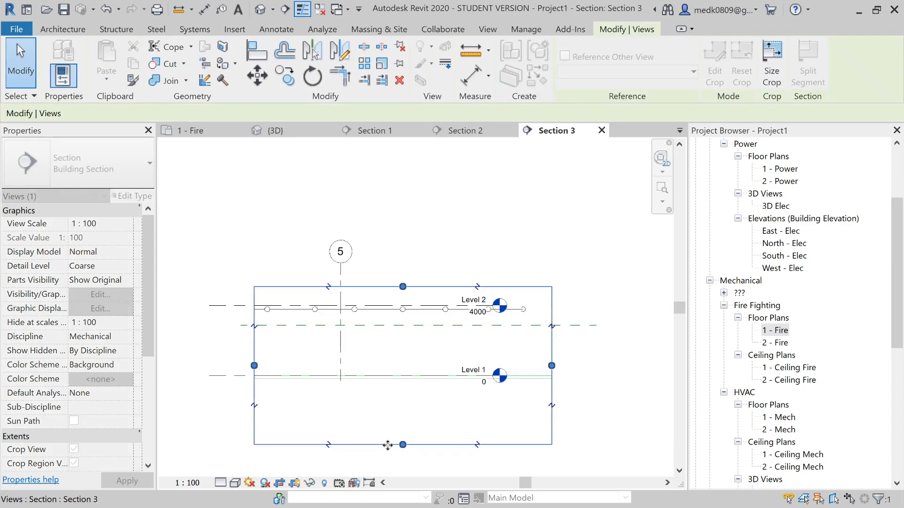
scroll(407, 365, up, 2)
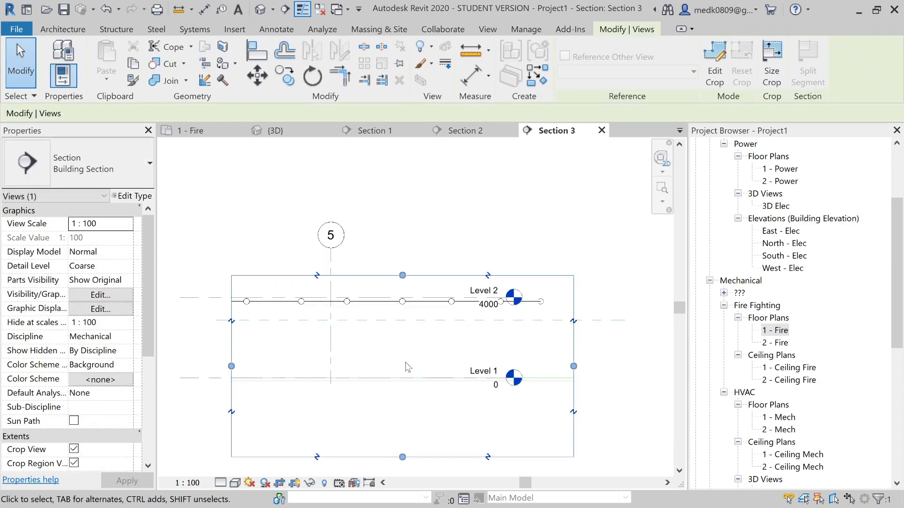
click(221, 483)
click(227, 471)
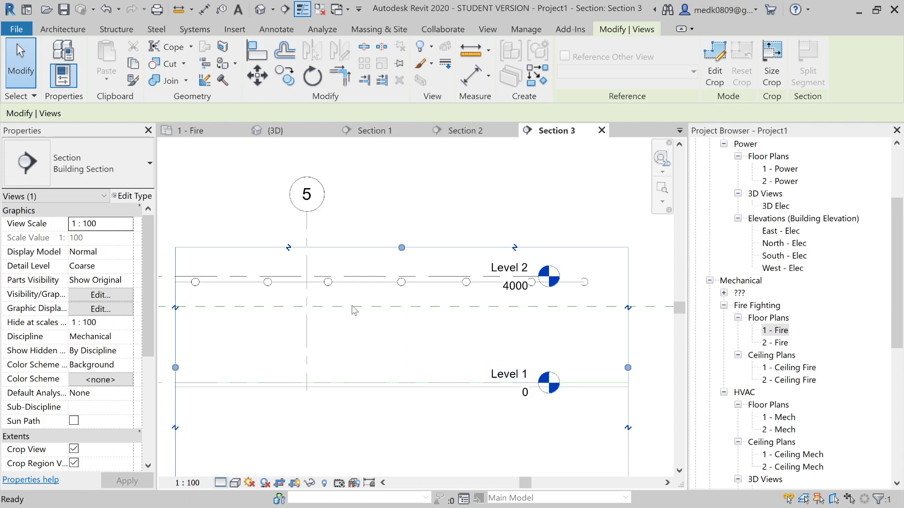
click(352, 308)
scroll(370, 284, down, 2)
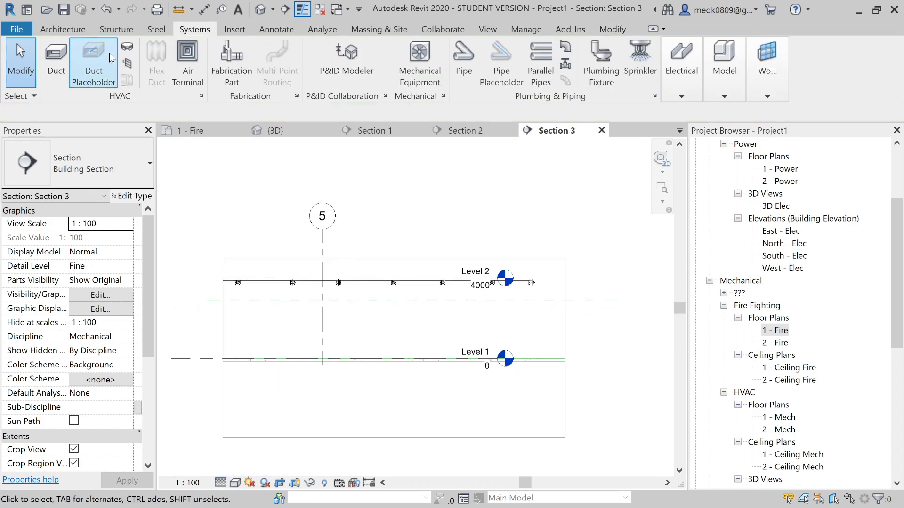
Draw a horizontal reference plane along the dashed line between Level 1 and Level 2, extending past the crop region.
click(80, 34)
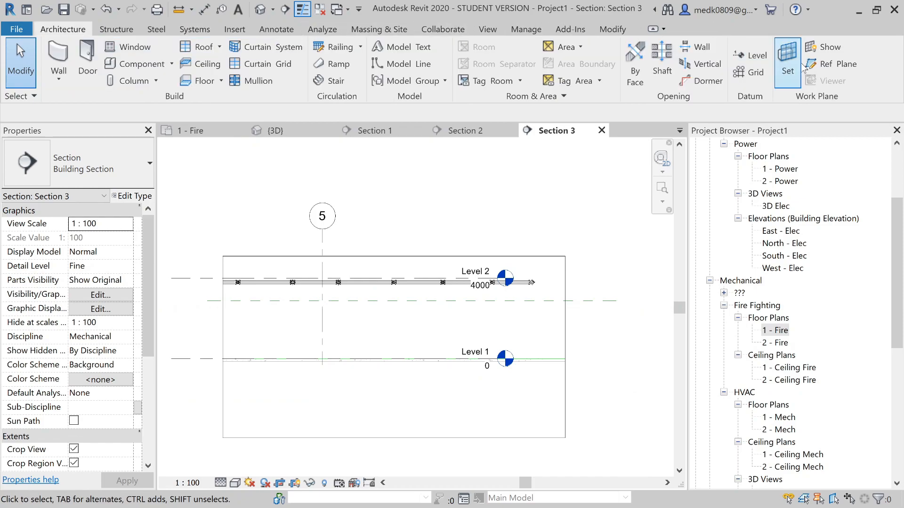
click(812, 63)
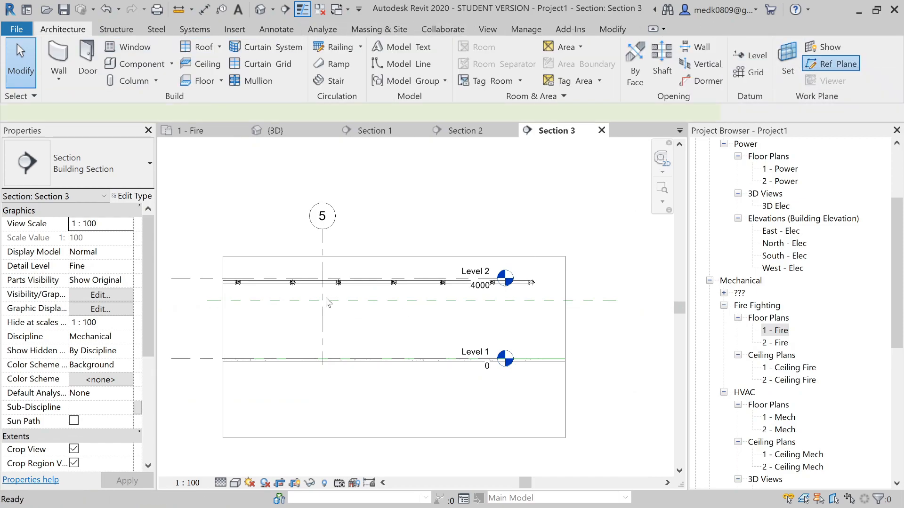
click(279, 301)
scroll(280, 301, down, 2)
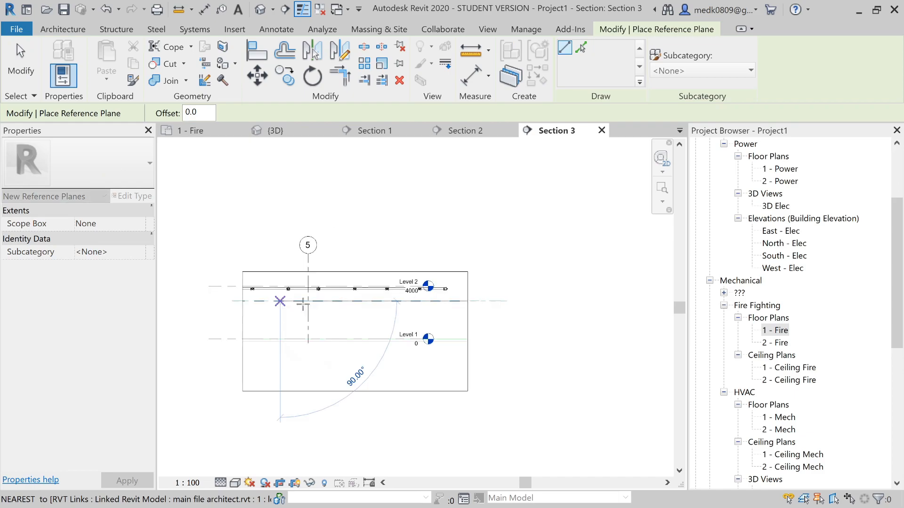
click(565, 300)
key(Escape)
key(Escape)
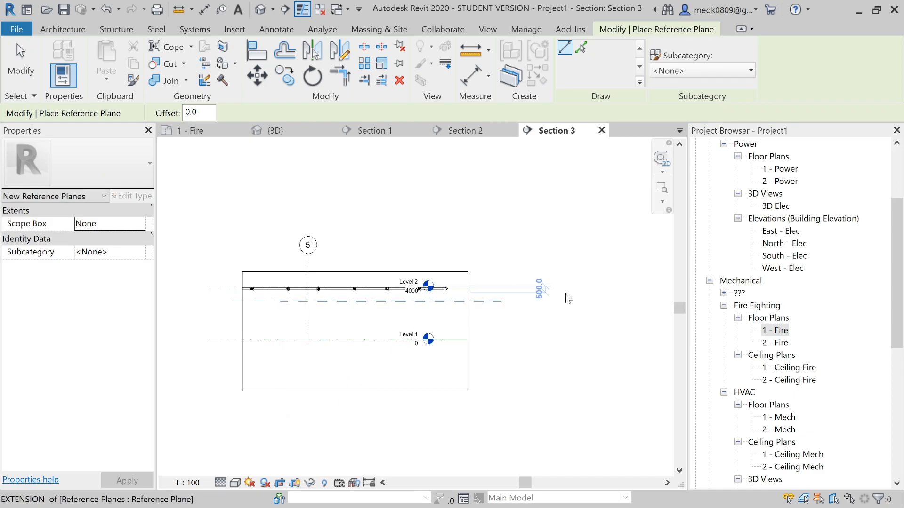
Name the new reference plane Sprinkler Plane.
click(504, 301)
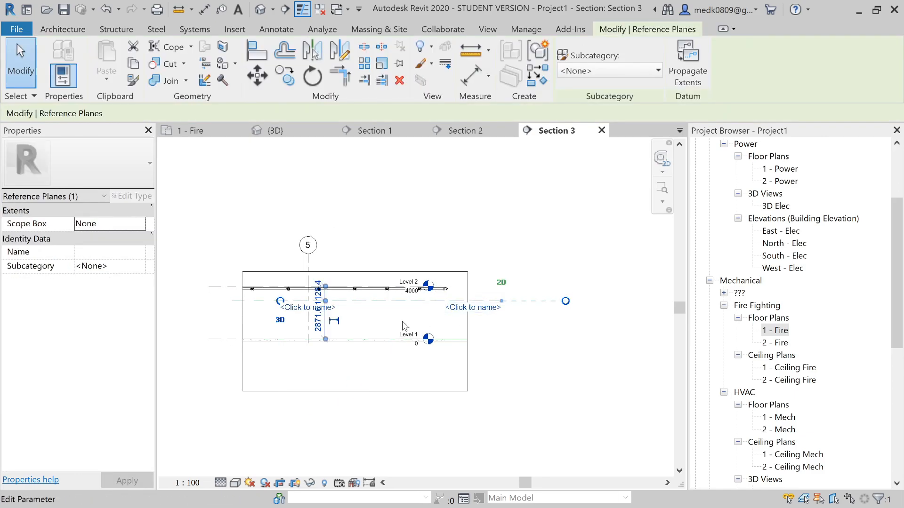
click(470, 310)
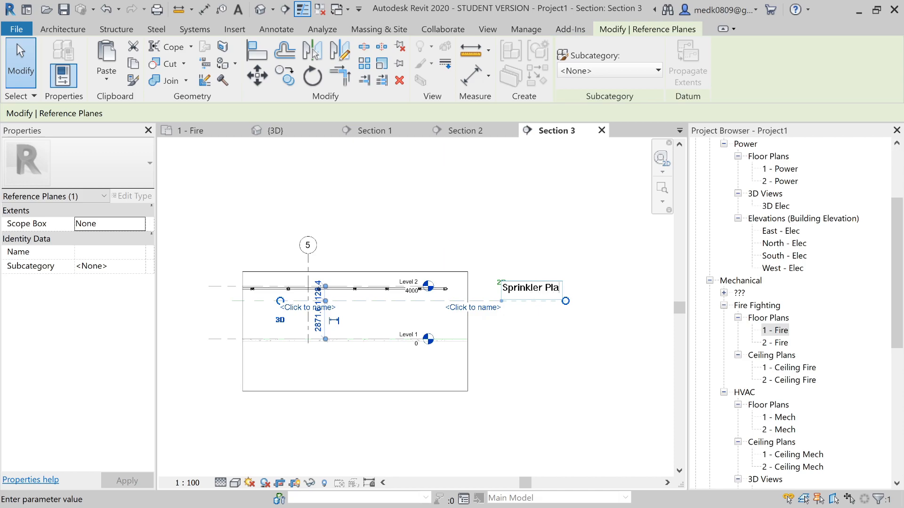
key(Return)
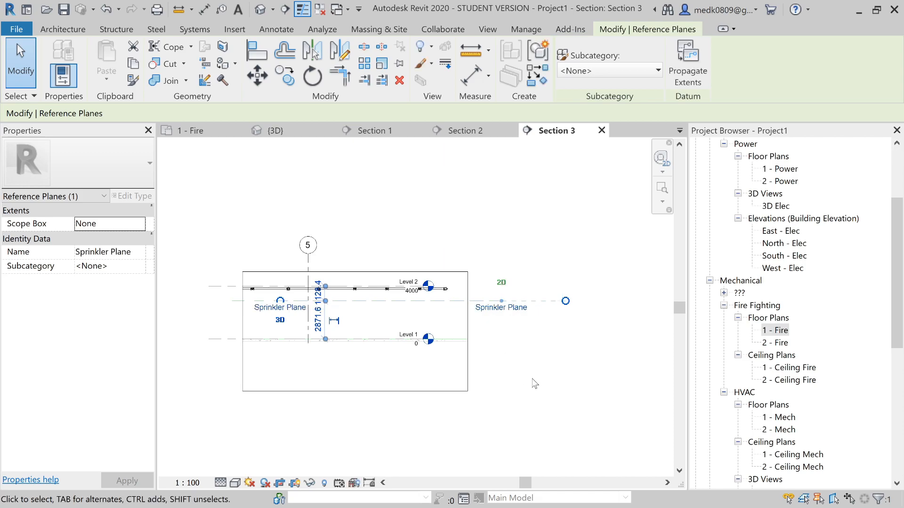
click(535, 382)
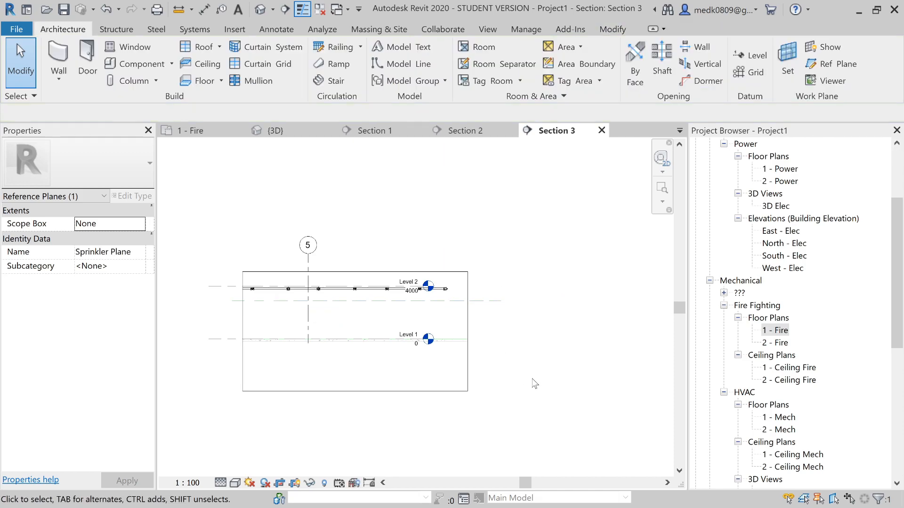
Return to the 1 - Fire plan and load the Sprinkler Pendant family for sprinkler placement.
click(208, 133)
scroll(399, 267, up, 3)
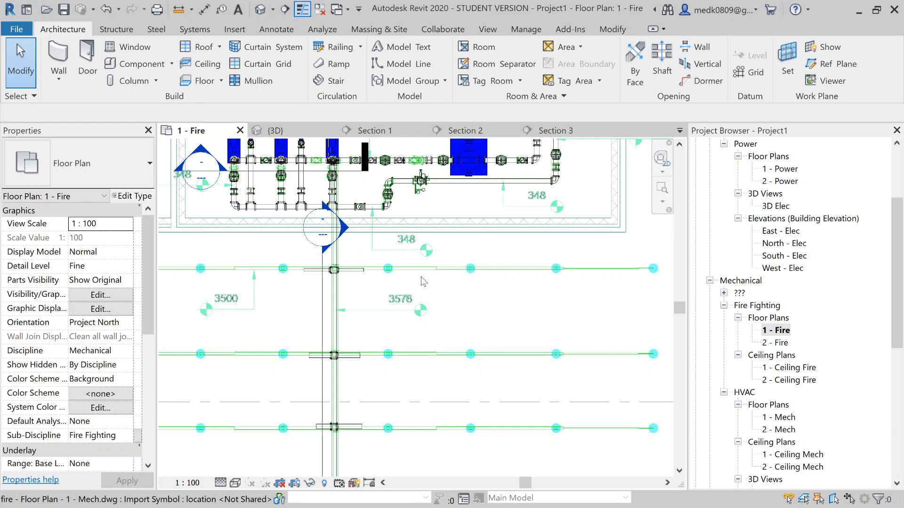
click(204, 31)
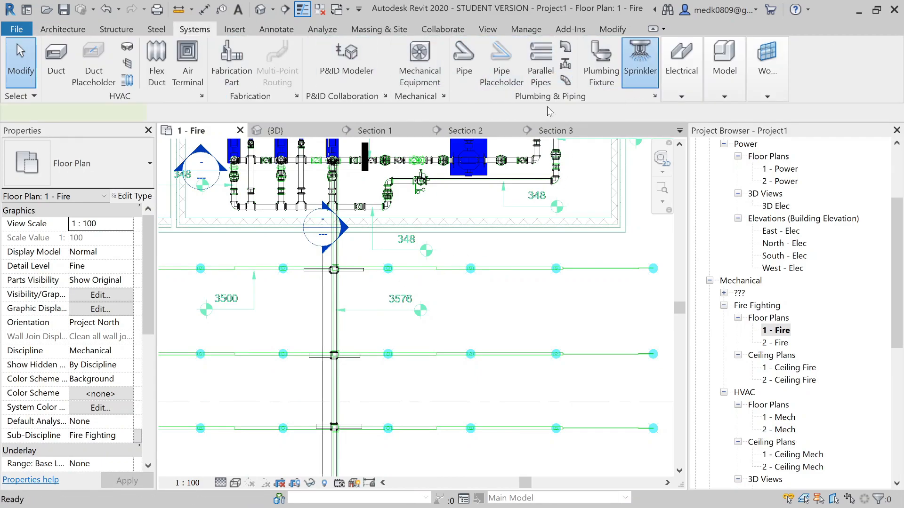
click(579, 77)
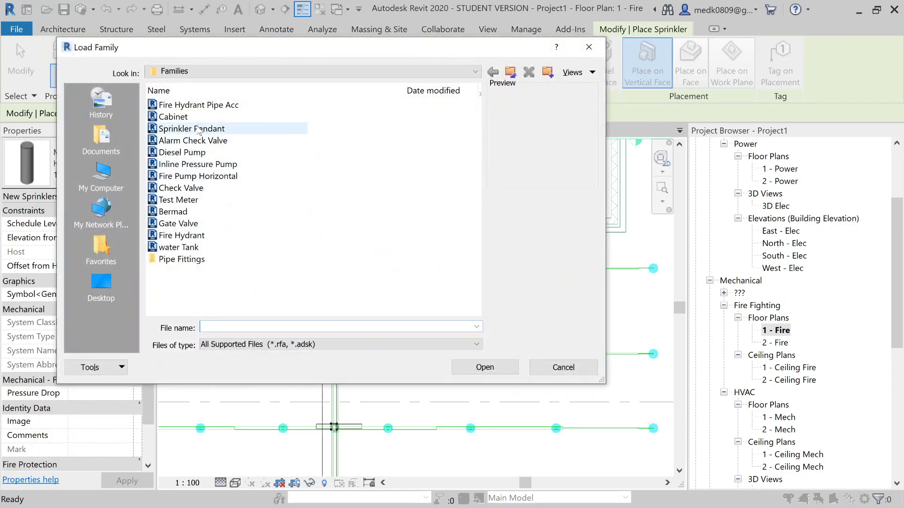
click(199, 130)
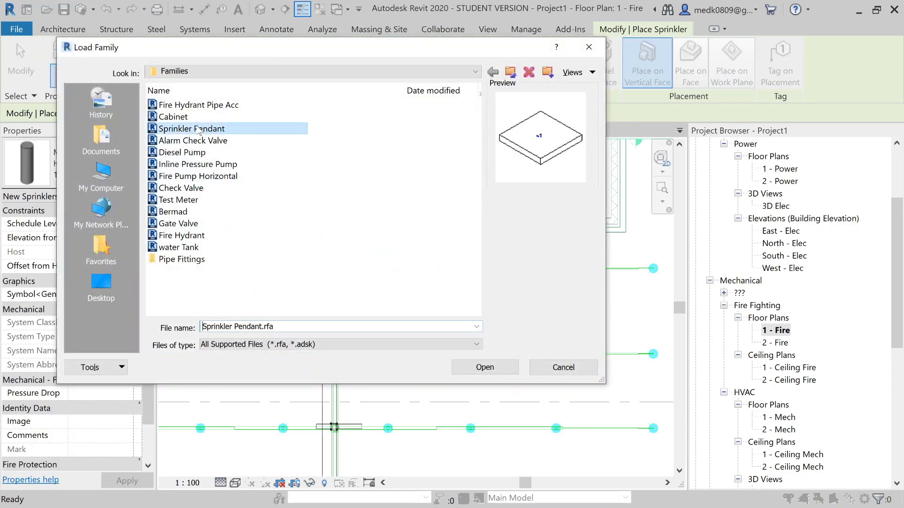
click(476, 367)
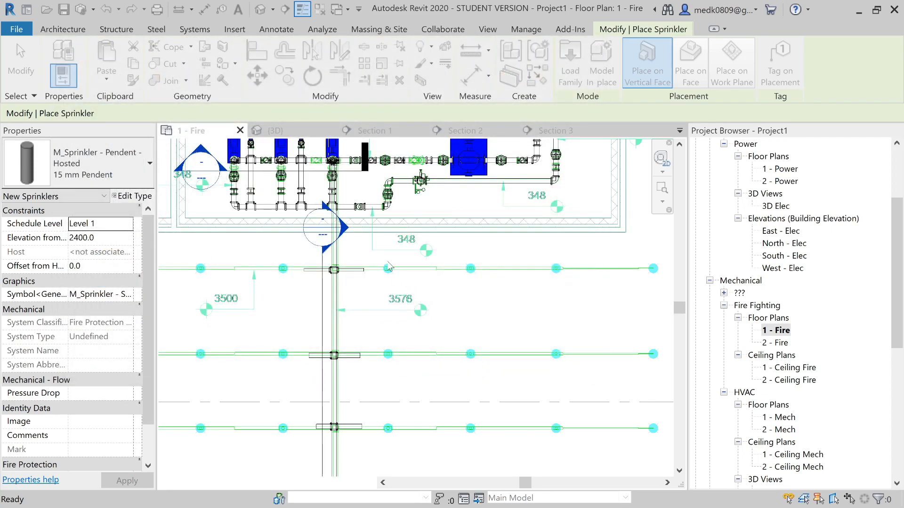
Place a 15 mm Pendent sprinkler on the Sprinkler Plane work plane, at the first sprinkler symbol right of the main on the top branch.
scroll(388, 267, up, 2)
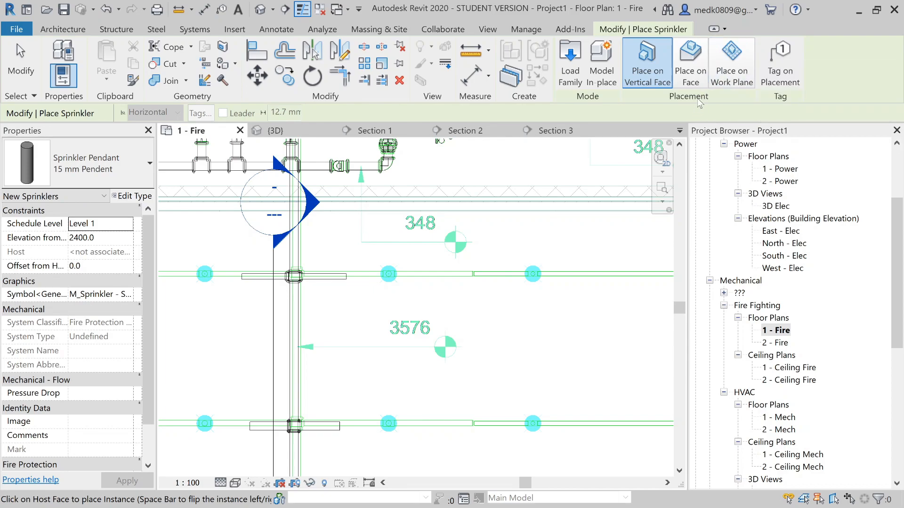
click(731, 66)
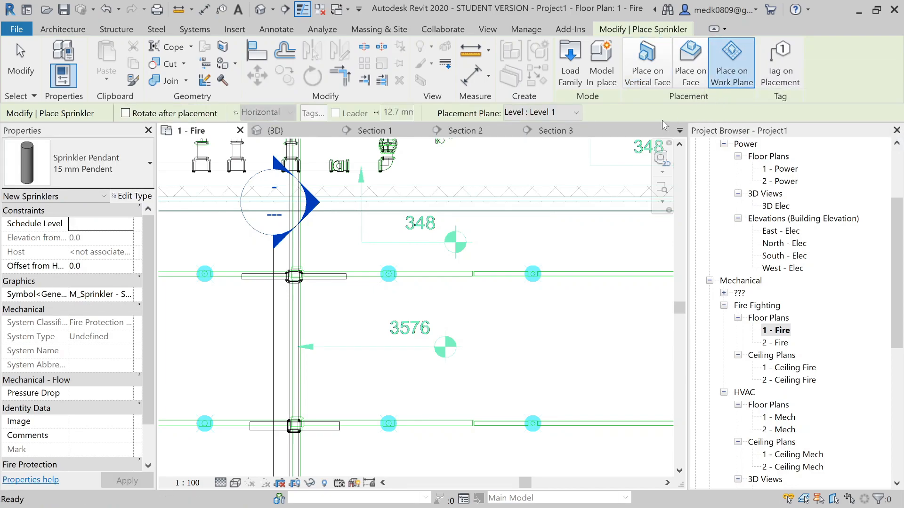
click(576, 112)
click(565, 160)
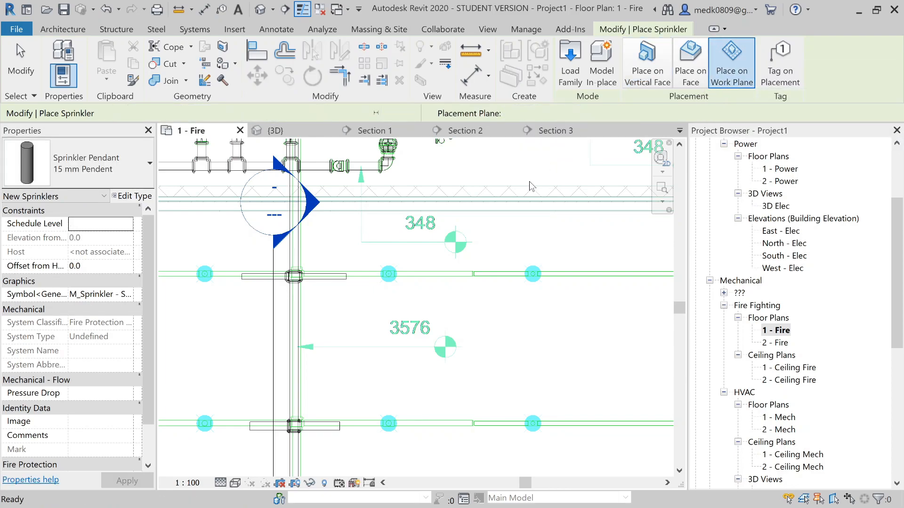
scroll(386, 282, up, 3)
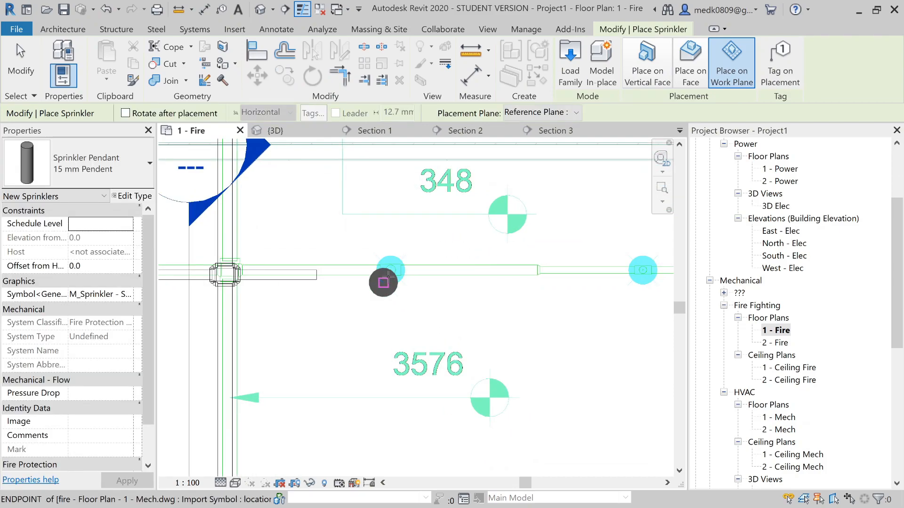
click(390, 272)
key(Escape)
key(Escape)
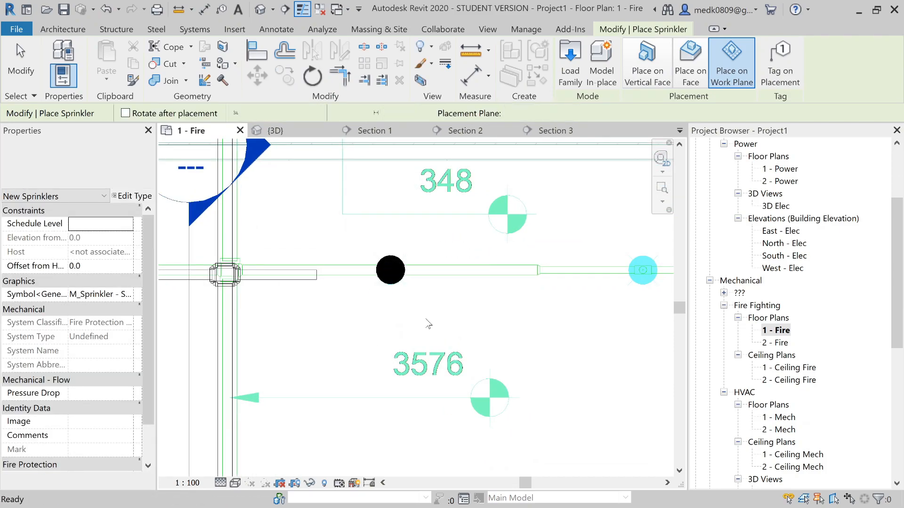
Open the Section 3 view and examine the placed sprinkler's height below the main.
scroll(429, 324, down, 2)
click(291, 359)
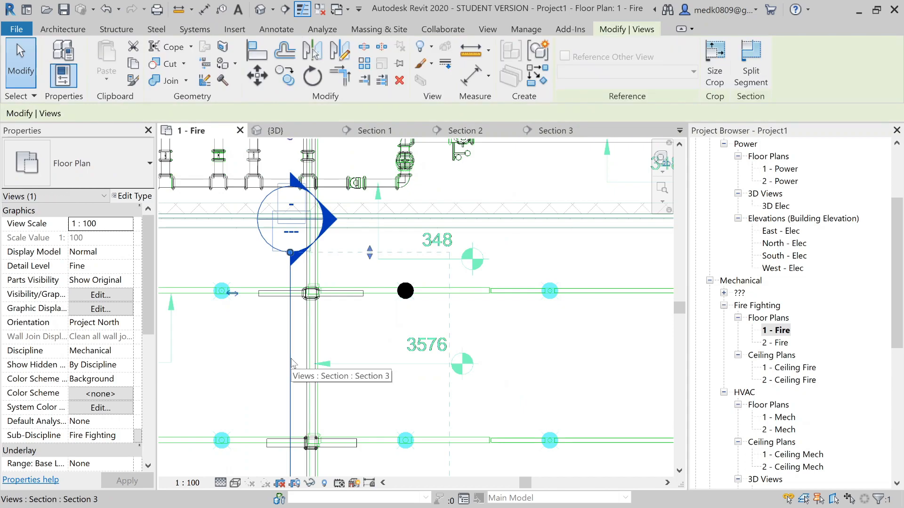
click(549, 131)
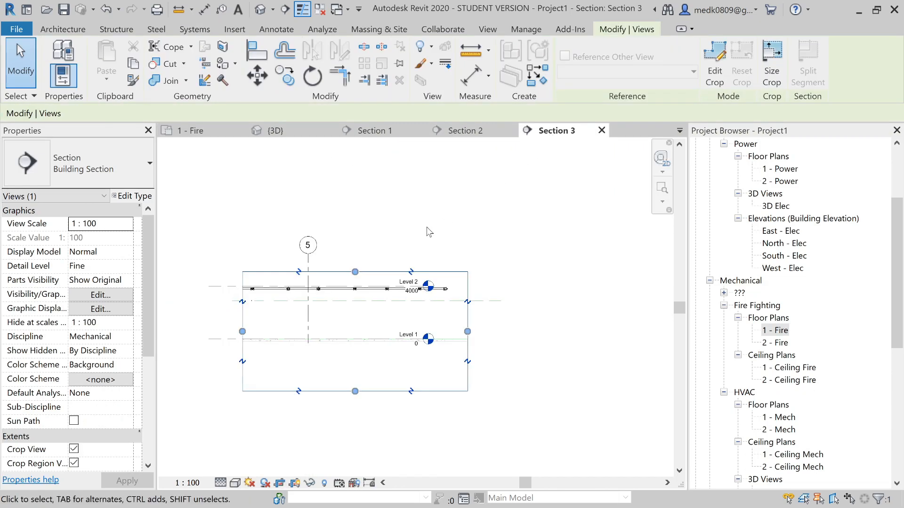
scroll(237, 291, up, 5)
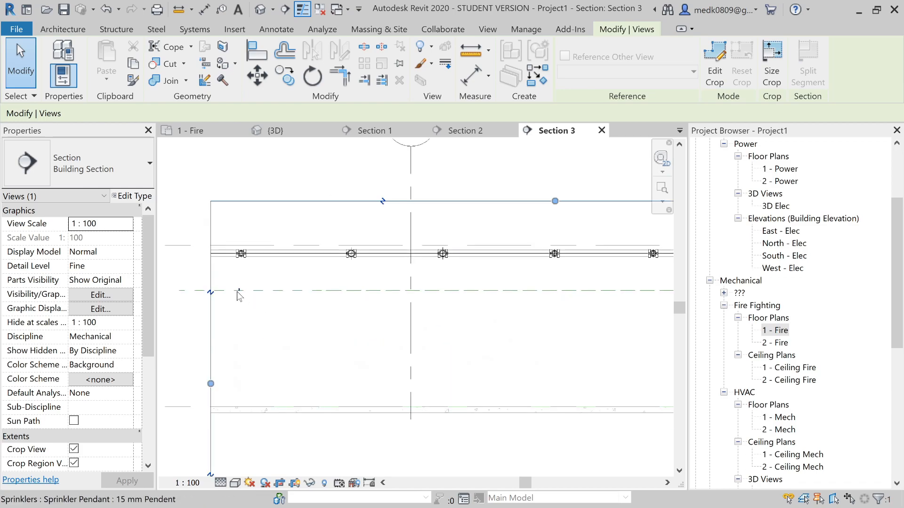
Flip the work plane of the placed pendent sprinkler in Section 3 so it hangs below the Sprinkler Plane.
middle_drag(236, 291, 403, 262)
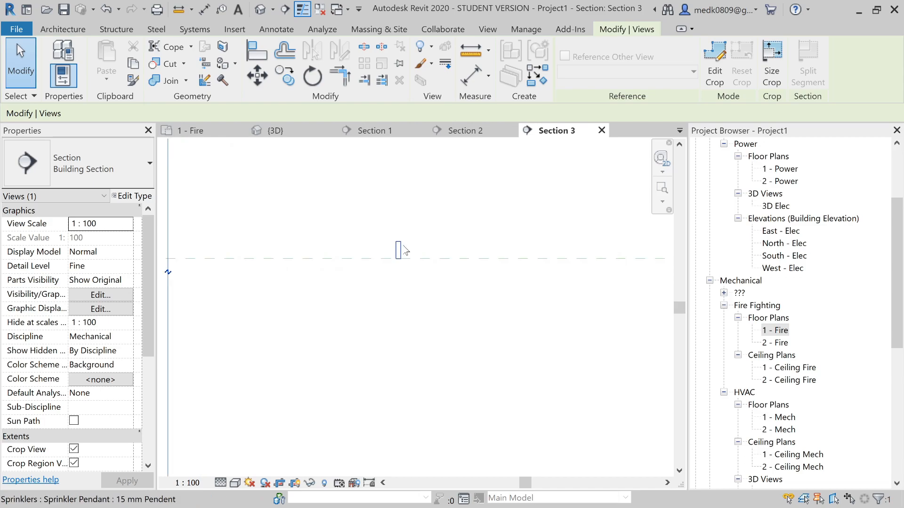
click(401, 247)
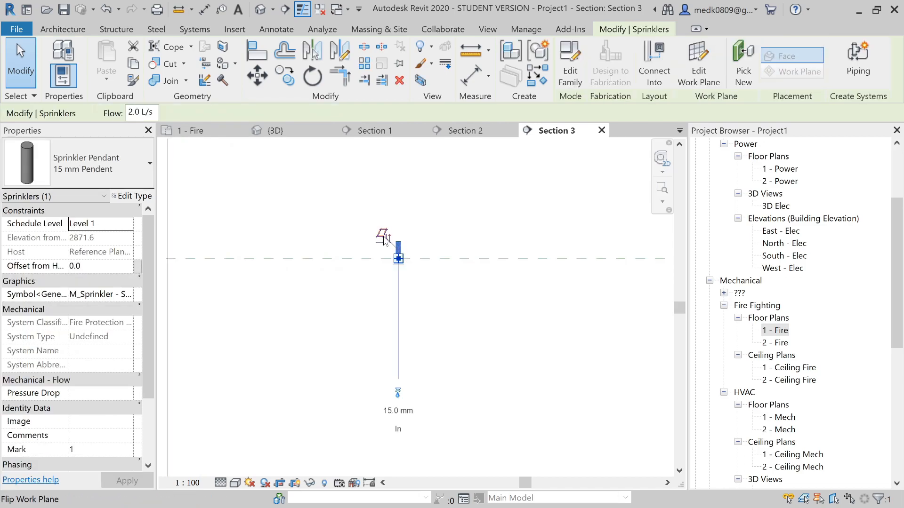
click(384, 236)
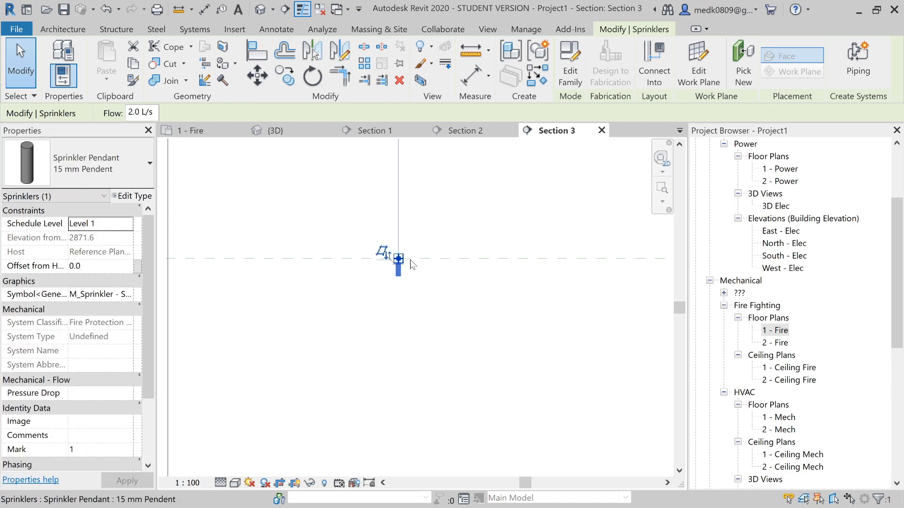
key(Escape)
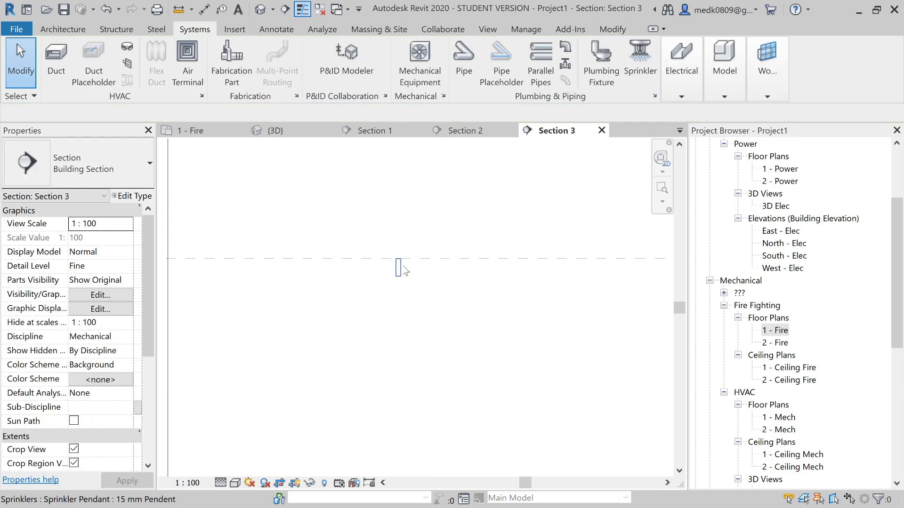
In the 1 - Fire plan, copy the sprinkler from its centre to the second symbol on the top branch, with Constrain and Multiple enabled.
click(189, 130)
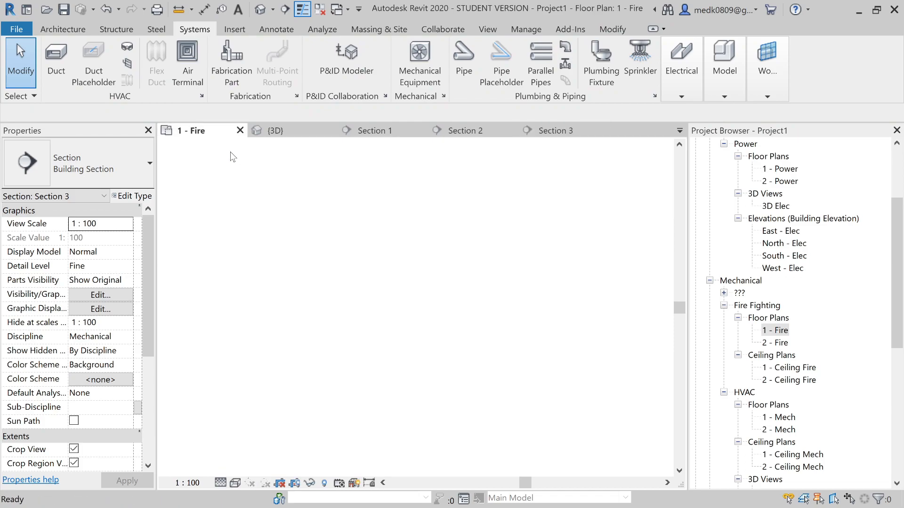
scroll(415, 287, up, 2)
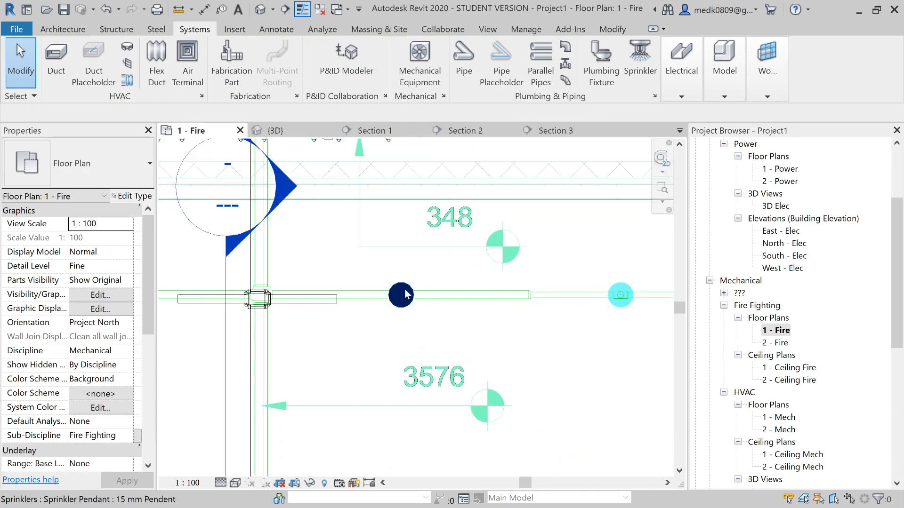
click(401, 296)
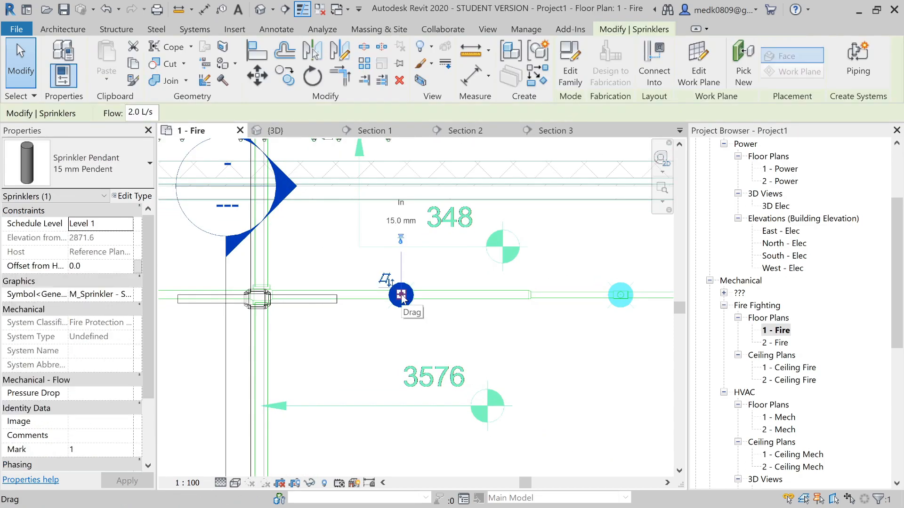
click(290, 84)
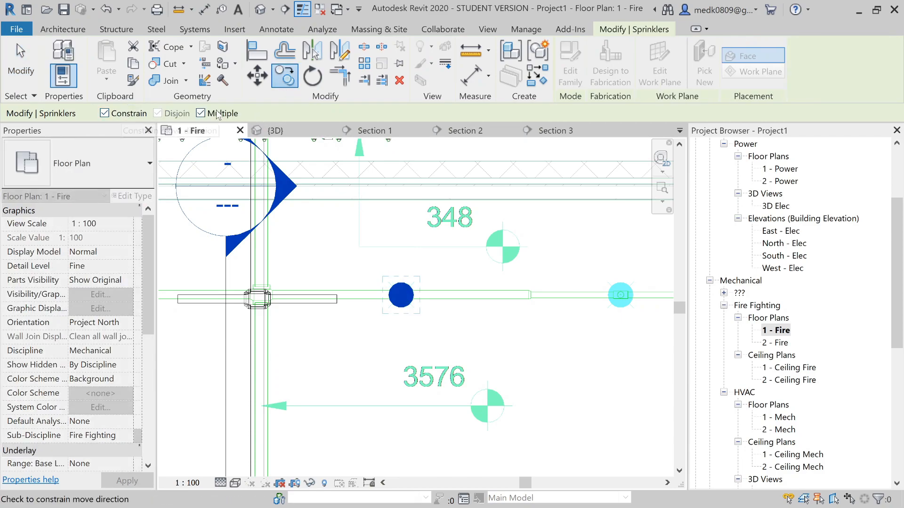
scroll(401, 296, up, 2)
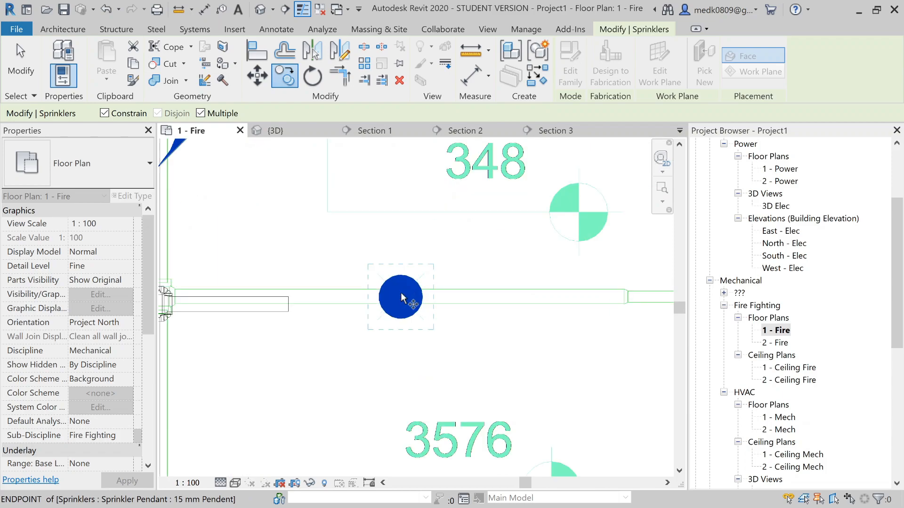
click(401, 297)
scroll(401, 298, down, 2)
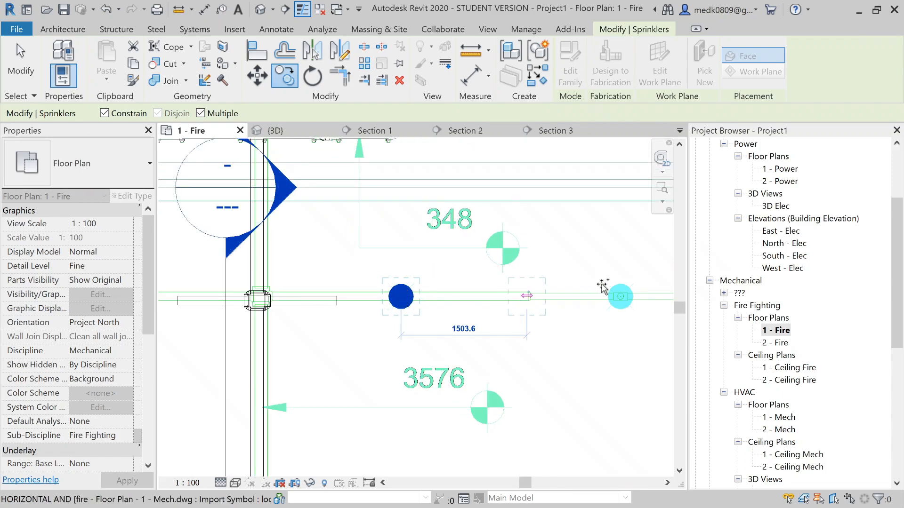
middle_drag(623, 297, 372, 331)
click(557, 294)
Place further sprinkler copies at the third and last symbols on the top branch and end the copy.
scroll(558, 293, down, 2)
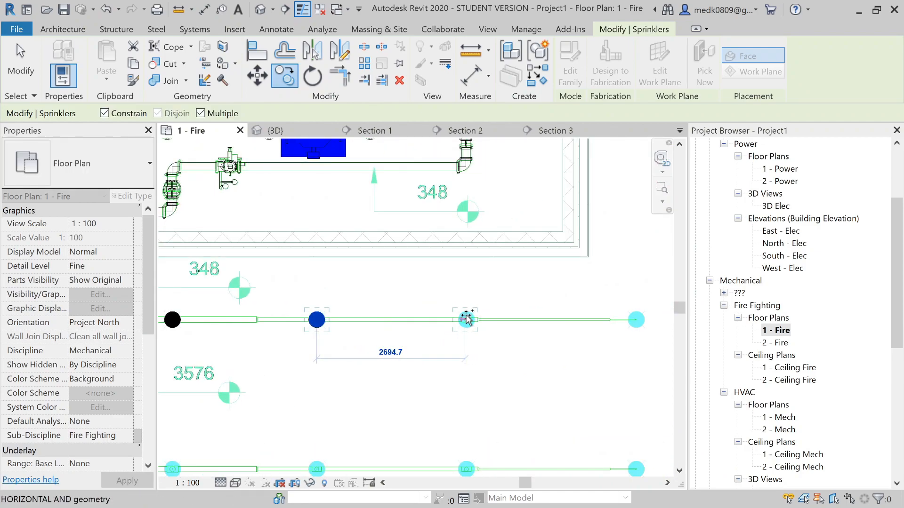
click(466, 320)
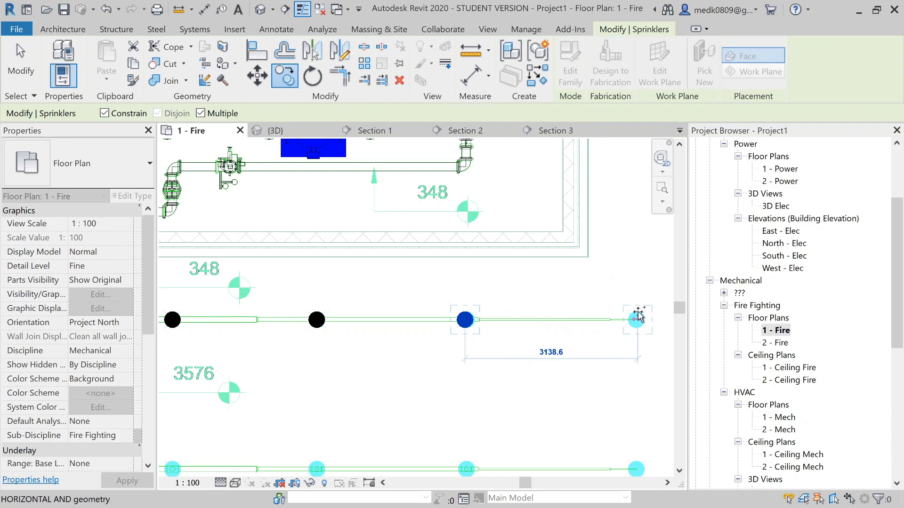
click(635, 319)
key(Escape)
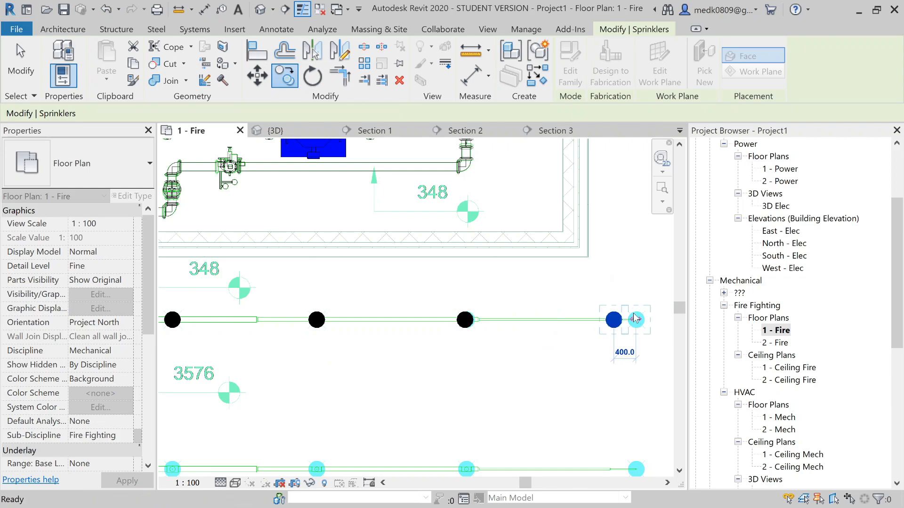
key(Escape)
Nudge the last copied sprinkler horizontally until it is centred on the end symbol of the top branch.
scroll(638, 320, up, 2)
middle_drag(639, 320, 575, 320)
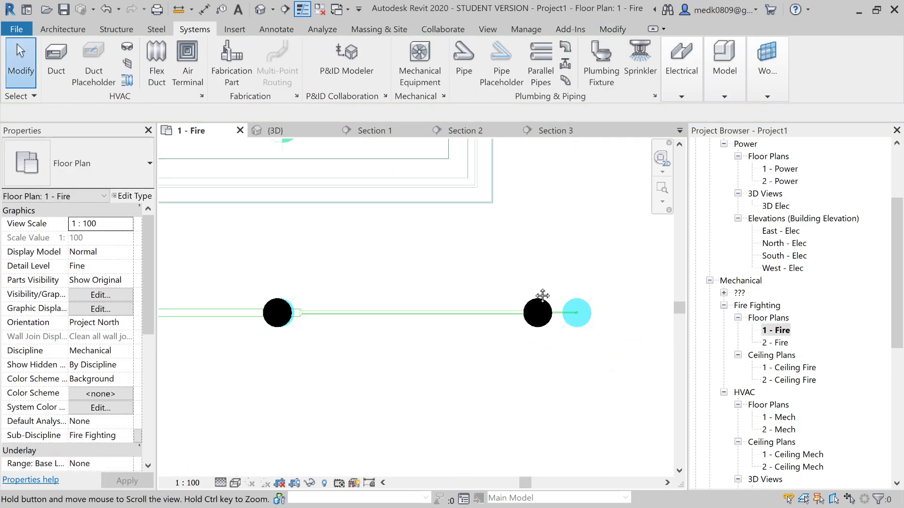
scroll(587, 315, up, 5)
key(a)
key(l)
click(340, 276)
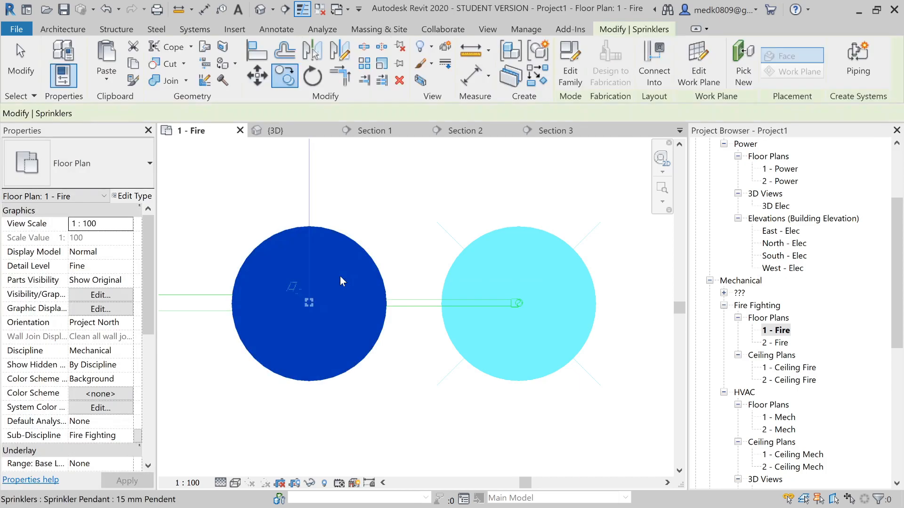
key(Right)
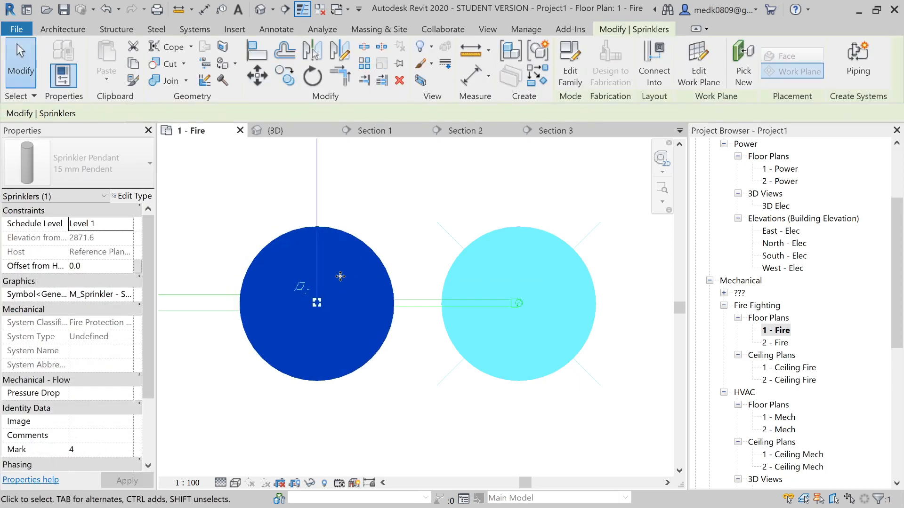
key(Right)
key(Right)
key(Right)
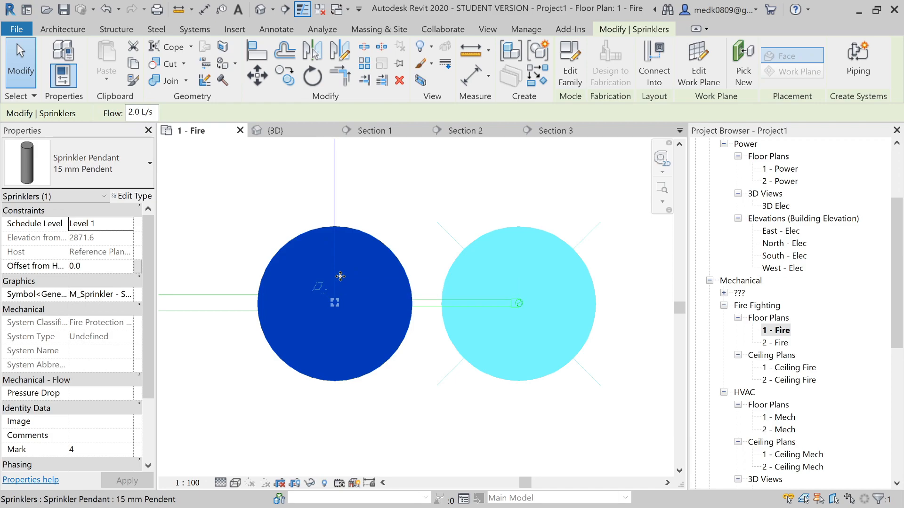
key(shift+Right)
key(shift+Right)
key(shift+Right)
key(shift+Right)
key(shift+Right)
key(shift+Right)
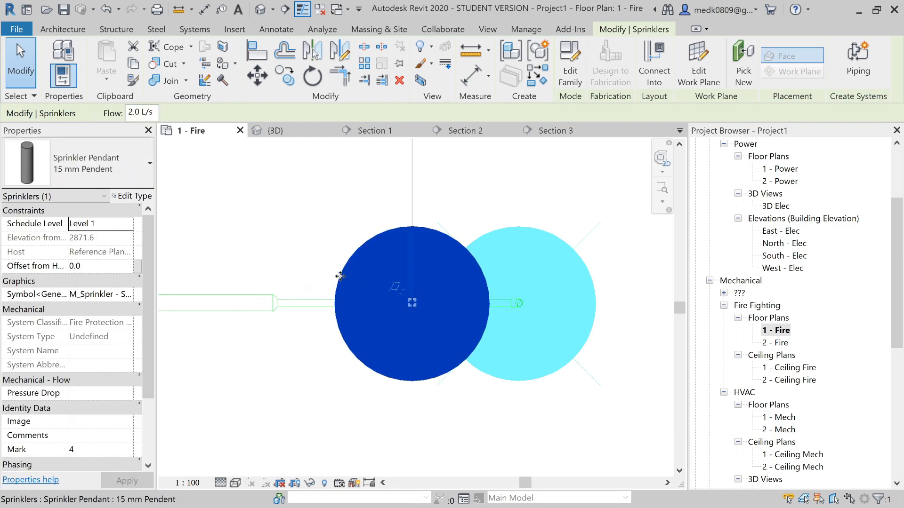
key(shift+Right)
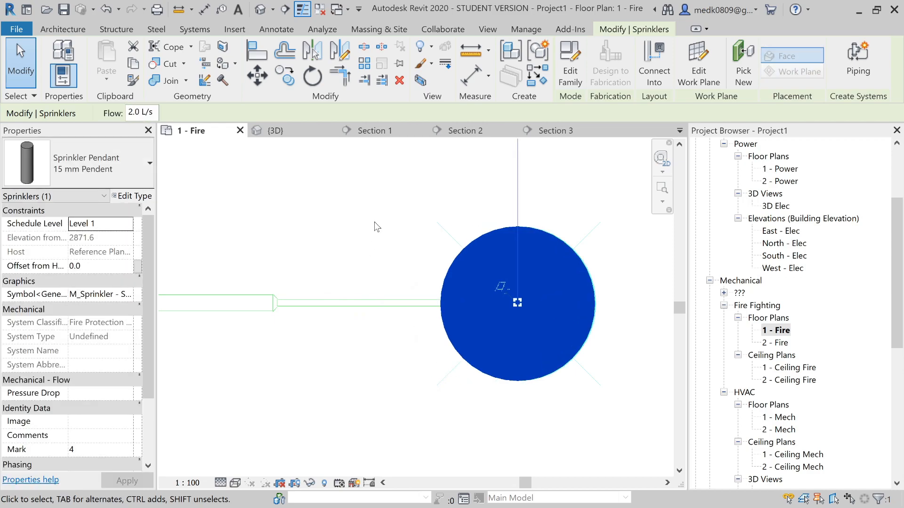
key(Escape)
In the routing preferences of the Fire Pipe type, set the elbow to M_Elbow - Generic: Standard.
scroll(562, 343, down, 5)
scroll(564, 347, down, 3)
scroll(179, 387, up, 2)
middle_drag(218, 402, 360, 373)
scroll(301, 282, up, 2)
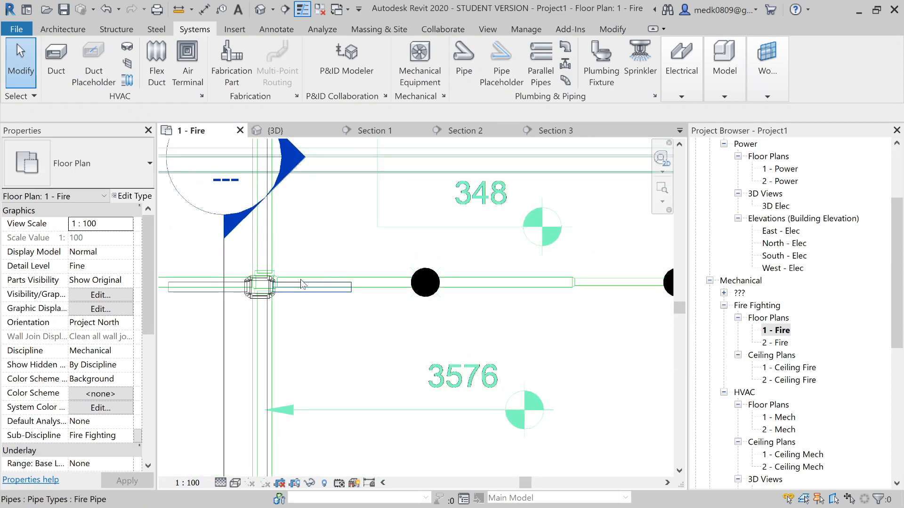
scroll(301, 283, up, 1)
click(318, 293)
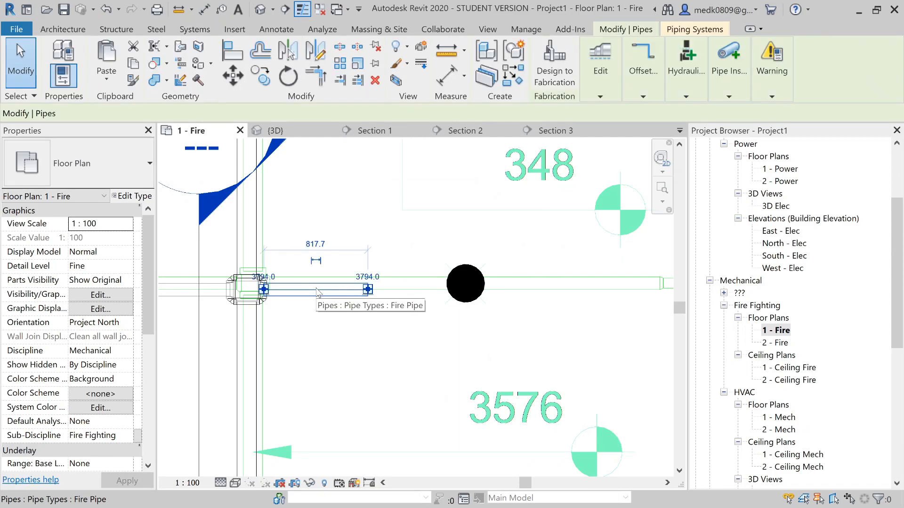
click(126, 196)
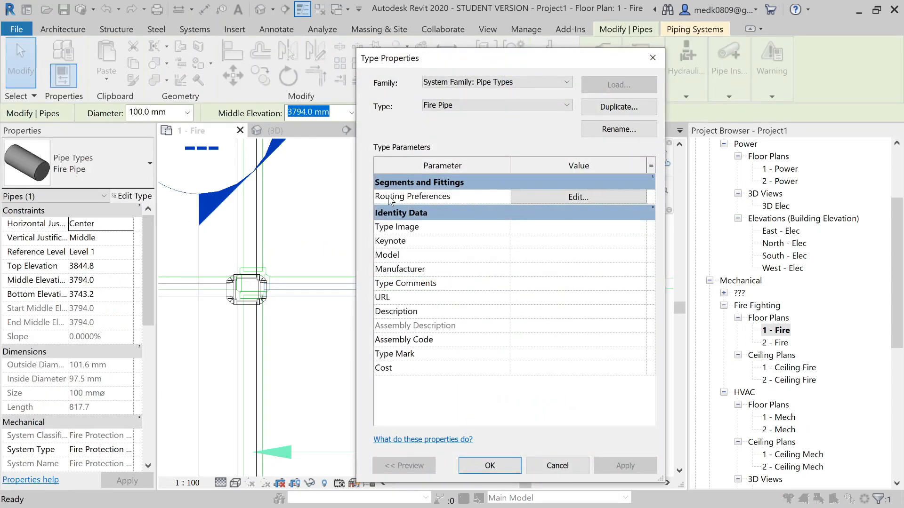
click(562, 195)
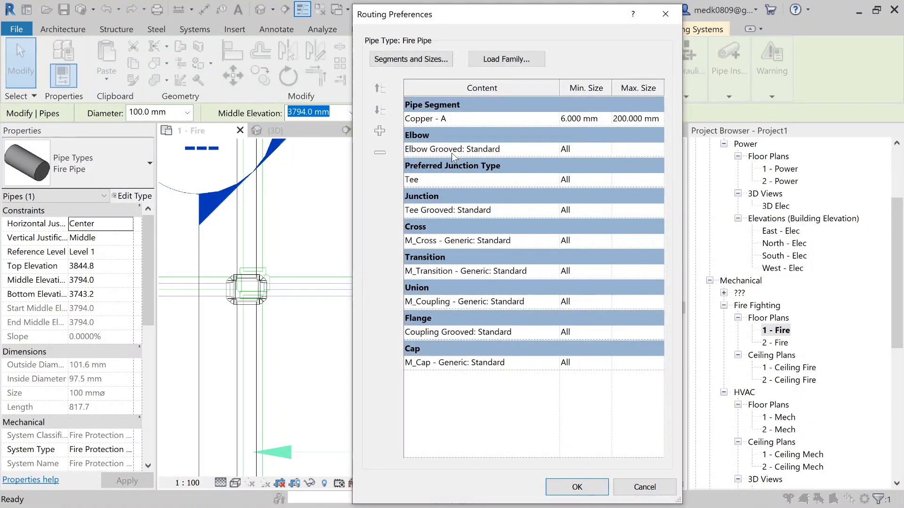
click(554, 149)
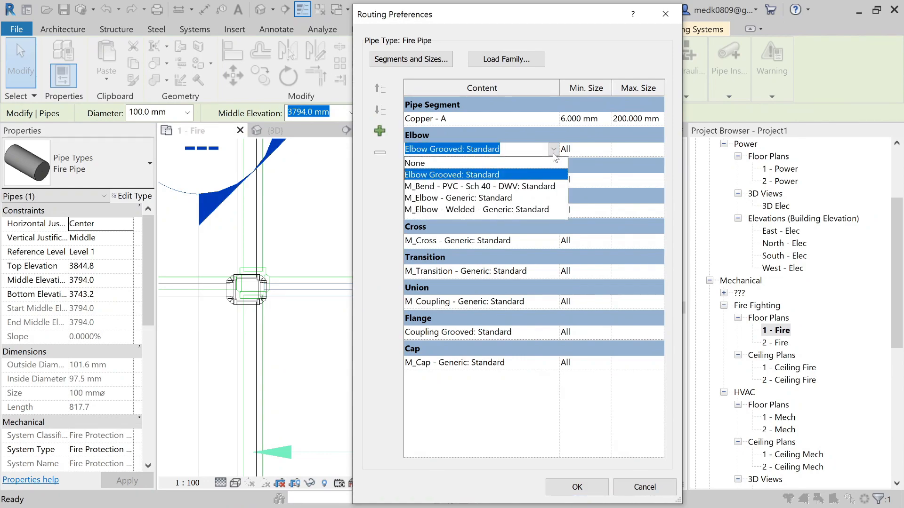
click(471, 198)
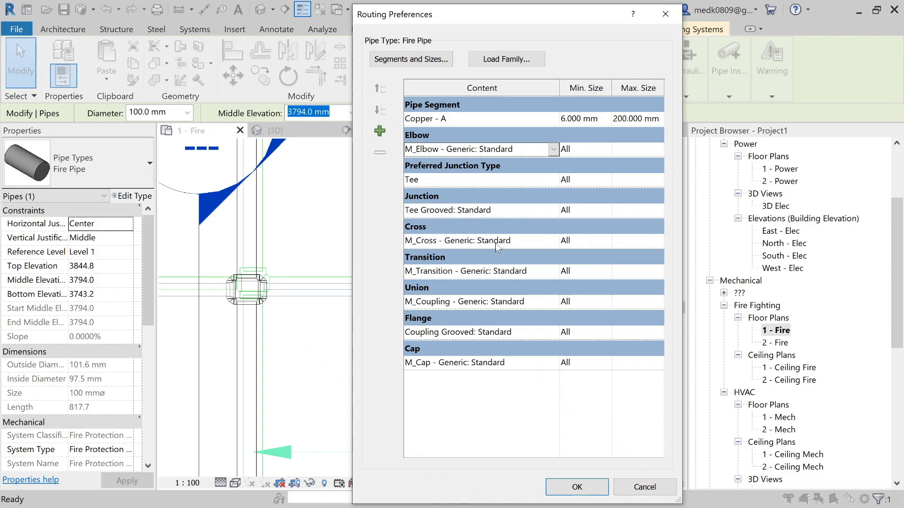
Set the Fire Pipe junction to M_Tee - Generic: Standard and the flange to None, and accept the type changes.
click(555, 211)
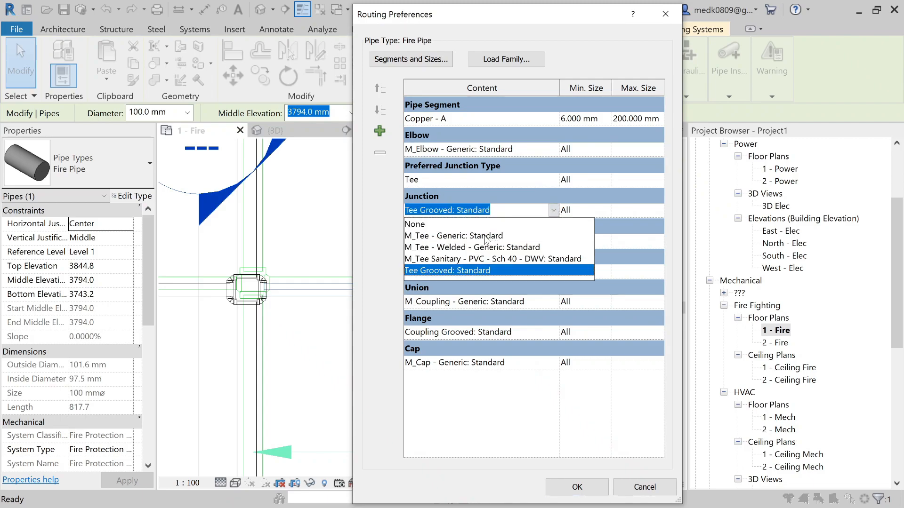
click(486, 235)
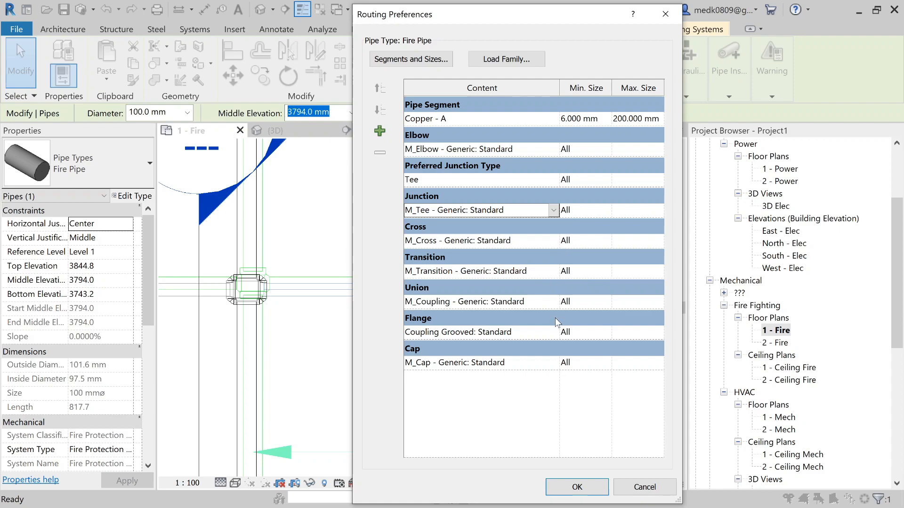
click(556, 332)
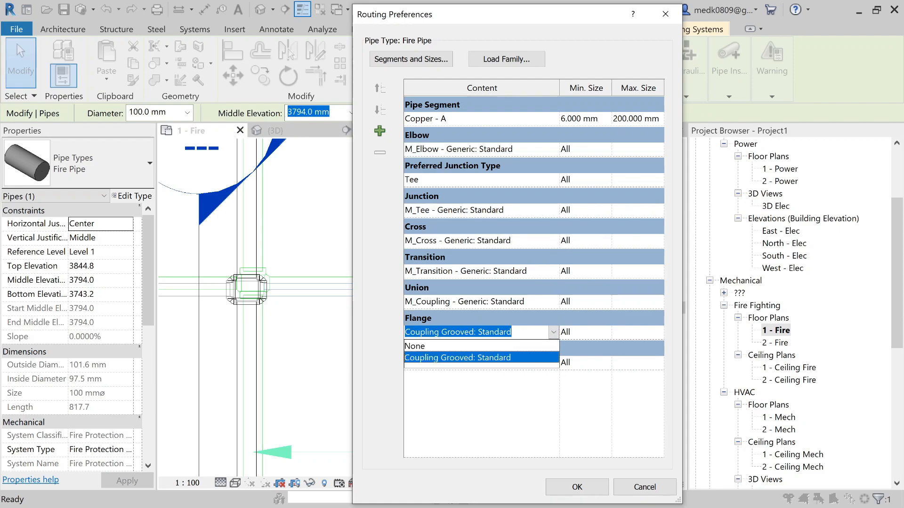
click(519, 343)
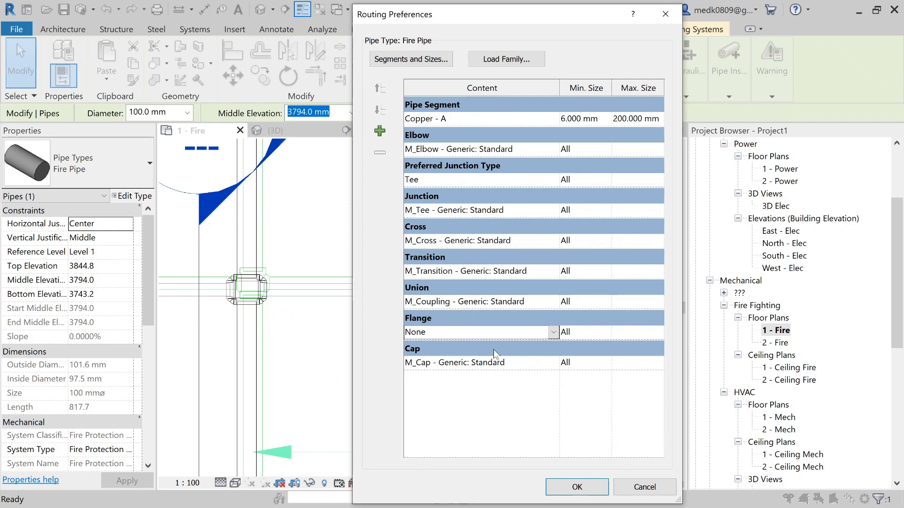
click(586, 487)
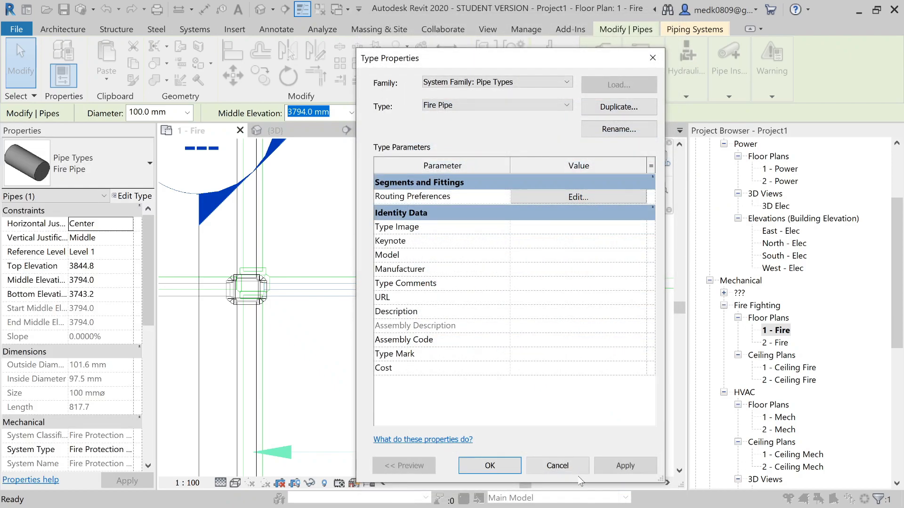
click(507, 457)
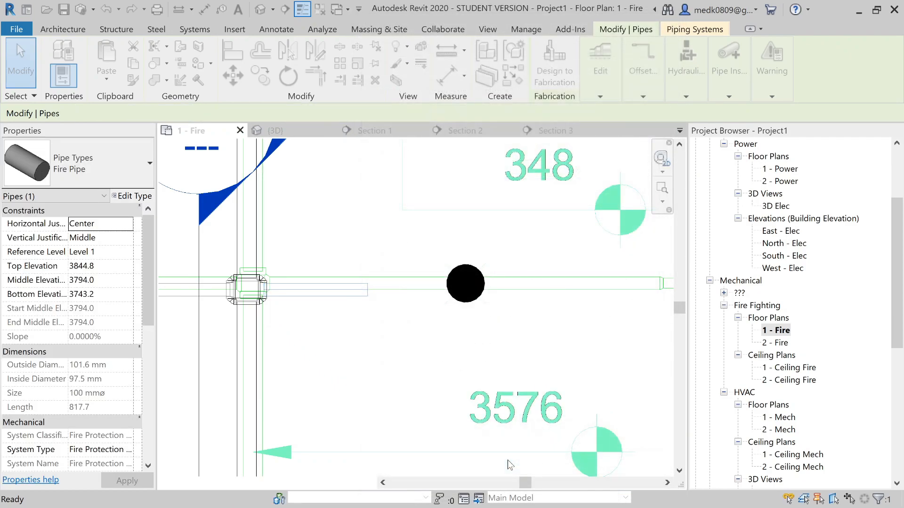
Nudge the short branch pipe right of the main upward to line up with the drawing's top branch and first sprinkler.
click(390, 346)
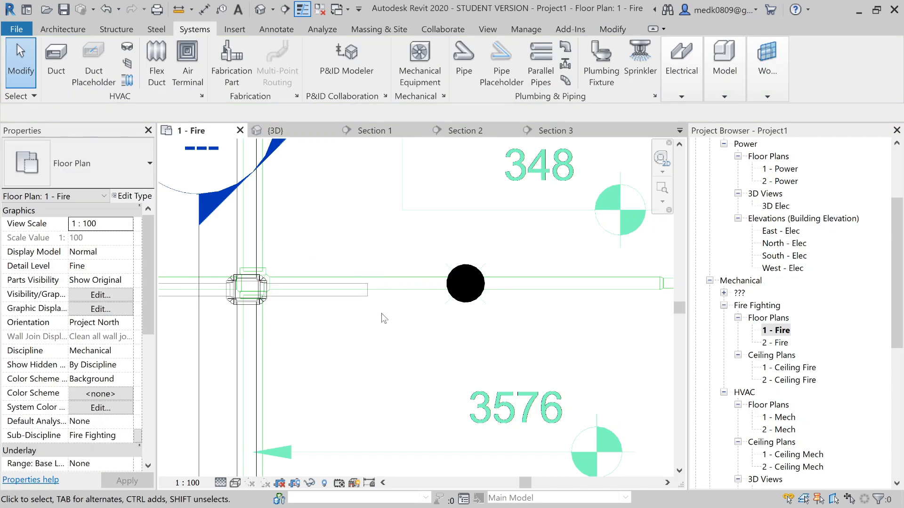
scroll(365, 300, up, 2)
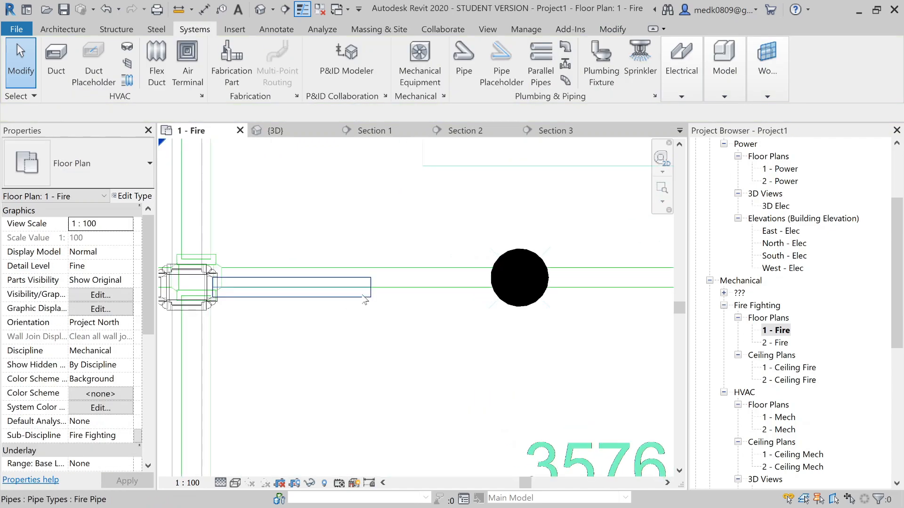
click(364, 298)
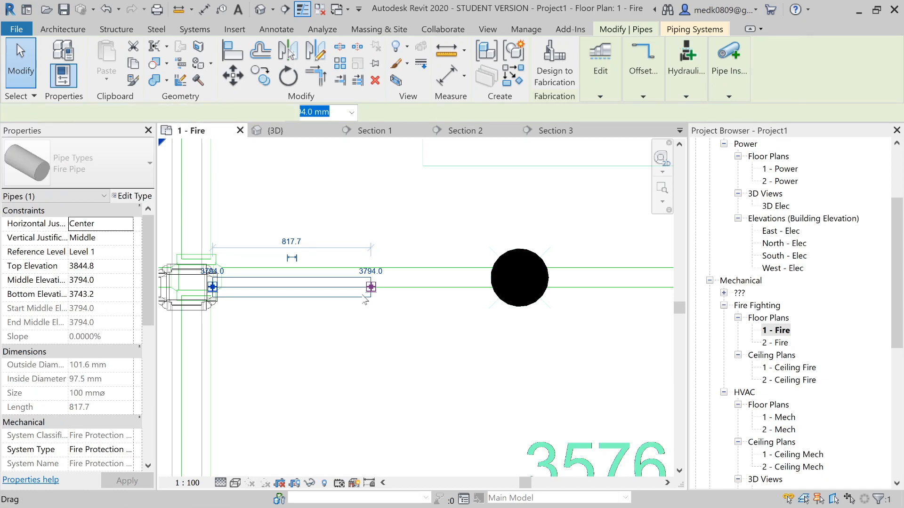
key(Up)
key(Up)
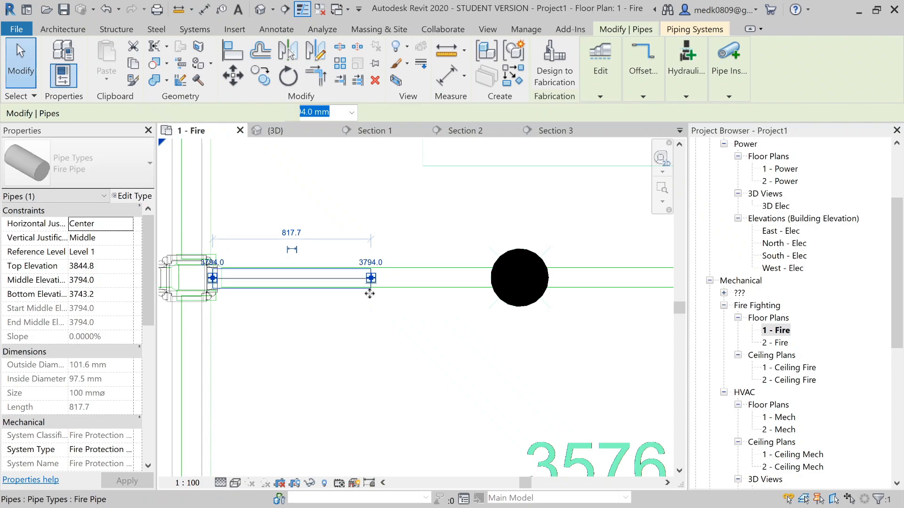
Extend the top branch from its open end with 100 mm pipe, past the first sprinkler to the drawing's first size change.
scroll(374, 290, up, 1)
scroll(376, 290, up, 1)
right_click(371, 284)
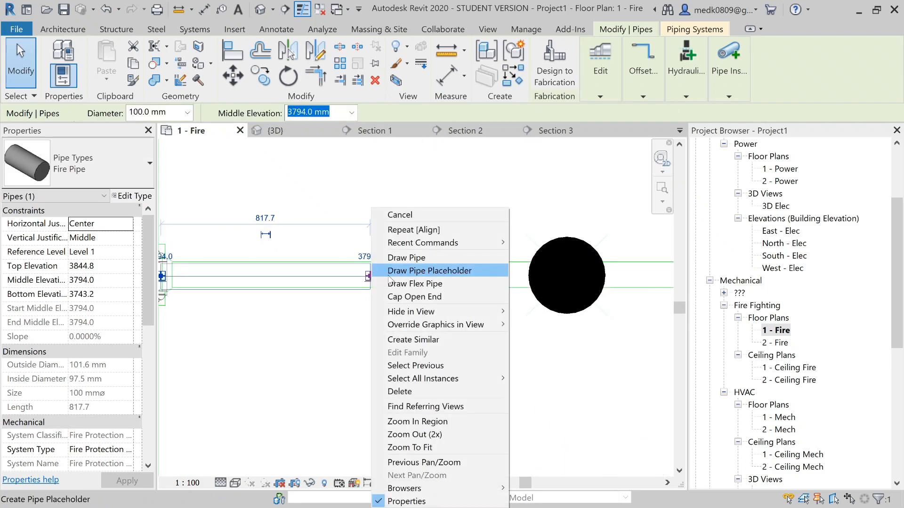
click(405, 258)
scroll(405, 287, down, 5)
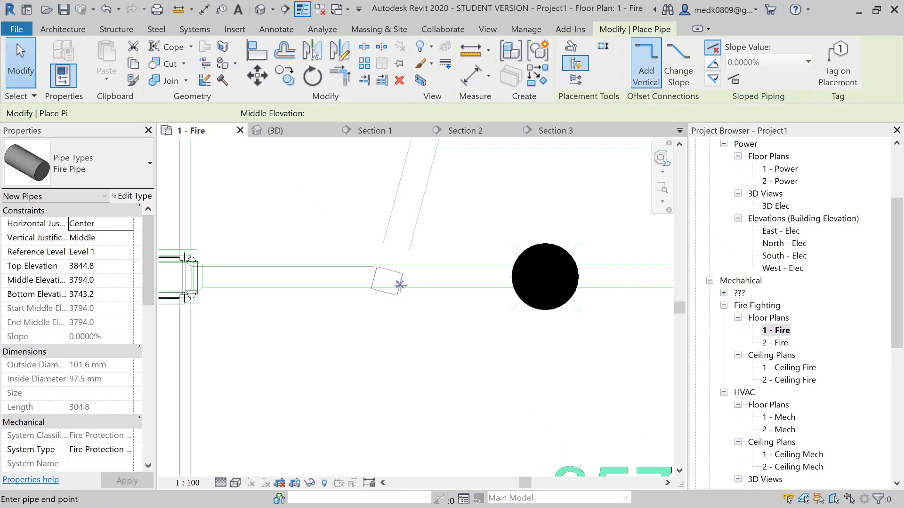
scroll(400, 289, down, 2)
middle_drag(585, 281, 372, 329)
scroll(365, 326, up, 4)
scroll(360, 323, up, 3)
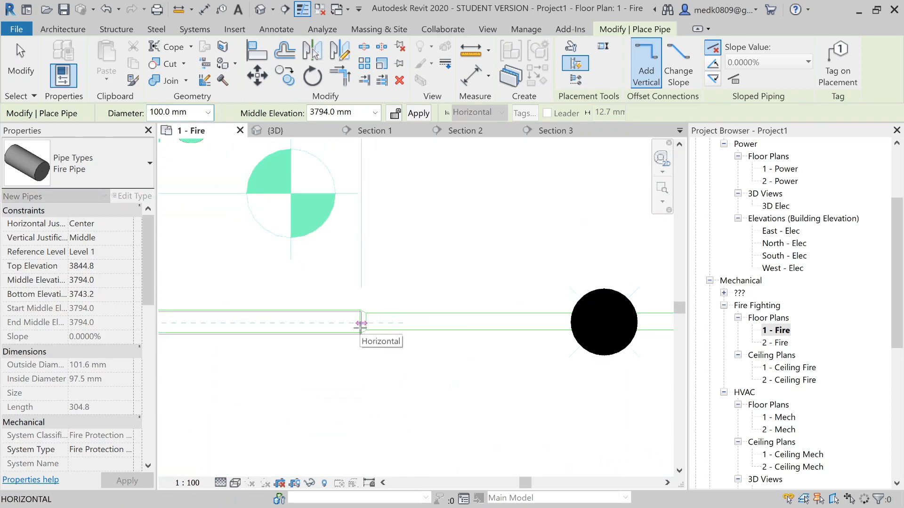
Continue the top branch with 80 mm pipe past the second and third sprinklers to the drawing's next size change.
click(207, 112)
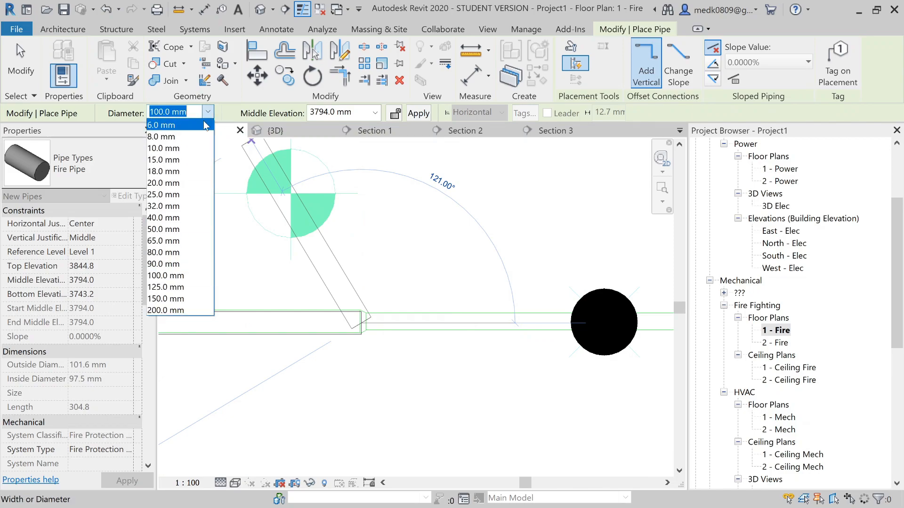
click(175, 254)
scroll(484, 306, down, 3)
middle_drag(621, 311, 212, 310)
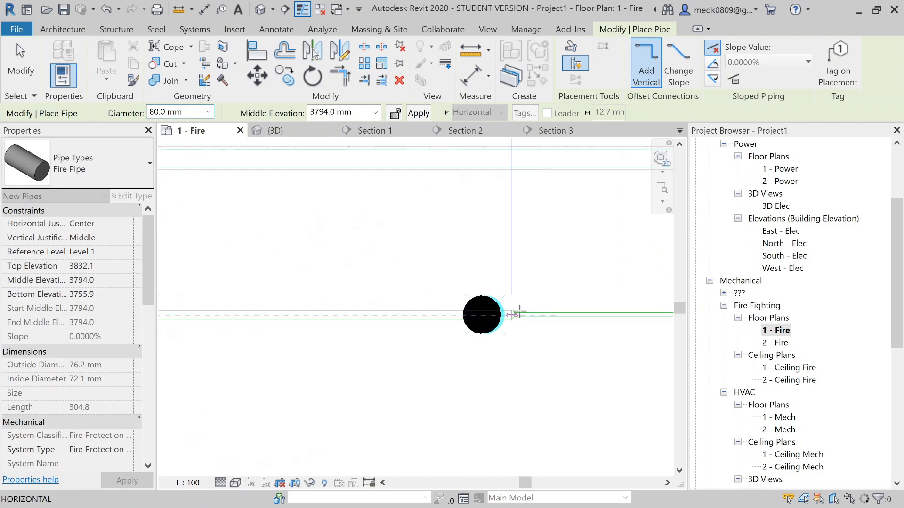
middle_drag(586, 327, 405, 365)
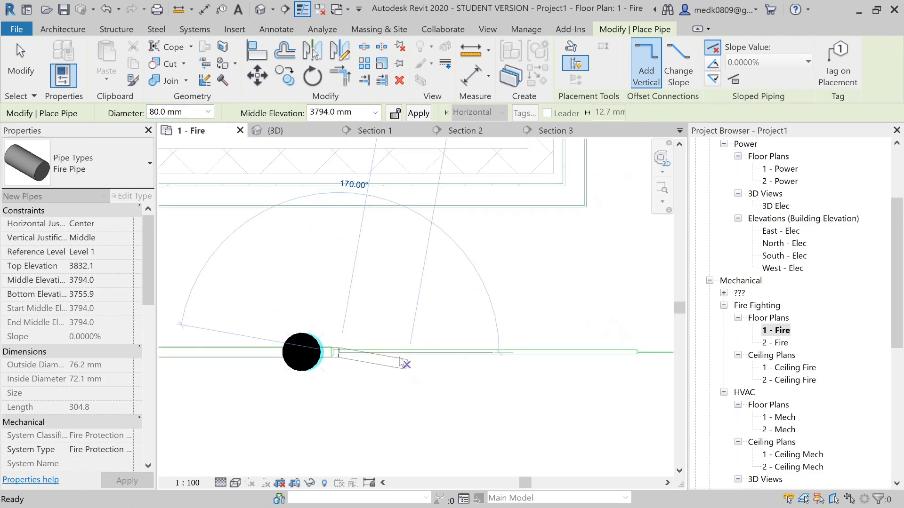
Continue the top branch with 50 mm pipe to the drawing's last size change before the end sprinkler, and finish the pipe.
click(207, 112)
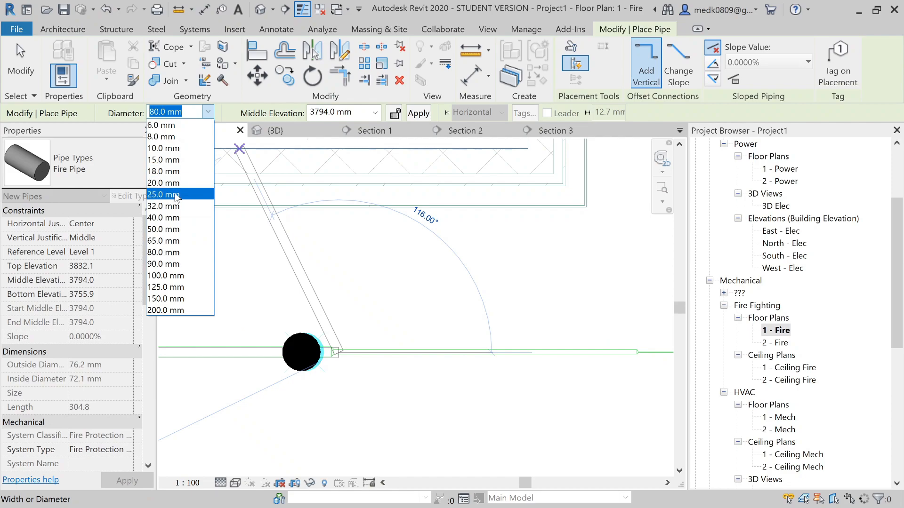
click(182, 229)
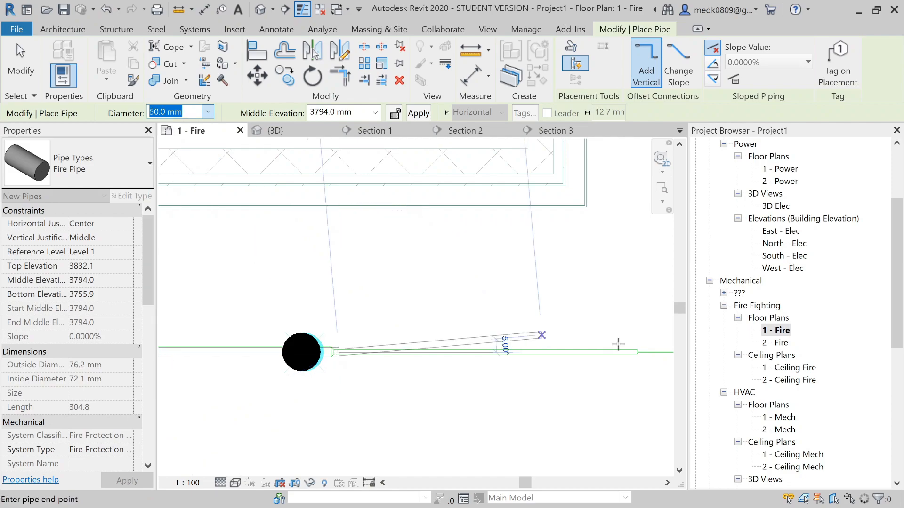
middle_drag(620, 362, 501, 354)
scroll(503, 355, up, 2)
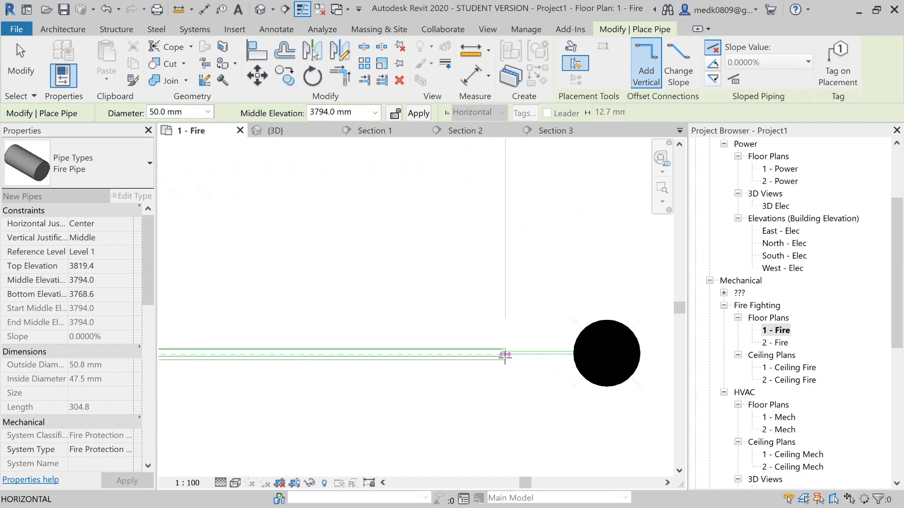
click(509, 354)
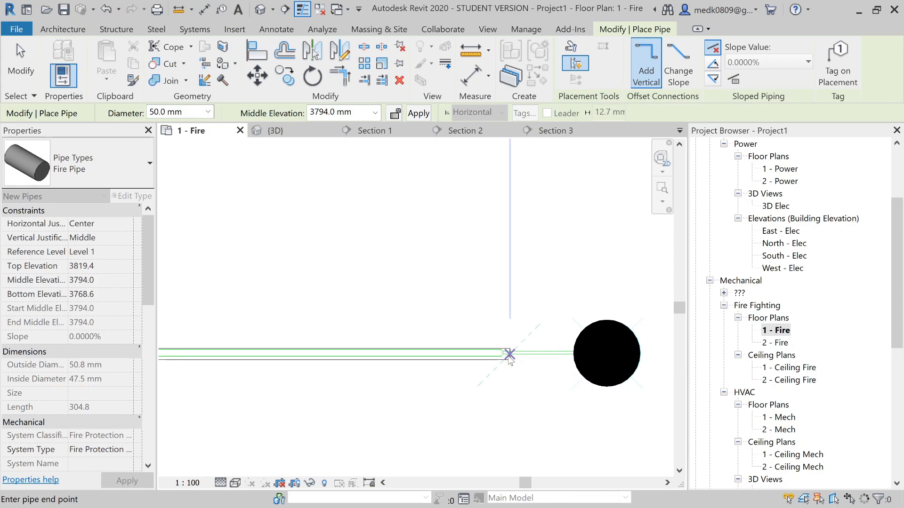
key(Escape)
key(Escape)
Set the diameter of the last pipe segment on the top branch to 40 mm.
scroll(461, 372, up, 2)
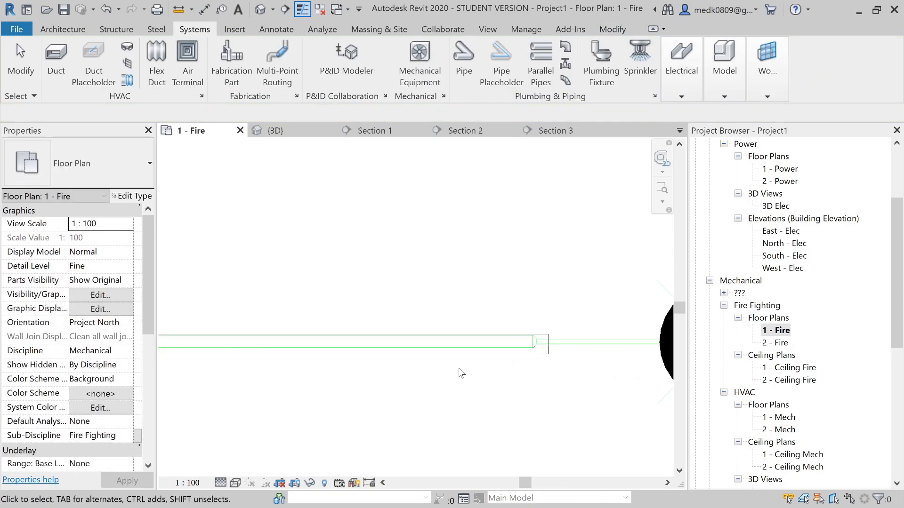
click(450, 346)
scroll(451, 344, down, 3)
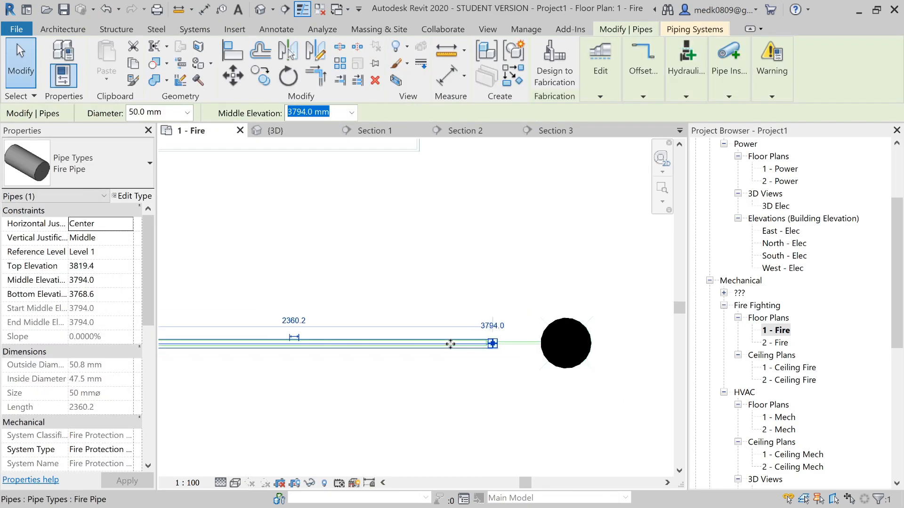
scroll(451, 344, down, 1)
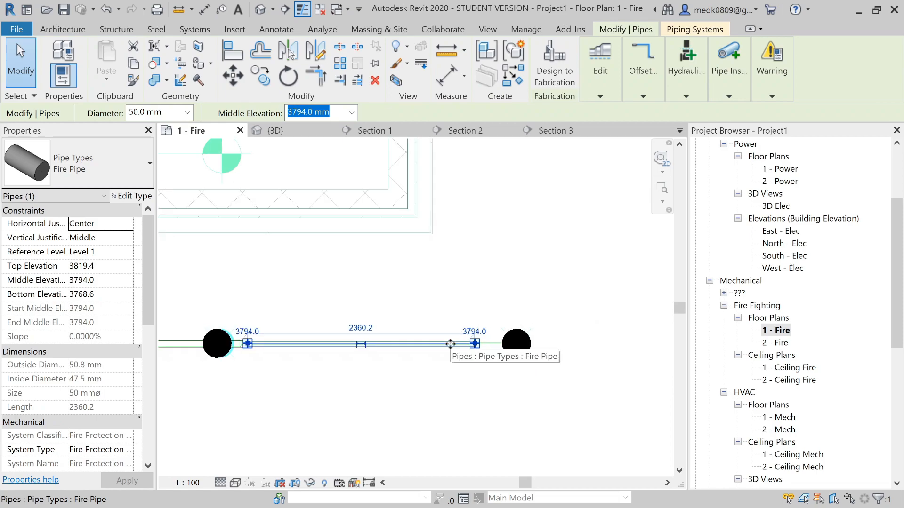
click(187, 112)
click(162, 216)
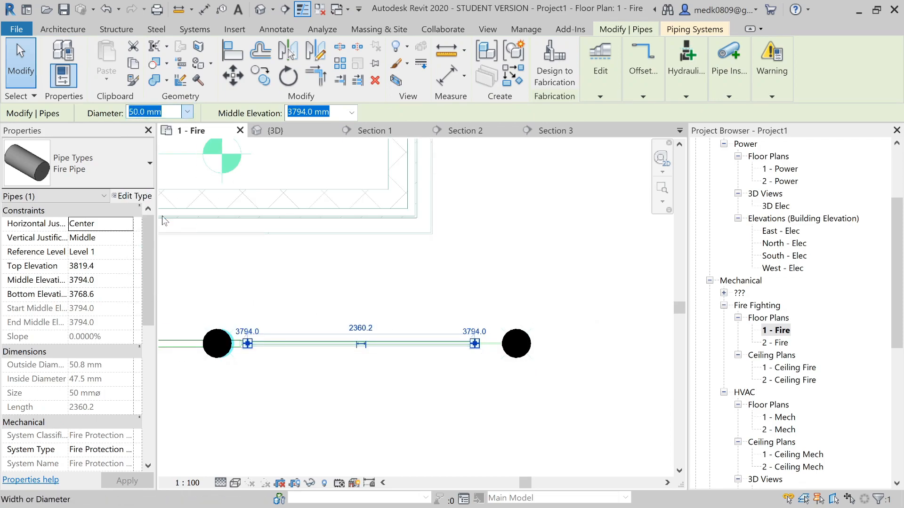
click(349, 306)
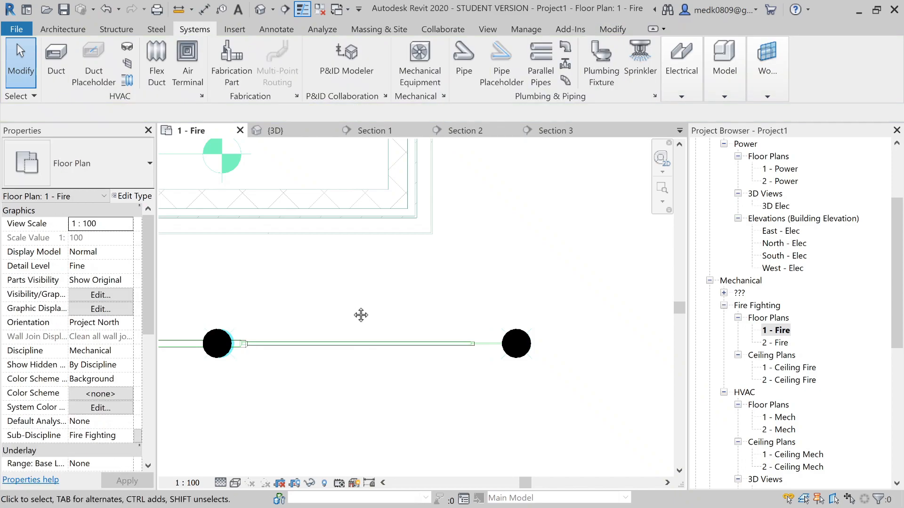
Connect the first sprinkler right of the main into the 100 mm pipe of the top branch.
middle_drag(351, 306, 564, 255)
scroll(564, 255, down, 2)
scroll(567, 260, down, 2)
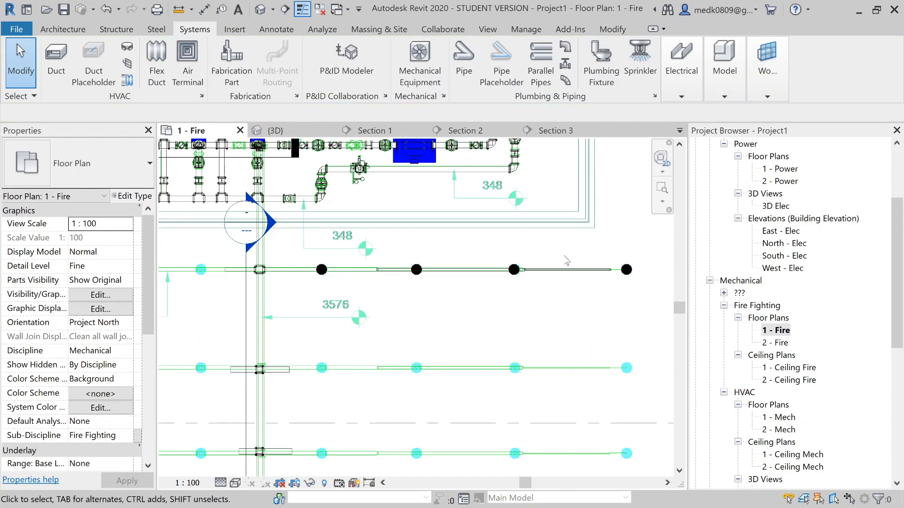
scroll(320, 293, up, 5)
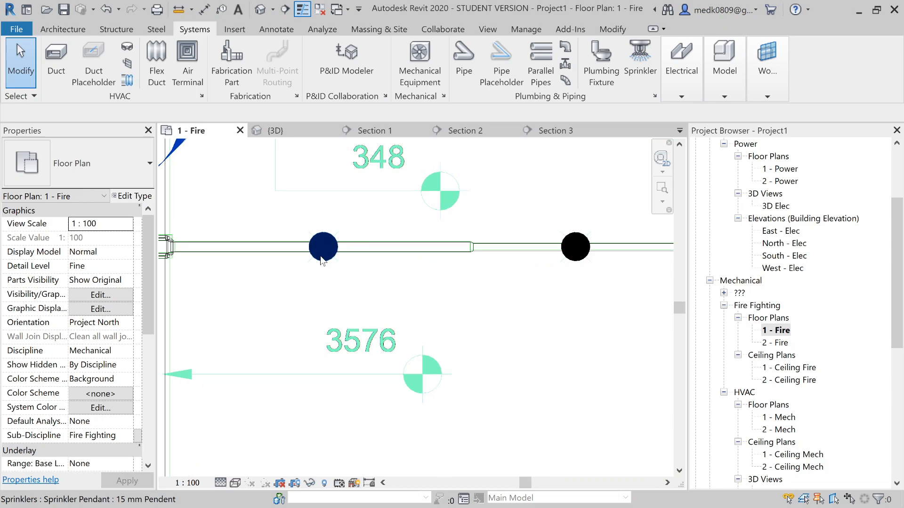
click(335, 252)
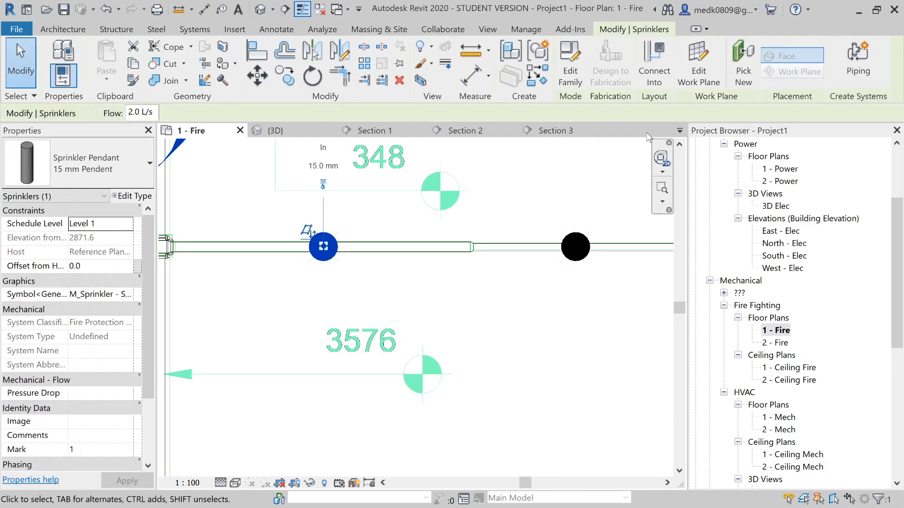
click(653, 70)
click(392, 247)
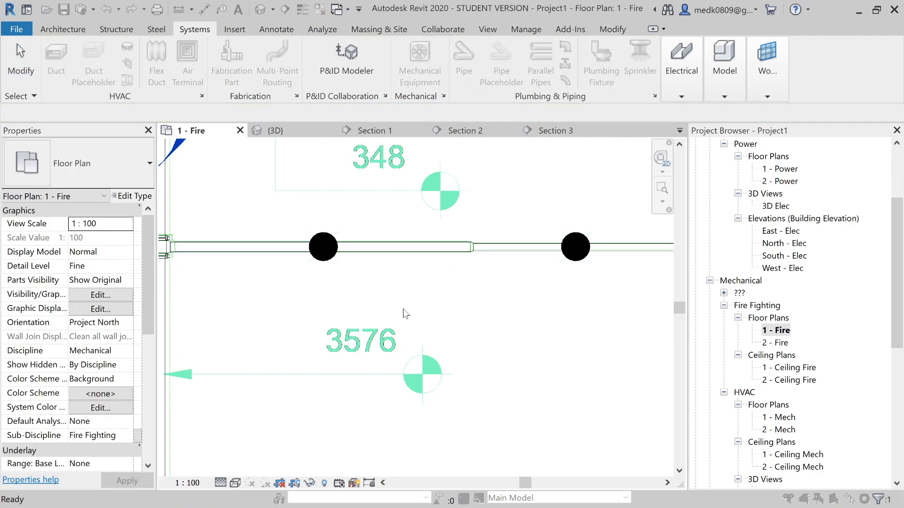
Connect the second sprinkler into the 80 mm pipe of the top branch.
middle_drag(521, 258, 392, 278)
scroll(392, 274, up, 3)
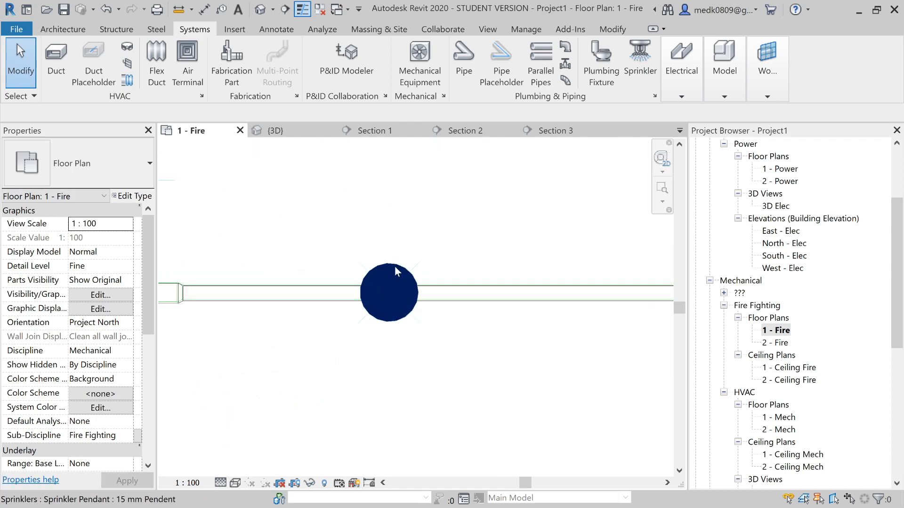
click(389, 323)
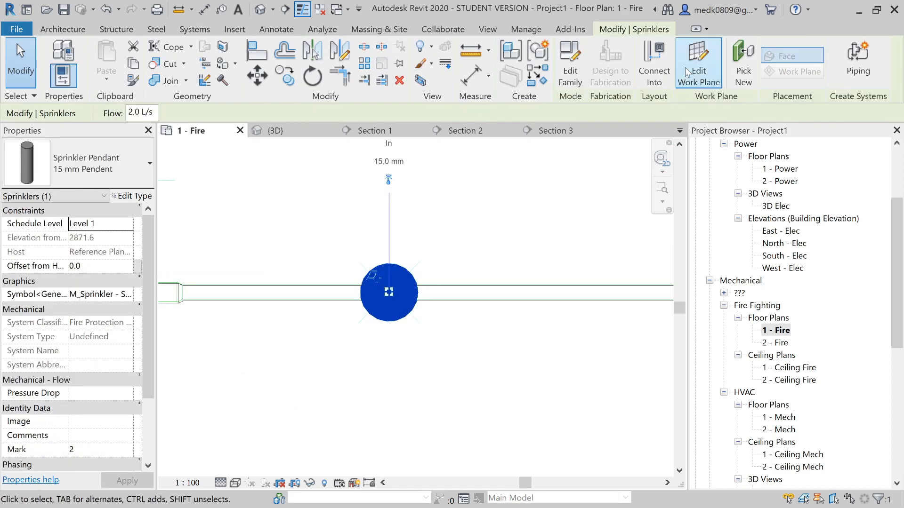
click(654, 66)
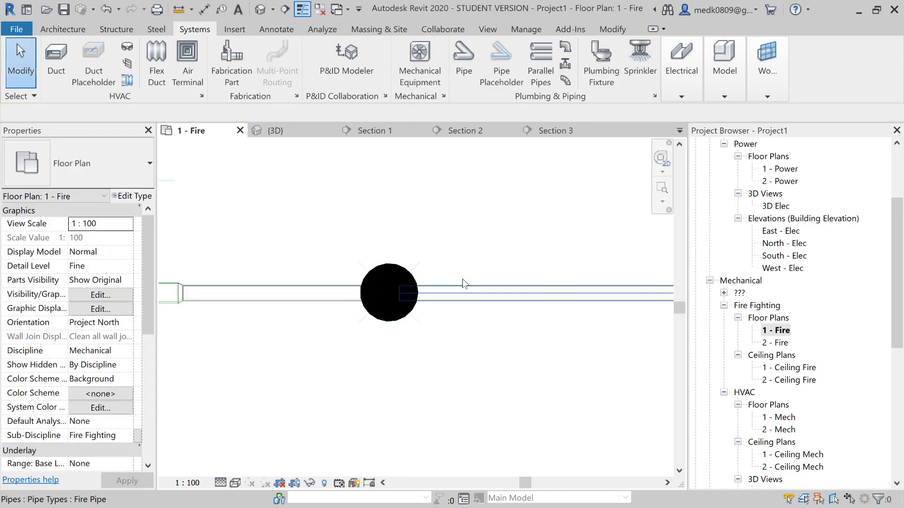
Connect the third sprinkler, just before the second size change, into the 80 mm pipe of the top branch.
scroll(288, 311, down, 3)
middle_drag(585, 297, 413, 310)
scroll(436, 311, up, 3)
scroll(437, 310, up, 2)
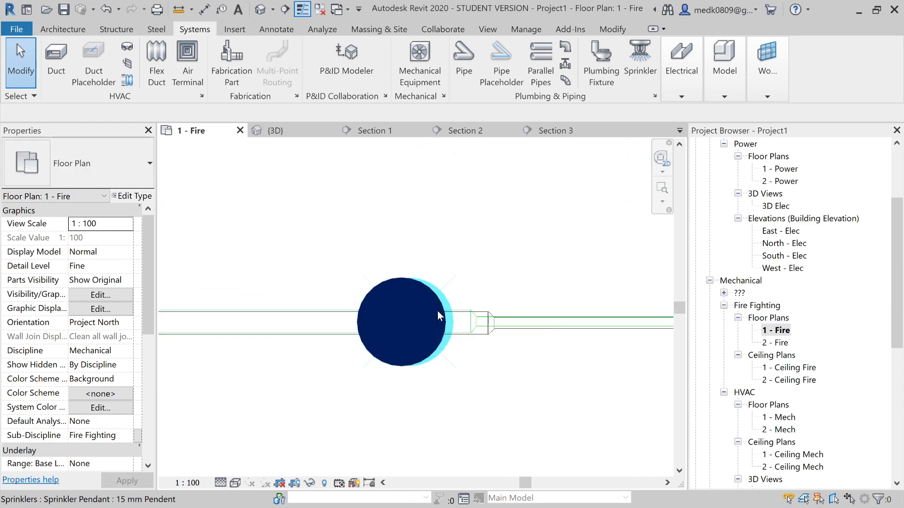
click(420, 286)
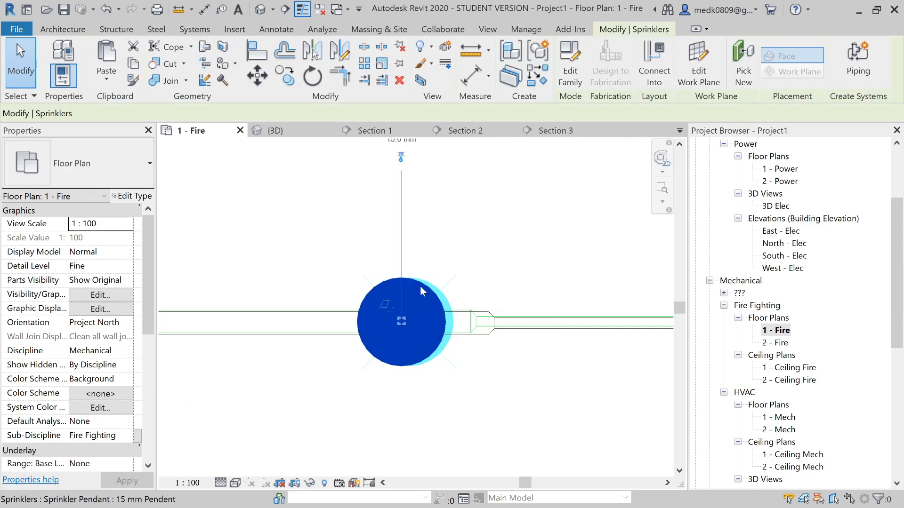
click(656, 66)
click(340, 325)
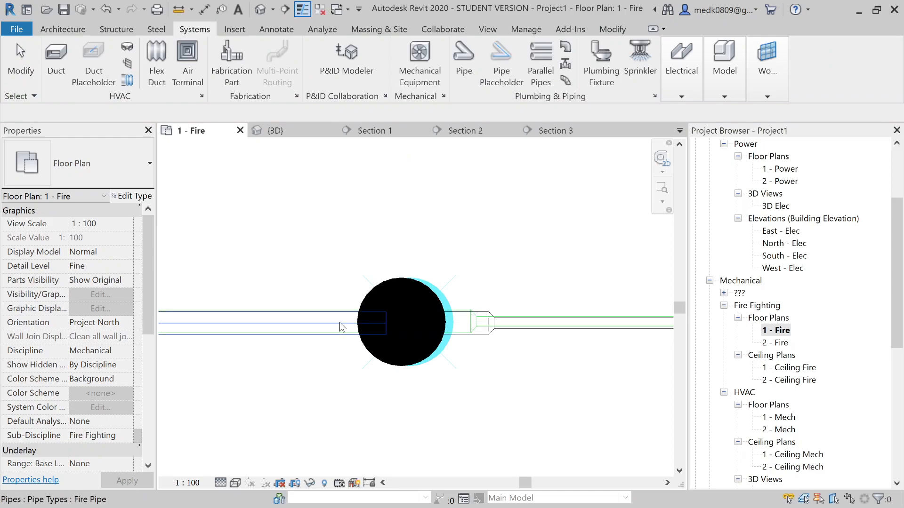
Connect the end sprinkler of the top branch into the 40 mm pipe.
scroll(339, 325, down, 4)
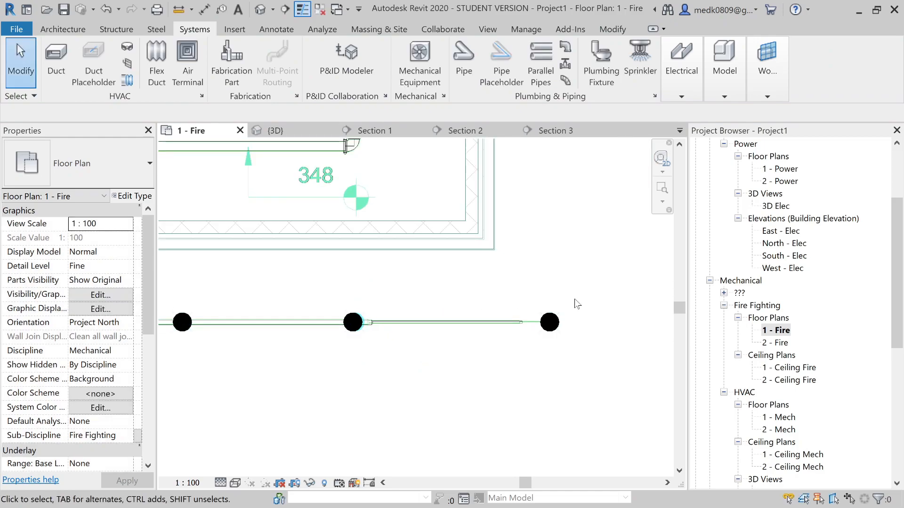
scroll(554, 338, up, 2)
scroll(552, 334, up, 2)
click(528, 355)
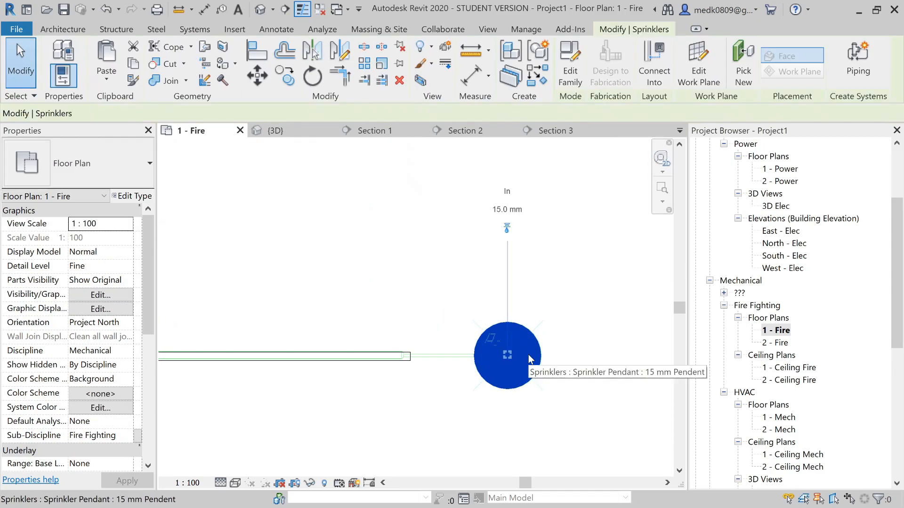
click(663, 76)
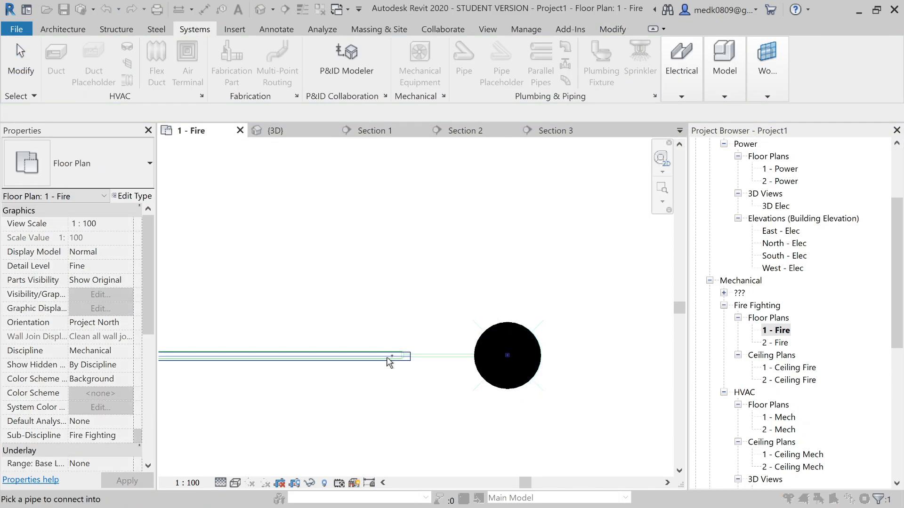
key(Escape)
key(Escape)
scroll(561, 317, down, 5)
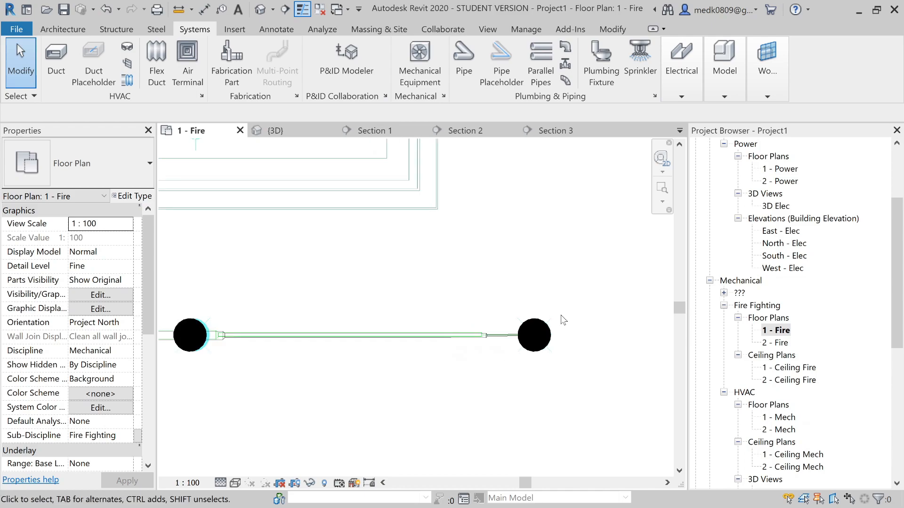
Examine the completed right side of the top branch and the remaining branches along the main.
scroll(563, 320, down, 4)
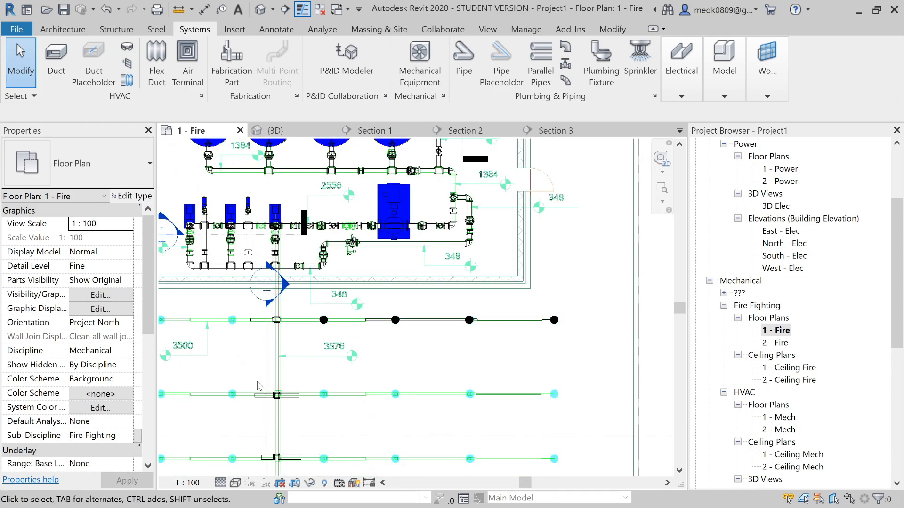
scroll(282, 362, up, 2)
scroll(325, 324, down, 2)
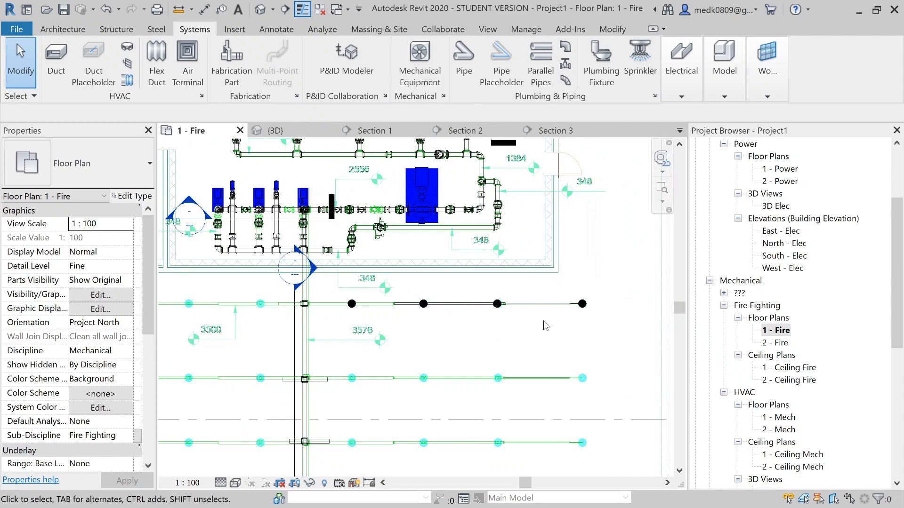
scroll(358, 308, down, 3)
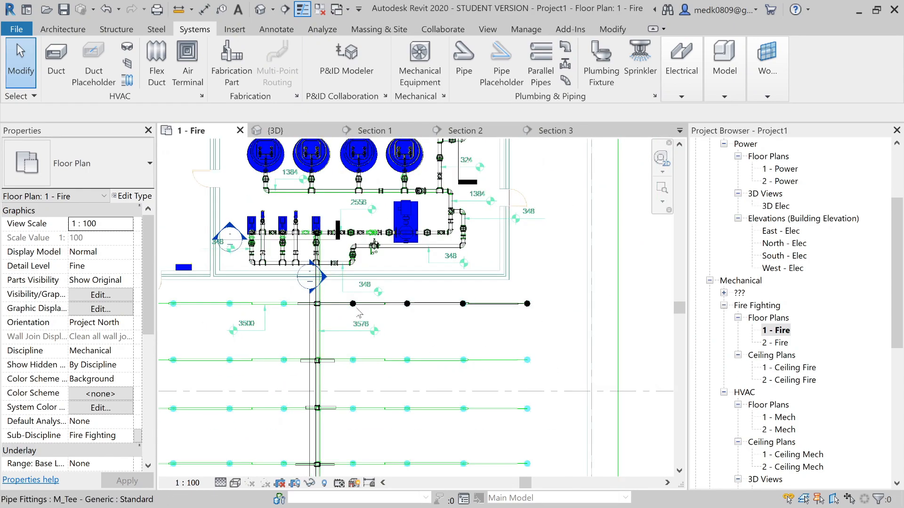
middle_drag(375, 466, 439, 206)
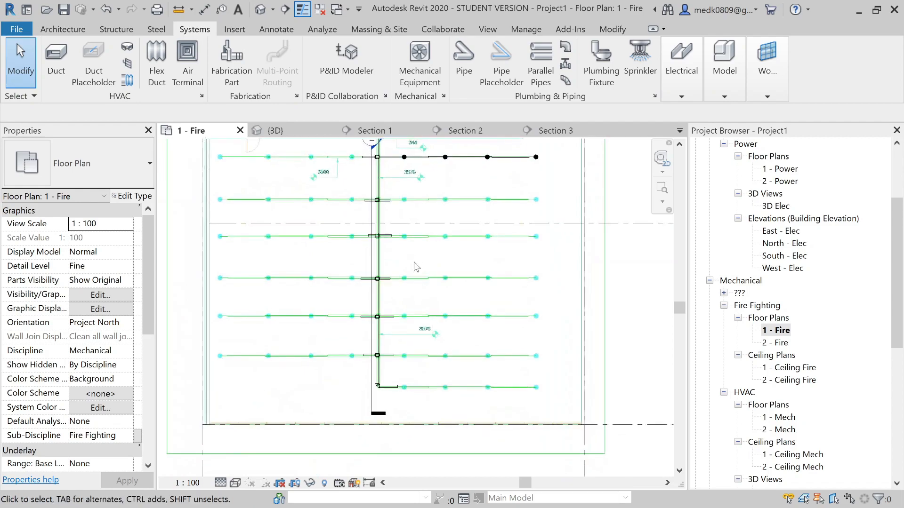
Split the 100 mm pipe of the top branch at two points between the main's tee and the first sprinkler.
middle_drag(398, 160, 357, 255)
scroll(358, 256, up, 1)
scroll(358, 255, up, 6)
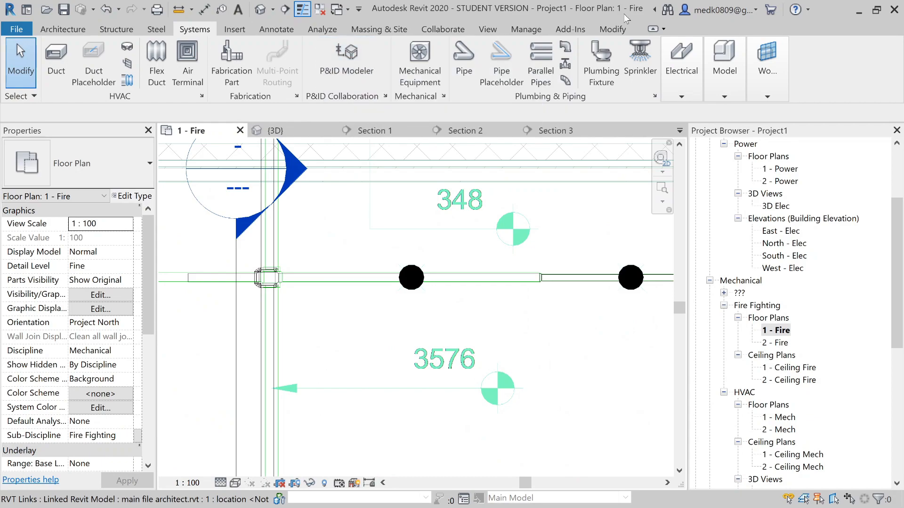
click(613, 30)
click(365, 48)
click(307, 278)
key(Escape)
click(319, 281)
key(Escape)
Delete the short pipe piece between the two split points, leaving a gap beside the main's tee.
scroll(318, 281, up, 3)
drag(262, 229, 384, 337)
key(Delete)
scroll(361, 282, down, 3)
scroll(360, 278, down, 5)
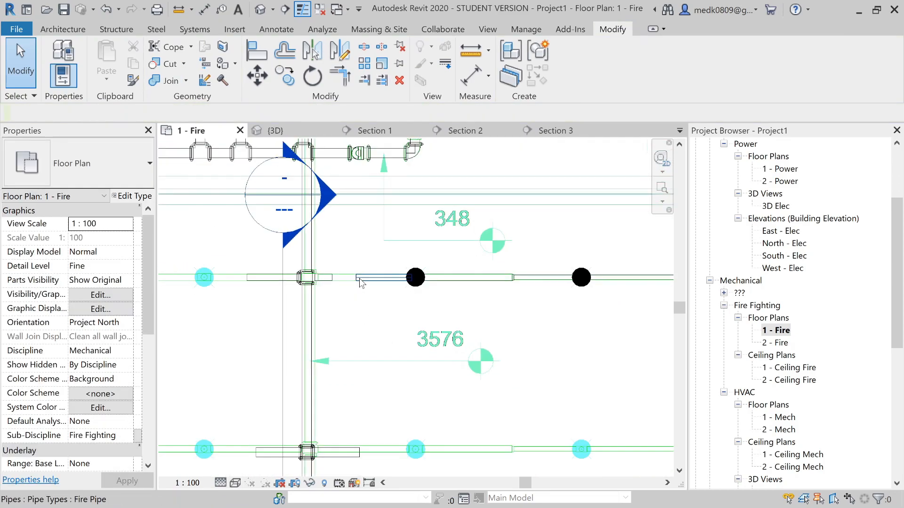
Copy the right side of the top branch with the Multiple option, from its open pipe end to the second branch's stub.
scroll(356, 264, down, 1)
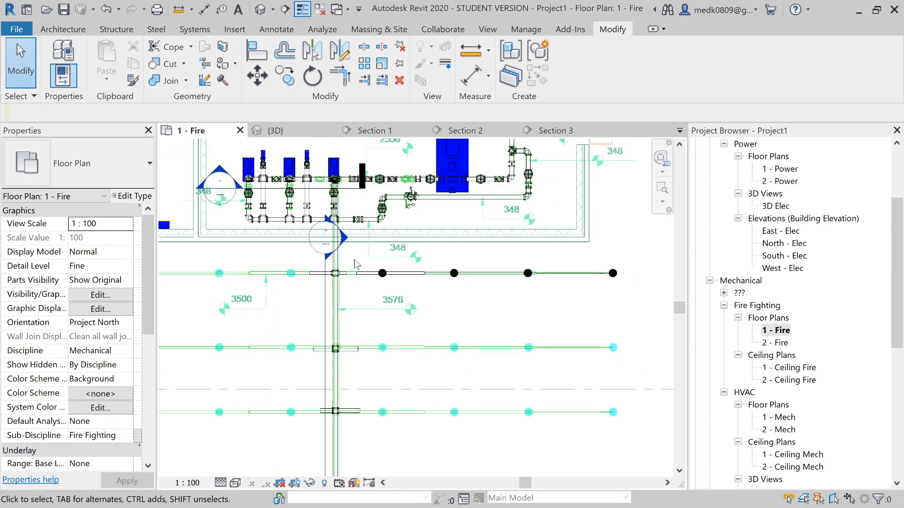
drag(445, 280, 636, 285)
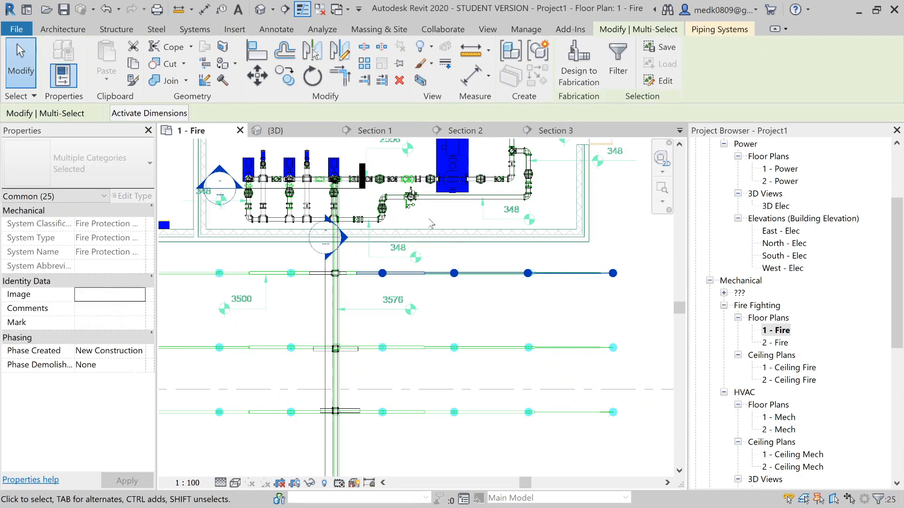
click(285, 84)
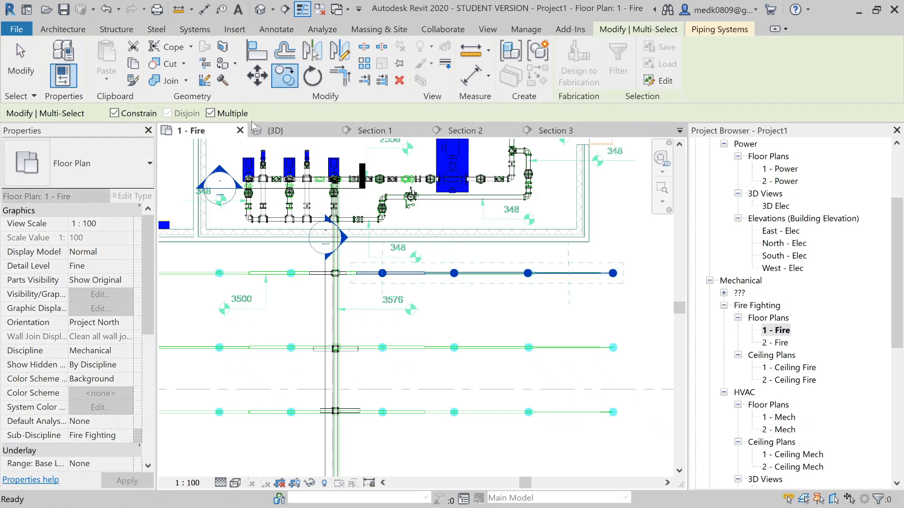
scroll(349, 266, up, 8)
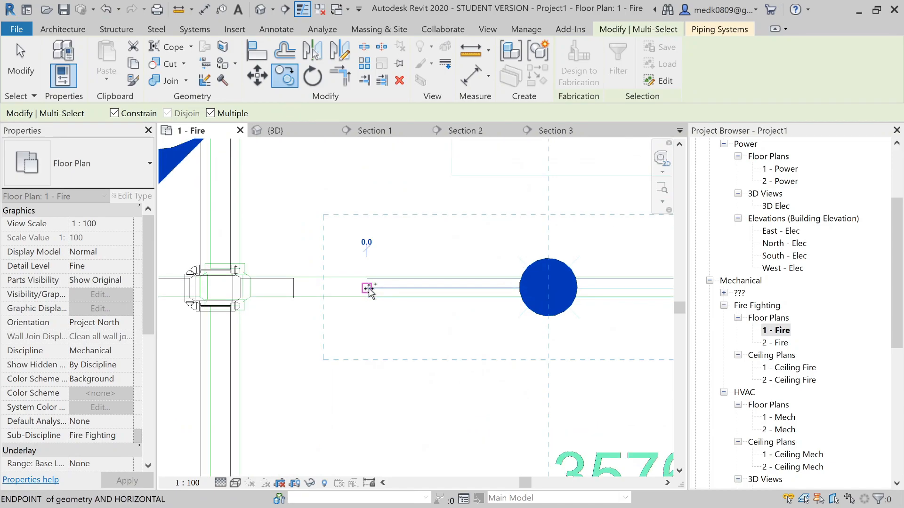
scroll(368, 289, down, 3)
scroll(372, 404, down, 1)
middle_drag(380, 415, 399, 198)
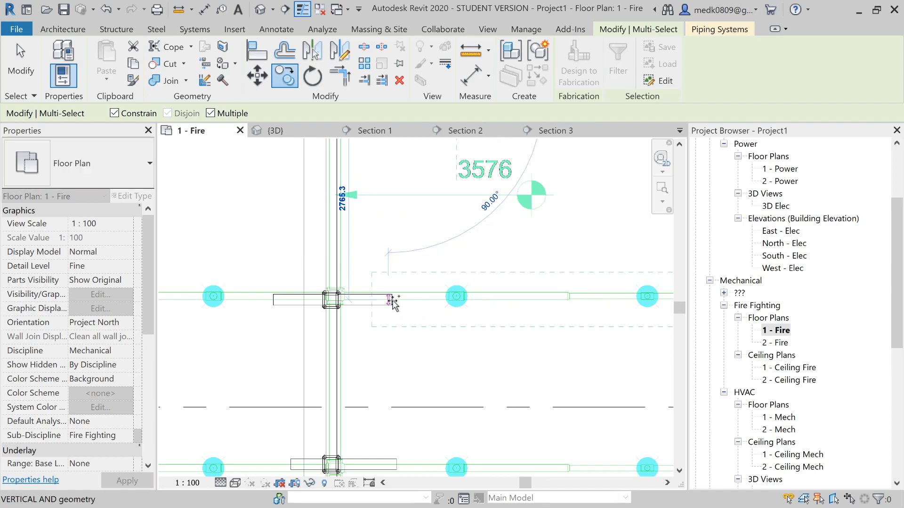
scroll(392, 302, up, 4)
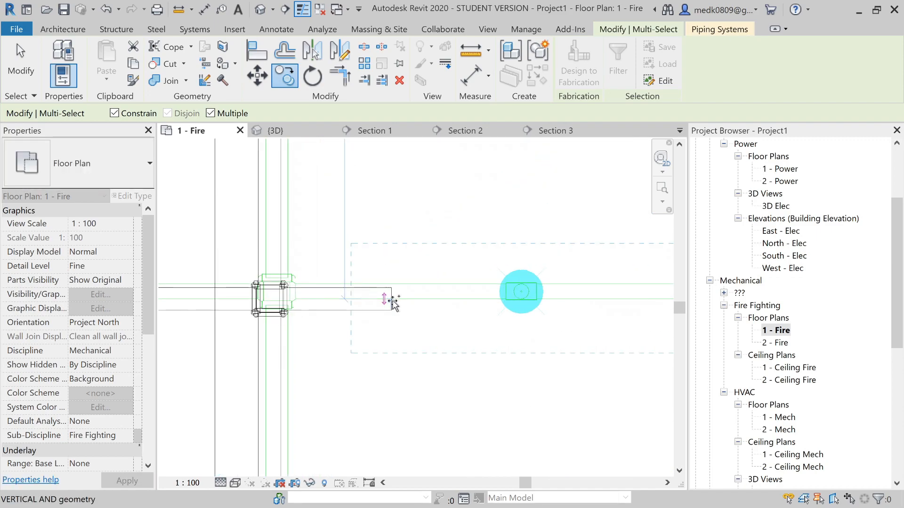
scroll(392, 303, down, 4)
Place further copies of the branch's right side at the stub ends of the lower branches along the main.
middle_drag(396, 417, 400, 289)
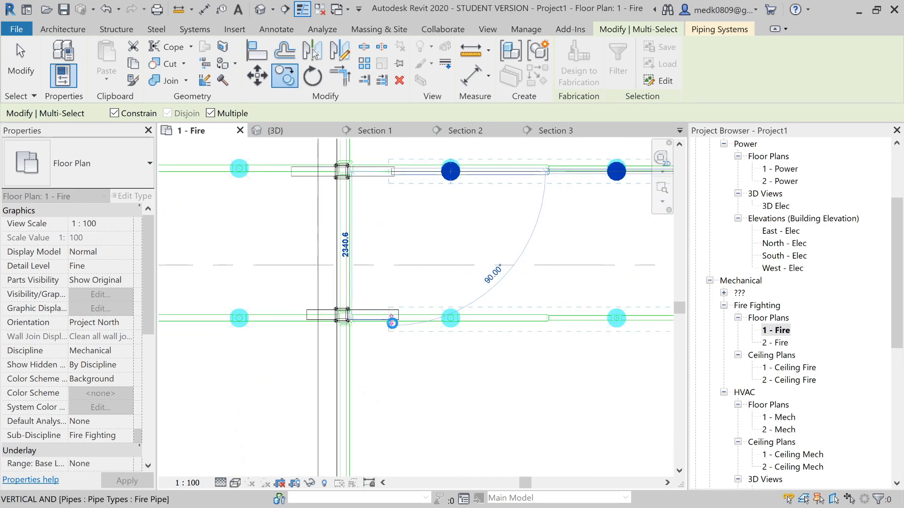
click(392, 323)
middle_drag(397, 417, 409, 222)
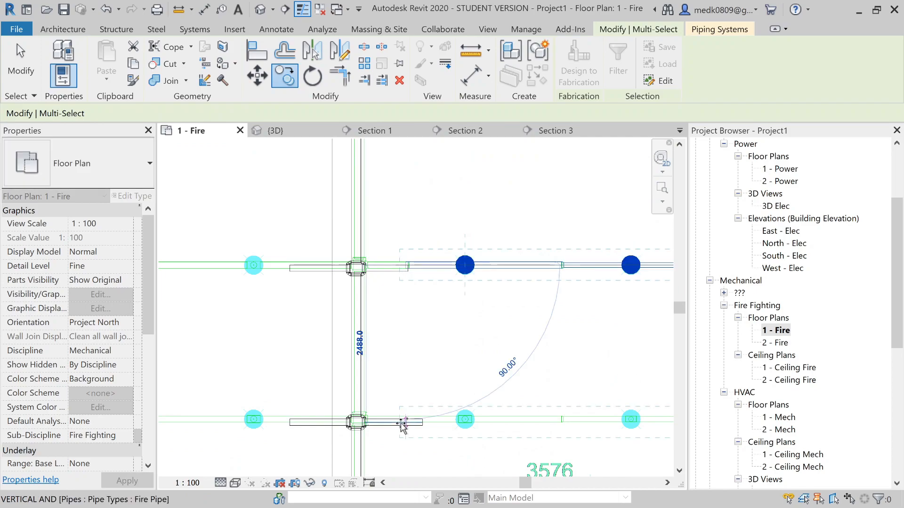
middle_drag(403, 389, 408, 270)
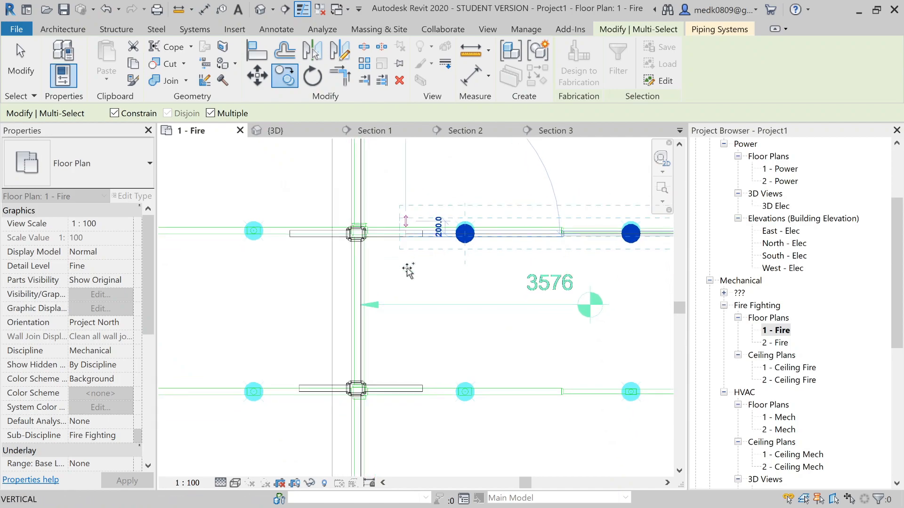
click(399, 396)
middle_drag(398, 383, 395, 198)
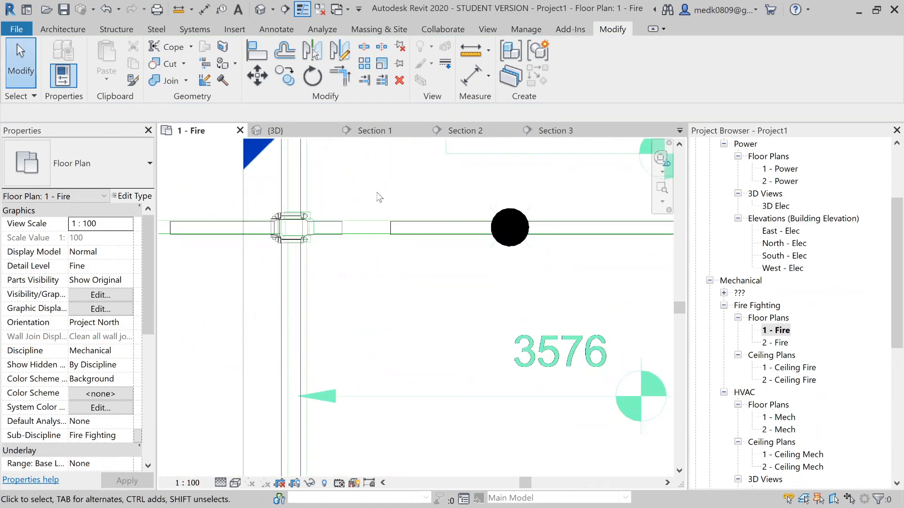
Try to trim the 150 mm stub beside the main's tee to the copied branch pipe, and start aligning the two pipes.
scroll(324, 244, up, 2)
scroll(323, 244, down, 3)
click(305, 258)
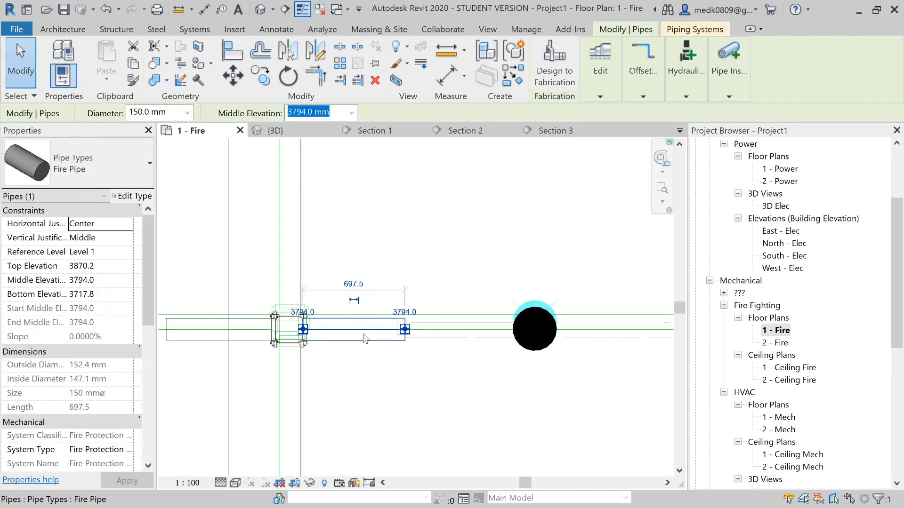
key(tr)
click(375, 337)
key(Escape)
scroll(367, 341, up, 3)
key(al)
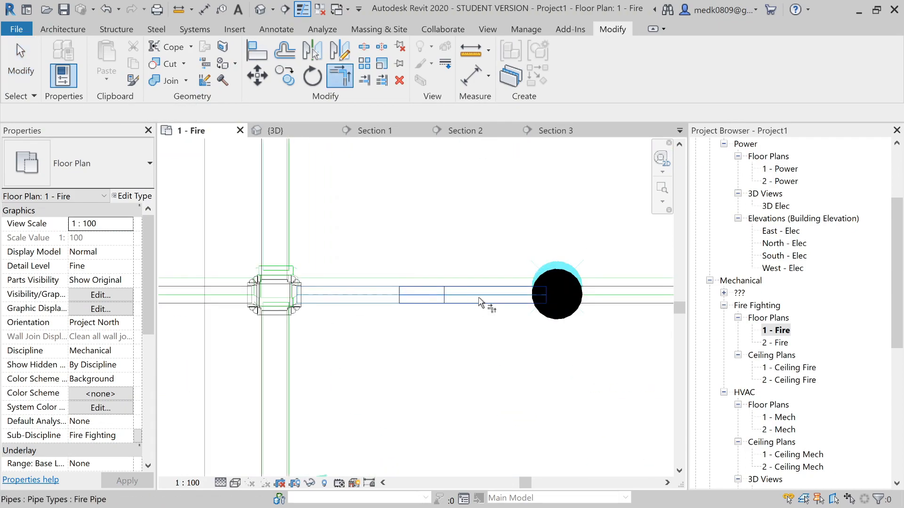
key(a)
key(l)
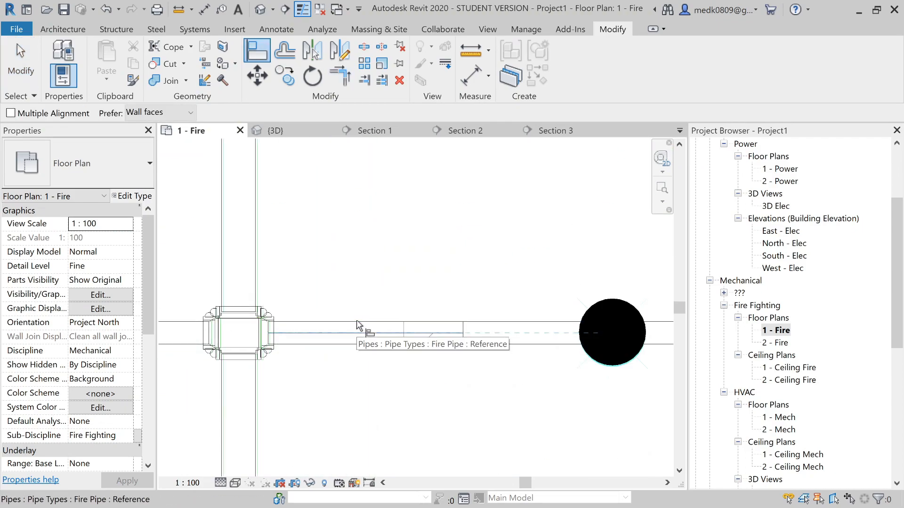
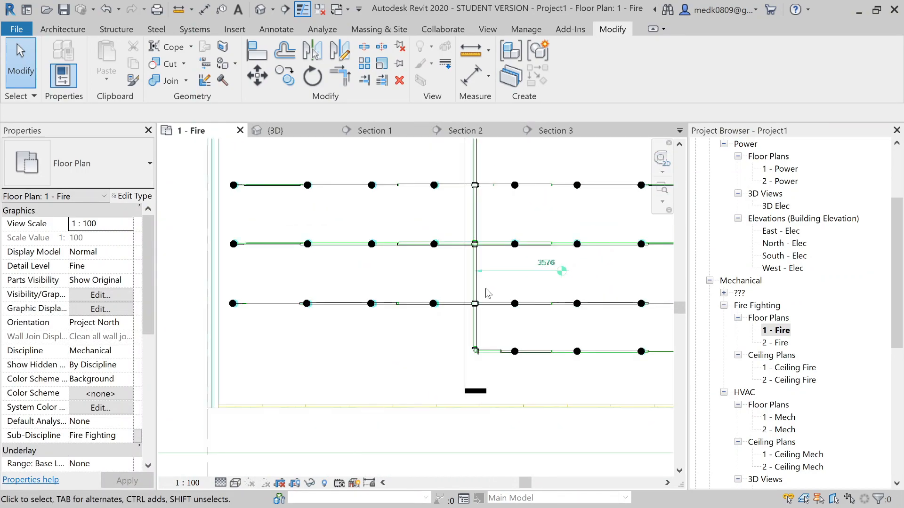
Examine the sprinkler branches on both sides of the main and the pump room piping in the floor plan.
scroll(487, 293, down, 2)
middle_drag(494, 251, 403, 375)
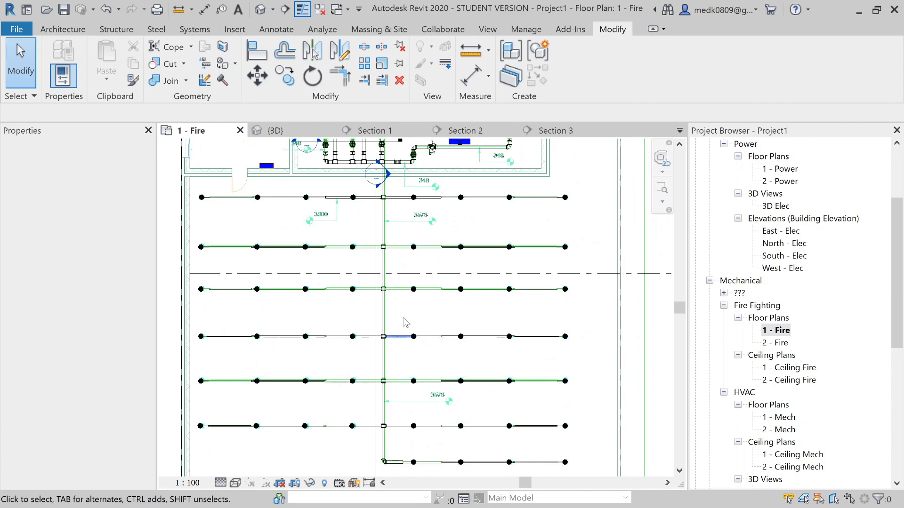
scroll(395, 207, up, 3)
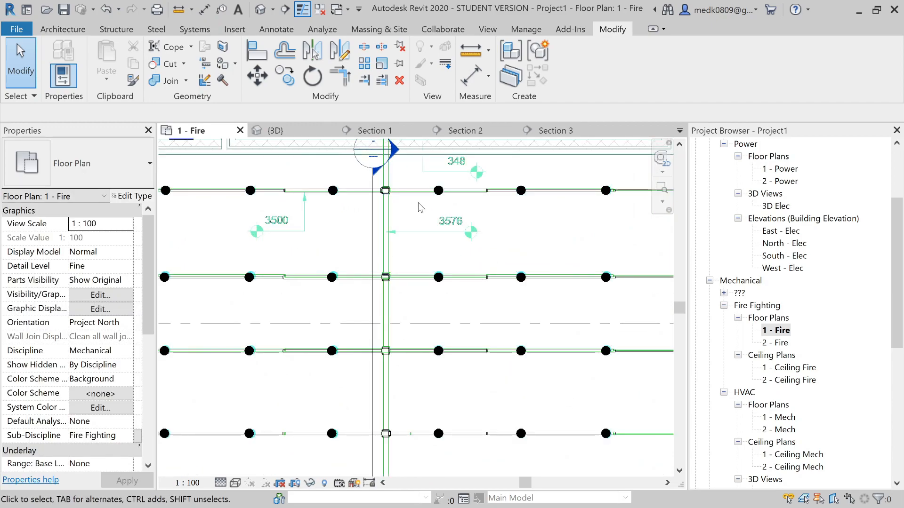
scroll(420, 208, down, 1)
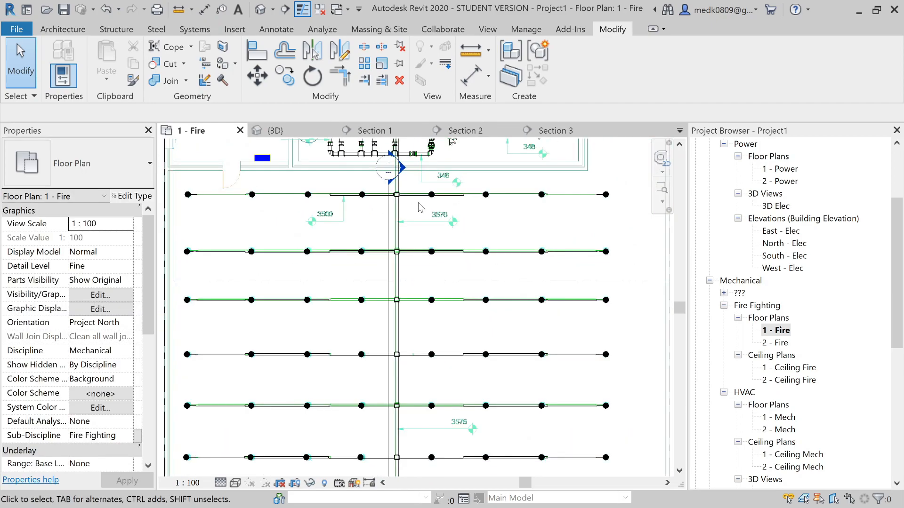
middle_drag(427, 222, 419, 288)
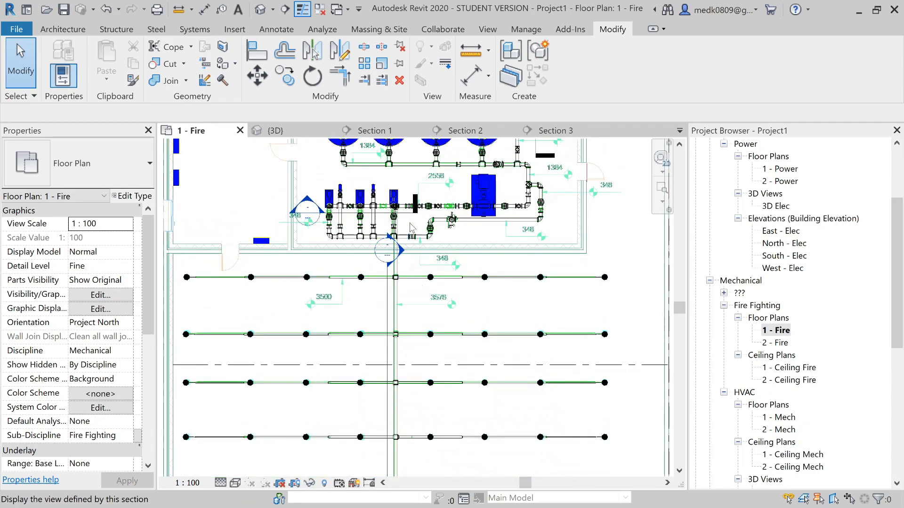
middle_drag(420, 182, 405, 240)
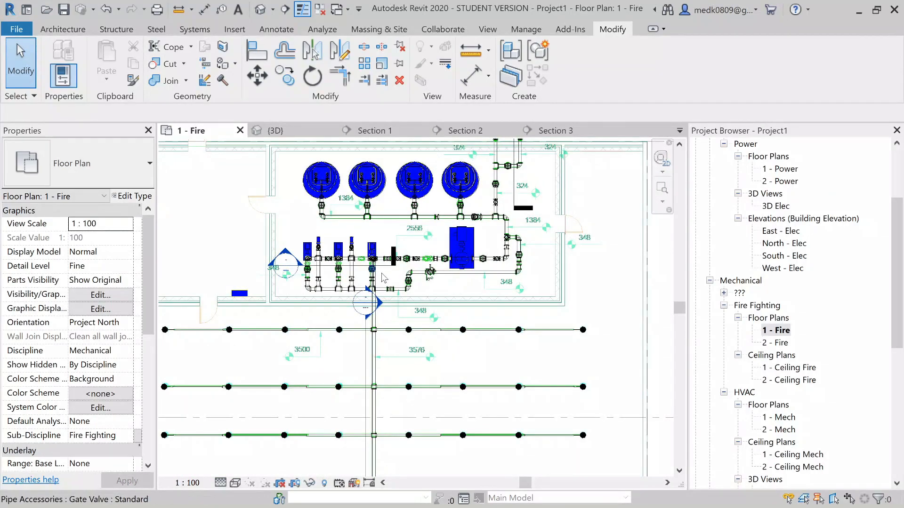
scroll(383, 278, up, 2)
scroll(384, 277, up, 1)
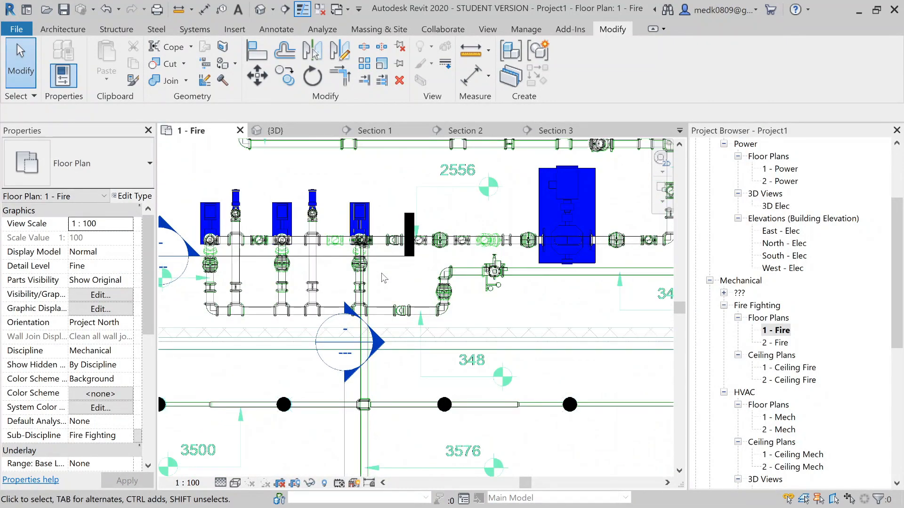
scroll(383, 278, down, 2)
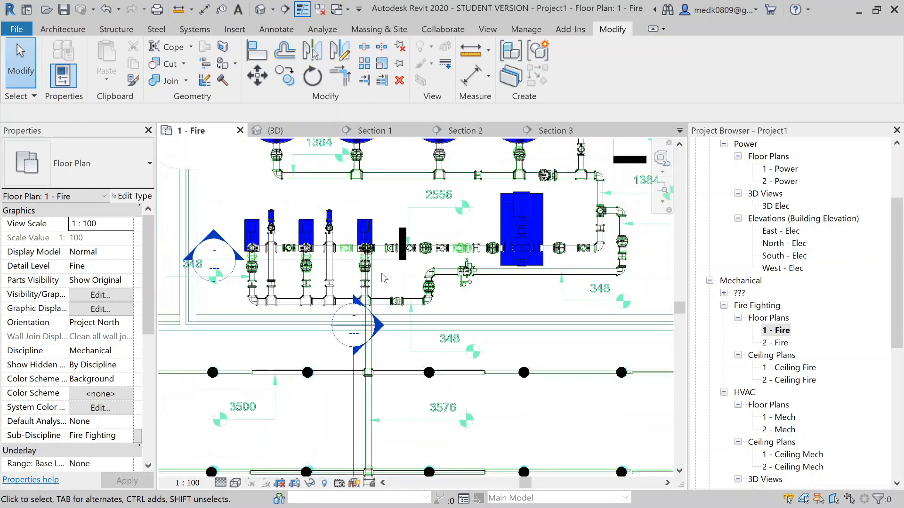
Examine the main, the stepped branches and the sprinkler drops in the 3D view.
click(304, 137)
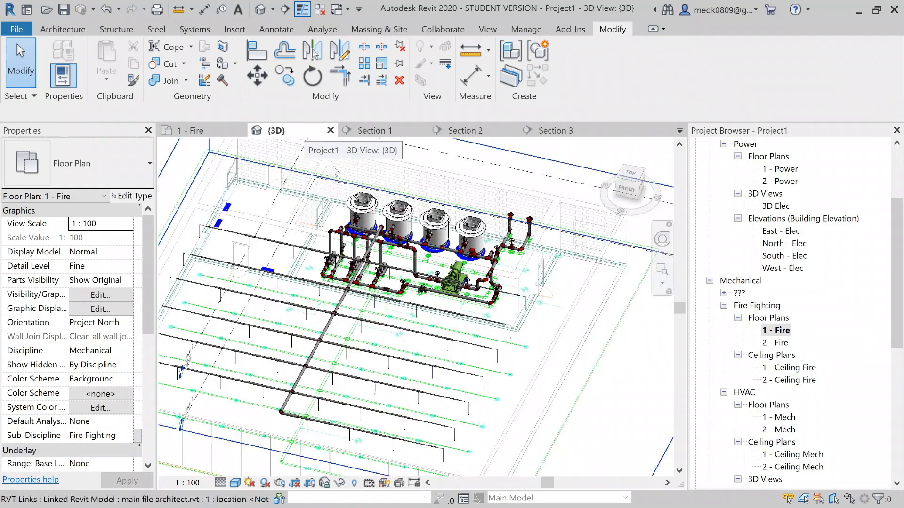
scroll(400, 244, down, 1)
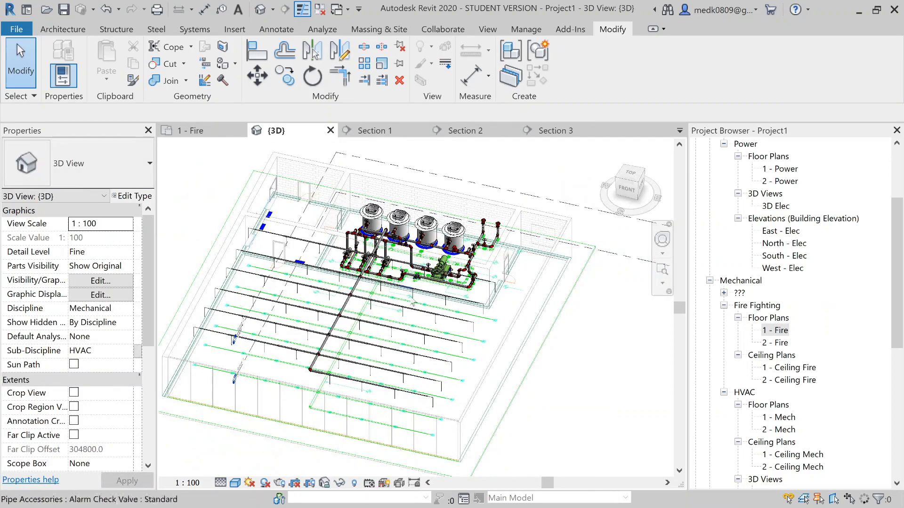
shift+middle_drag(411, 298, 387, 265)
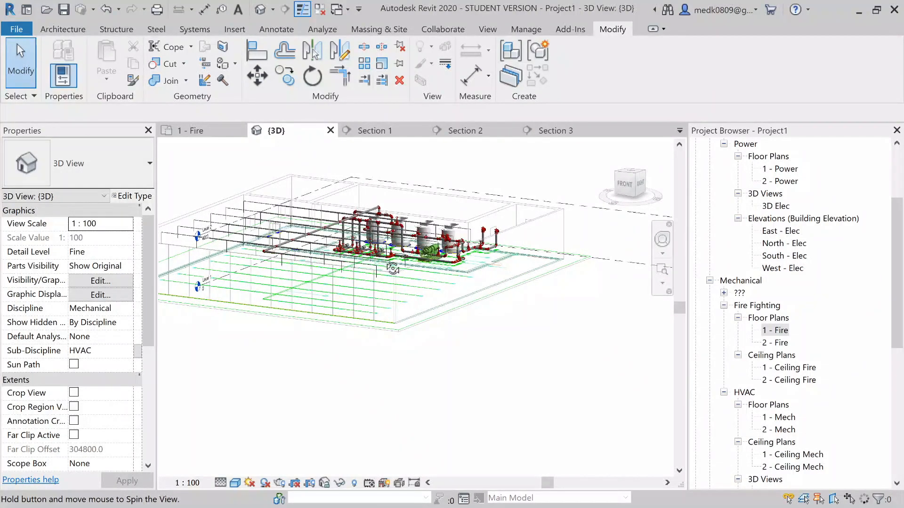
scroll(293, 233, up, 3)
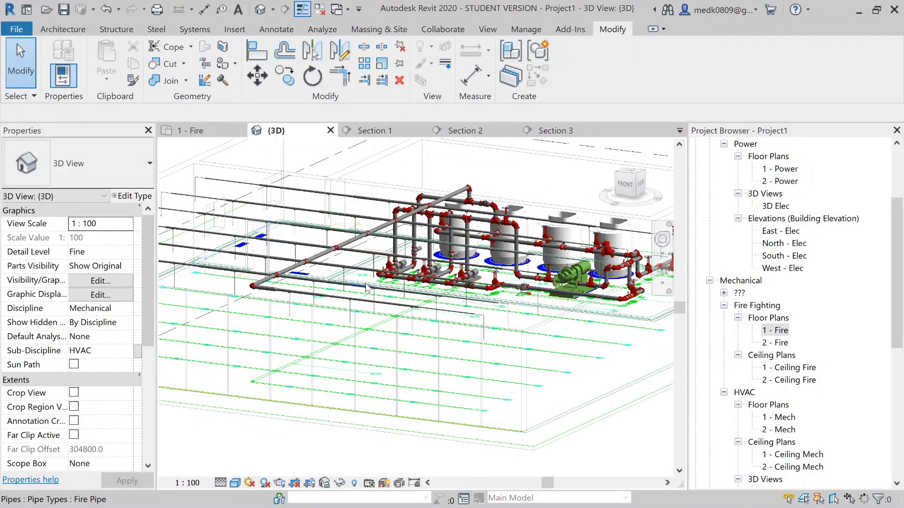
scroll(366, 288, up, 3)
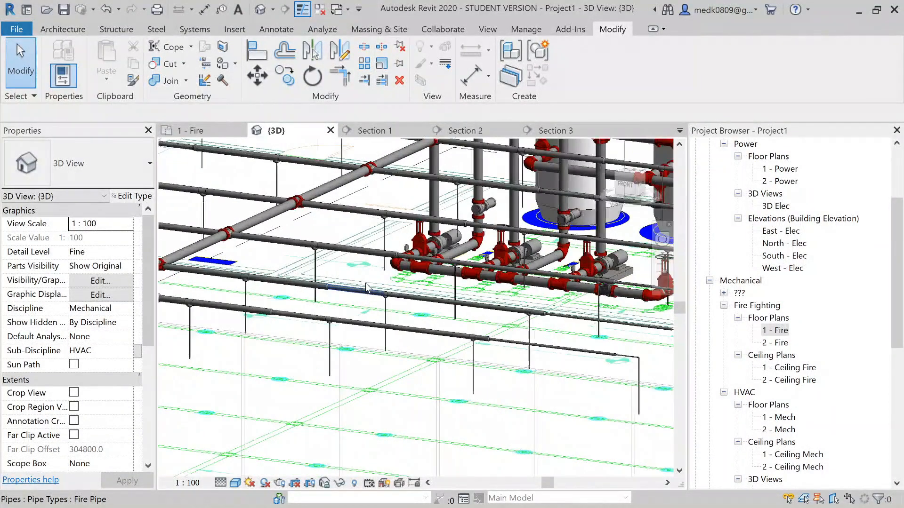
scroll(366, 286, down, 8)
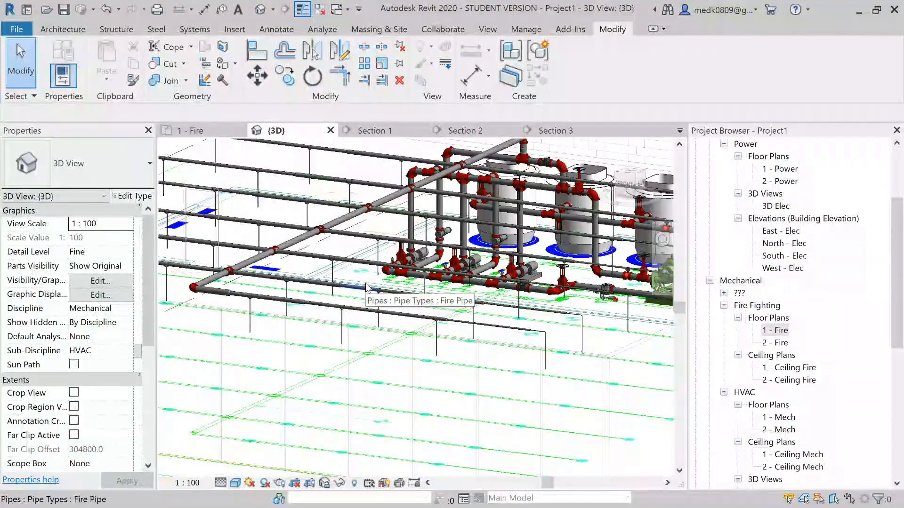
mouse_move(354, 300)
shift+middle_down()
mouse_move(349, 312)
mouse_move(356, 302)
shift+middle_up()
Examine the pump piping, the water tank connections and the fire hydrant outlets in the 3D view.
scroll(447, 199, up, 5)
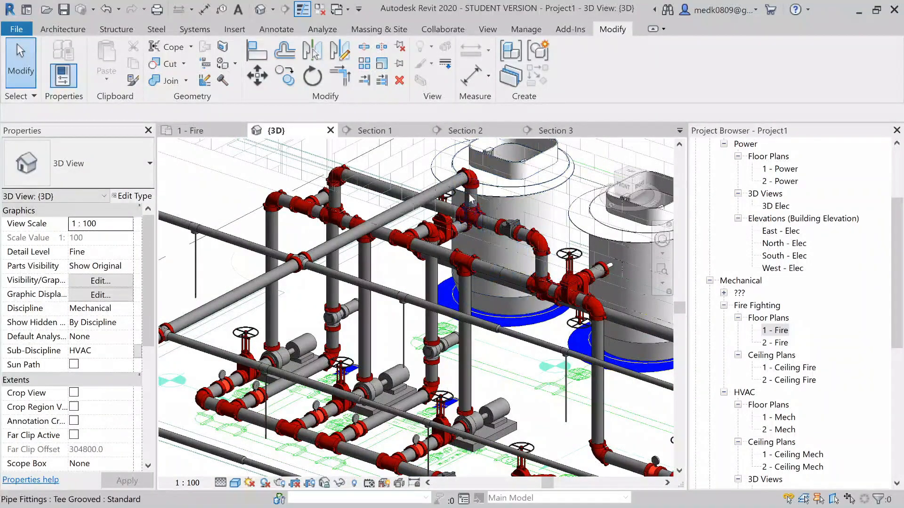
scroll(464, 211, down, 4)
middle_drag(570, 283, 443, 364)
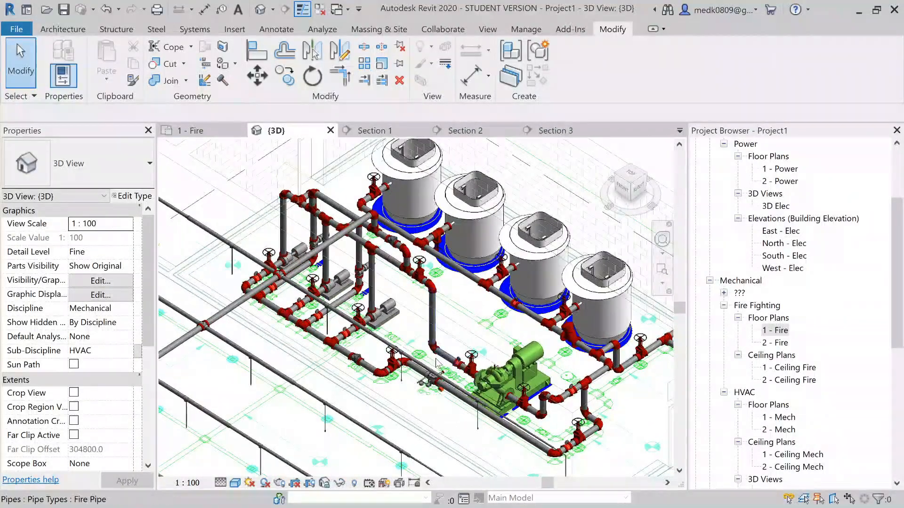
scroll(443, 365, down, 2)
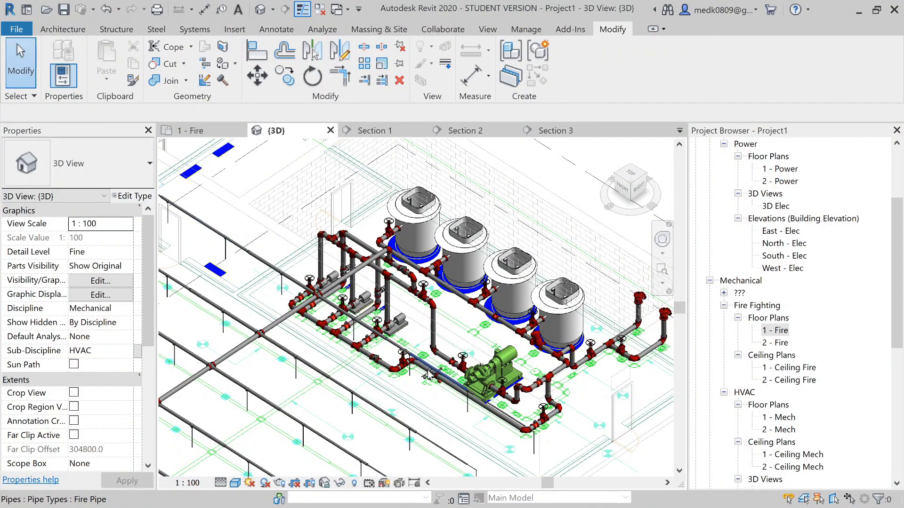
scroll(430, 377, up, 2)
scroll(430, 376, up, 2)
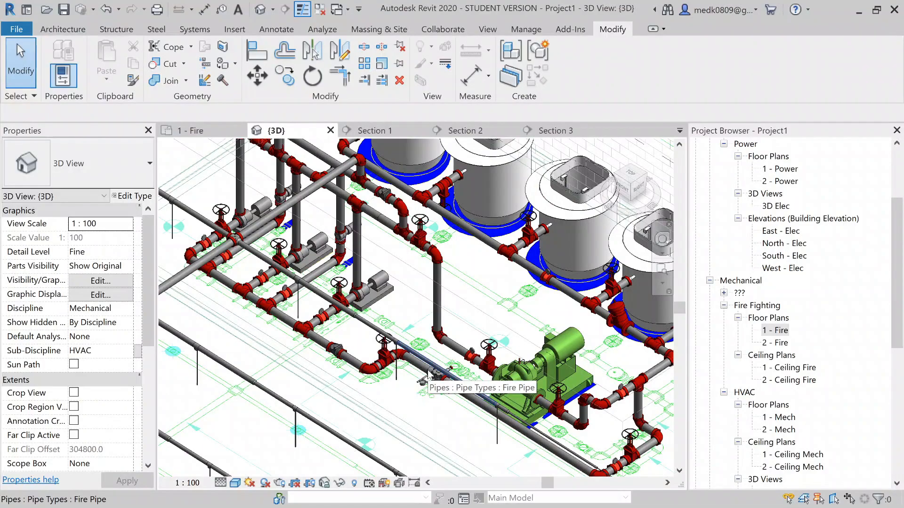
scroll(429, 376, down, 2)
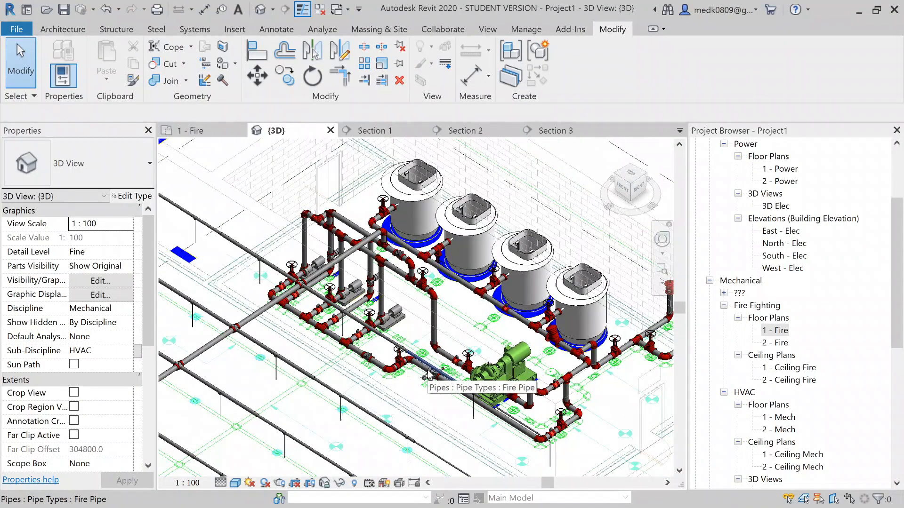
middle_drag(427, 376, 390, 330)
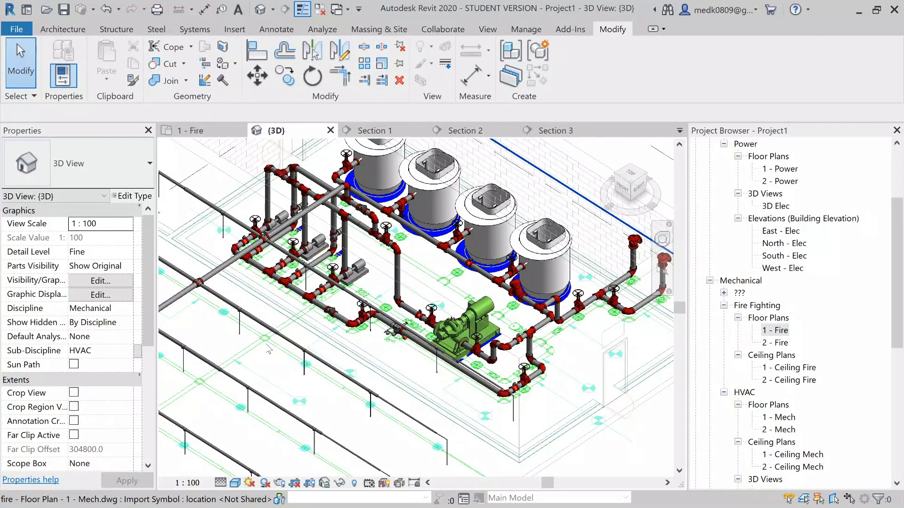
scroll(314, 320, down, 2)
scroll(406, 210, up, 3)
middle_drag(405, 211, 350, 267)
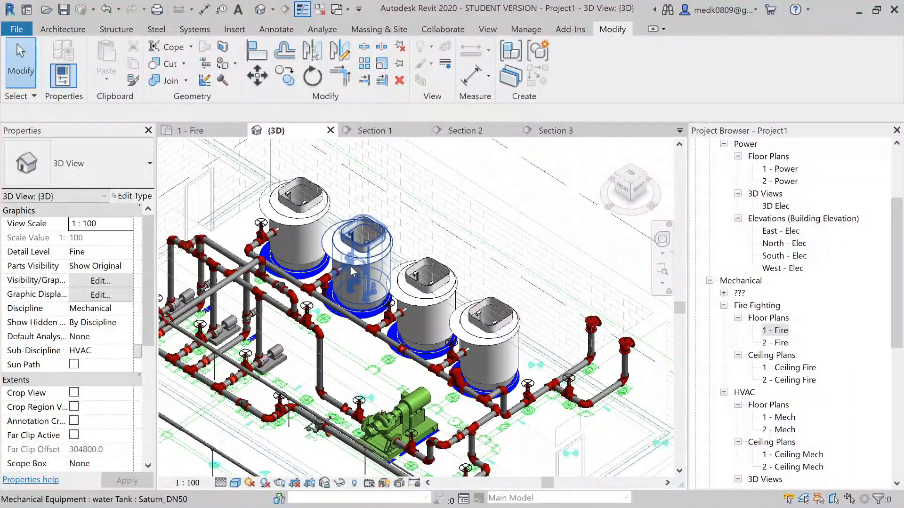
scroll(595, 327, up, 2)
middle_drag(596, 326, 515, 277)
scroll(515, 276, down, 2)
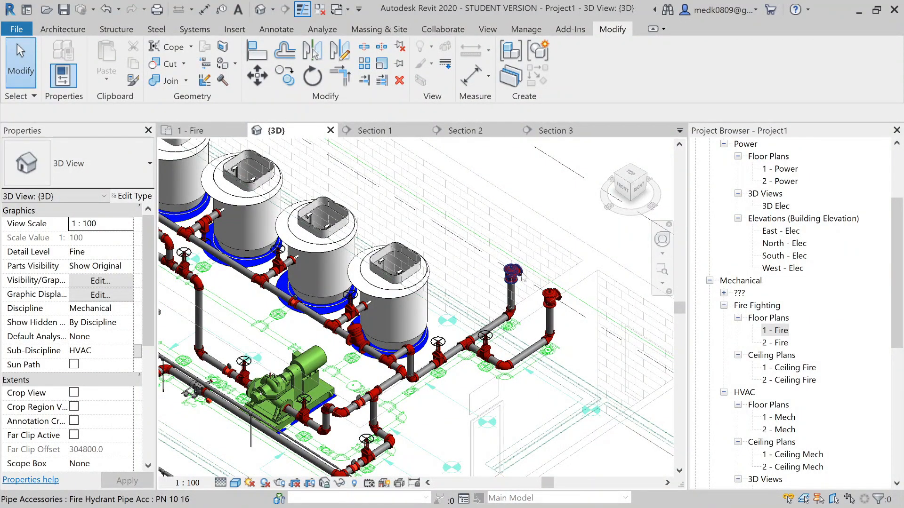
Examine the pumps, water tanks and sprinkler branches along the main from the front and rear in the 3D view.
scroll(520, 276, down, 2)
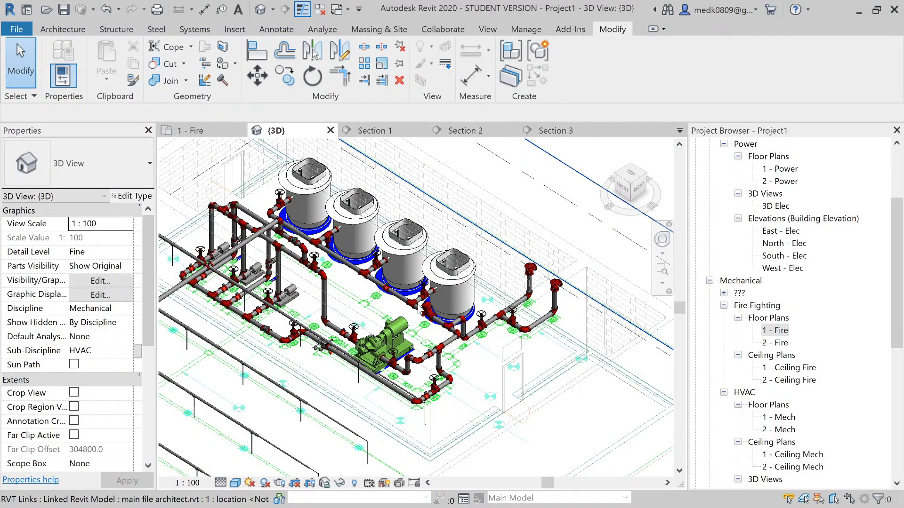
scroll(464, 290, down, 2)
scroll(339, 296, up, 5)
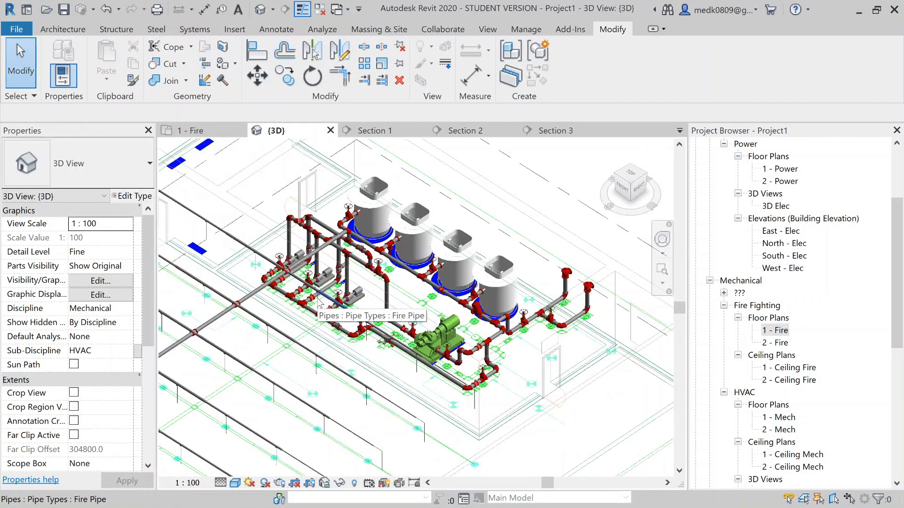
scroll(392, 236, down, 3)
scroll(454, 214, up, 1)
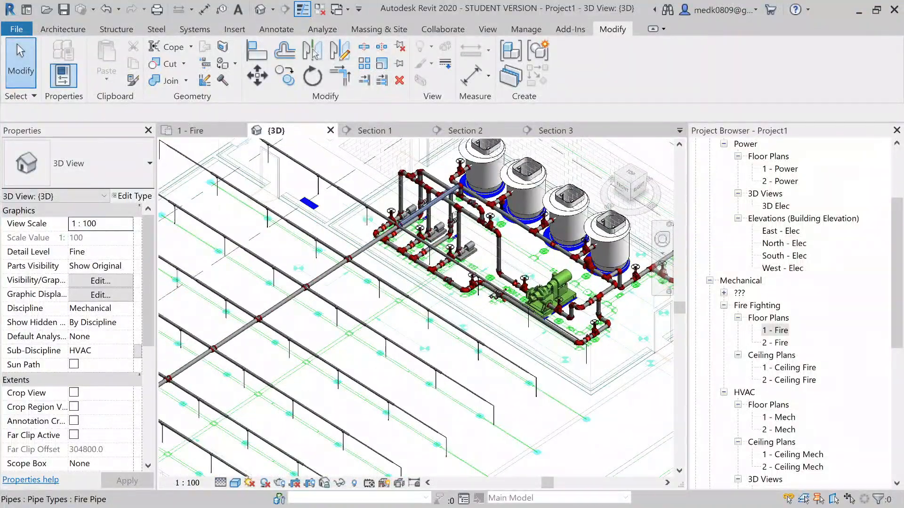
scroll(374, 263, down, 1)
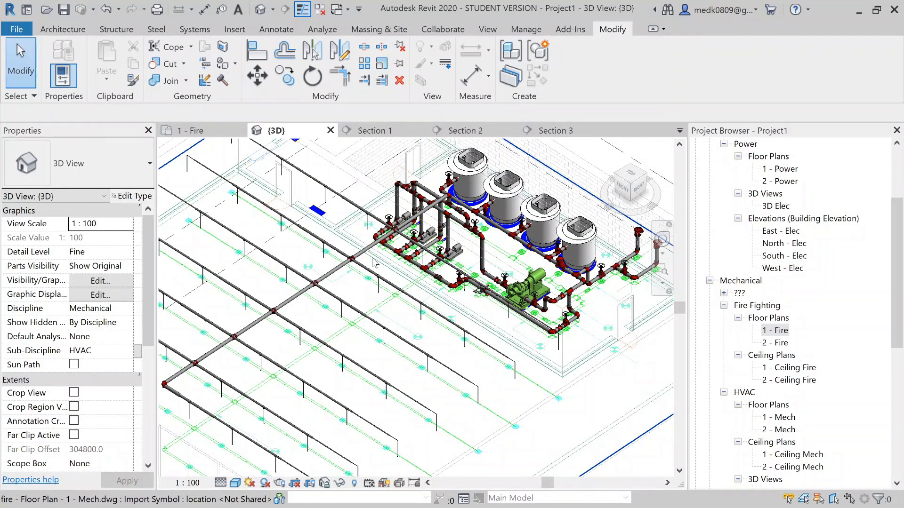
shift+middle_drag(440, 329, 607, 264)
scroll(292, 377, up, 2)
scroll(565, 350, down, 4)
middle_drag(283, 383, 357, 274)
scroll(541, 236, up, 5)
middle_drag(454, 304, 450, 244)
Change the 3D view's visual style twice to compare how the tanks, pumps and piping are displayed.
click(236, 483)
click(254, 456)
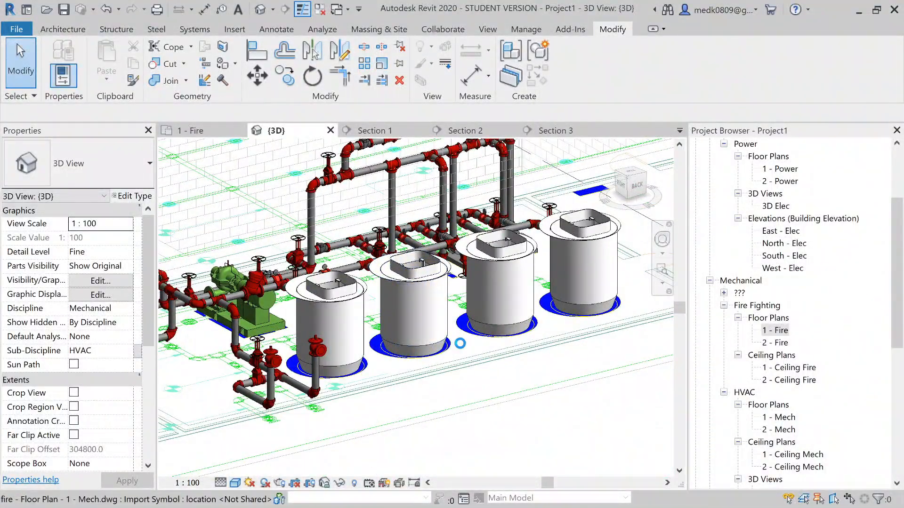
scroll(460, 345, down, 3)
shift+middle_drag(459, 345, 559, 344)
click(236, 483)
click(252, 442)
shift+middle_drag(456, 395, 621, 388)
scroll(282, 374, up, 3)
middle_drag(282, 375, 355, 332)
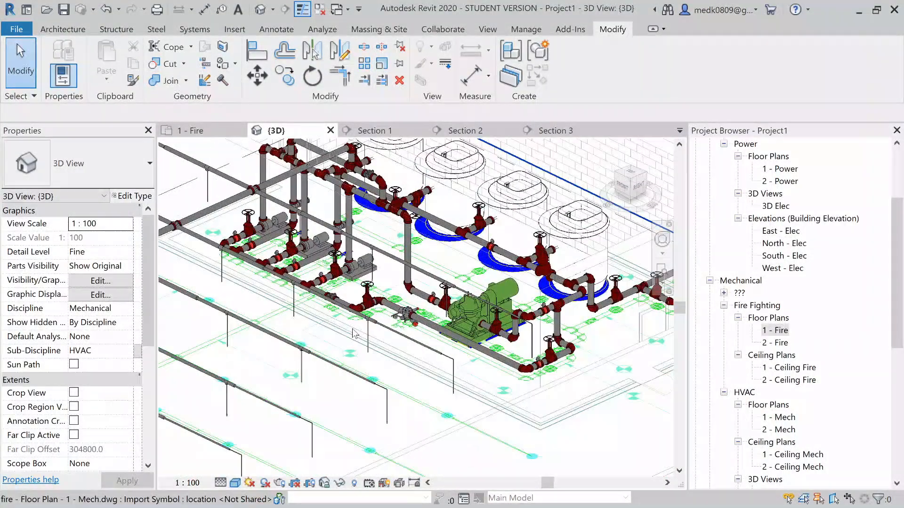